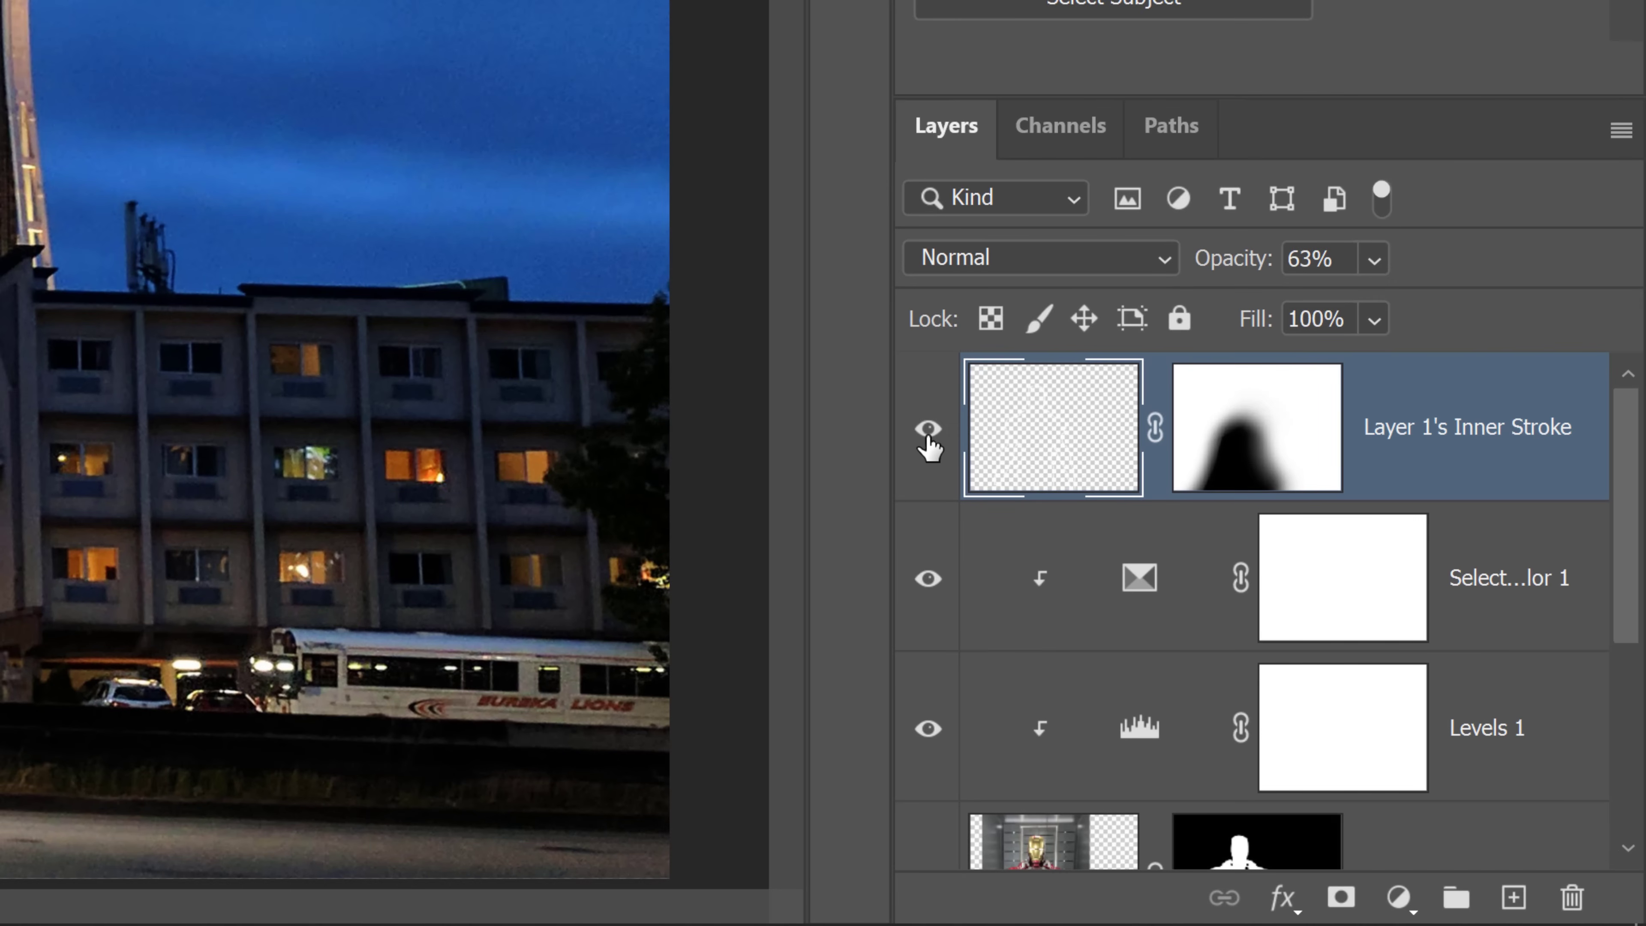
Step: Hide all layers, and reveal the Background, Curves 1 and Layer 1 one at a time
mouse_move(929, 444)
left_mouse_down()
mouse_move(937, 908)
mouse_move(901, 923)
left_mouse_up()
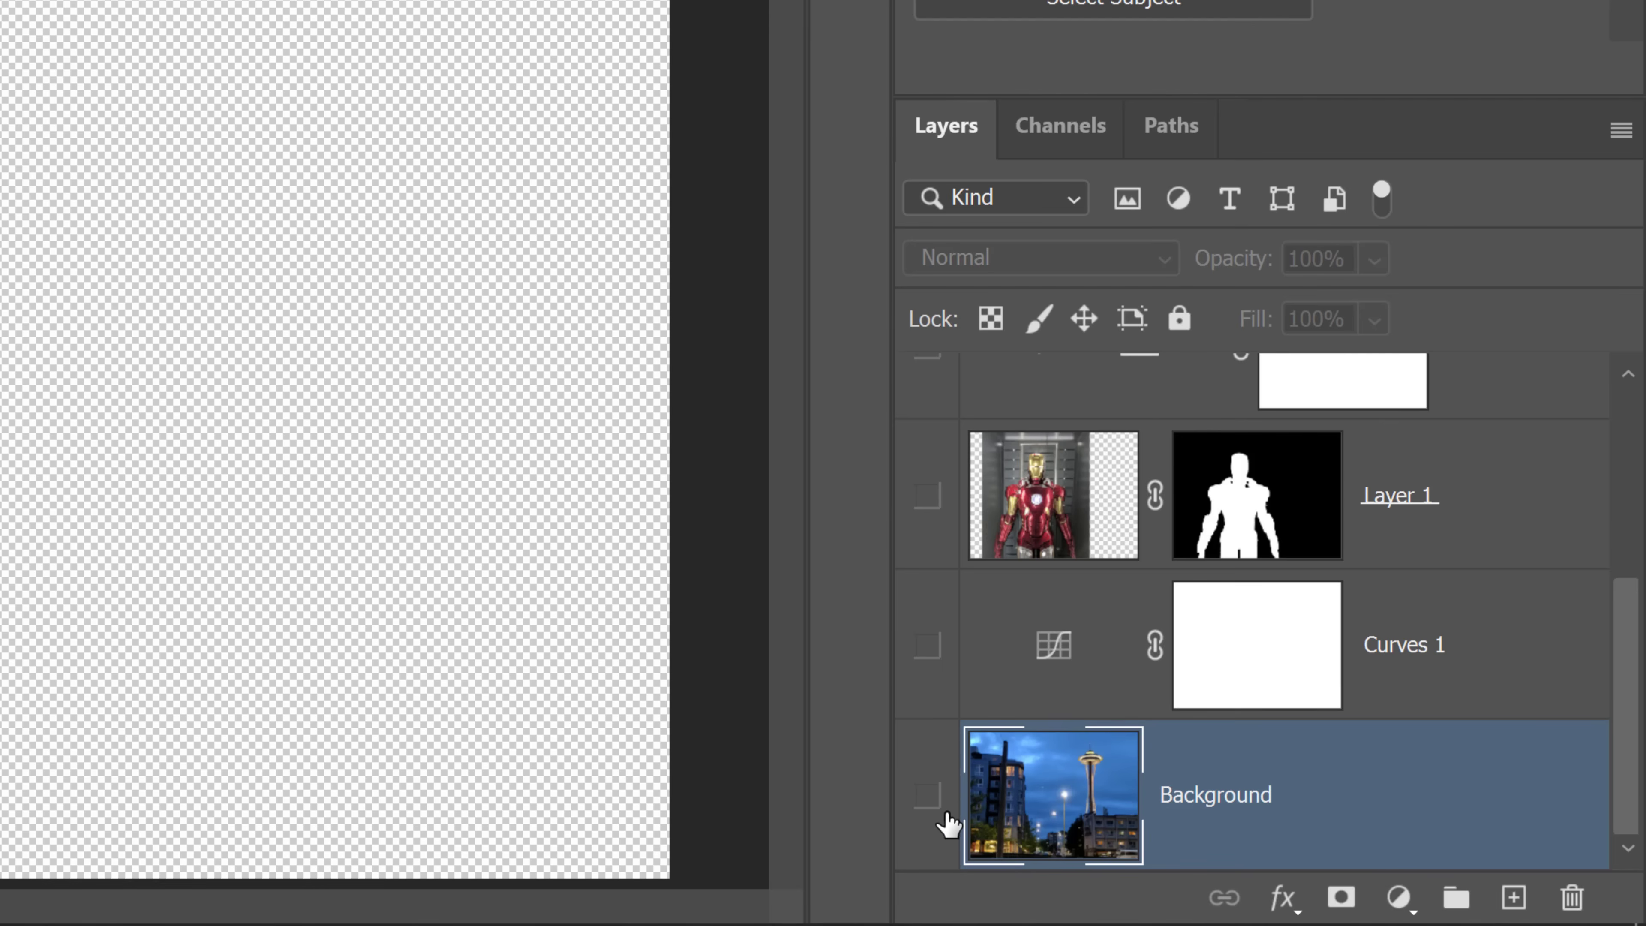
left_click(932, 799)
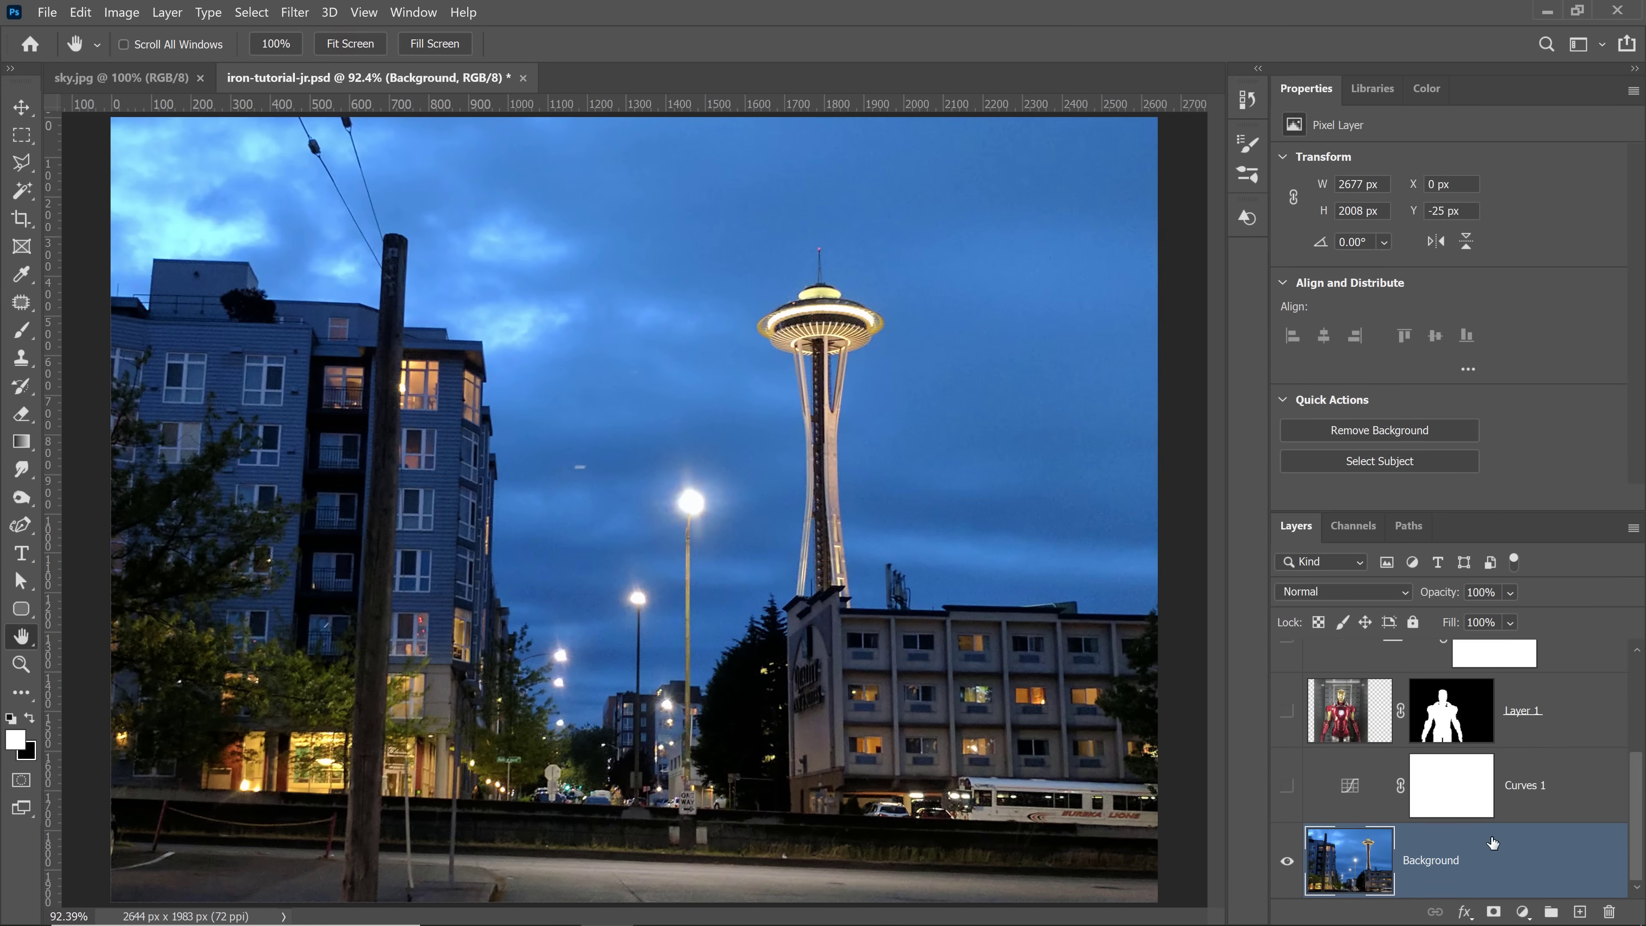
left_click(1288, 788)
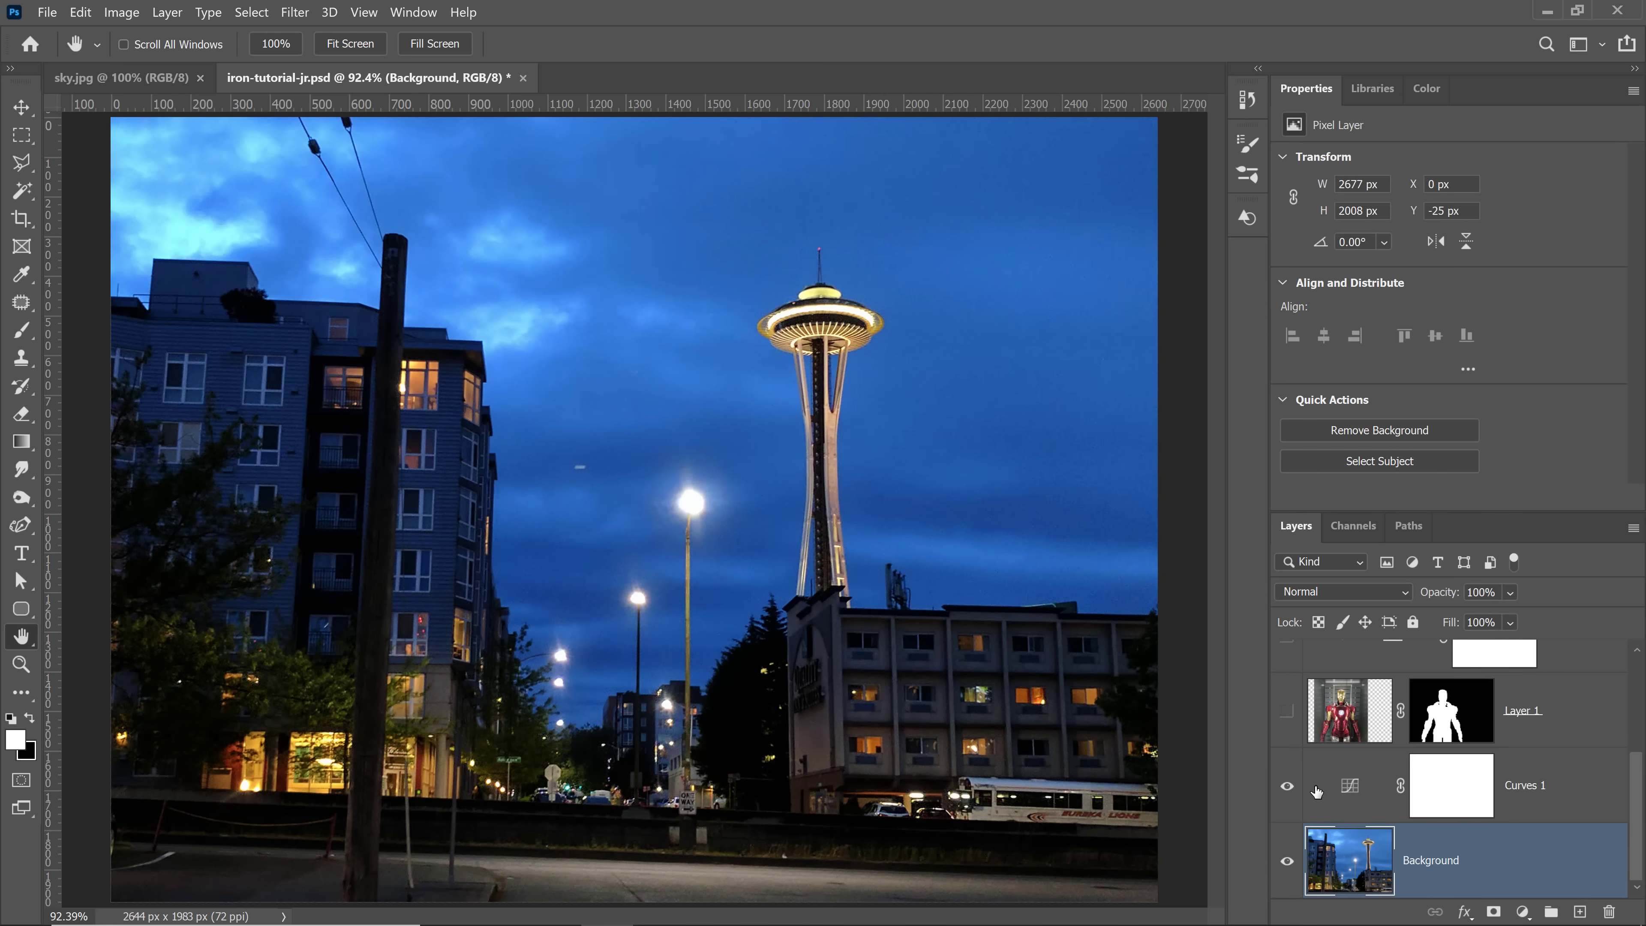
left_click(1287, 711)
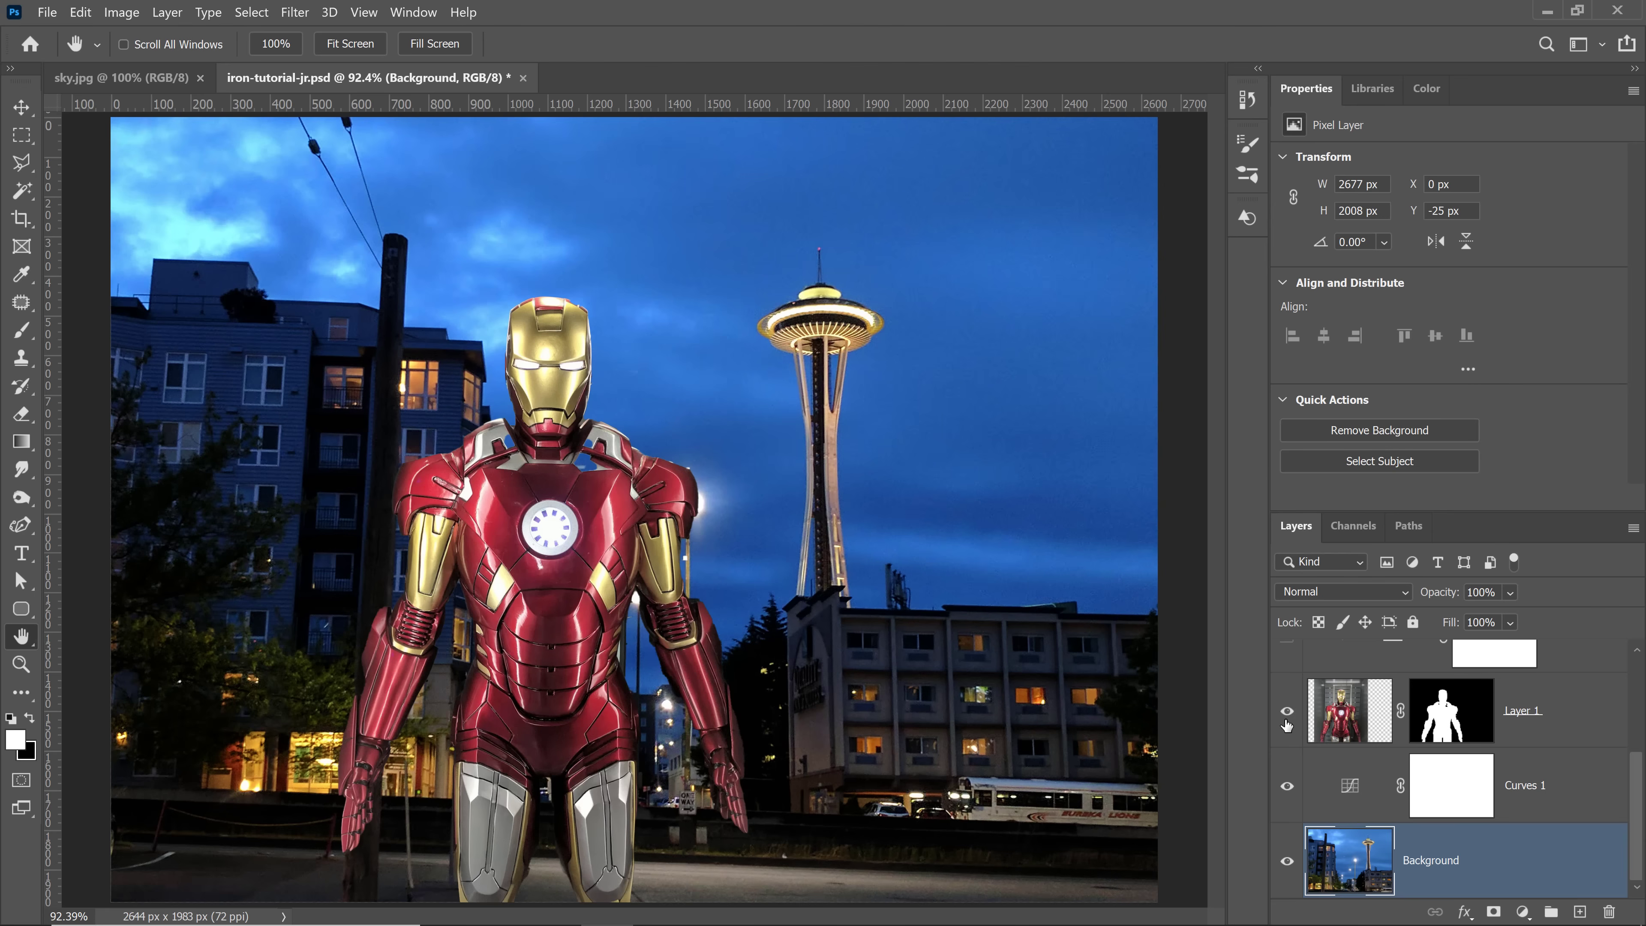
Step: Temporarily disable Layer 1's mask to view the uncut Iron Man photo, and re-enable it
left_click(1454, 720, "shift")
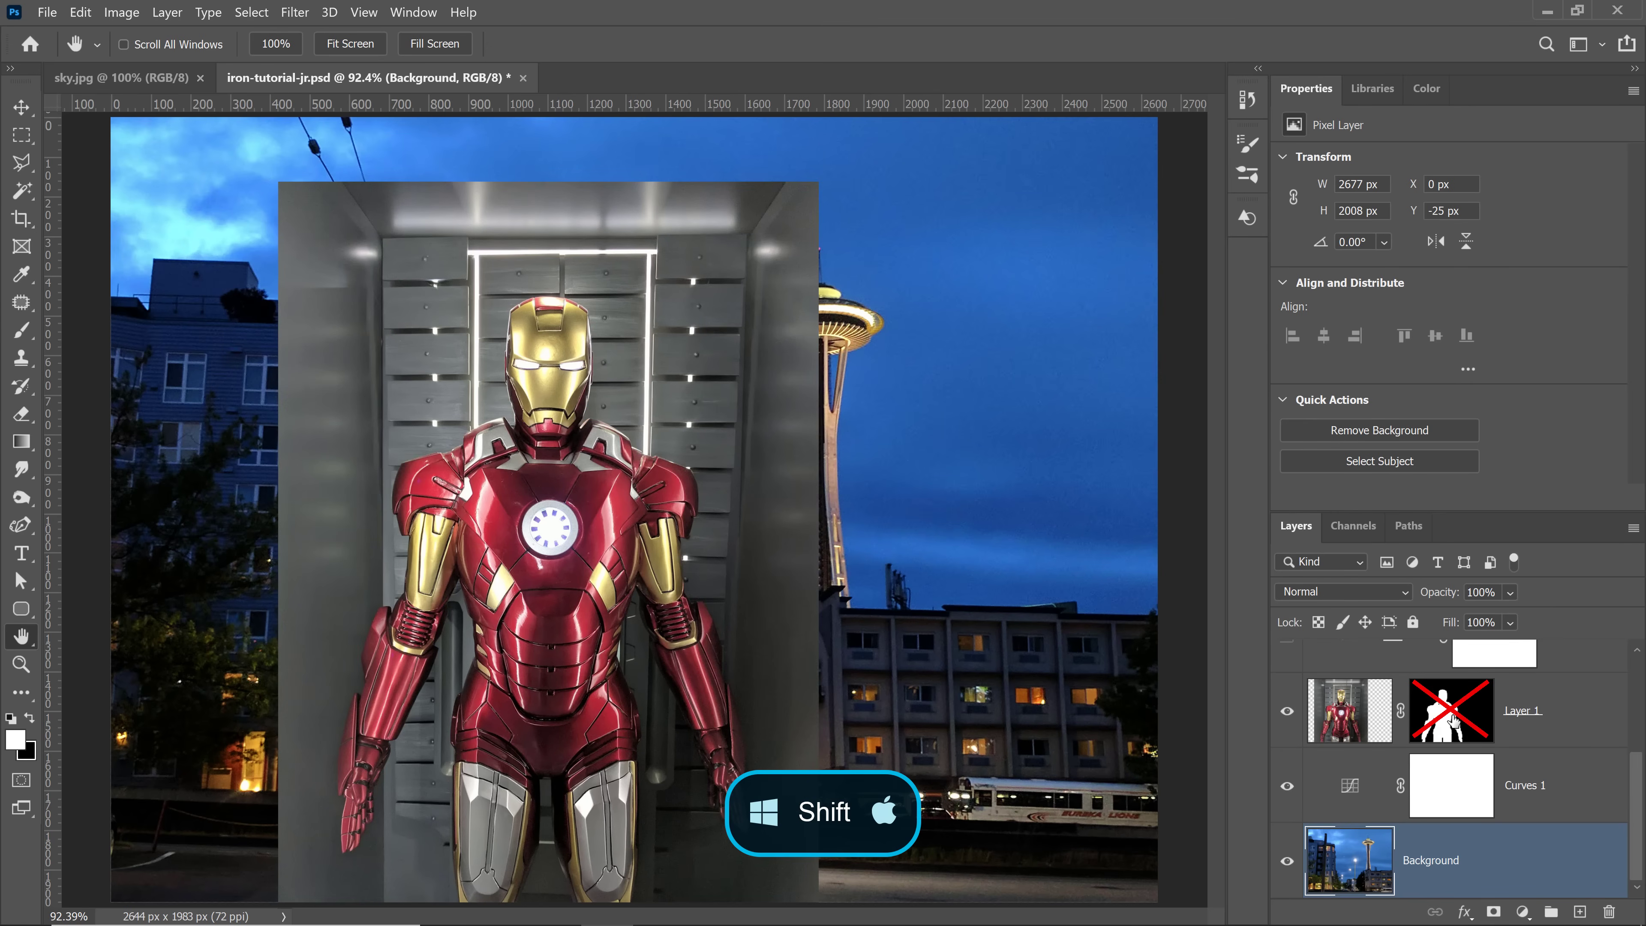
left_click(1454, 720, "shift")
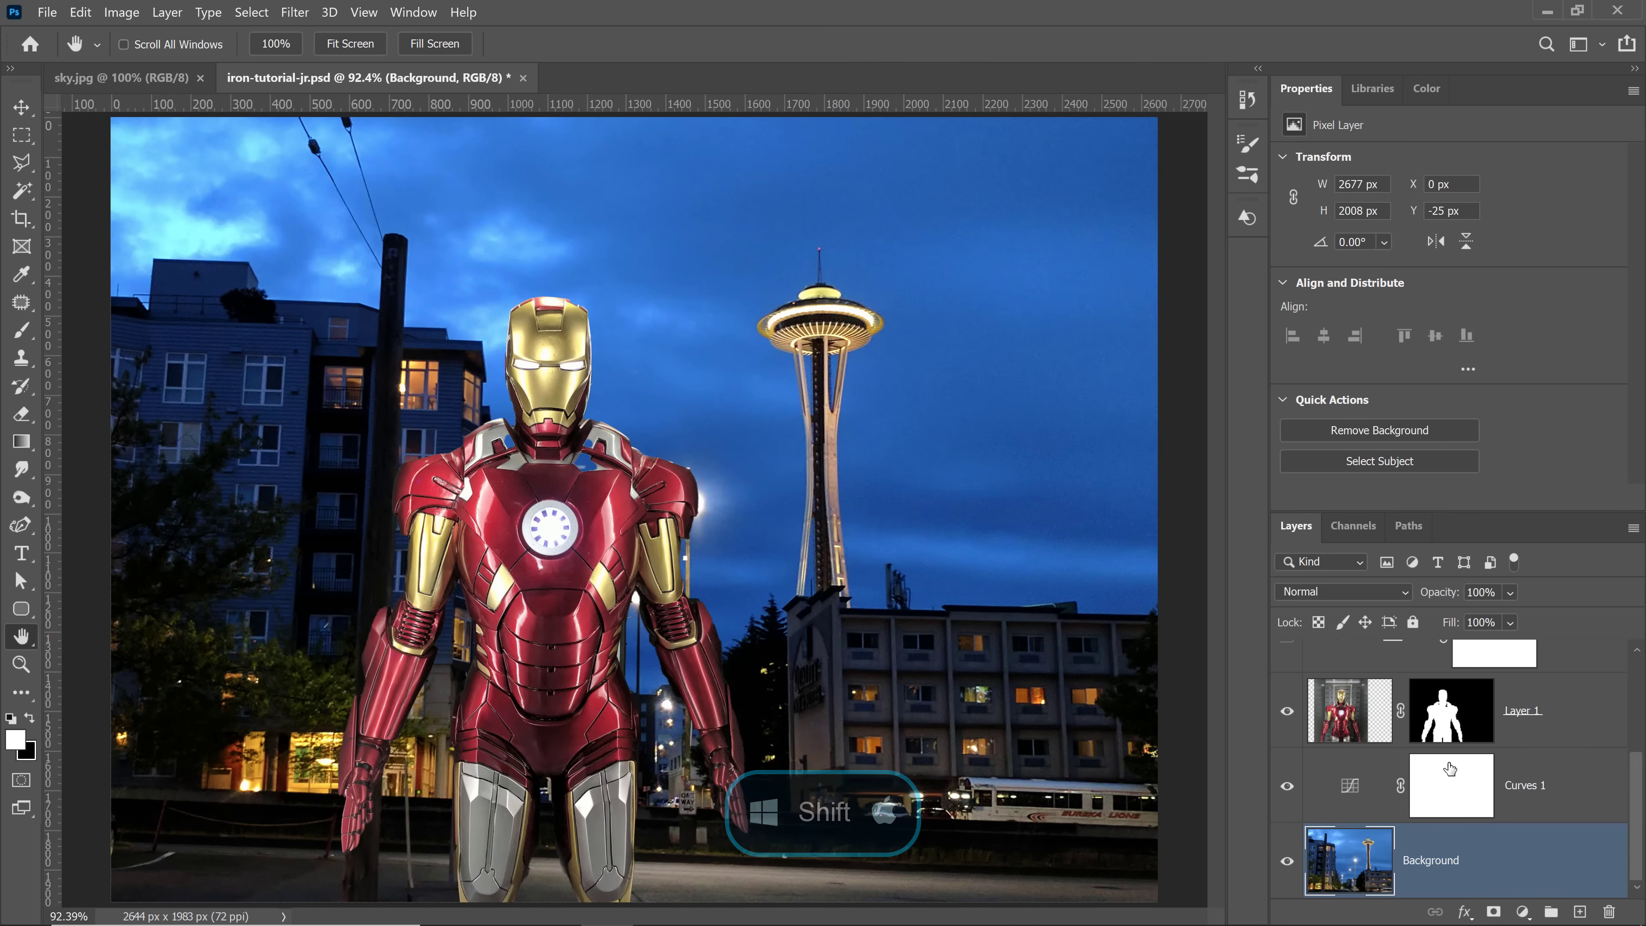
Step: Show the Levels 1, Selective Color 1 and Layer 1's Inner Stroke layers to review their effect on the composite
scroll(1457, 772, "up", 1)
scroll(1454, 774, "up", 1)
left_click(1288, 787)
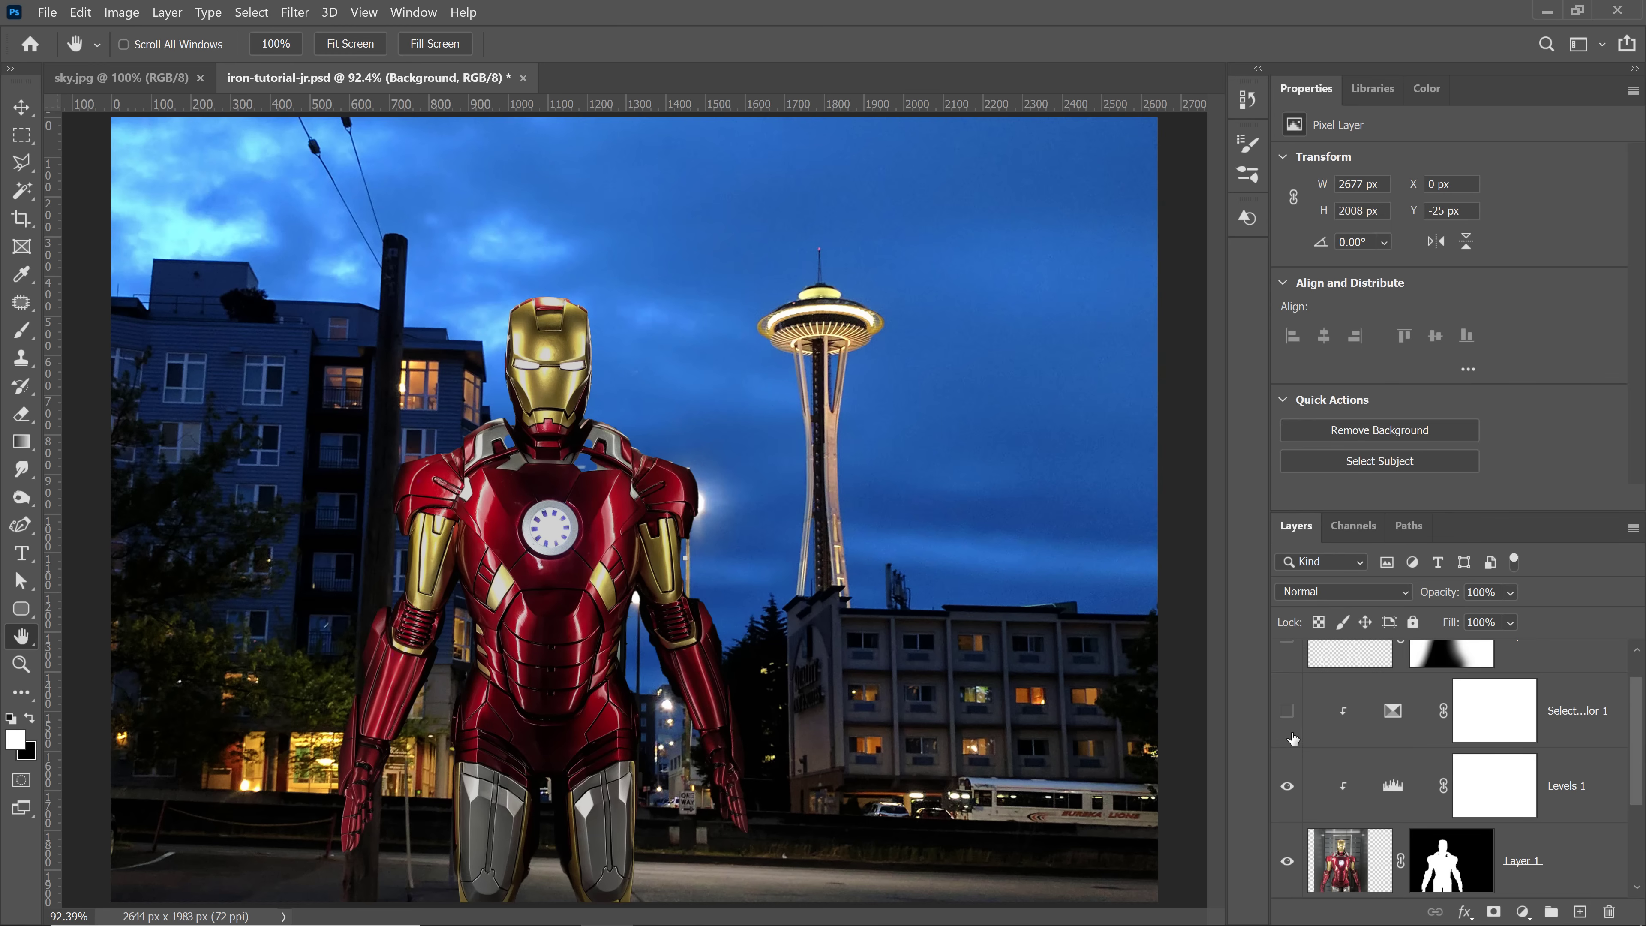
scroll(1412, 806, "up", 1)
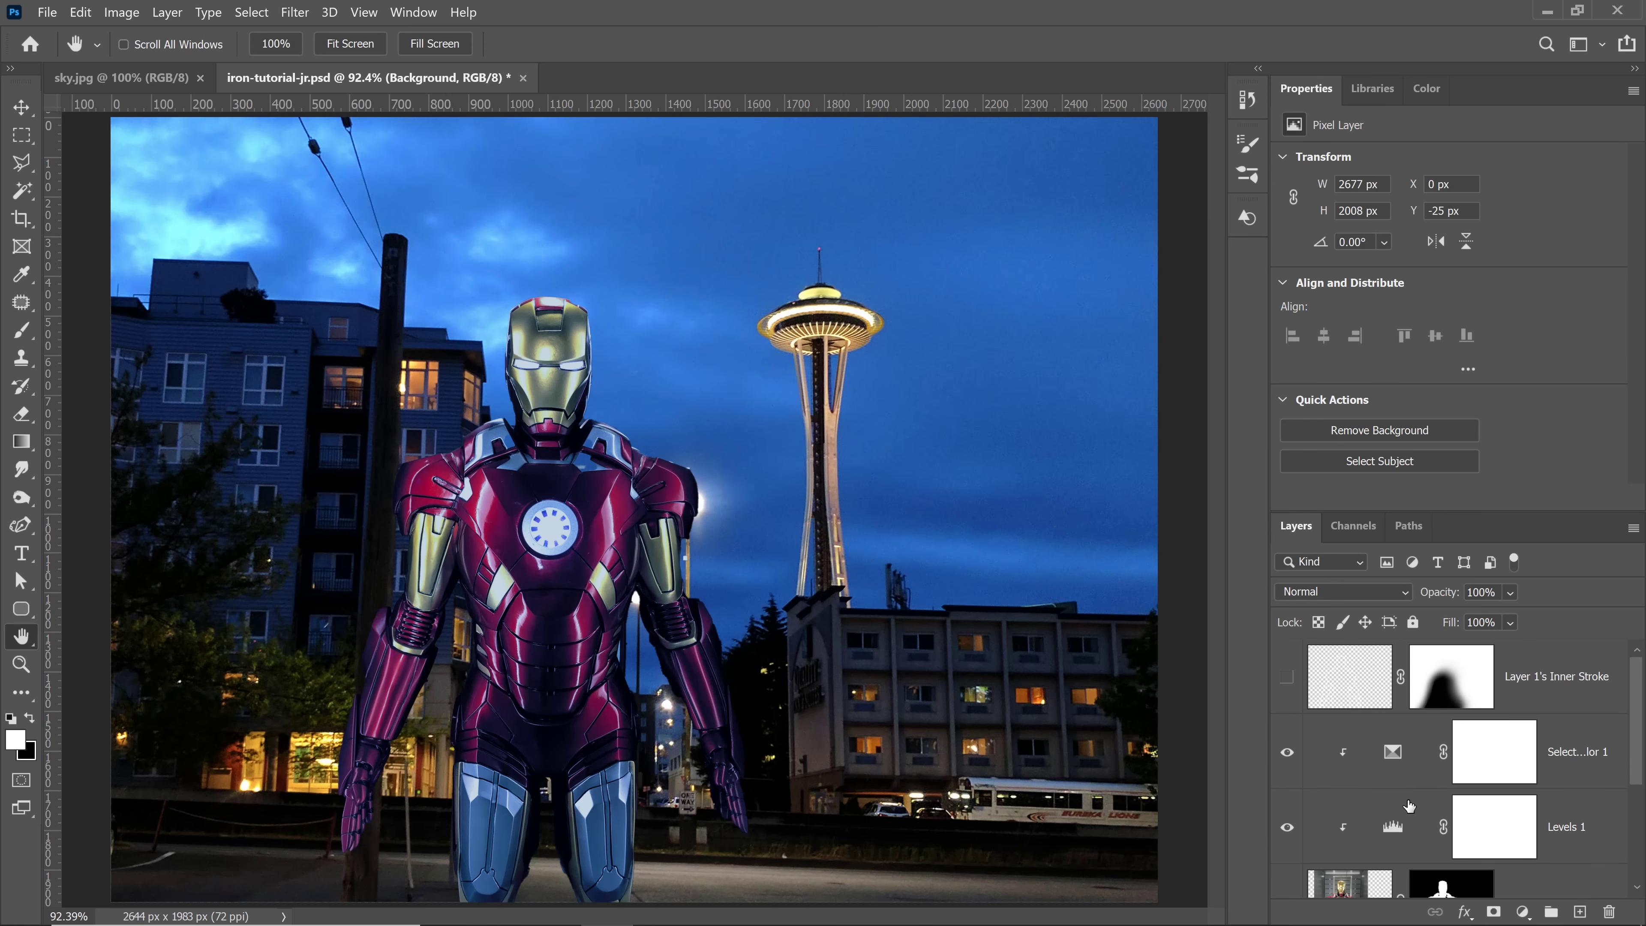
left_click(1277, 688)
left_click(1277, 690)
left_click(1276, 690)
left_click(1275, 691)
left_click(1276, 691)
left_click(1275, 692)
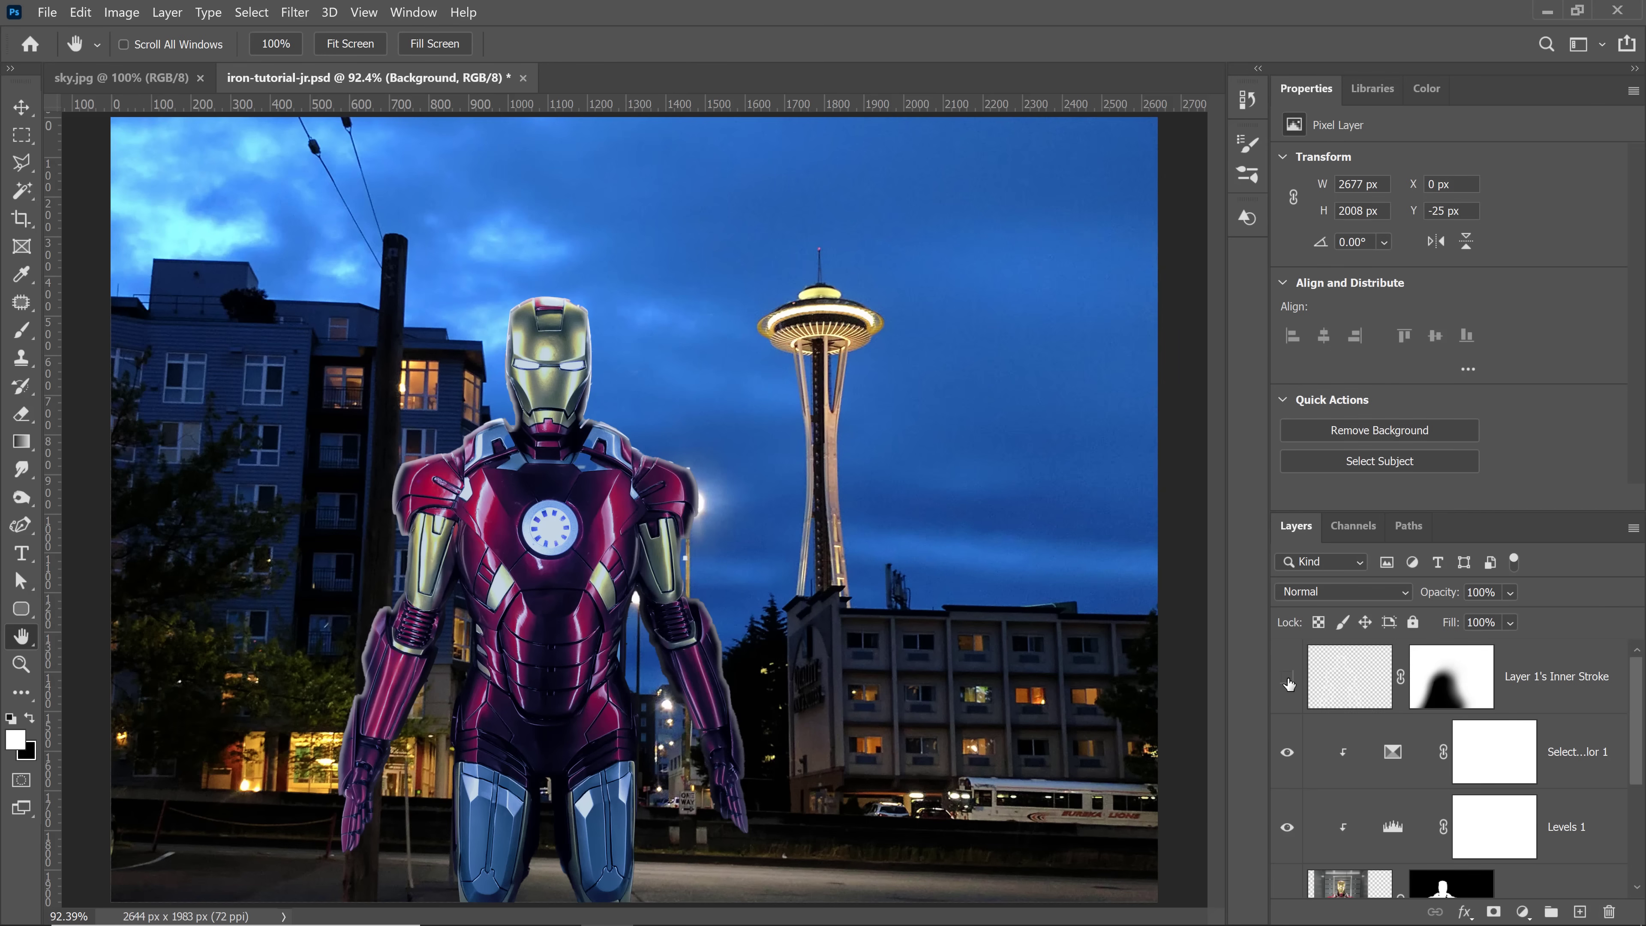
Step: Hide every layer except the Background and convert the Background layer to a smart object
left_click_drag(1284, 885, 1291, 871)
left_click(1291, 867)
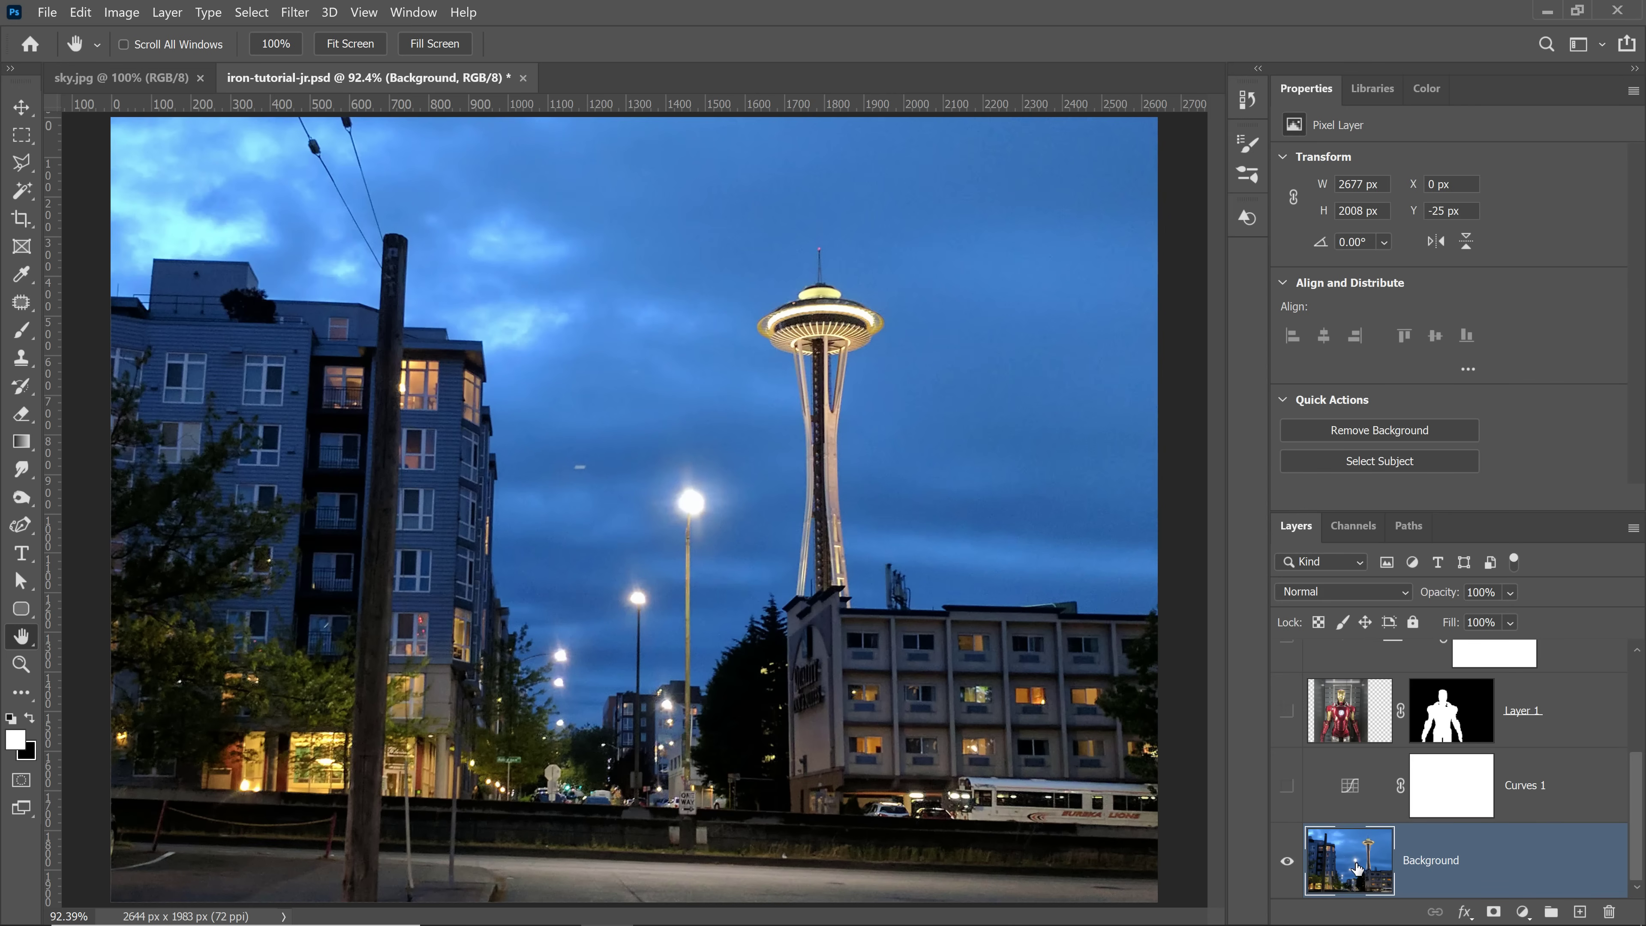
right_click(1527, 877)
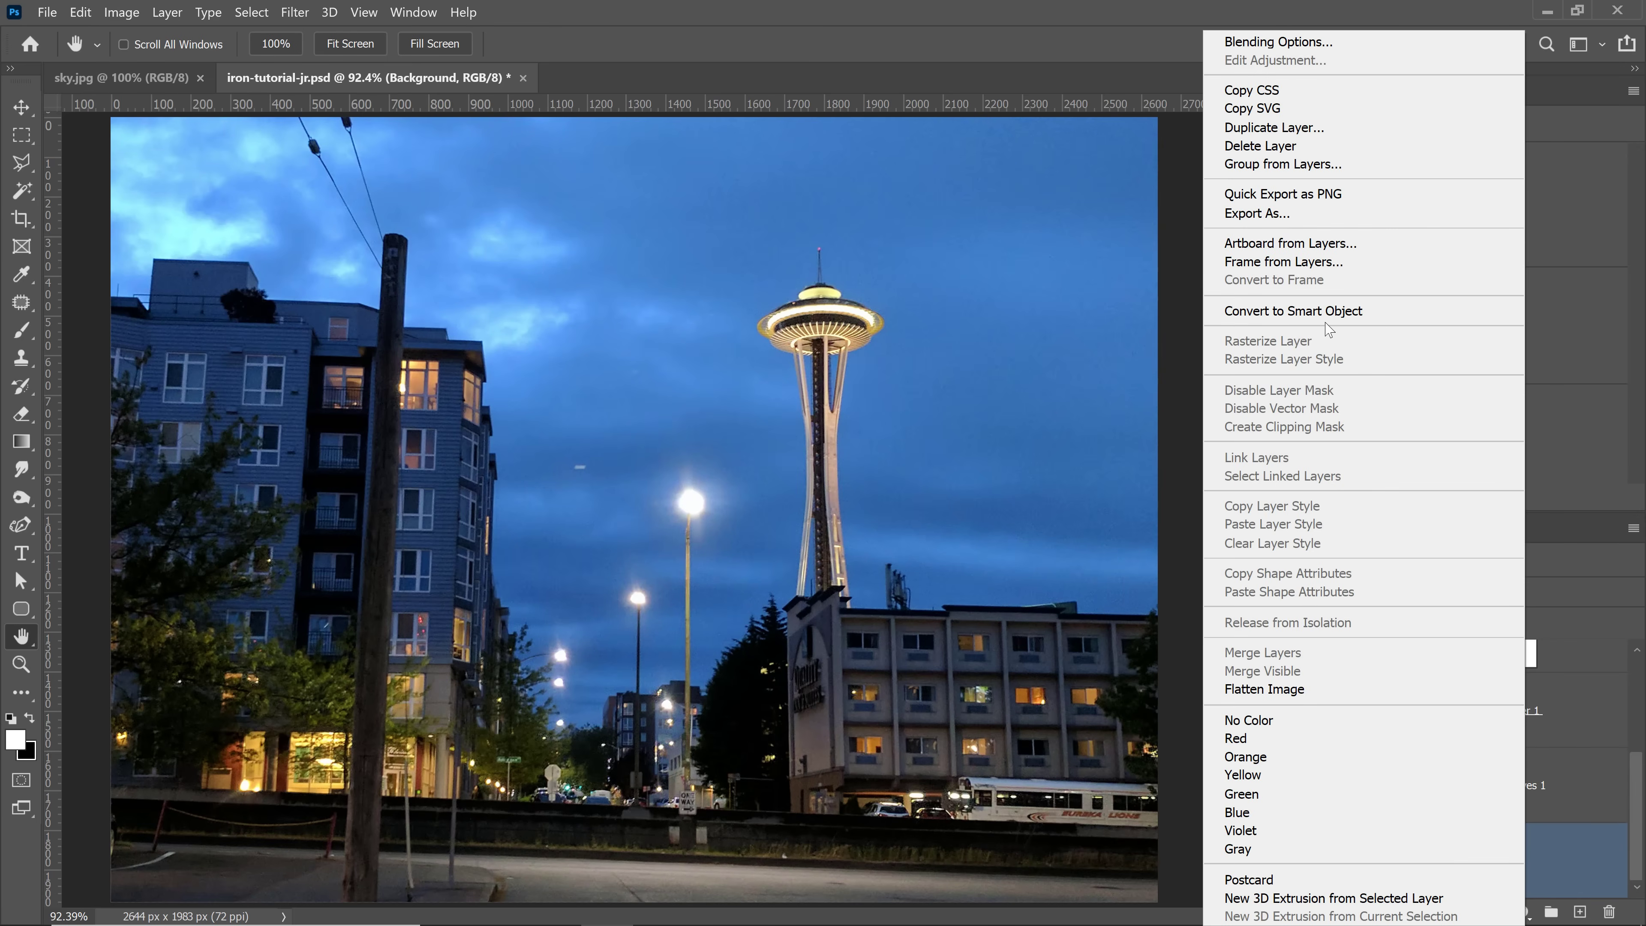
left_click(1319, 310)
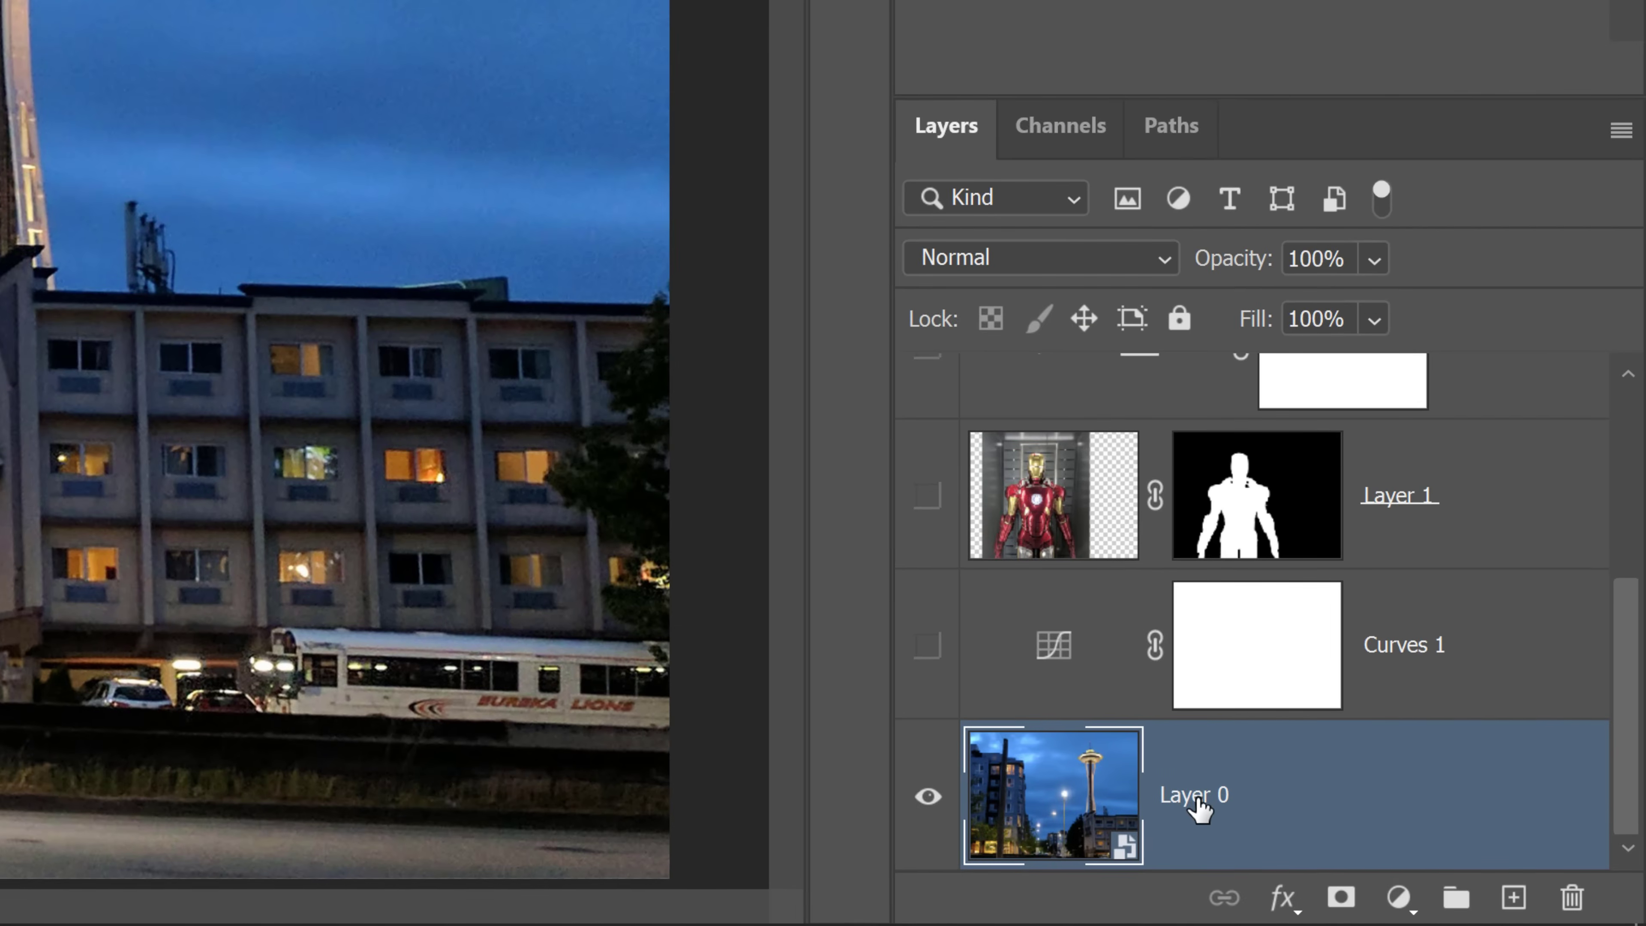
Step: Rename the new smart object layer as Background
double_click(1421, 861)
type("B")
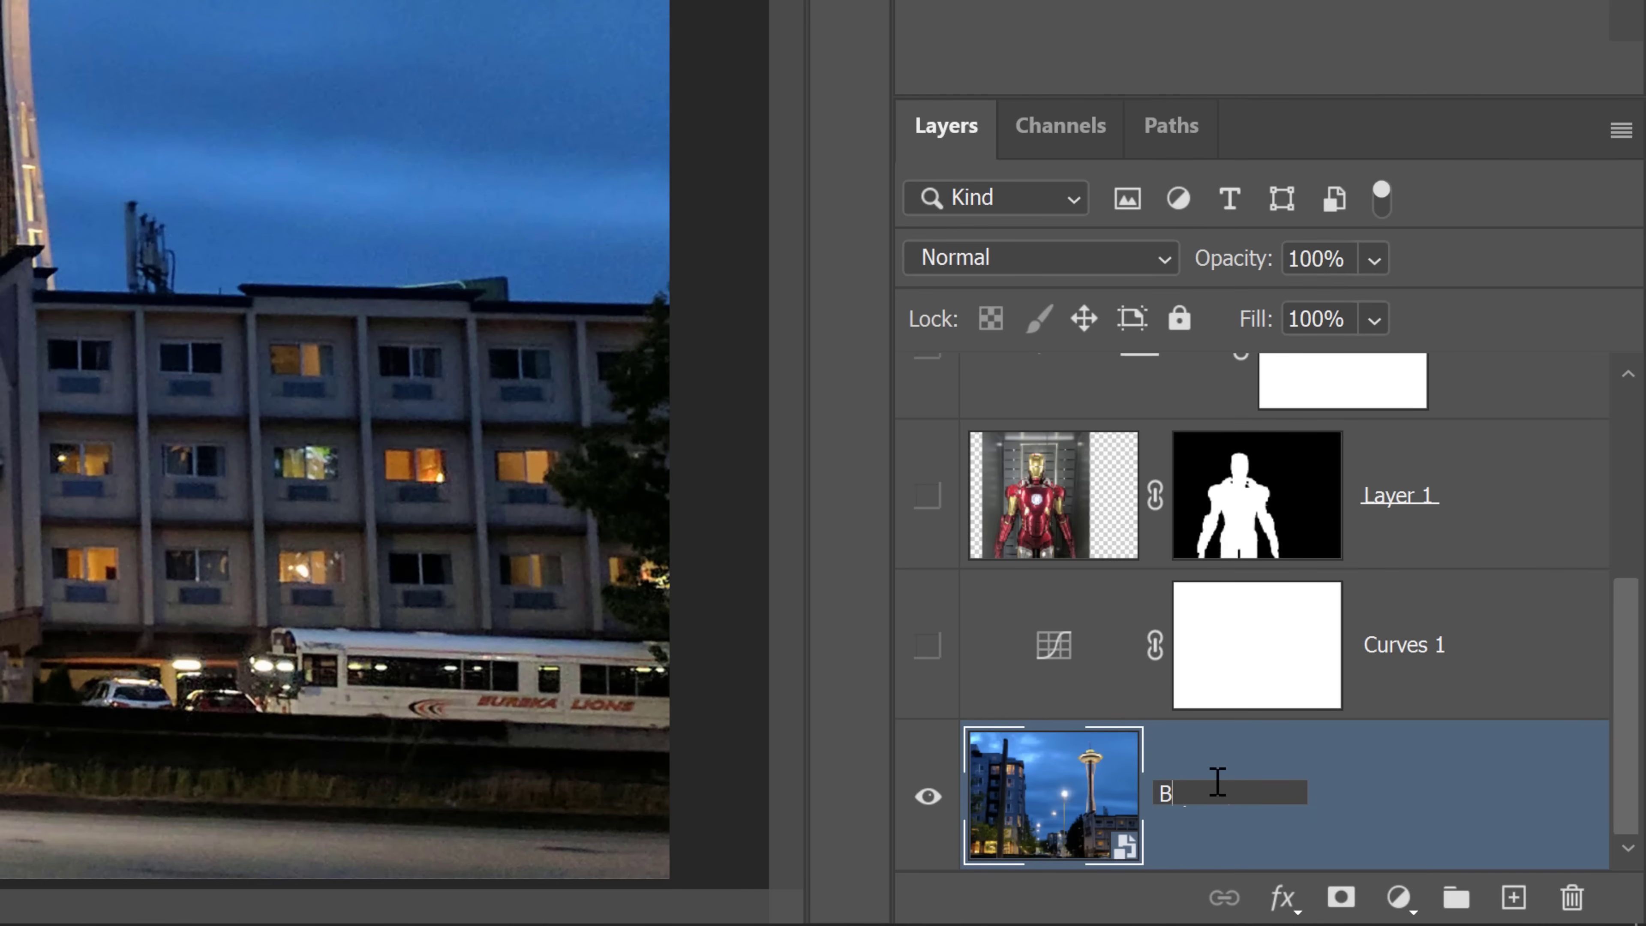
type("ackground")
key("Return")
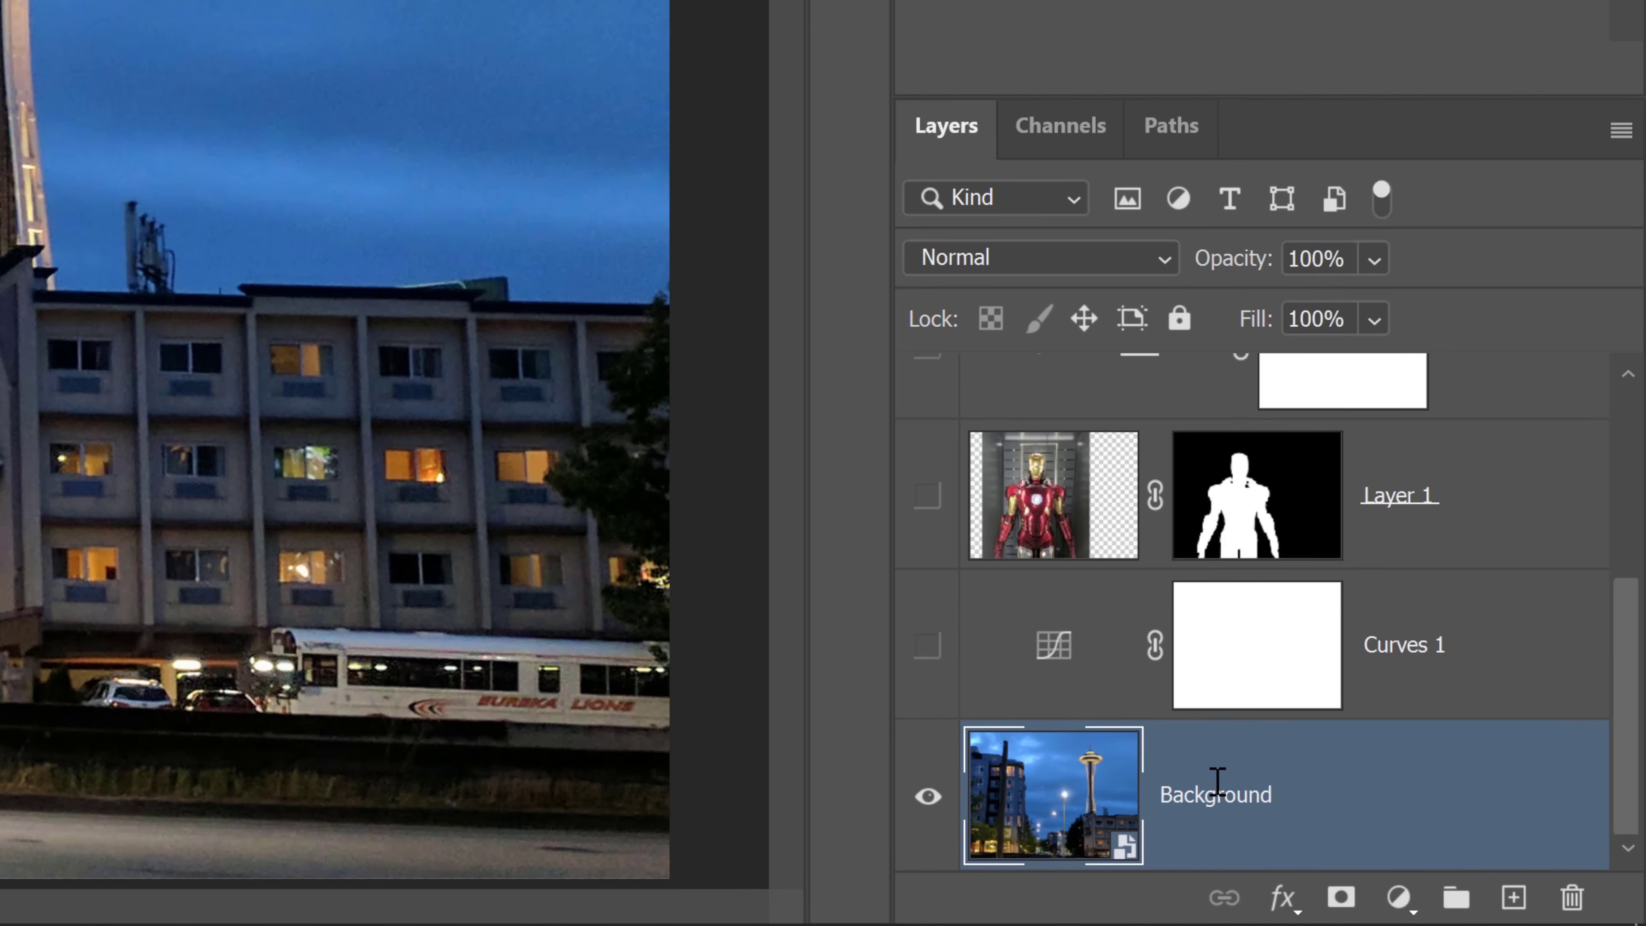
Step: Show all the layers again and select Layer 1 from the list of layers under the Iron Man figure on the canvas
left_click_drag(927, 647, 922, 291)
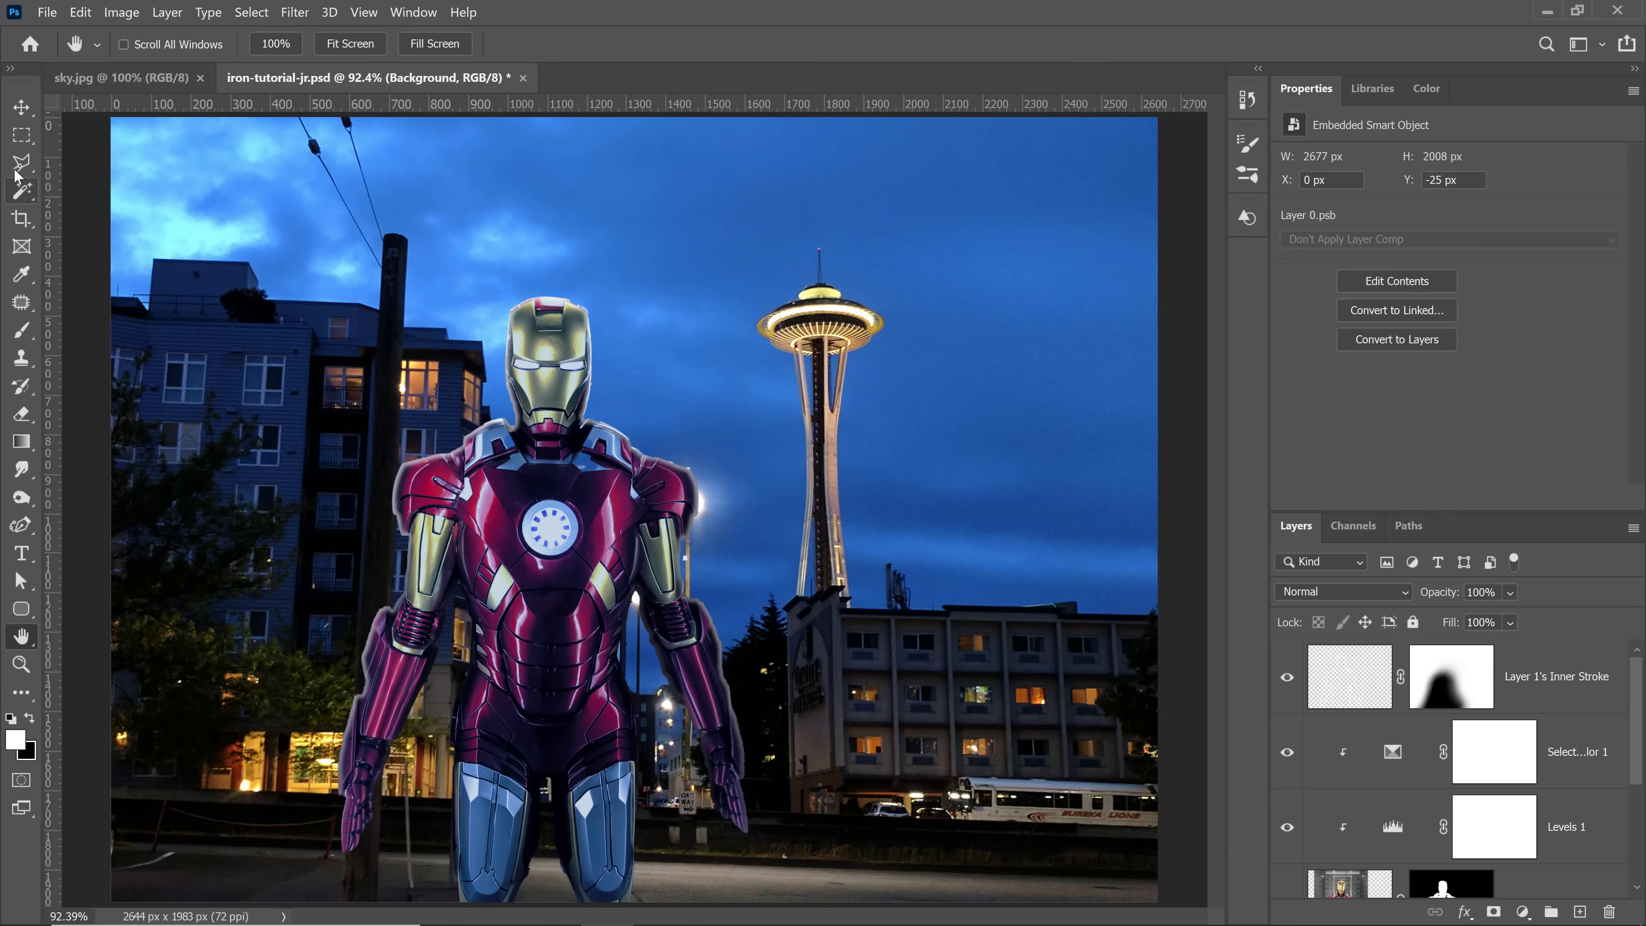
left_click(22, 108)
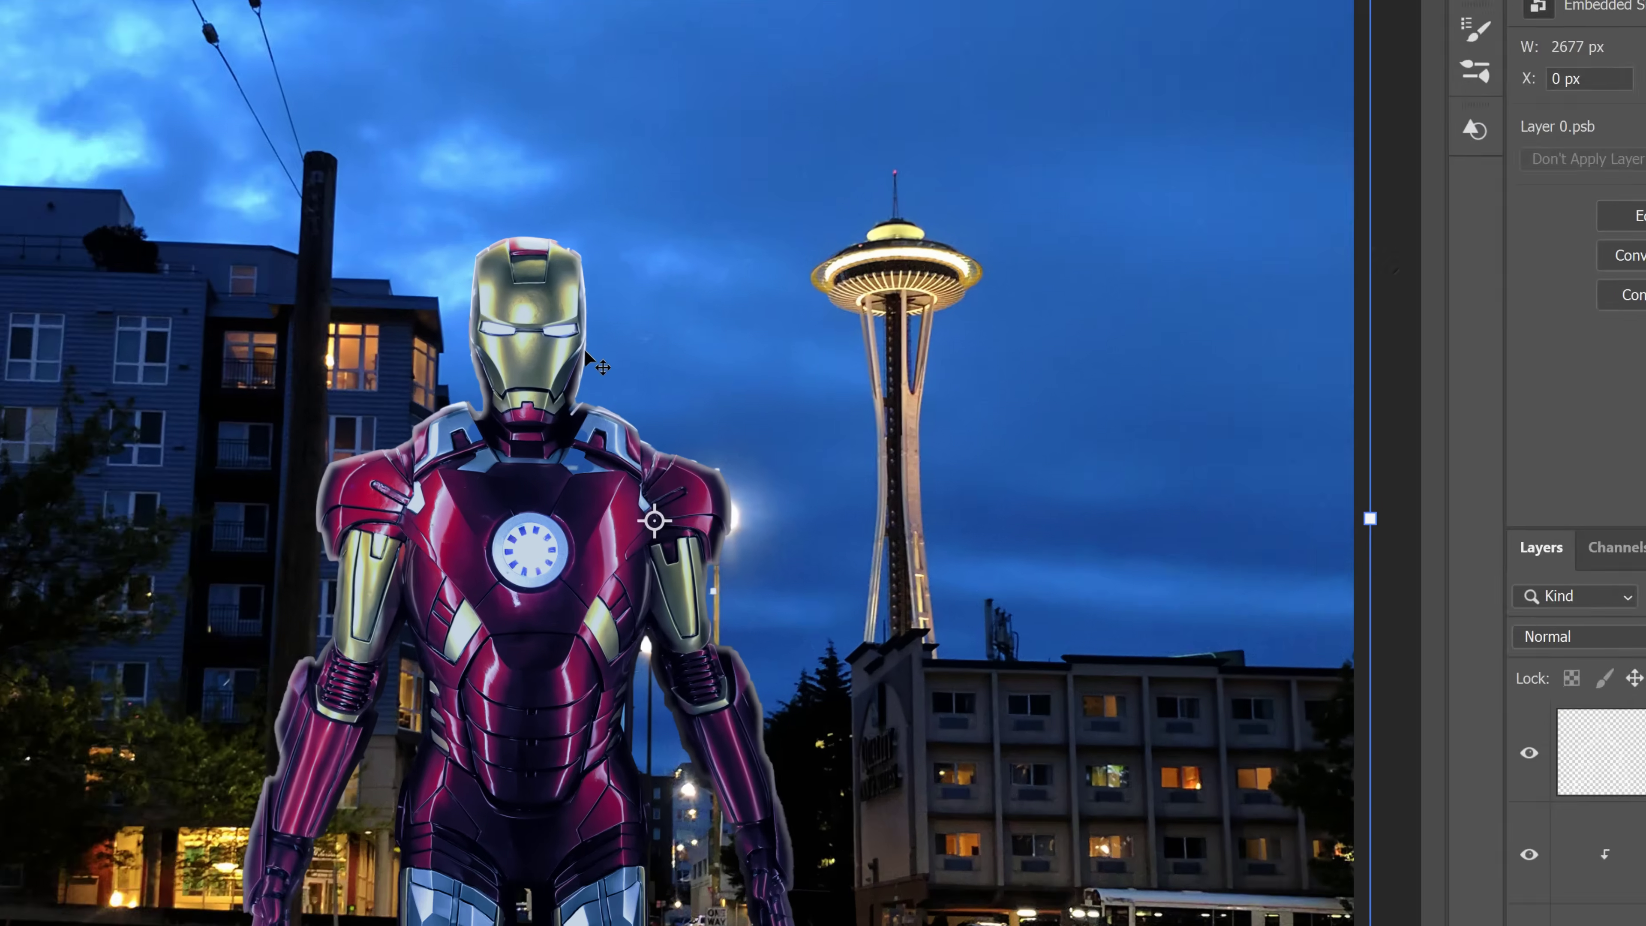
right_click(584, 380)
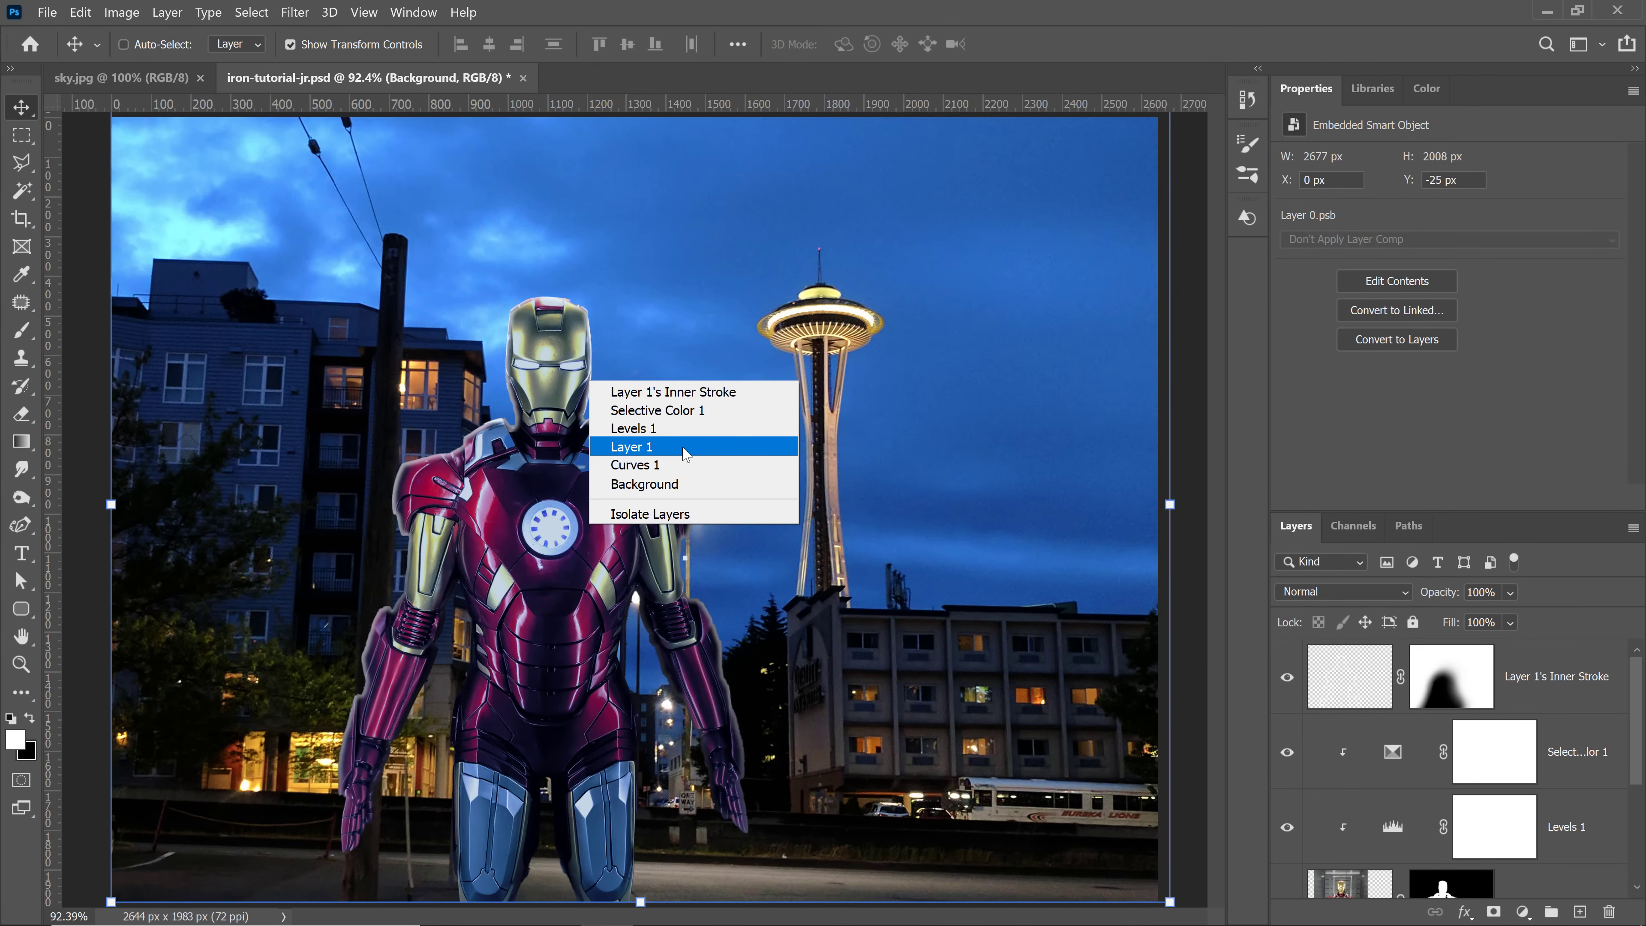
left_click(684, 447)
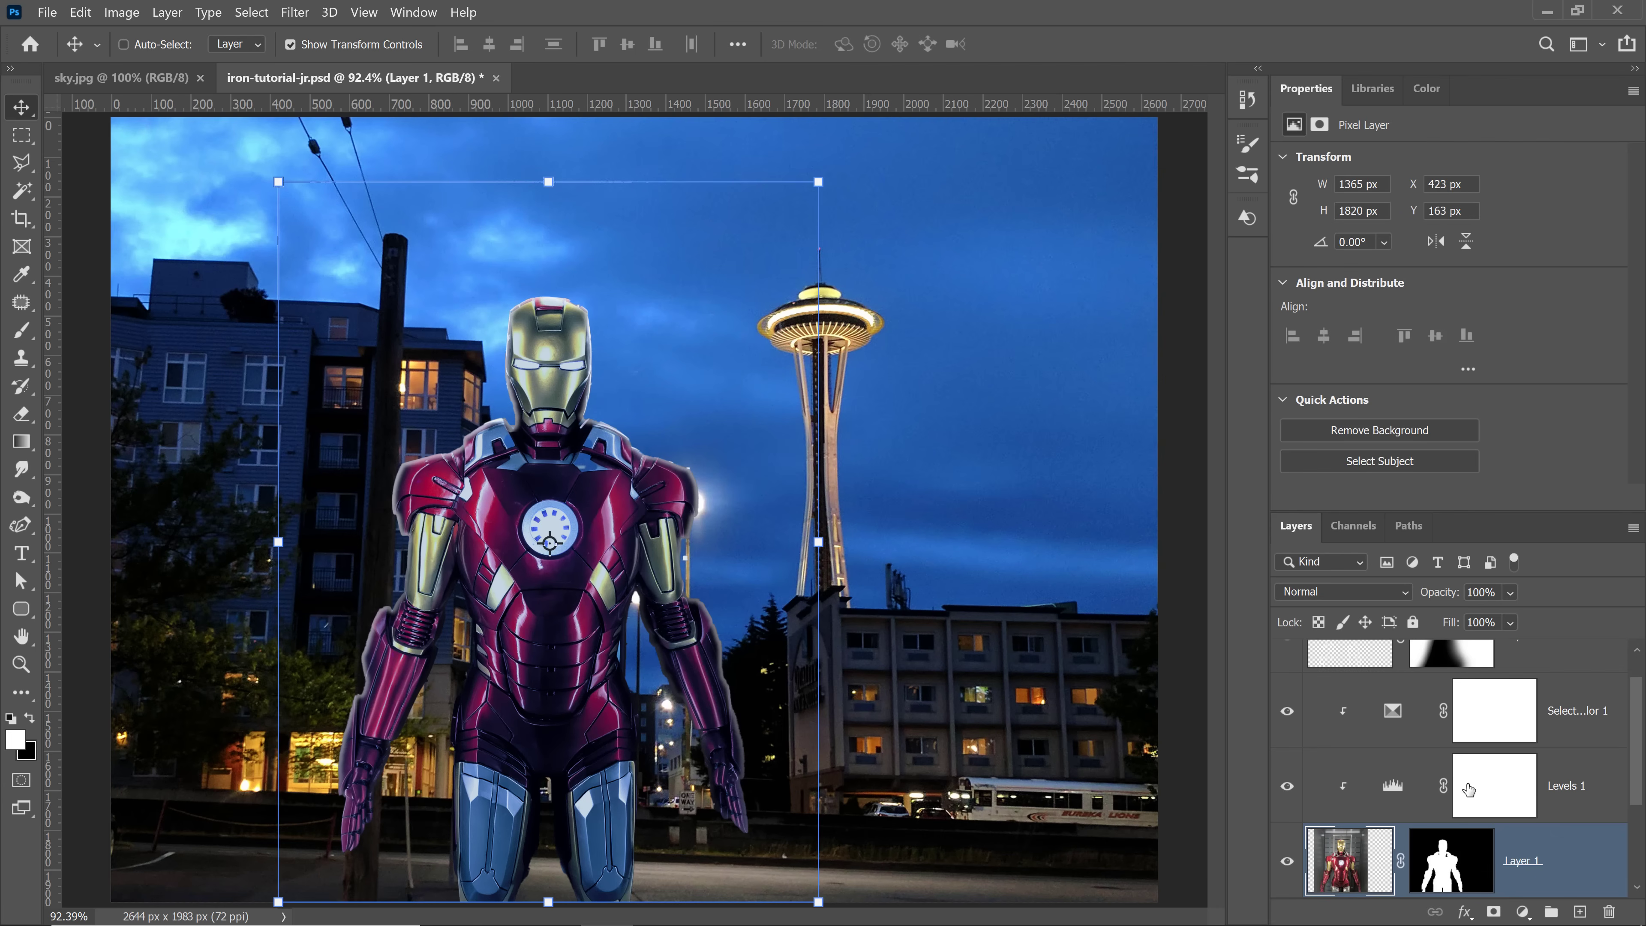
Step: Rename Layer 1 as Iron Man
scroll(1537, 816, "down", 2)
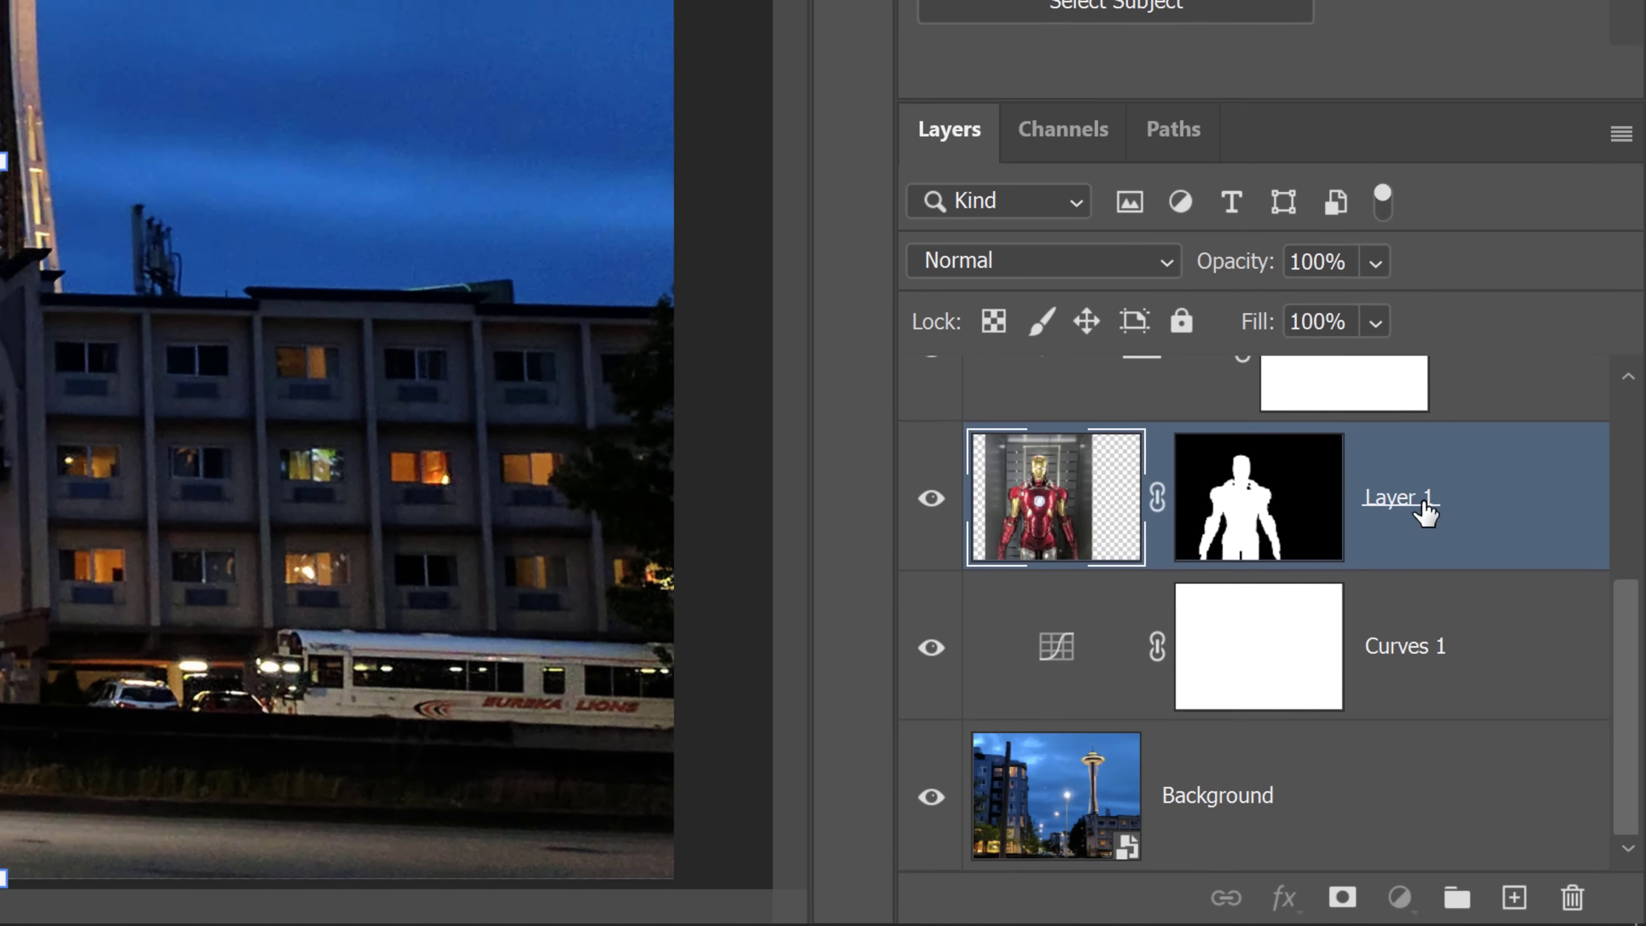
double_click(1532, 712)
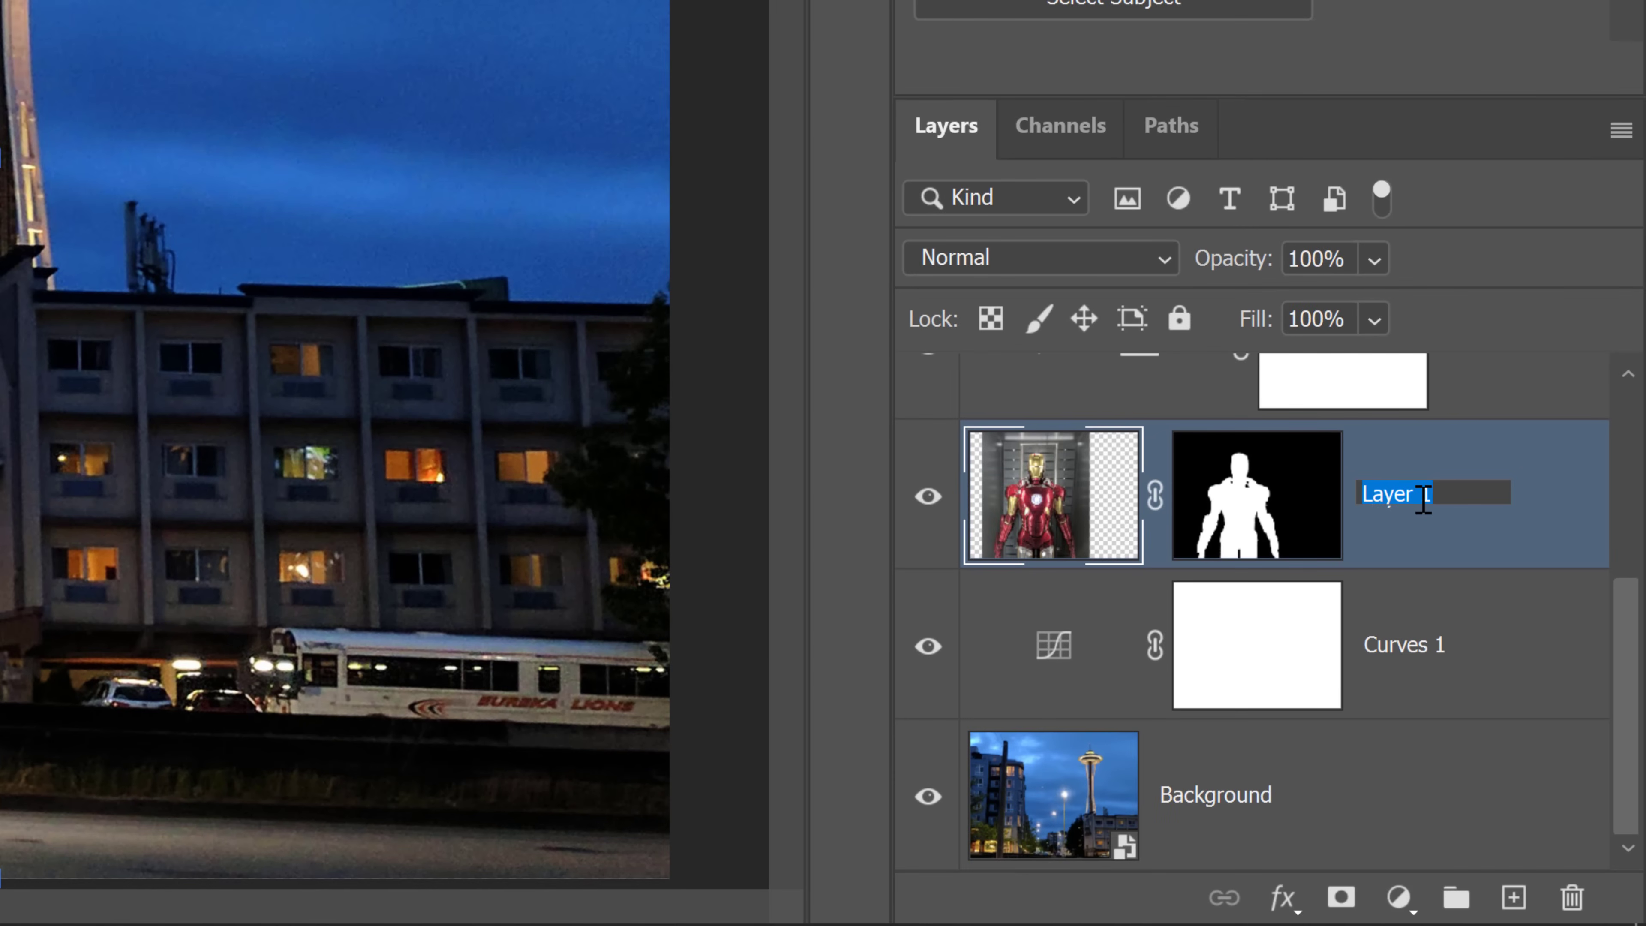
type("Iron Man")
key("Return")
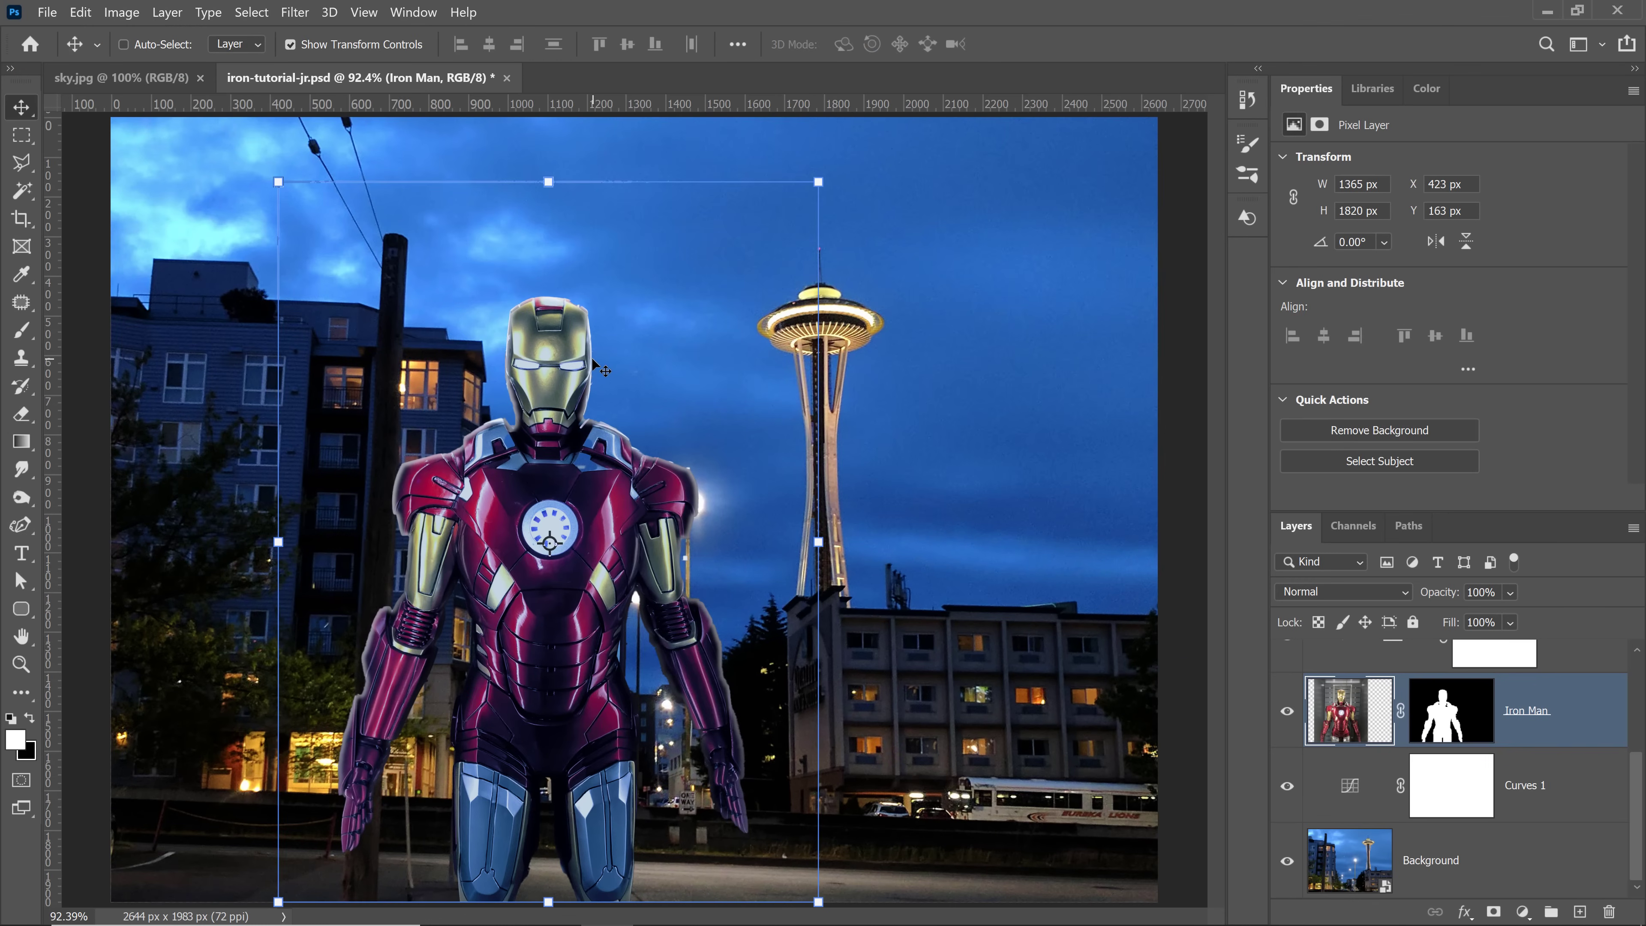
Step: Select the Background layer from the canvas and hide all the layers above it
right_click(593, 362)
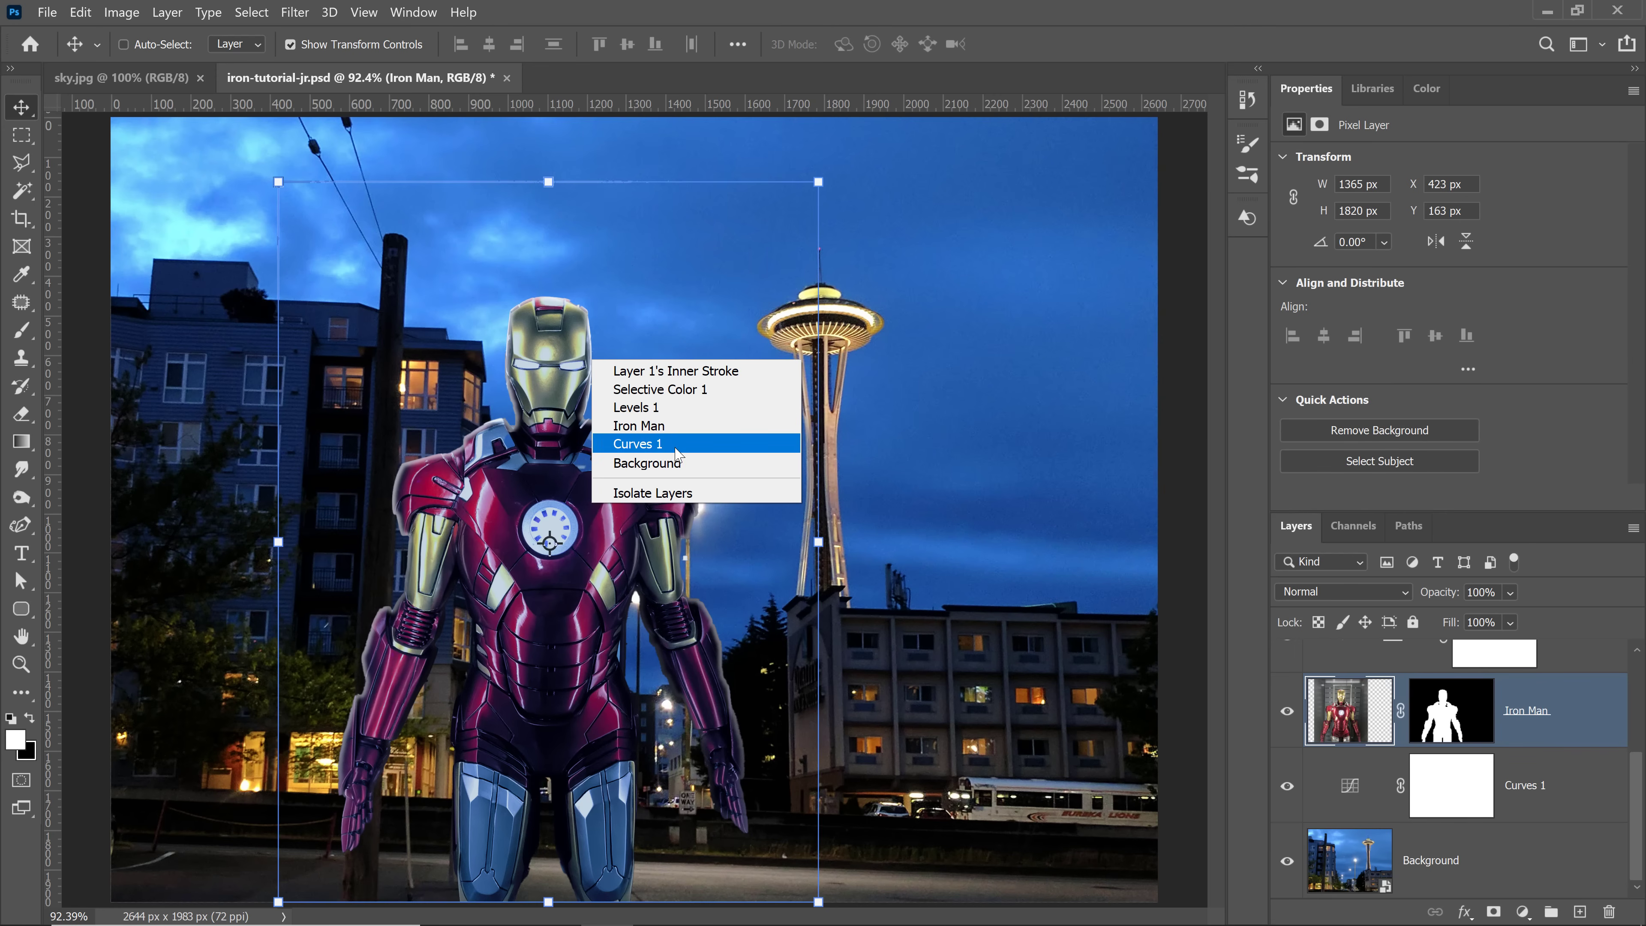
left_click(677, 463)
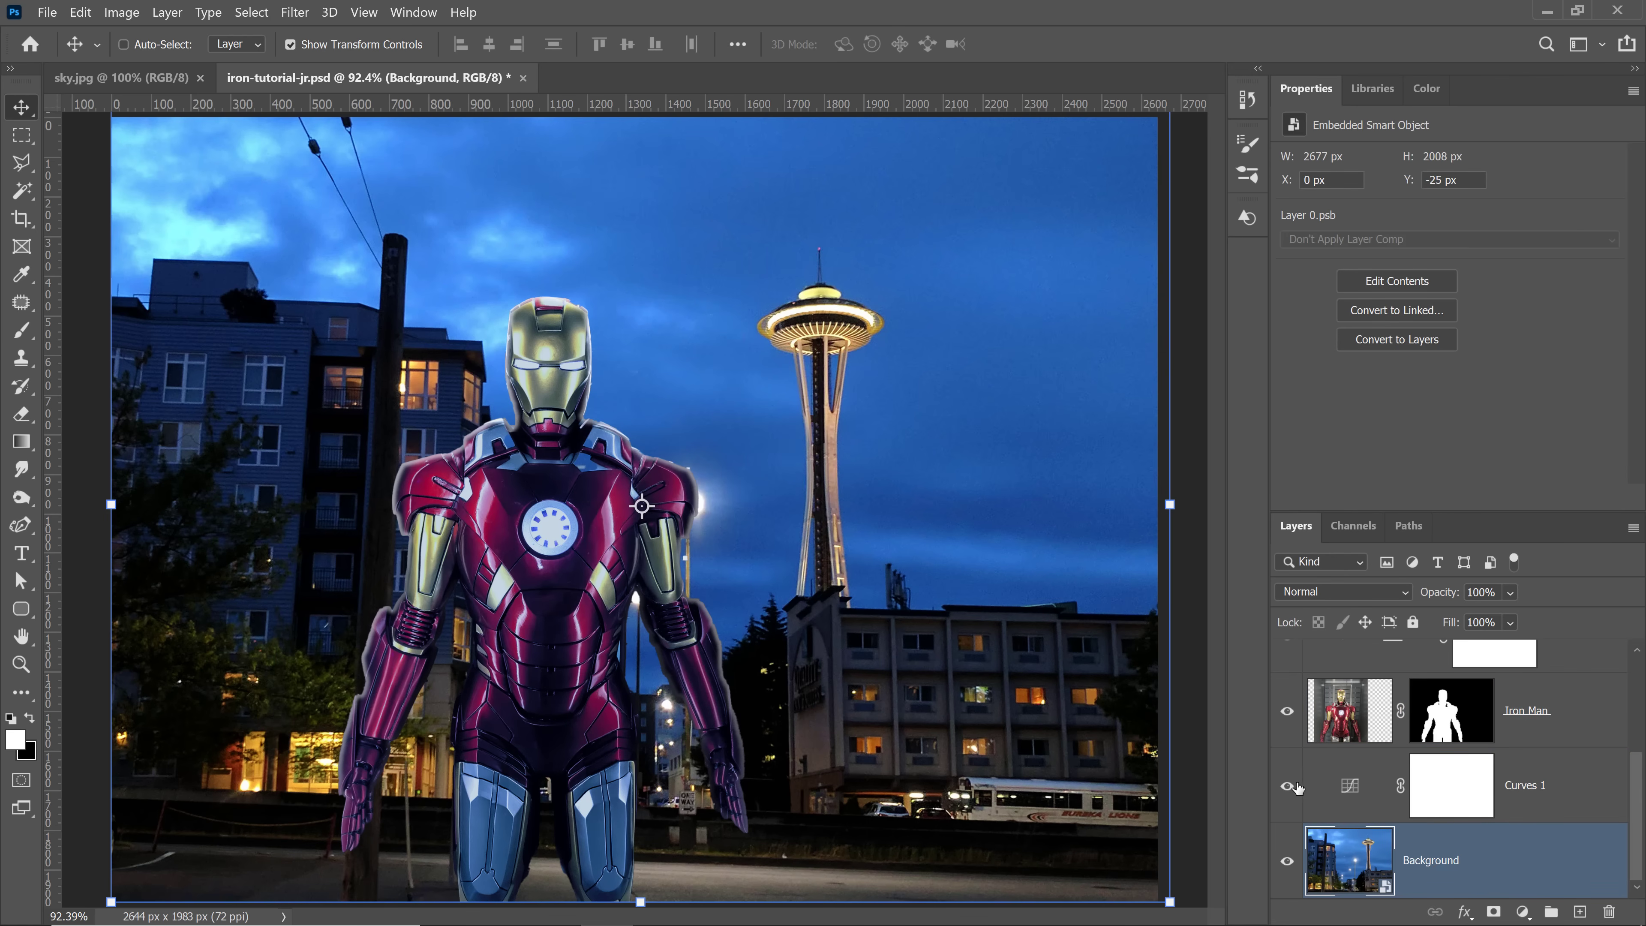
left_click_drag(1287, 776, 1286, 620)
scroll(1434, 799, "down", 3)
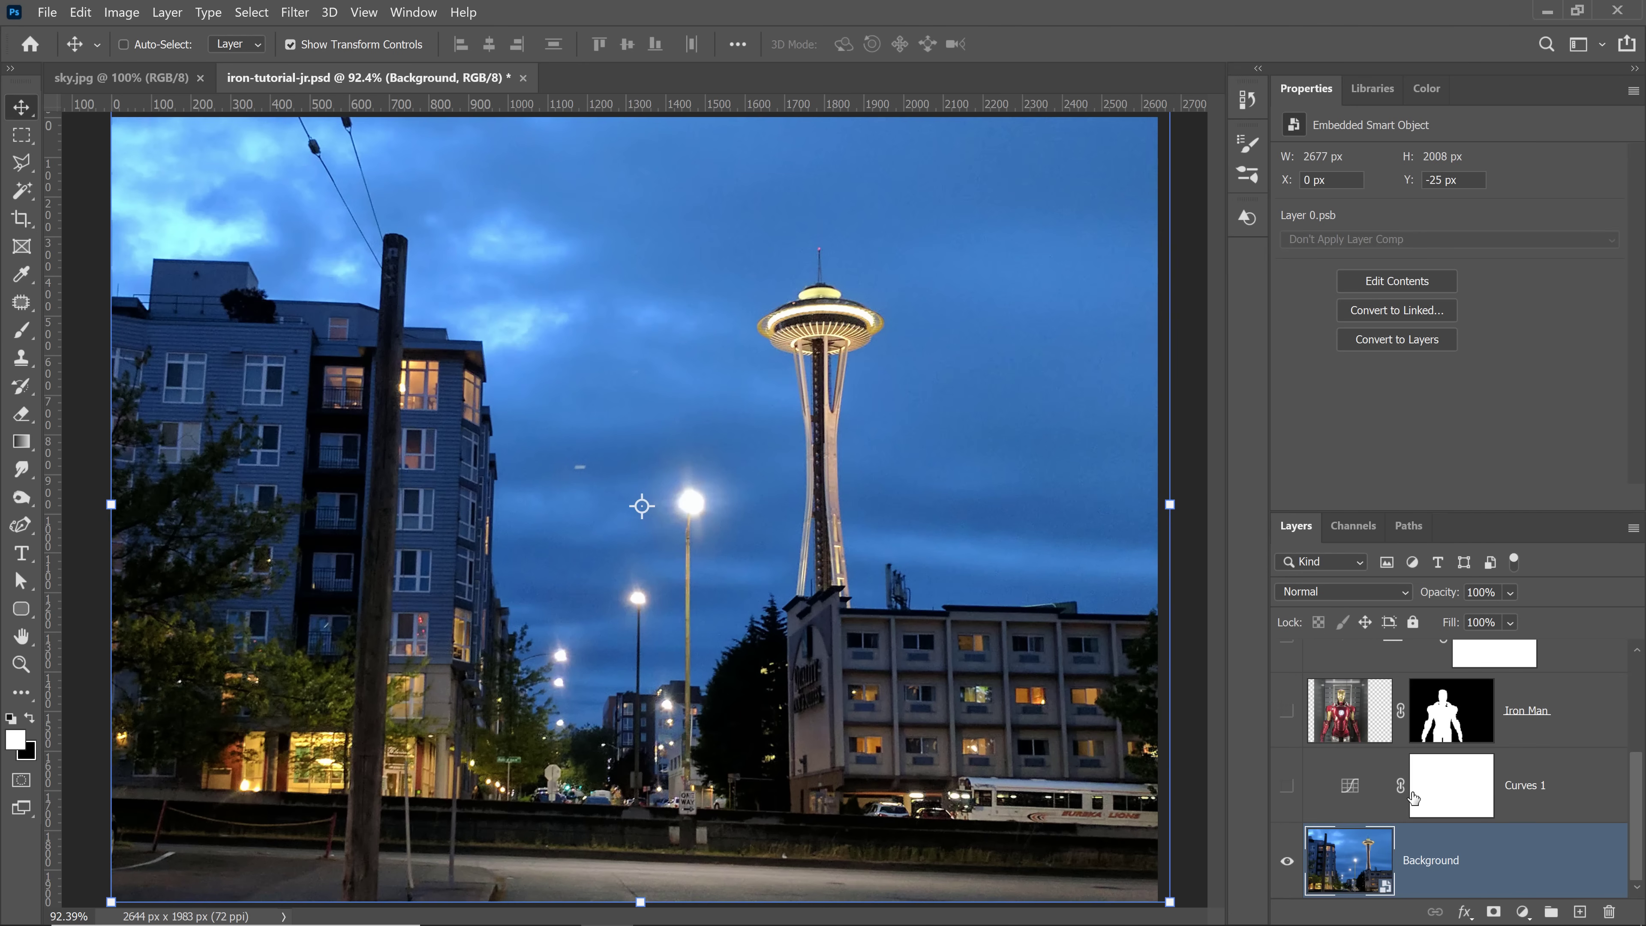
scroll(1445, 796, "up", 3)
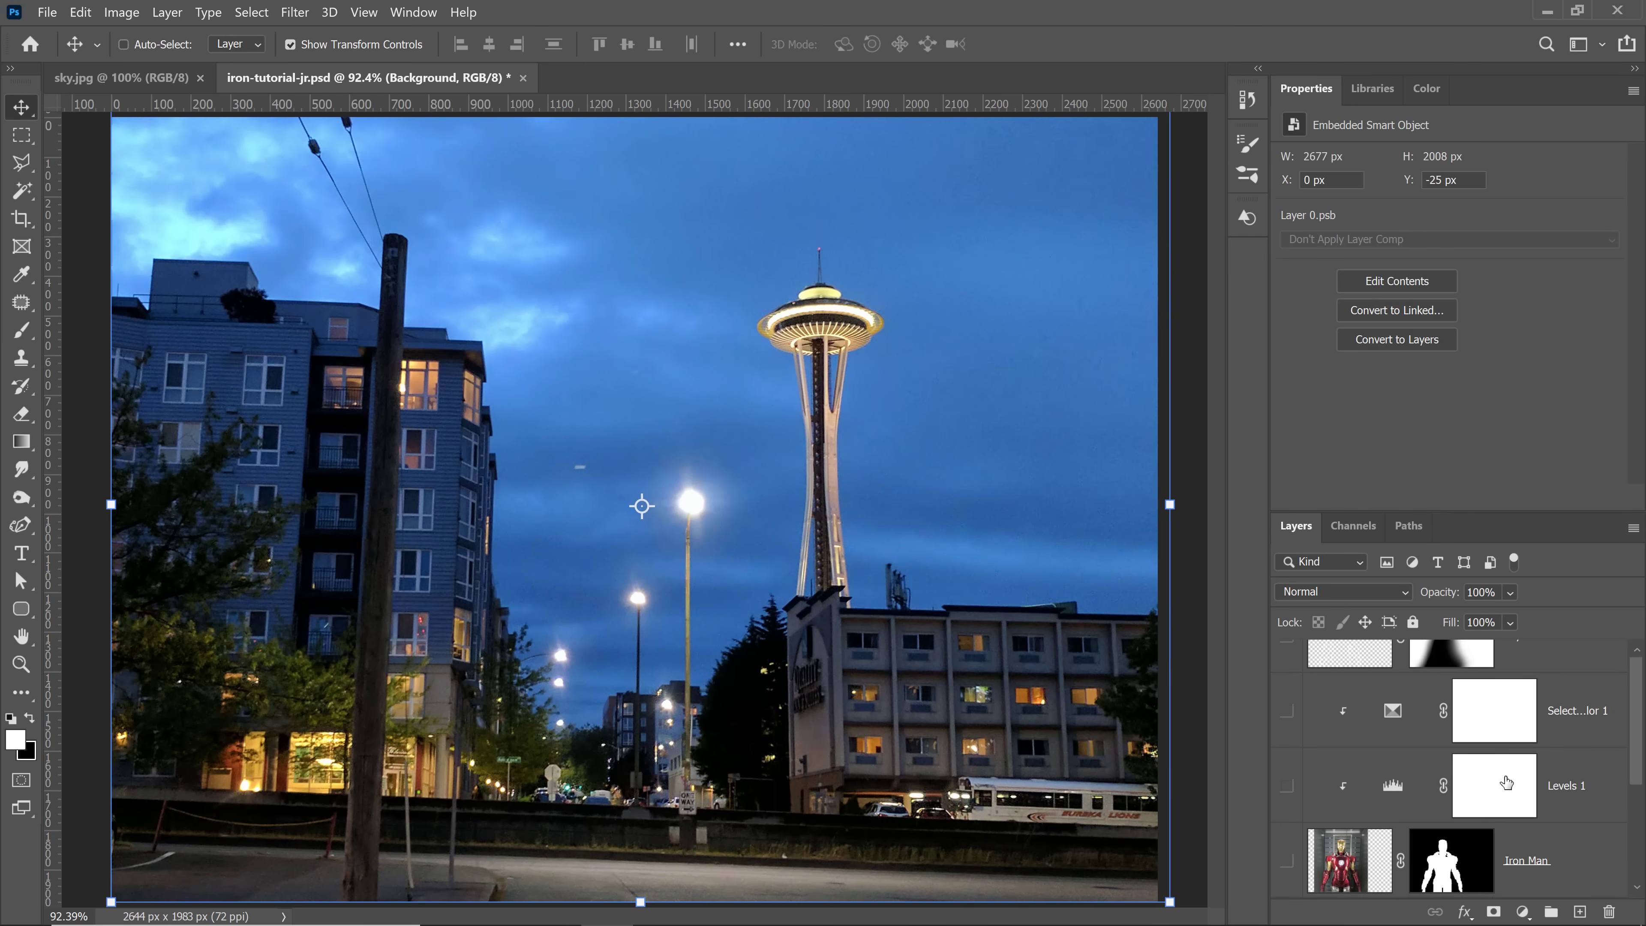
scroll(1484, 794, "down", 3)
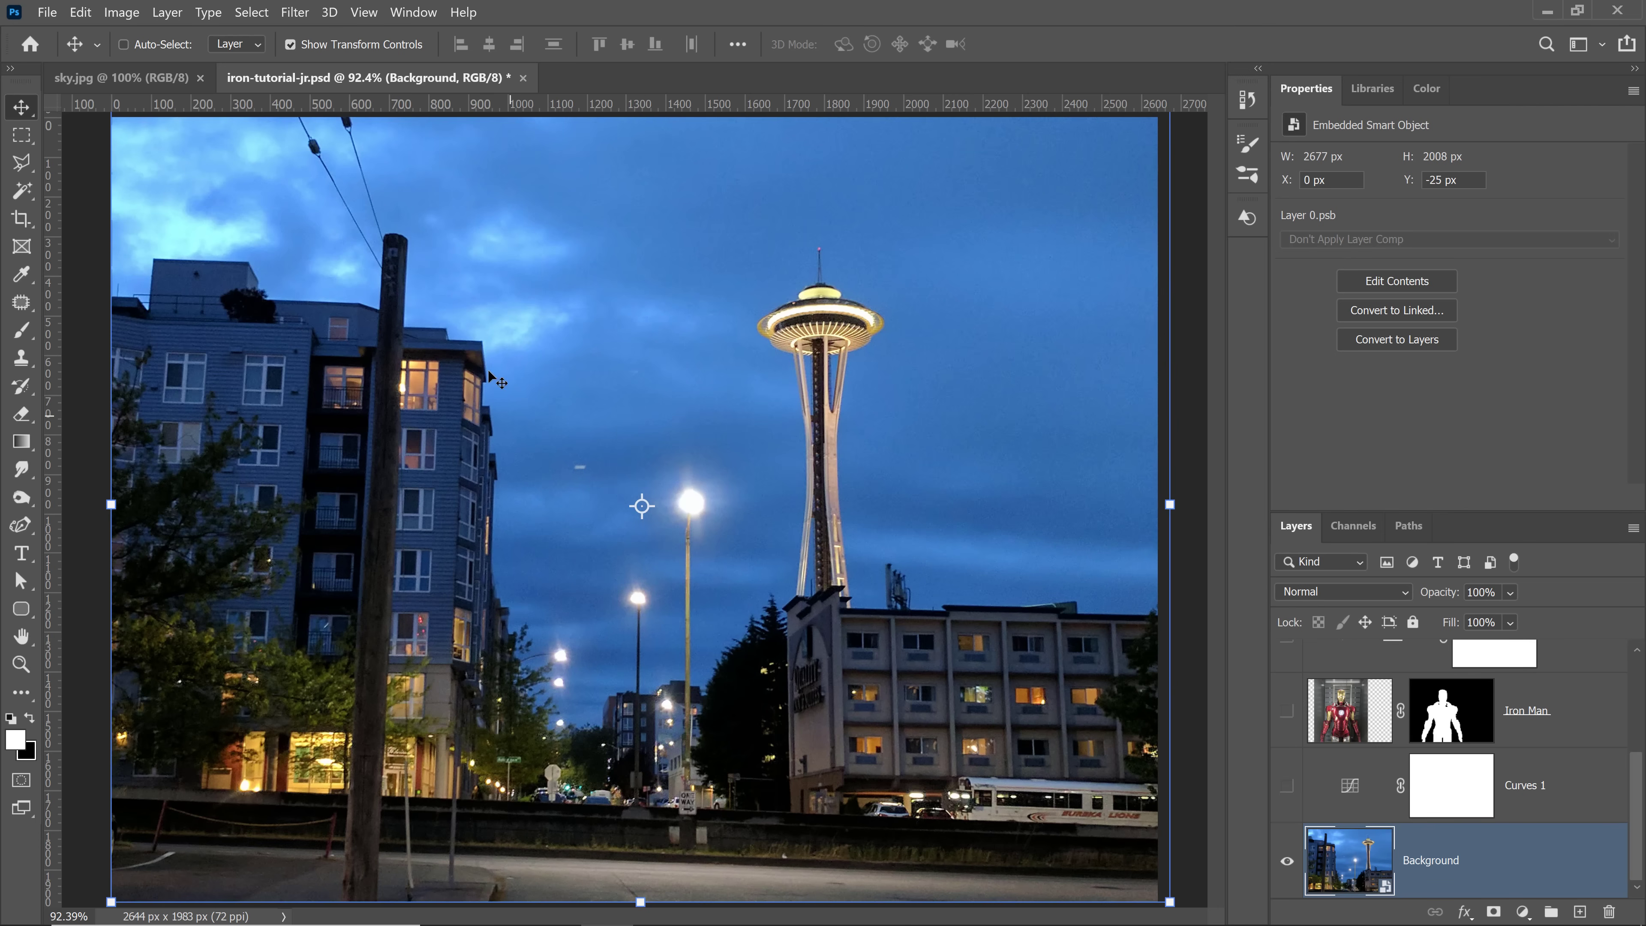
Step: Open the Camera Raw Filter on the Background smart object and try the Auto Upright correction in Geometry
left_click(295, 12)
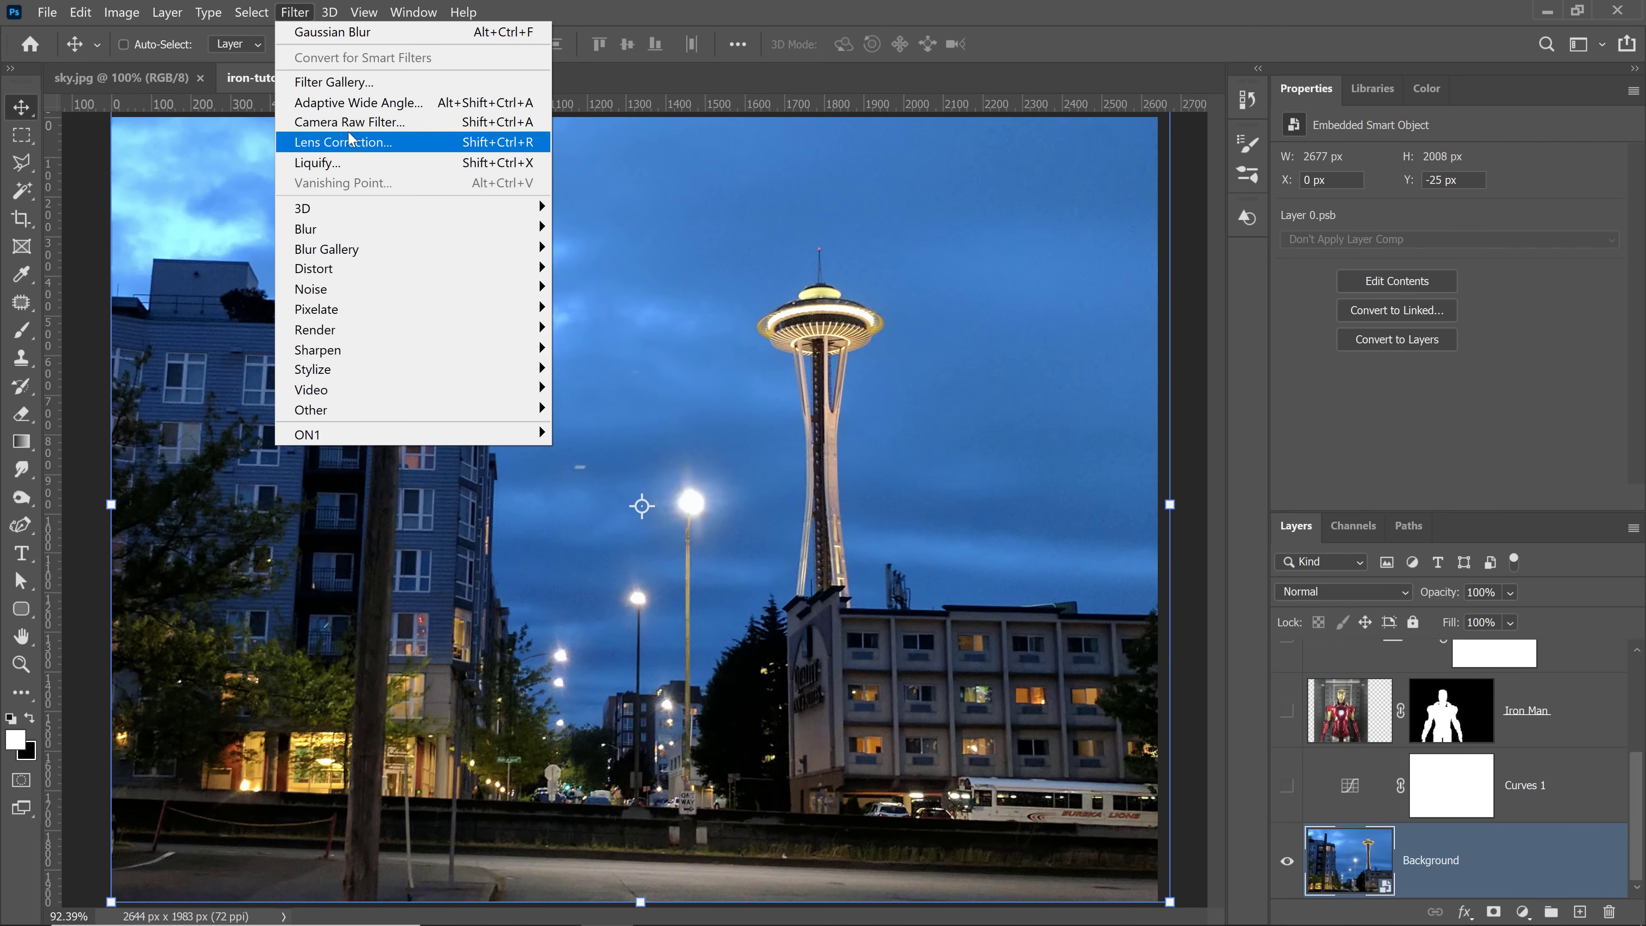
left_click(347, 123)
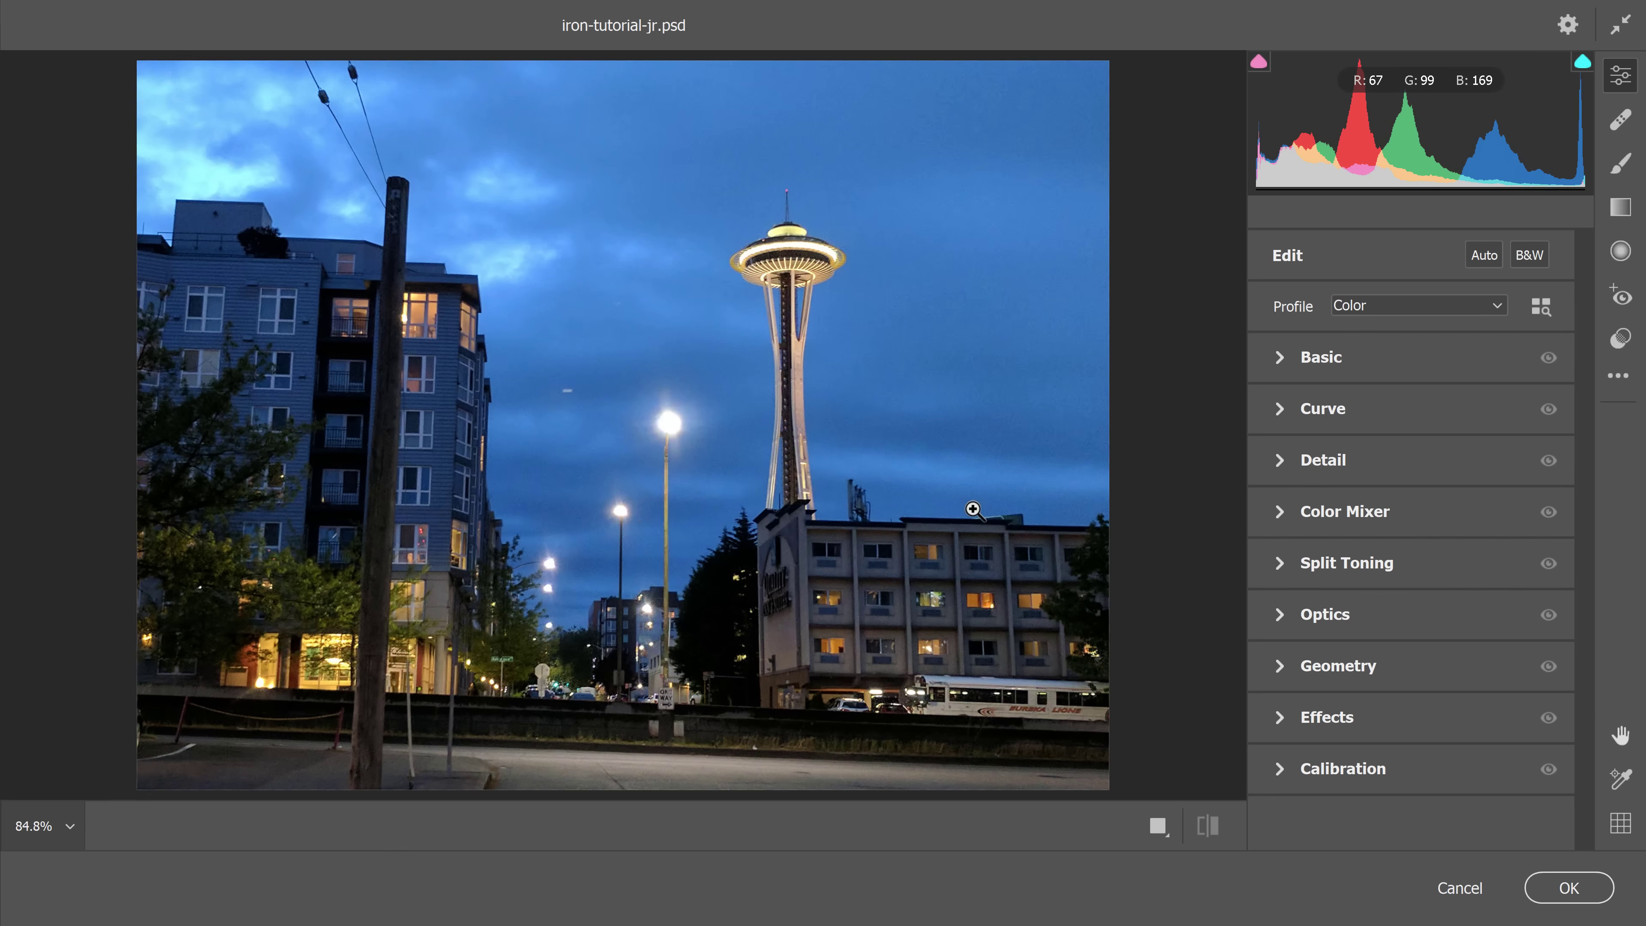
left_click(1367, 666)
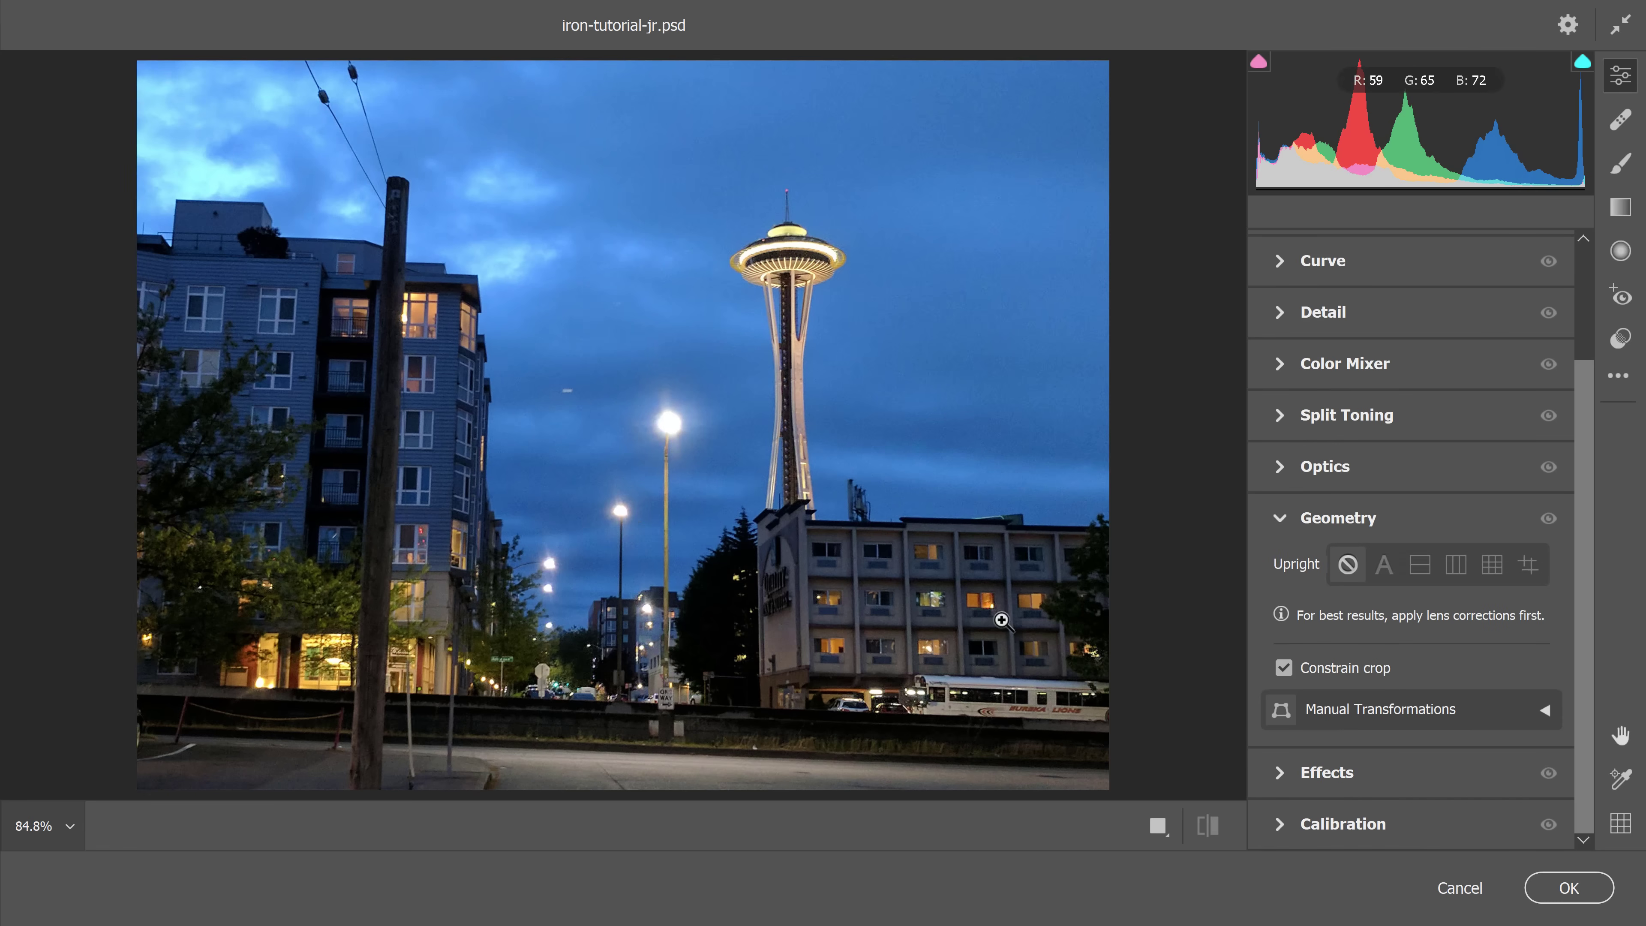
left_click(1384, 566)
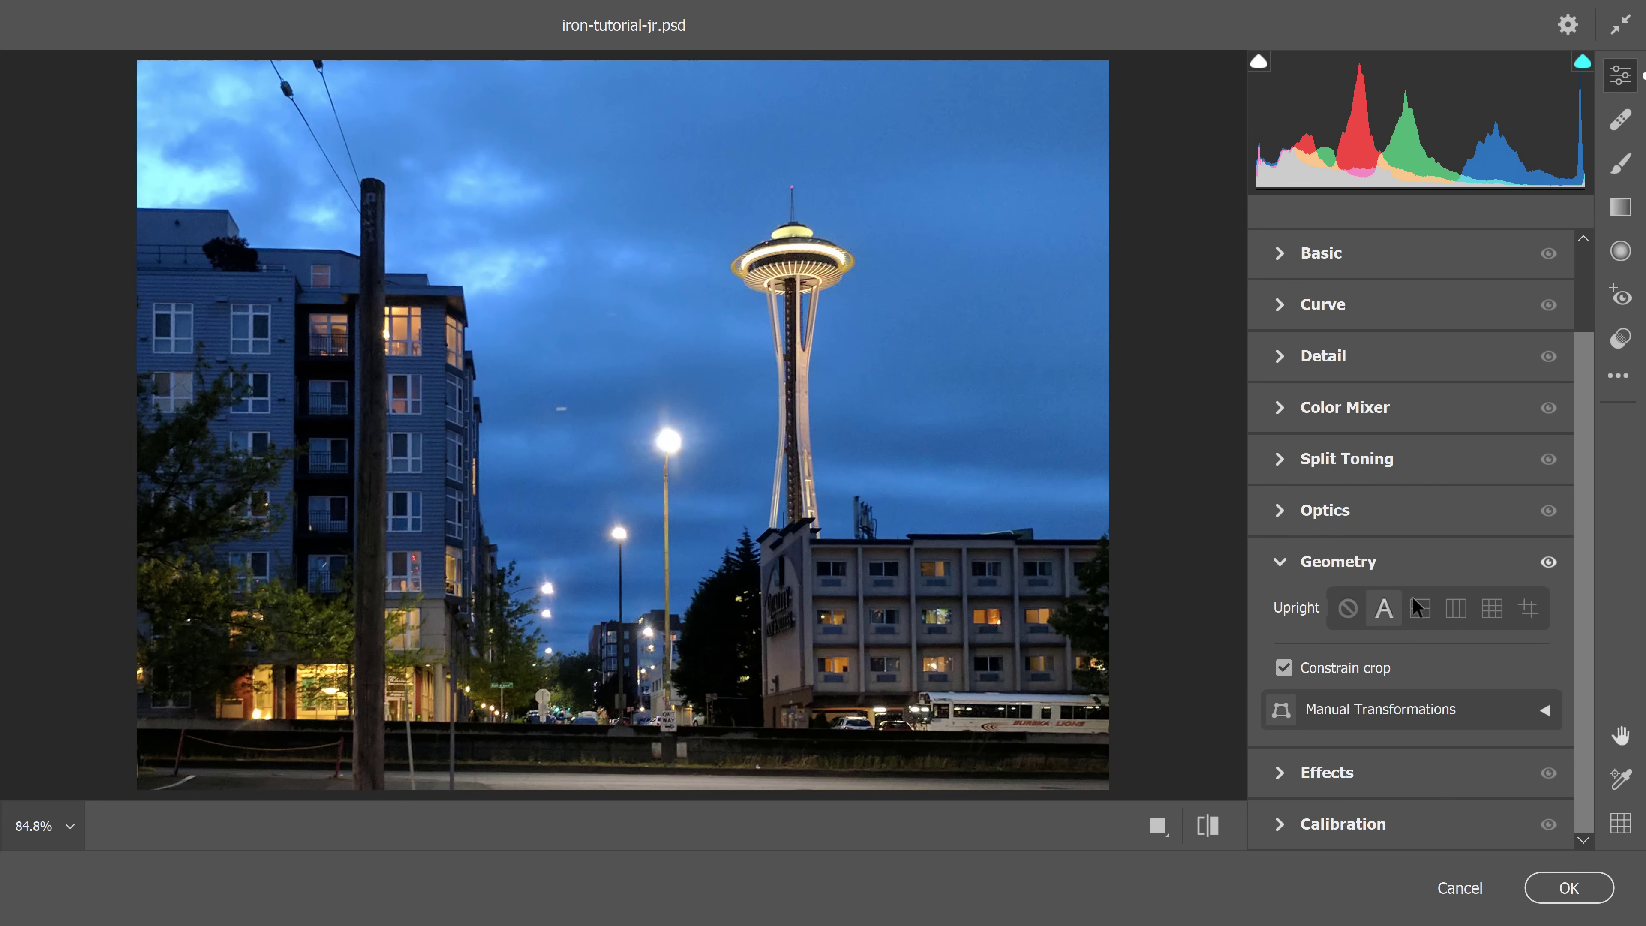
Step: Switch Upright to Guided and draw vertical guides along the wooden pole and Space Needle, and horizontal guides along the road edge and hotel facade
left_click(1529, 610)
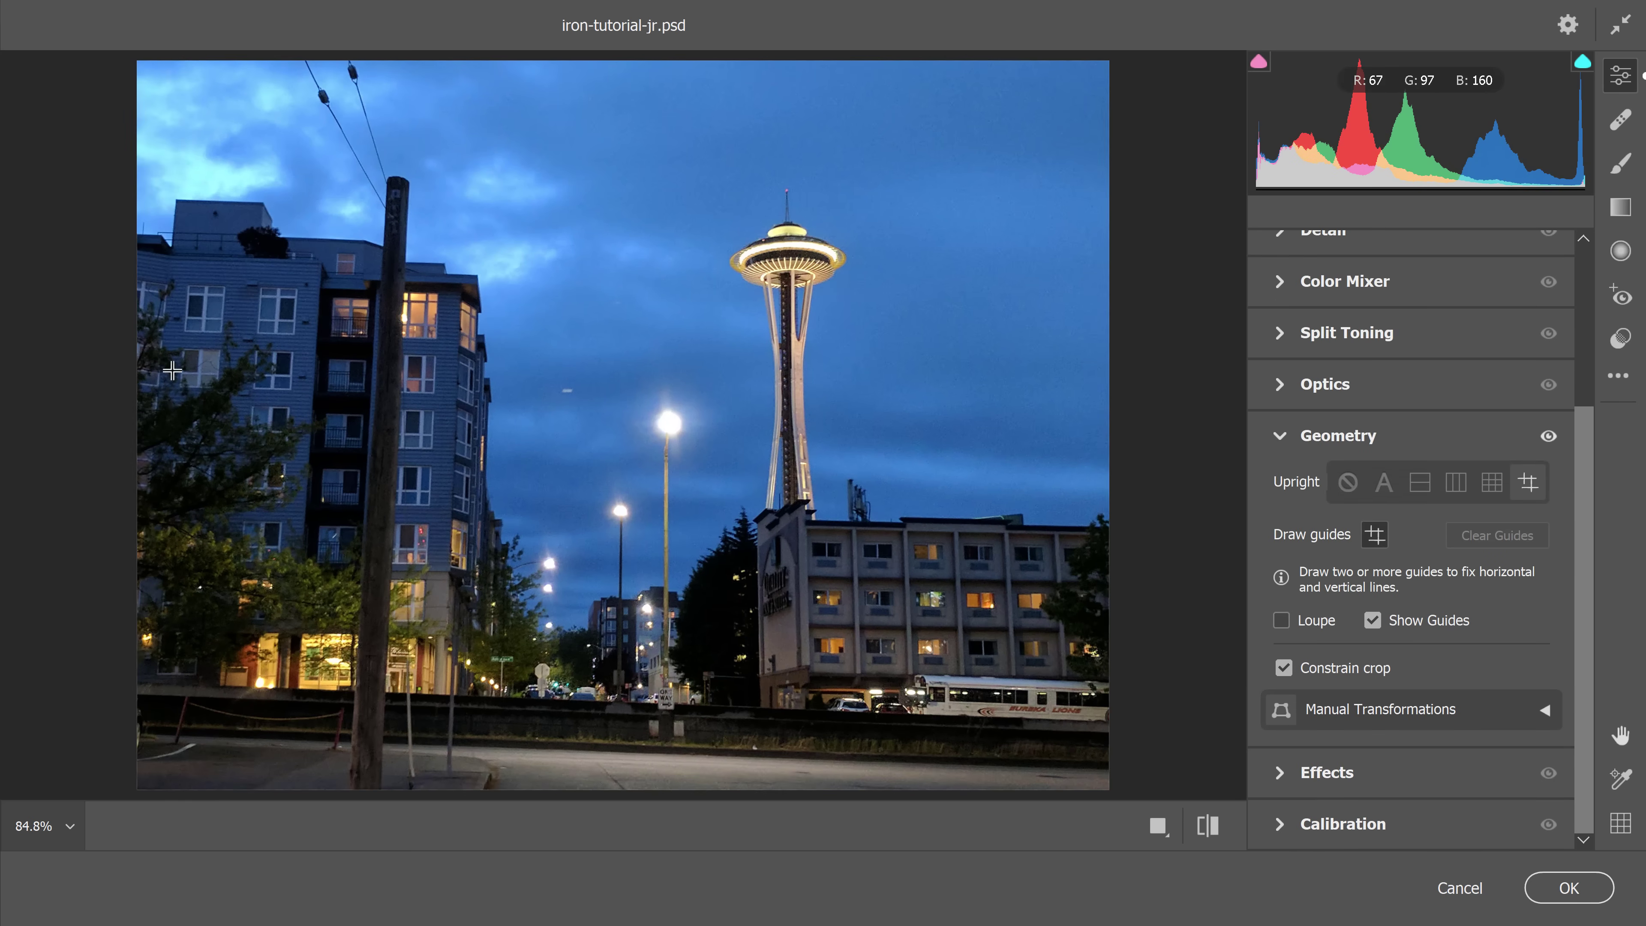
left_click_drag(410, 183, 370, 654)
left_click_drag(562, 315, 537, 660)
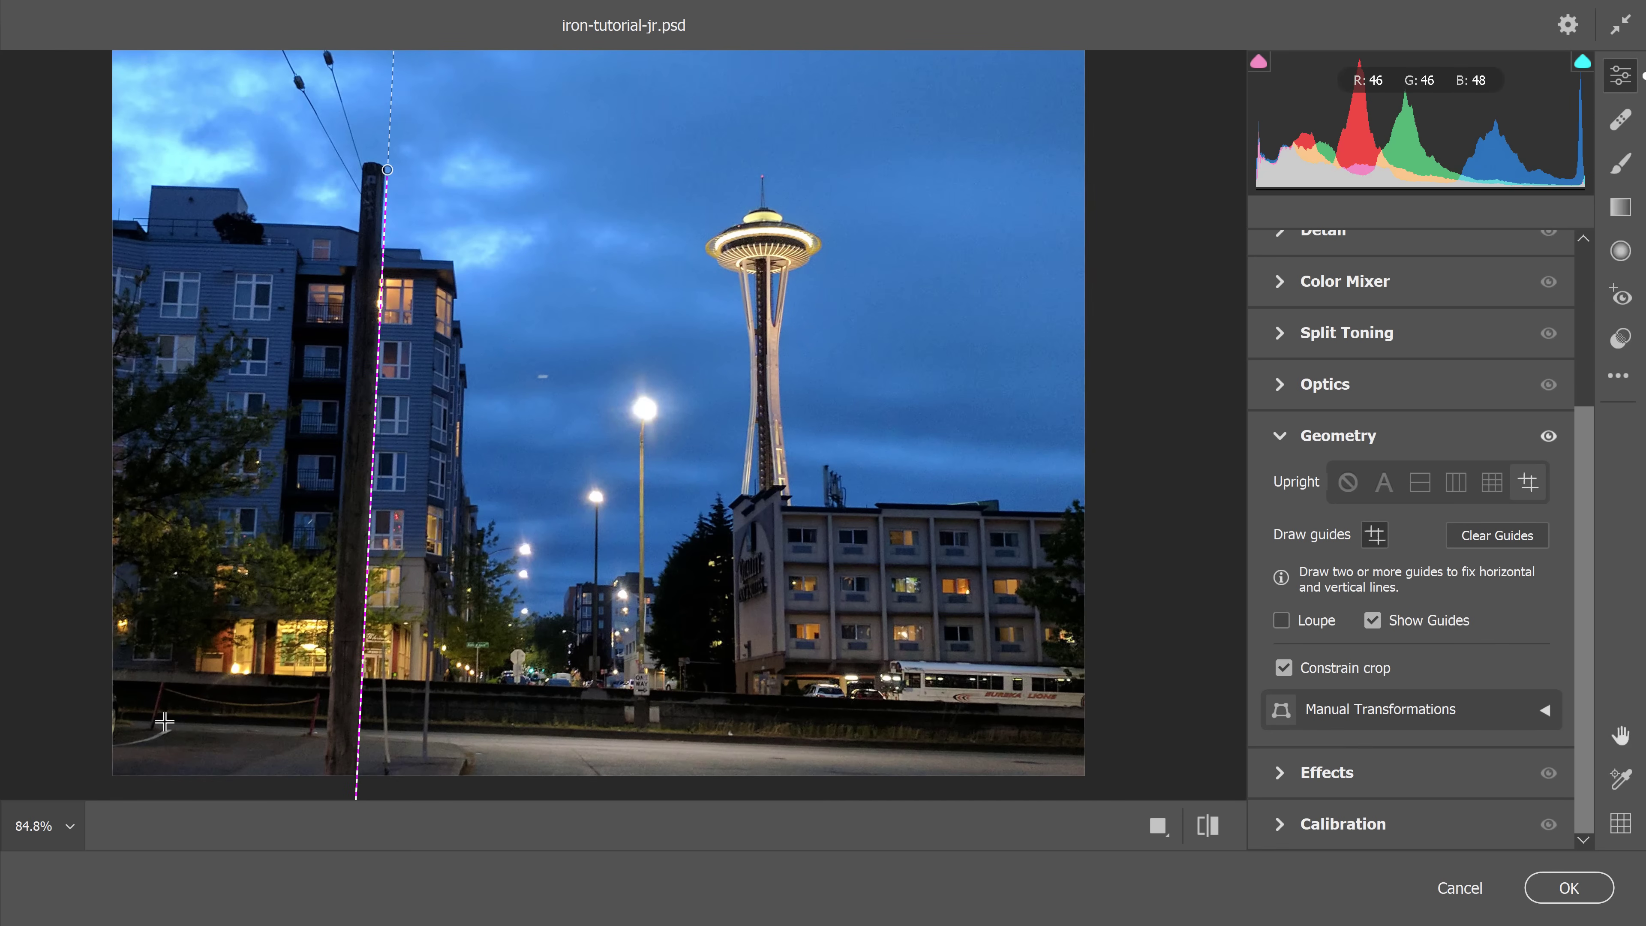
left_click_drag(164, 722, 961, 753)
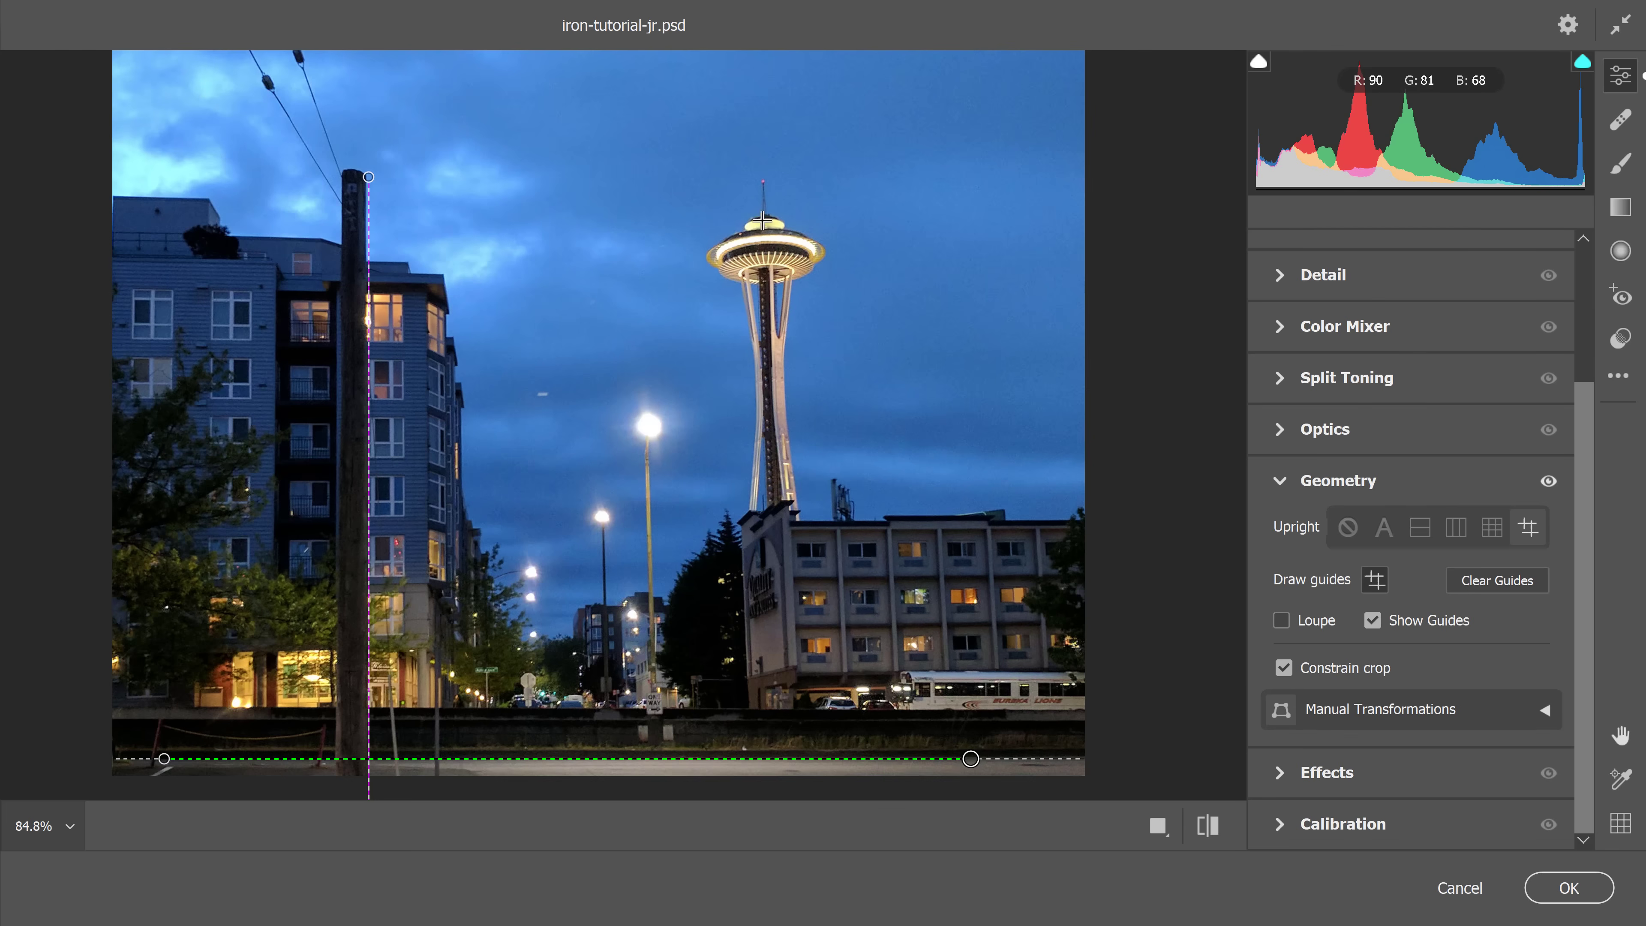
left_click_drag(762, 177, 780, 583)
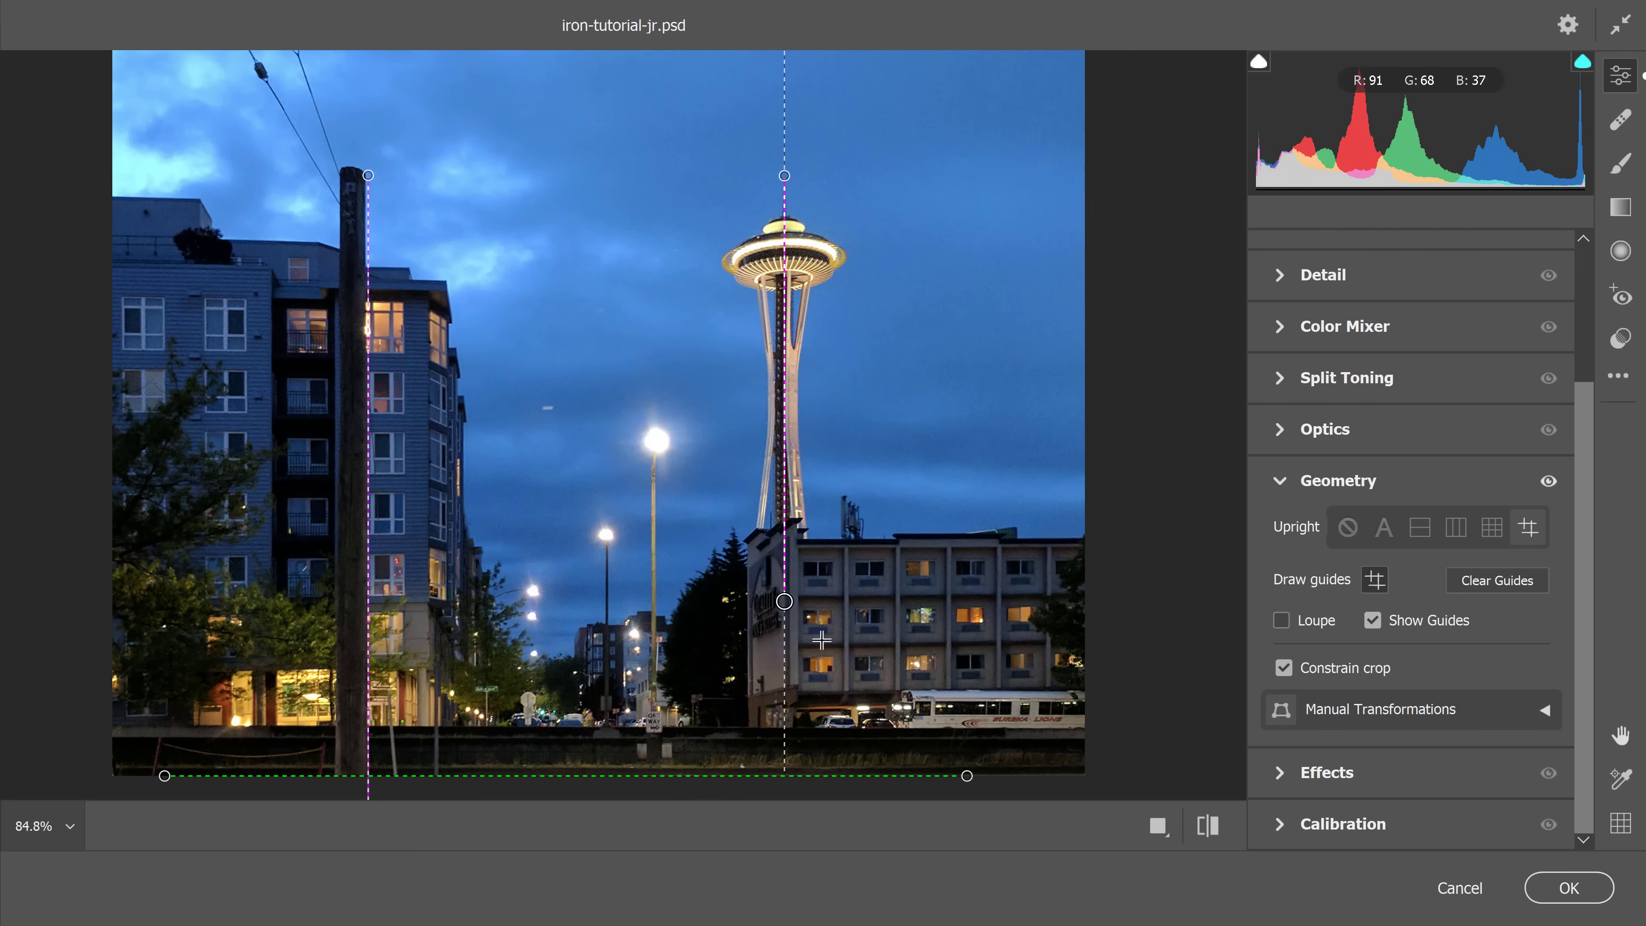
left_click_drag(797, 646, 799, 646)
left_click_drag(1160, 657, 1188, 646)
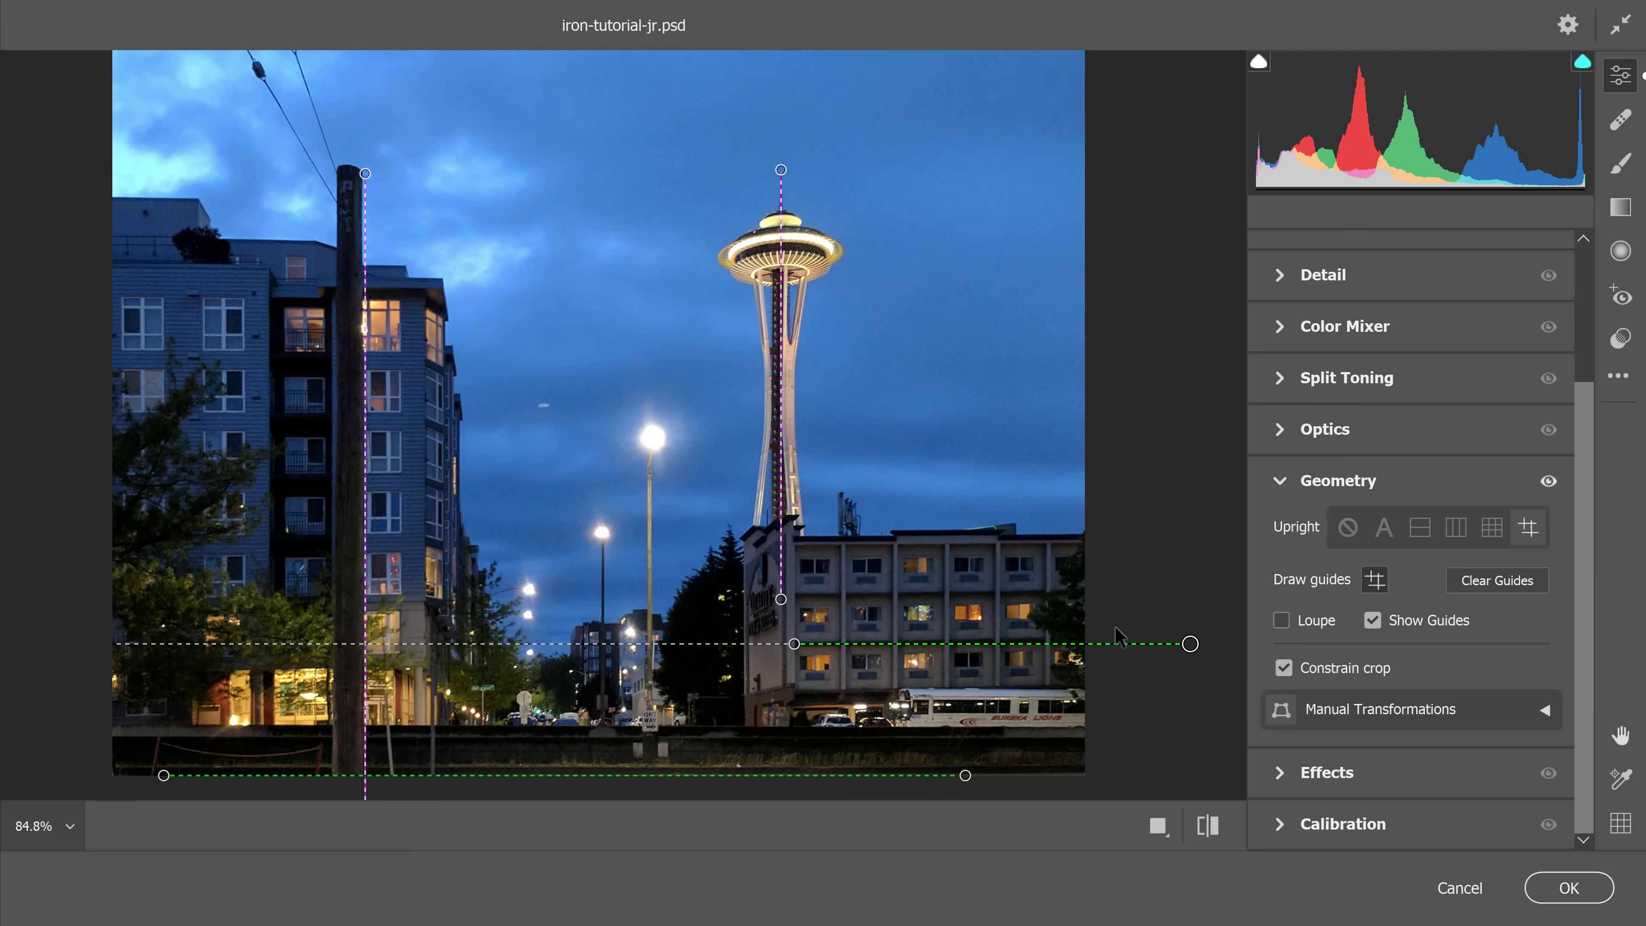
Step: Apply the guided perspective correction to the Background smart object and show the Iron Man layer over it
left_click(1582, 888)
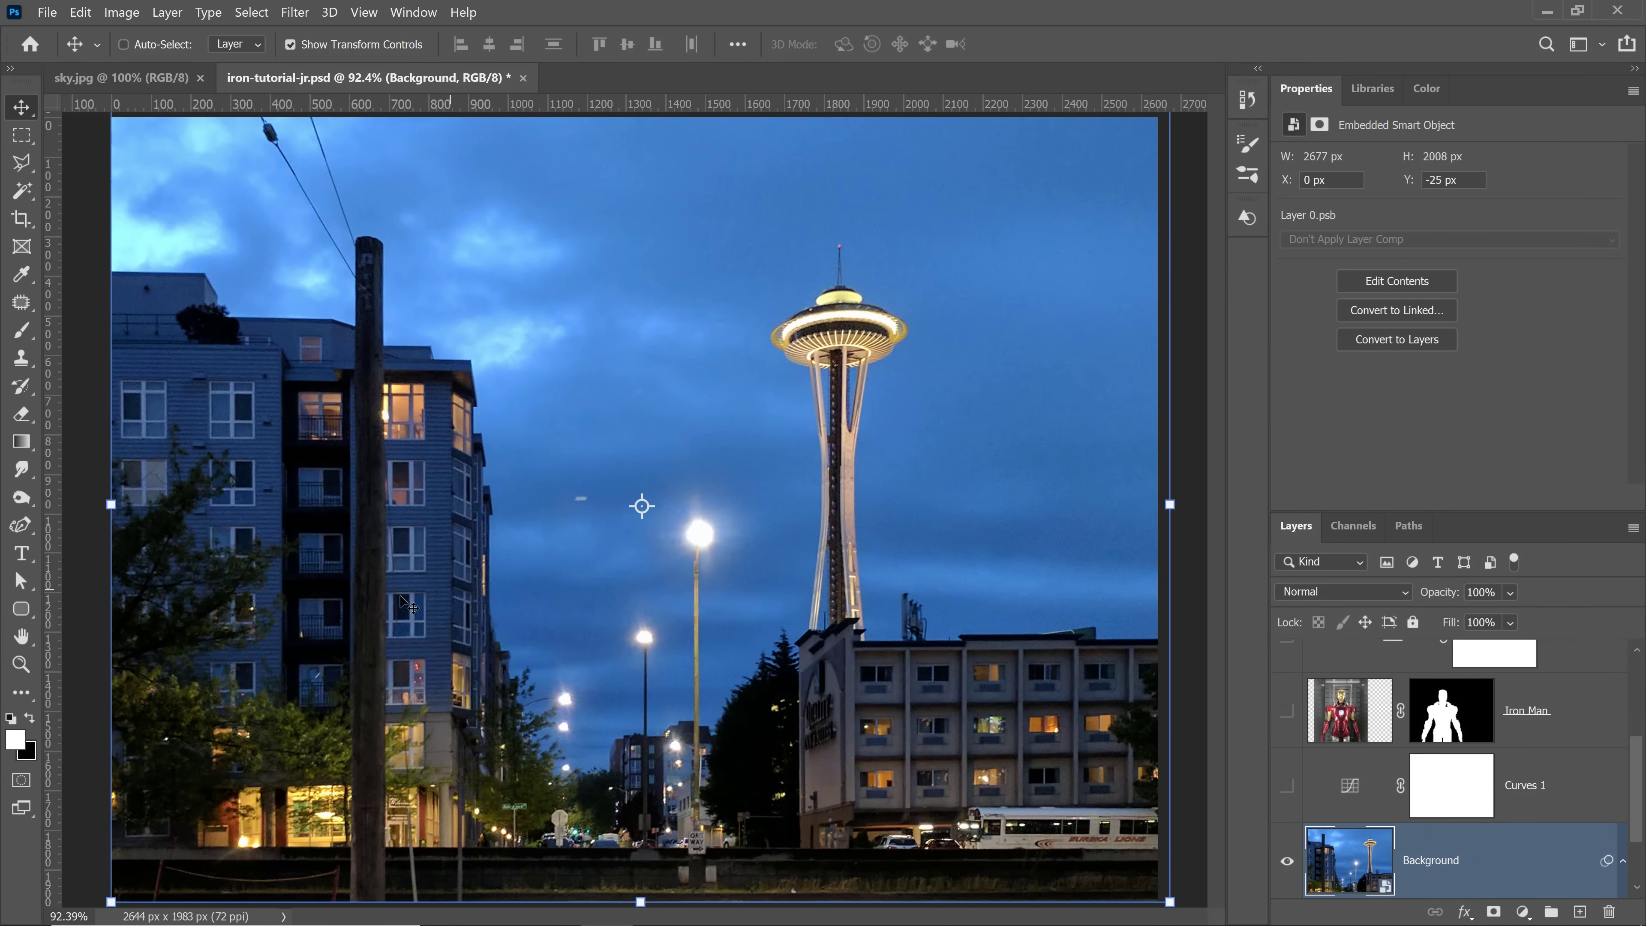
key("ctrl+minus")
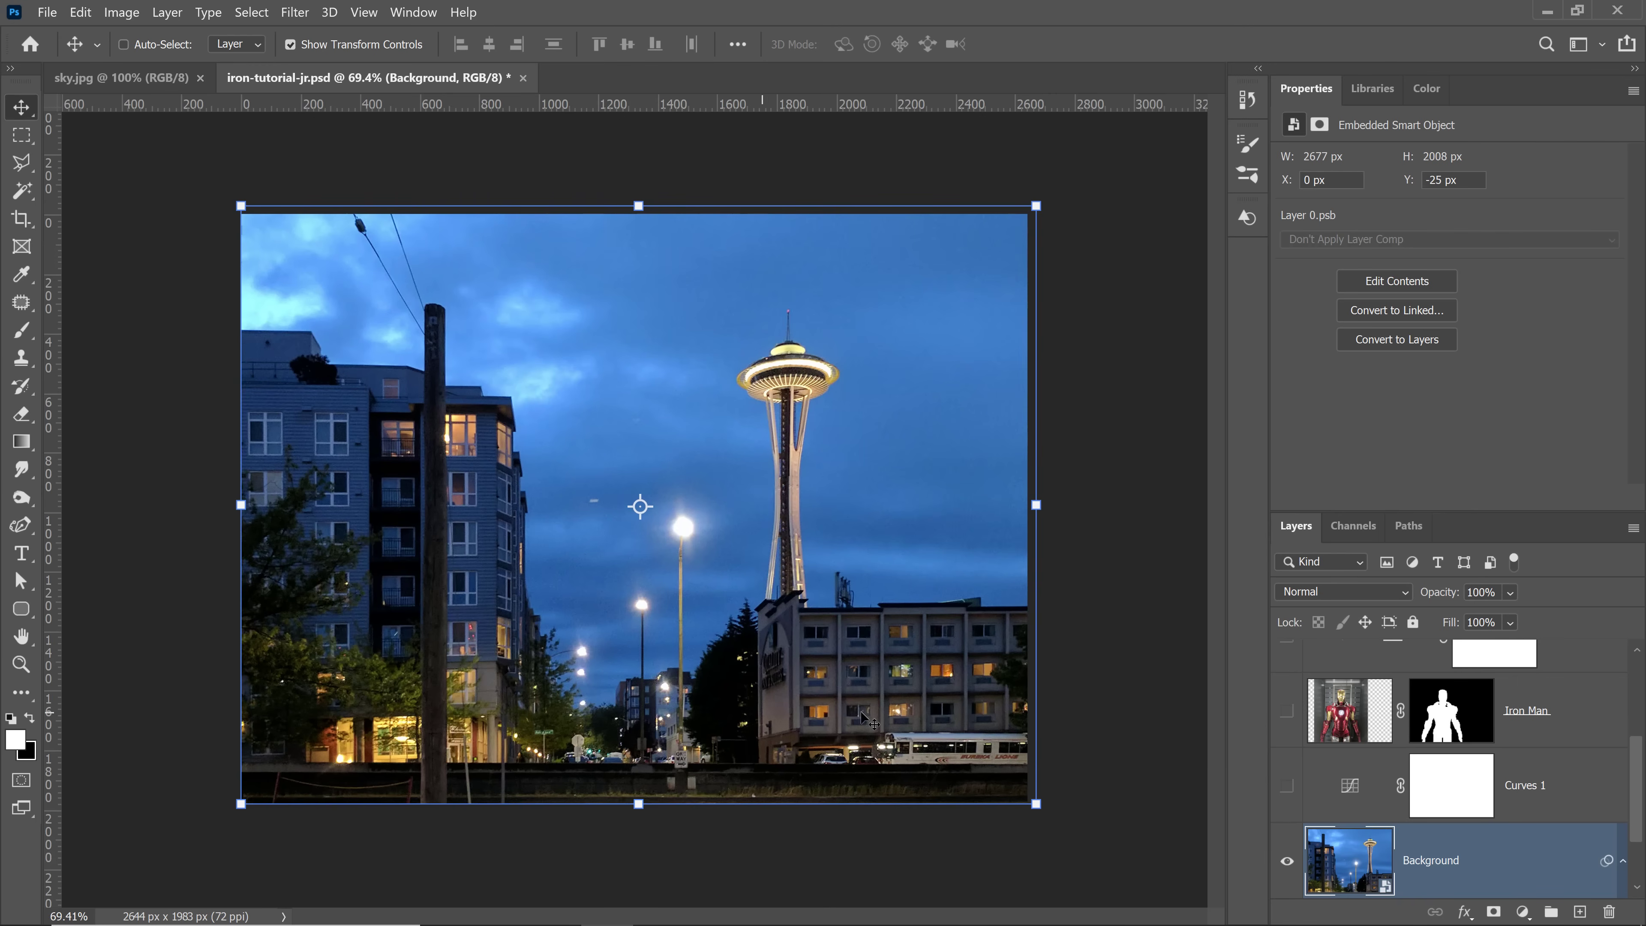
left_click(1287, 711)
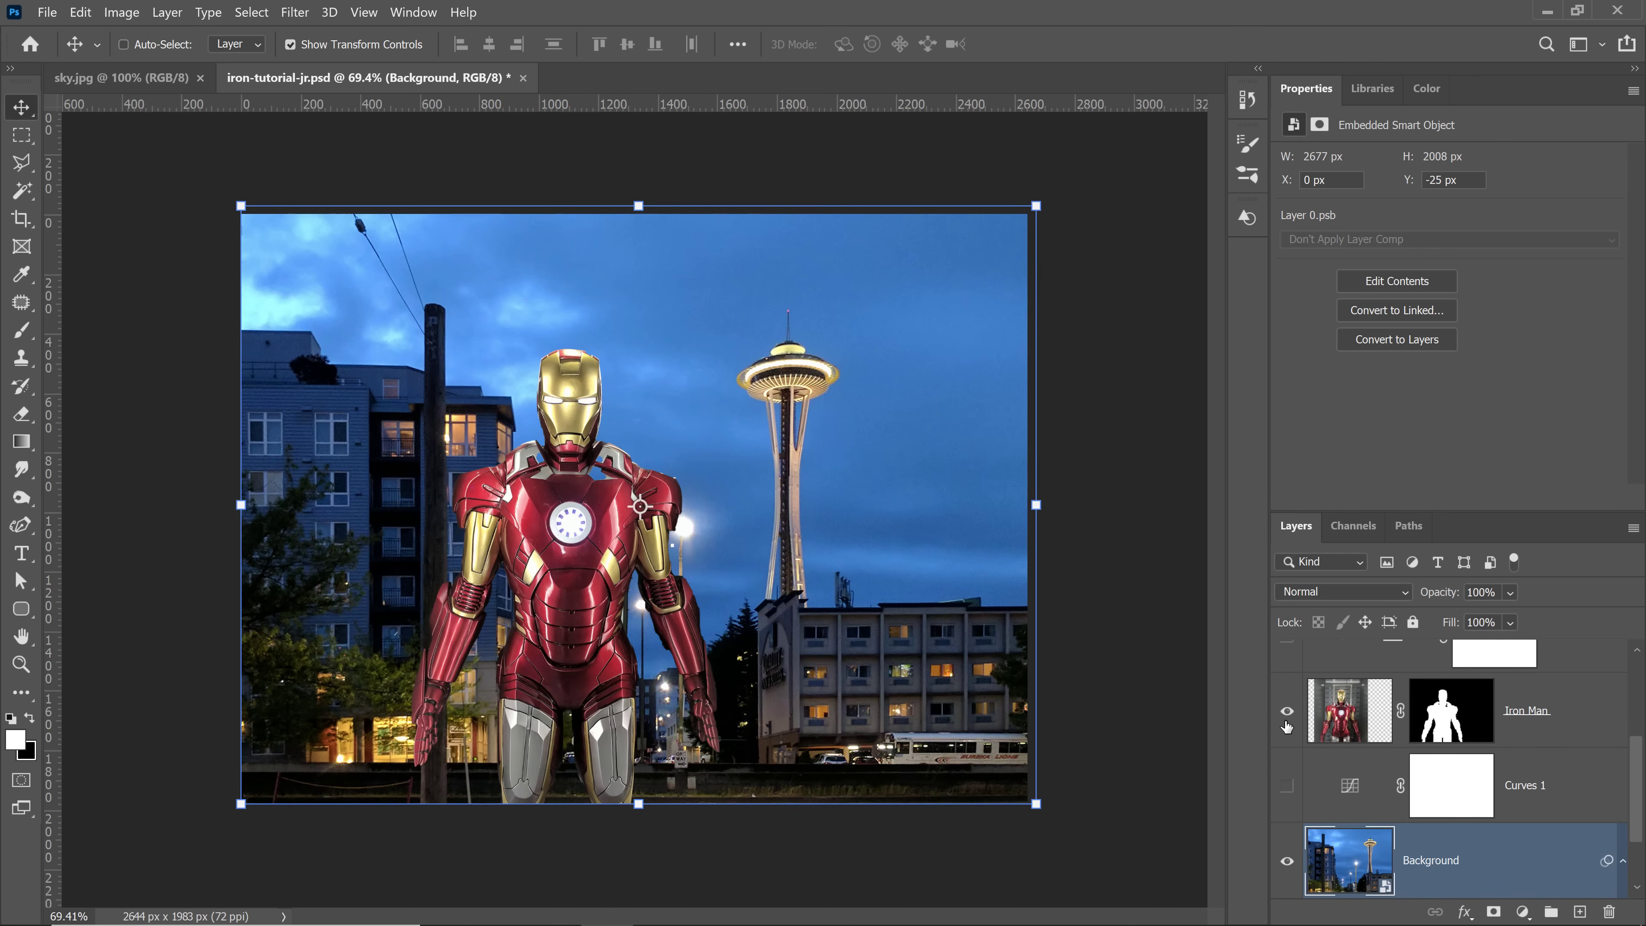
left_click(1287, 724)
left_click(1288, 725)
left_click(1286, 711)
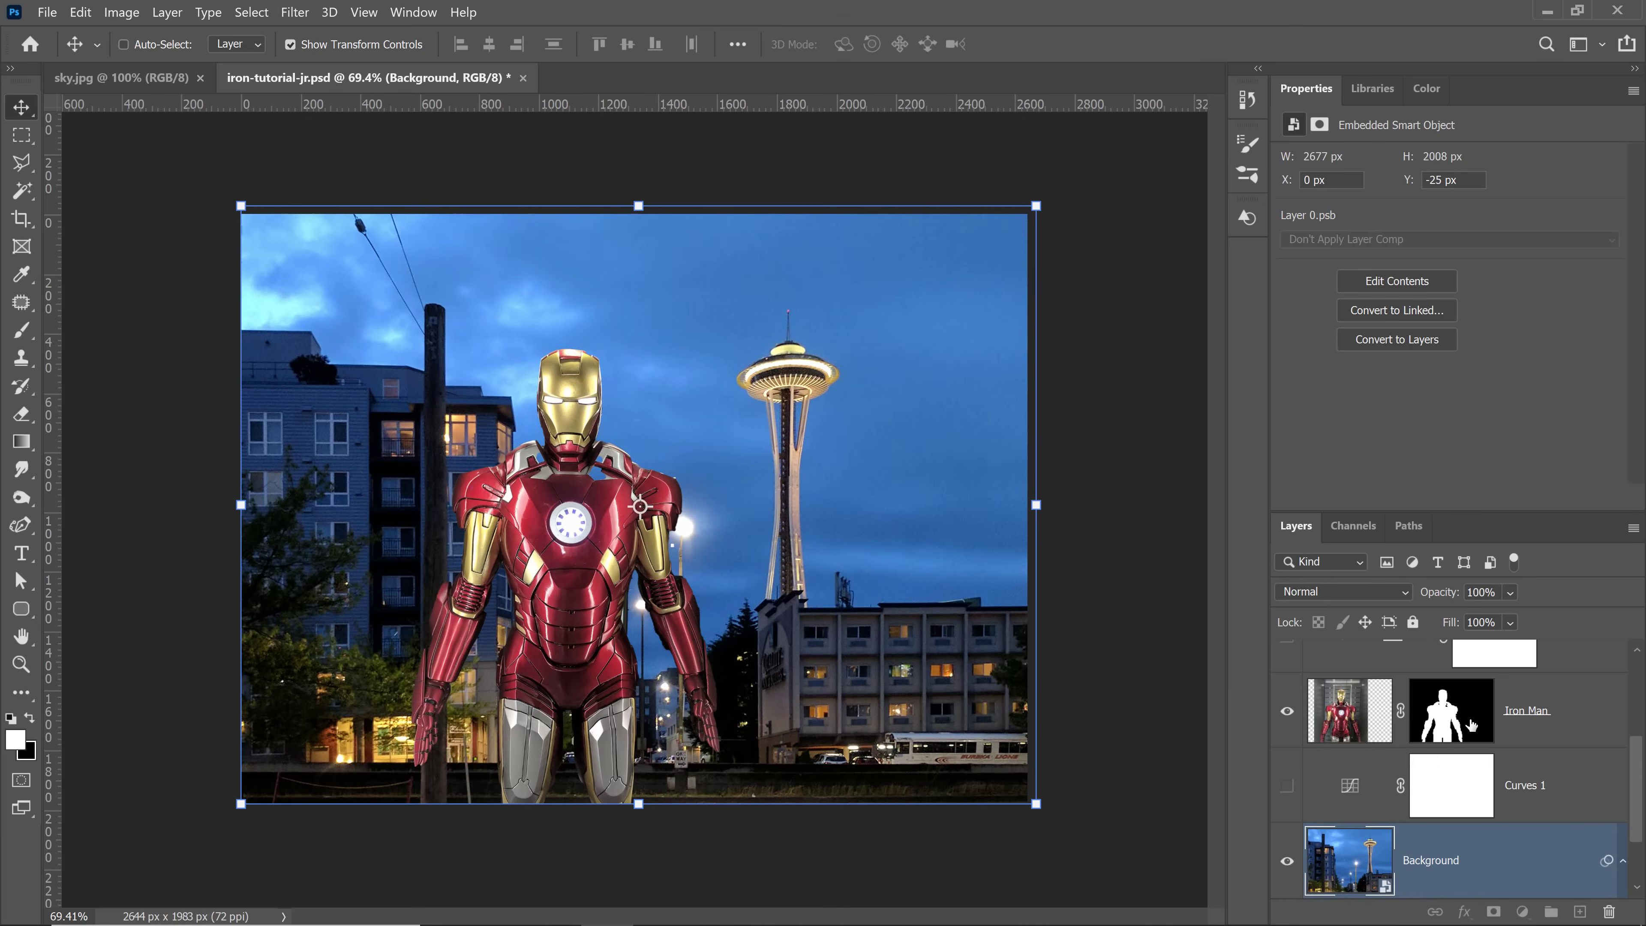
left_click(1472, 725, "shift")
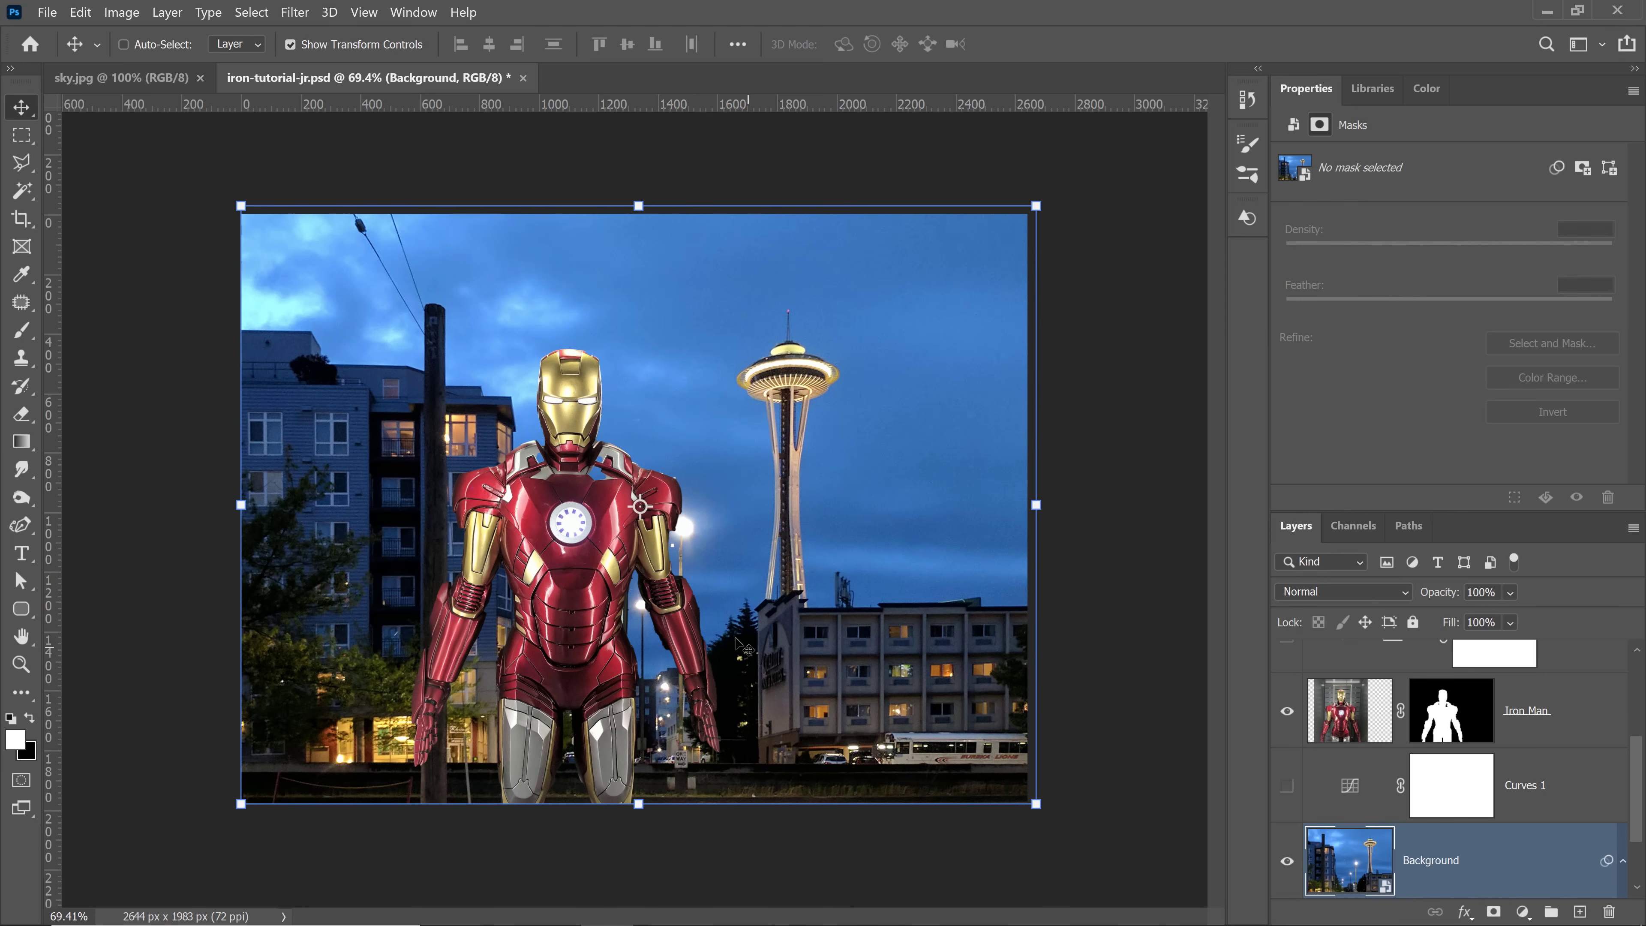
Step: Enlarge the Background layer to about 123% and reposition it at about X -245 px, Y -363 px
left_click_drag(908, 731, 897, 486)
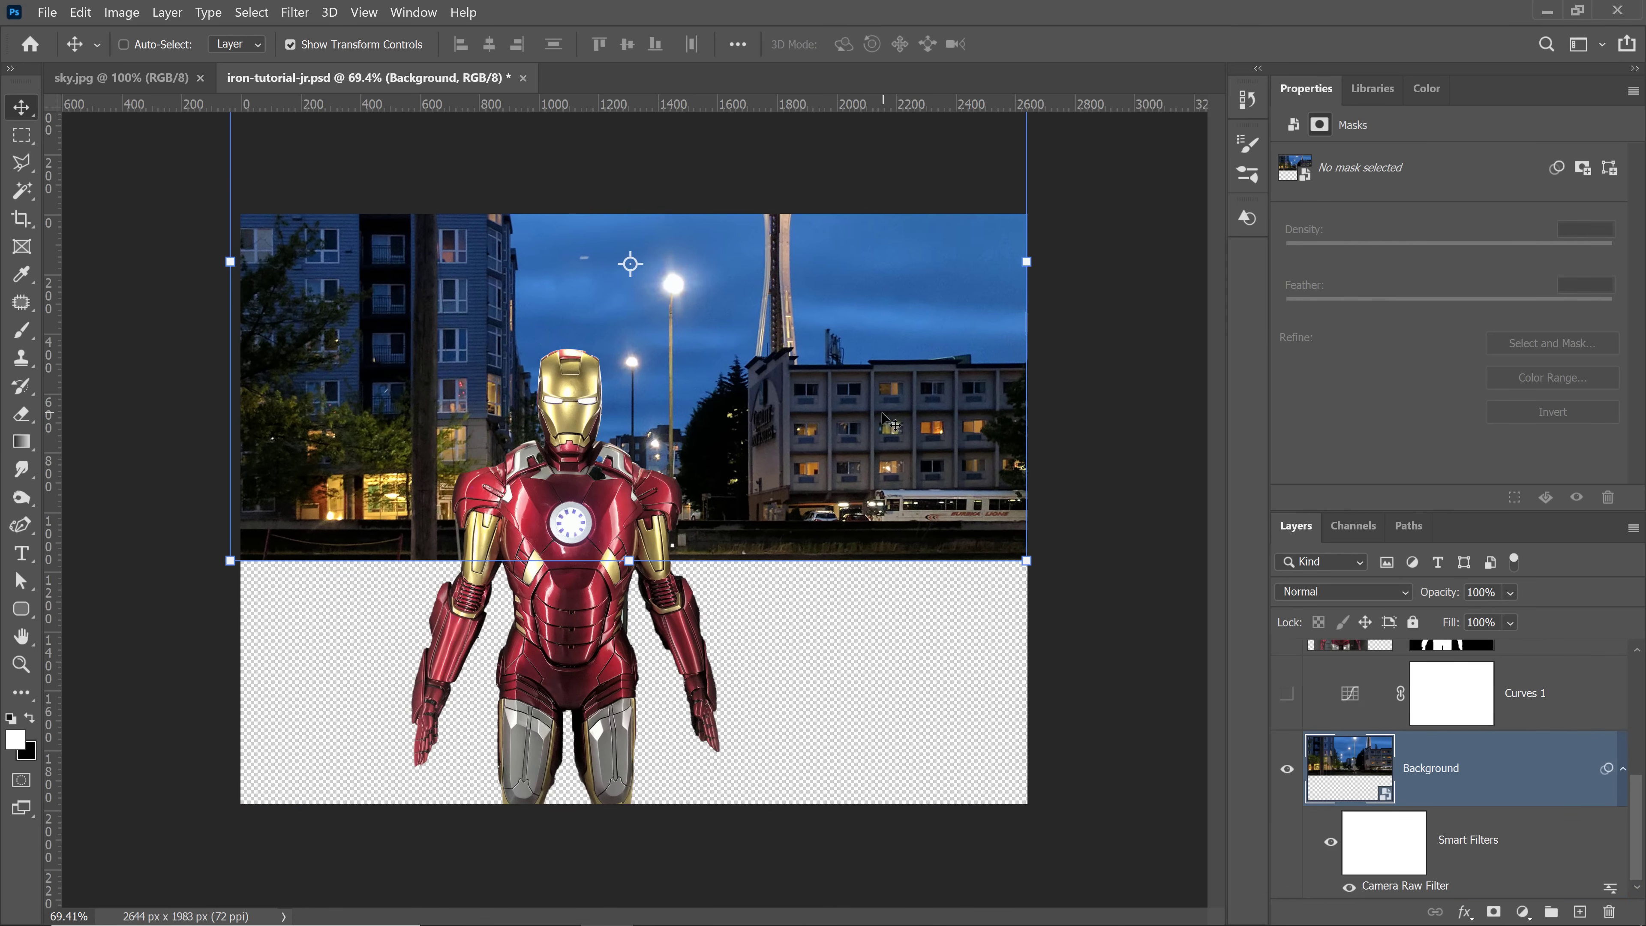
left_click_drag(893, 422, 852, 639)
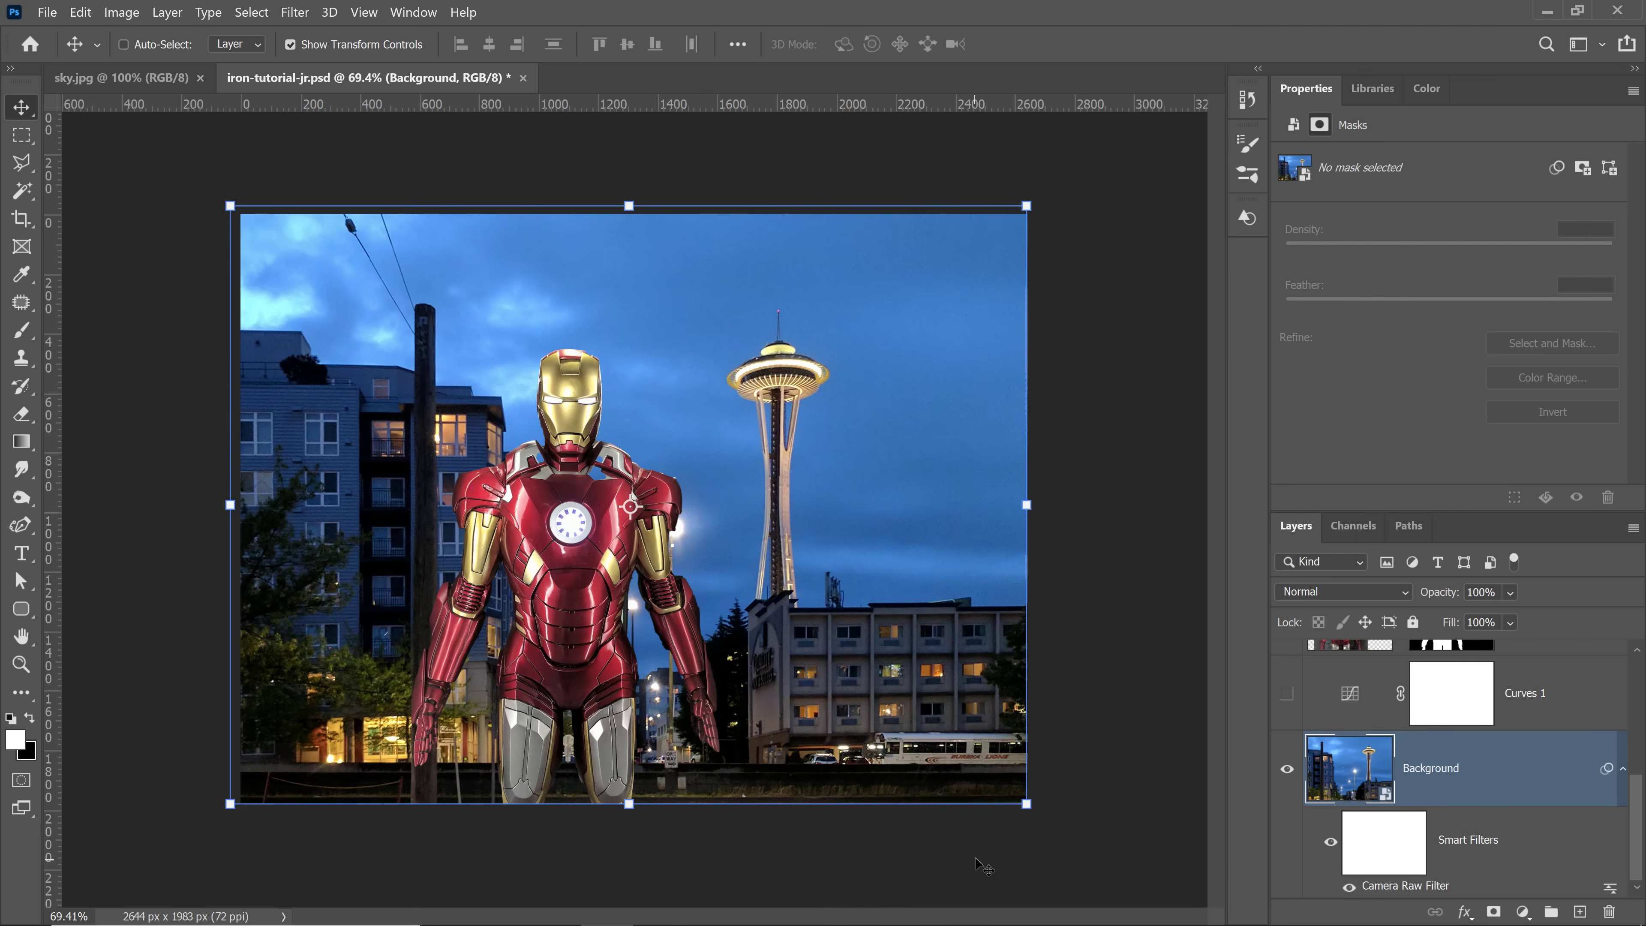
left_click_drag(1028, 205, 1172, 103)
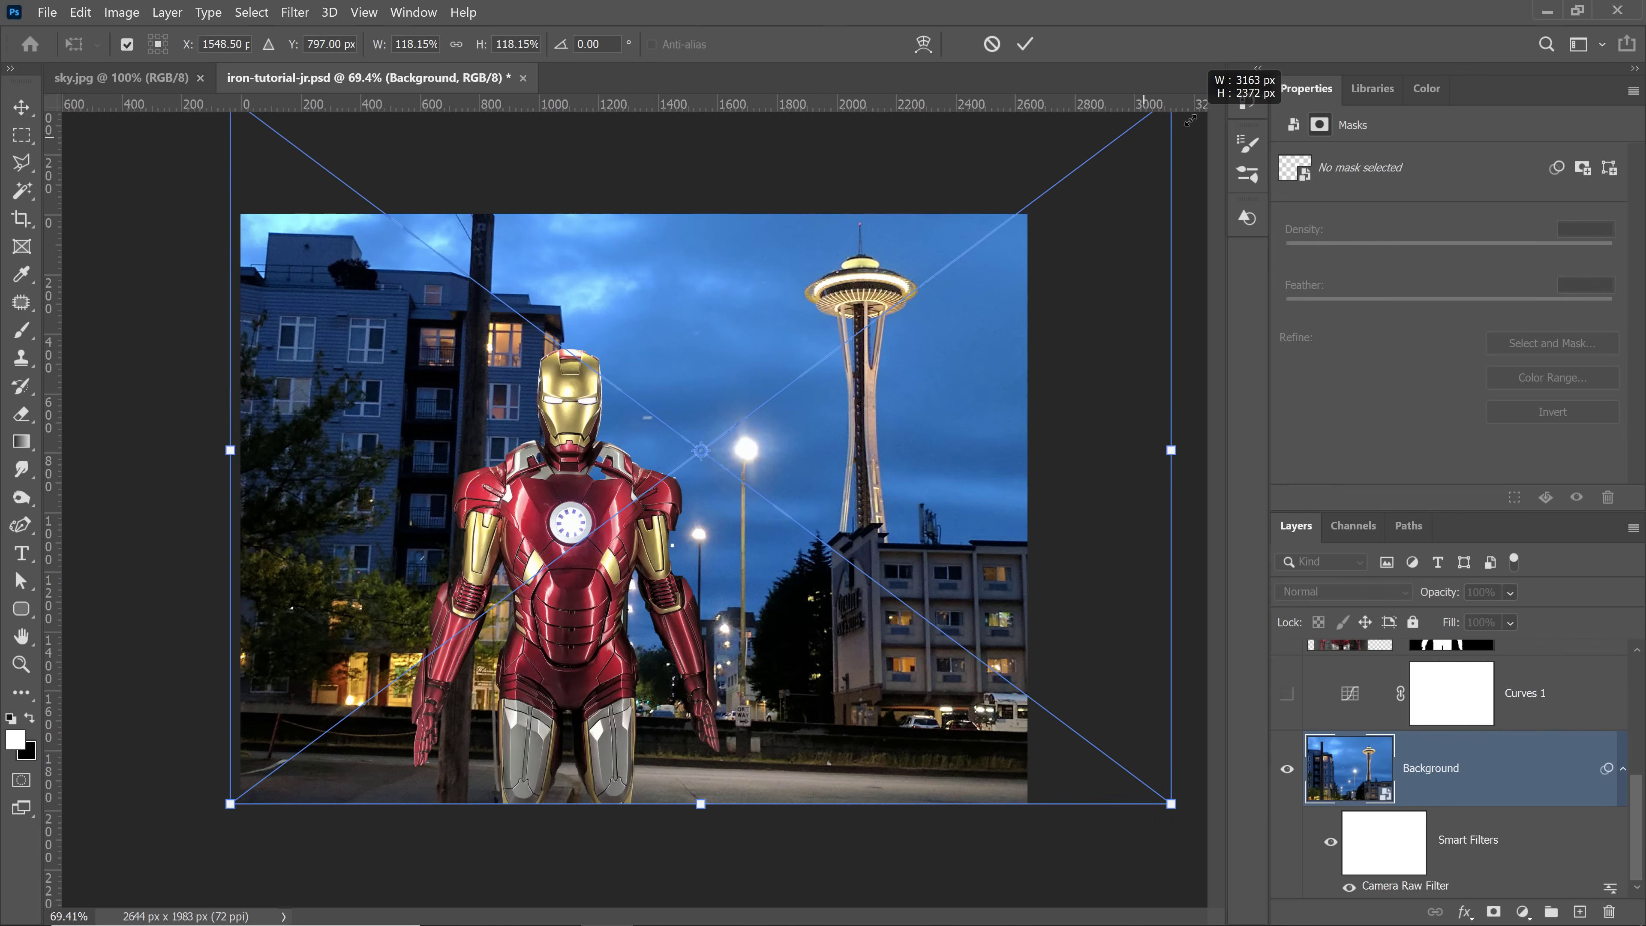
left_click_drag(1004, 303, 938, 382)
left_click_drag(1120, 155, 1161, 140)
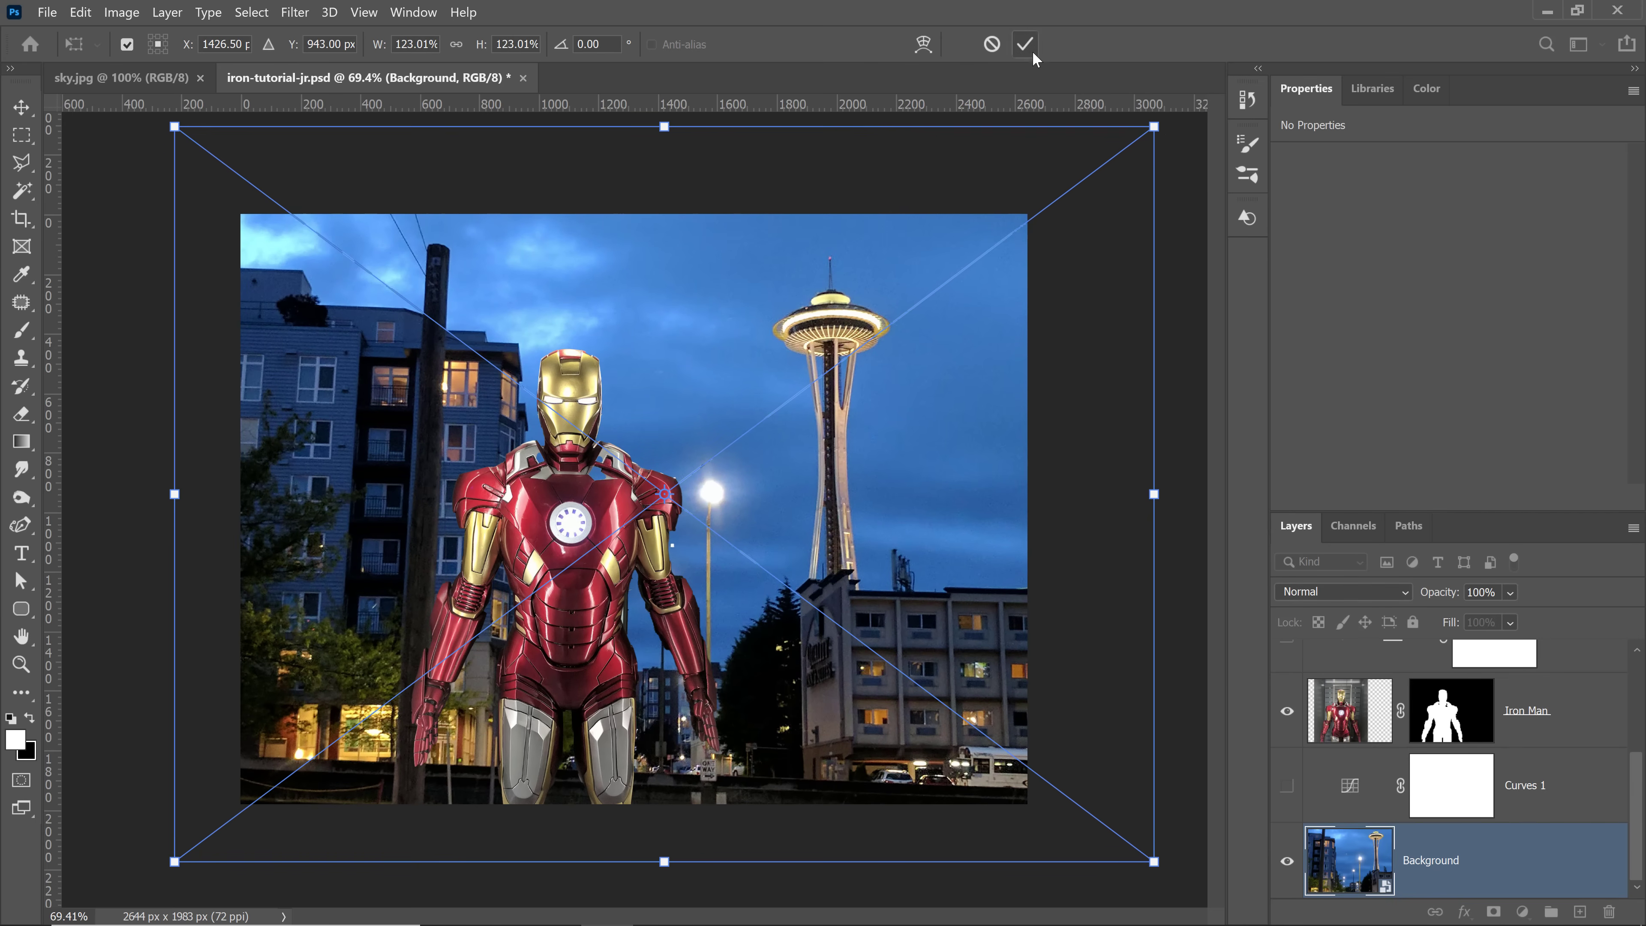
key("Return")
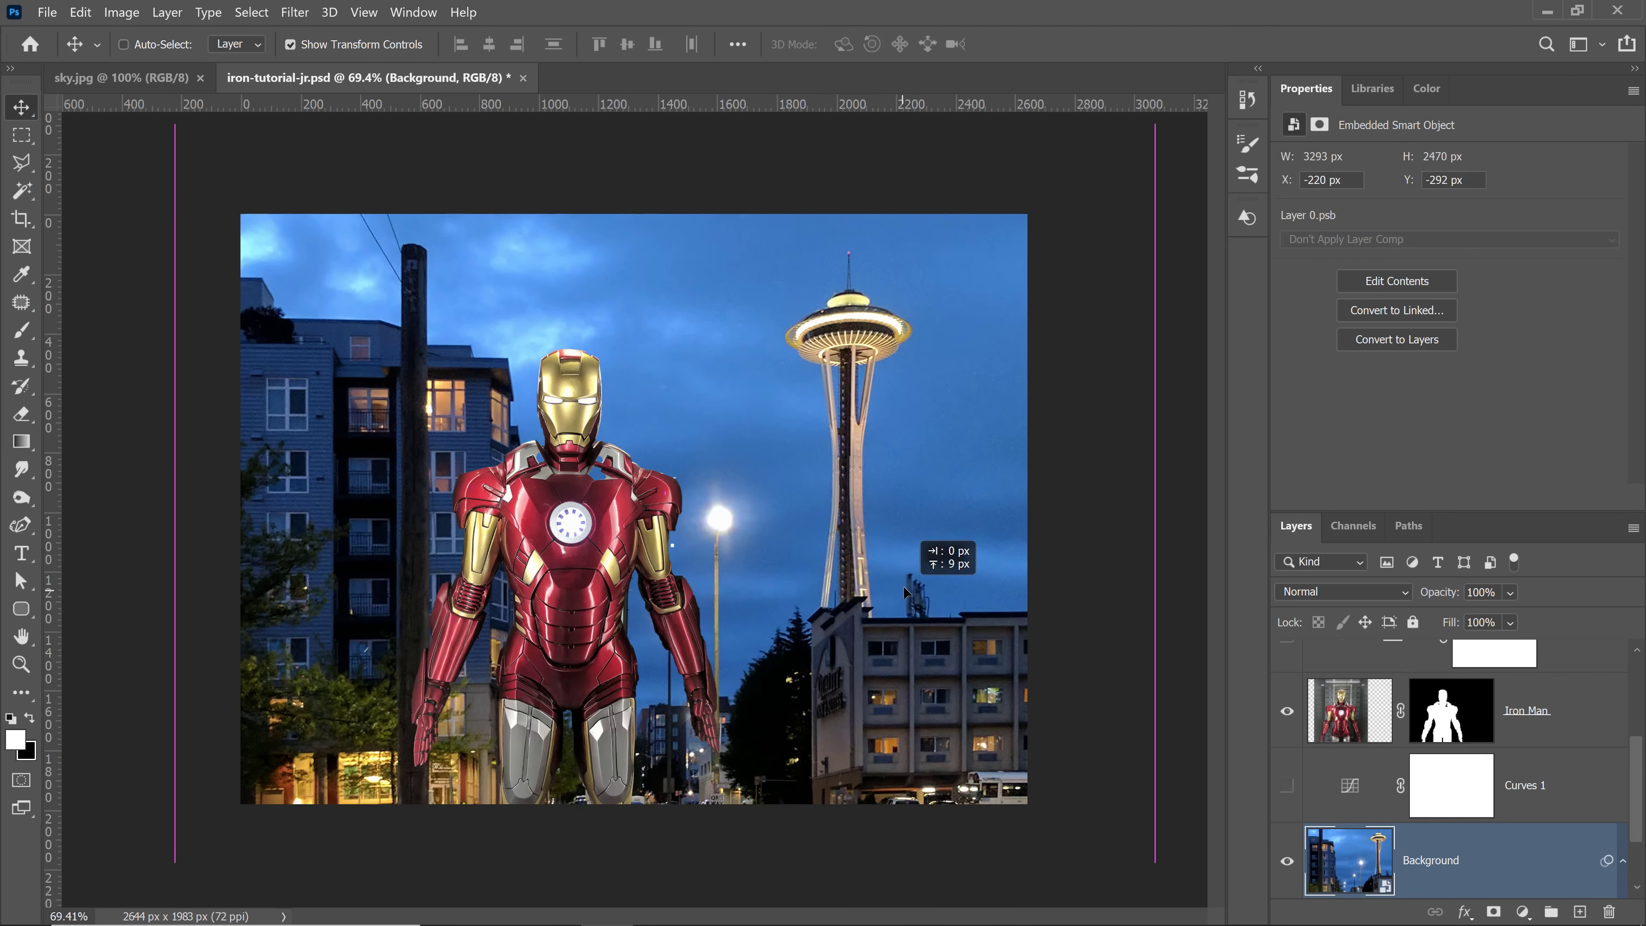
left_click_drag(904, 606, 898, 584)
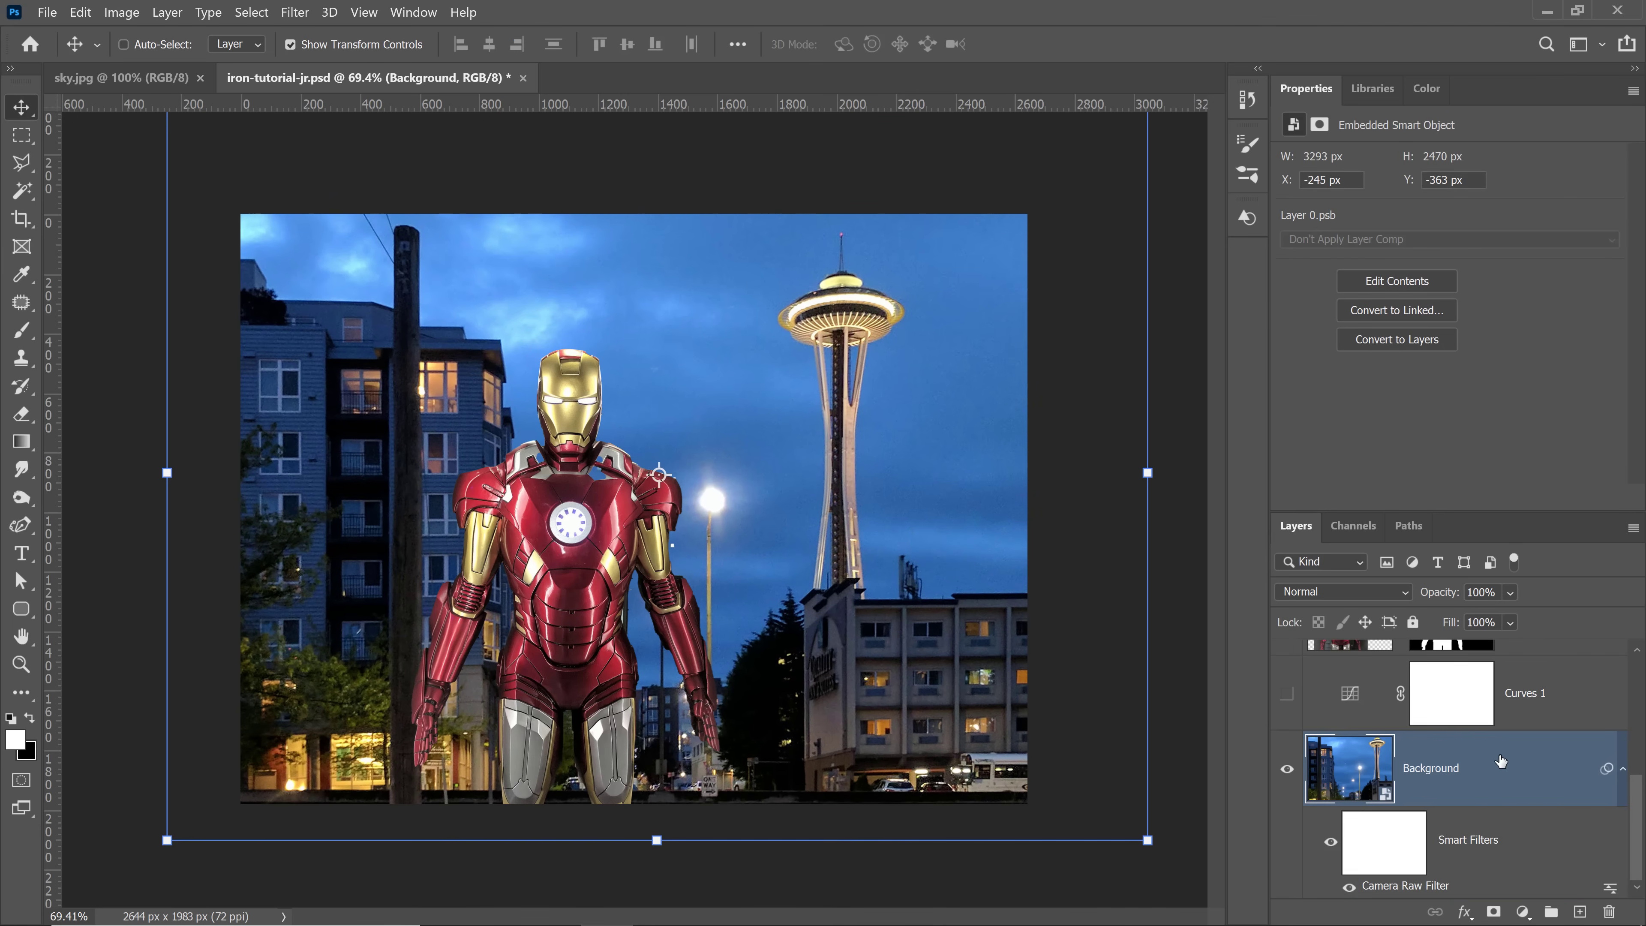
Step: Scale the Iron Man layer up to about 125% and lower it to about X 384 px, Y 0 px
scroll(1501, 762, "up", 1)
left_click(1546, 713)
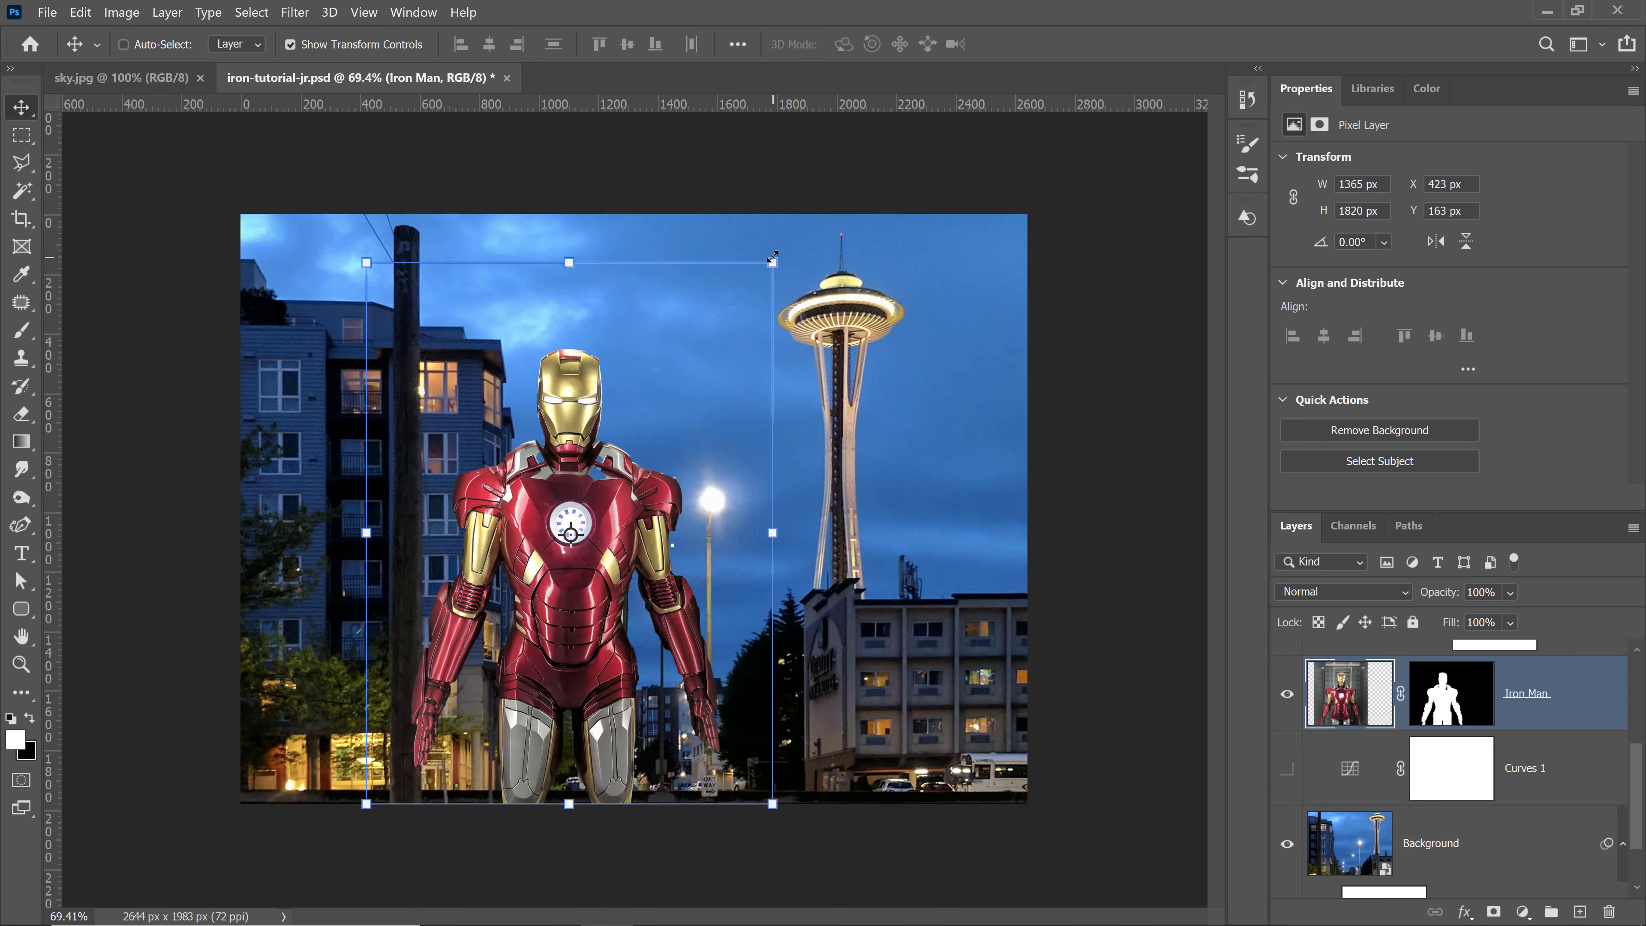
left_click_drag(773, 259, 875, 126)
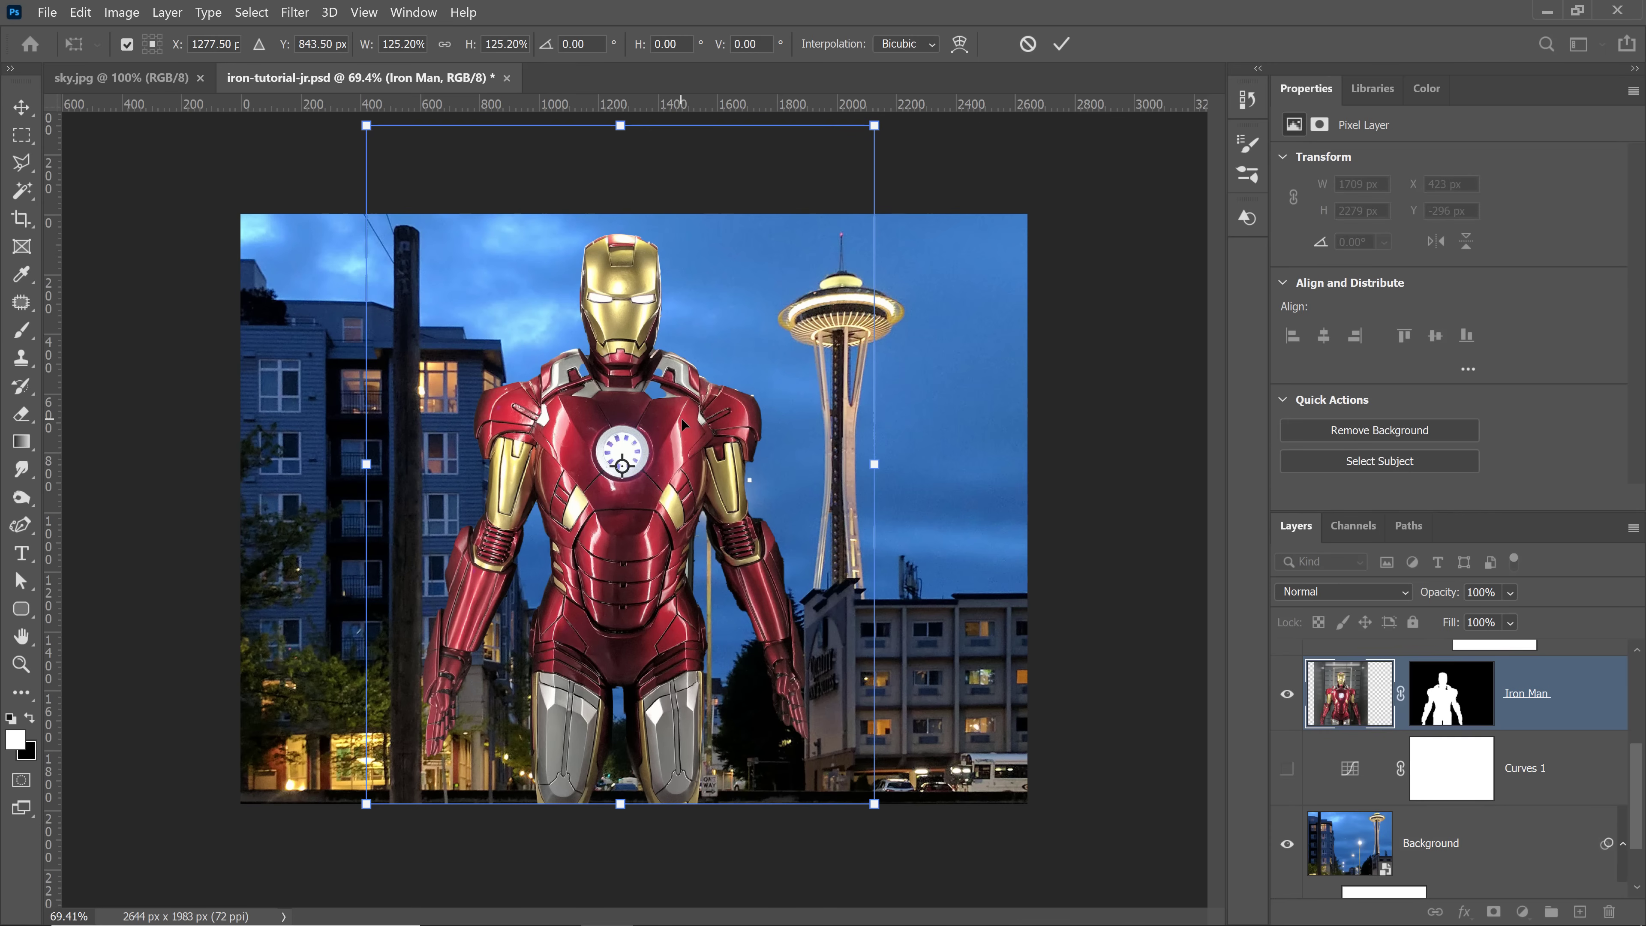
left_click_drag(682, 419, 673, 514)
left_click(1062, 44)
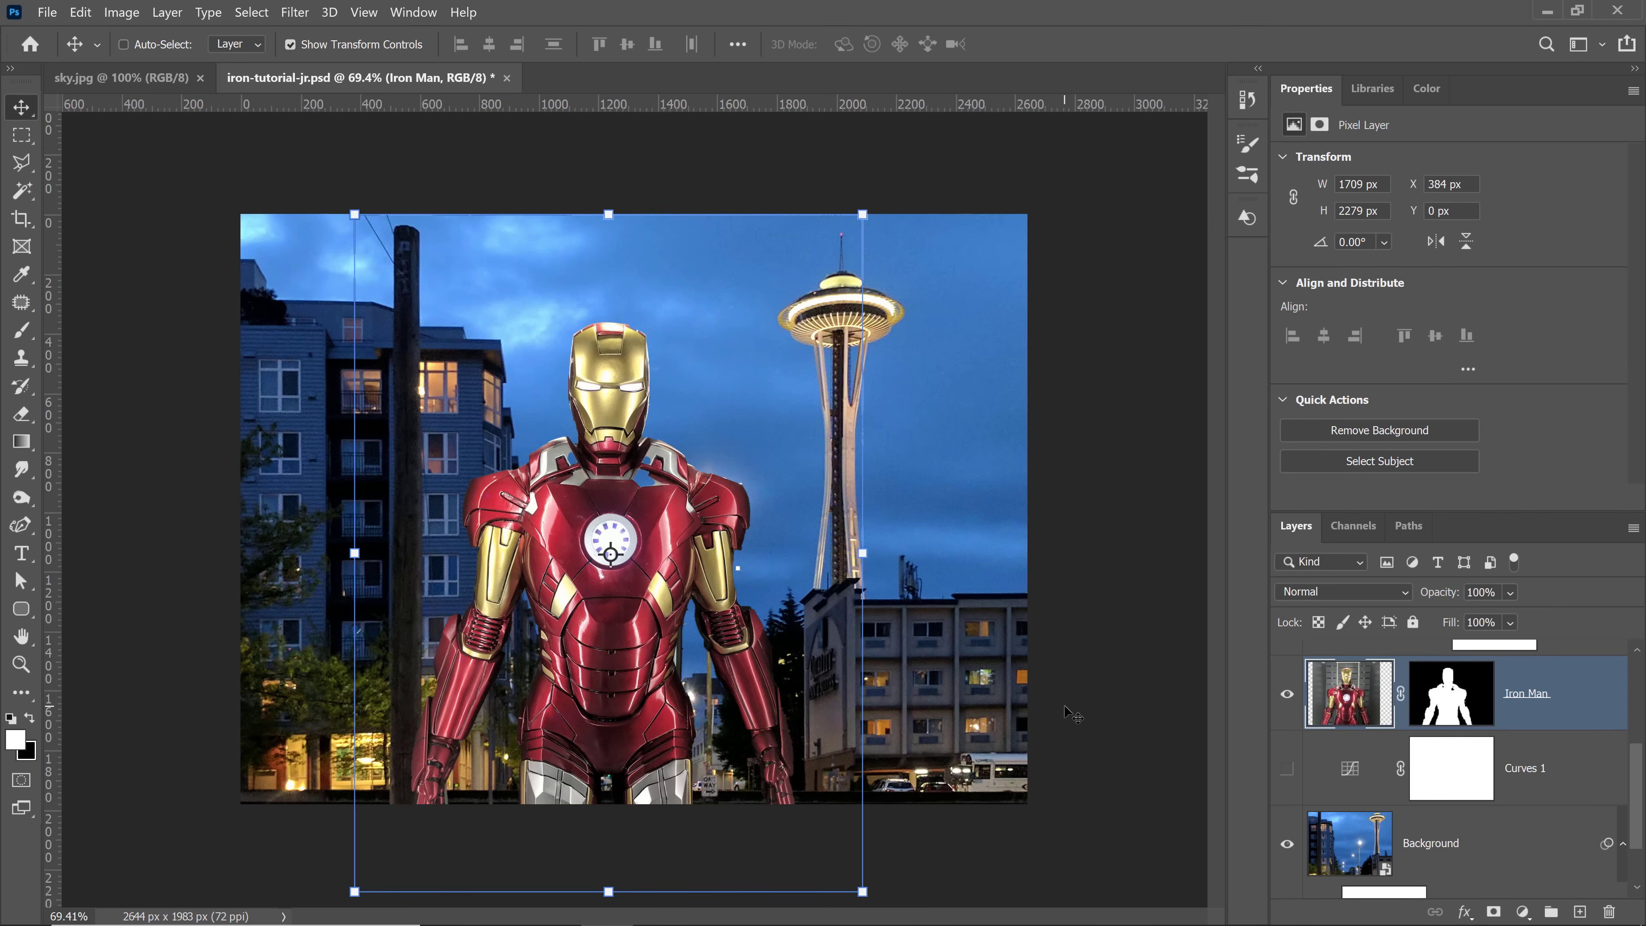
Step: Add a Tilt-Shift blur of 6 px to the Background smart object, with the focus area placed at the photo's lower edge
left_click(1467, 857)
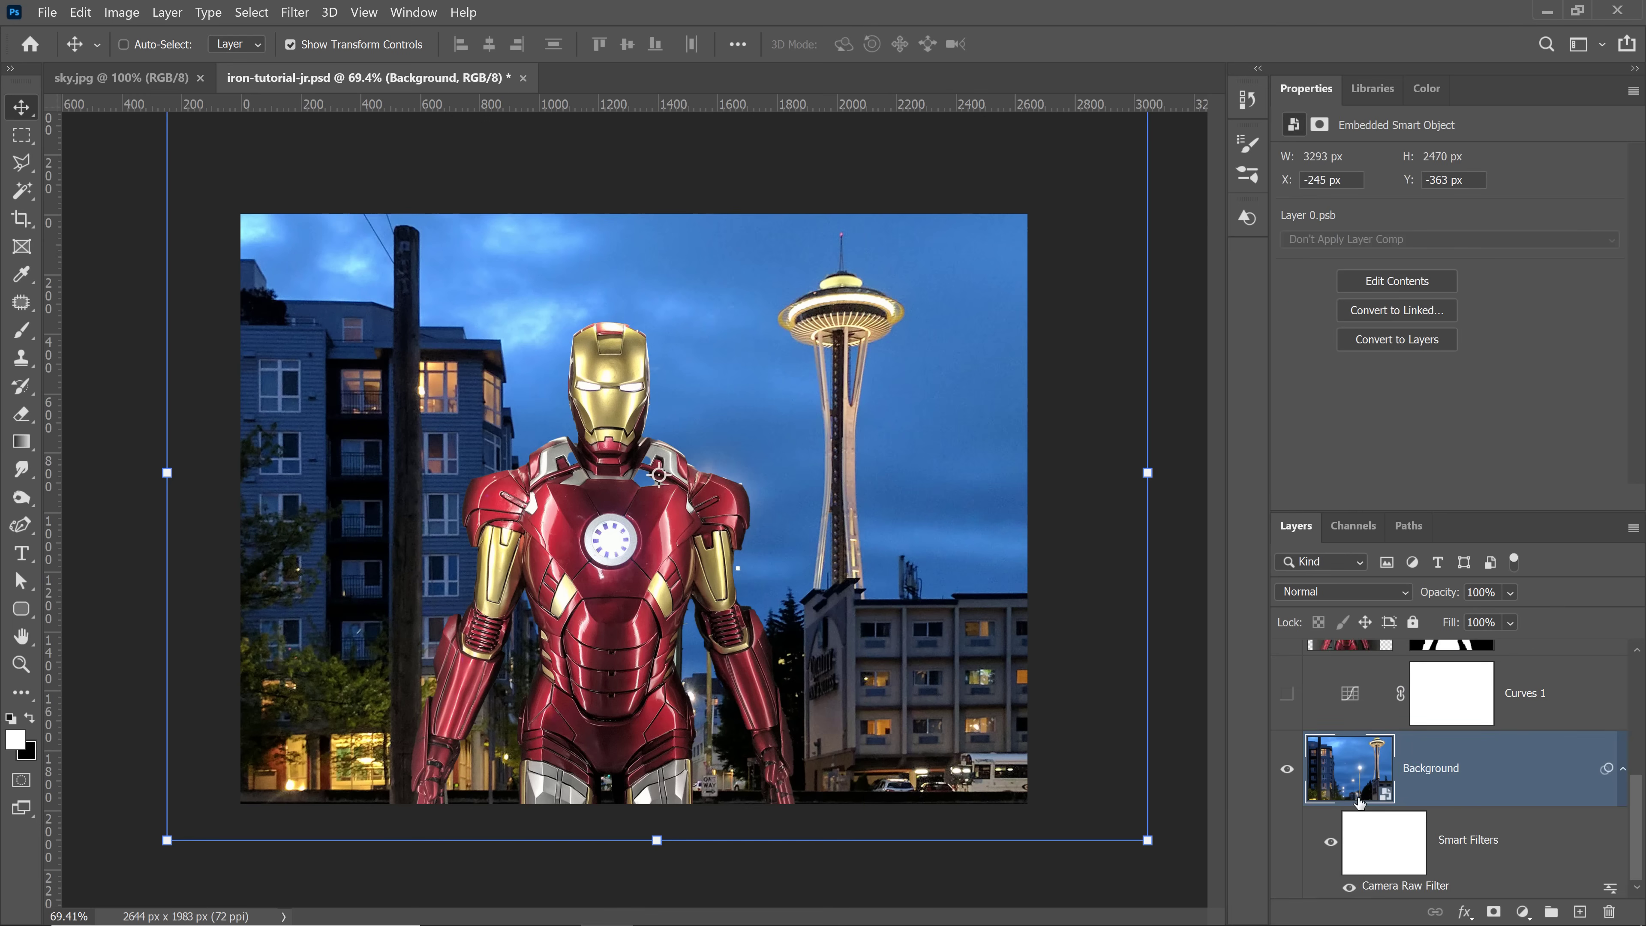
left_click(1623, 770)
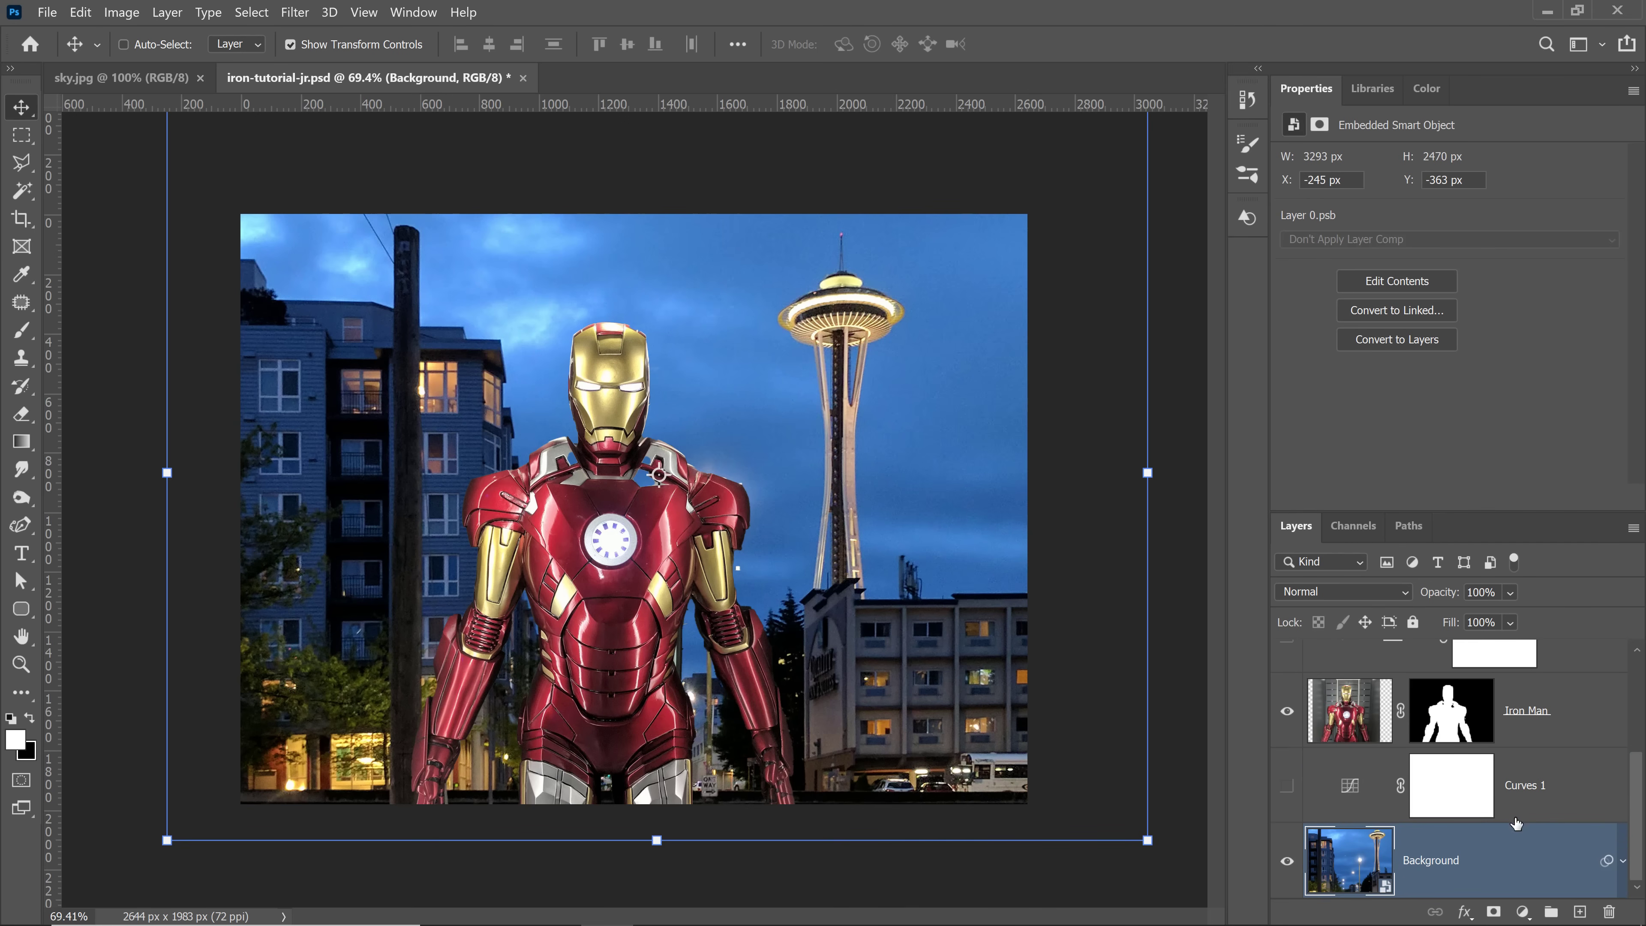
left_click(295, 12)
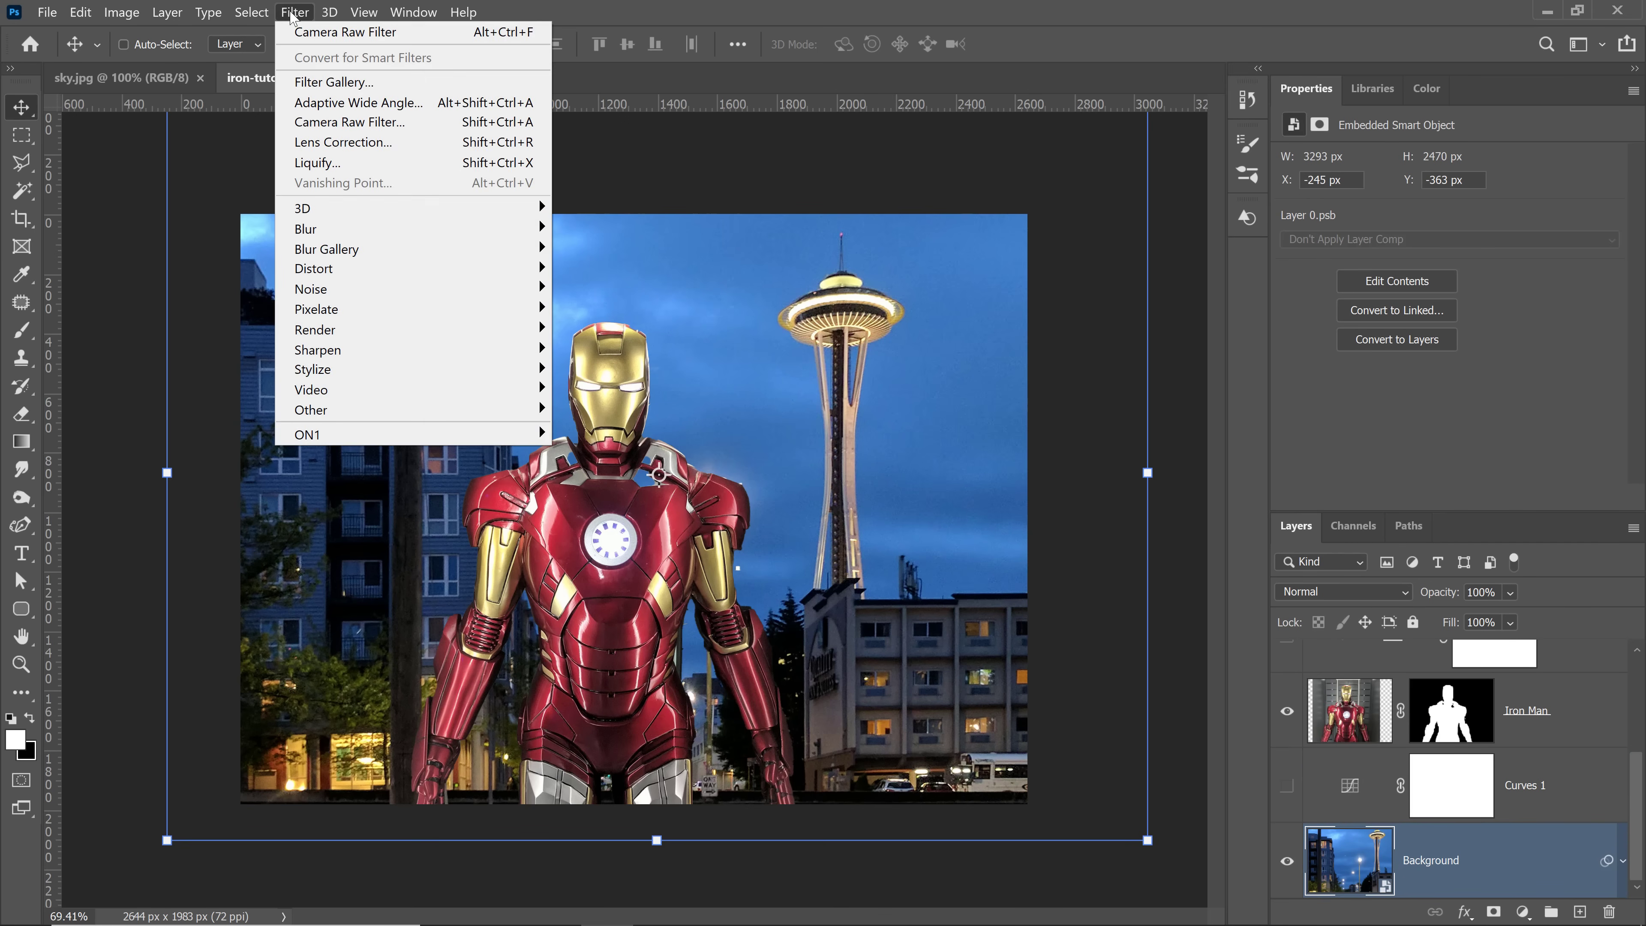
mouse_move(337, 249)
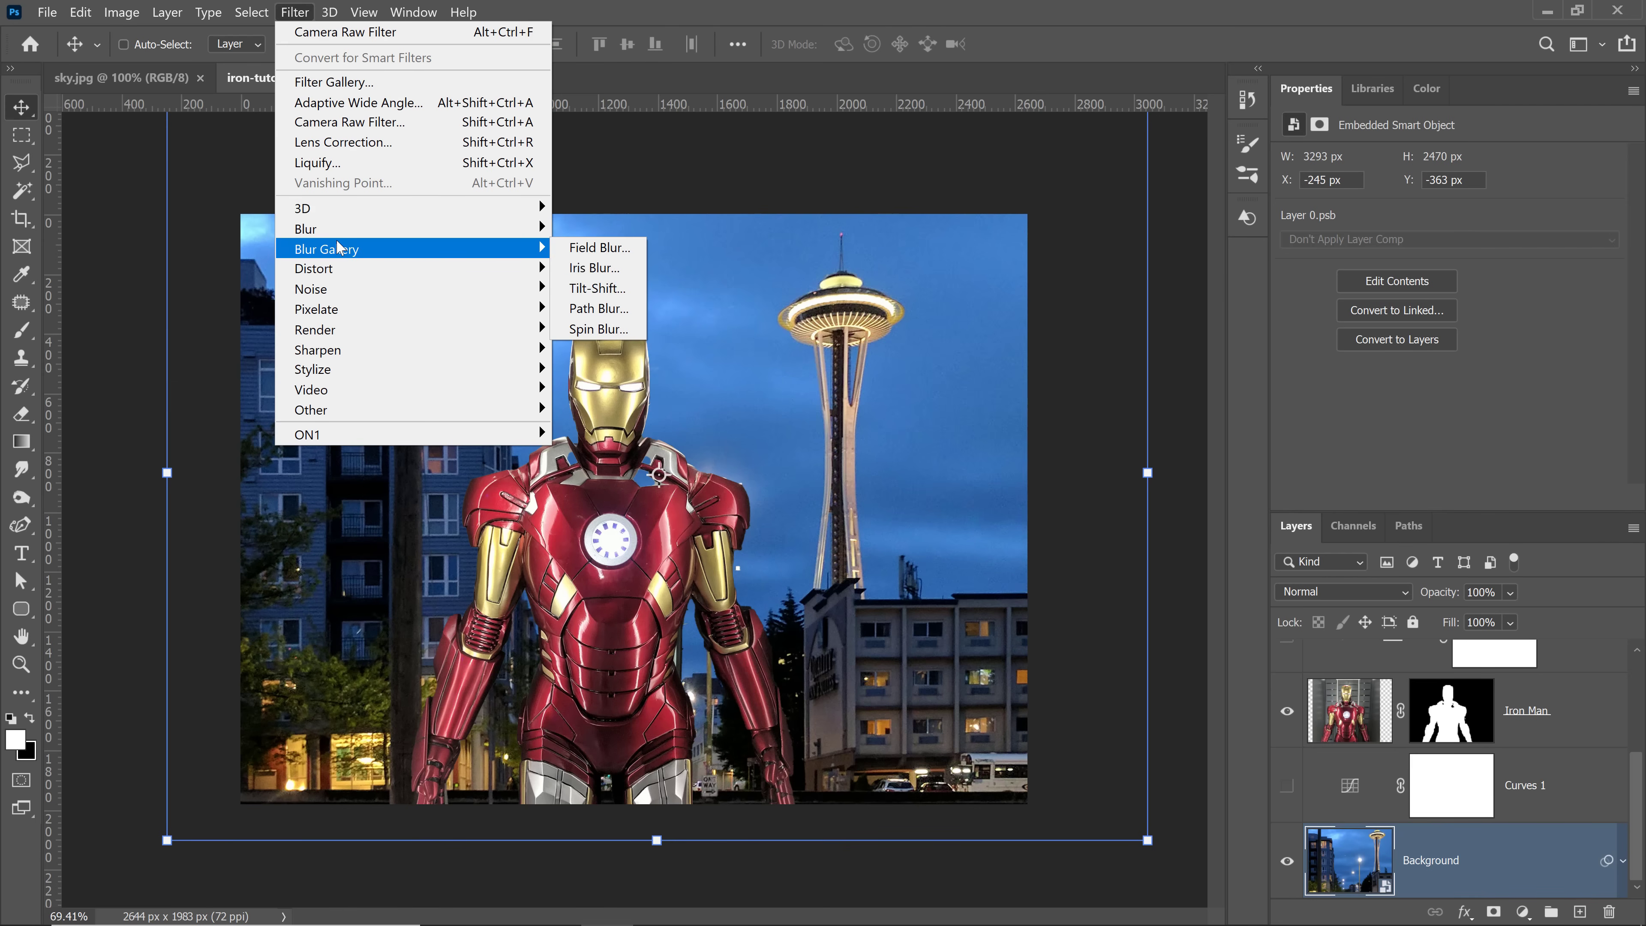
left_click(615, 291)
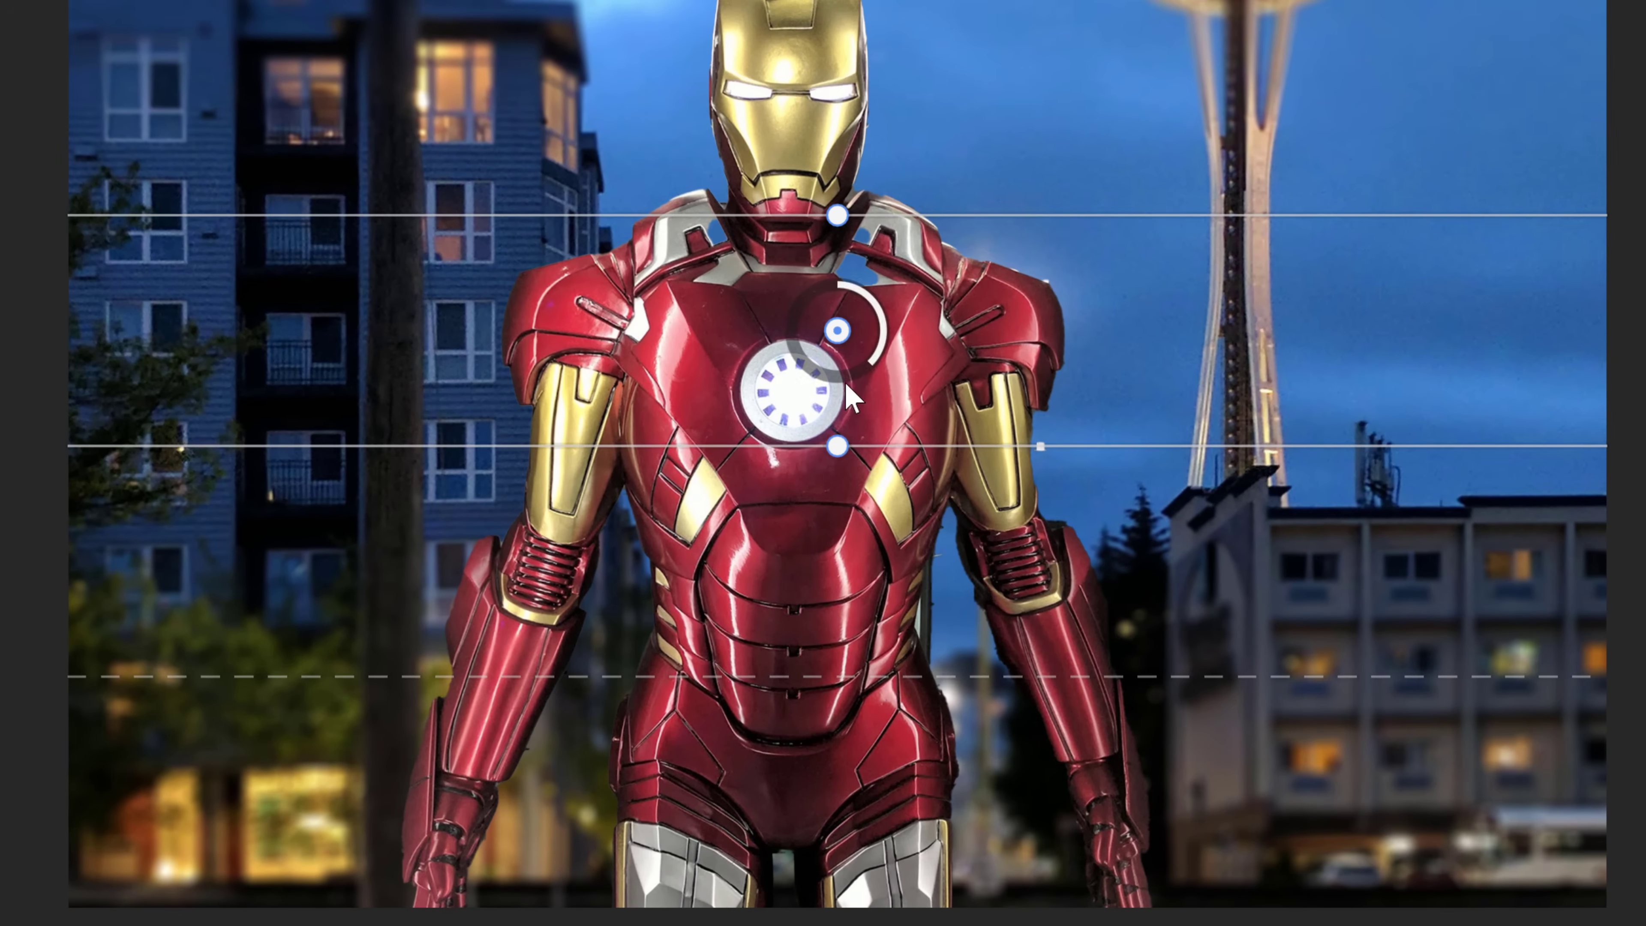
left_click_drag(939, 450, 946, 336)
left_click_drag(987, 219, 943, 921)
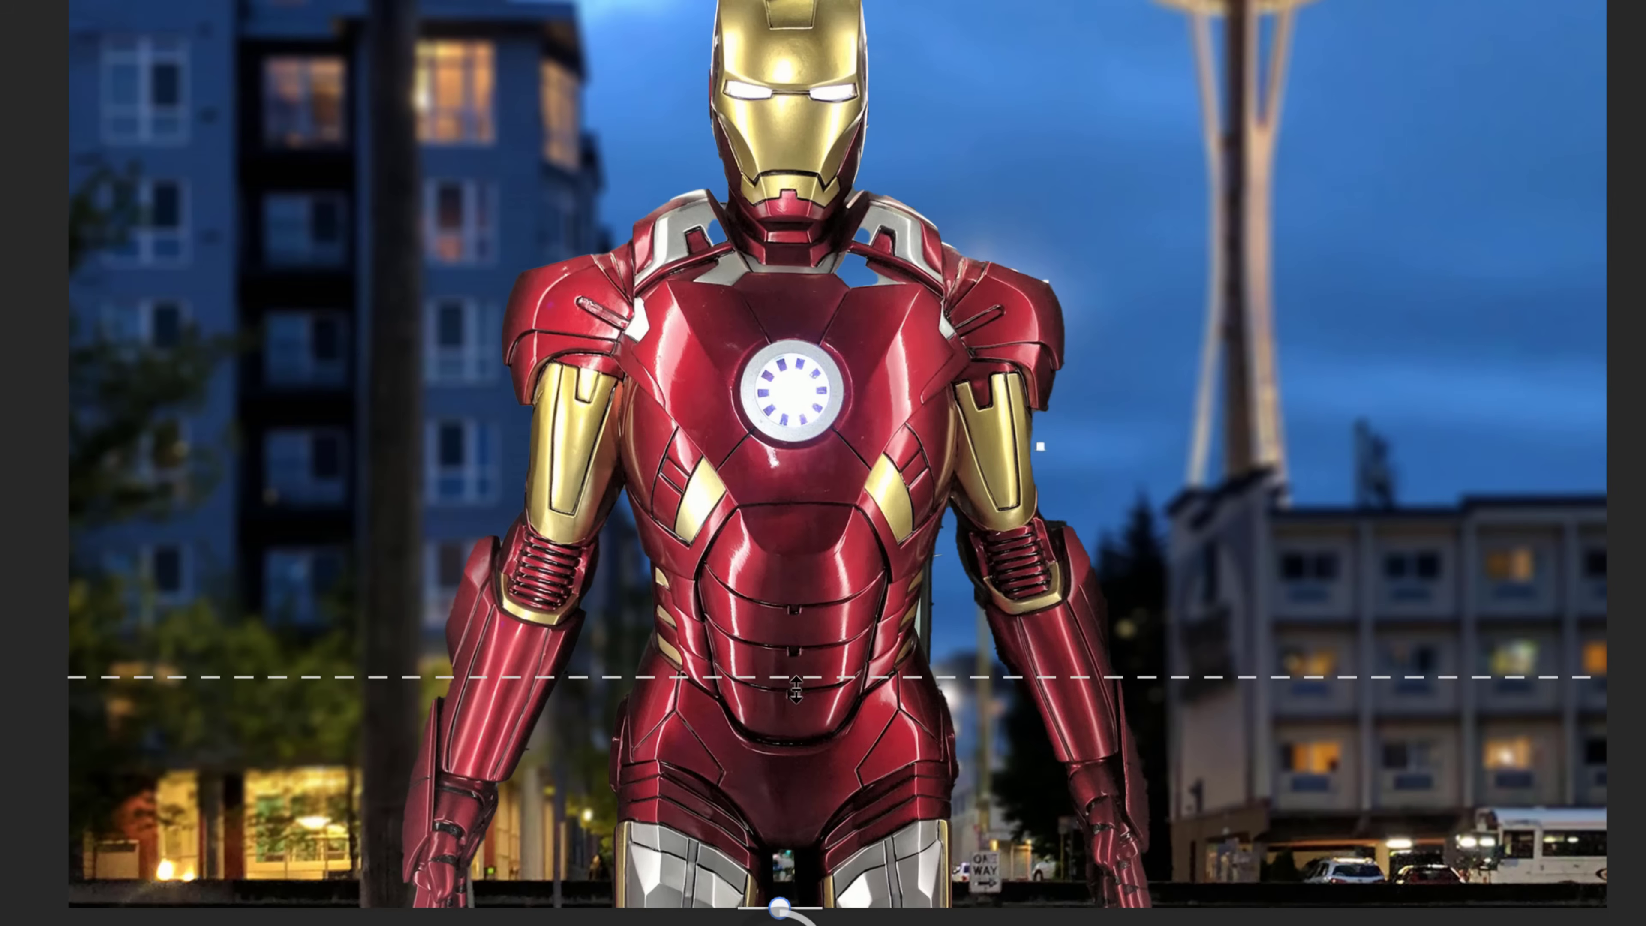
left_click_drag(796, 688, 789, 865)
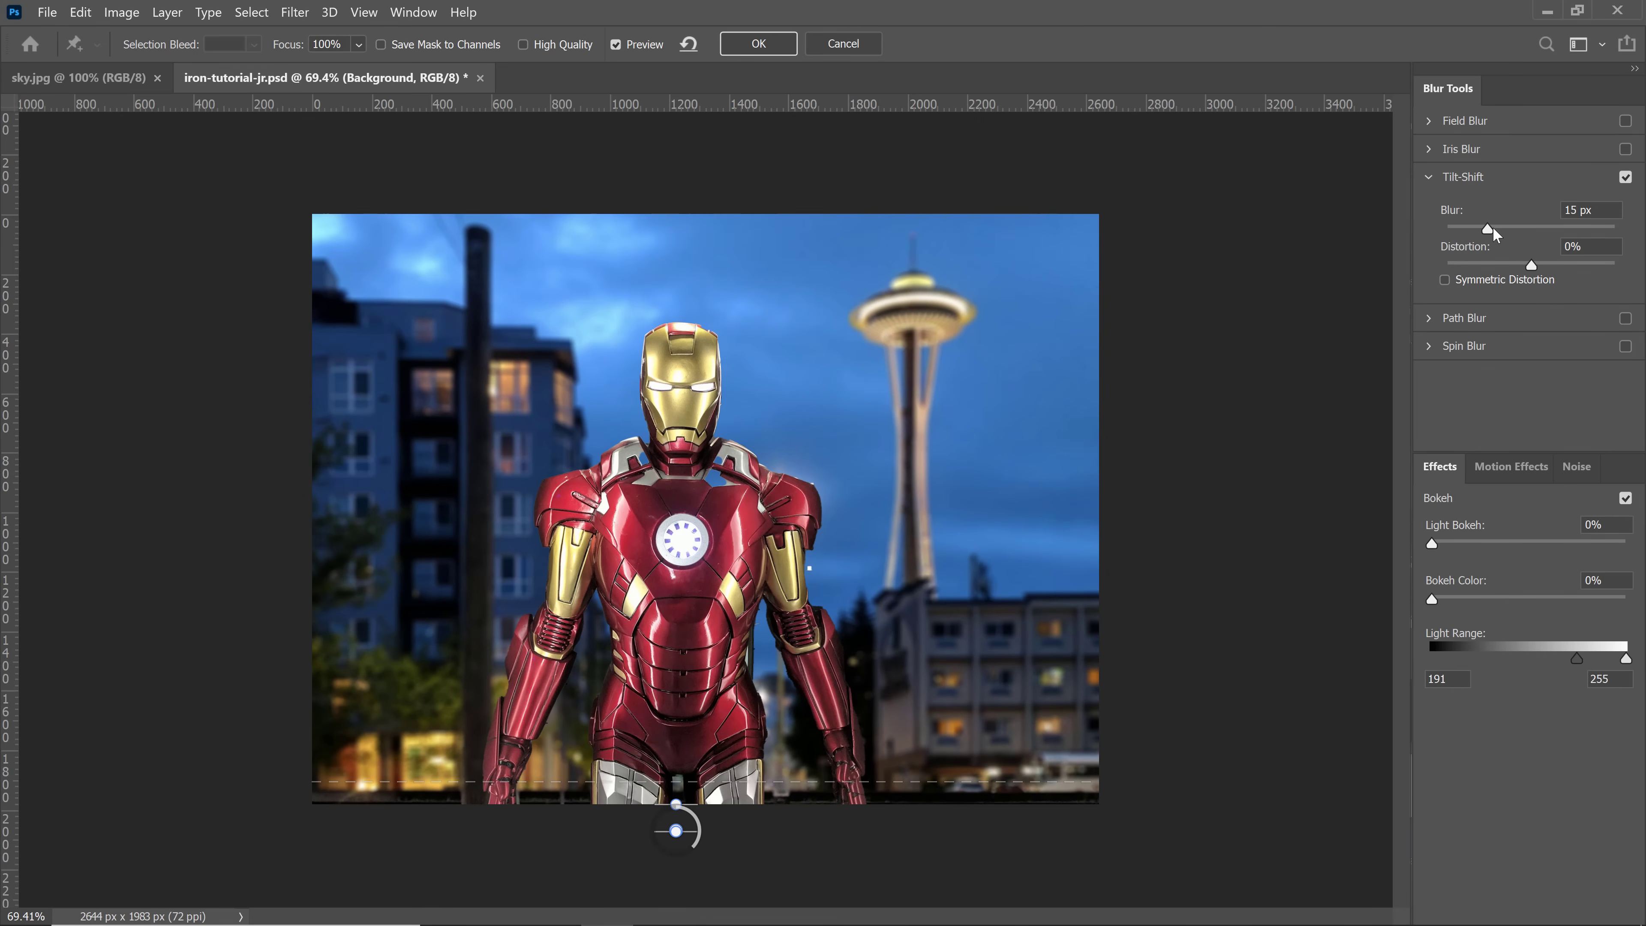
left_click_drag(1494, 229, 1467, 233)
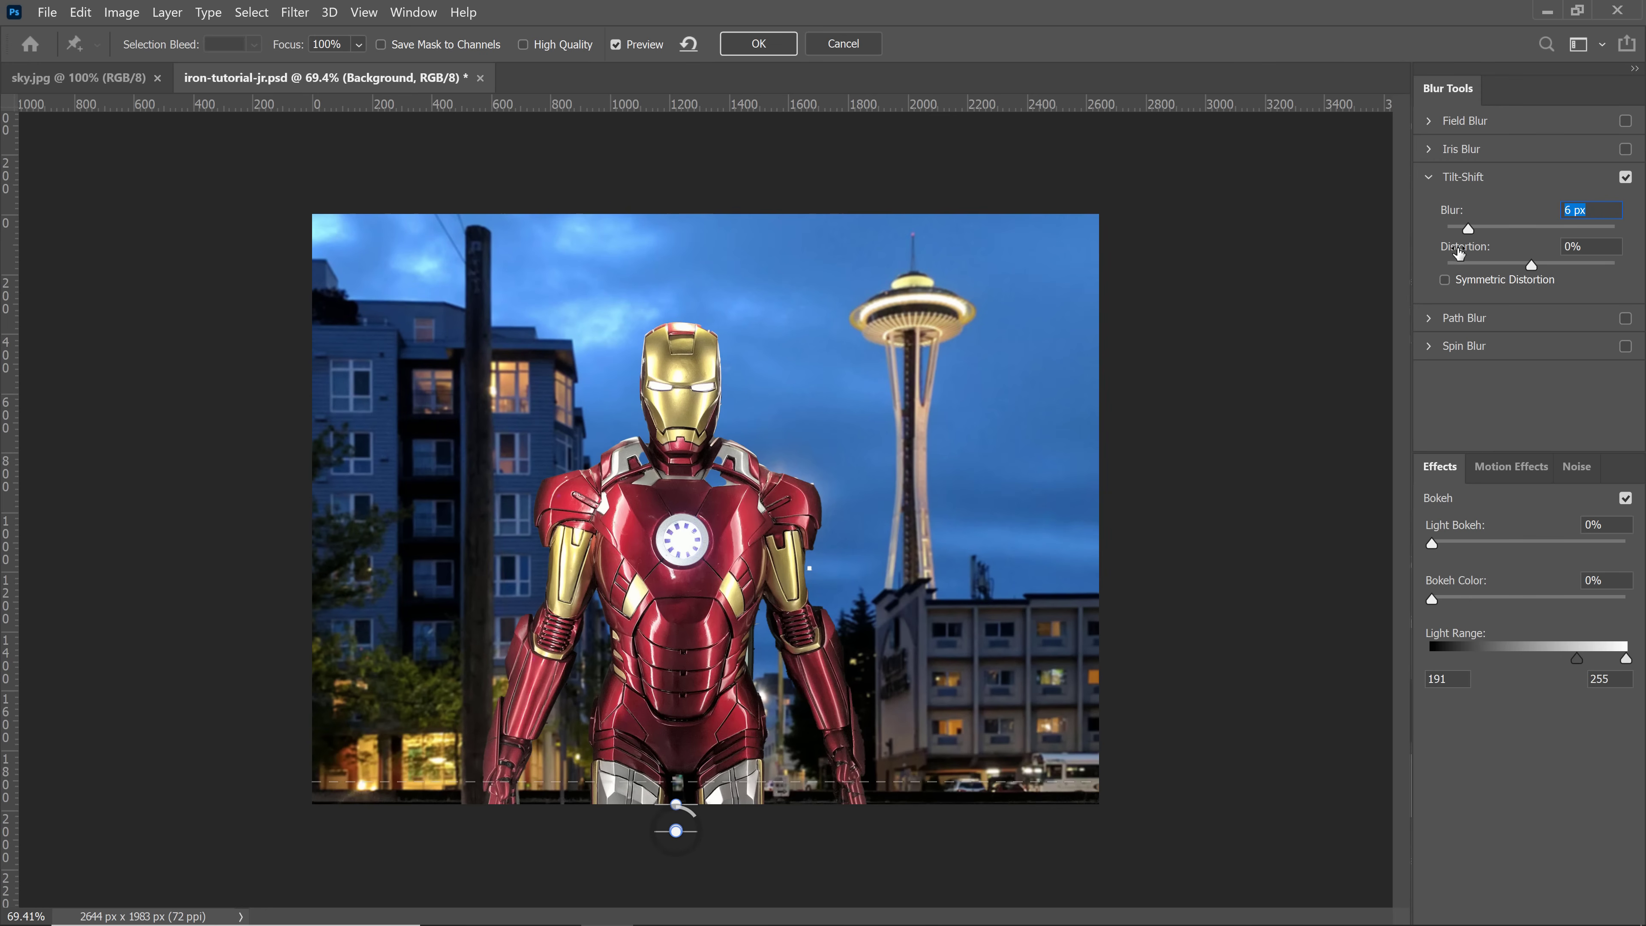
left_click(758, 44)
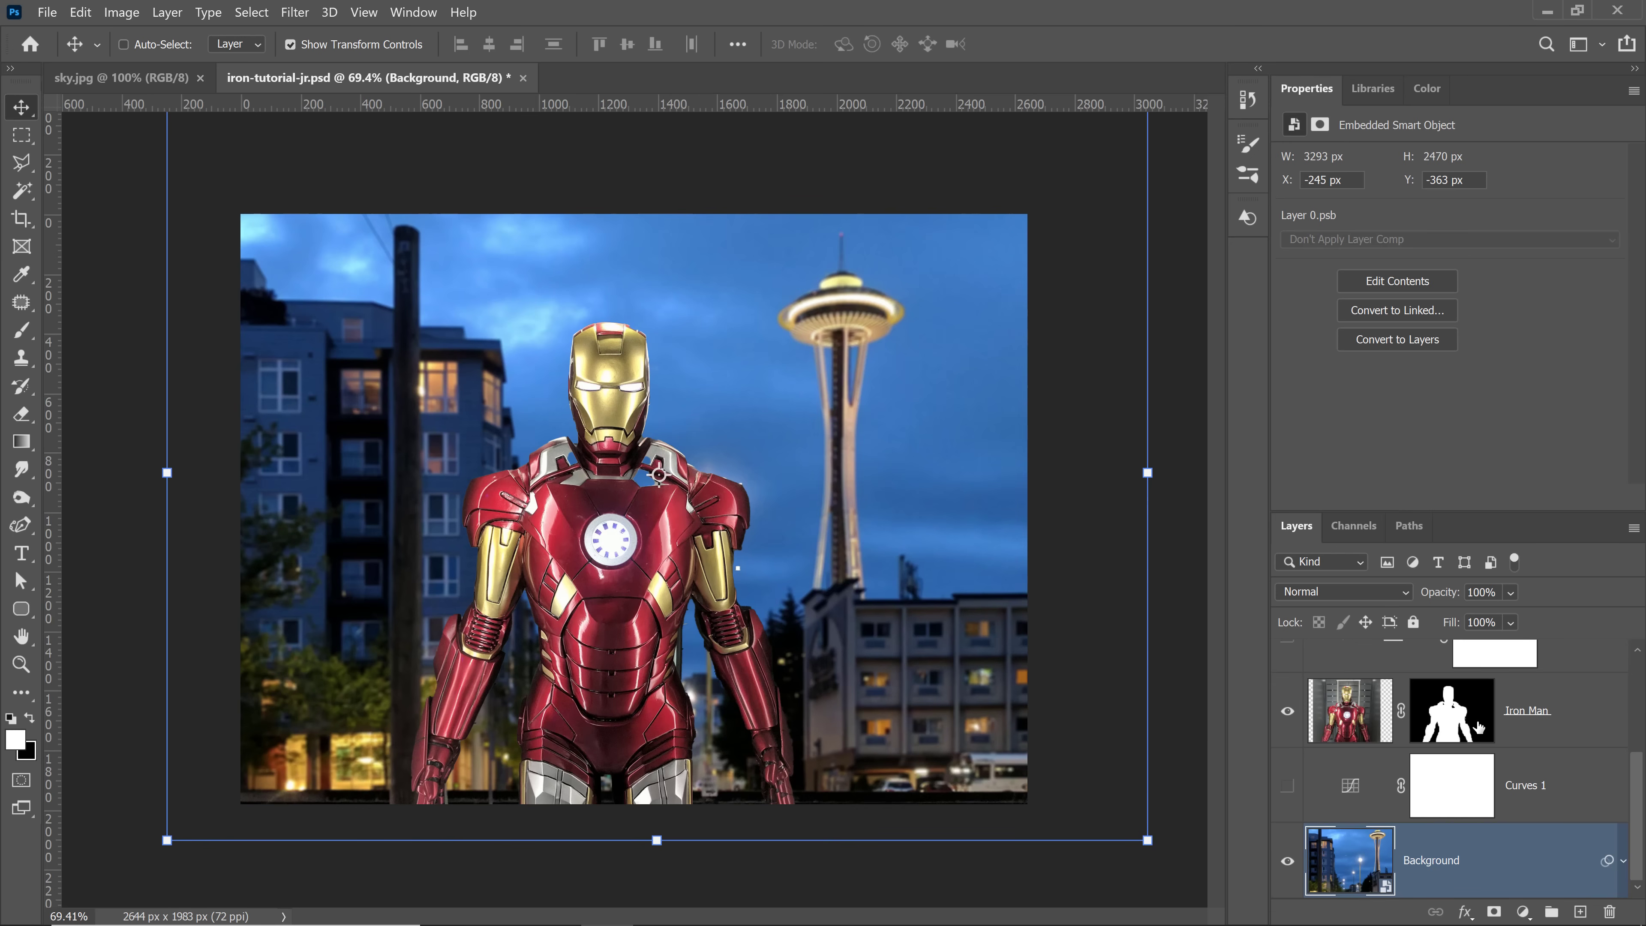
Step: Add an 8 px inside Stroke in bright green (5aff00) to the Iron Man layer to reveal its mask edges
double_click(1594, 731)
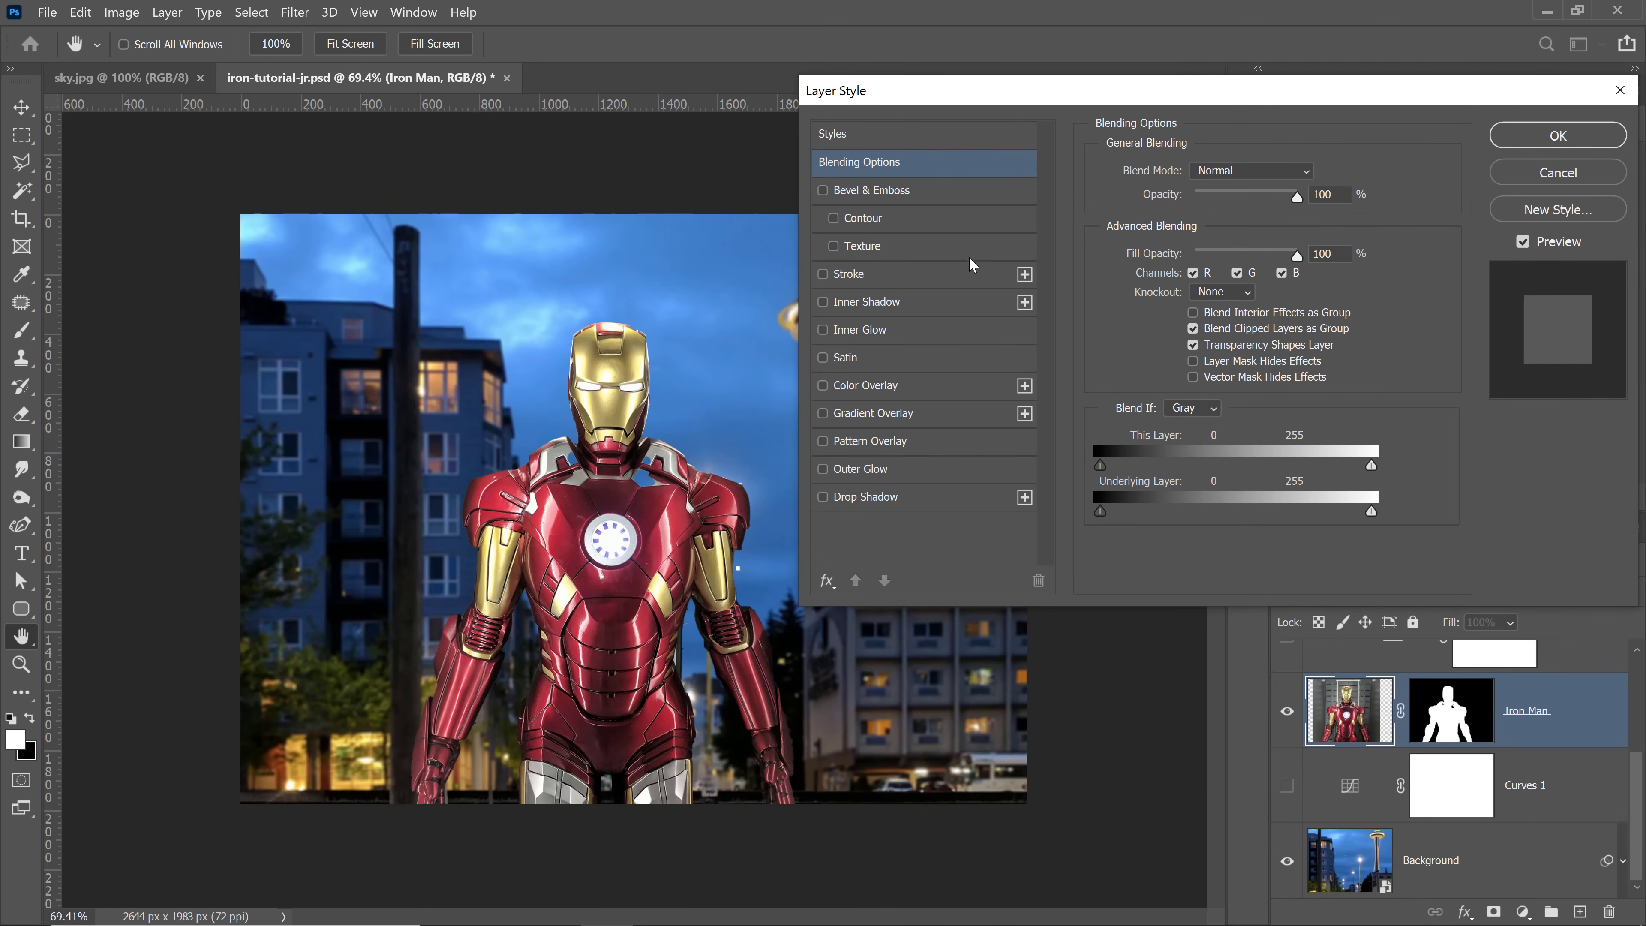
left_click(855, 277)
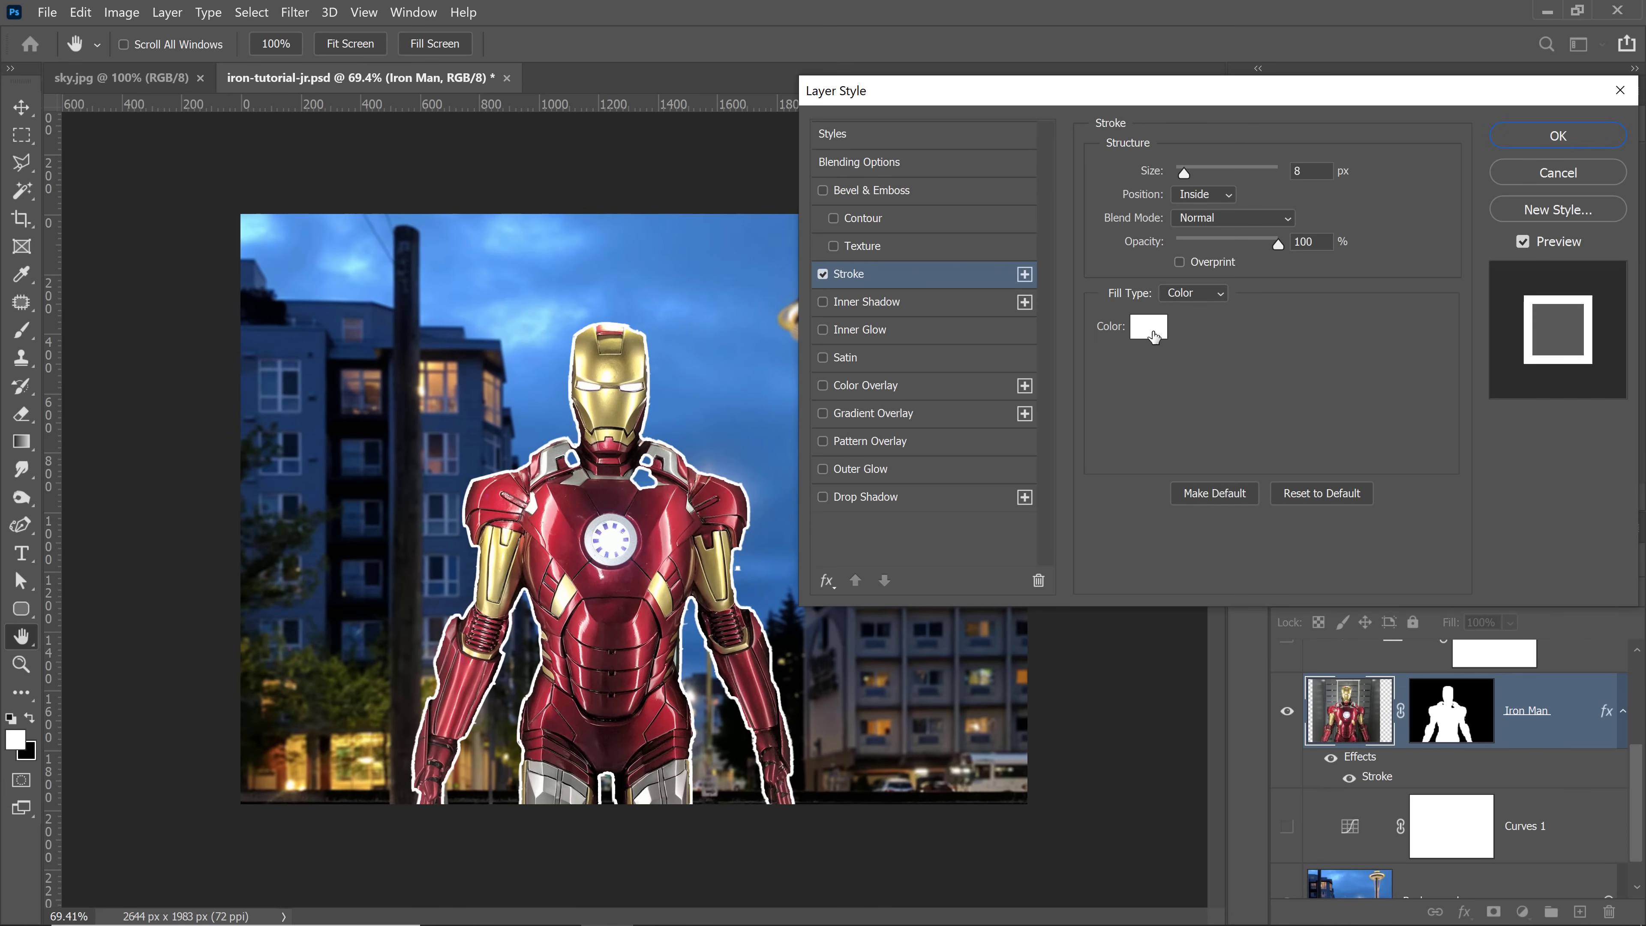
left_click(1153, 335)
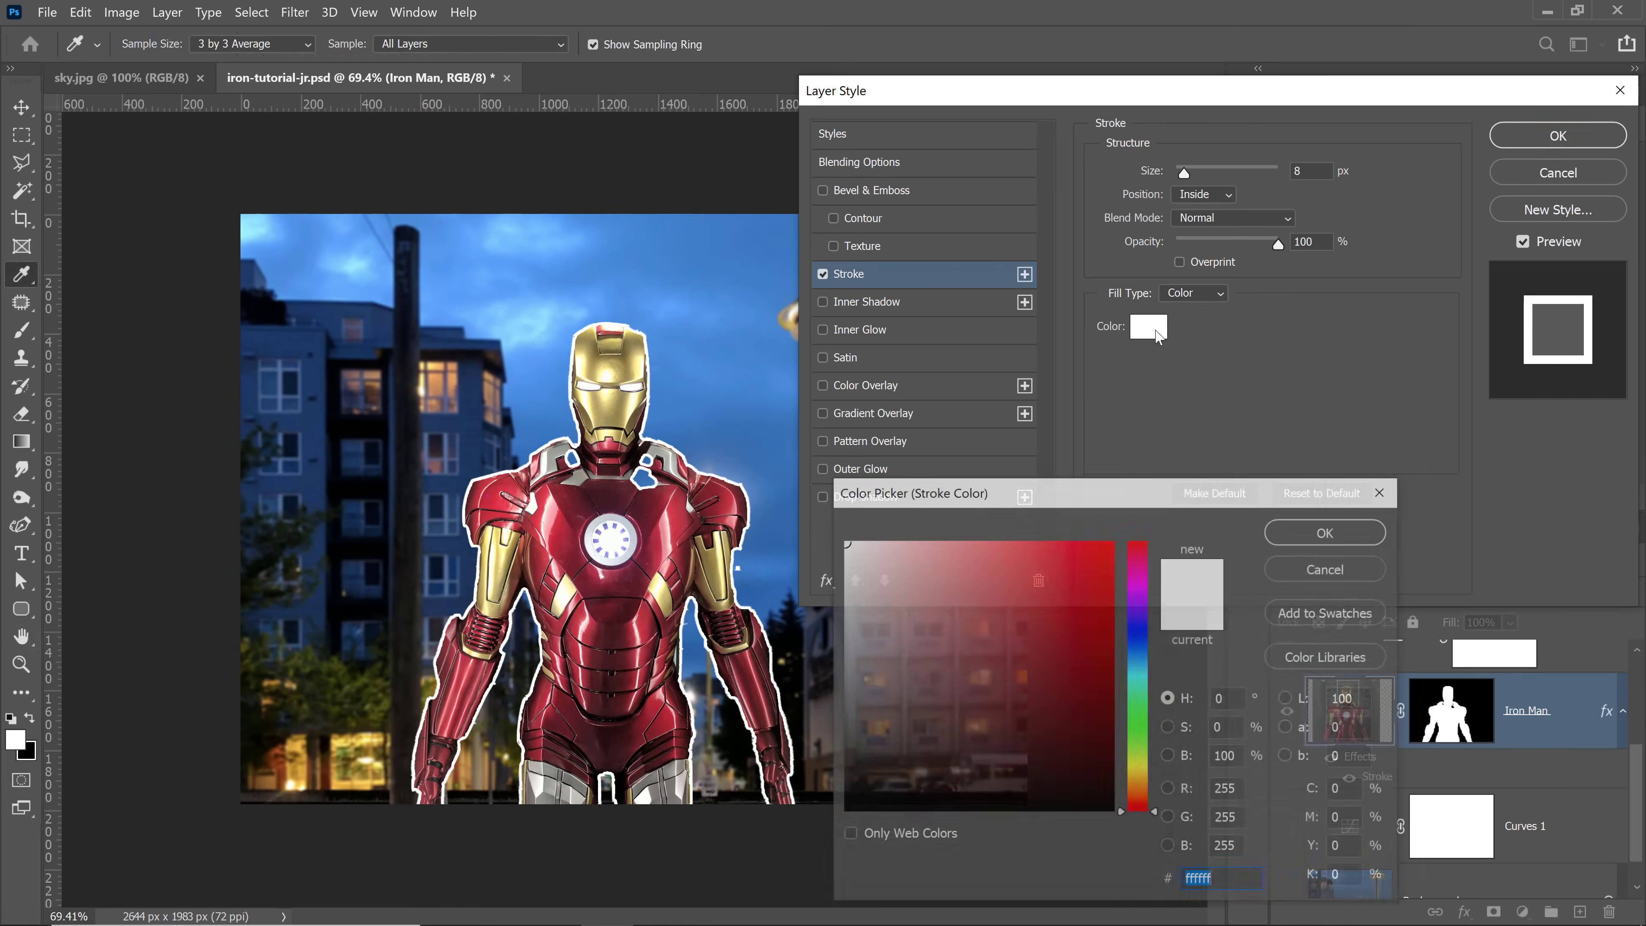
left_click(1139, 739)
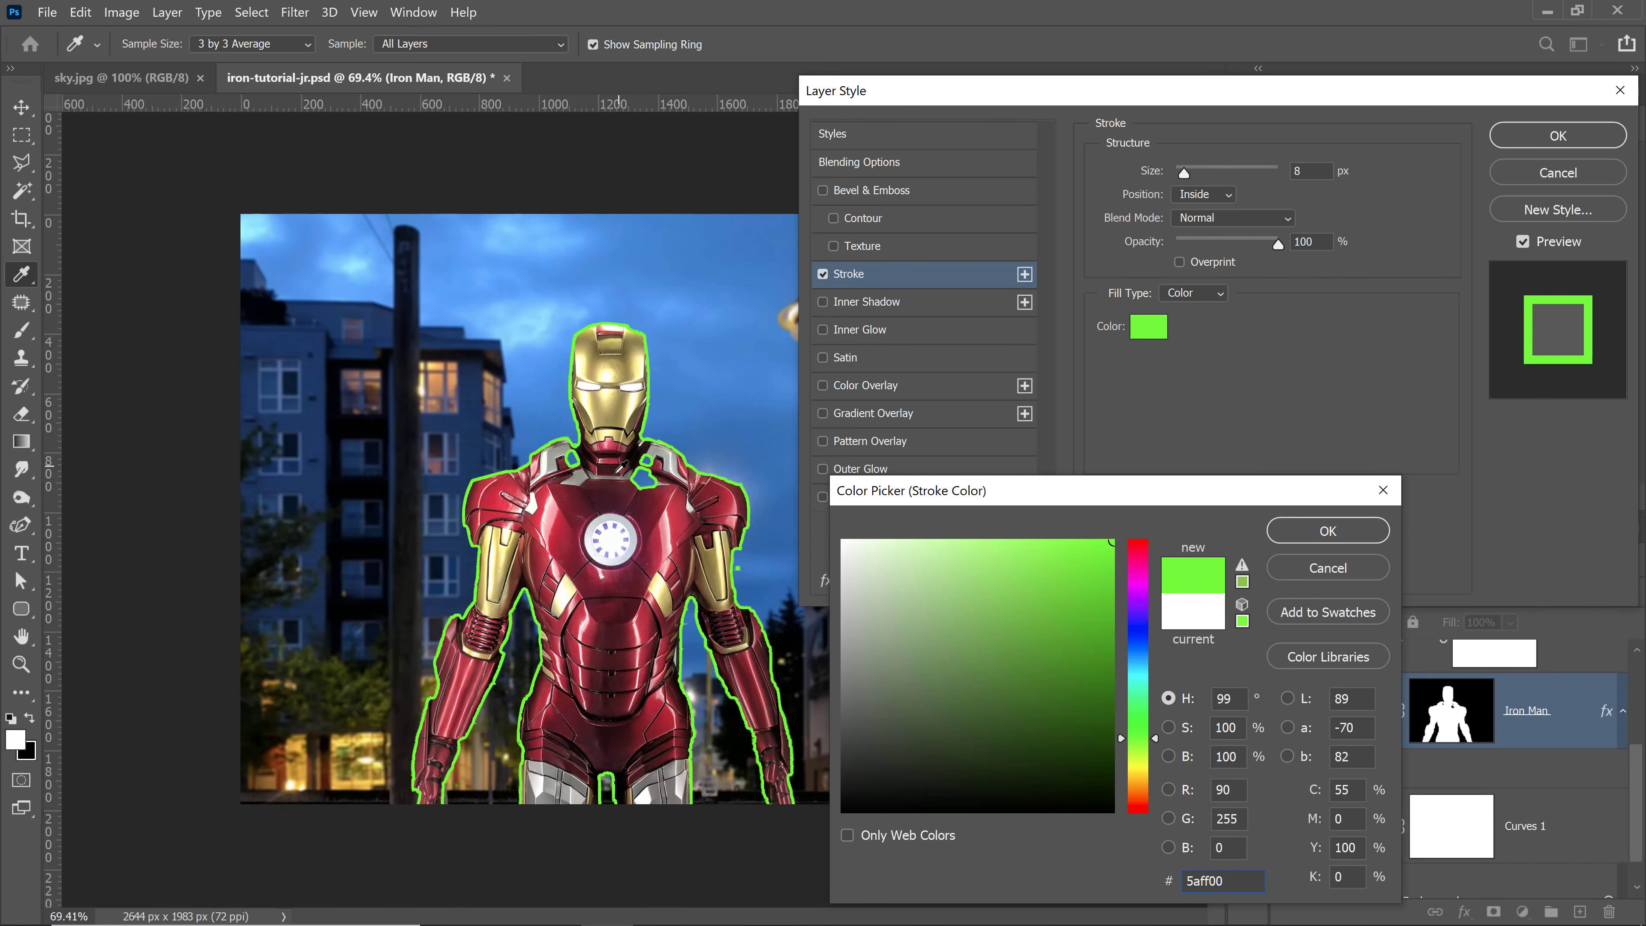
left_click(1329, 531)
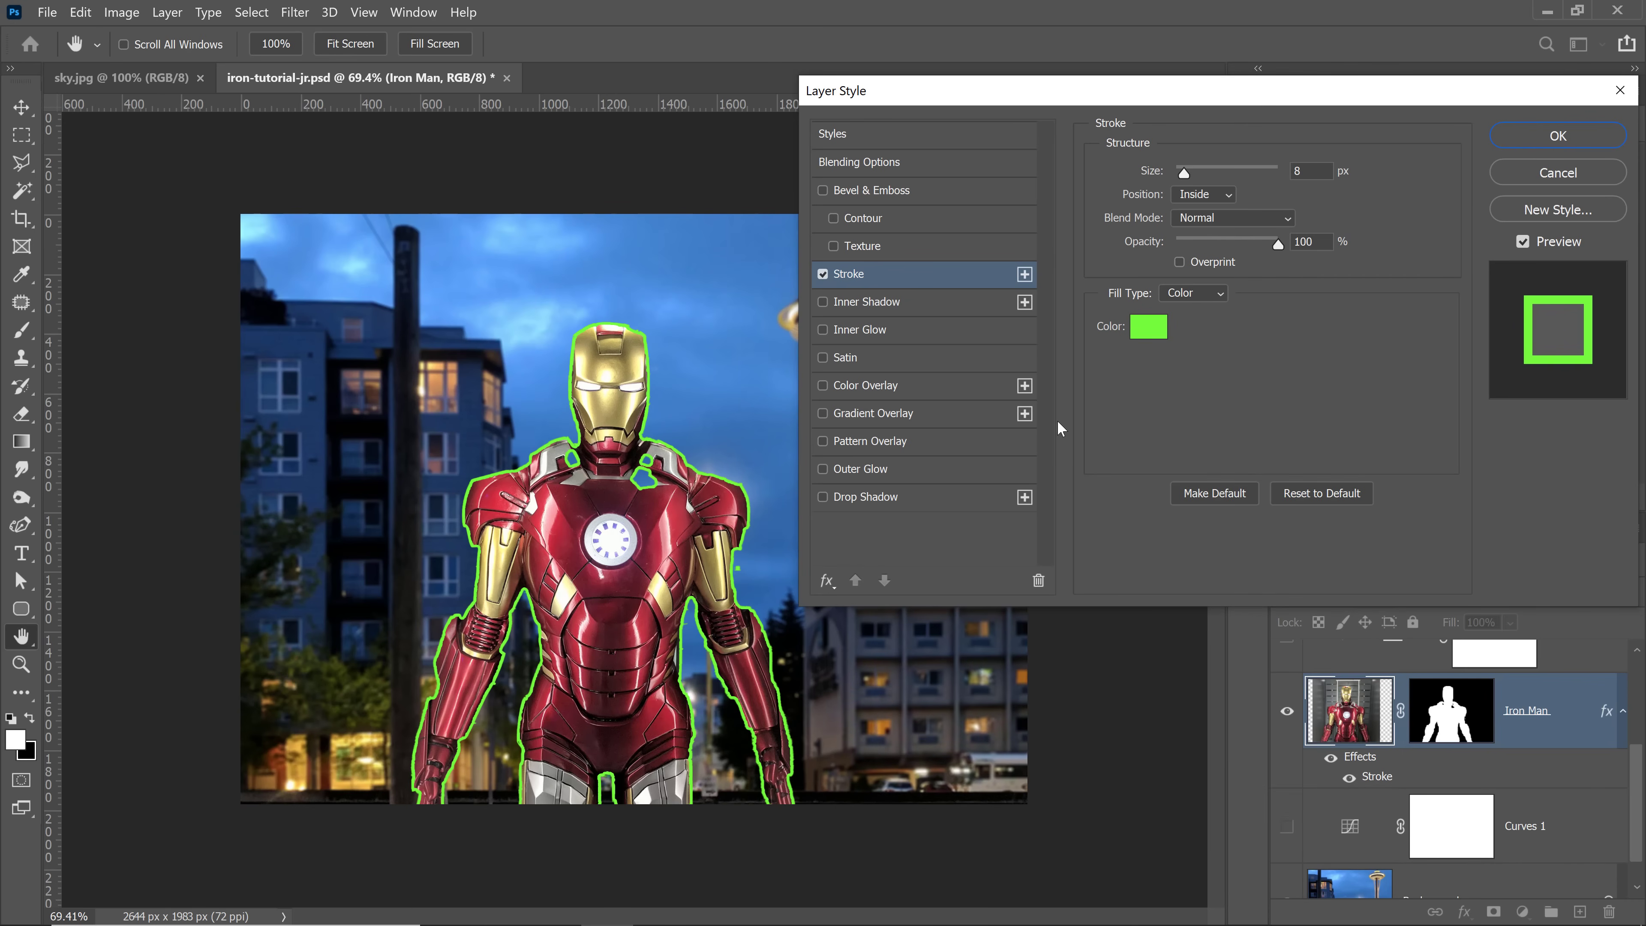
left_click(1539, 179)
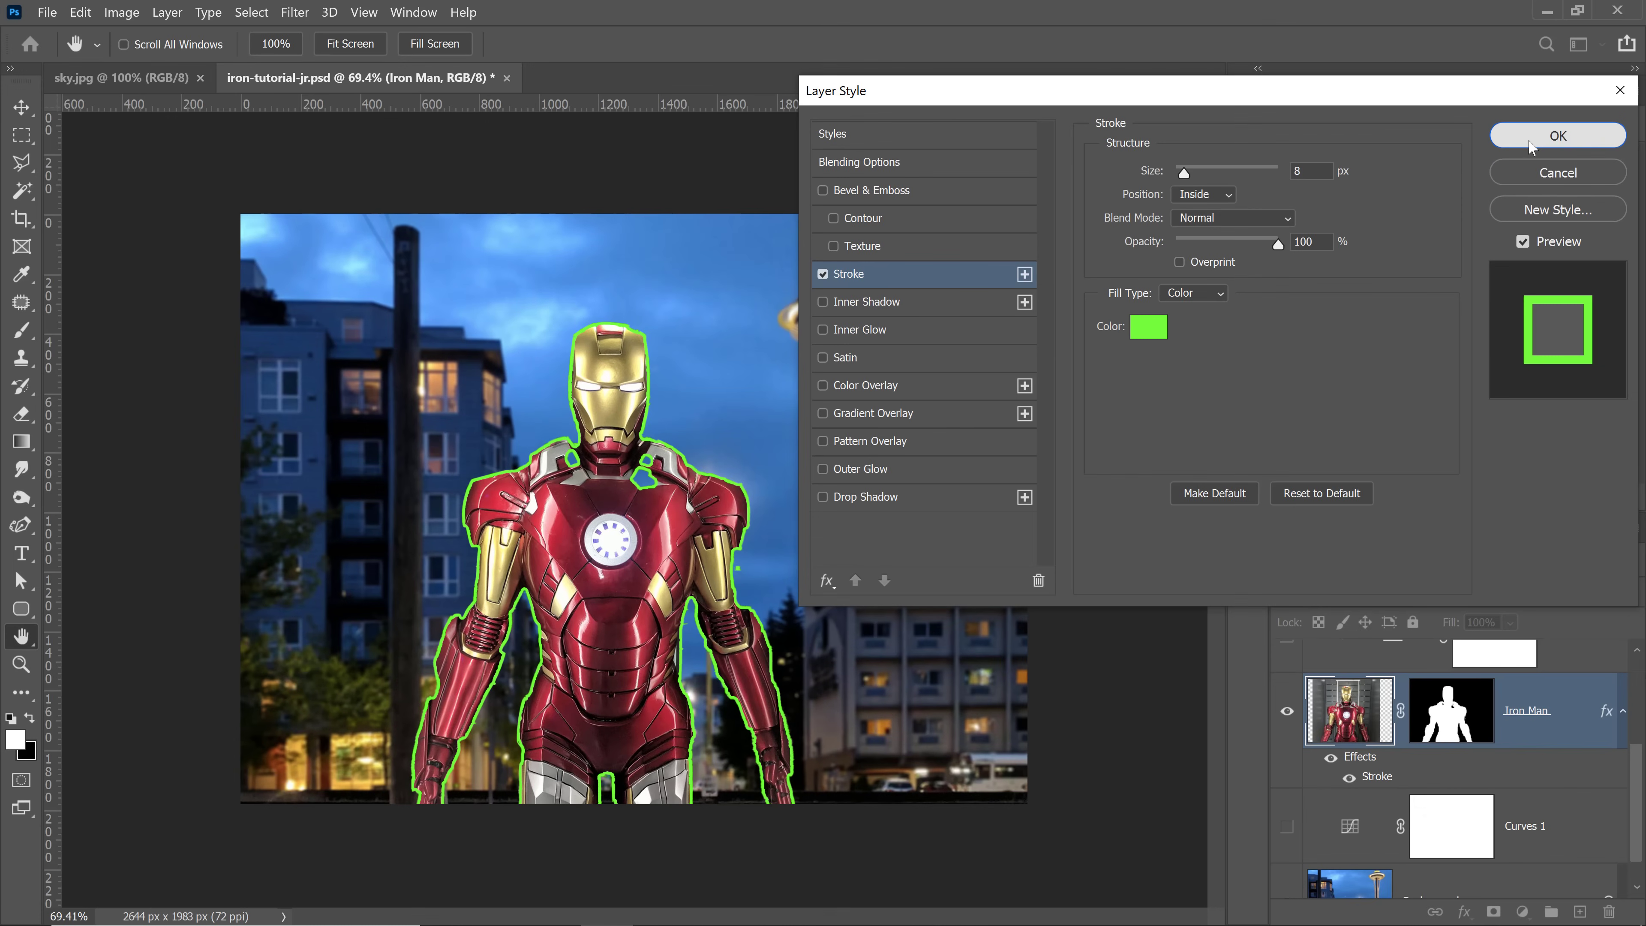
left_click(1531, 144)
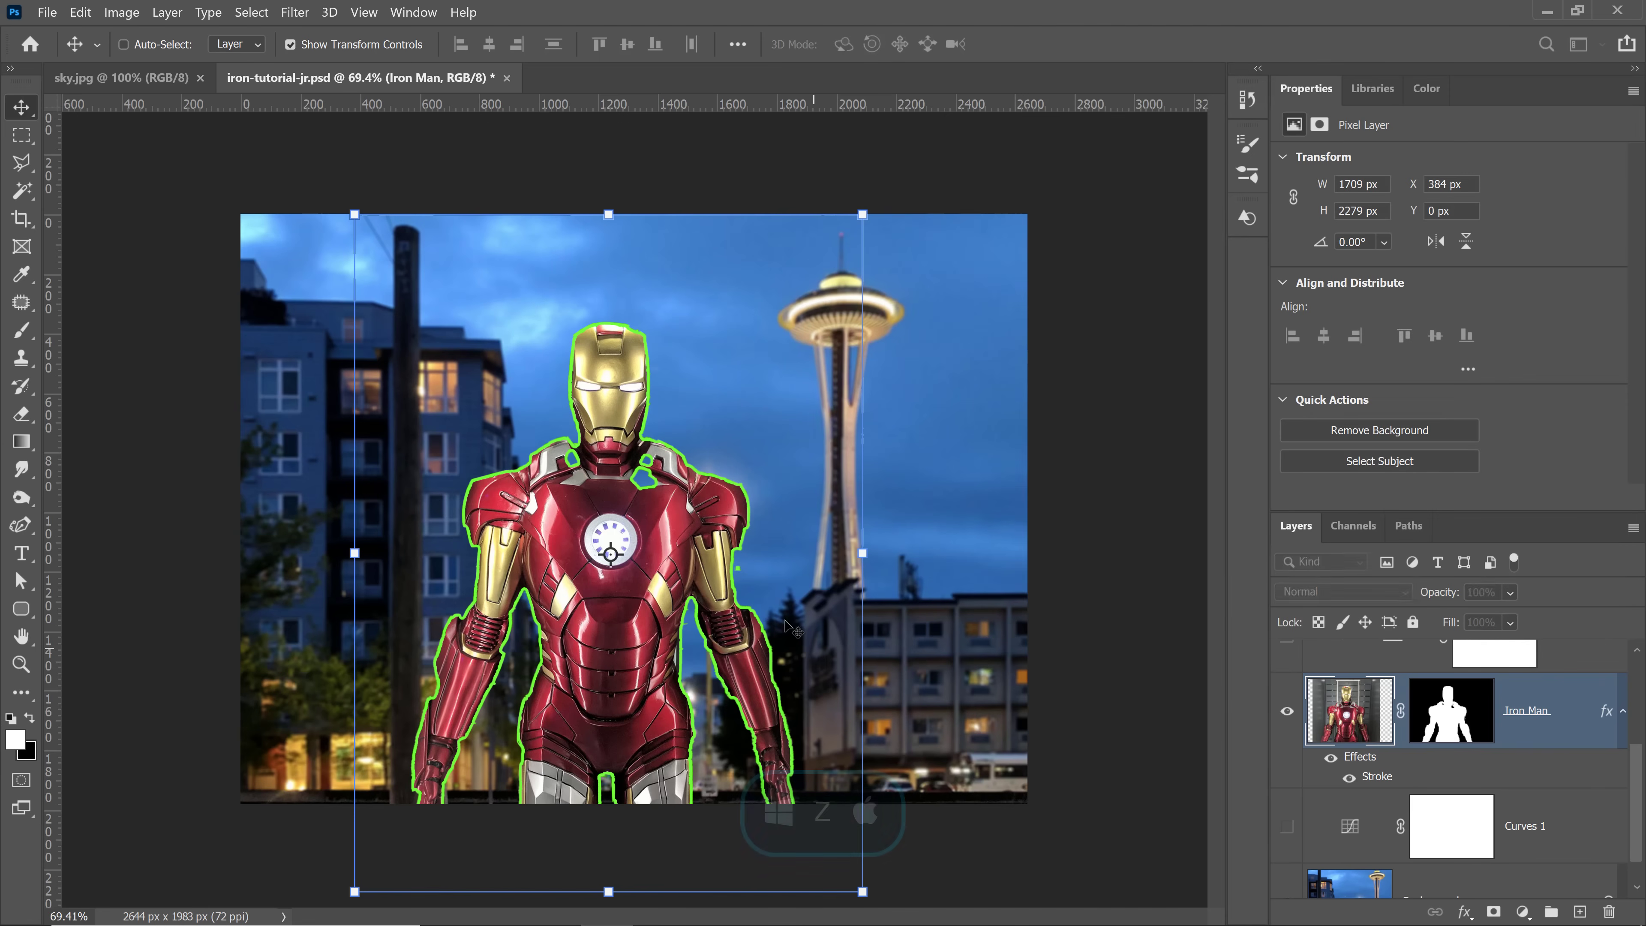
Step: Paint out the stray speck beside Iron Man's left upper arm on the Iron Man layer mask with a 30 px black brush
key("z")
left_click_drag(746, 586, 708, 550)
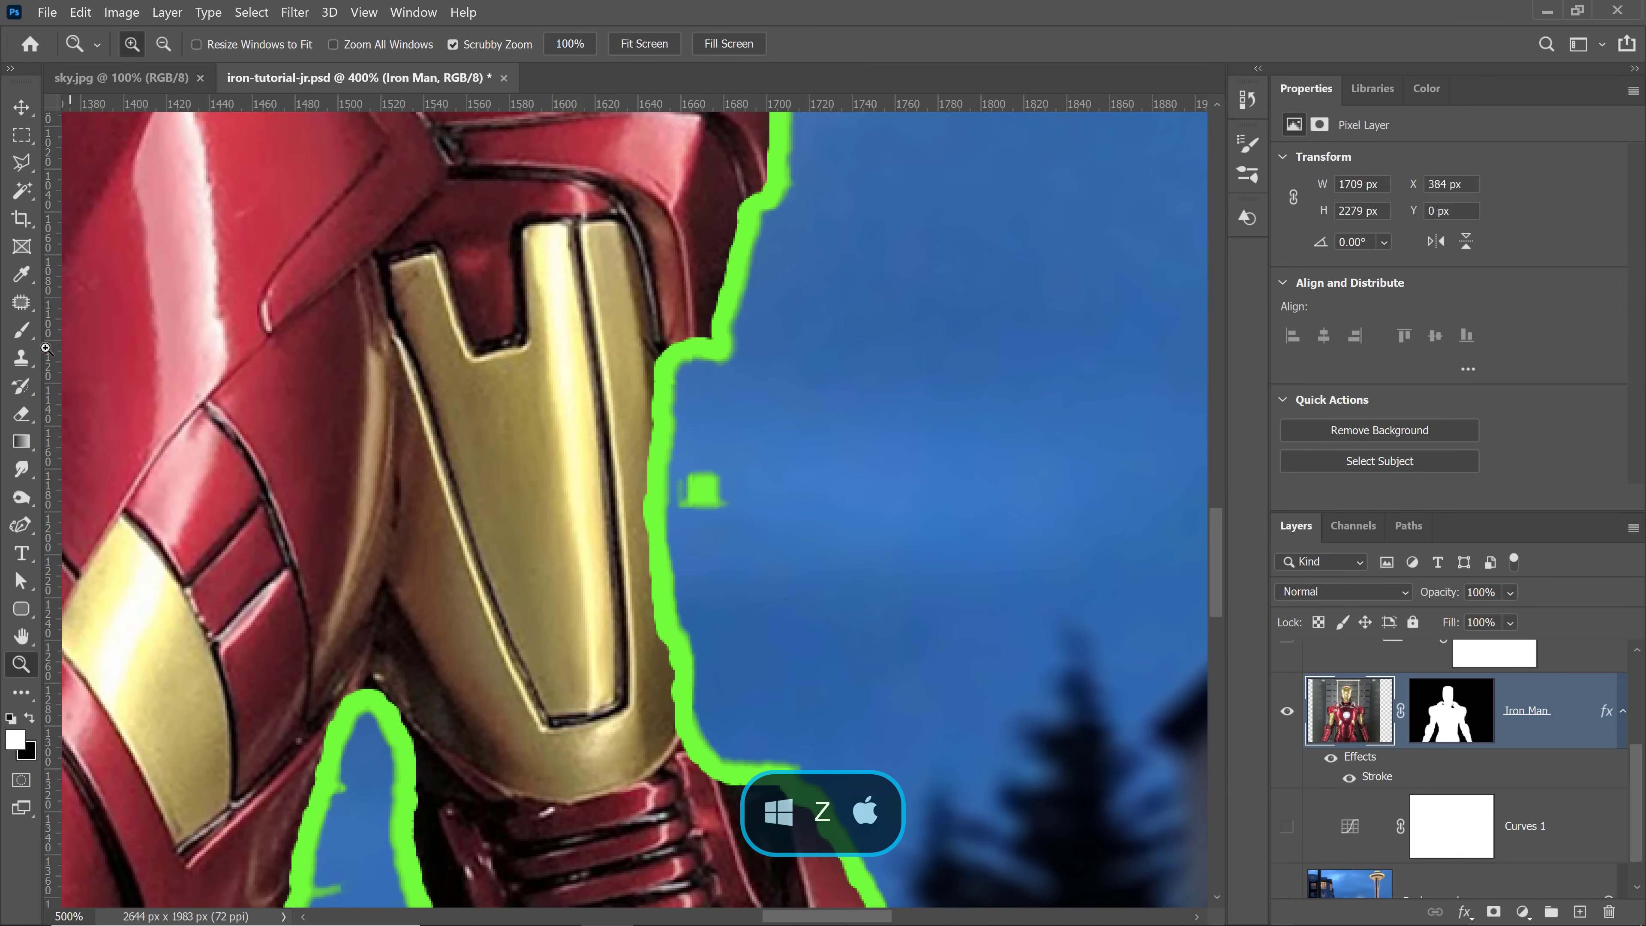
key("b")
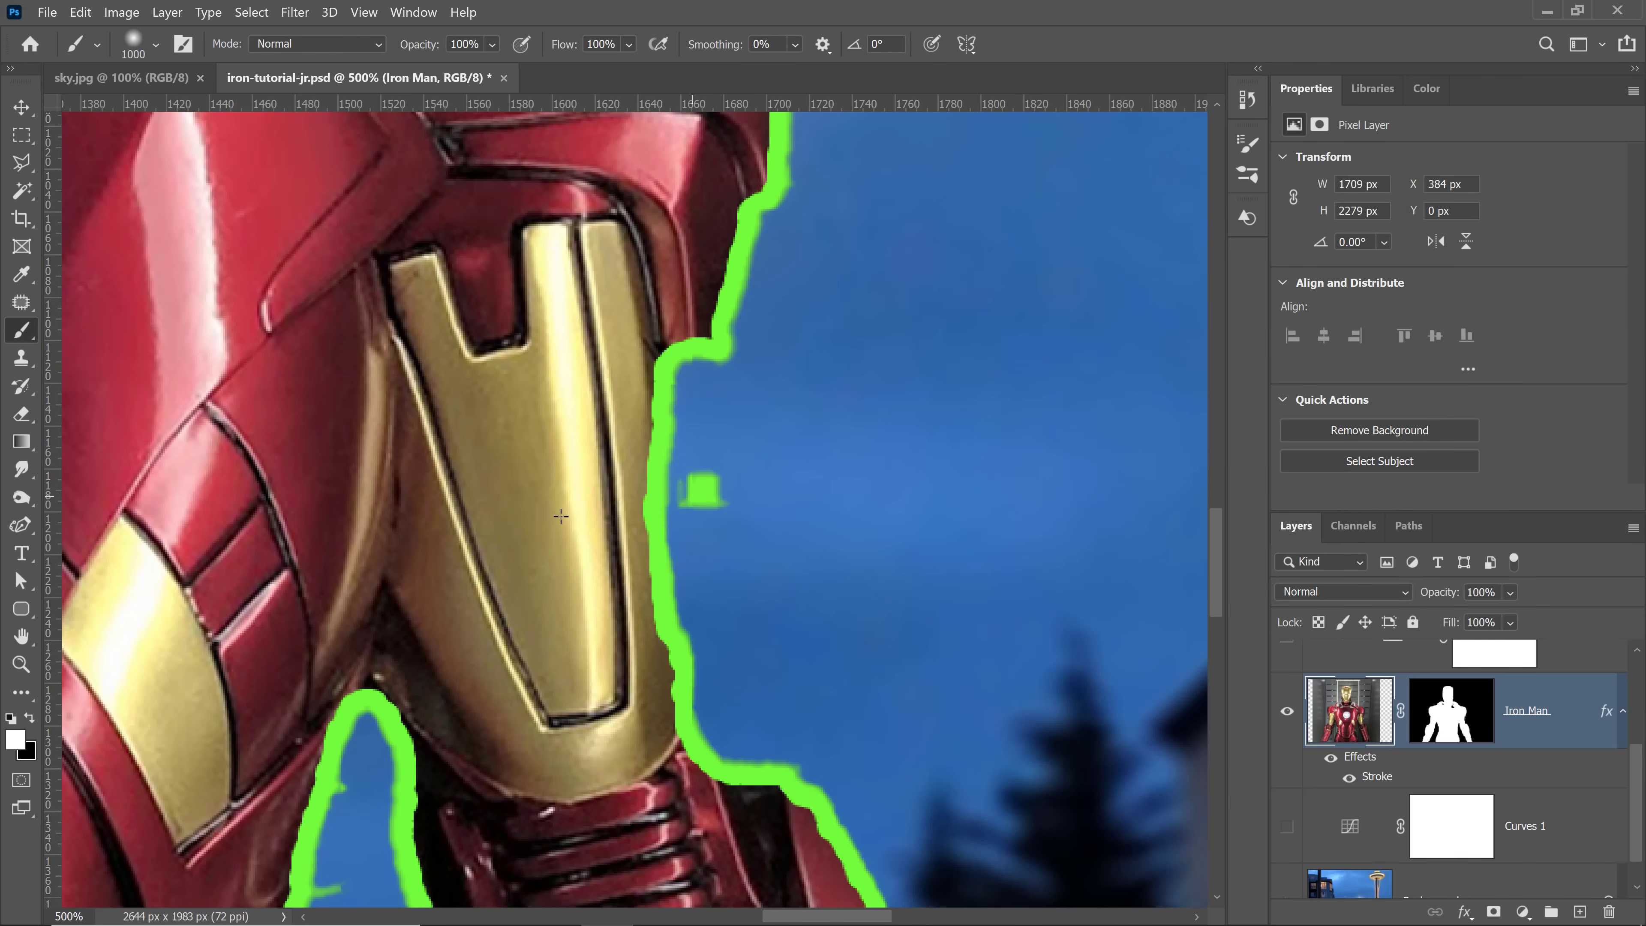
left_click(28, 718)
key("bracketleft")
key("bracketleft")
key("bracketleft")
key("bracketleft")
key("bracketleft")
key("bracketleft")
key("bracketleft")
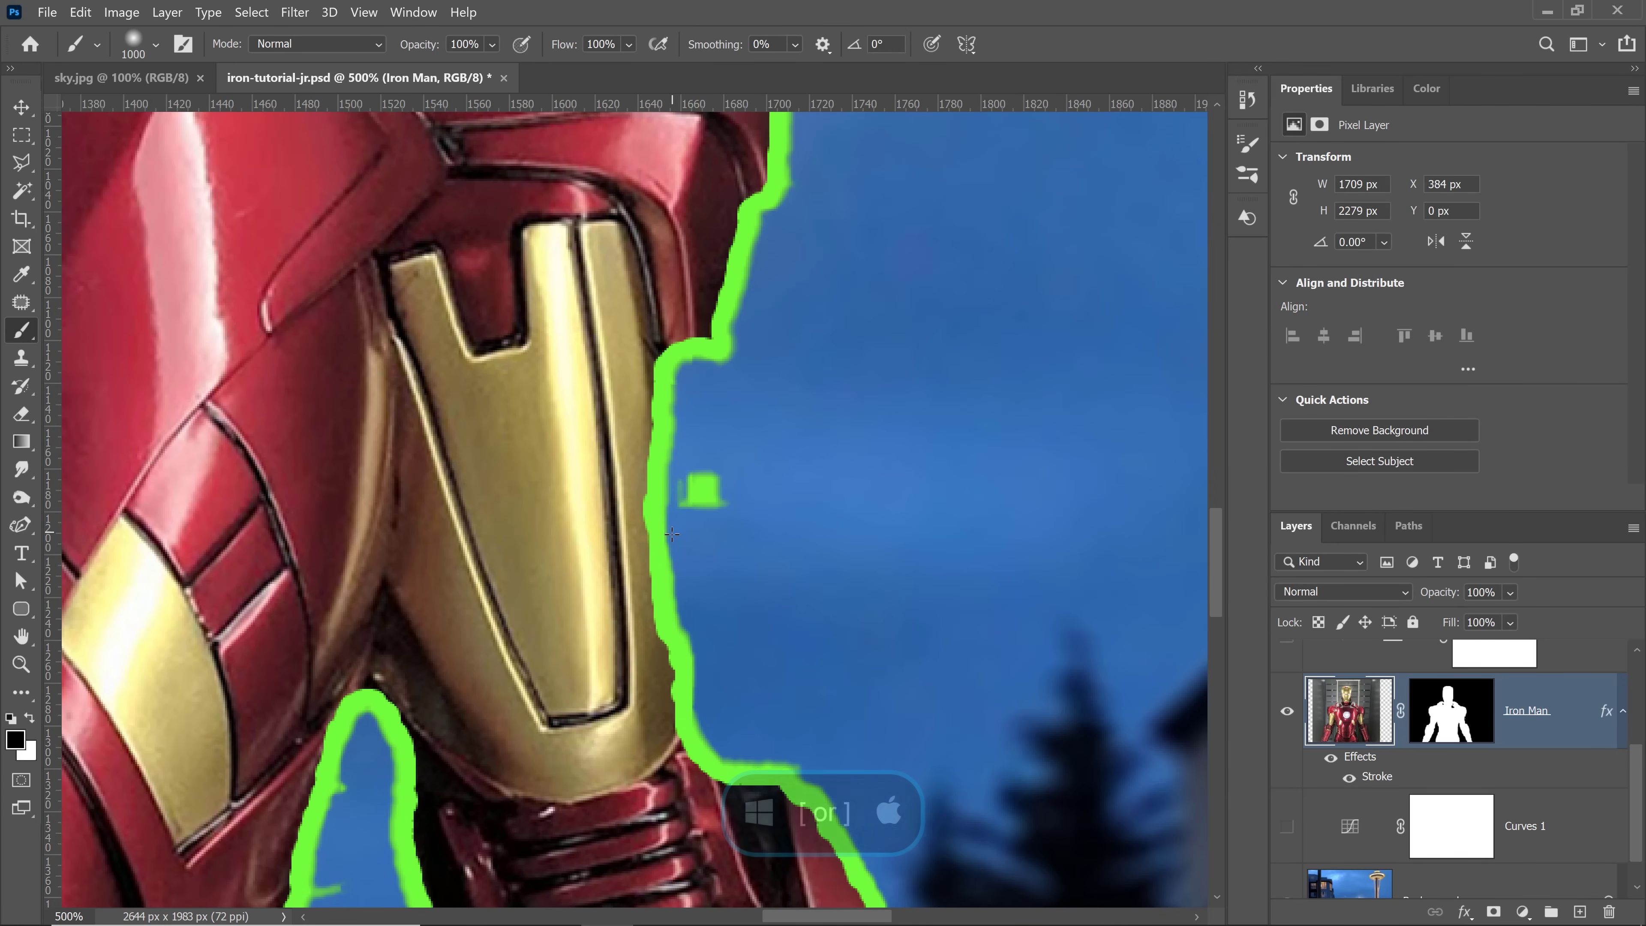
key("bracketleft")
key("bracketleft")
key("bracketleft")
key("bracketleft")
key("bracketleft")
key("bracketleft")
key("bracketleft")
key("bracketleft")
key("bracketleft")
key("bracketleft")
key("bracketleft")
key("bracketleft")
key("bracketleft")
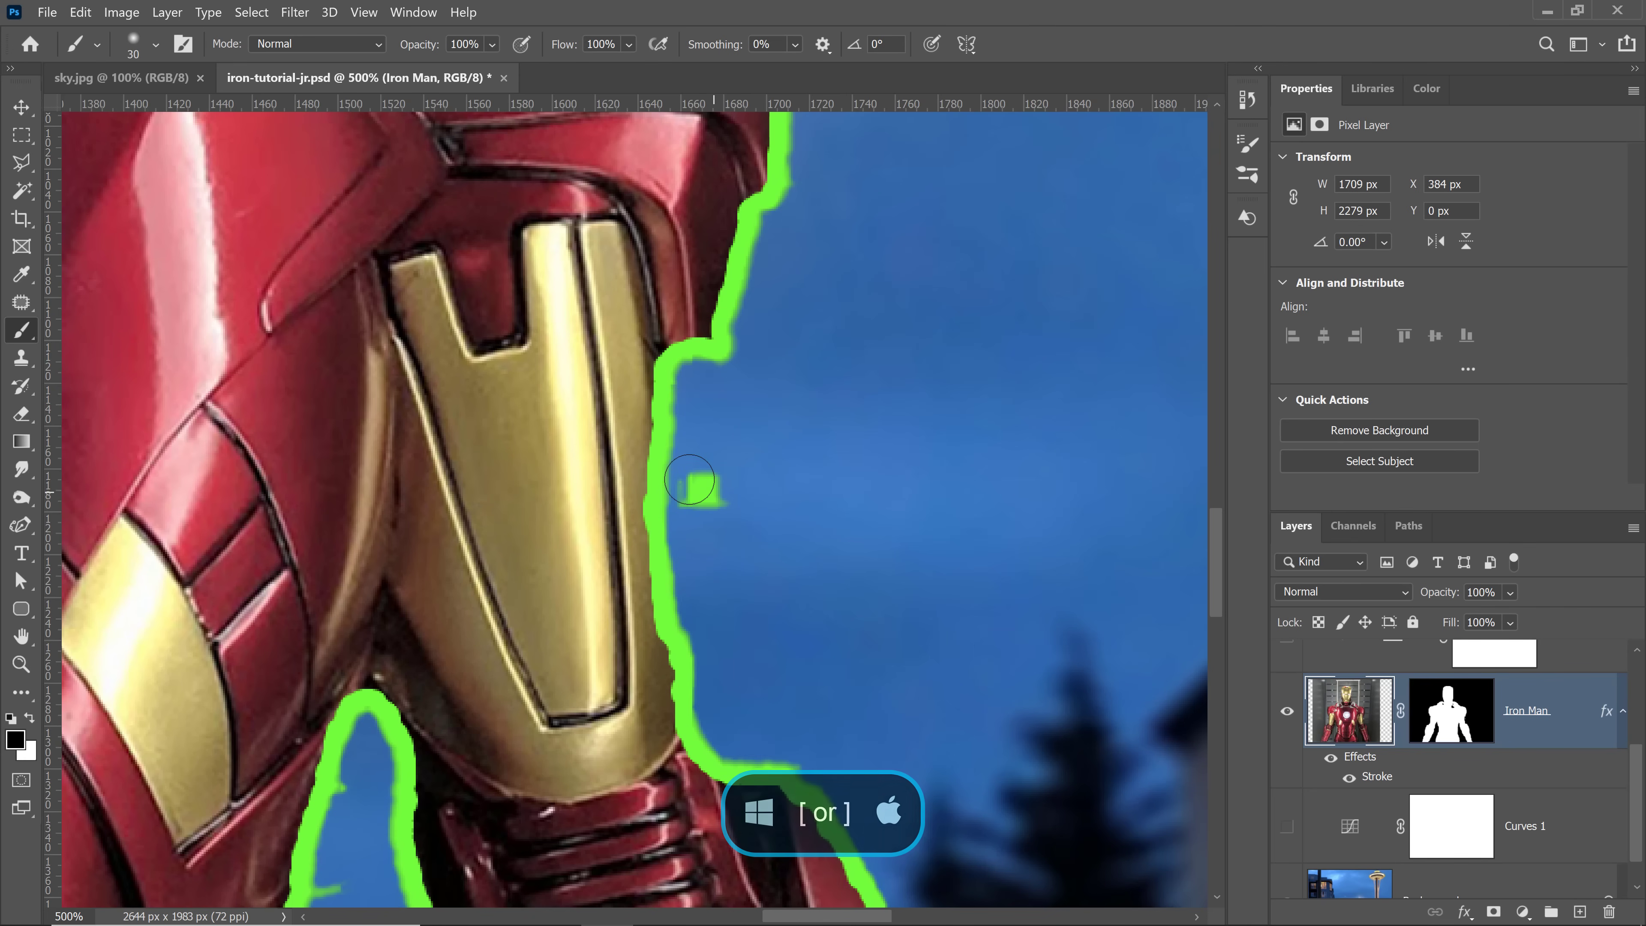
left_click(1464, 725)
key("x")
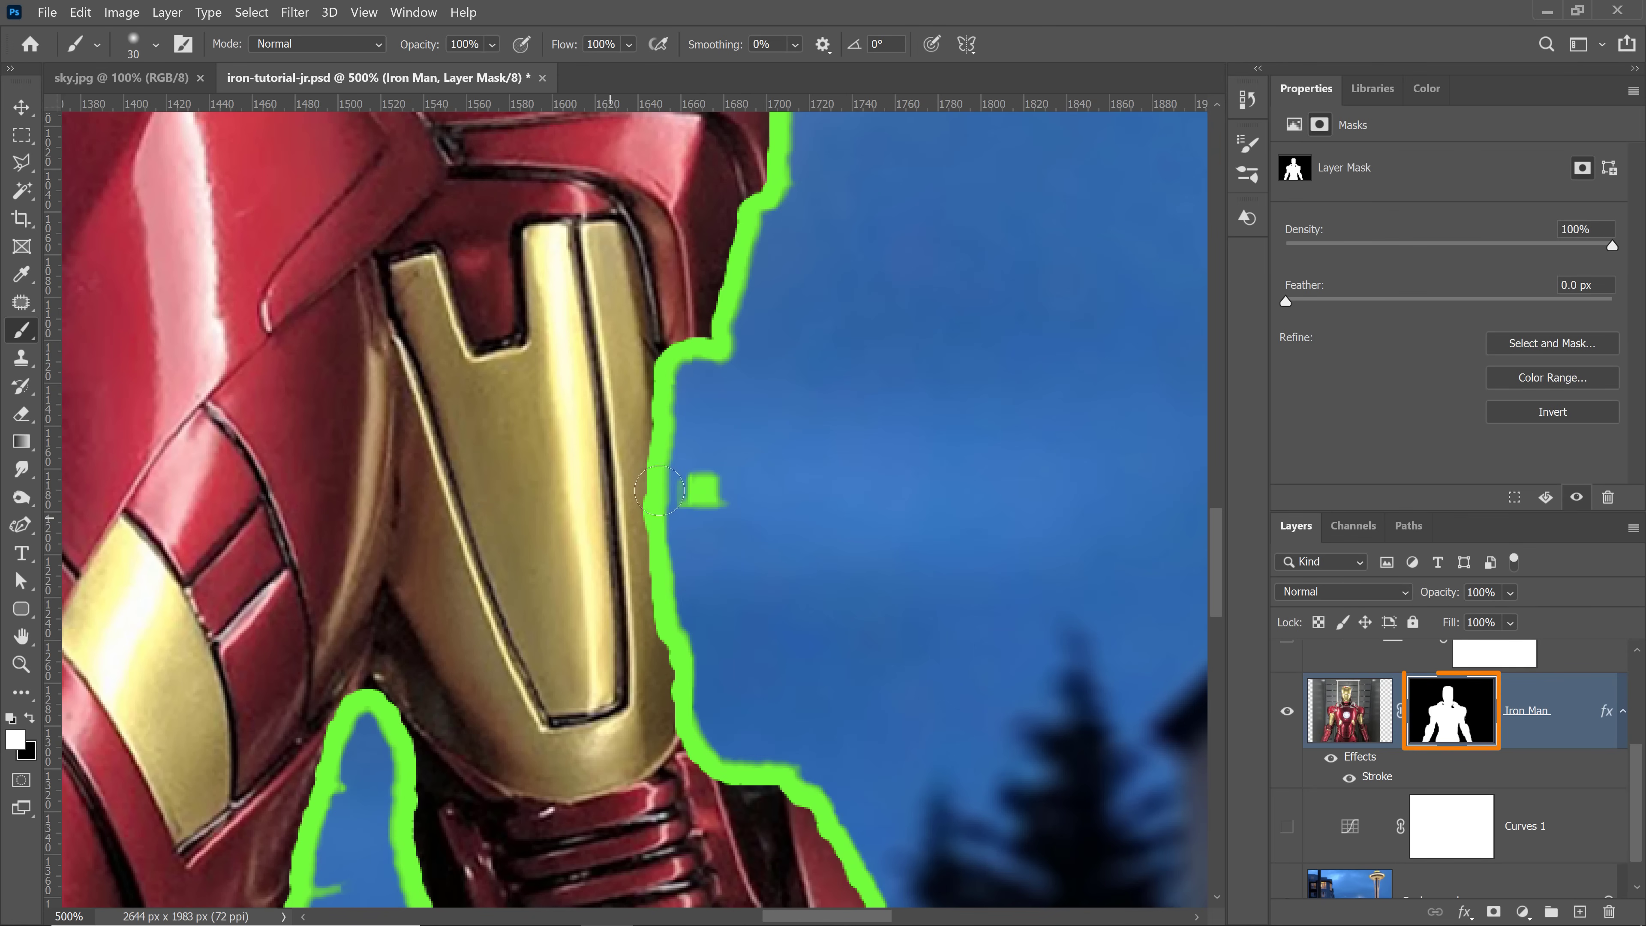
key("x")
left_click_drag(697, 476, 718, 501)
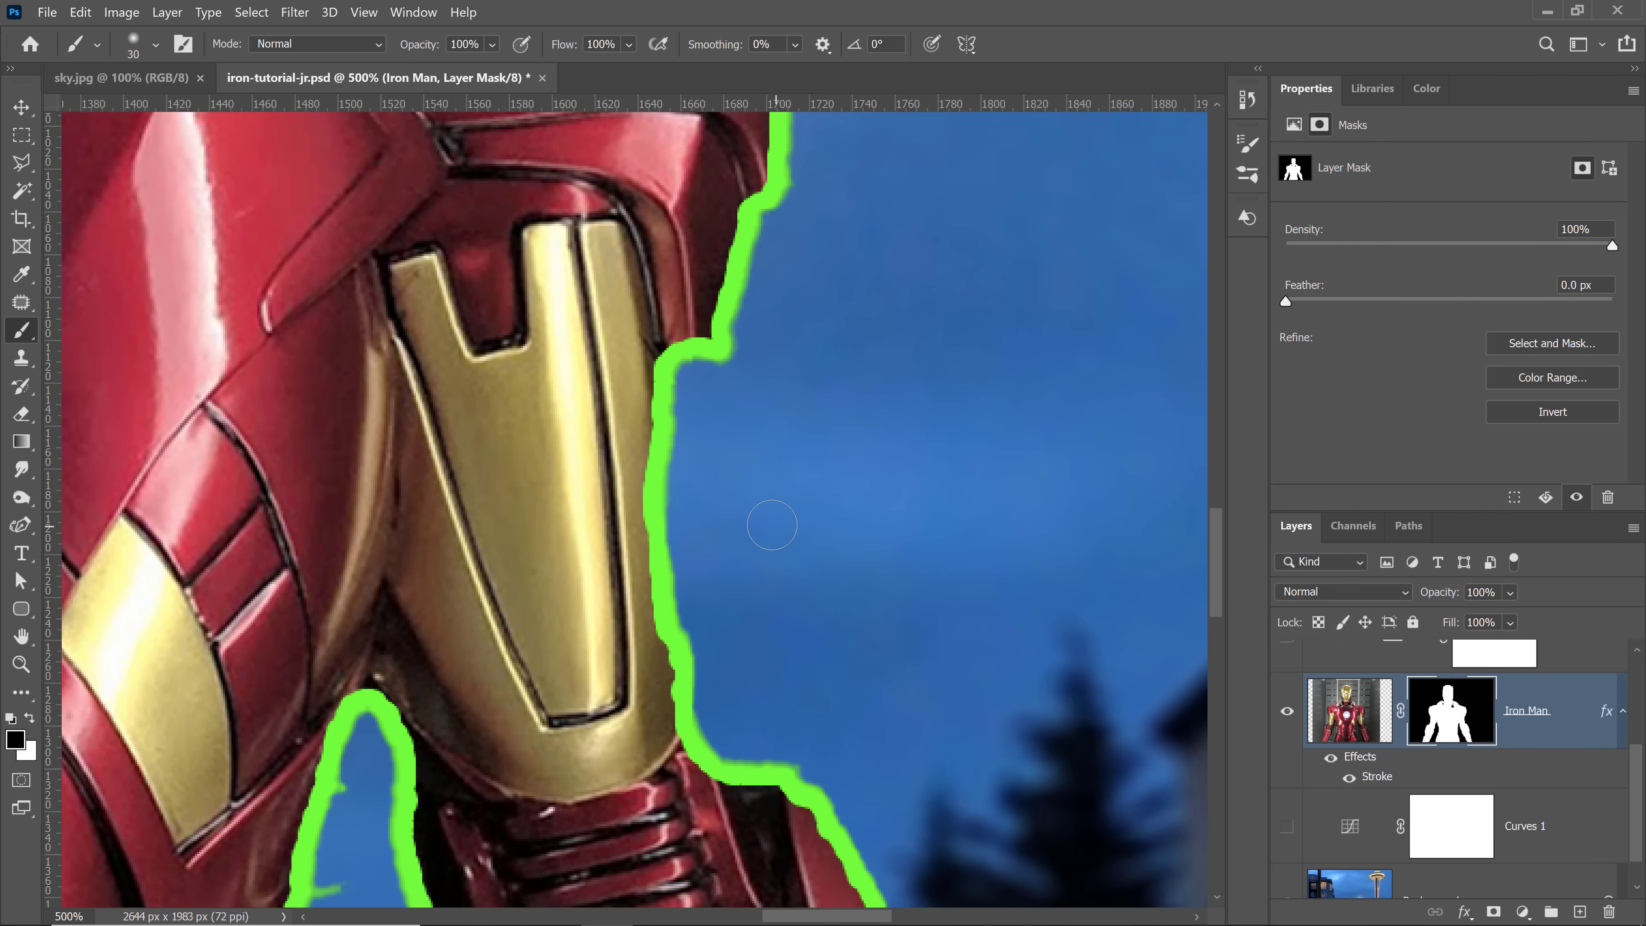
Step: Fill the three enclosed holes around the neck and collar by painting white on the Iron Man layer mask
left_click_drag(360, 394, 524, 458)
left_click_drag(659, 640, 765, 677)
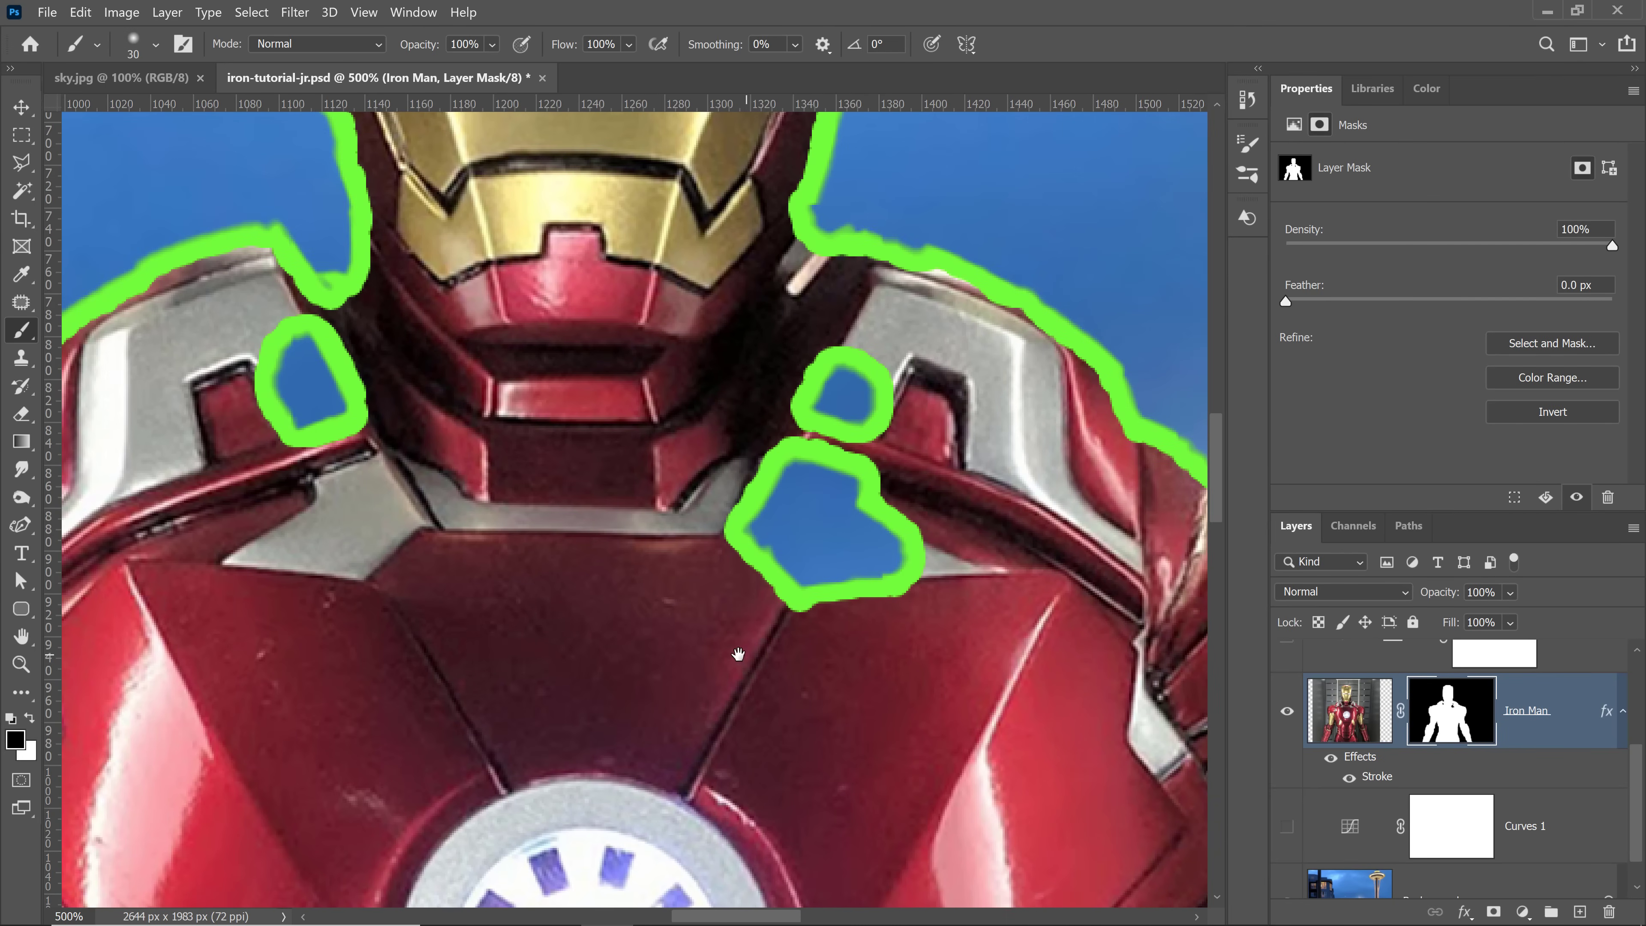
left_click(29, 718)
mouse_move(359, 412)
left_mouse_down()
mouse_move(277, 402)
mouse_move(335, 413)
mouse_move(292, 324)
left_mouse_up()
mouse_move(843, 383)
left_mouse_down()
mouse_move(778, 506)
mouse_move(869, 552)
mouse_move(822, 630)
left_mouse_up()
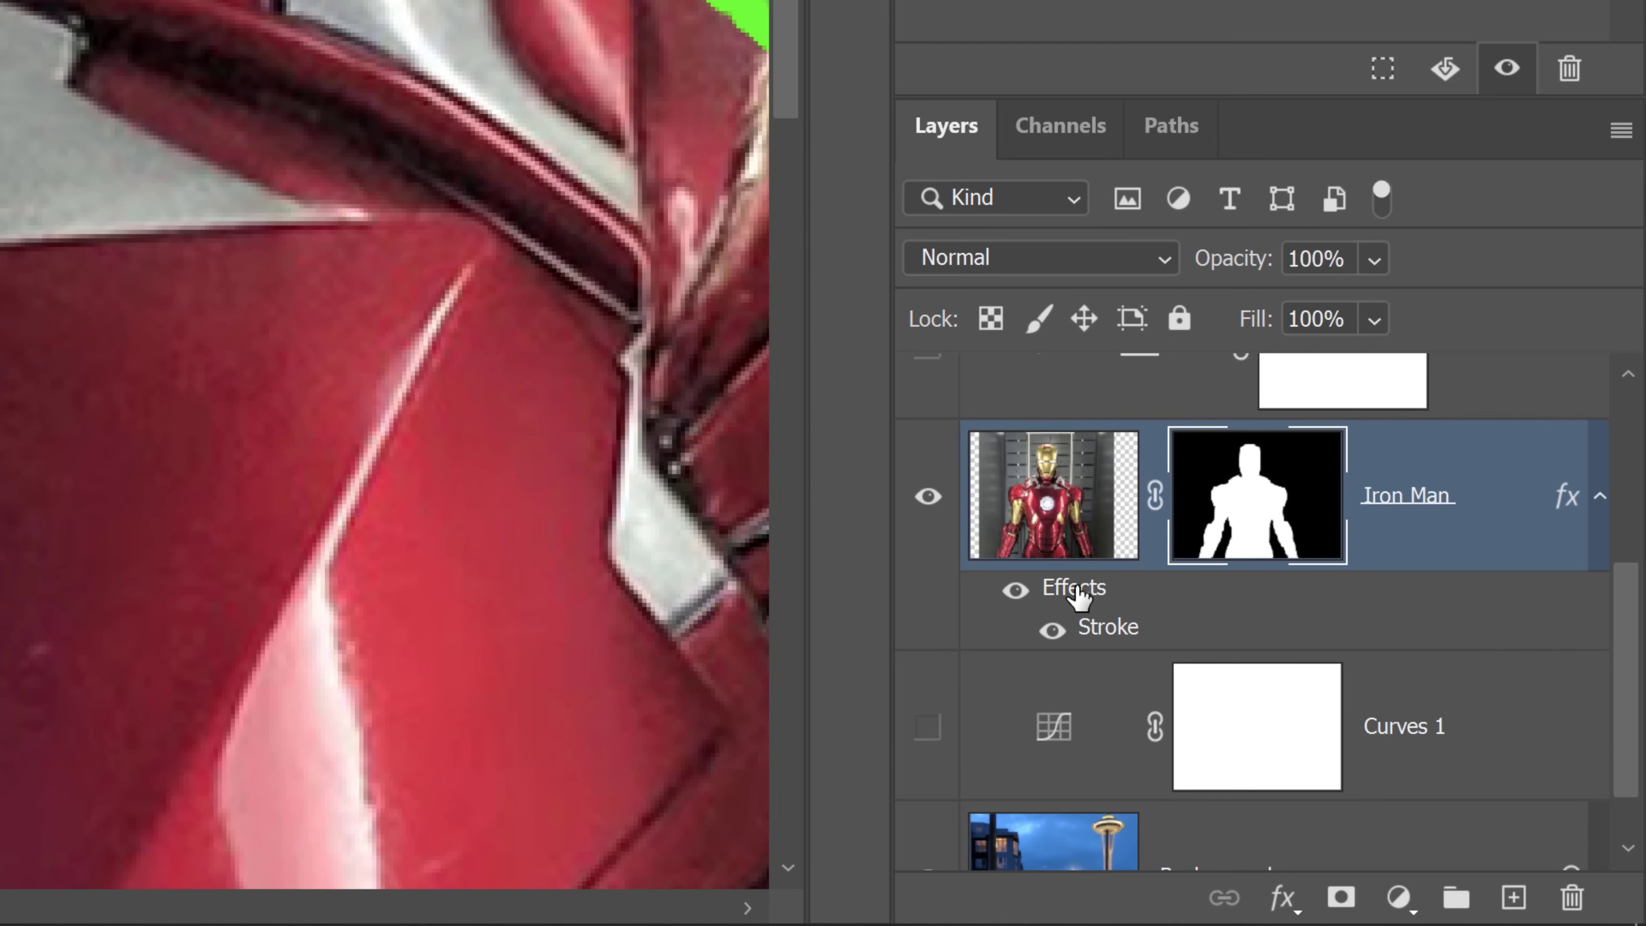
Step: Delete the Stroke effect from the Iron Man layer and view the image at 100%
mouse_move(1078, 596)
left_mouse_down()
mouse_move(1038, 602)
mouse_move(1480, 791)
mouse_move(1570, 899)
left_mouse_up()
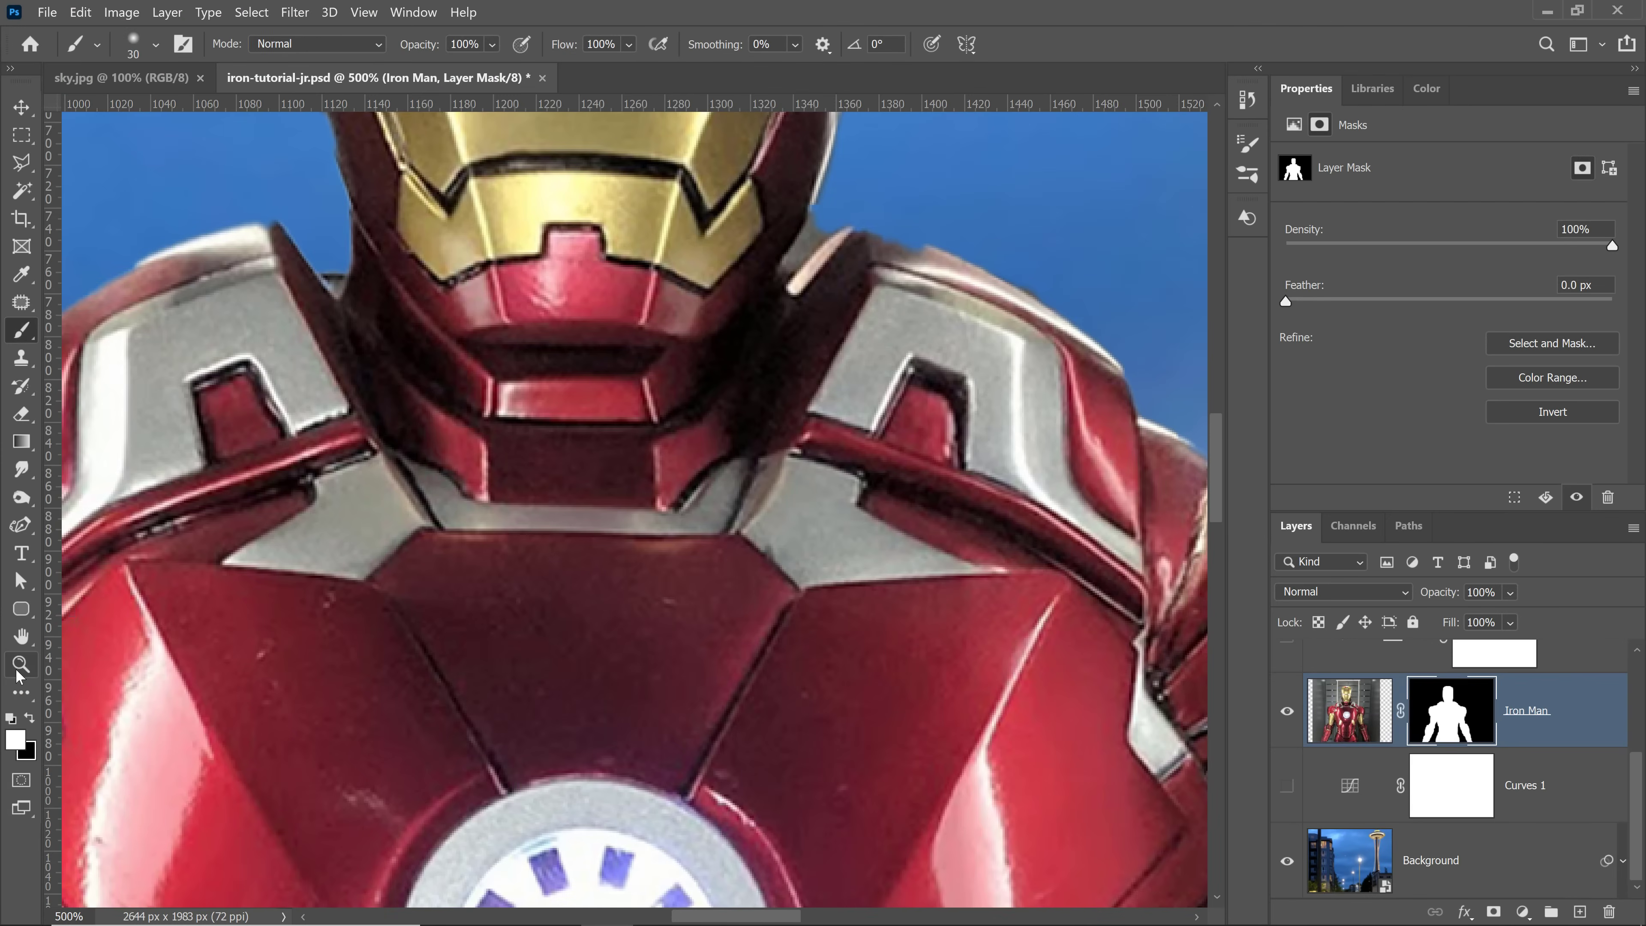
double_click(18, 675)
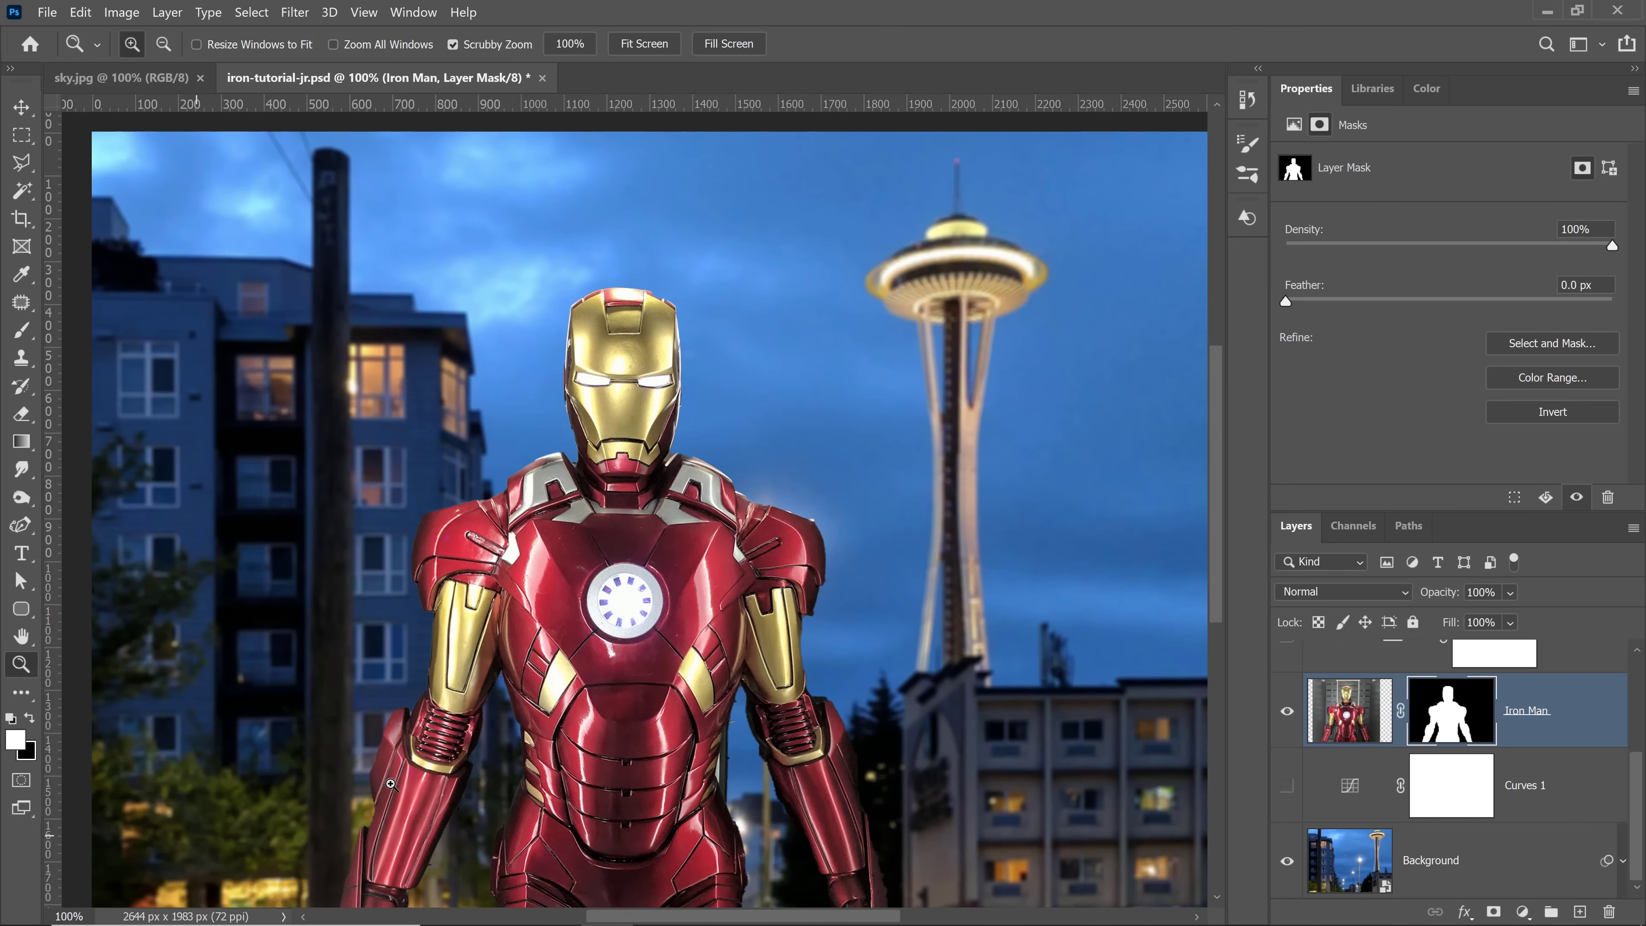
Step: Clean up the Iron Man layer mask's jagged edges in Select and Mask with Smooth 44 and Contrast 37%, checking the mask on its own
left_click_drag(391, 784, 437, 785)
left_click_drag(437, 656, 517, 707)
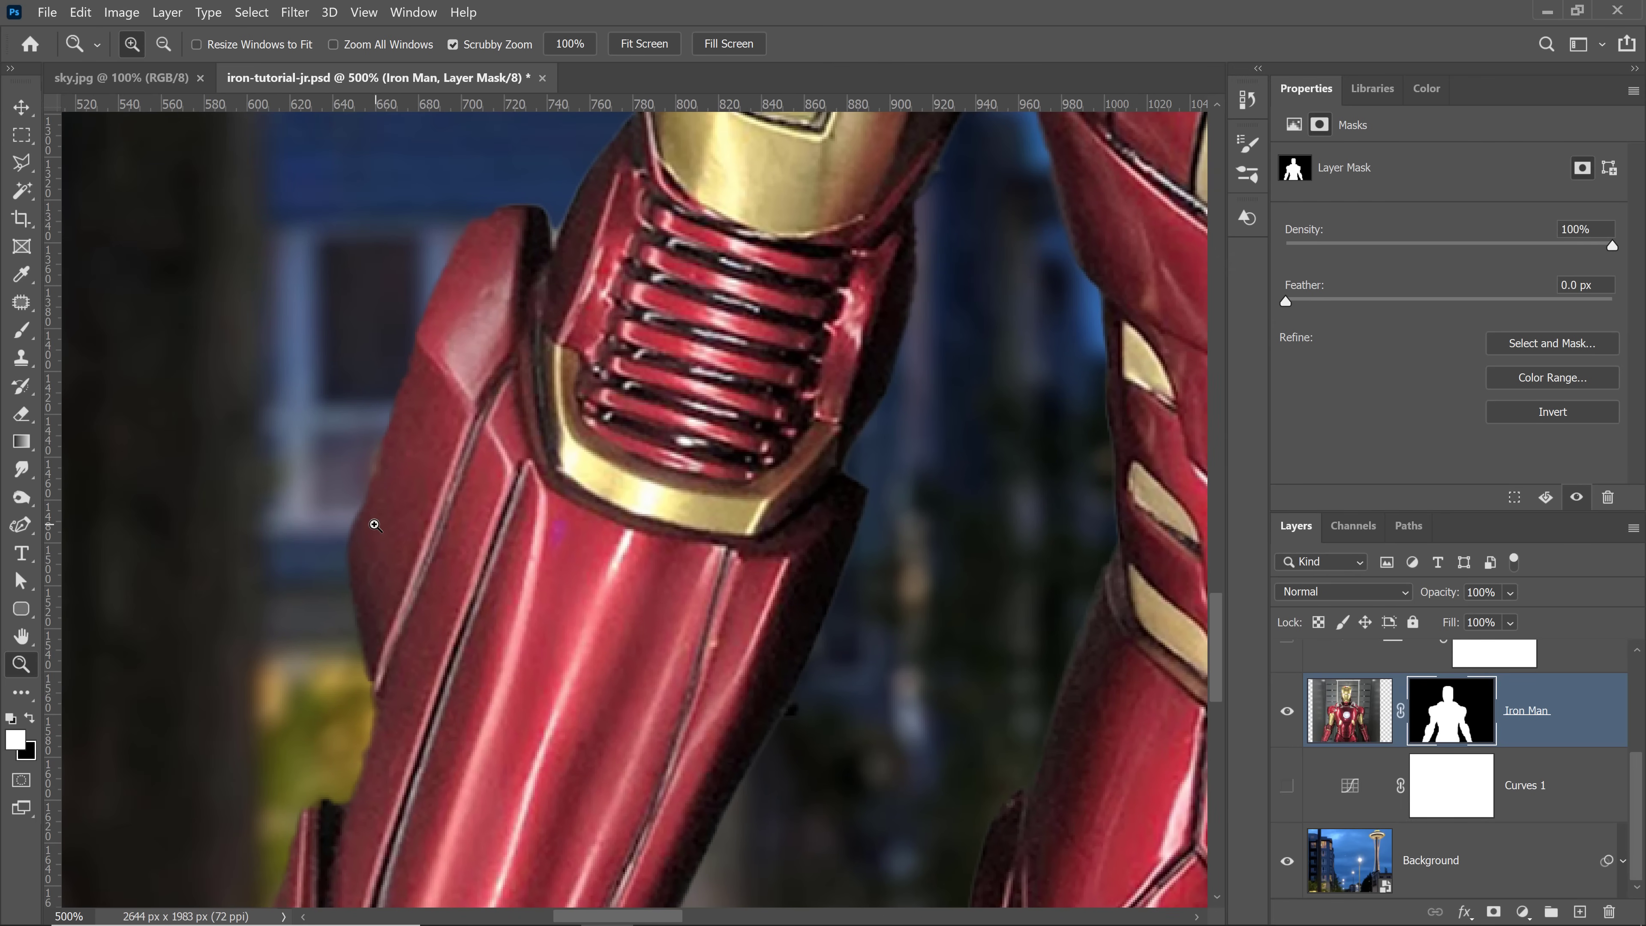
key("alt")
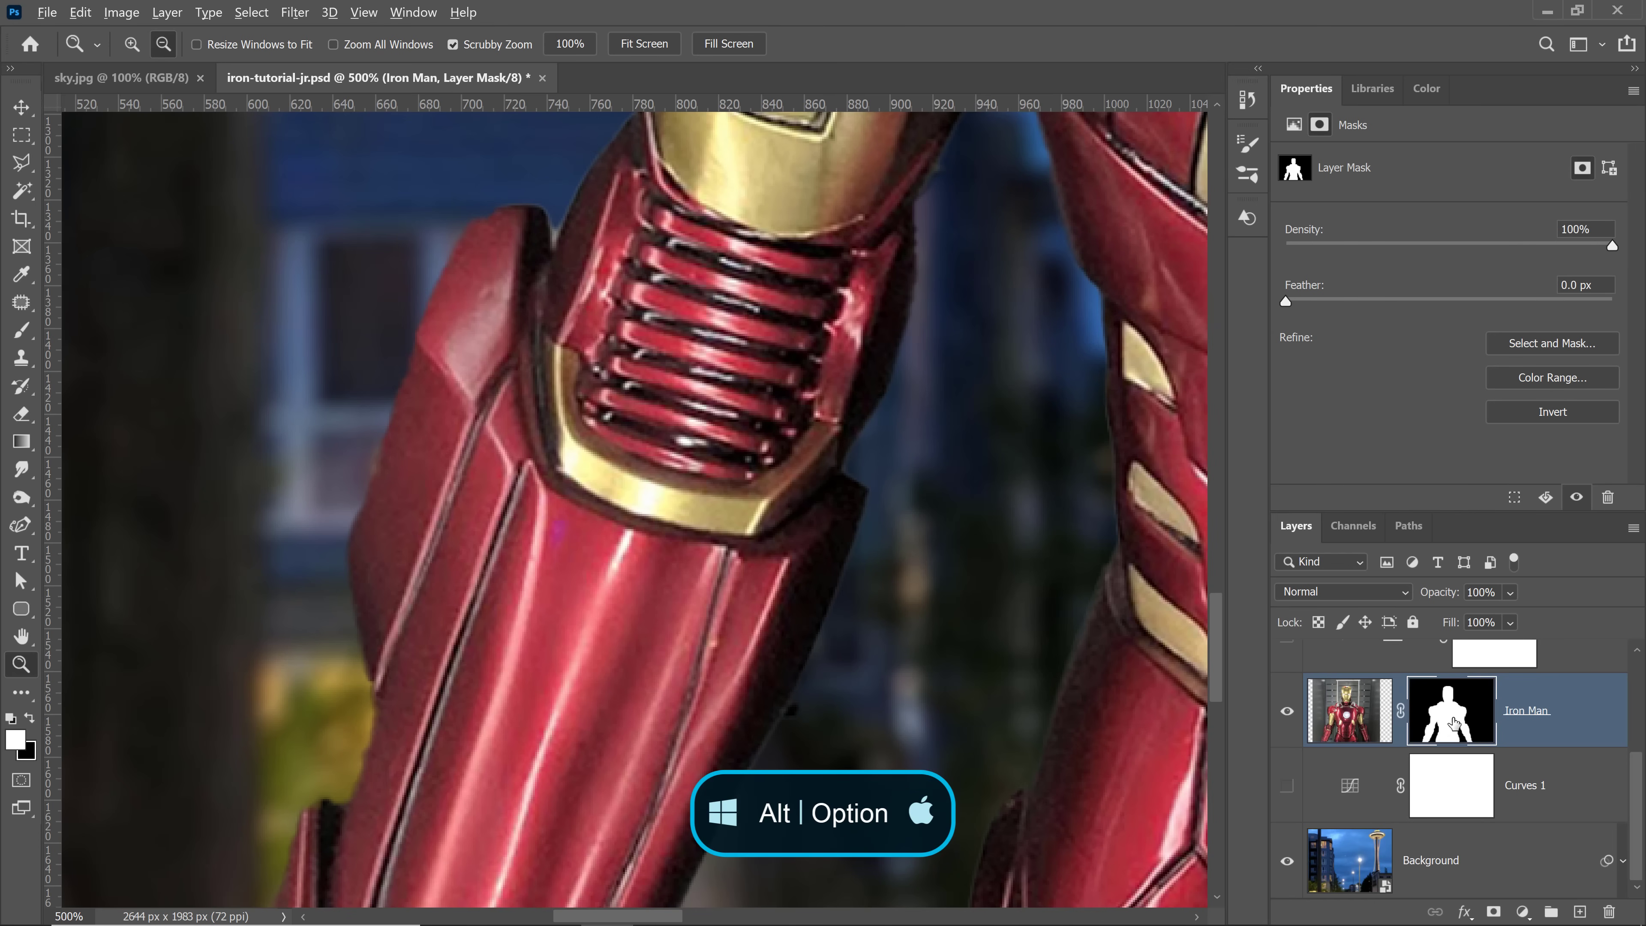
left_click(1454, 725, "alt")
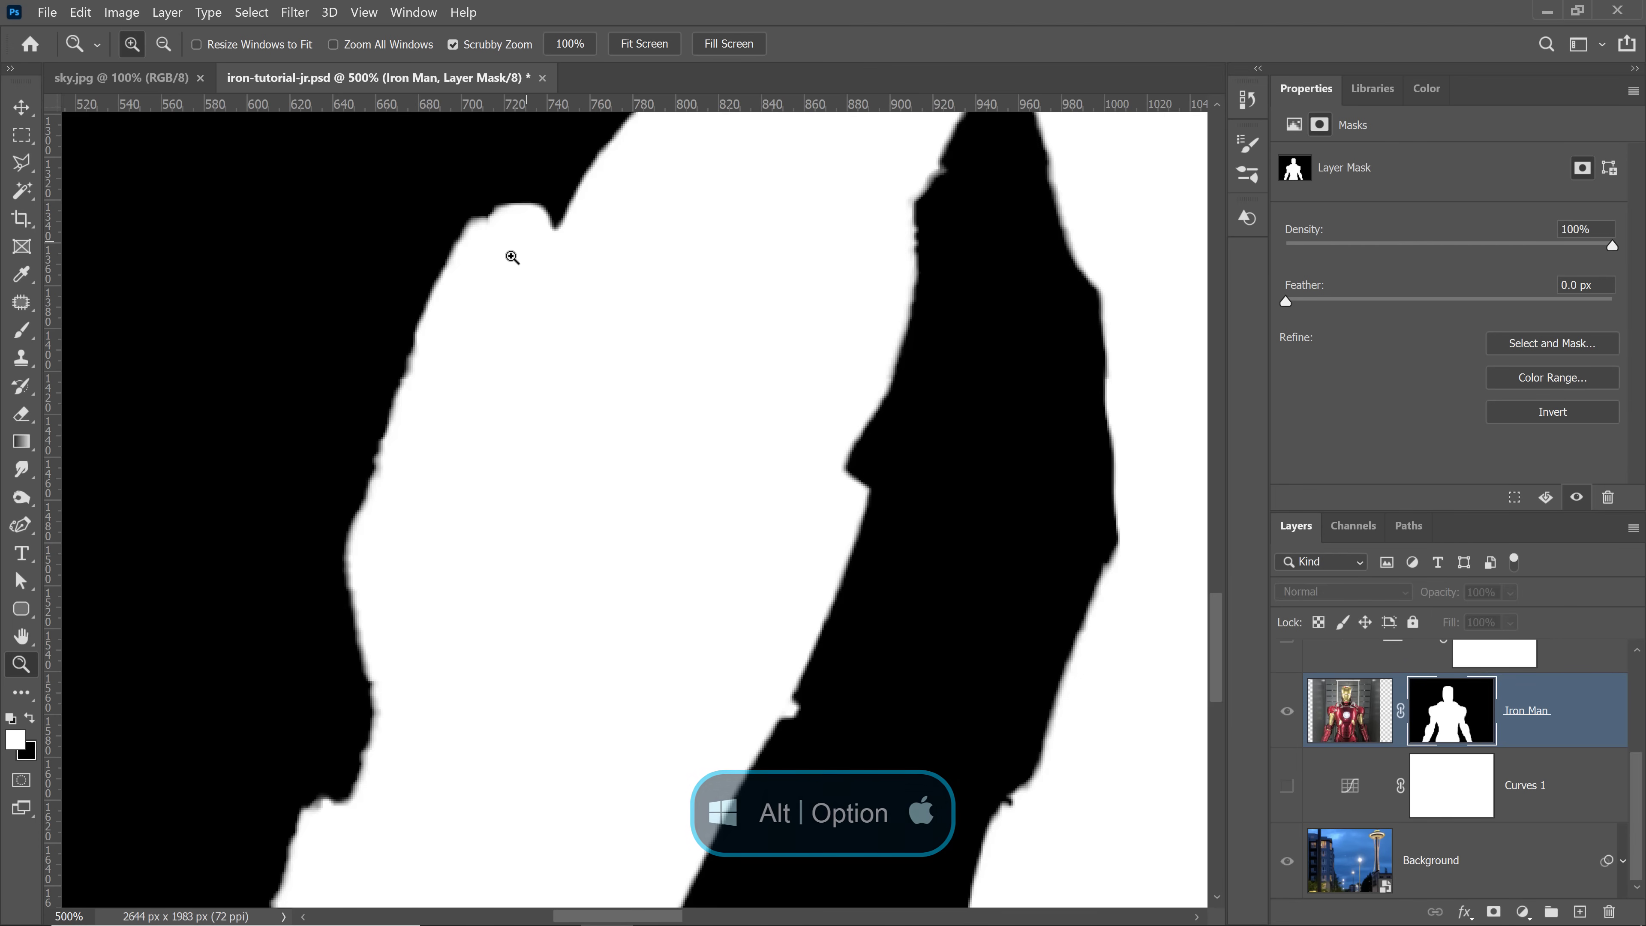
key("space")
left_click_drag(410, 772, 478, 720)
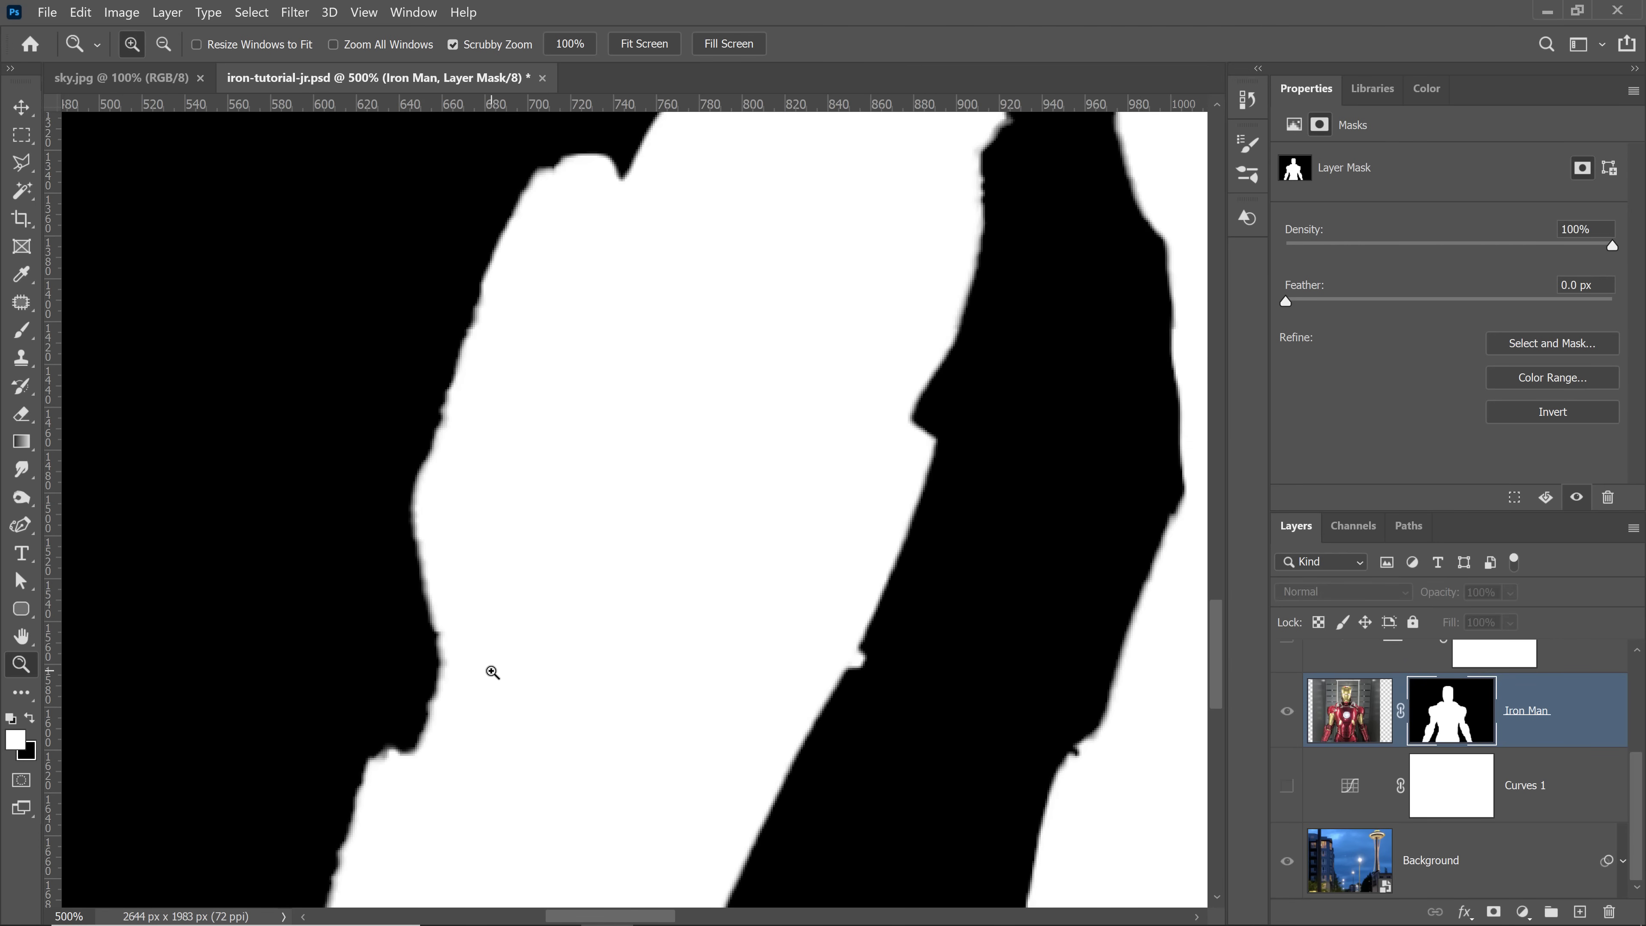
left_click(1551, 348)
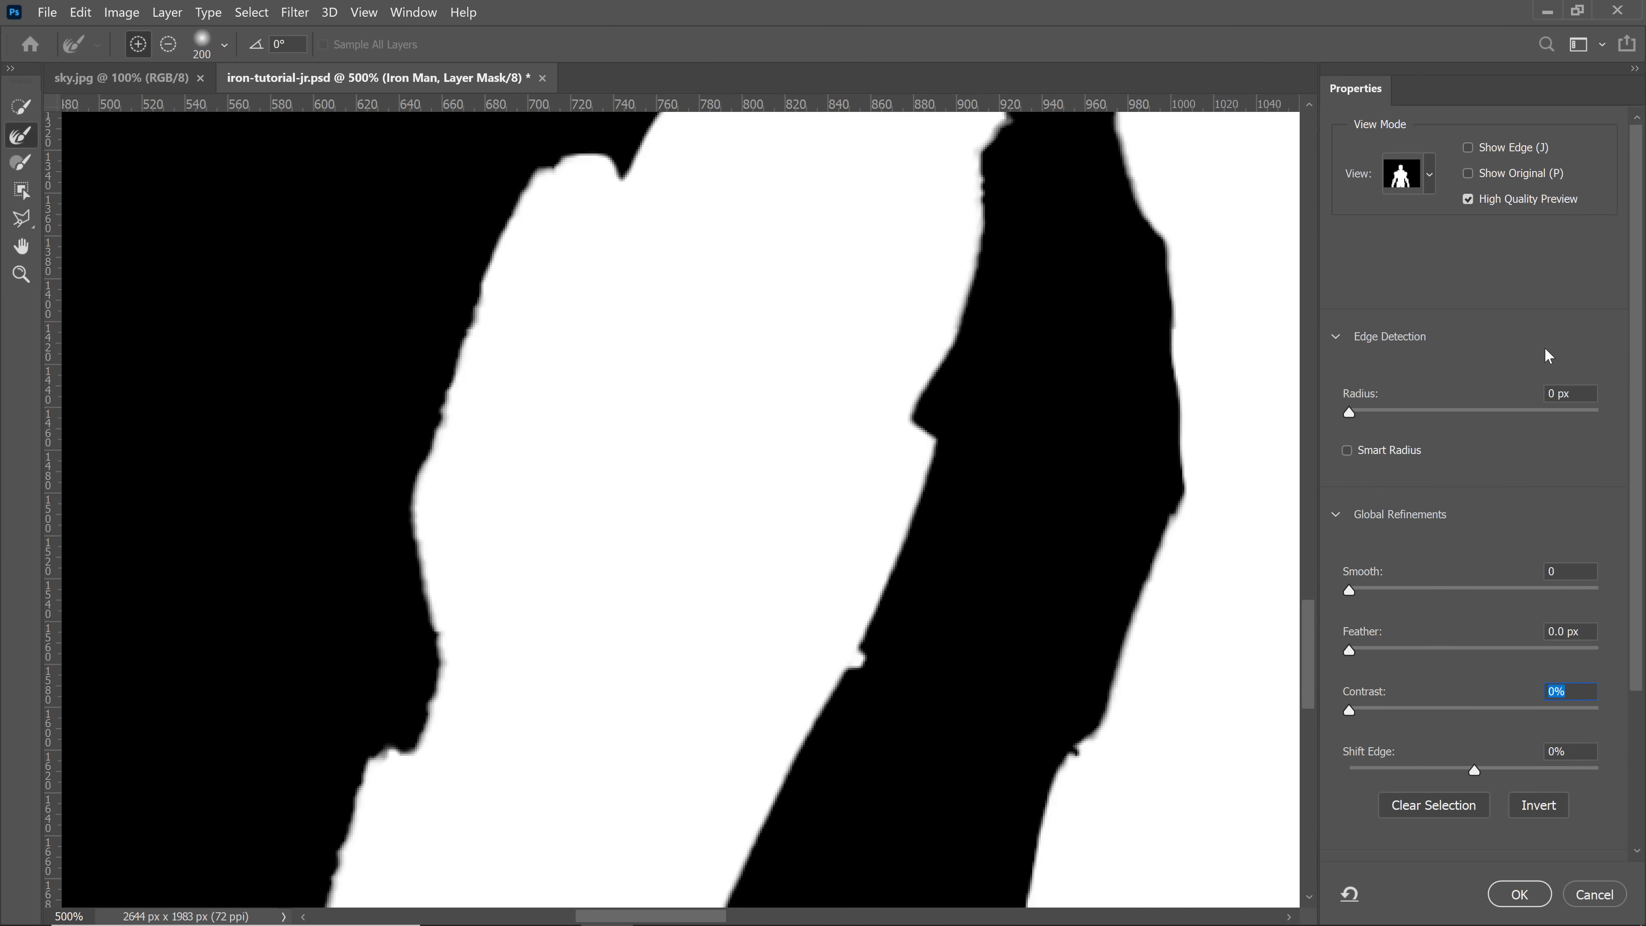
left_click_drag(1356, 599, 1453, 596)
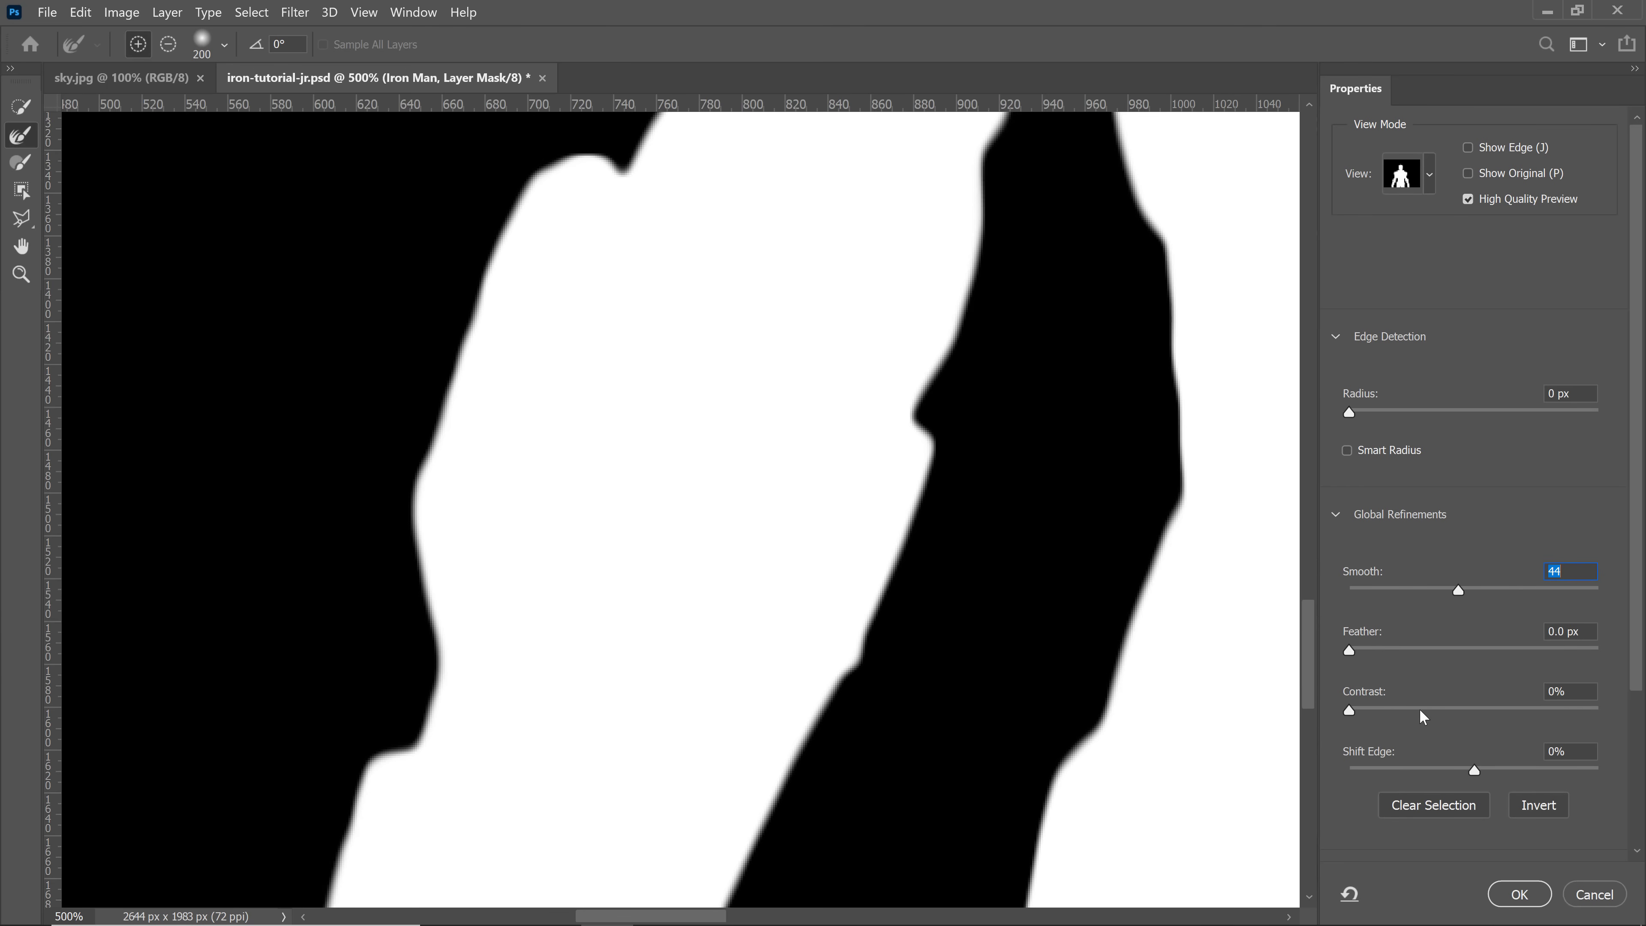
left_click_drag(1420, 709, 1441, 711)
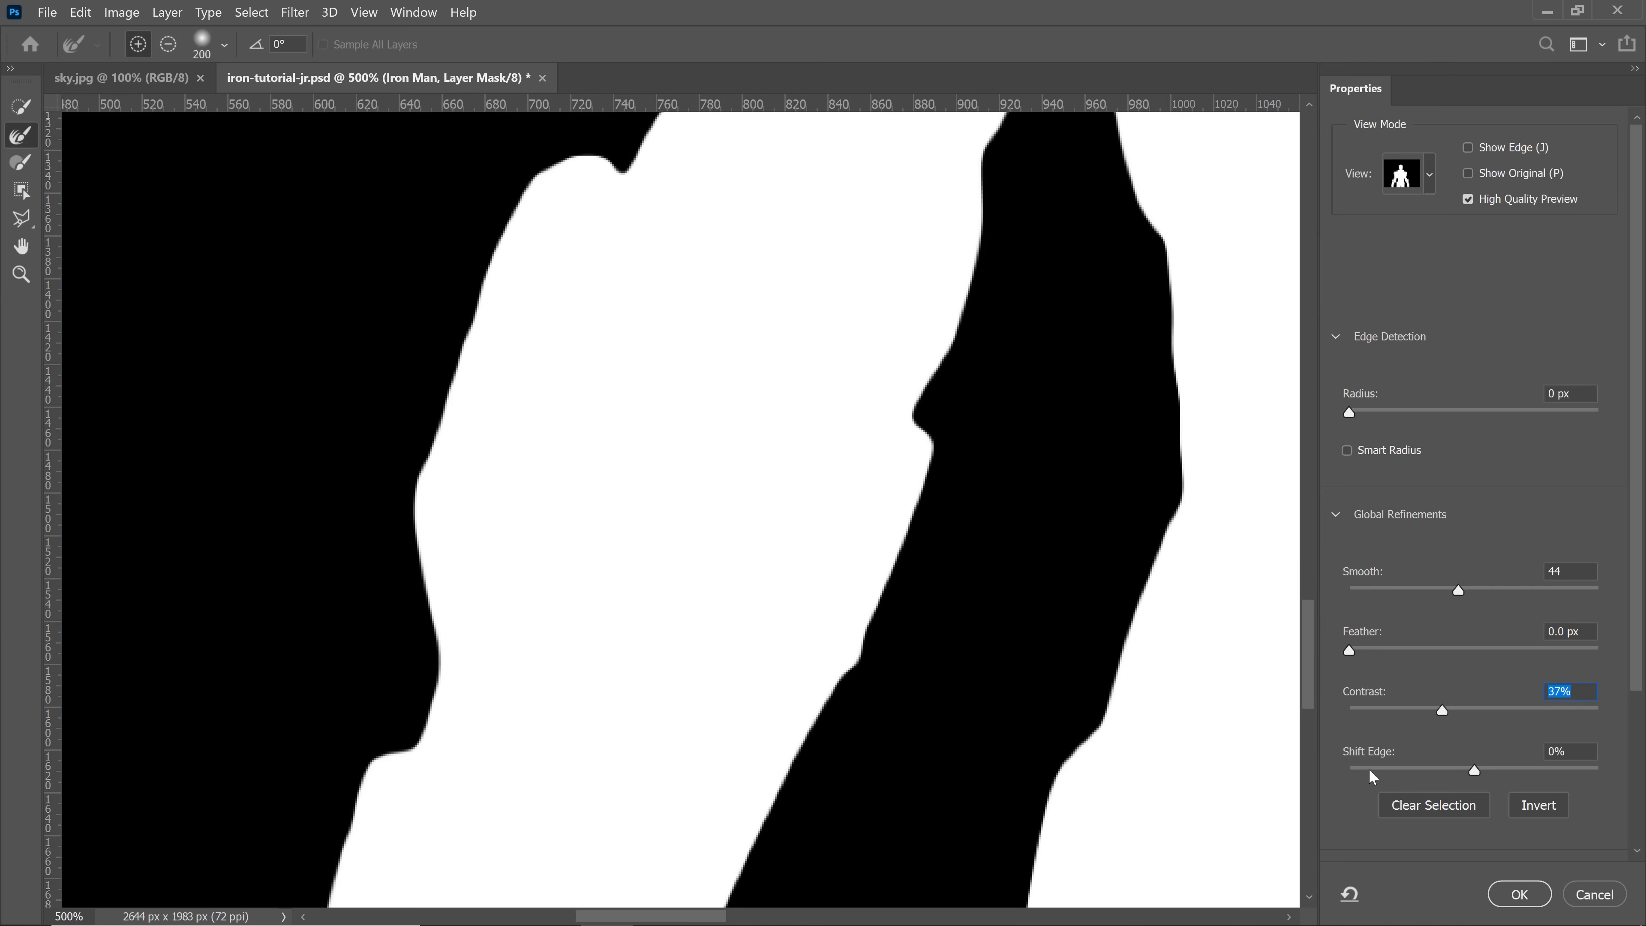
left_click(1514, 893)
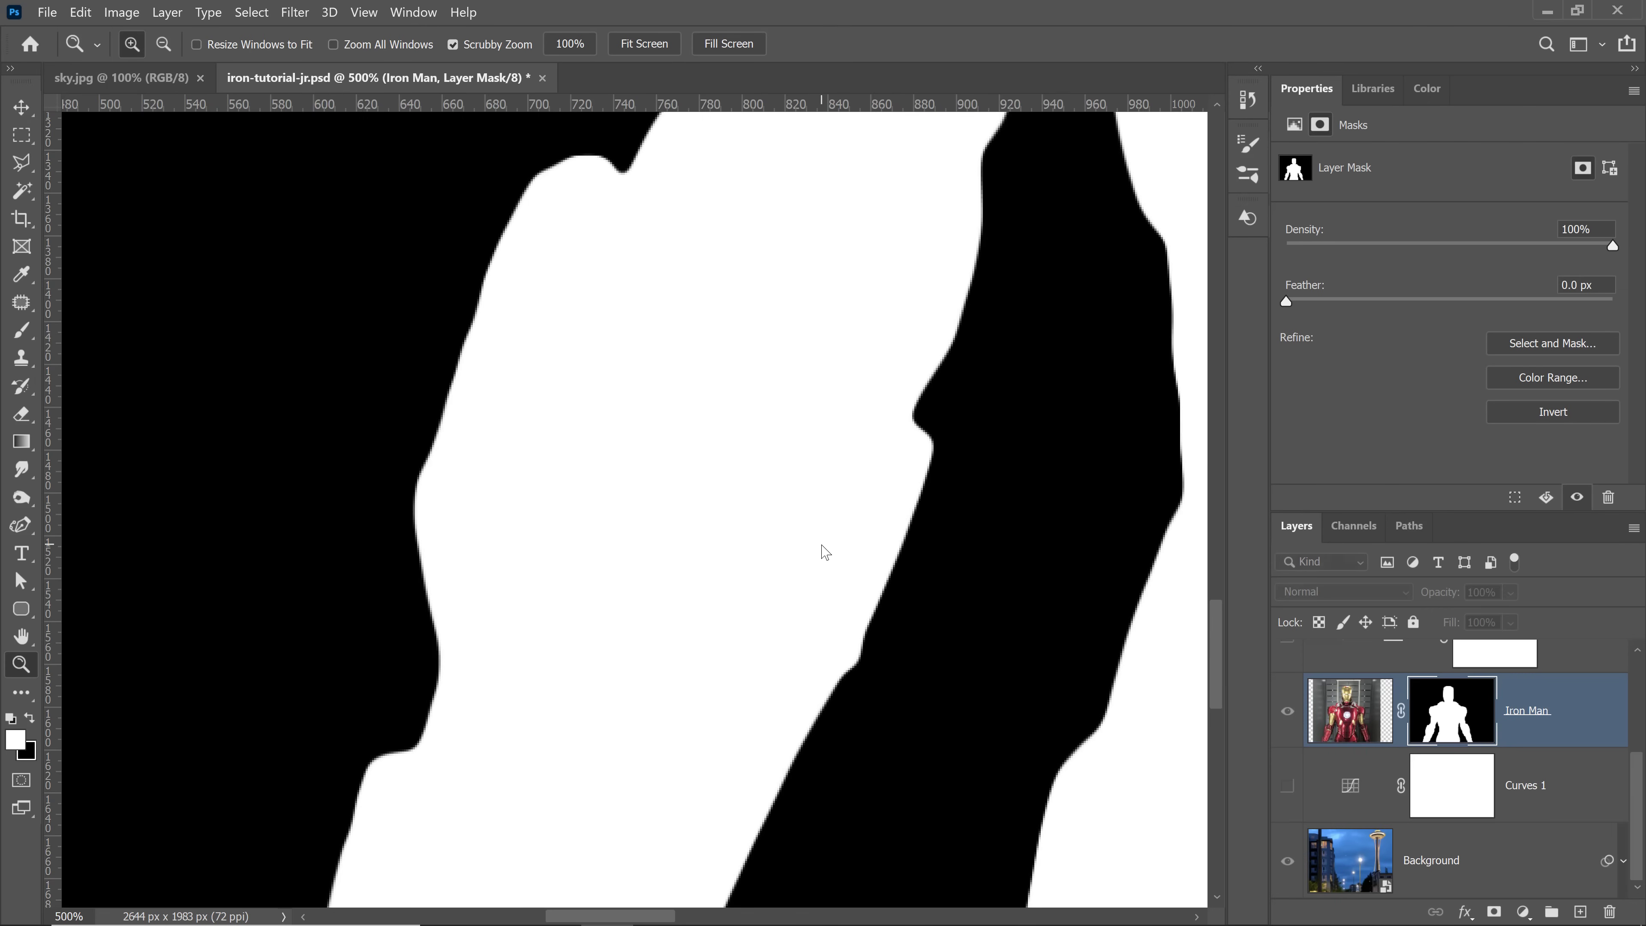
key("alt")
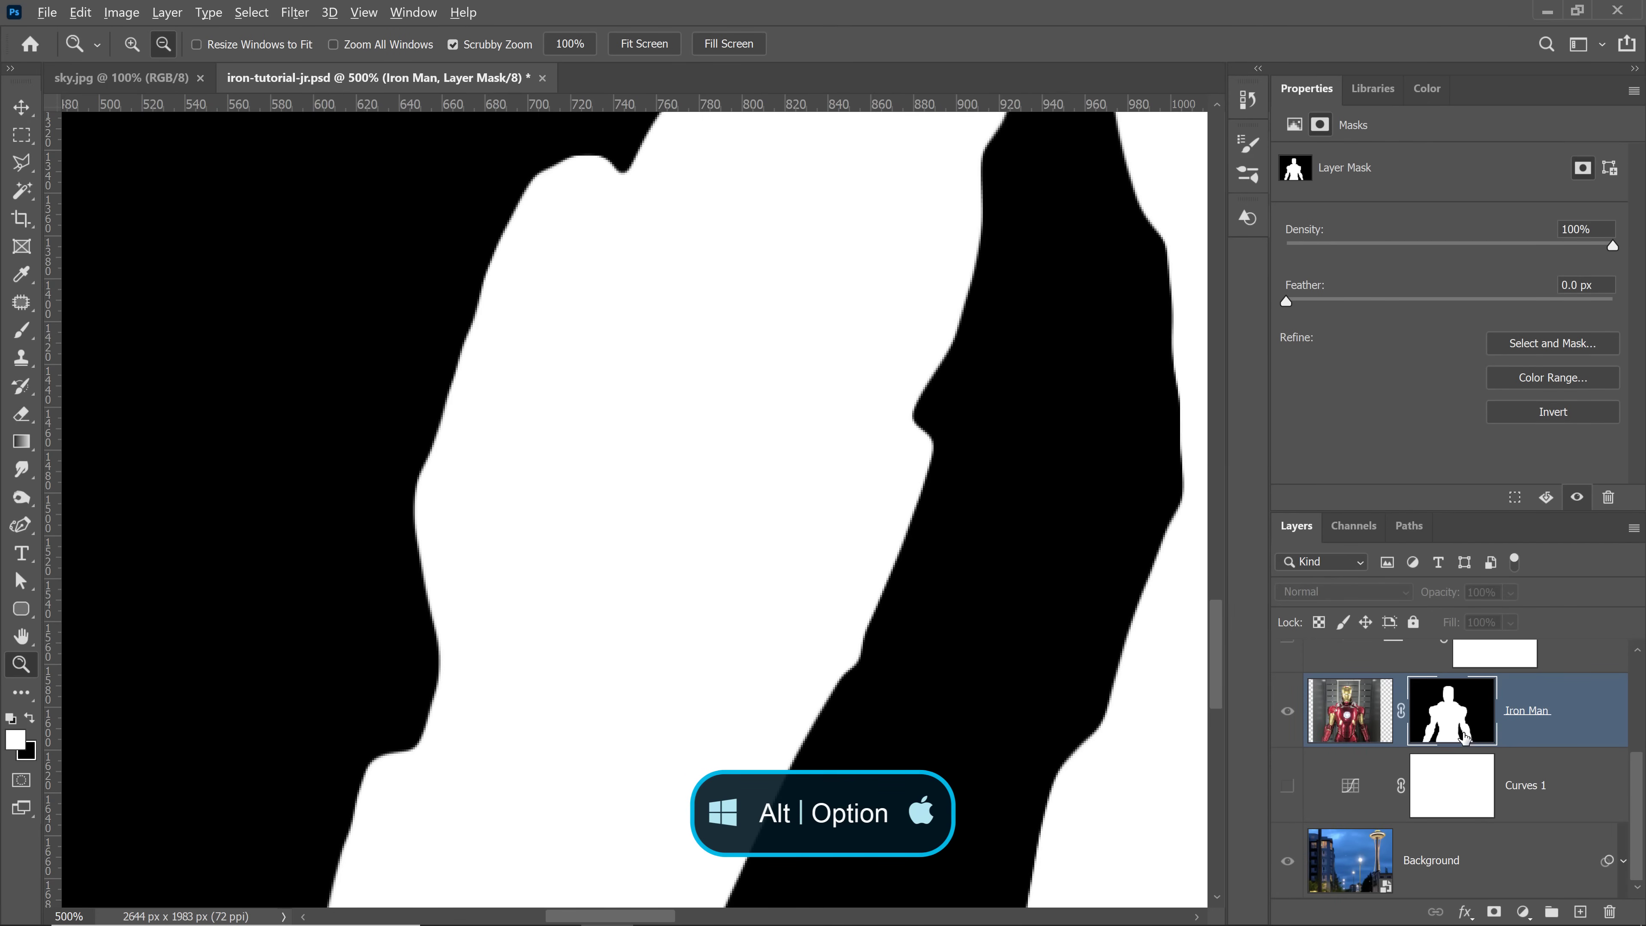
left_click(1455, 722, "alt")
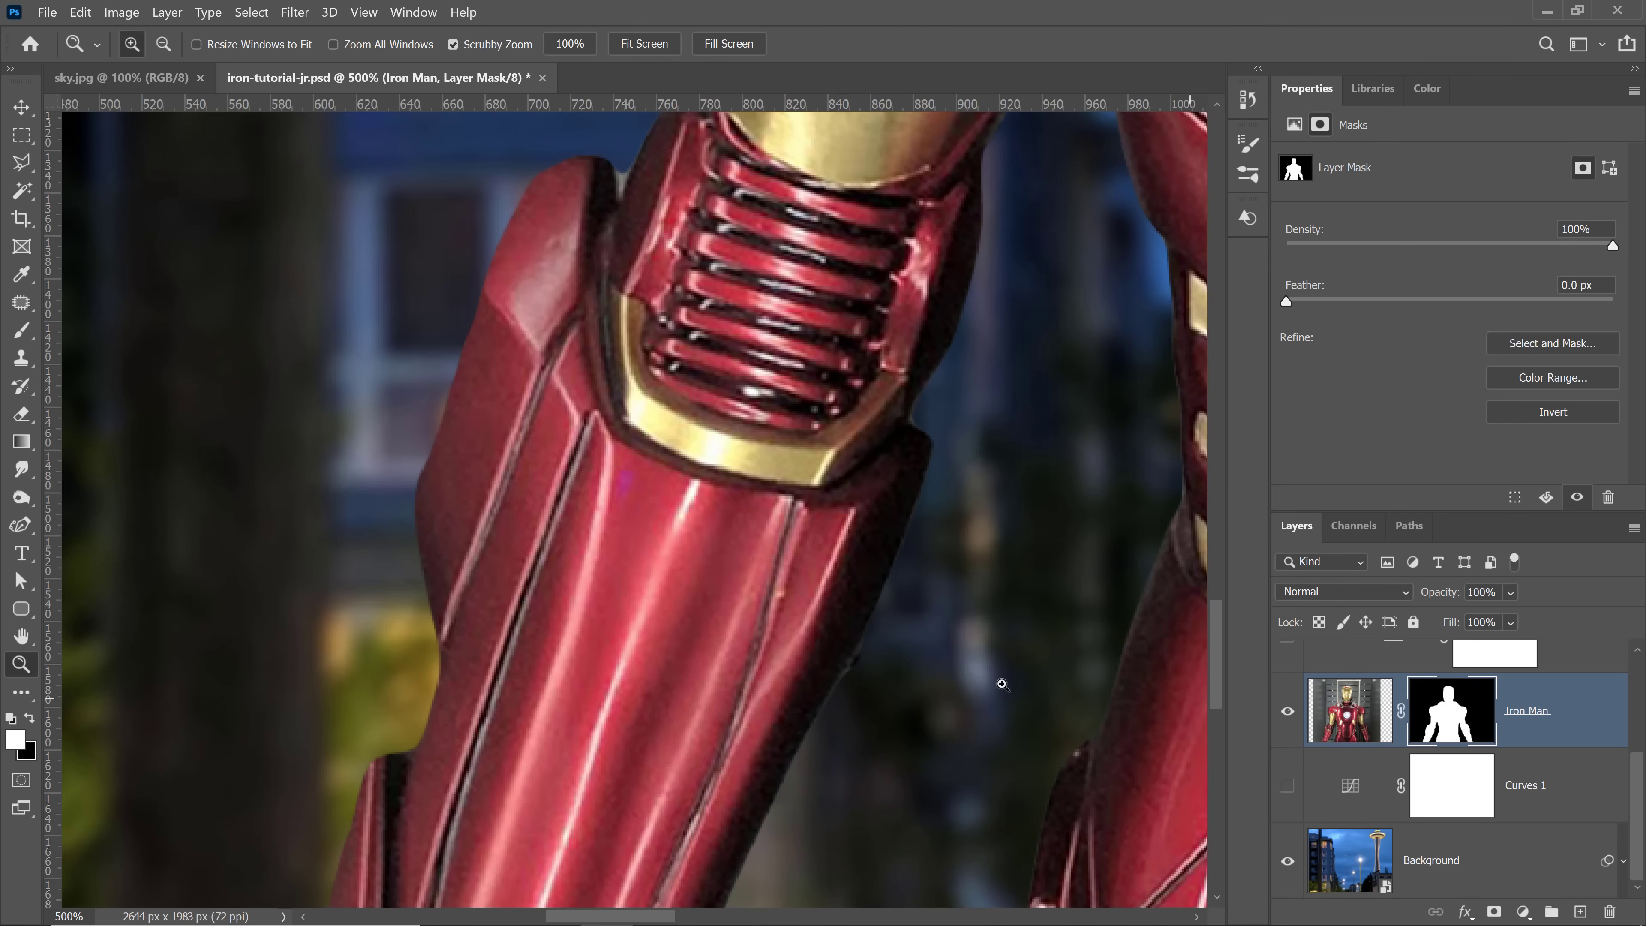
Step: Contract the Iron Man layer mask with the Minimum filter at a Radius of 2 pixels, preserving Squareness
scroll(713, 648, "down", 5)
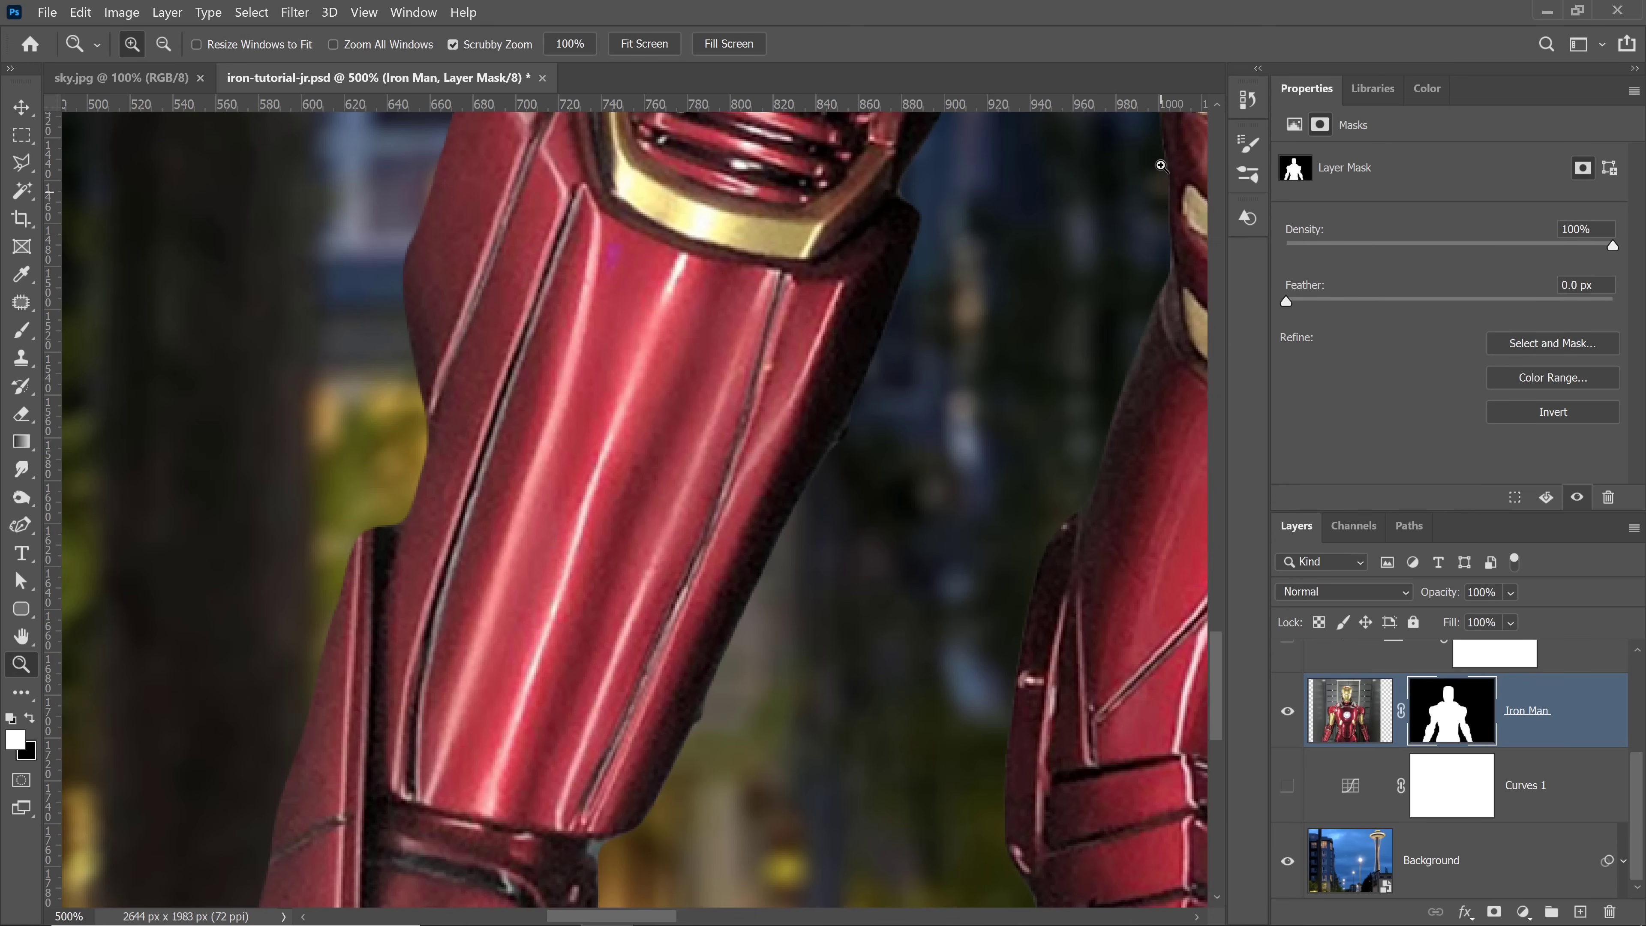
left_click_drag(1060, 346, 845, 574)
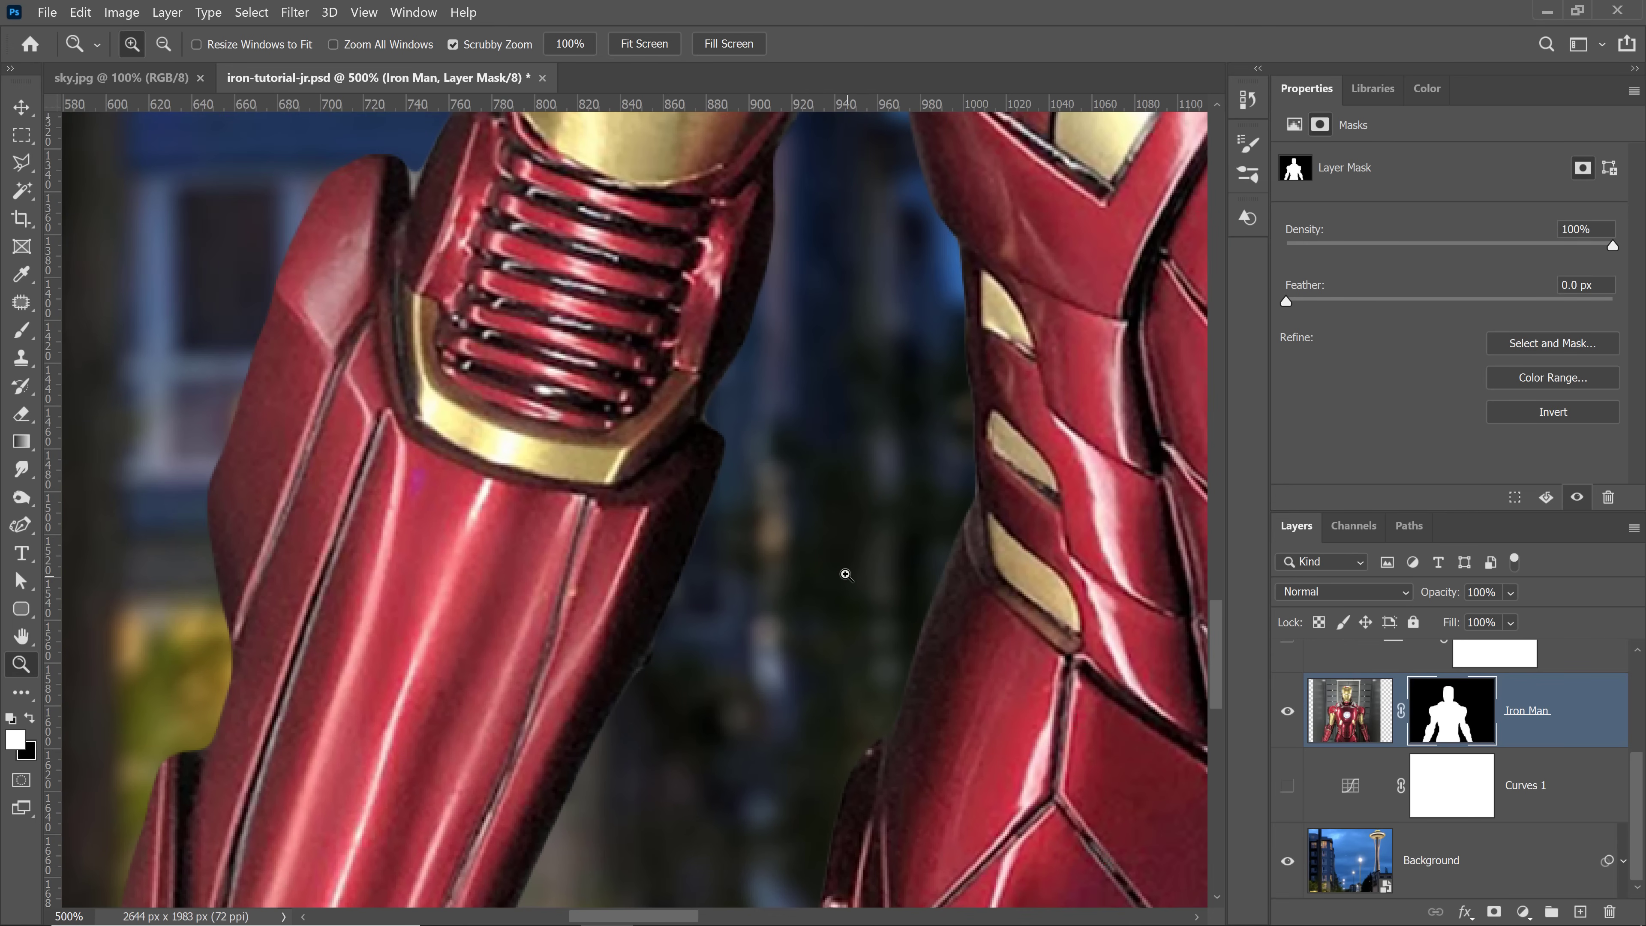
left_click(295, 11)
mouse_move(397, 410)
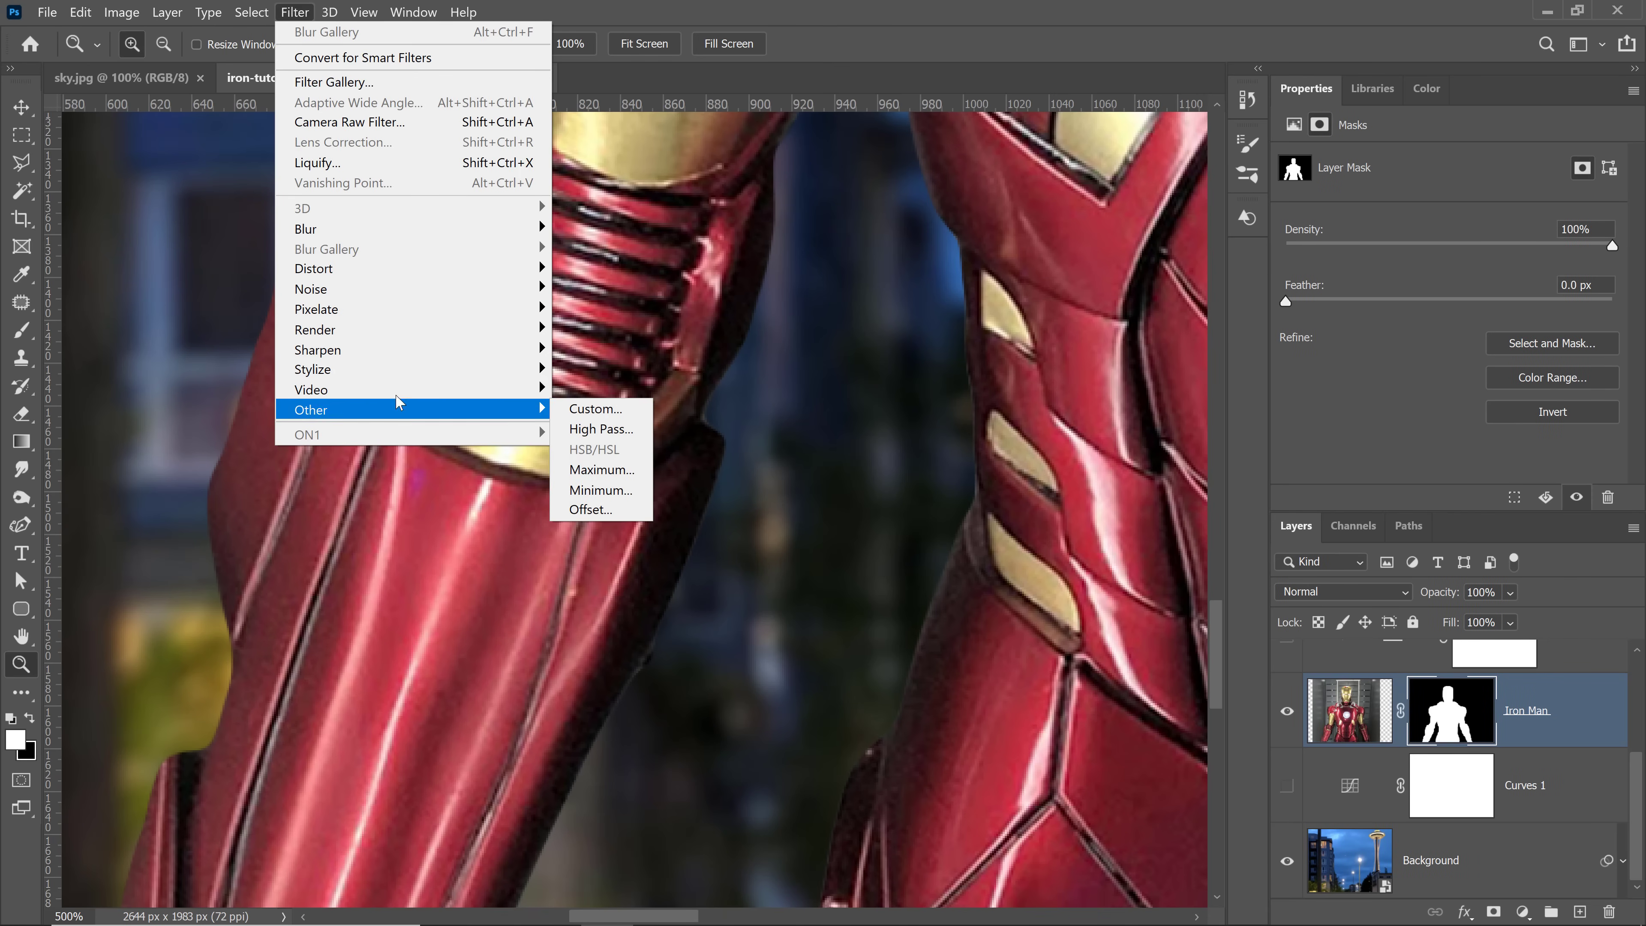
left_click(595, 490)
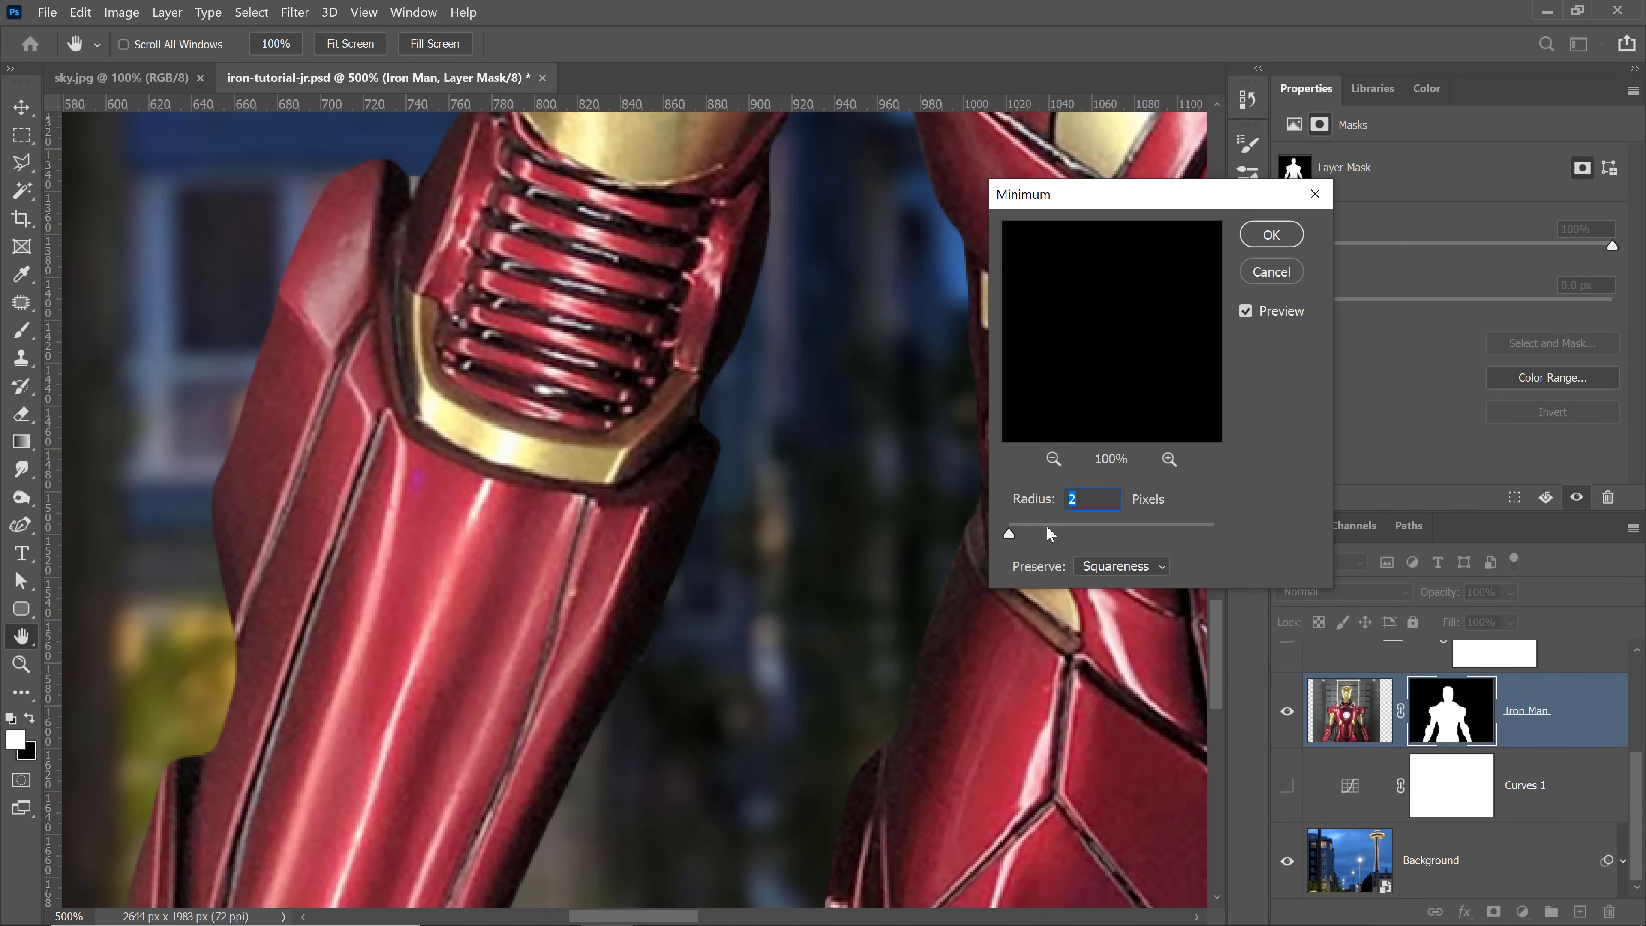
left_click_drag(1030, 531, 1049, 537)
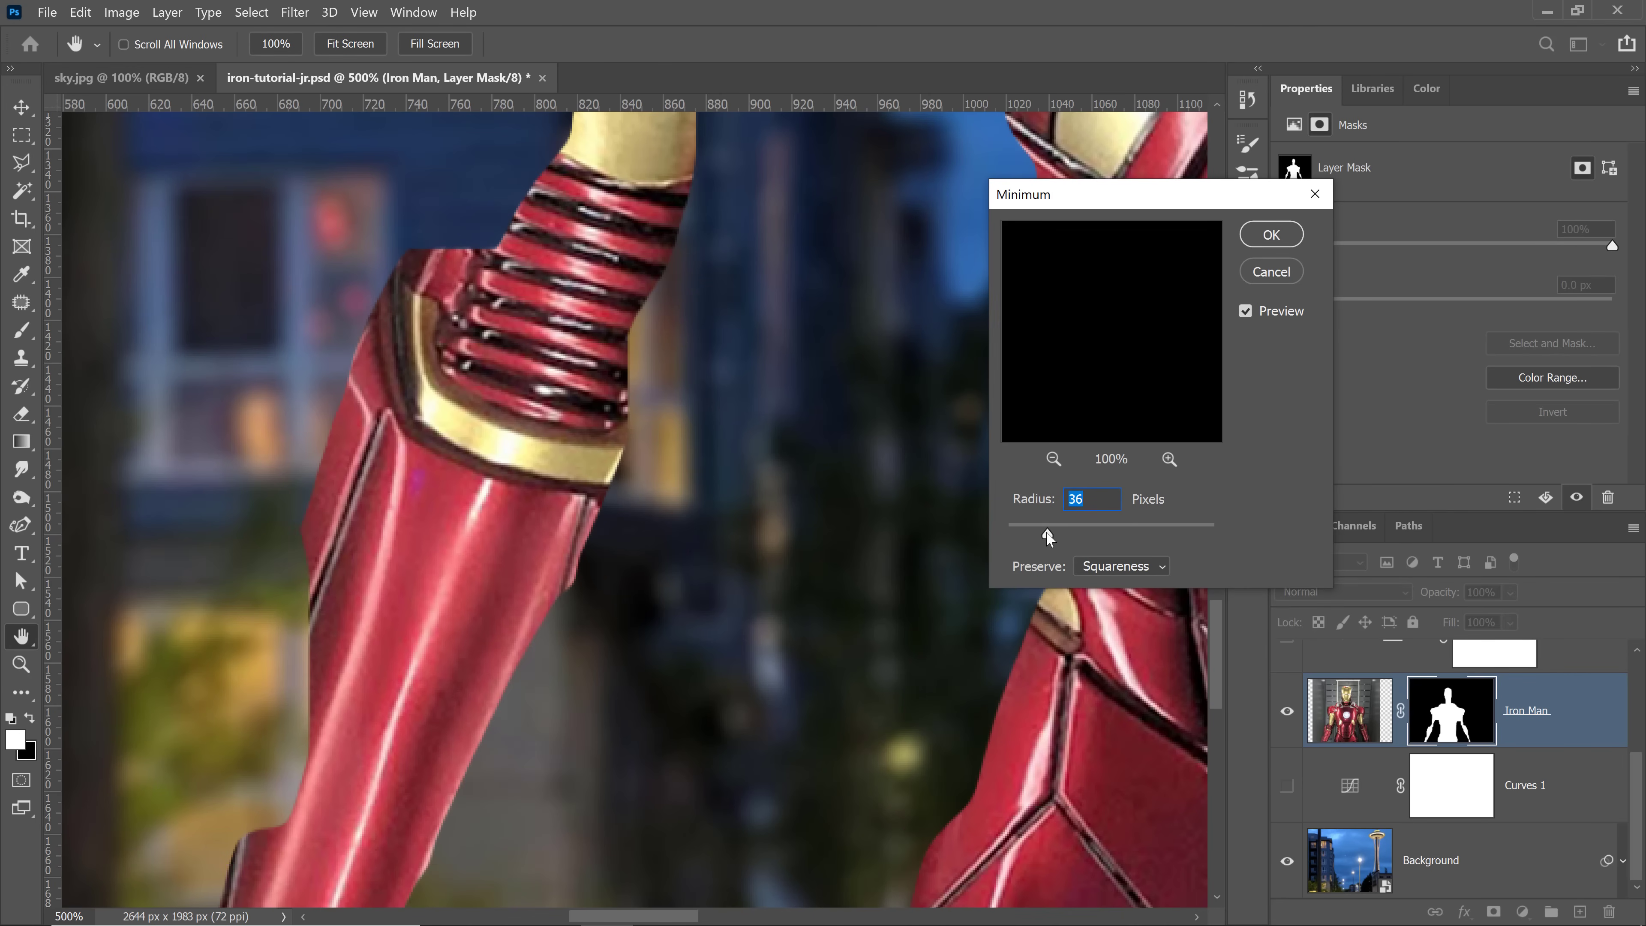
left_click_drag(1049, 535, 958, 533)
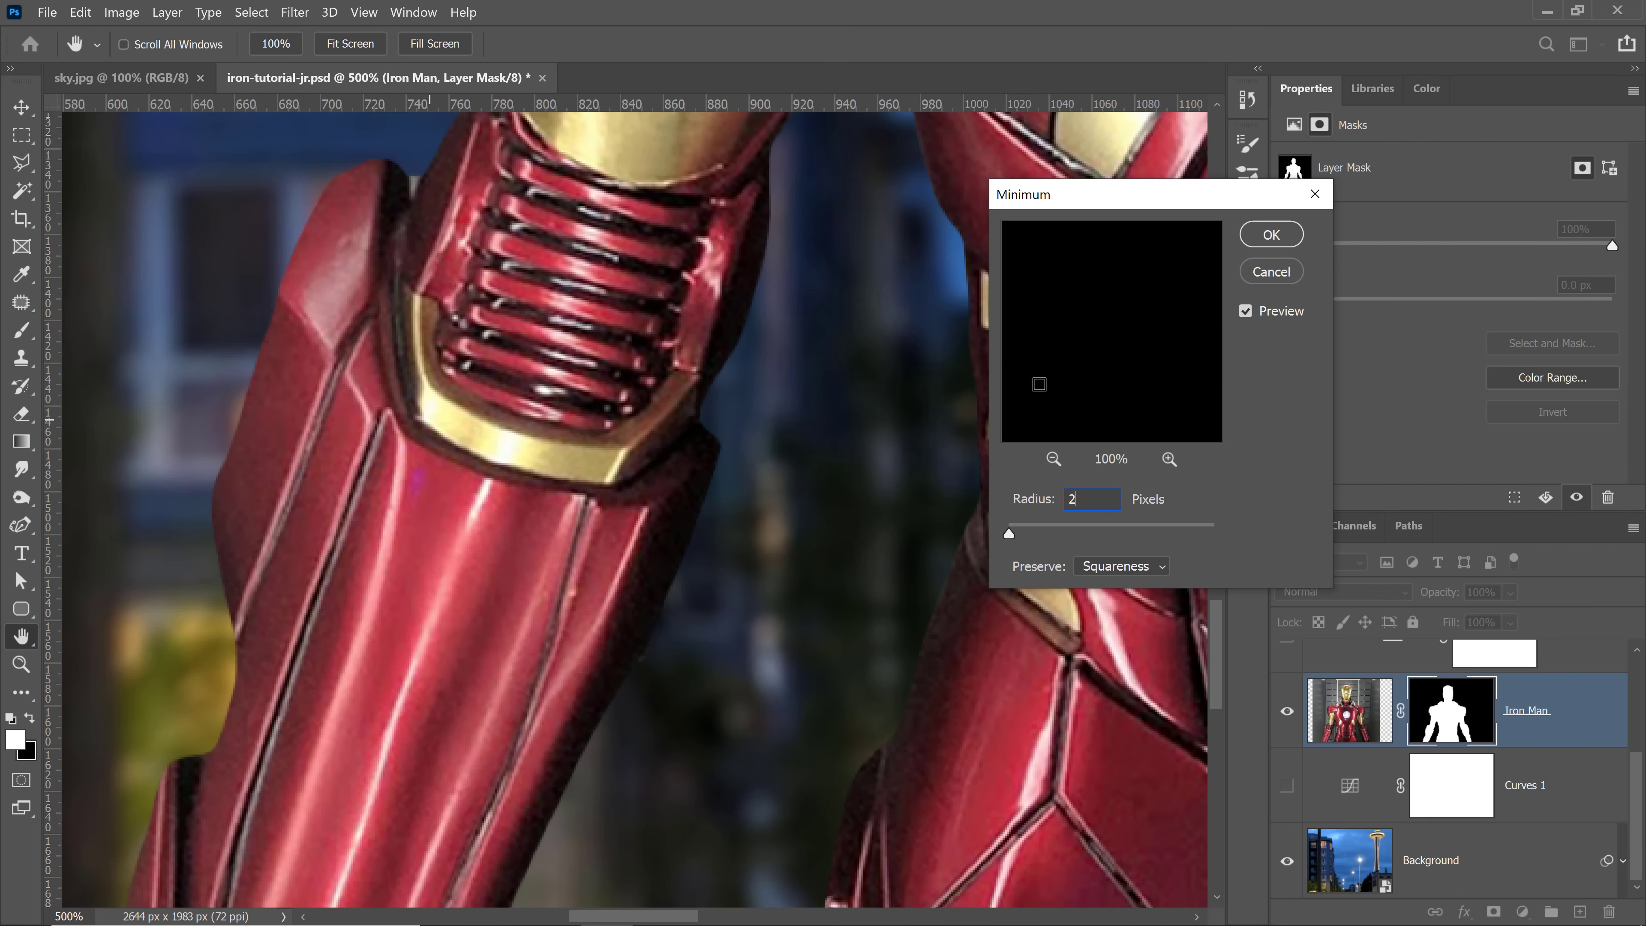
left_click(1282, 241)
left_click(1272, 235)
Step: Outline the leftover background between the helmet and Iron Man's left shoulder with the Polygonal Lasso, fill it with black on the mask, and deselect
double_click(16, 646)
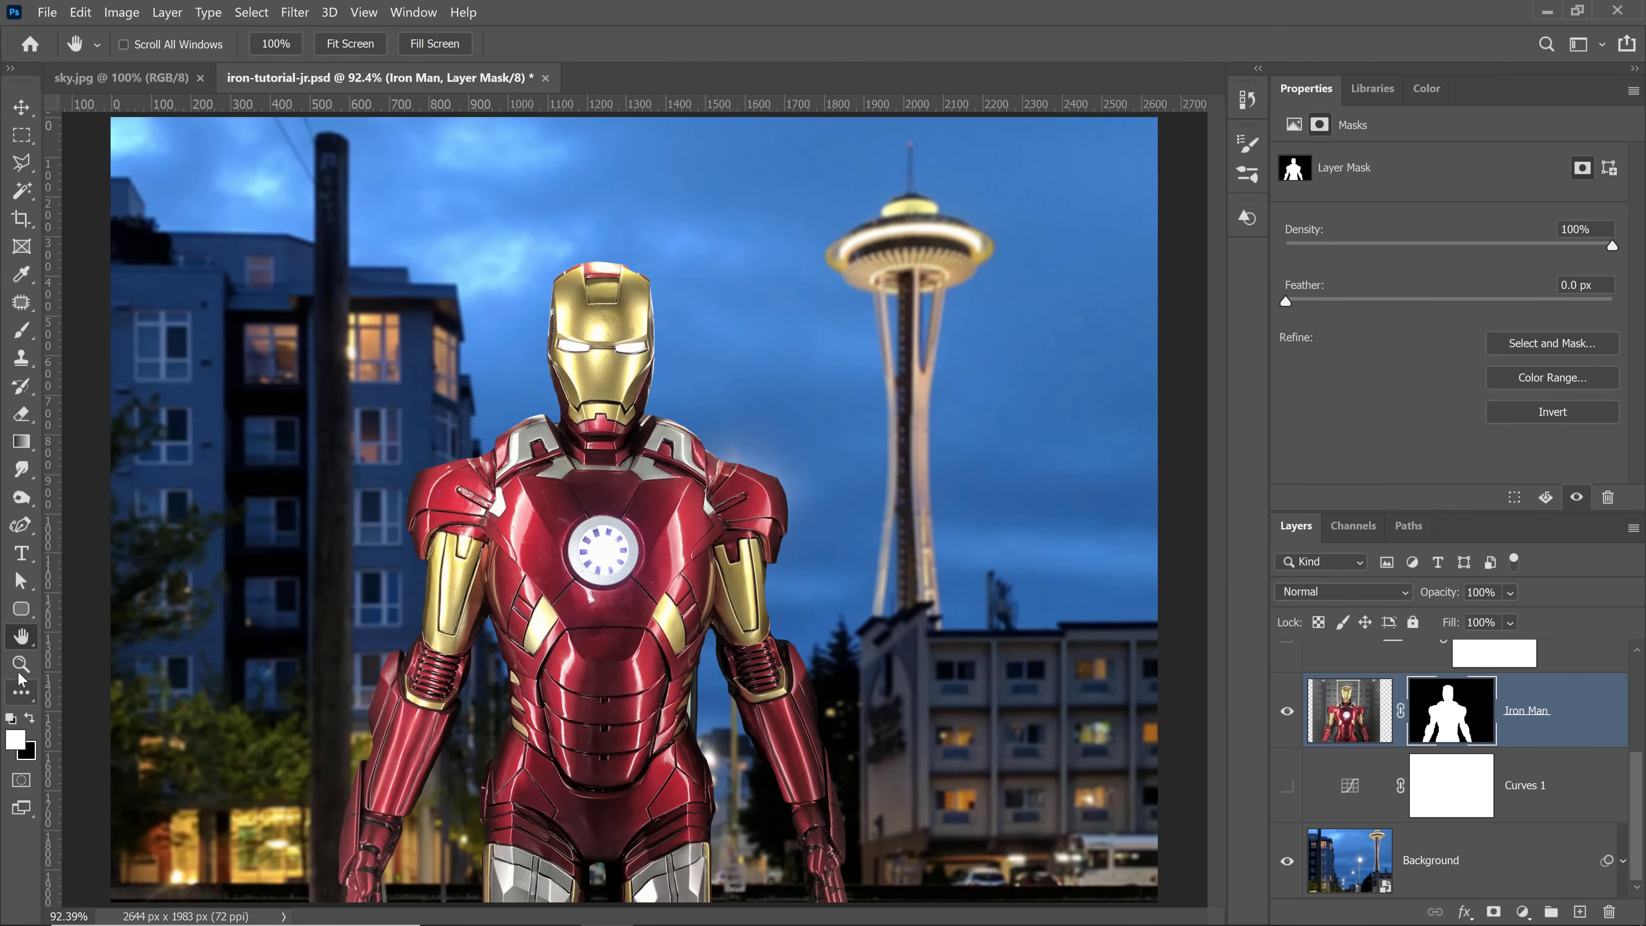
left_click(22, 663)
left_click_drag(641, 391, 642, 512)
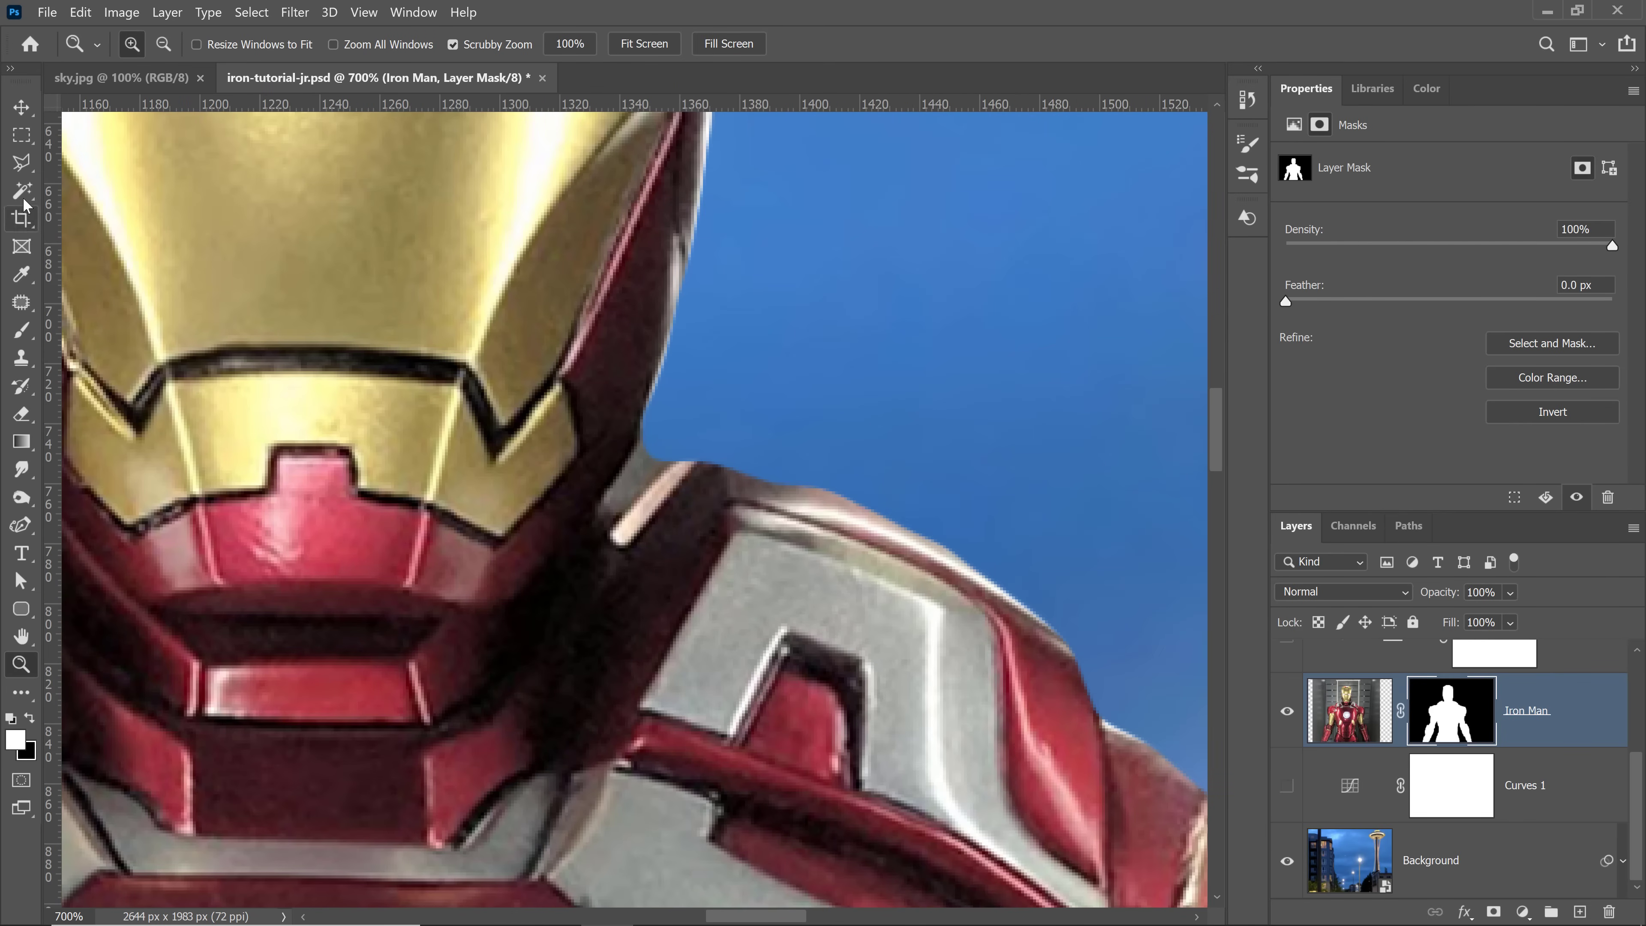
left_click(30, 162)
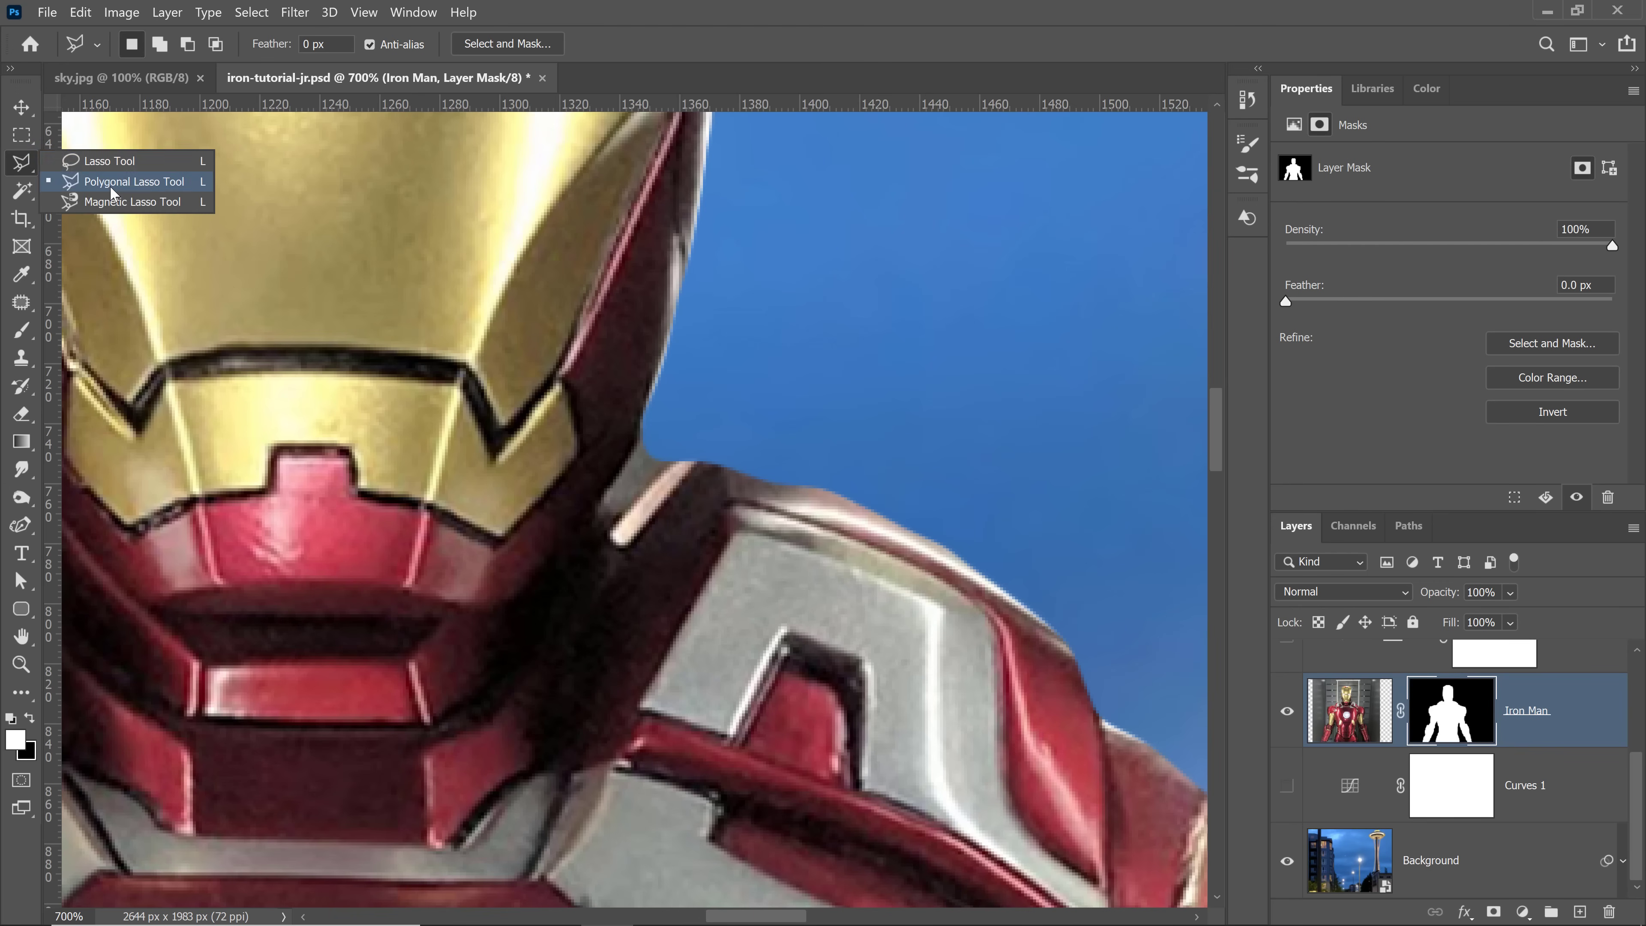
left_click(109, 184)
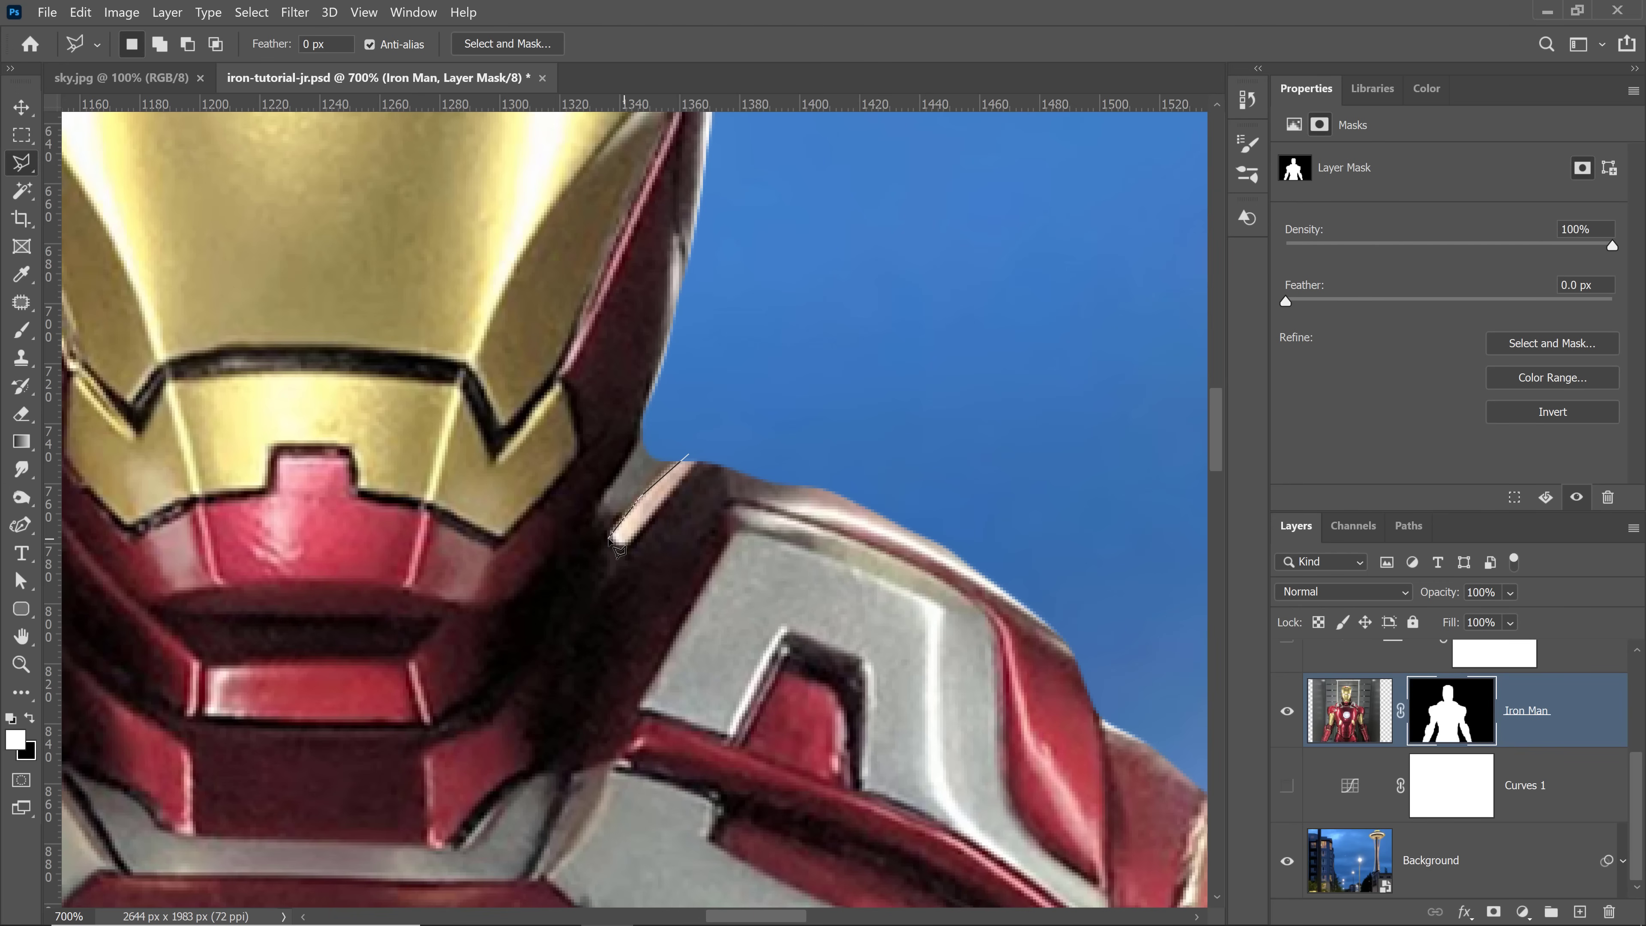
left_click(656, 407)
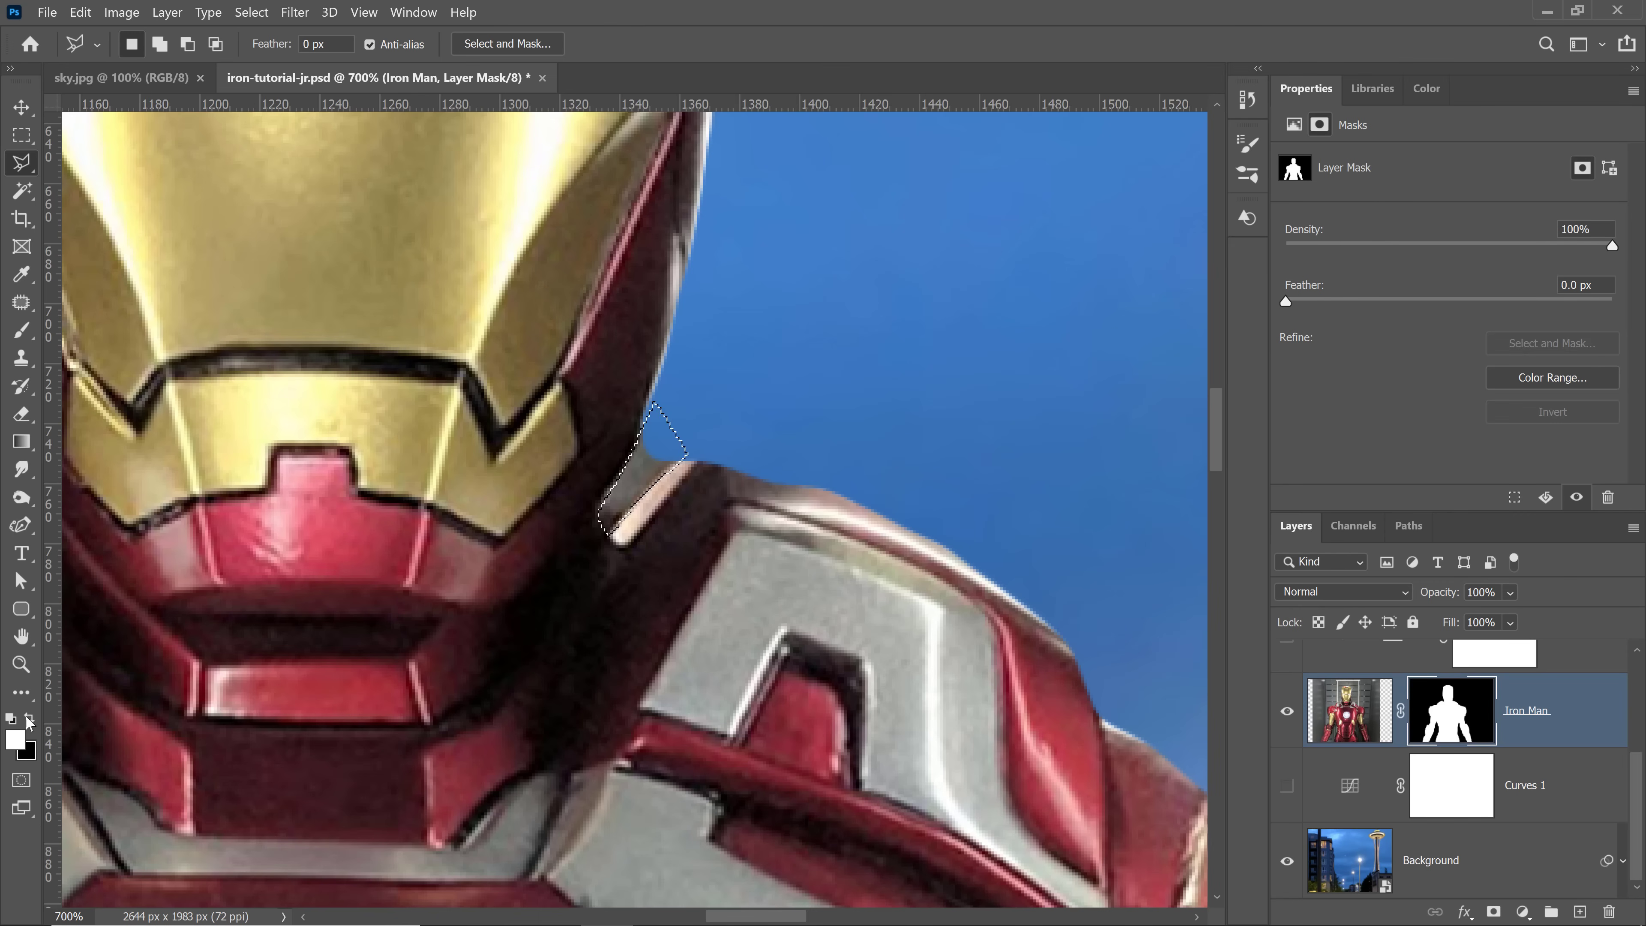
left_click(29, 718)
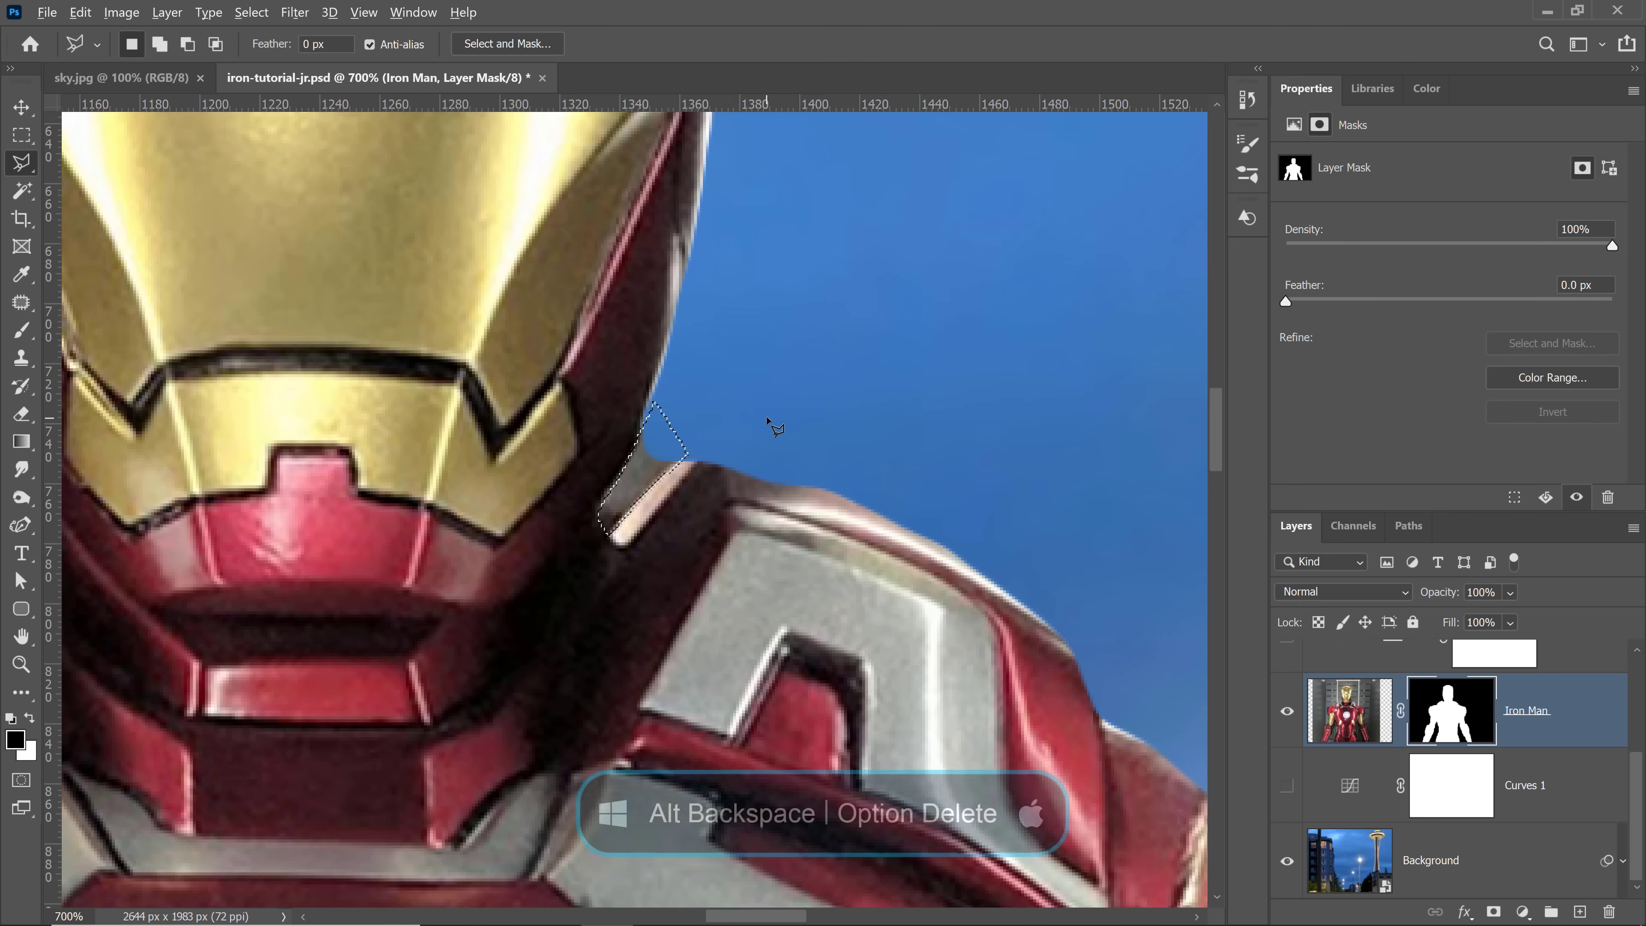
key("alt+BackSpace")
key("ctrl+d")
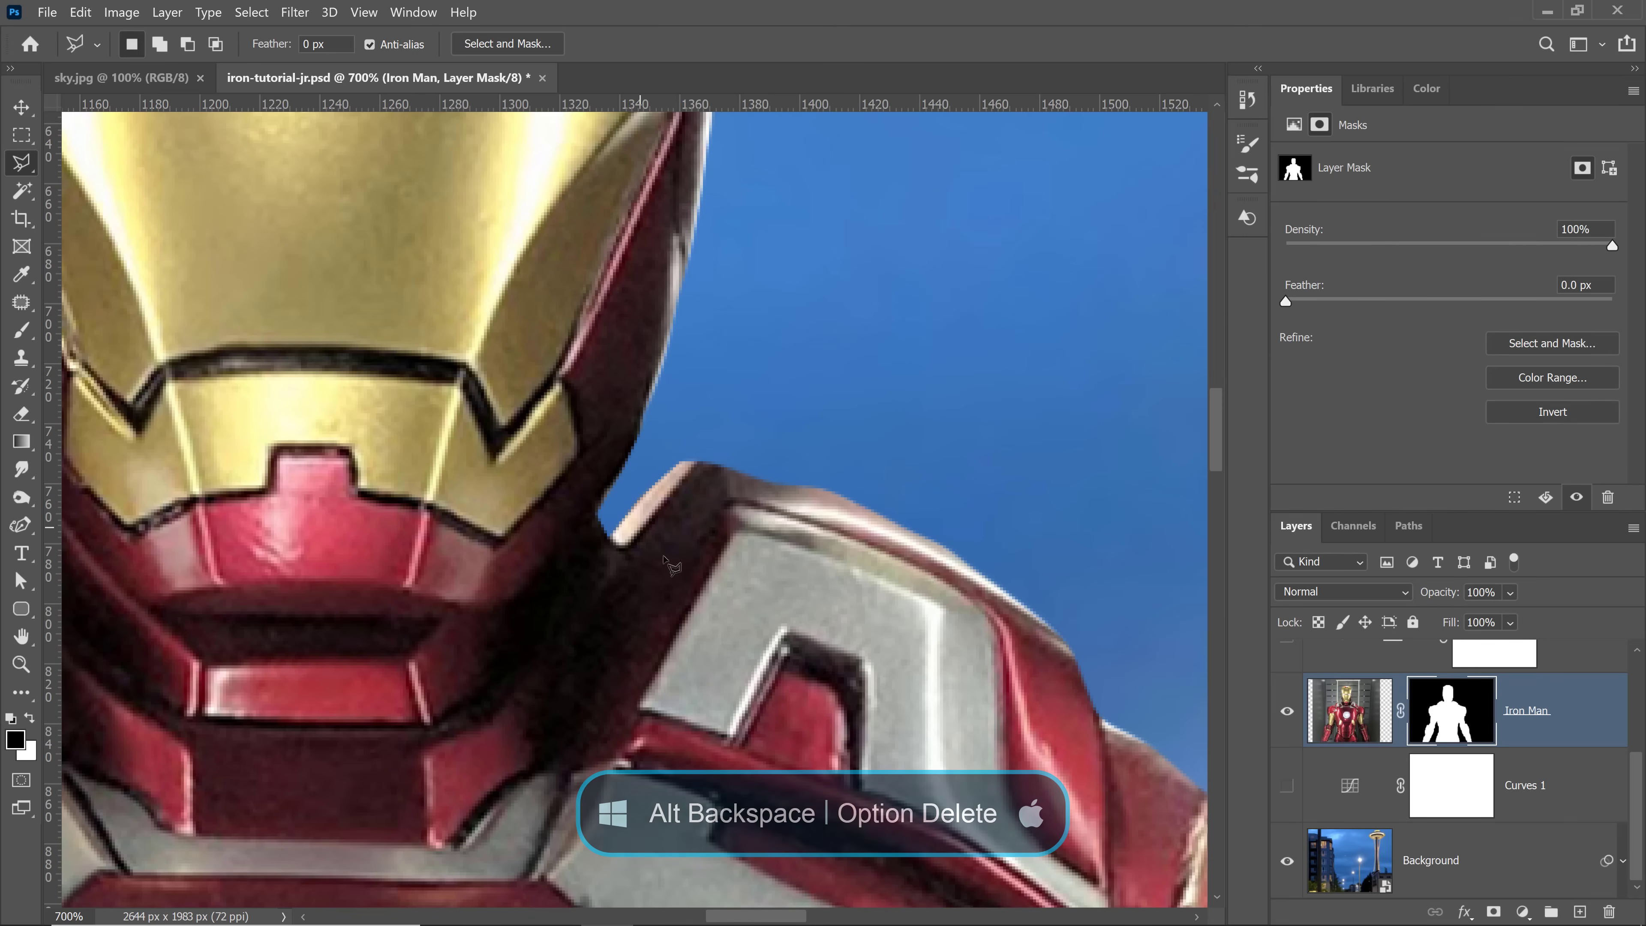
Step: Disable the Iron Man layer mask and outline the missing outer edge of Iron Man's gold left upper arm with the Polygonal Lasso
left_click_drag(809, 653, 620, 557)
left_click_drag(947, 759, 408, 484)
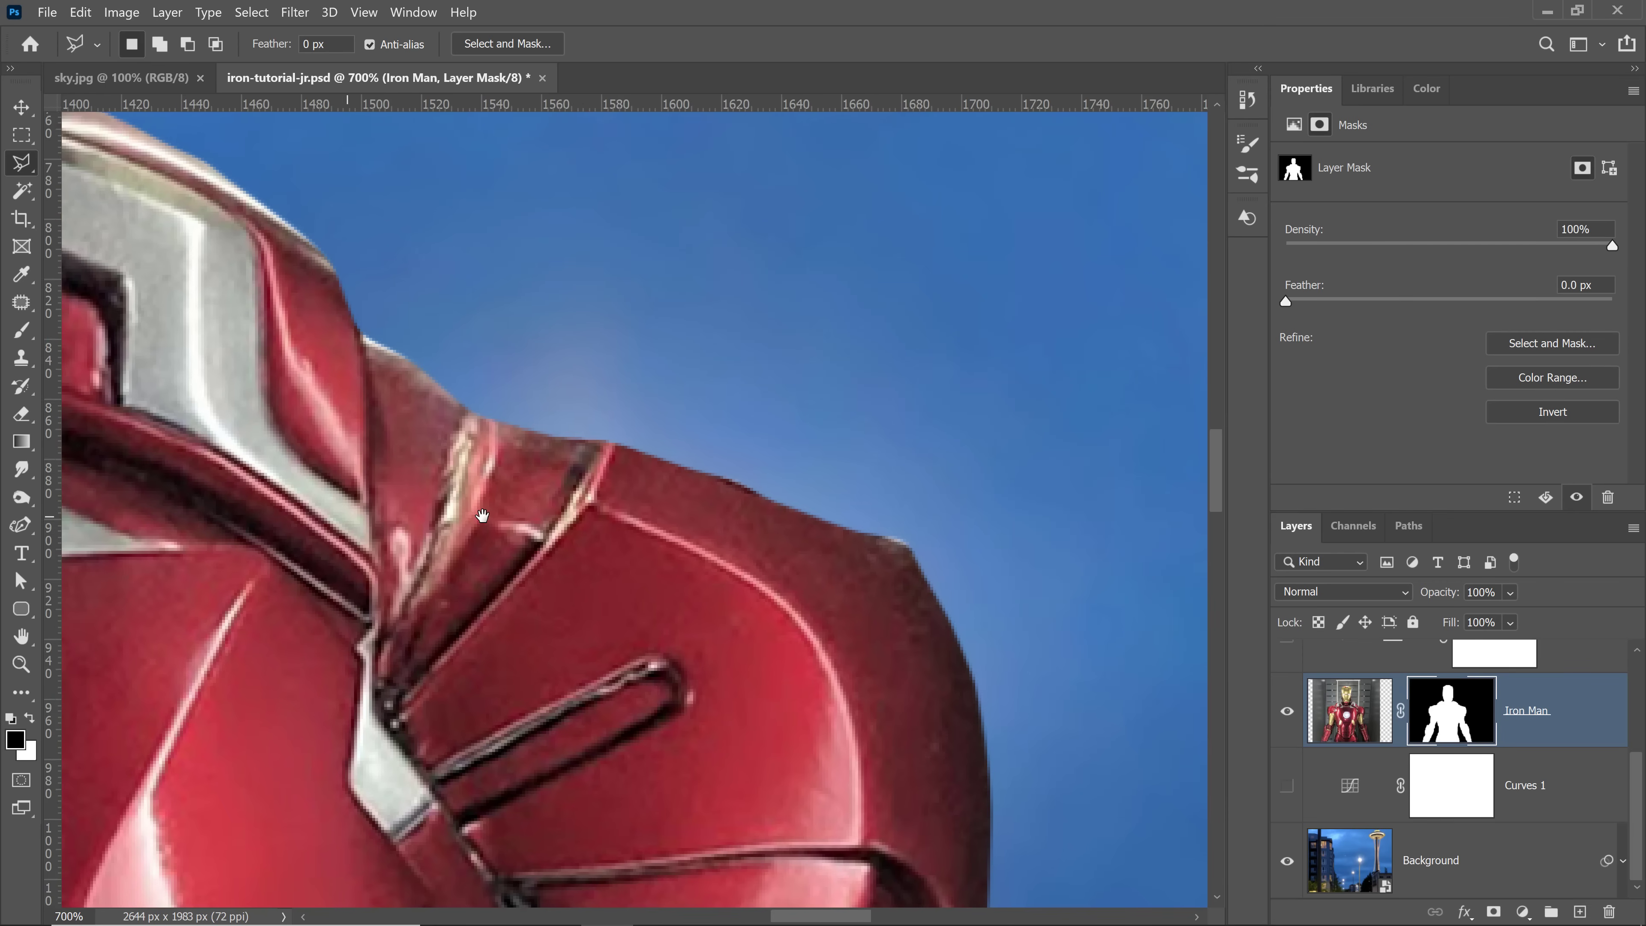
left_click_drag(757, 544, 556, 363)
left_click_drag(793, 646, 724, 585)
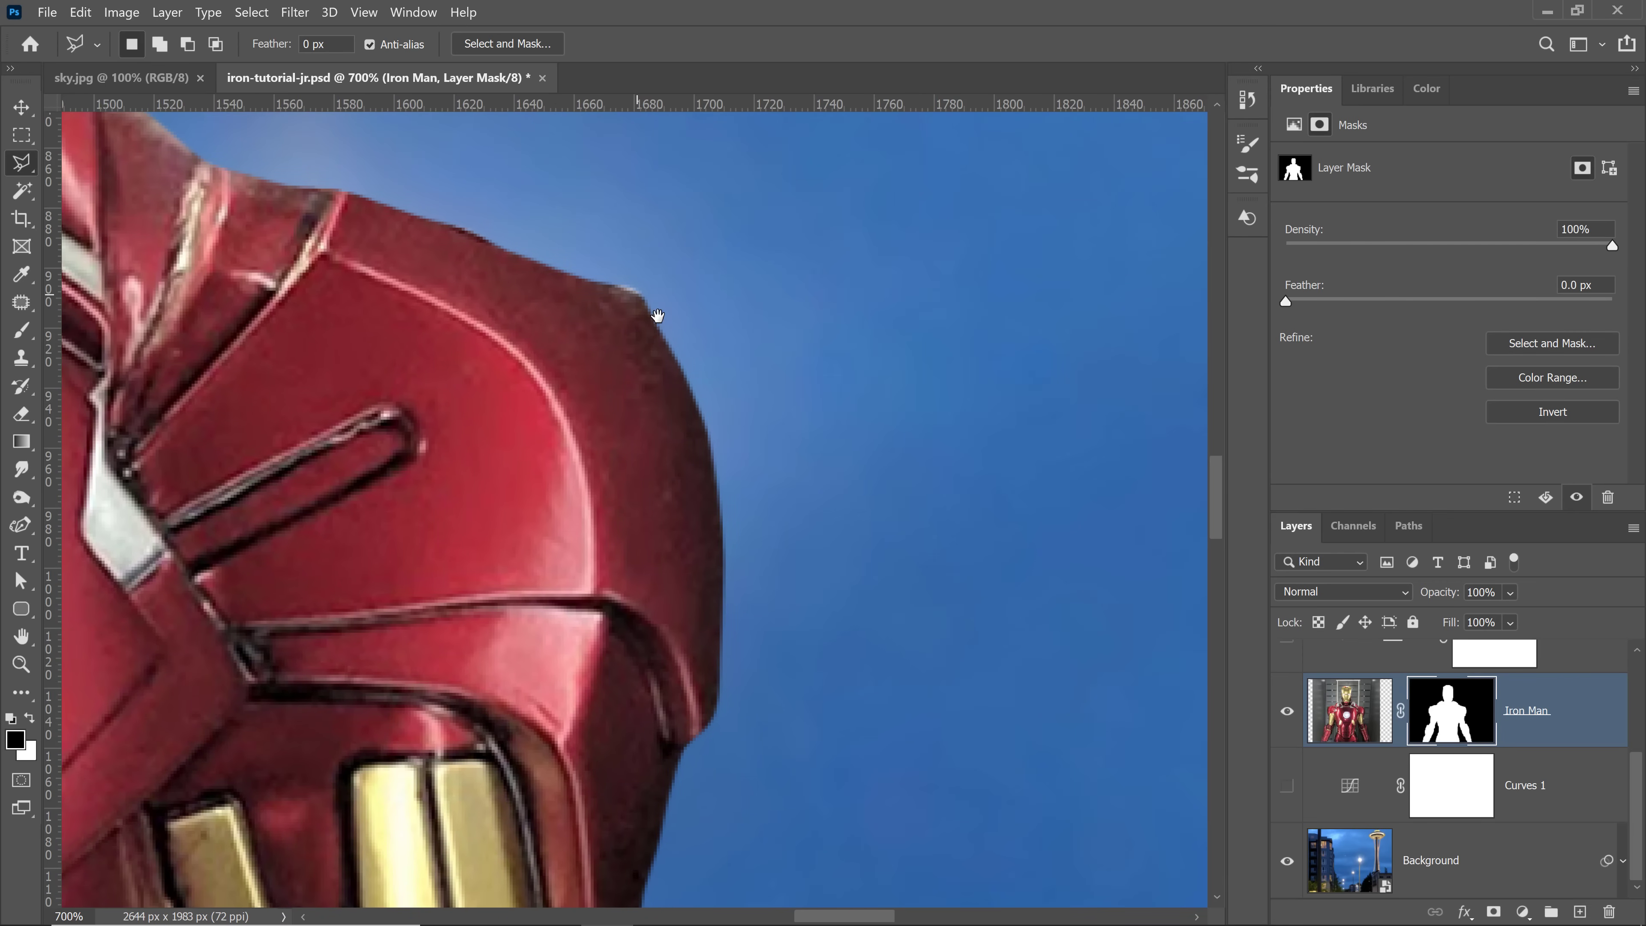
left_click_drag(574, 818, 609, 218)
left_click_drag(623, 524, 651, 471)
left_click_drag(639, 605, 661, 516)
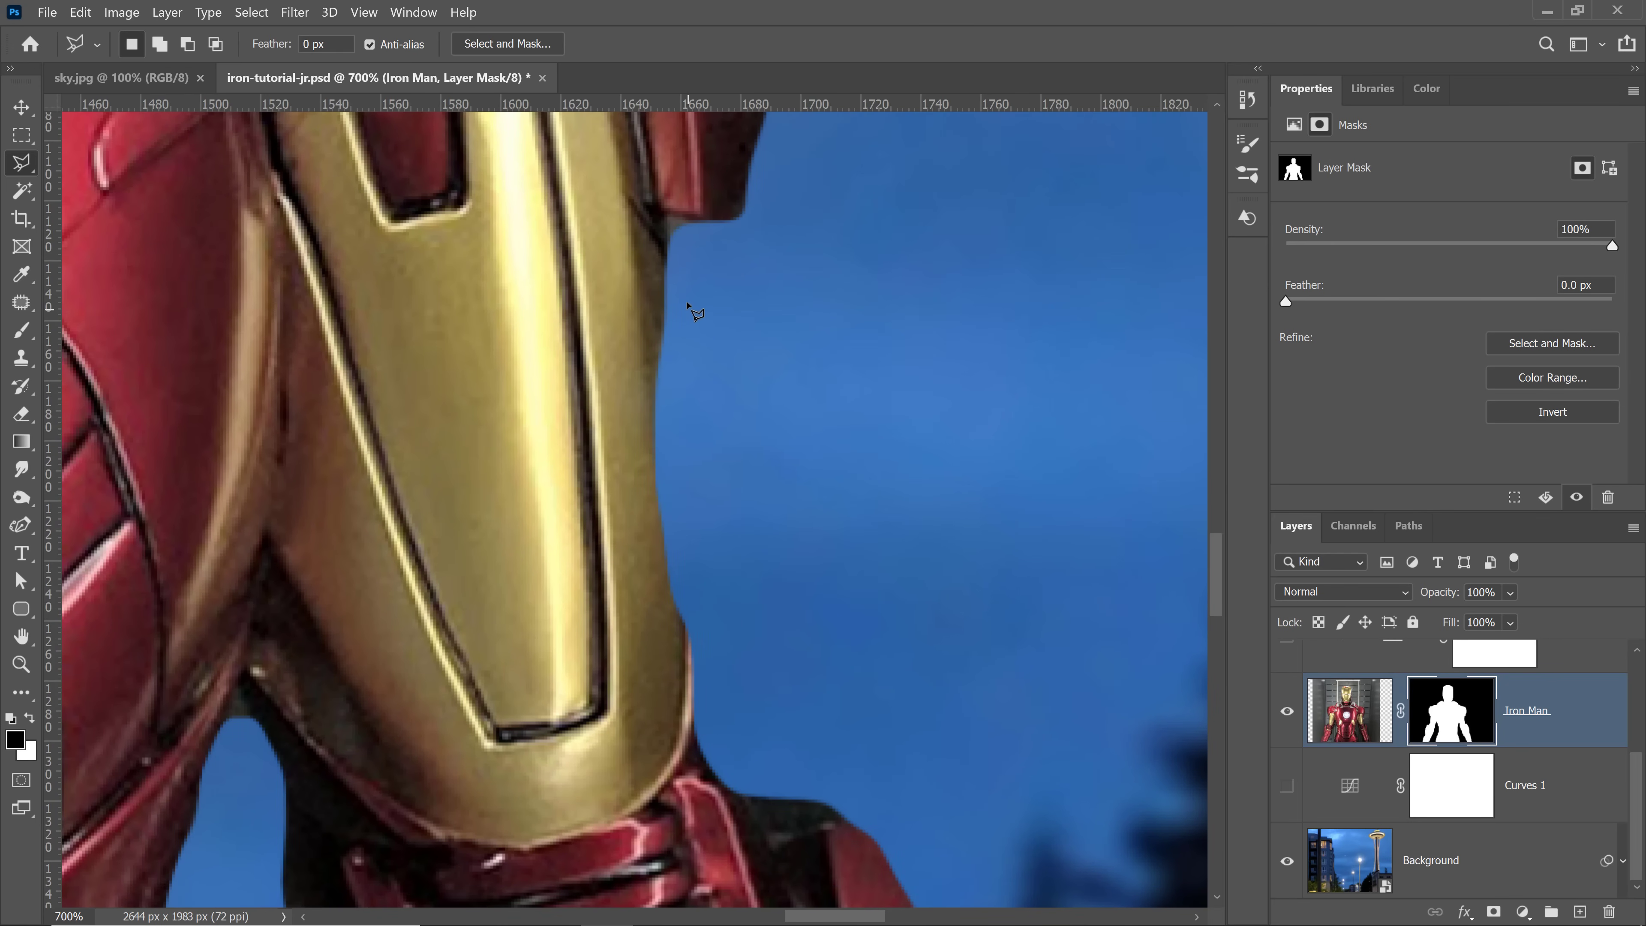
left_click(1451, 718, "shift")
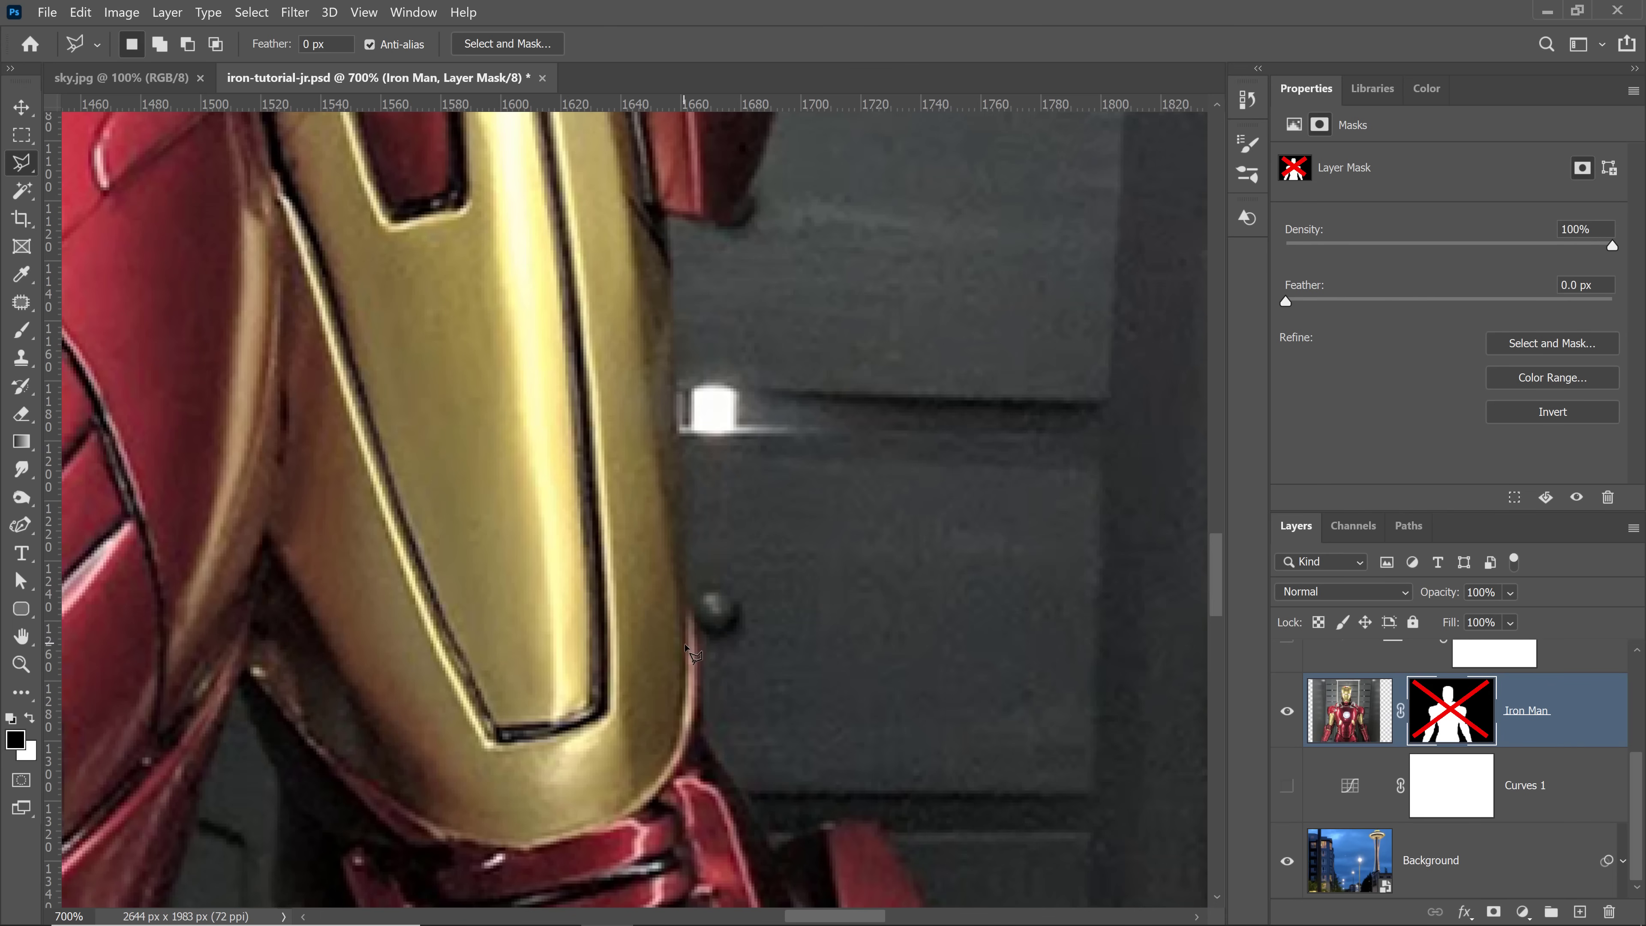
left_click(688, 599)
left_click(683, 429)
left_click(671, 247)
left_click(652, 189)
left_click(609, 206)
left_click(495, 383)
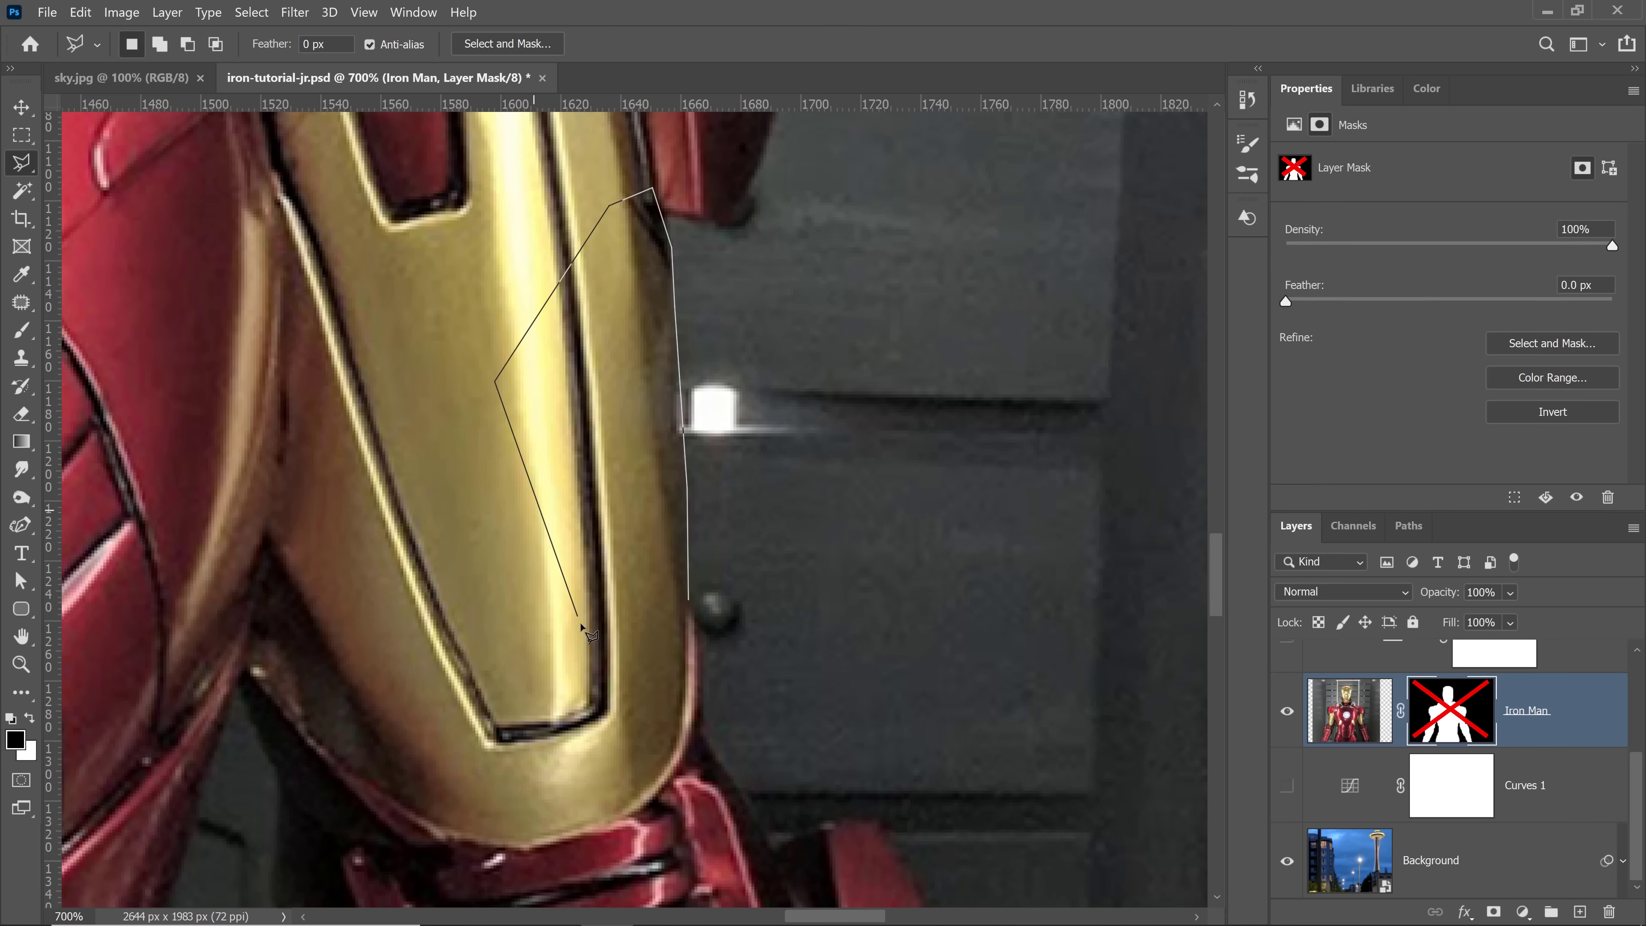
left_click(587, 640)
left_click(652, 686)
left_click(688, 600)
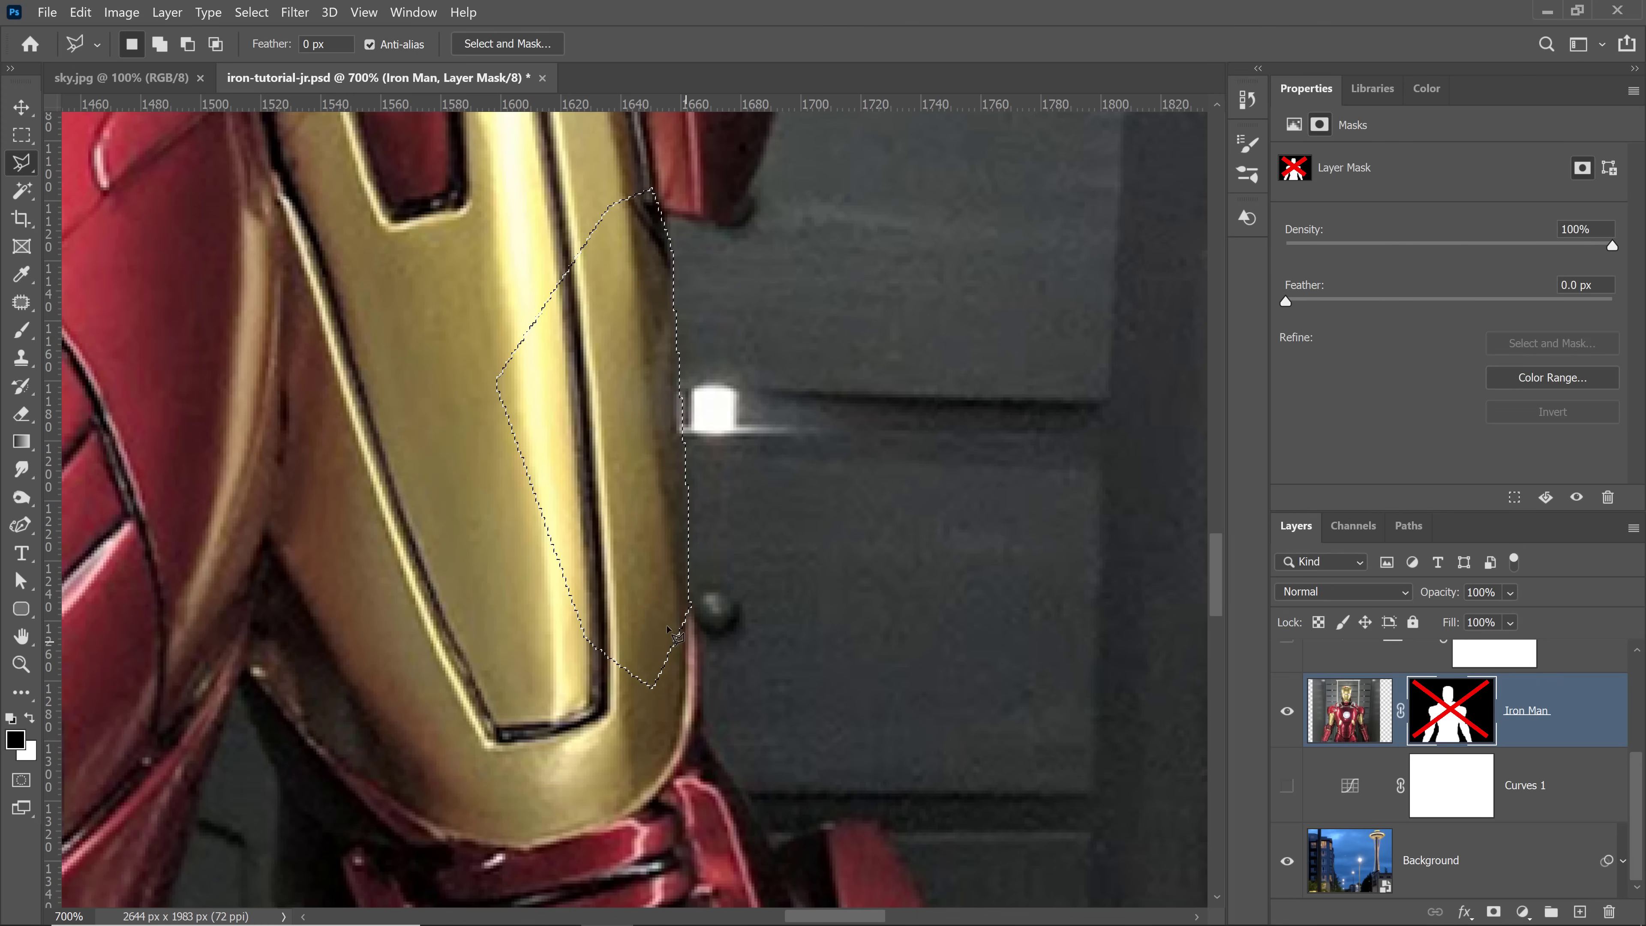
Step: Re-enable the Iron Man layer mask, fill the arm selection with white on it, deselect, and fit the whole image in view
left_click(1452, 710, "shift")
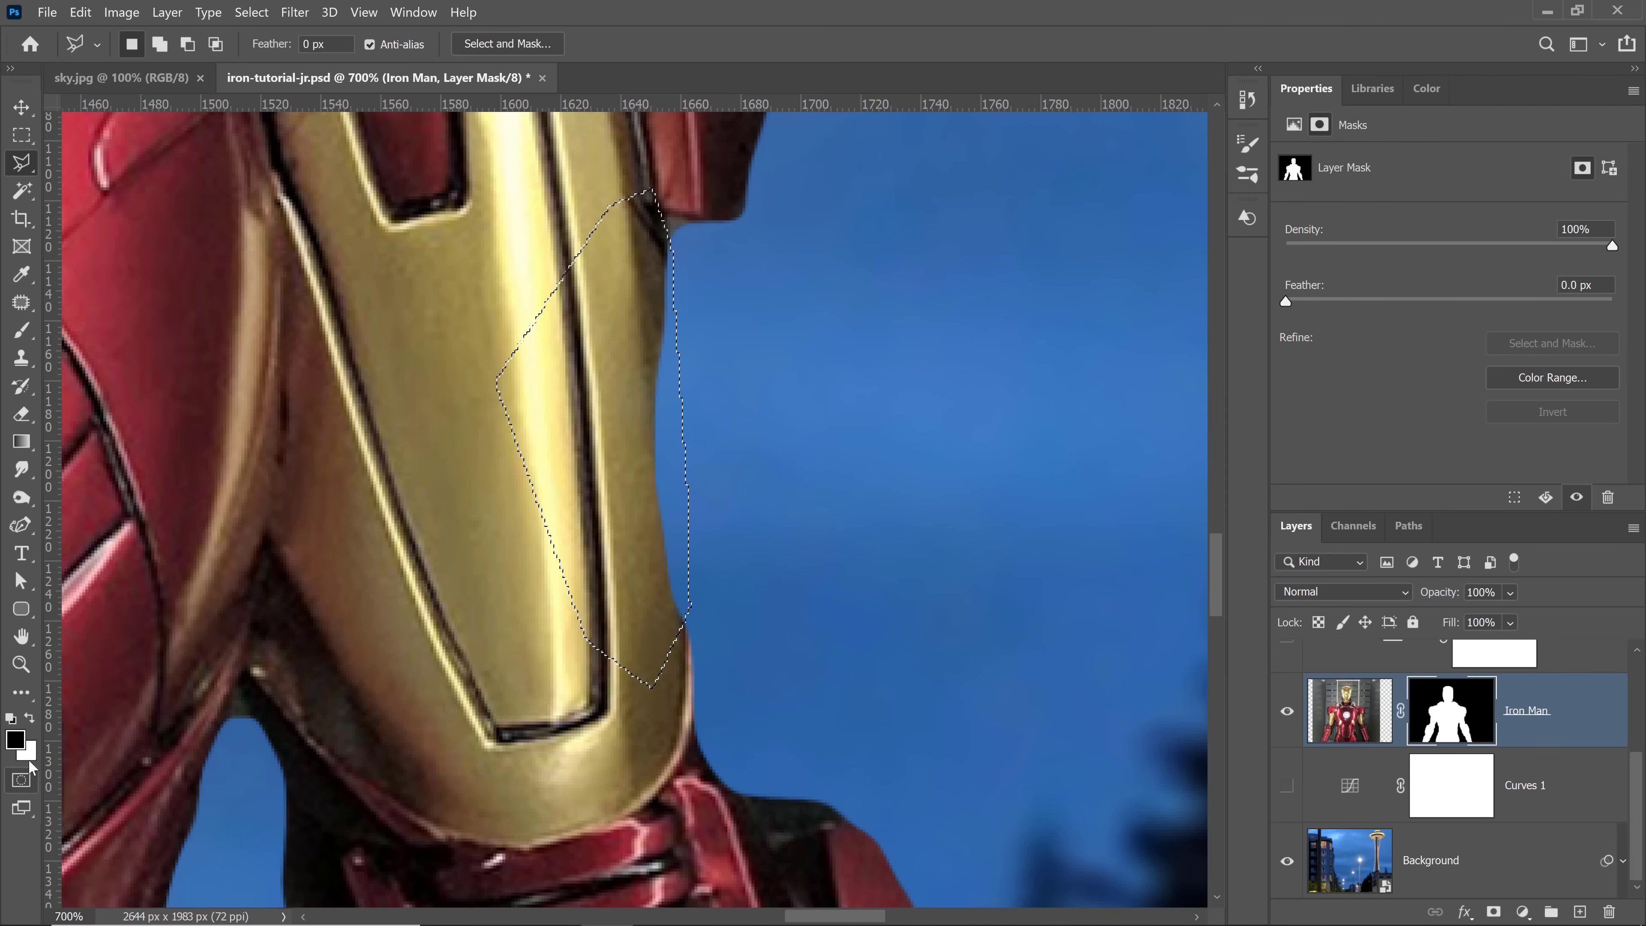
key("ctrl+BackSpace")
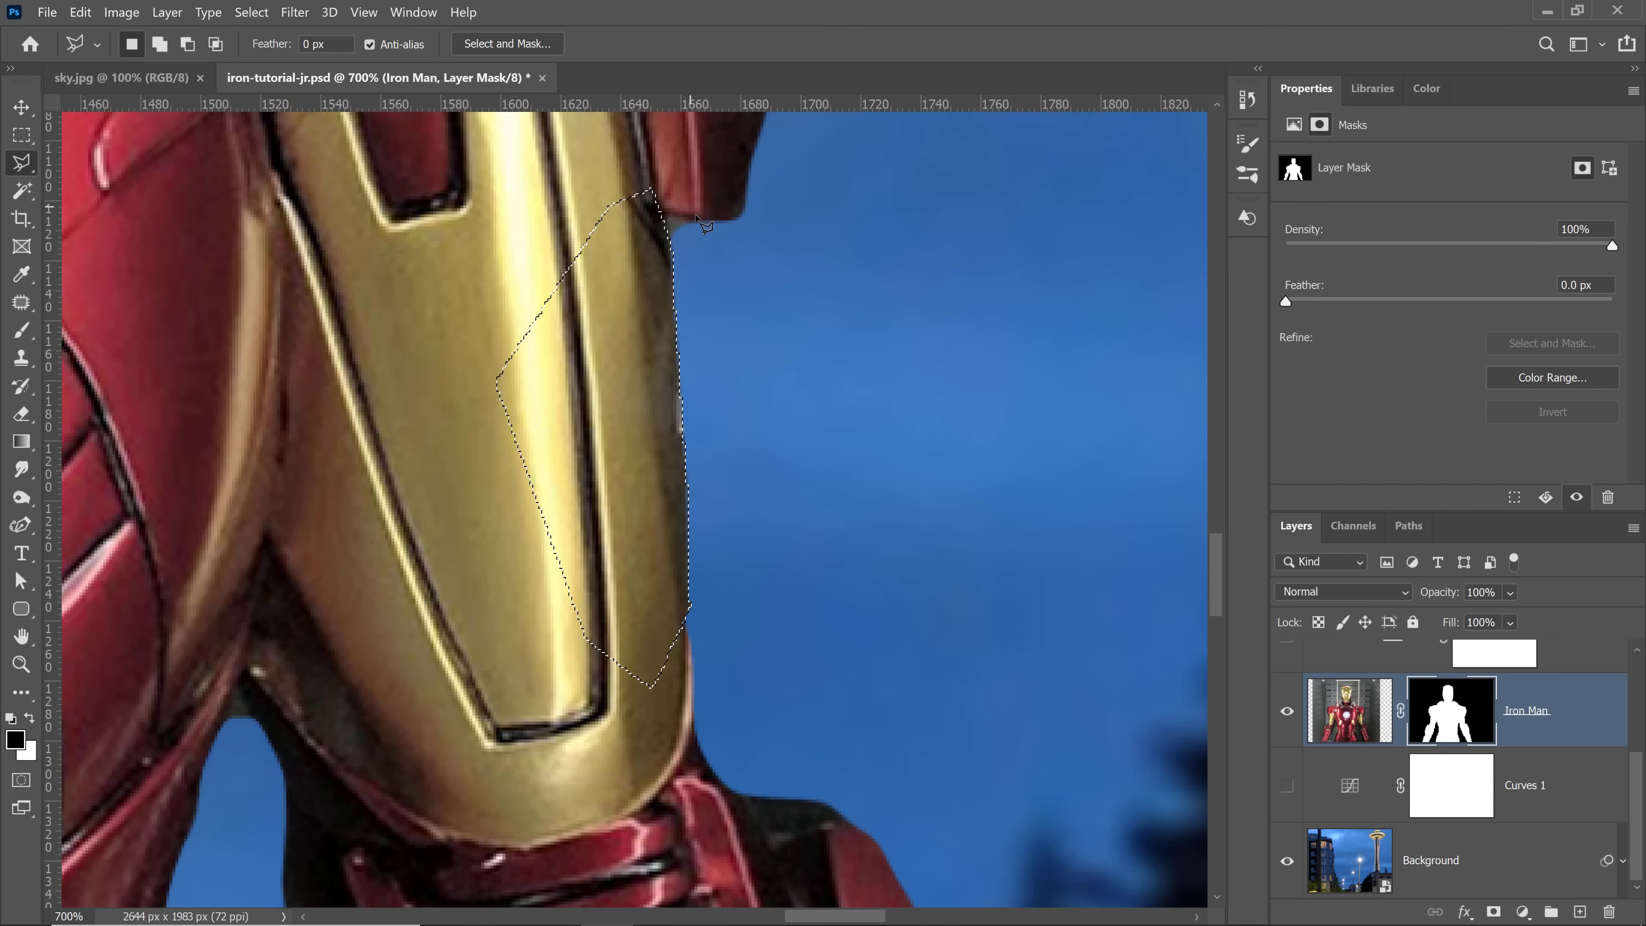
key("ctrl+d")
double_click(21, 636)
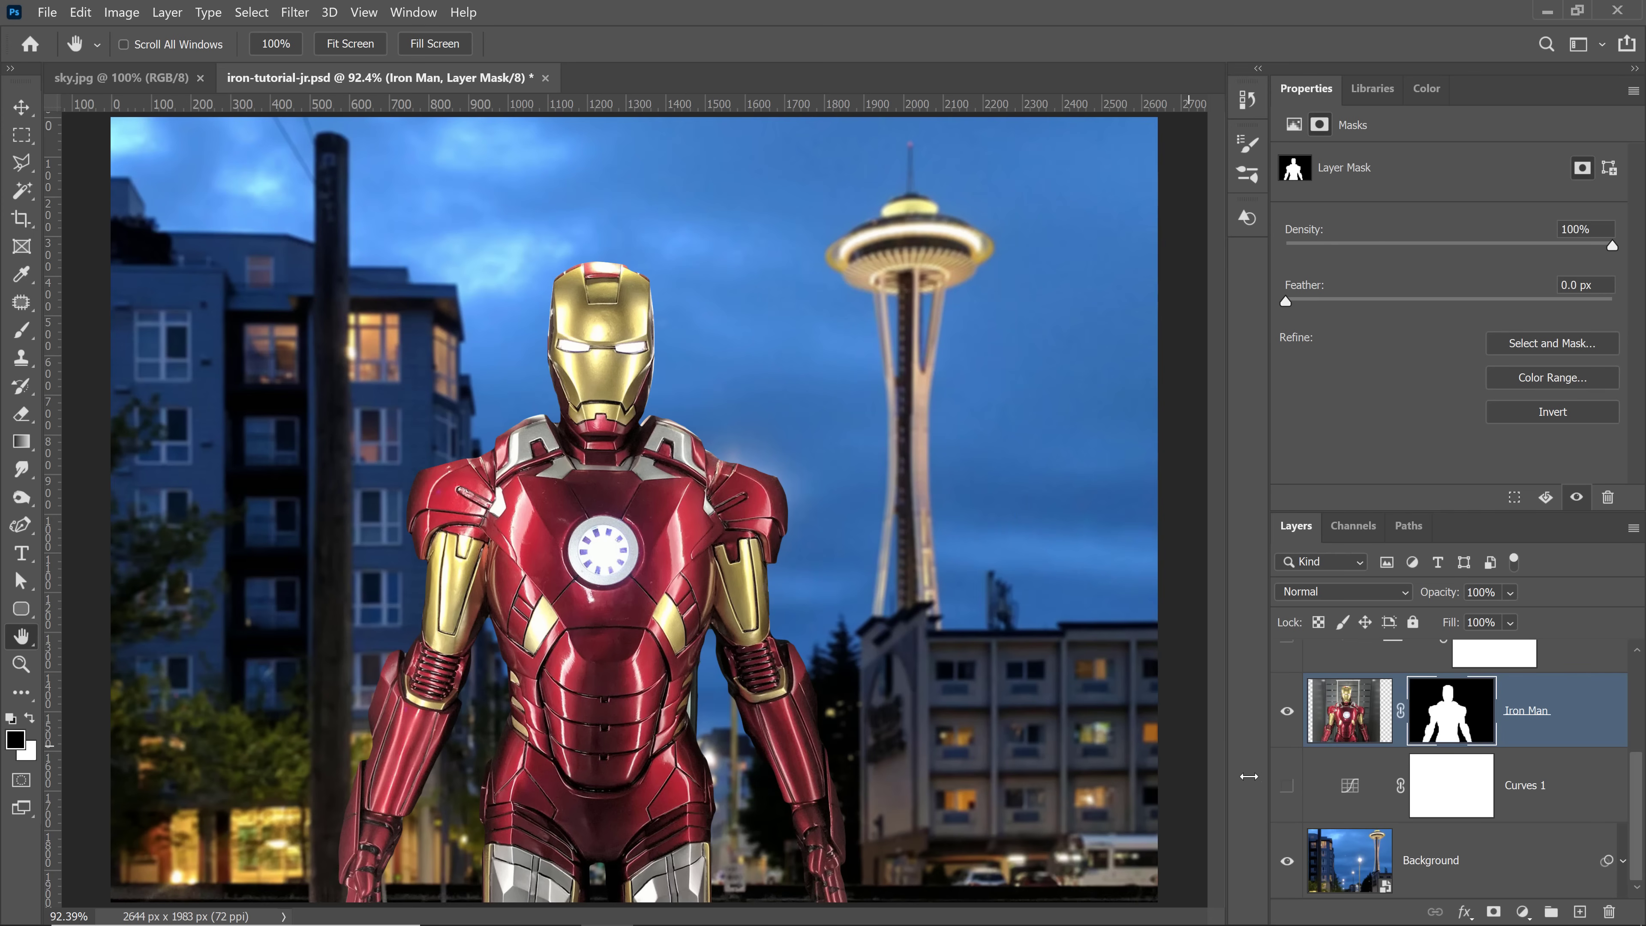
Step: Show the Curves 1 adjustment above the background and toggle it to compare the background before and after
left_click(1287, 786)
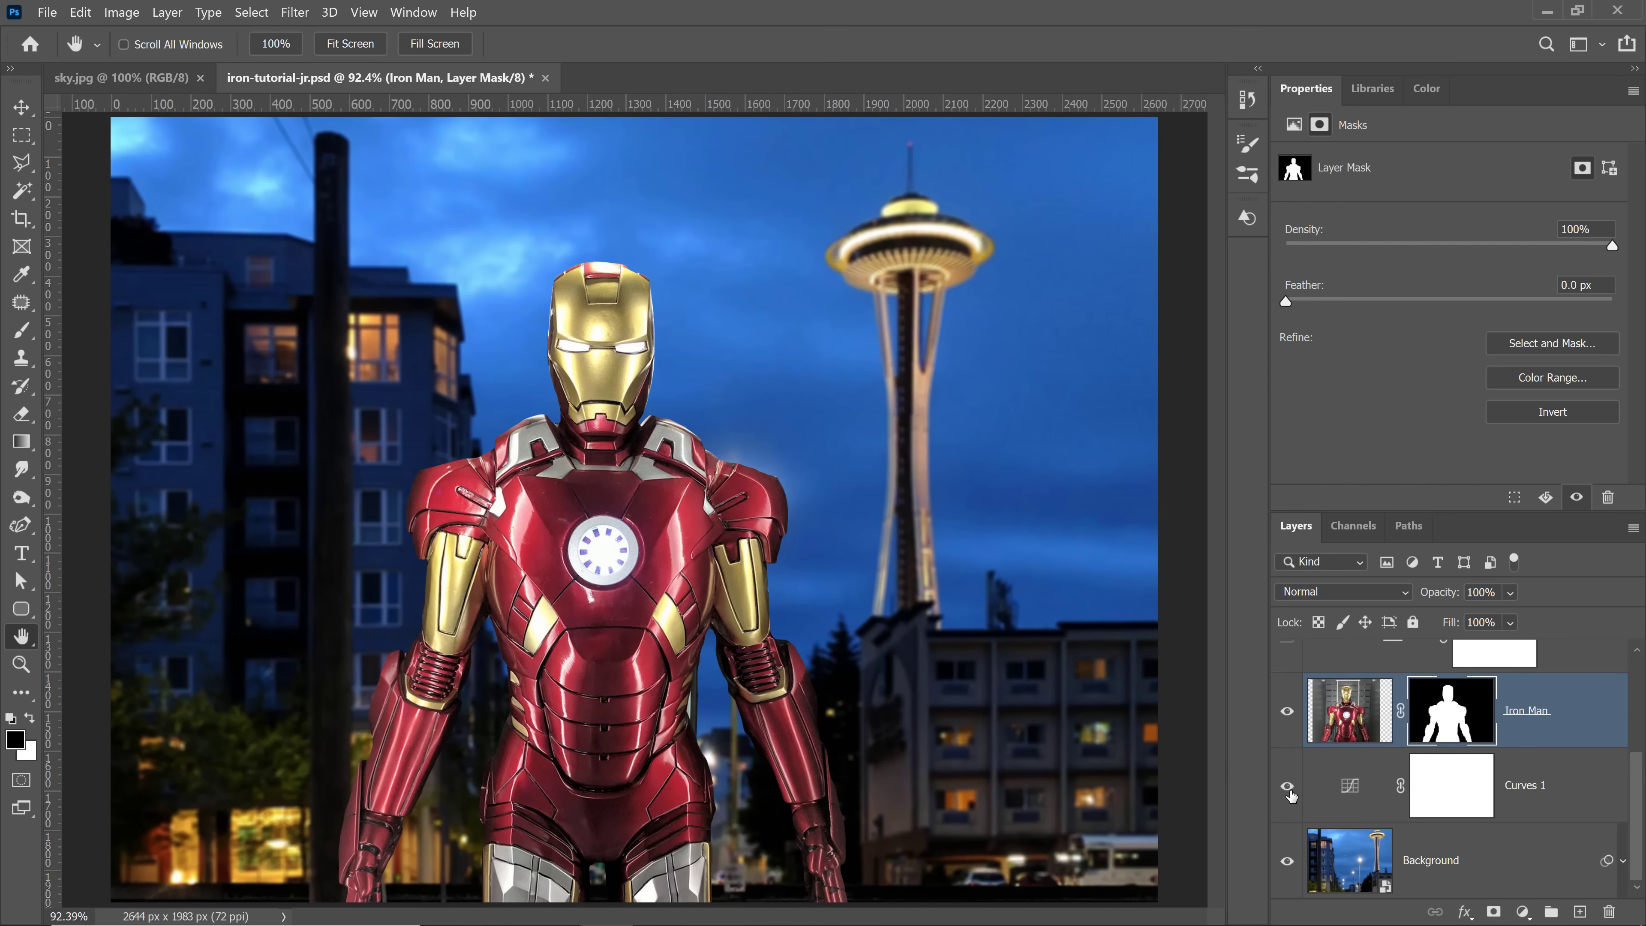
left_click(1288, 790)
left_click(1288, 790)
left_click(1287, 790)
left_click(1287, 790)
left_click(1287, 791)
left_click(1288, 791)
Step: Hide the Levels 1 adjustment and reset the Selective Color 1 adjustment to its default settings
scroll(1366, 809, "up", 3)
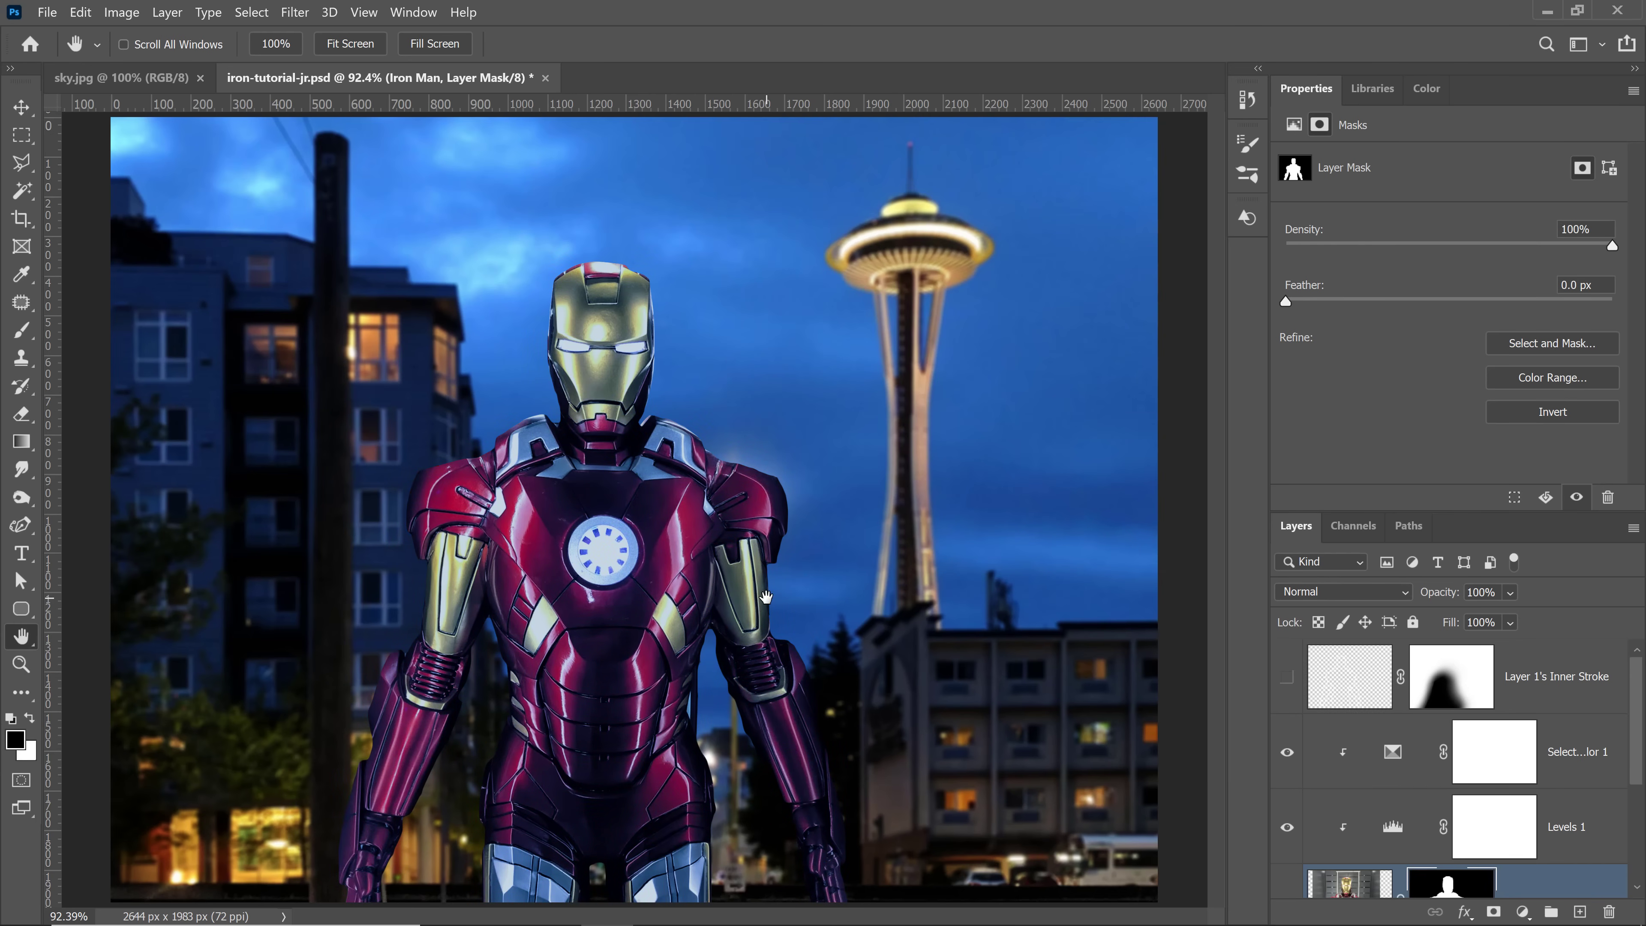
left_click(1286, 832)
left_click(1549, 765)
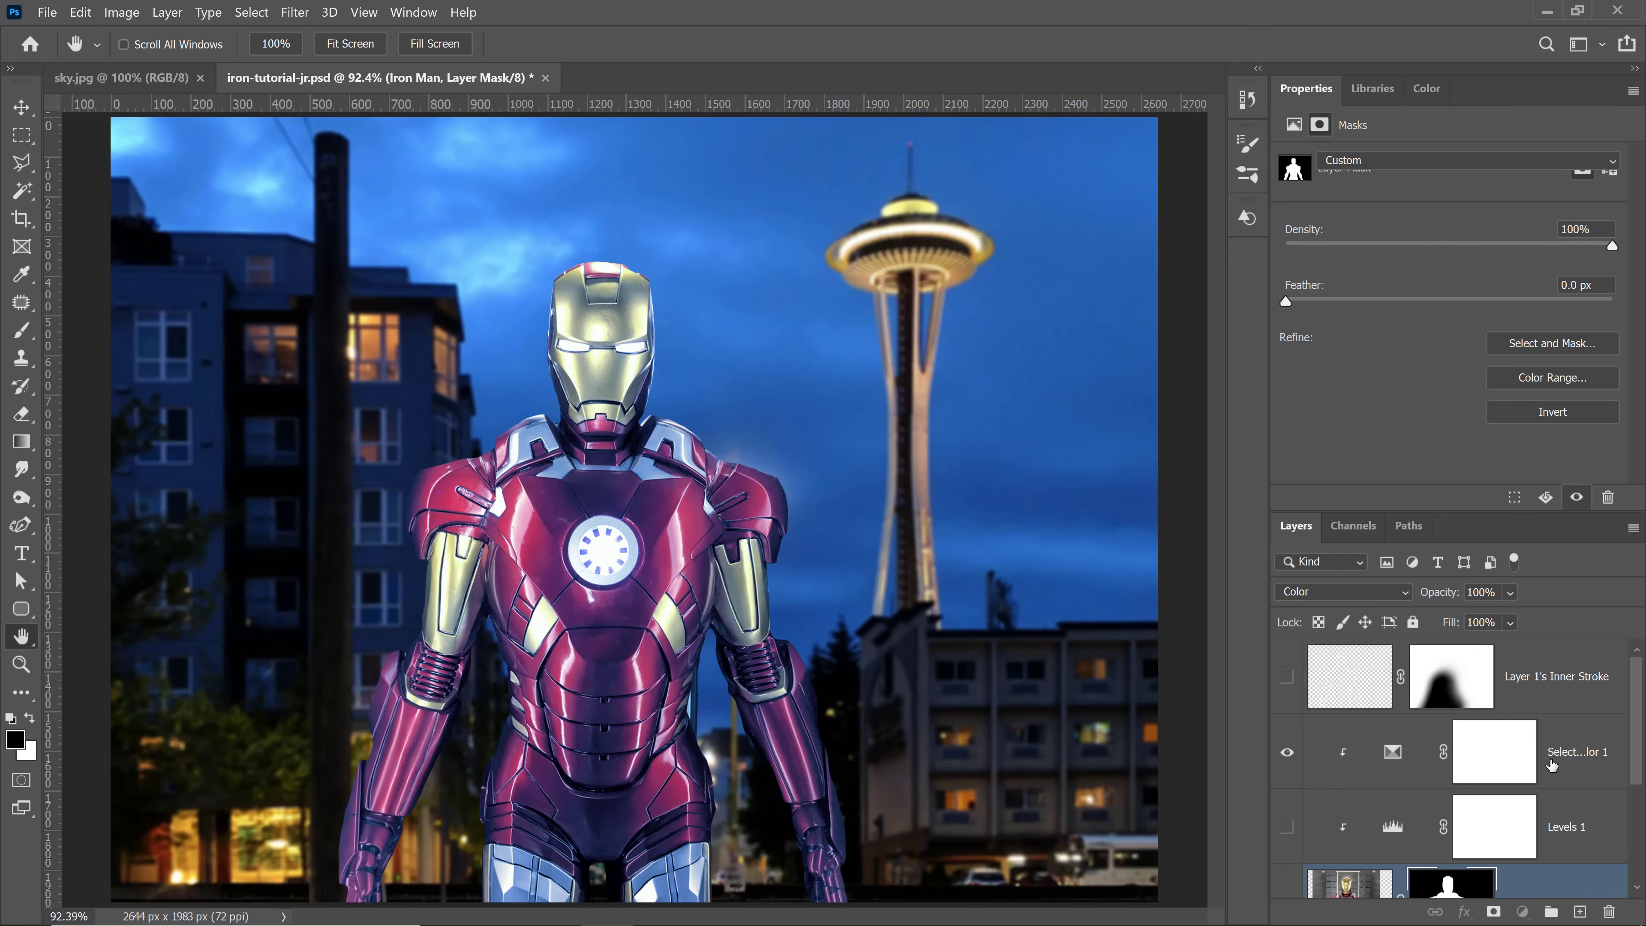
left_click(1547, 499)
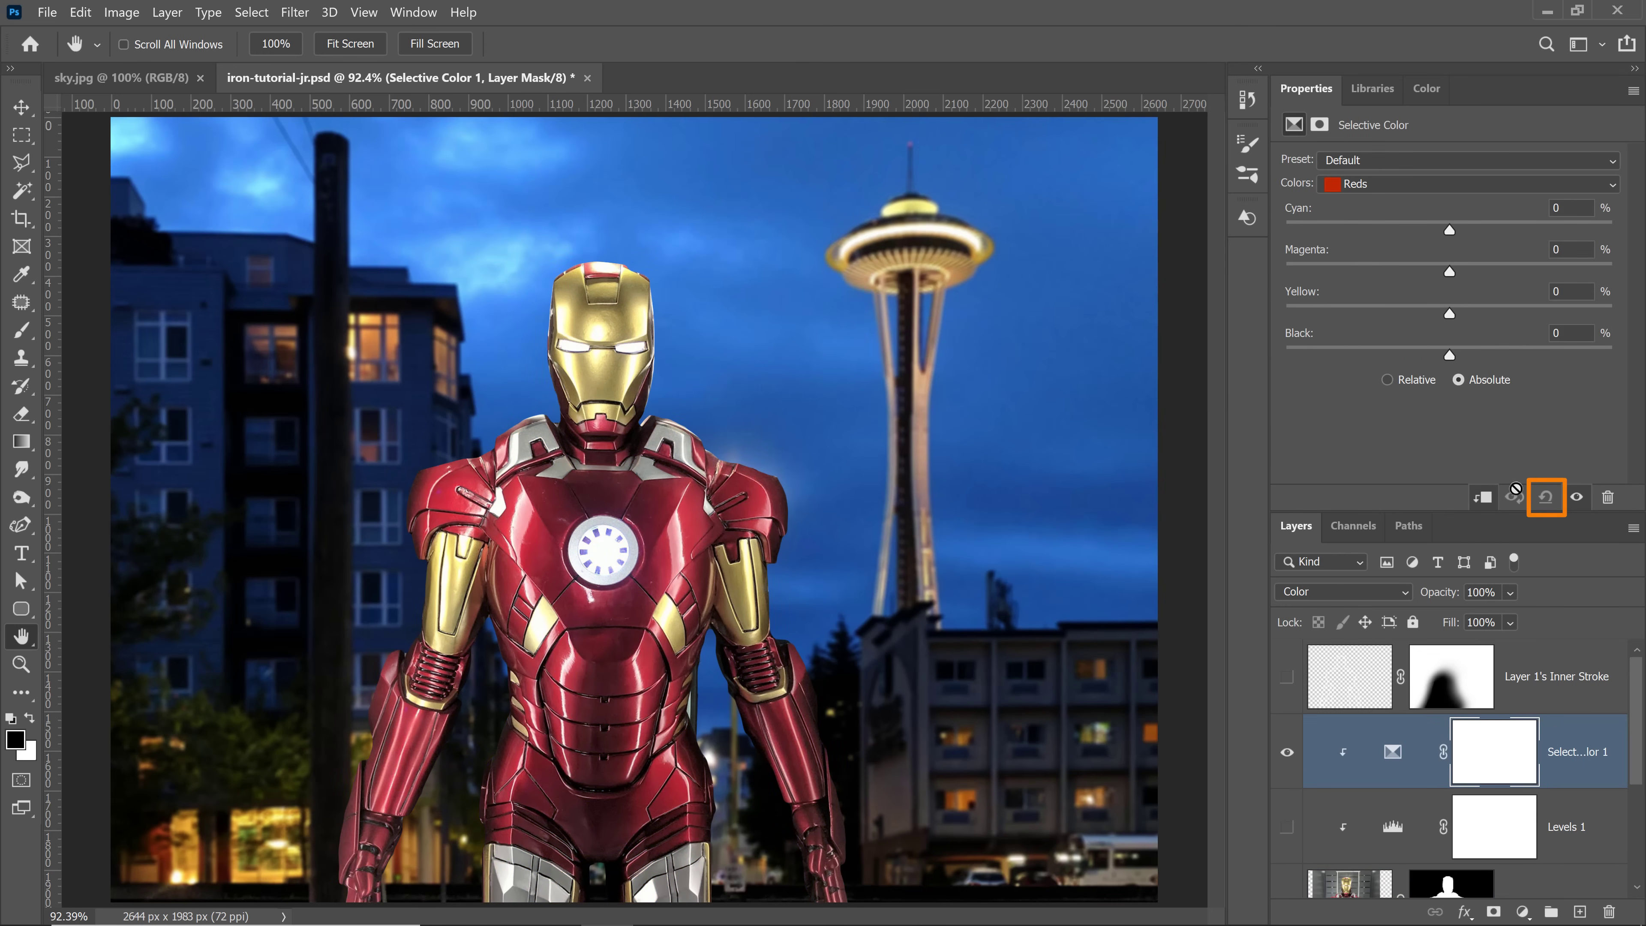
Step: Add a Black & White adjustment layer at the top of the layer stack, above Layer 1's Inner Stroke
left_click(1561, 699)
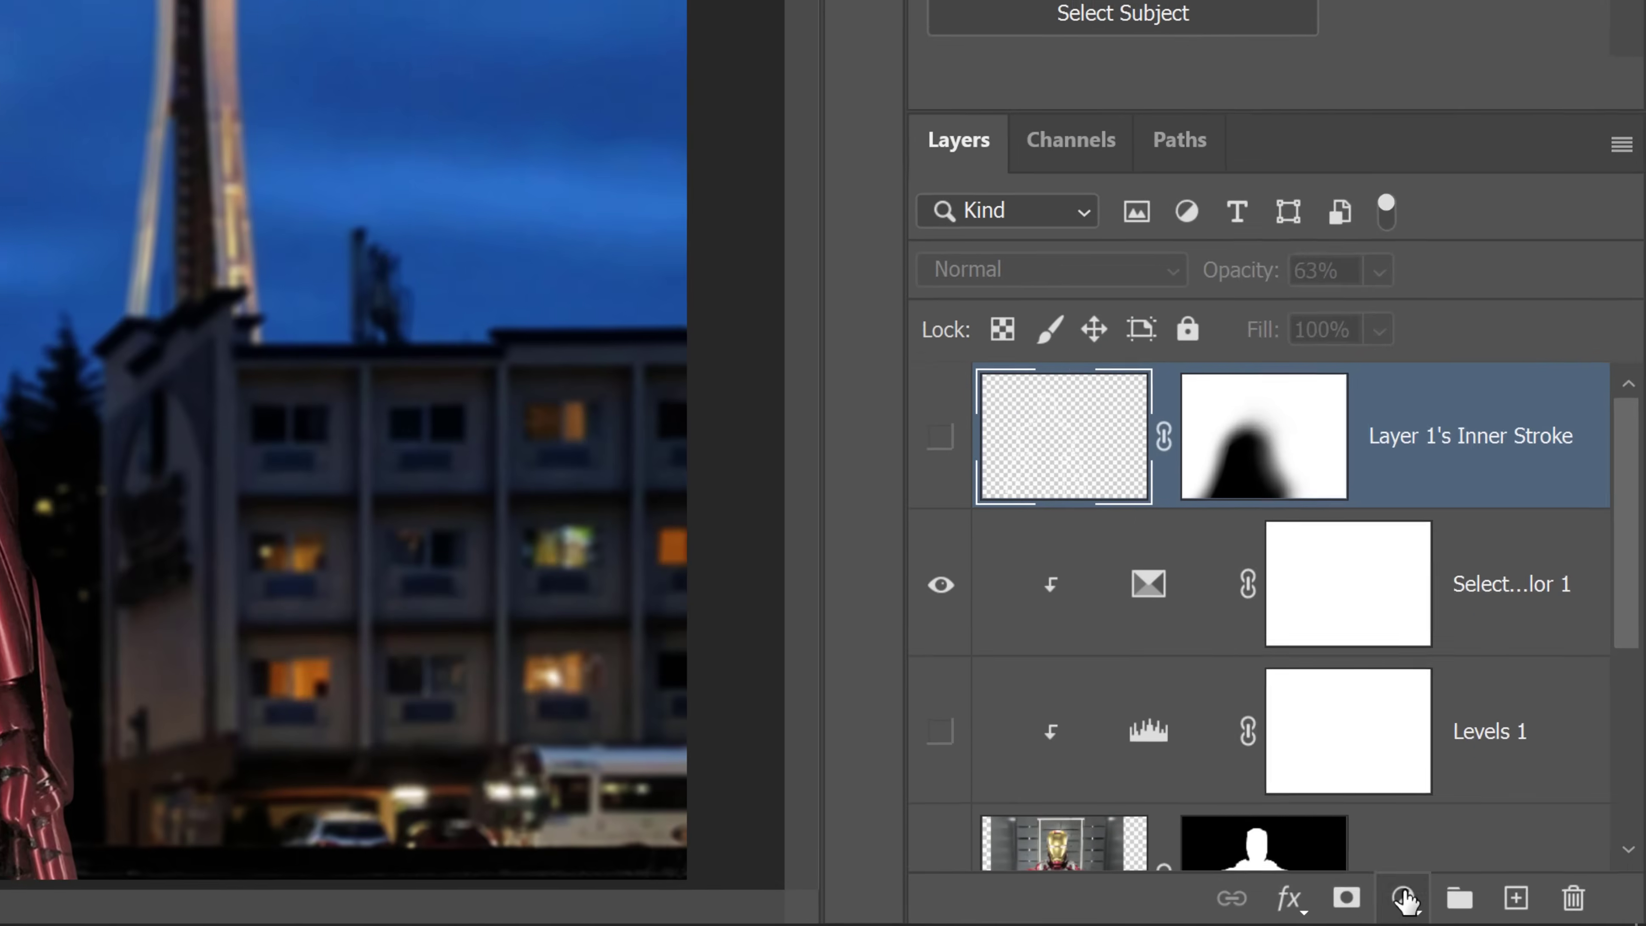
left_click(1523, 912)
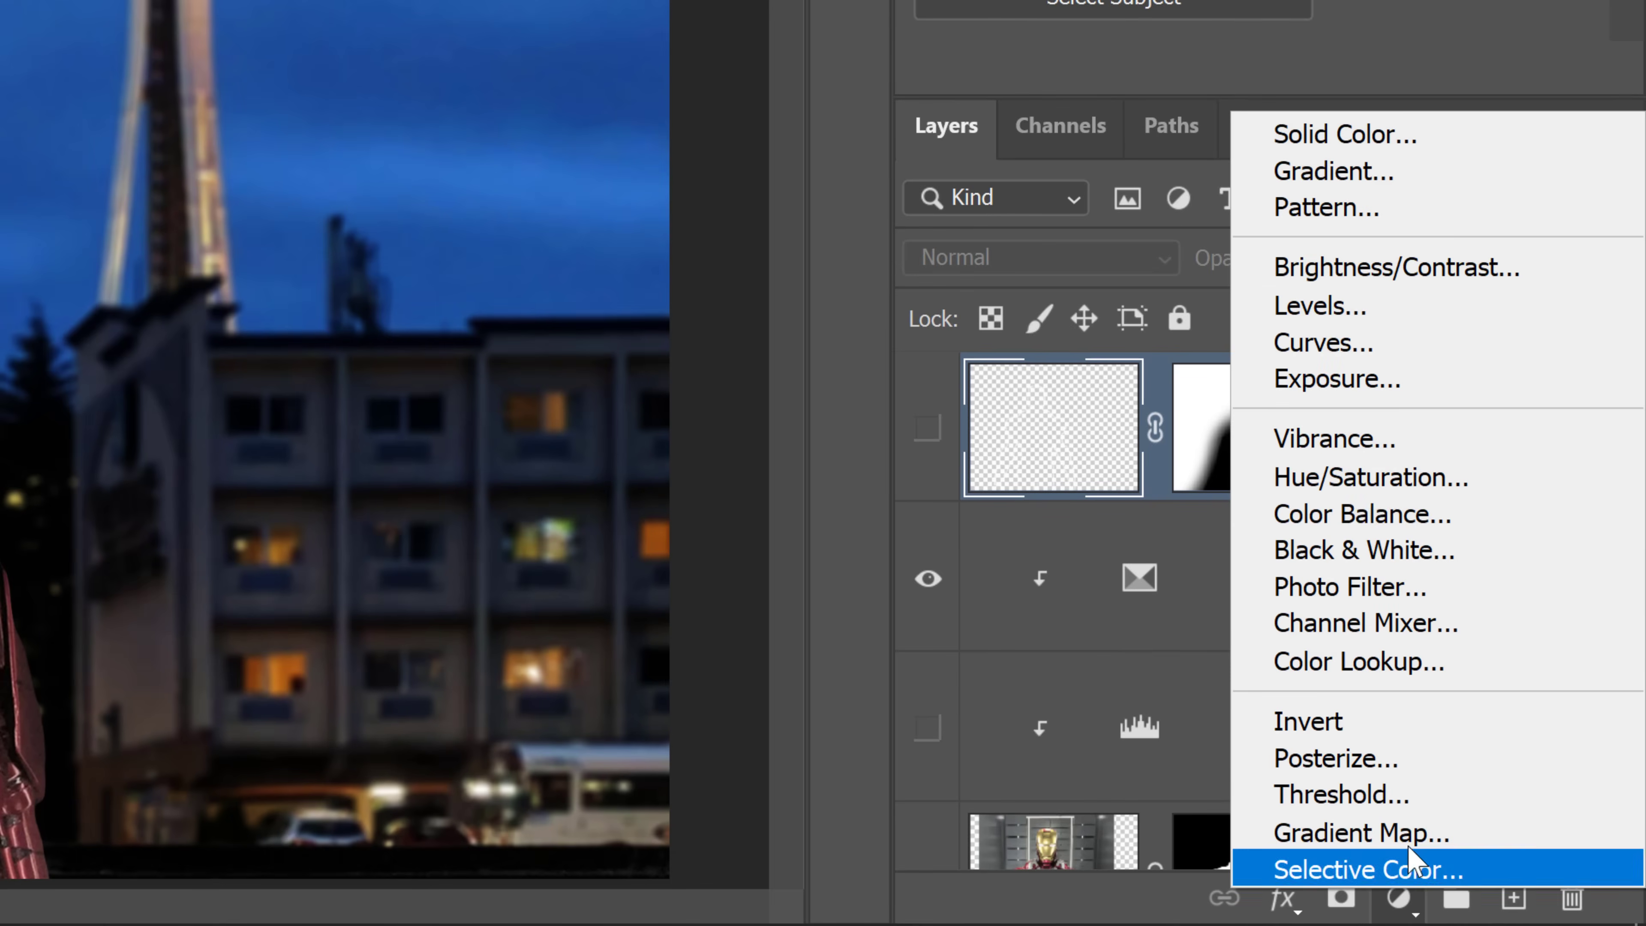
left_click(1326, 552)
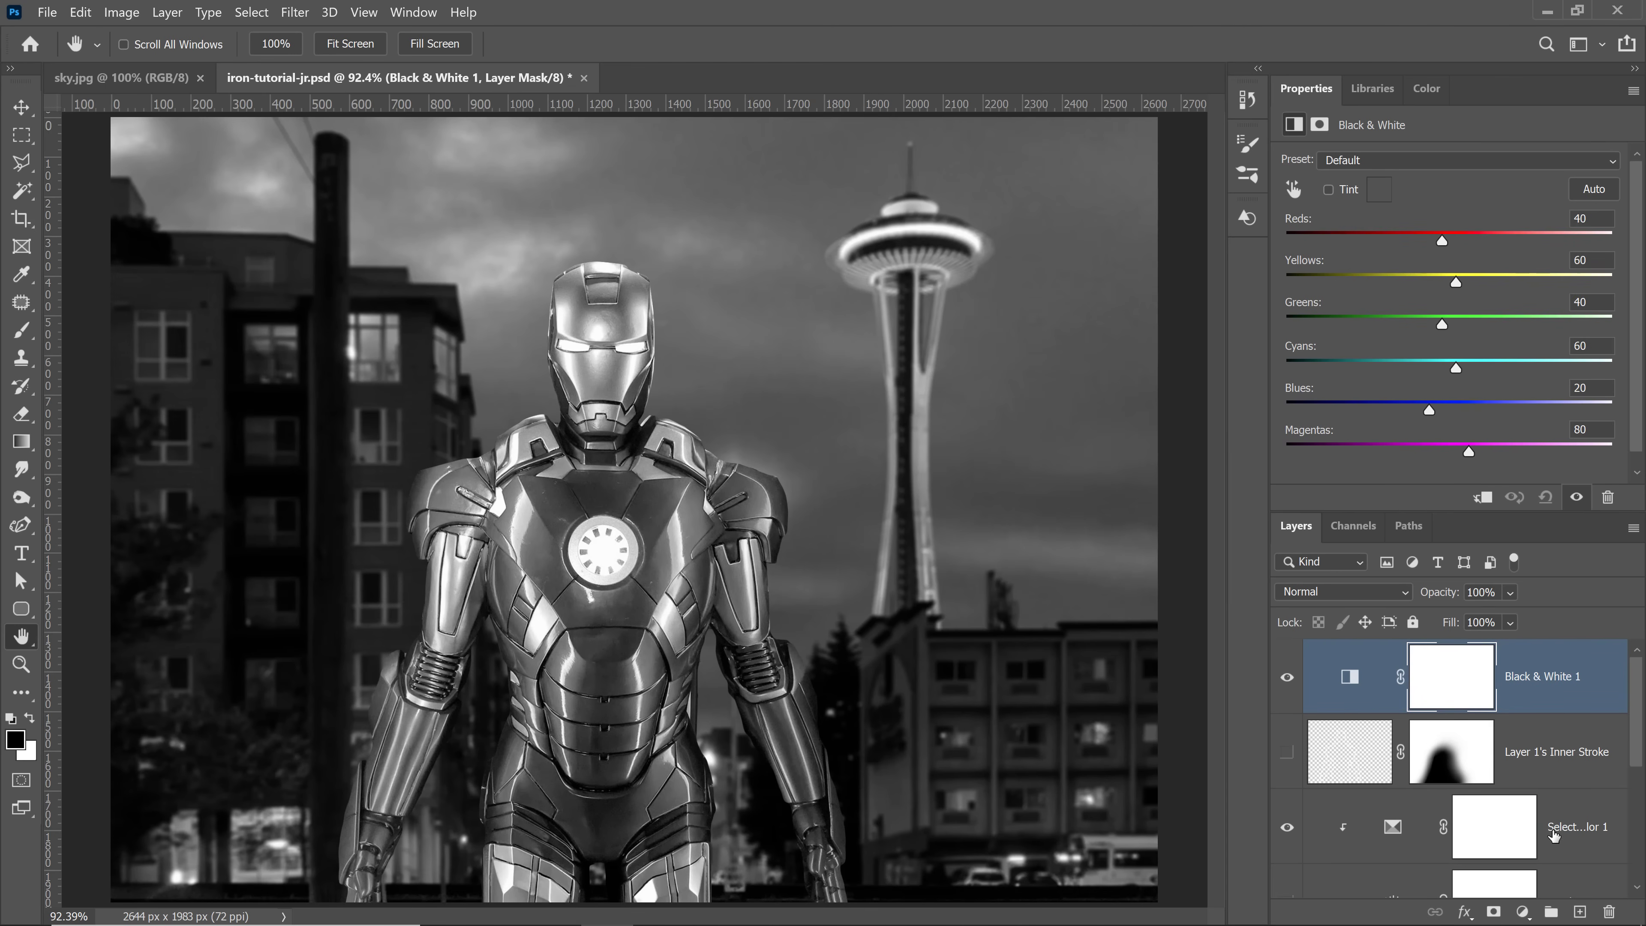
Step: Select the Selective Color 1 adjustment and set the Black value of its Neutrals to -7%
left_click(1554, 836)
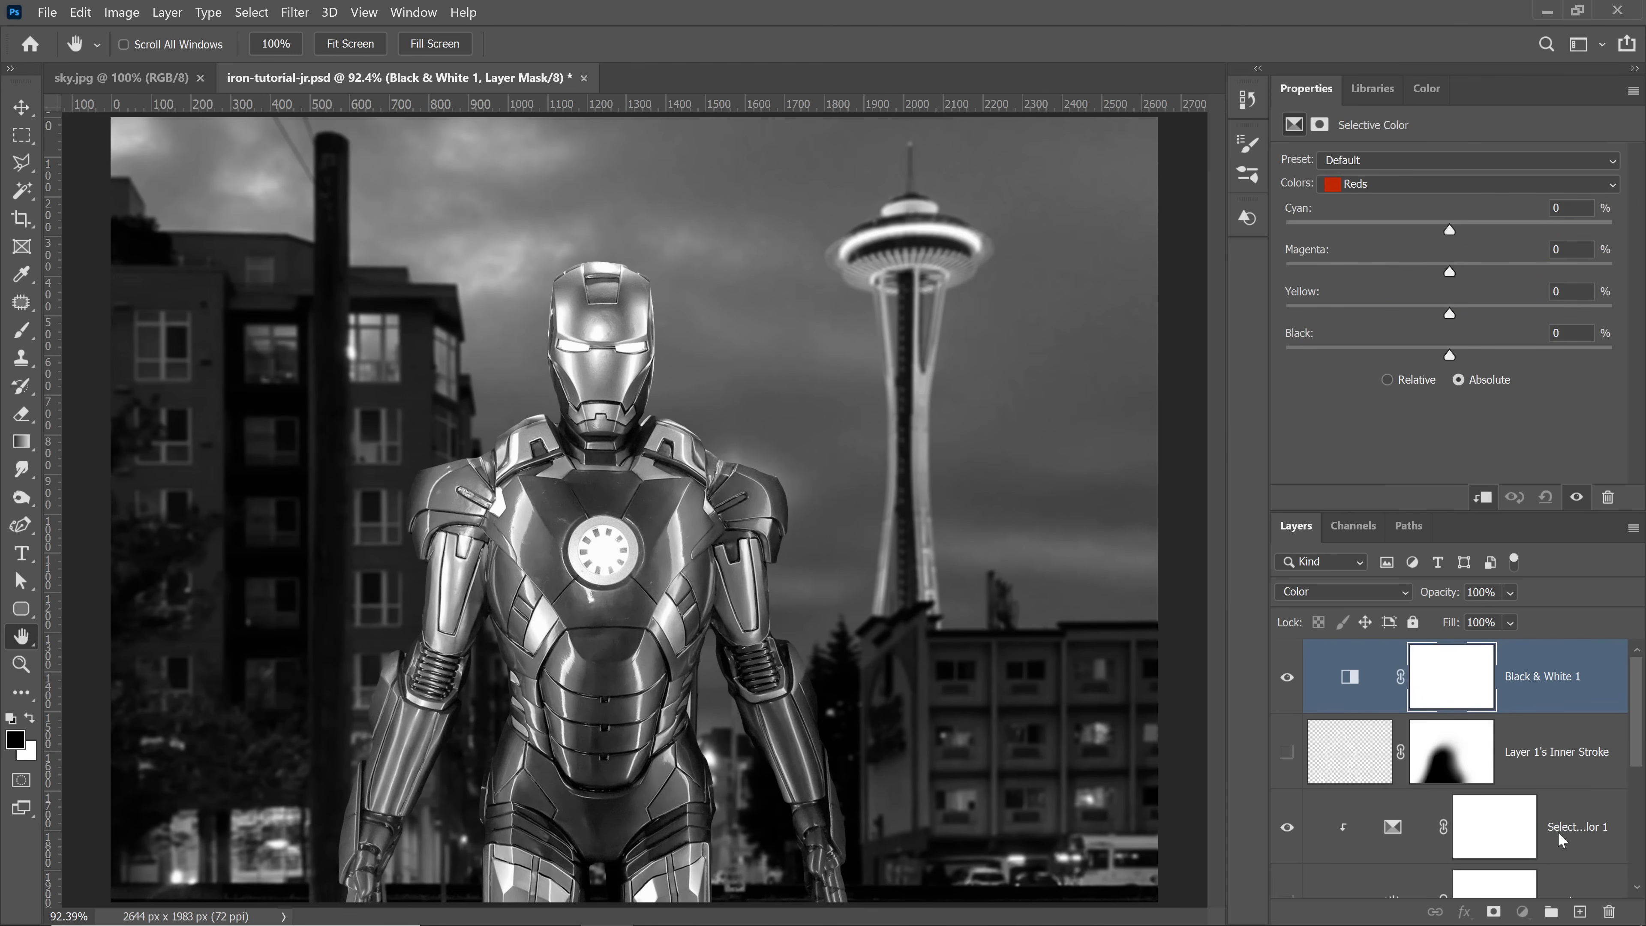
left_click(1373, 186)
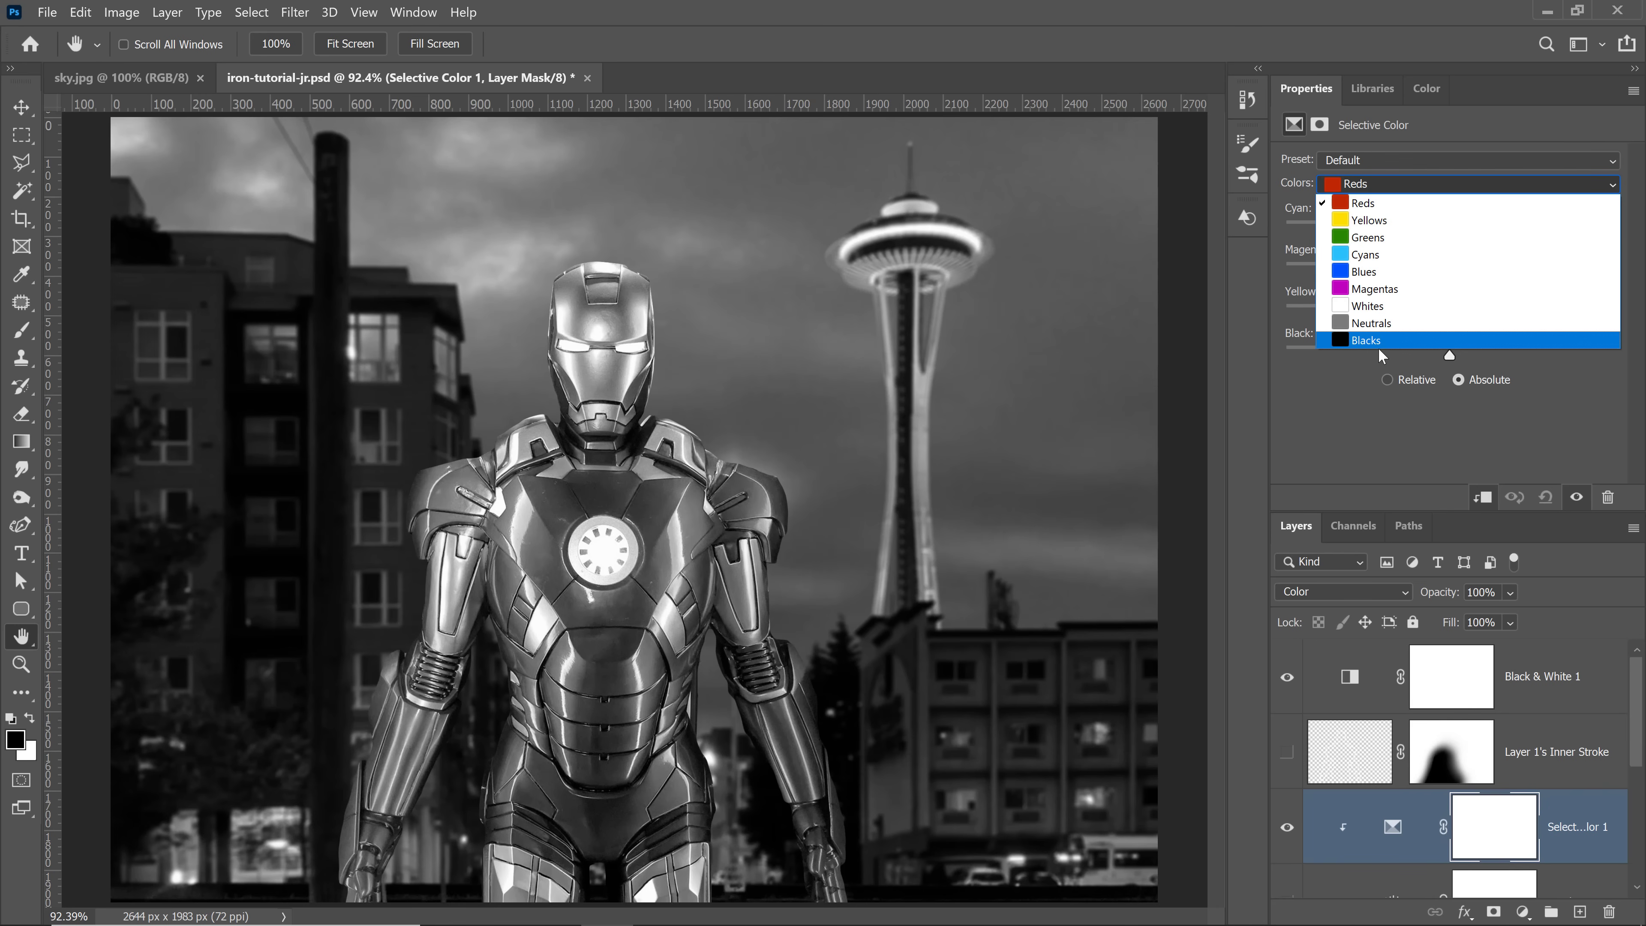
left_click(1371, 323)
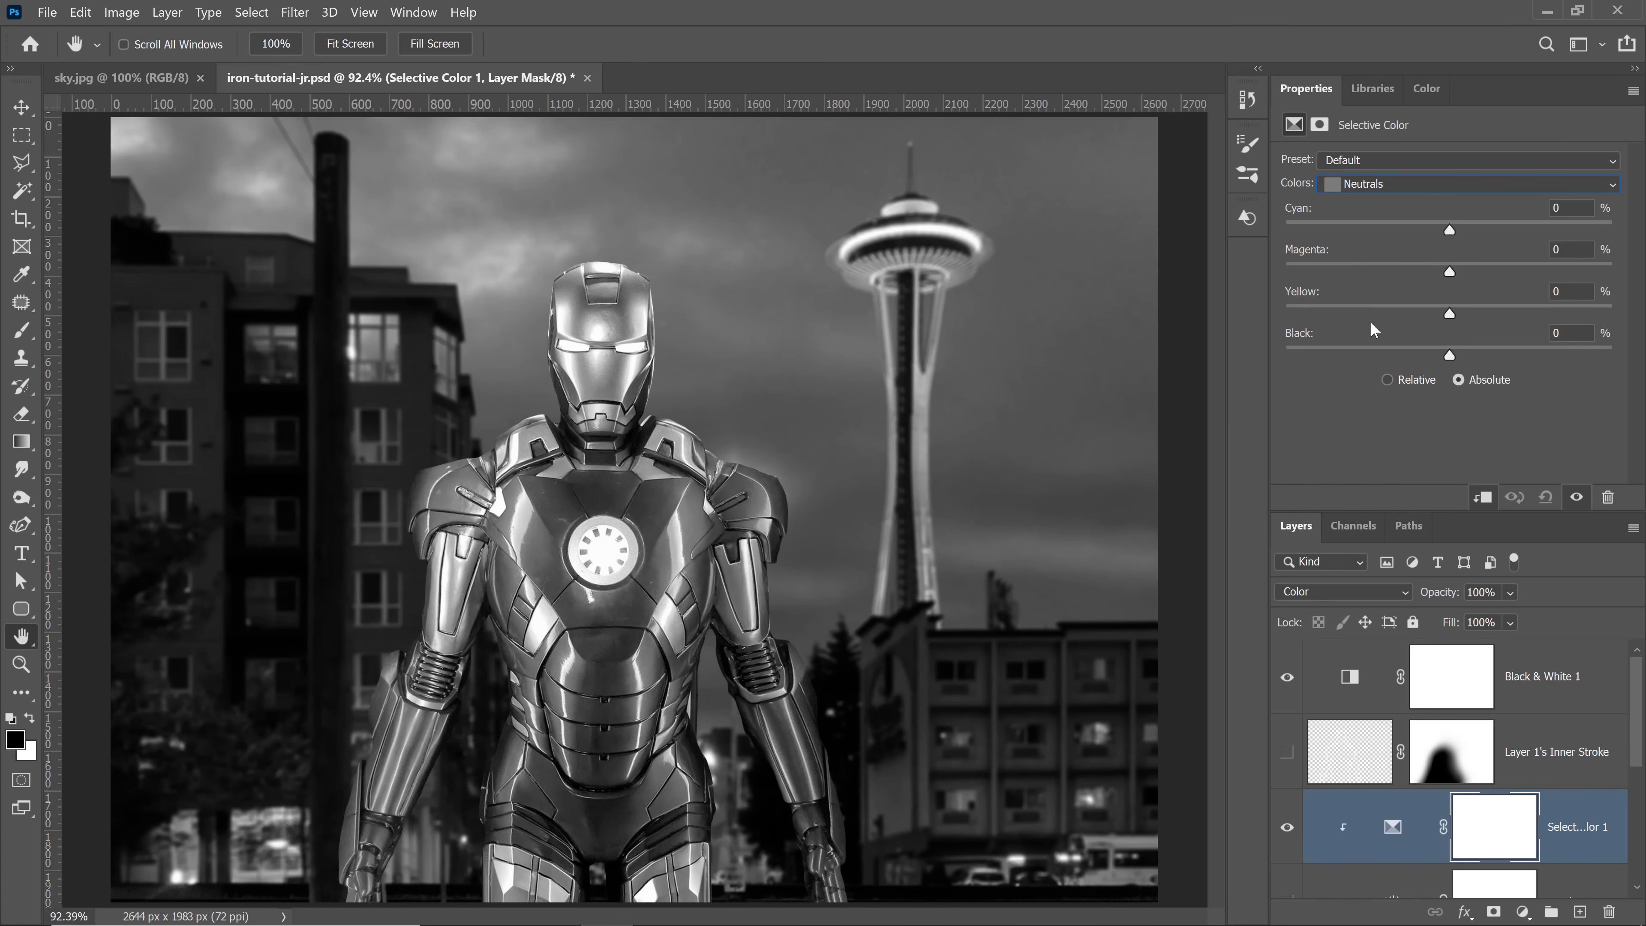
left_click_drag(1450, 358, 1108, 368)
left_click(1439, 351)
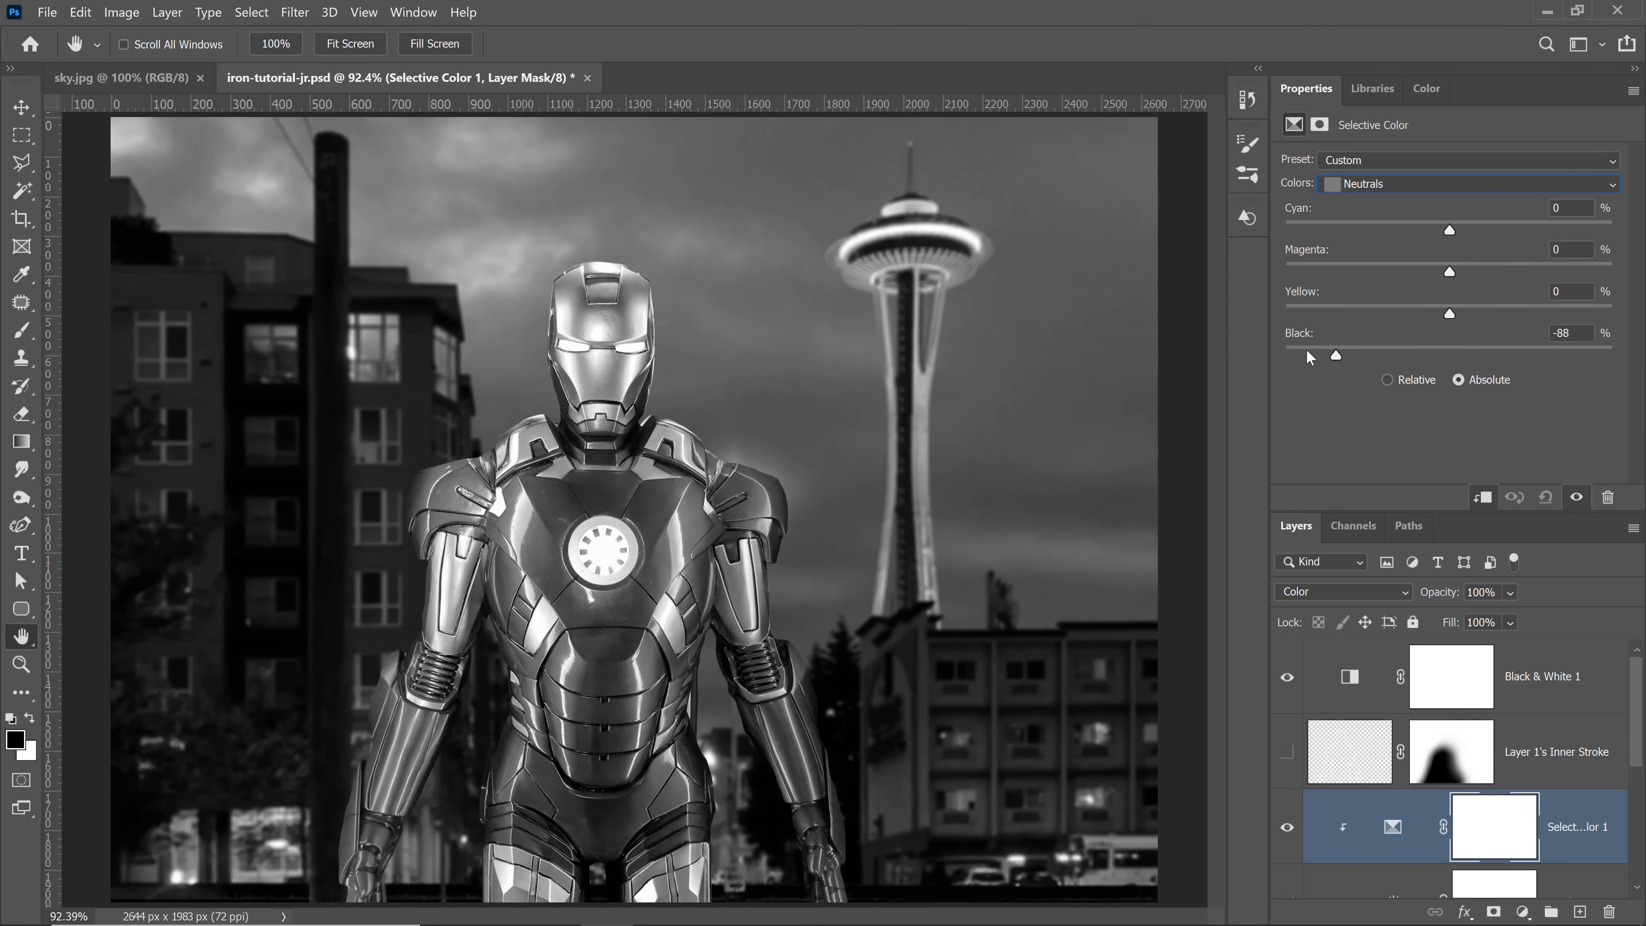
Step: Change the Selective Color 1 layer's blend mode to Normal and set the Black value of its Whites to +8%
left_click(1358, 185)
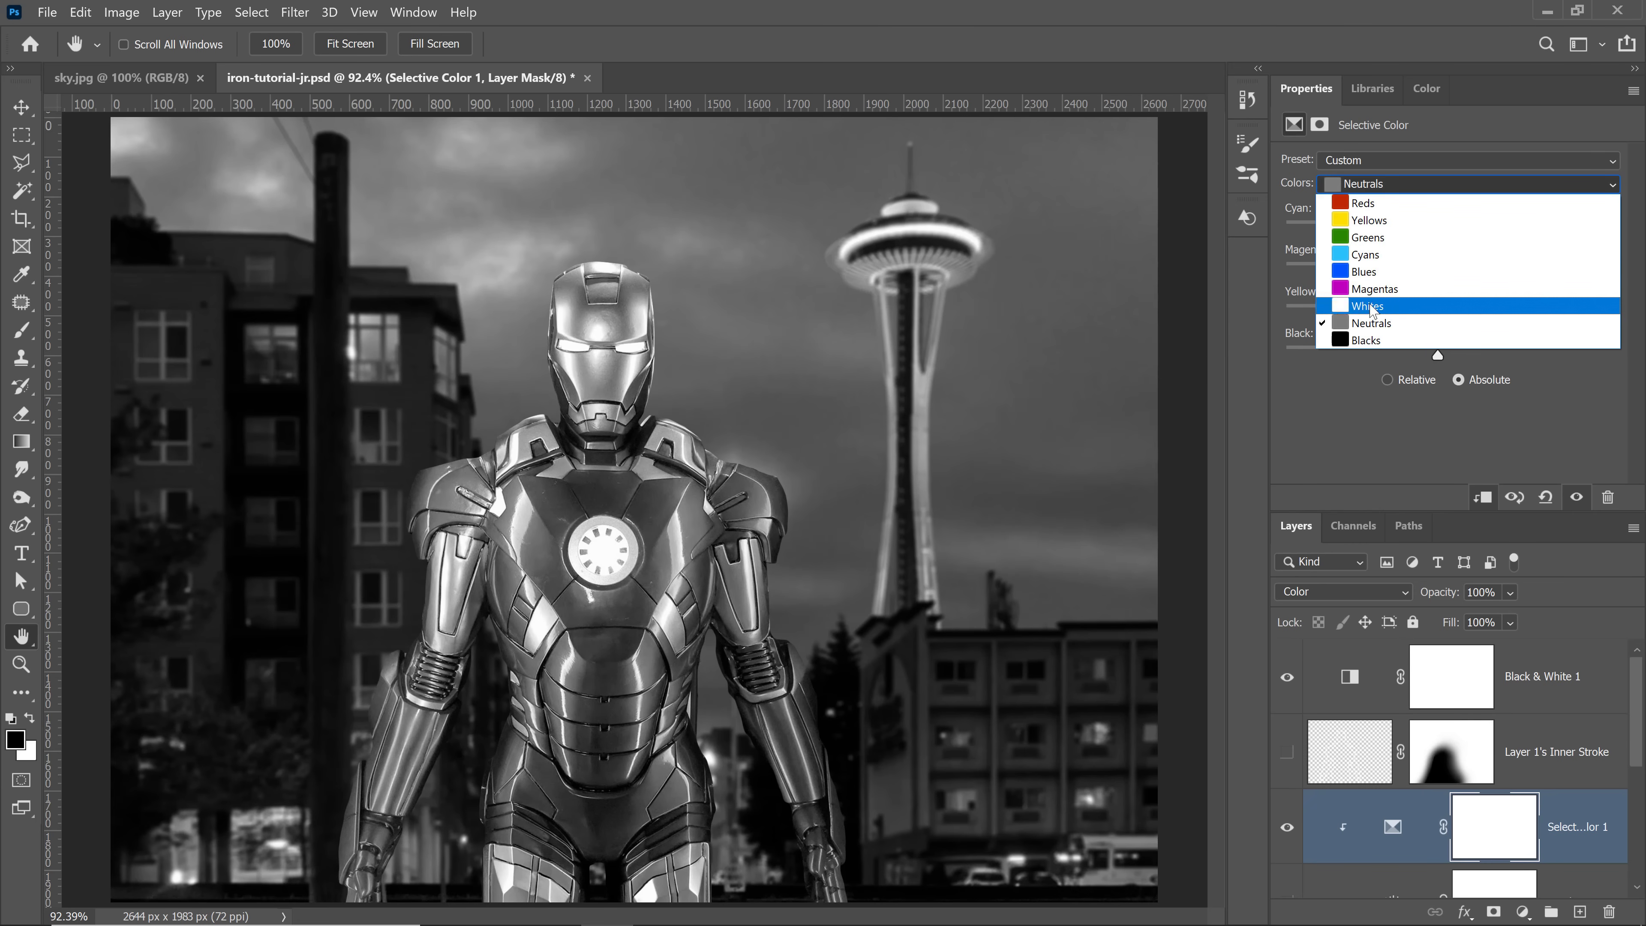
left_click(1413, 297)
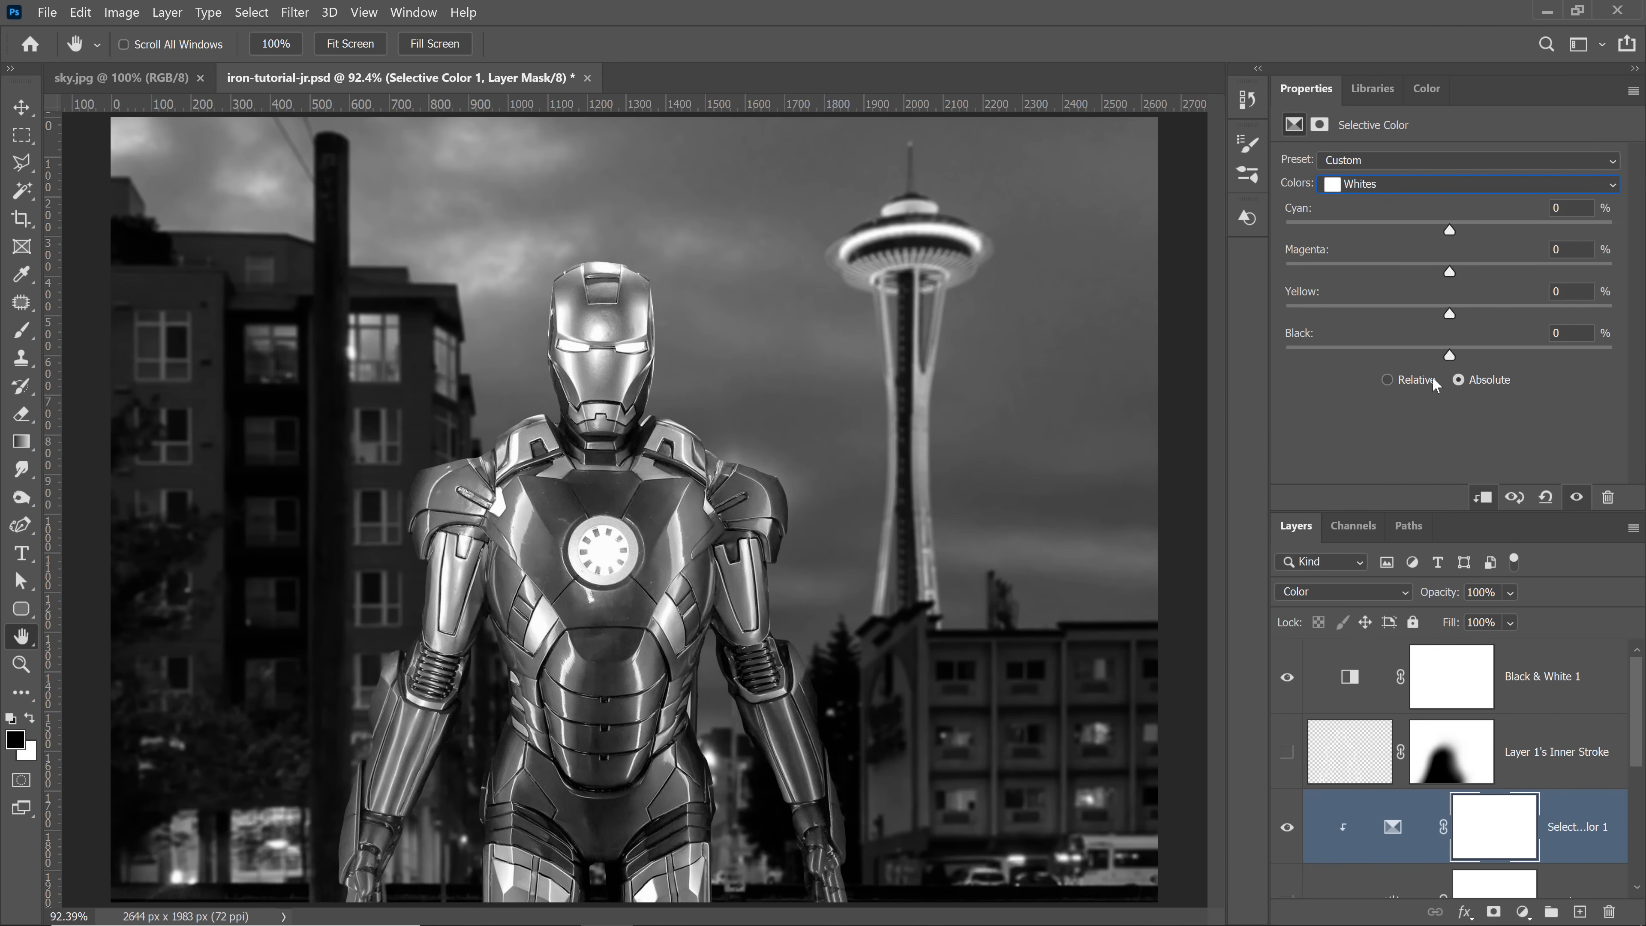
left_click(1342, 591)
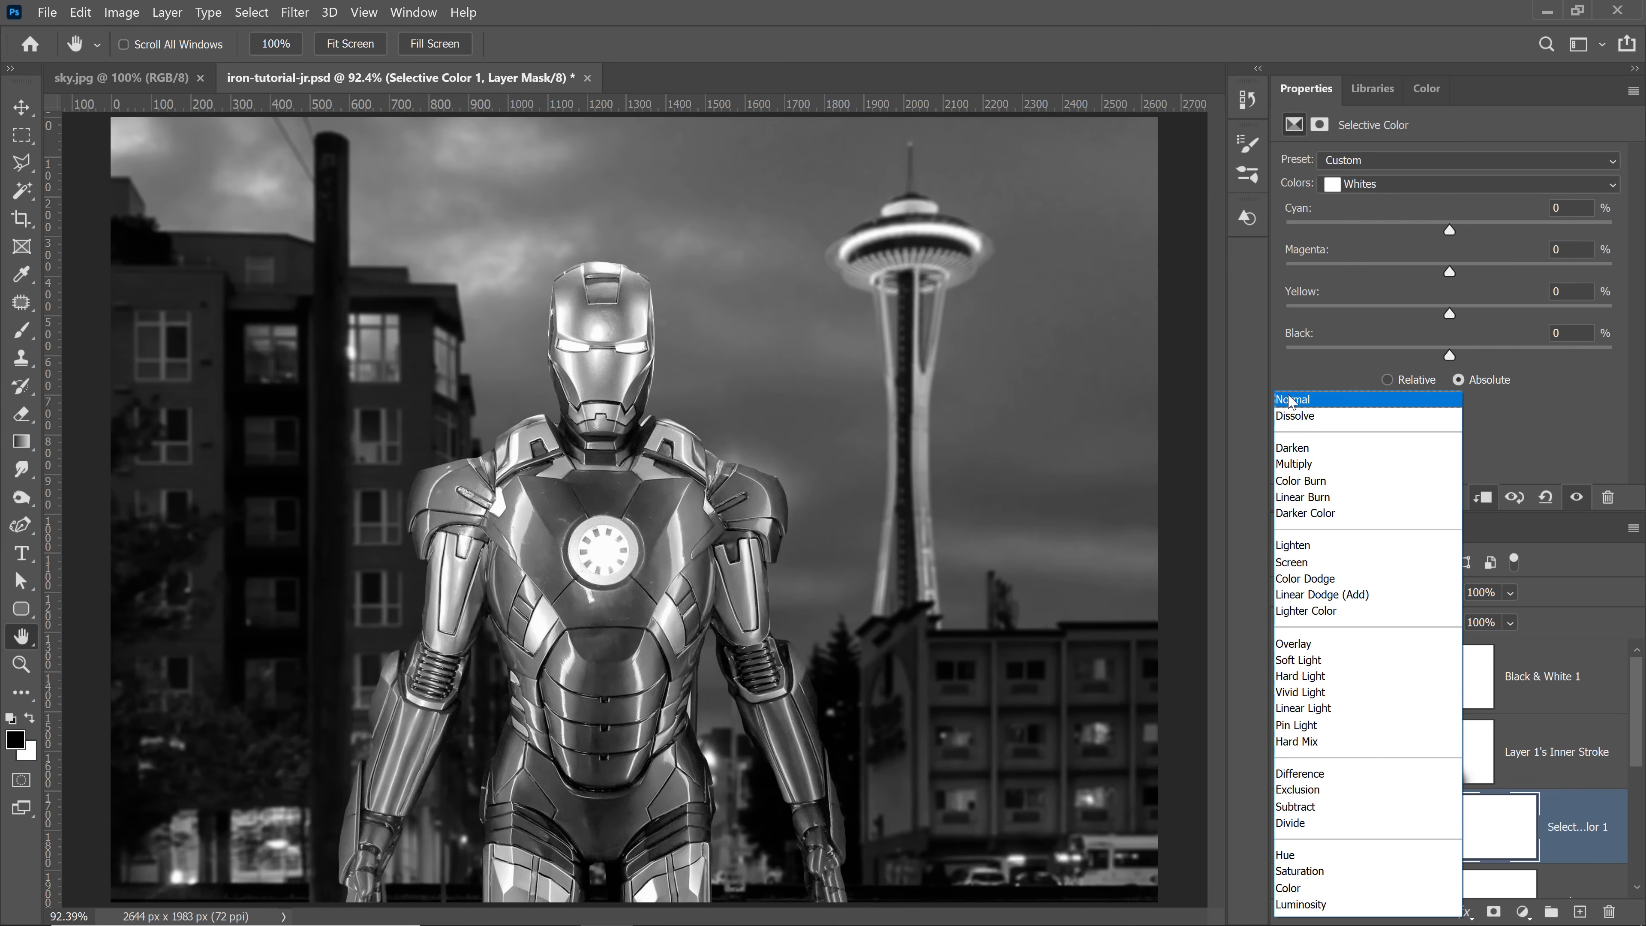
left_click(1293, 400)
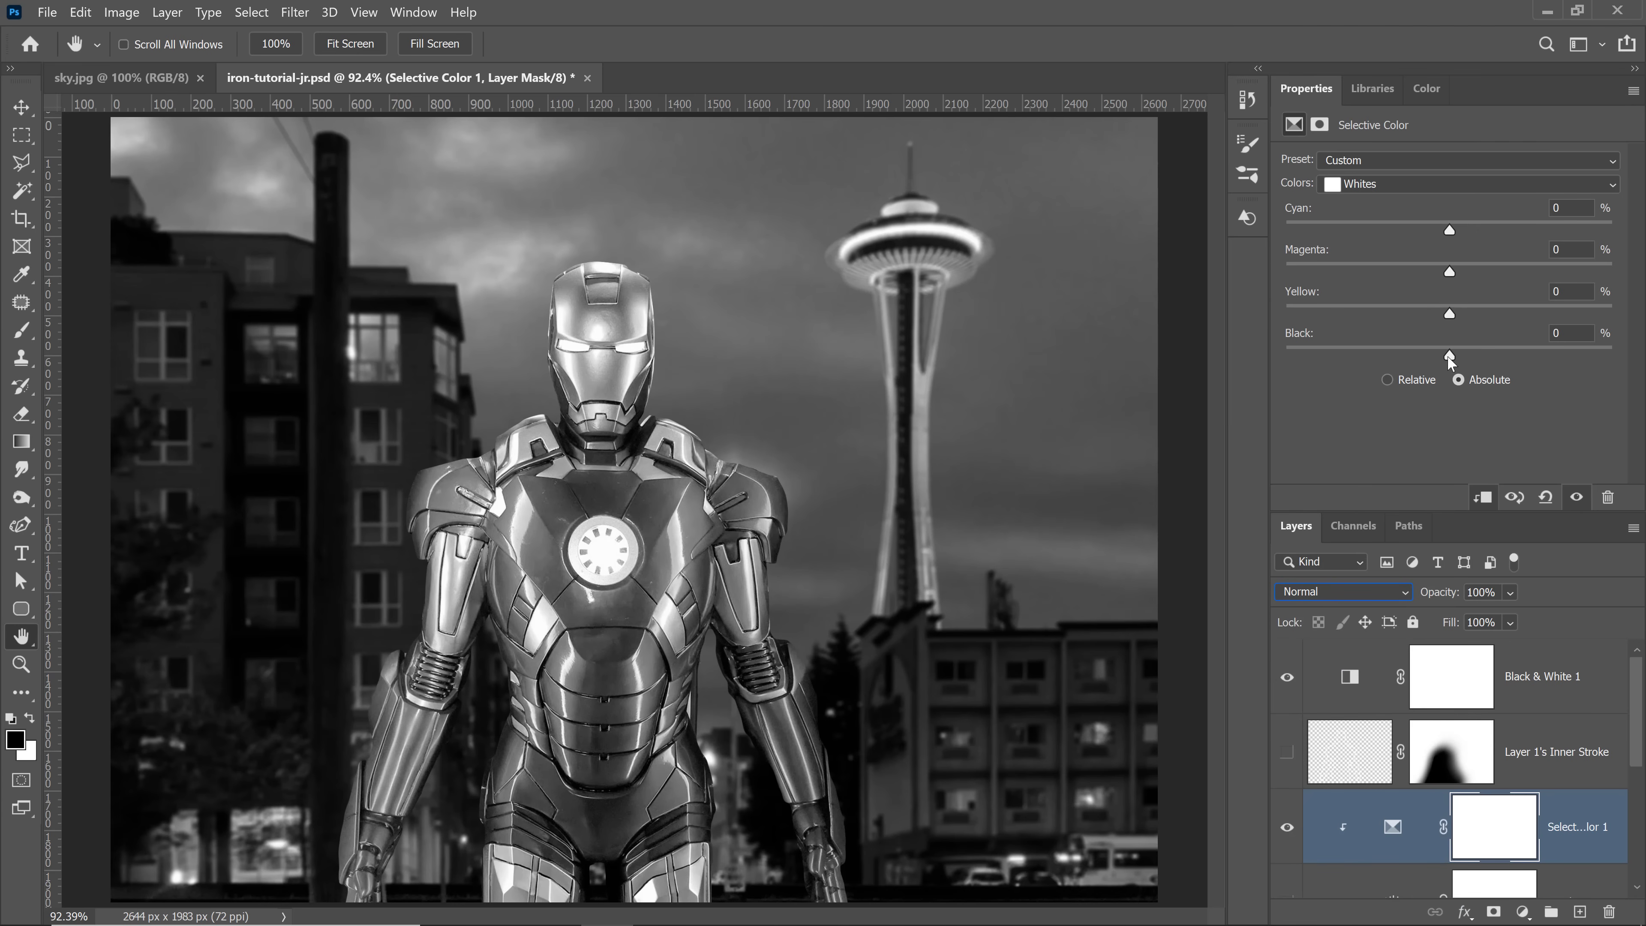
left_click_drag(1450, 358, 1629, 360)
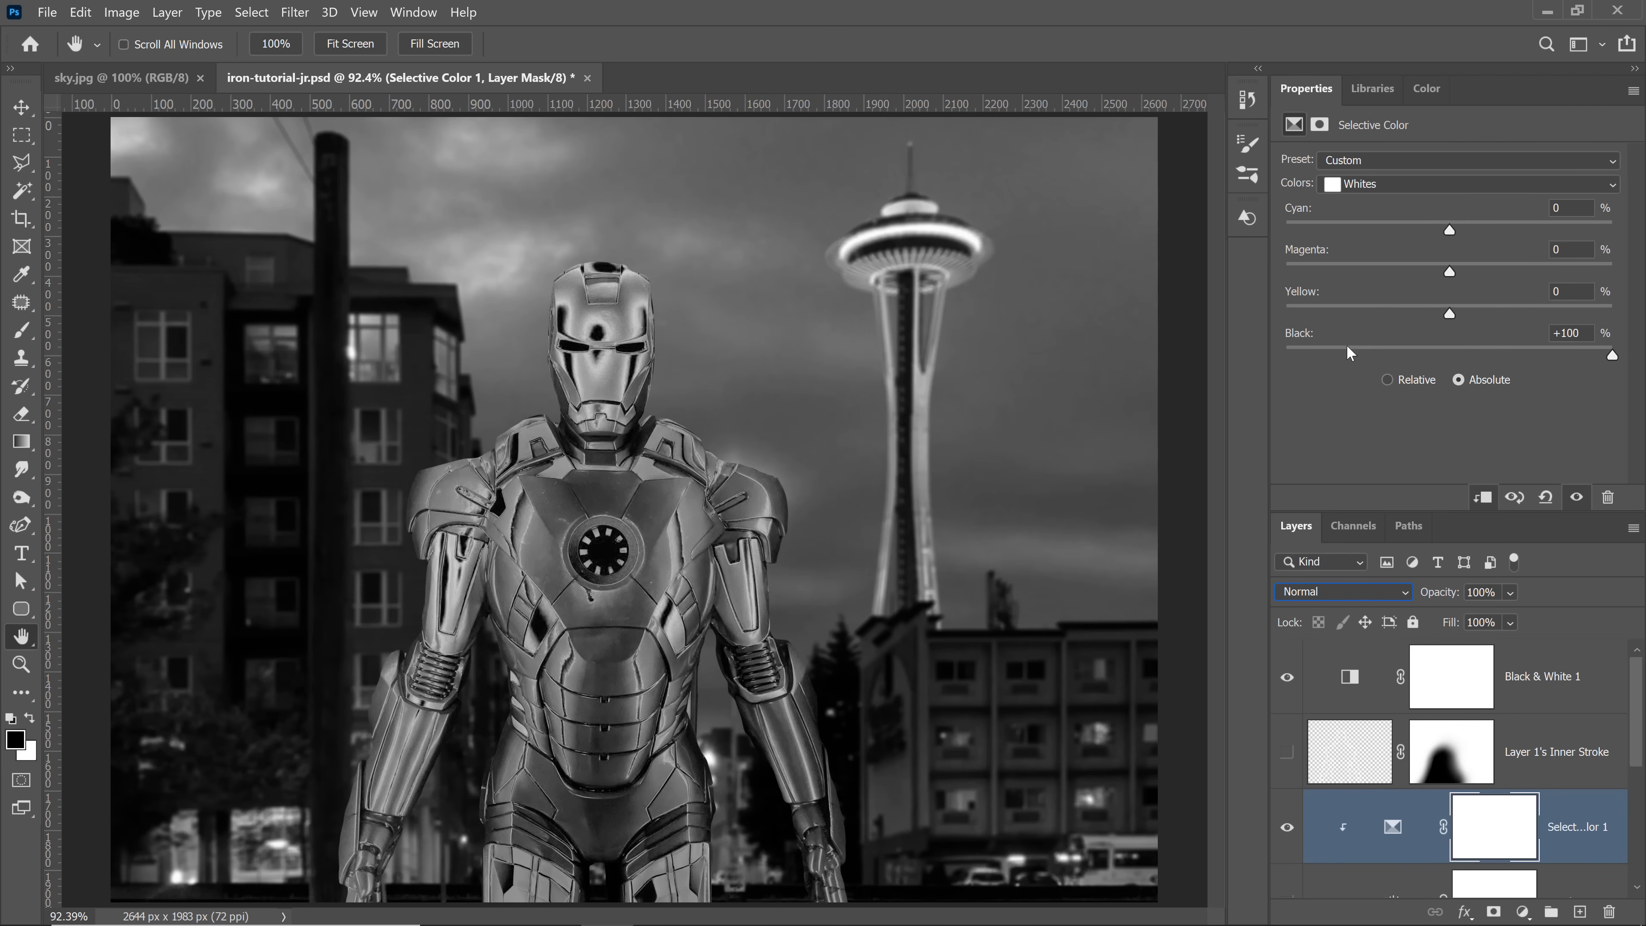
left_click_drag(1612, 353, 1462, 356)
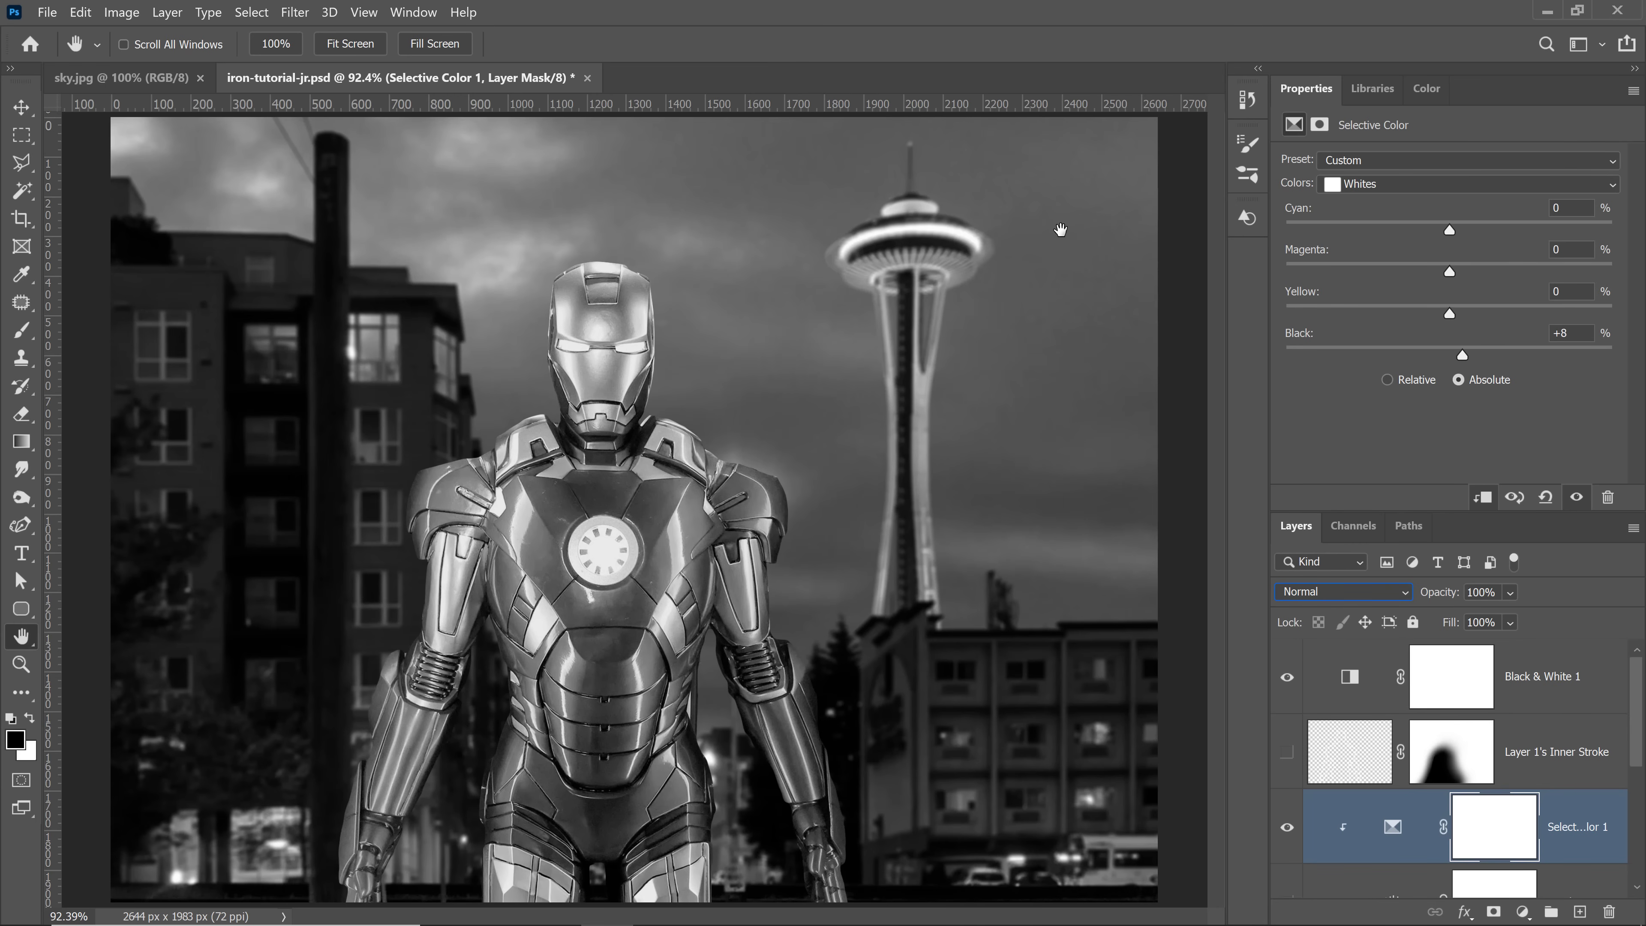
Step: Set the Black value of the Neutrals to +23% in the Selective Color 1 adjustment
left_click(1389, 187)
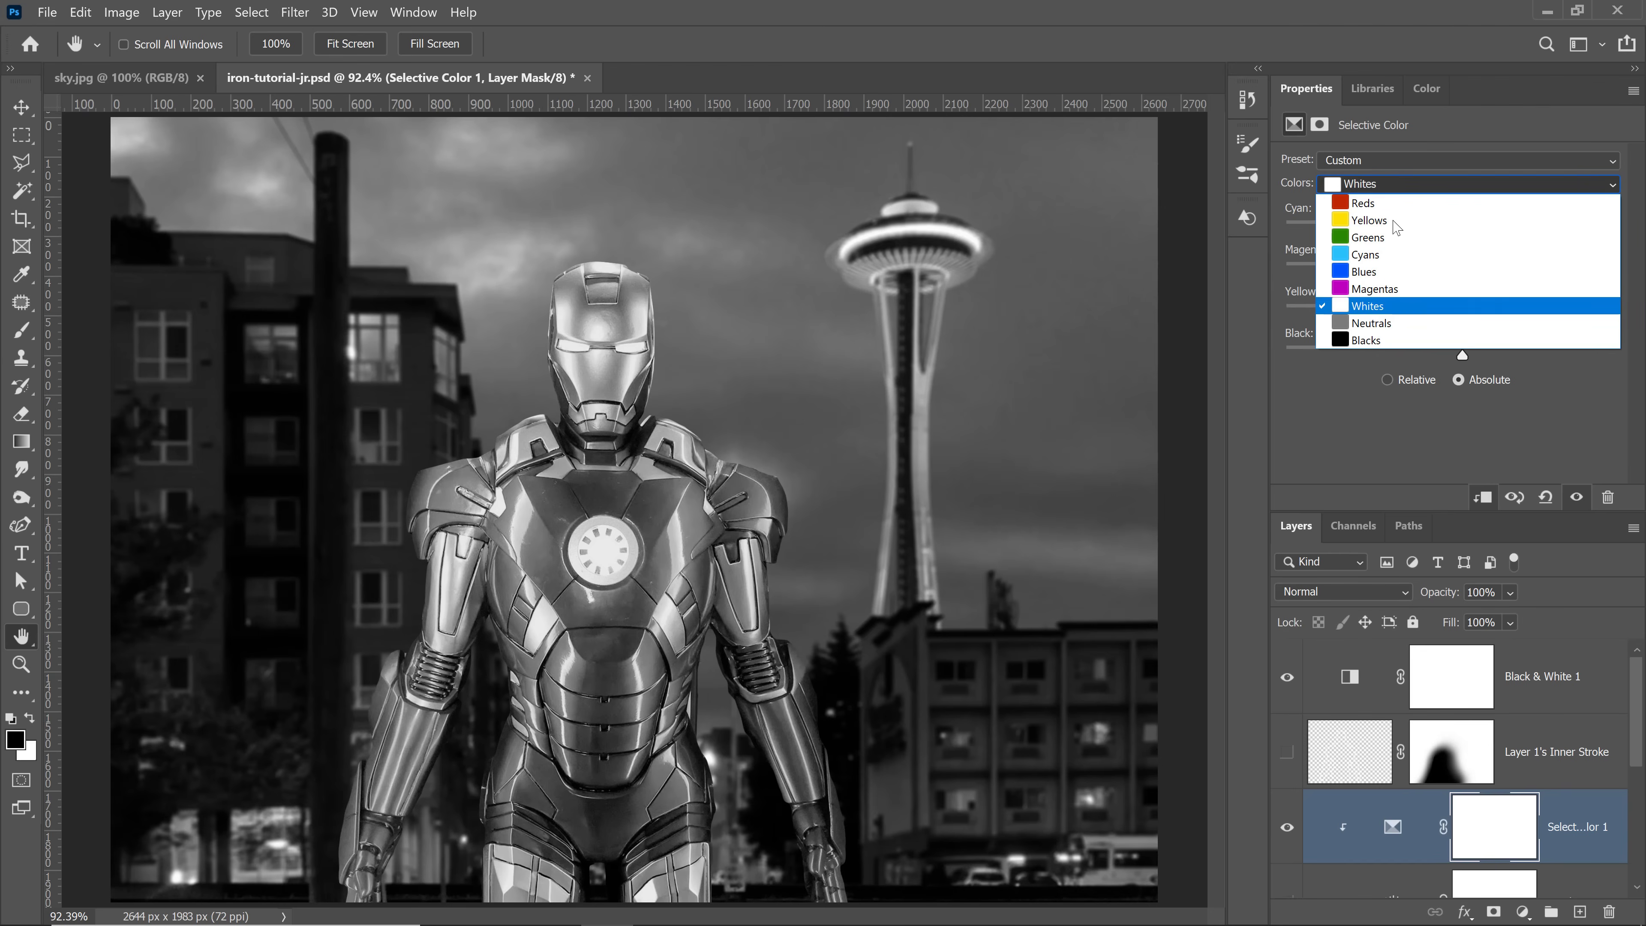
left_click(1387, 327)
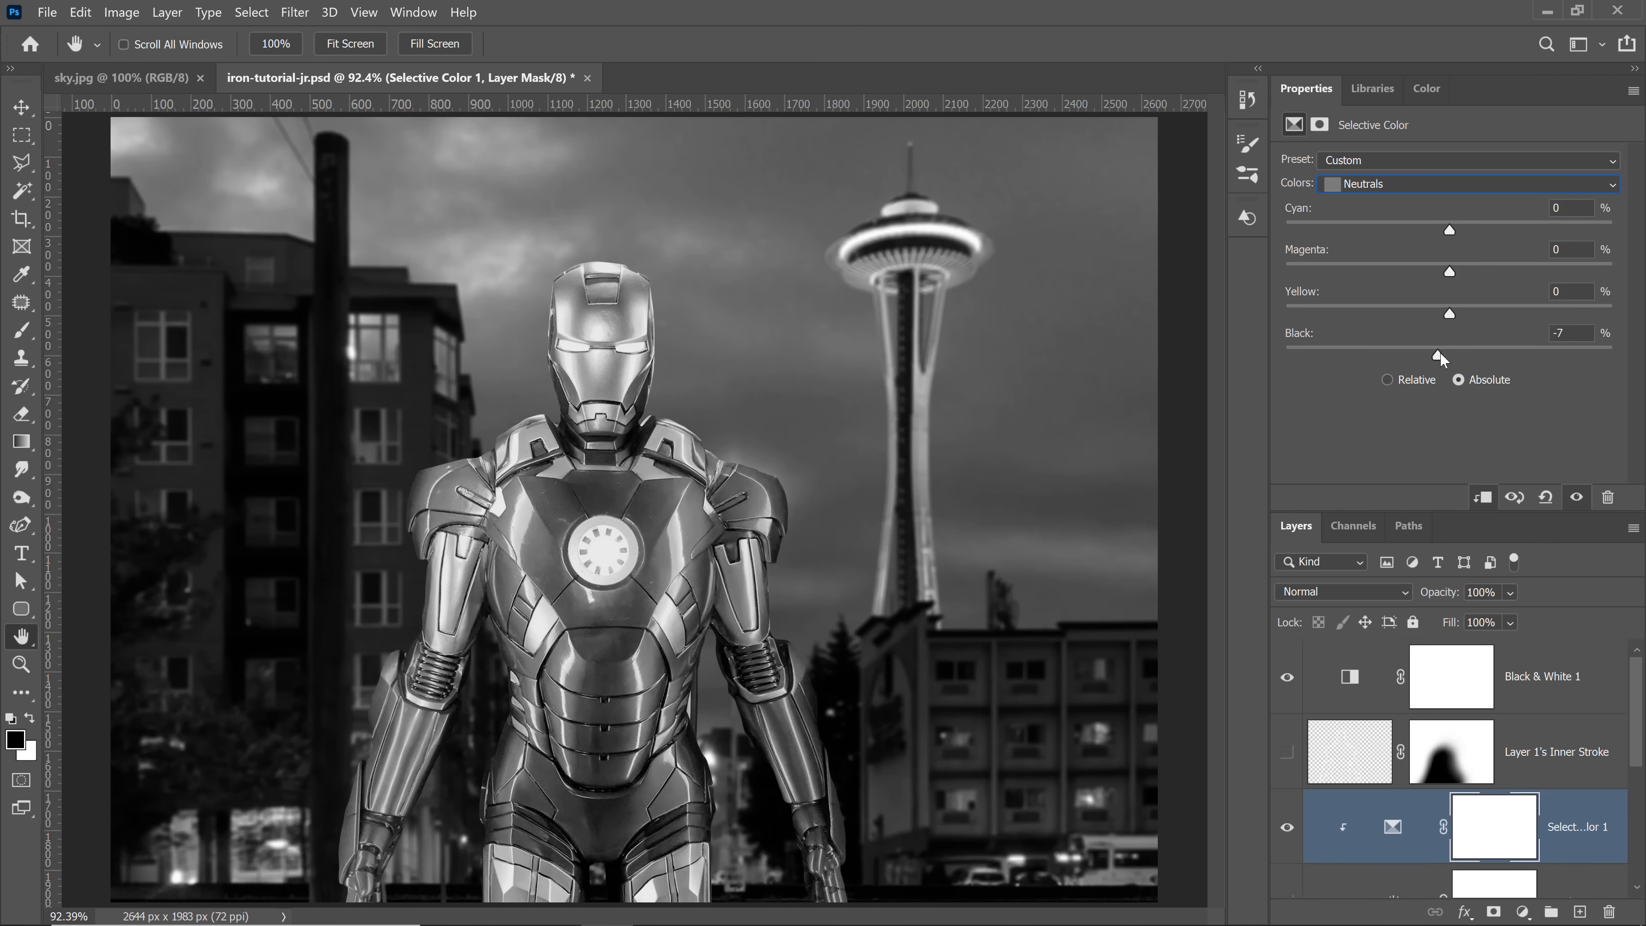
left_click_drag(1440, 352, 1481, 357)
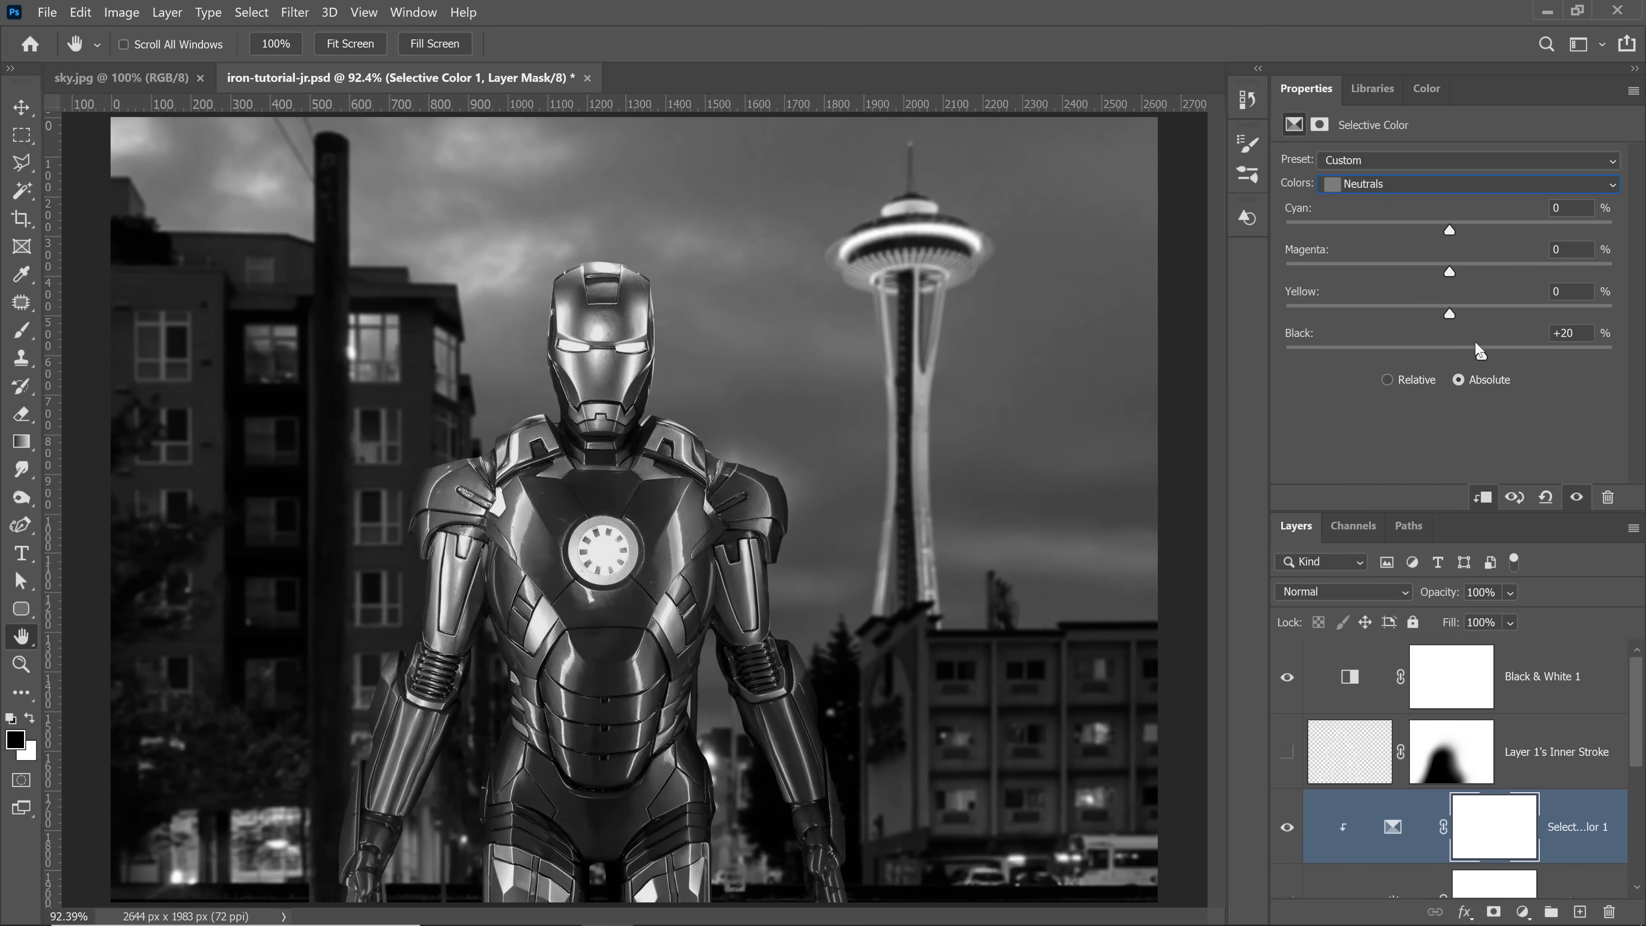
mouse_move(1482, 355)
left_mouse_down()
mouse_move(1464, 351)
mouse_move(1501, 364)
mouse_move(1486, 360)
left_mouse_up()
Step: Set the Black value of the Blacks to +6% in the Selective Color 1 adjustment
left_click(1392, 187)
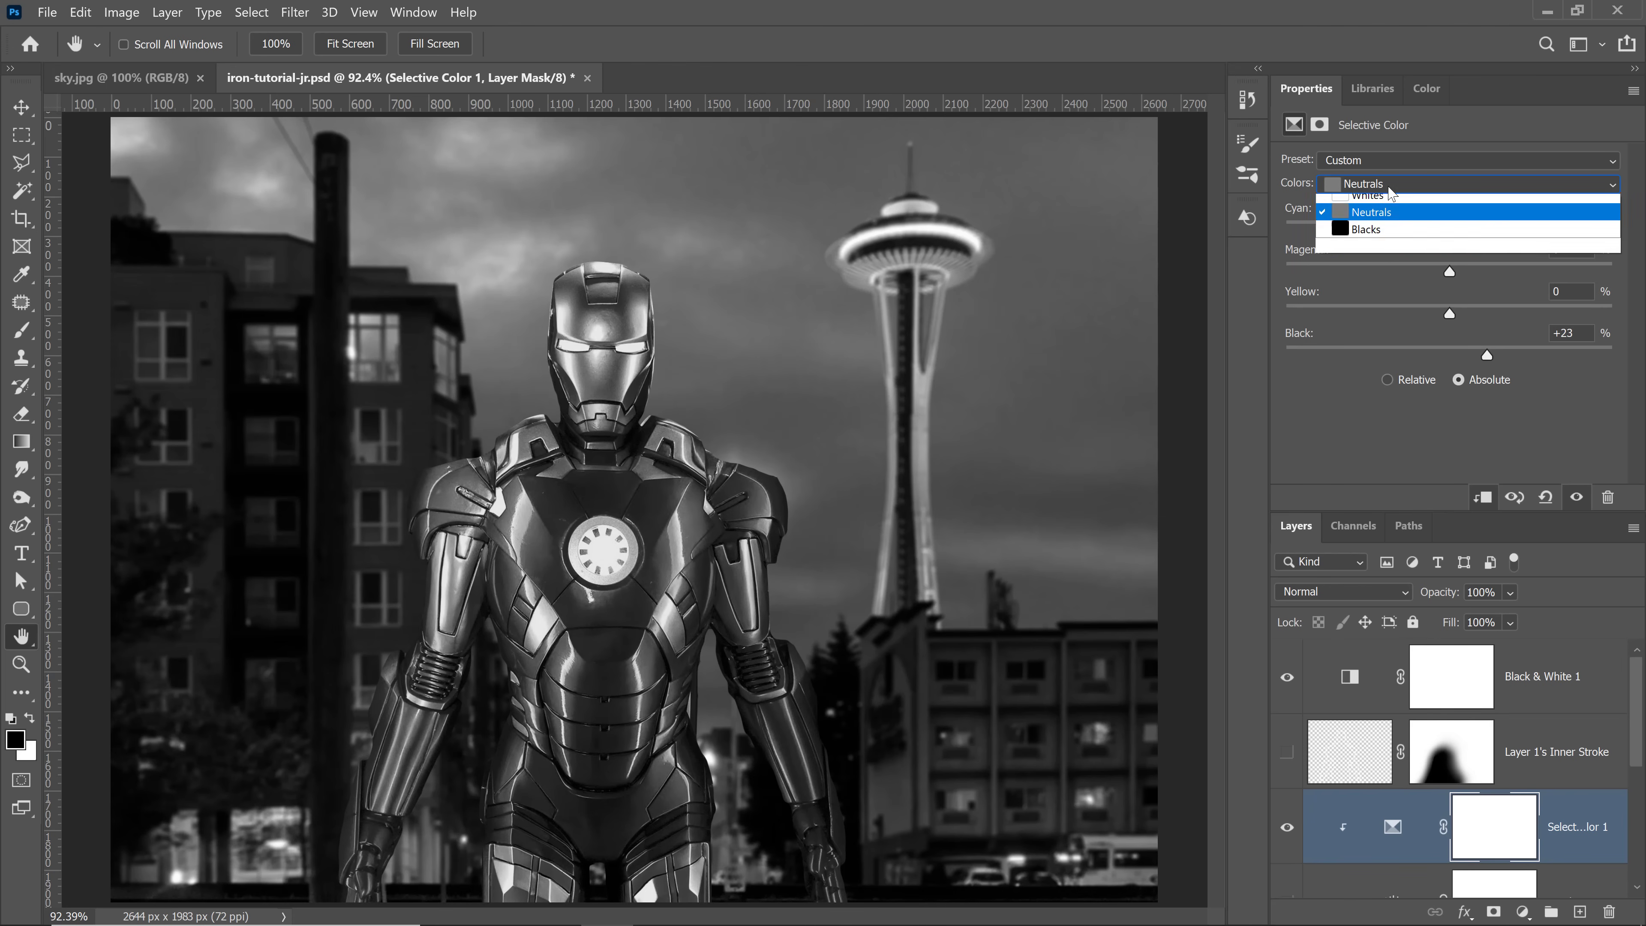
left_click(1391, 341)
left_click_drag(1449, 357, 1462, 358)
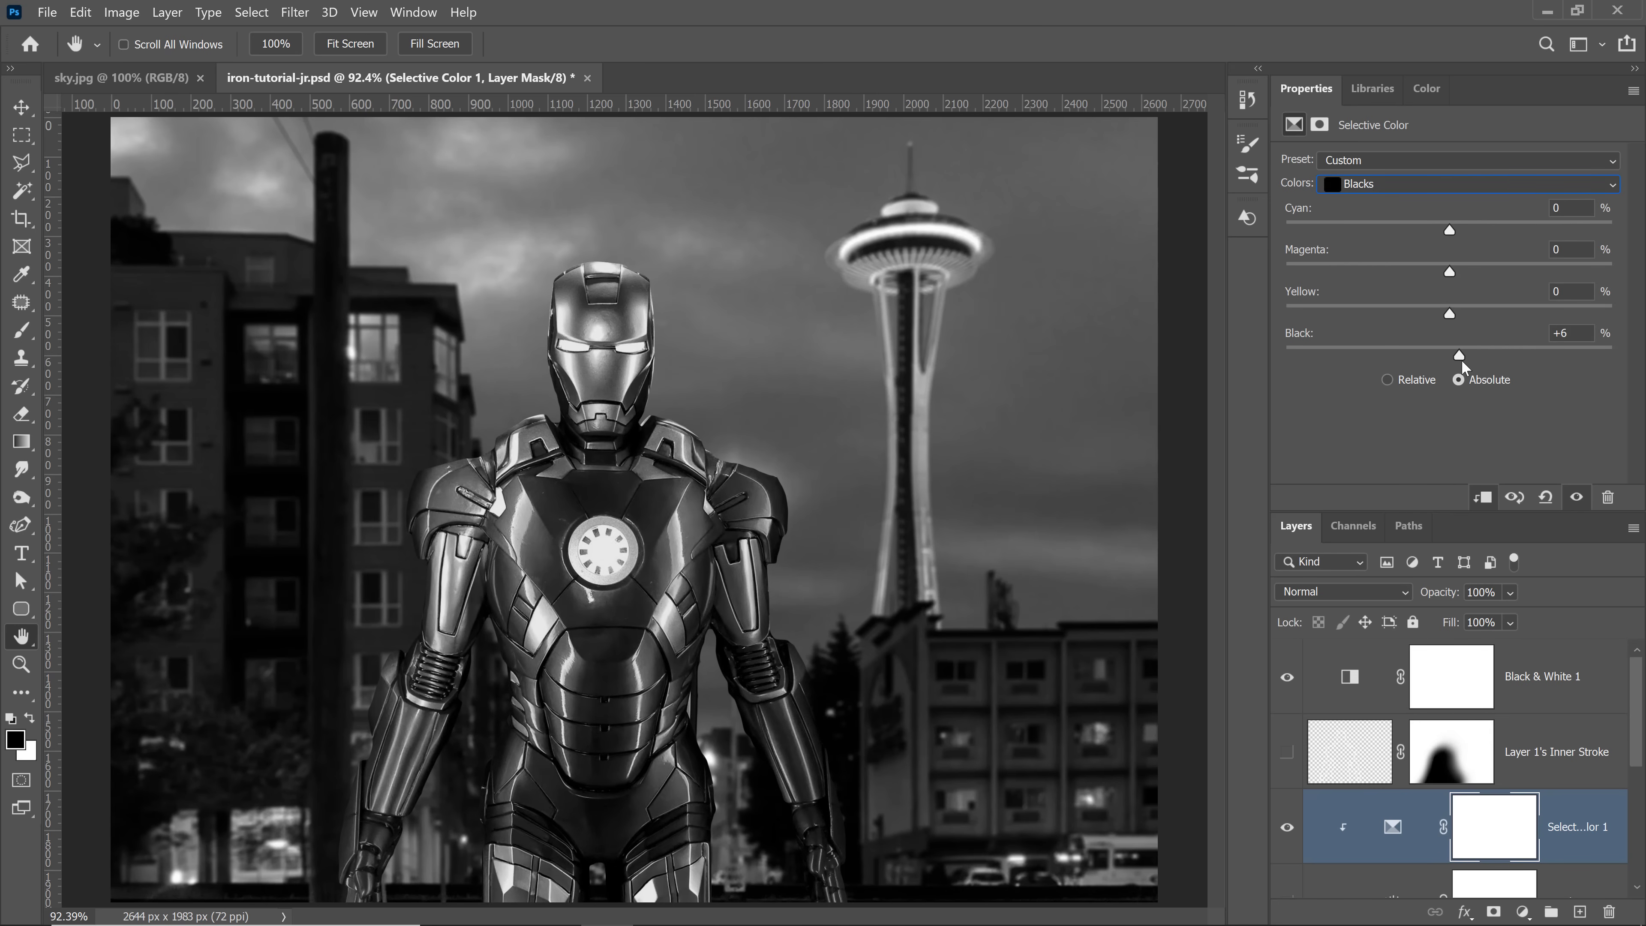
Step: Toggle the Selective Color 1 adjustment to compare Iron Man's luminosity before and after in black and white
left_click(1288, 828)
left_click(1288, 829)
left_click(1288, 831)
left_click(1288, 832)
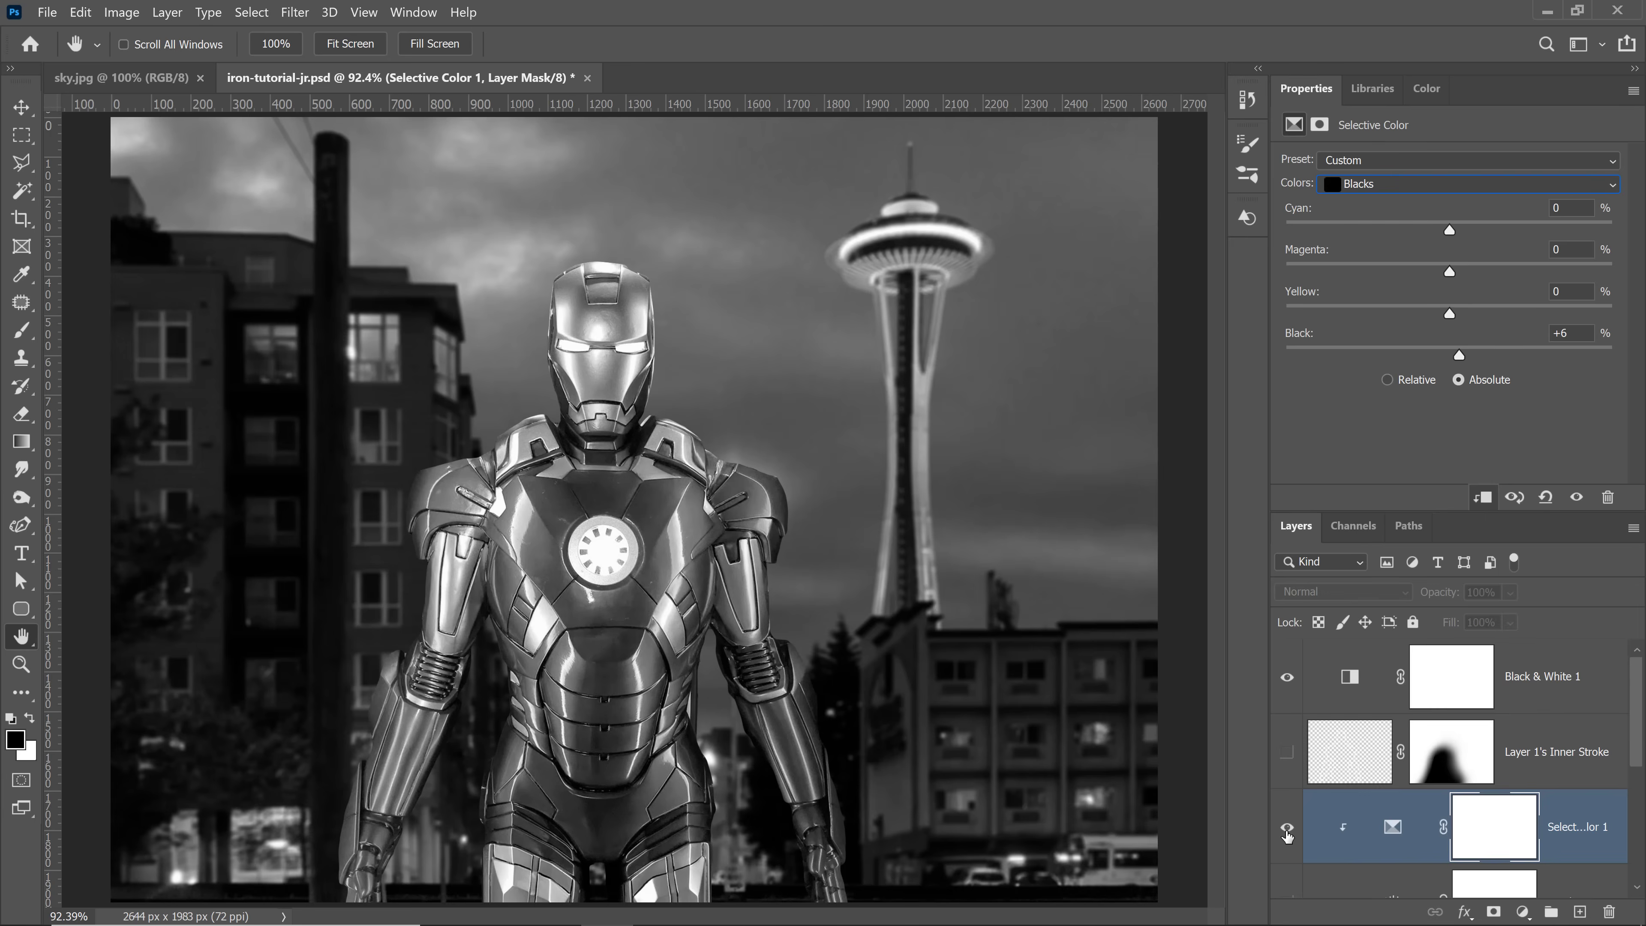
Step: Hide the Black & White 1 adjustment and toggle Selective Color 1 to compare Iron Man before and after in color
left_click(1288, 677)
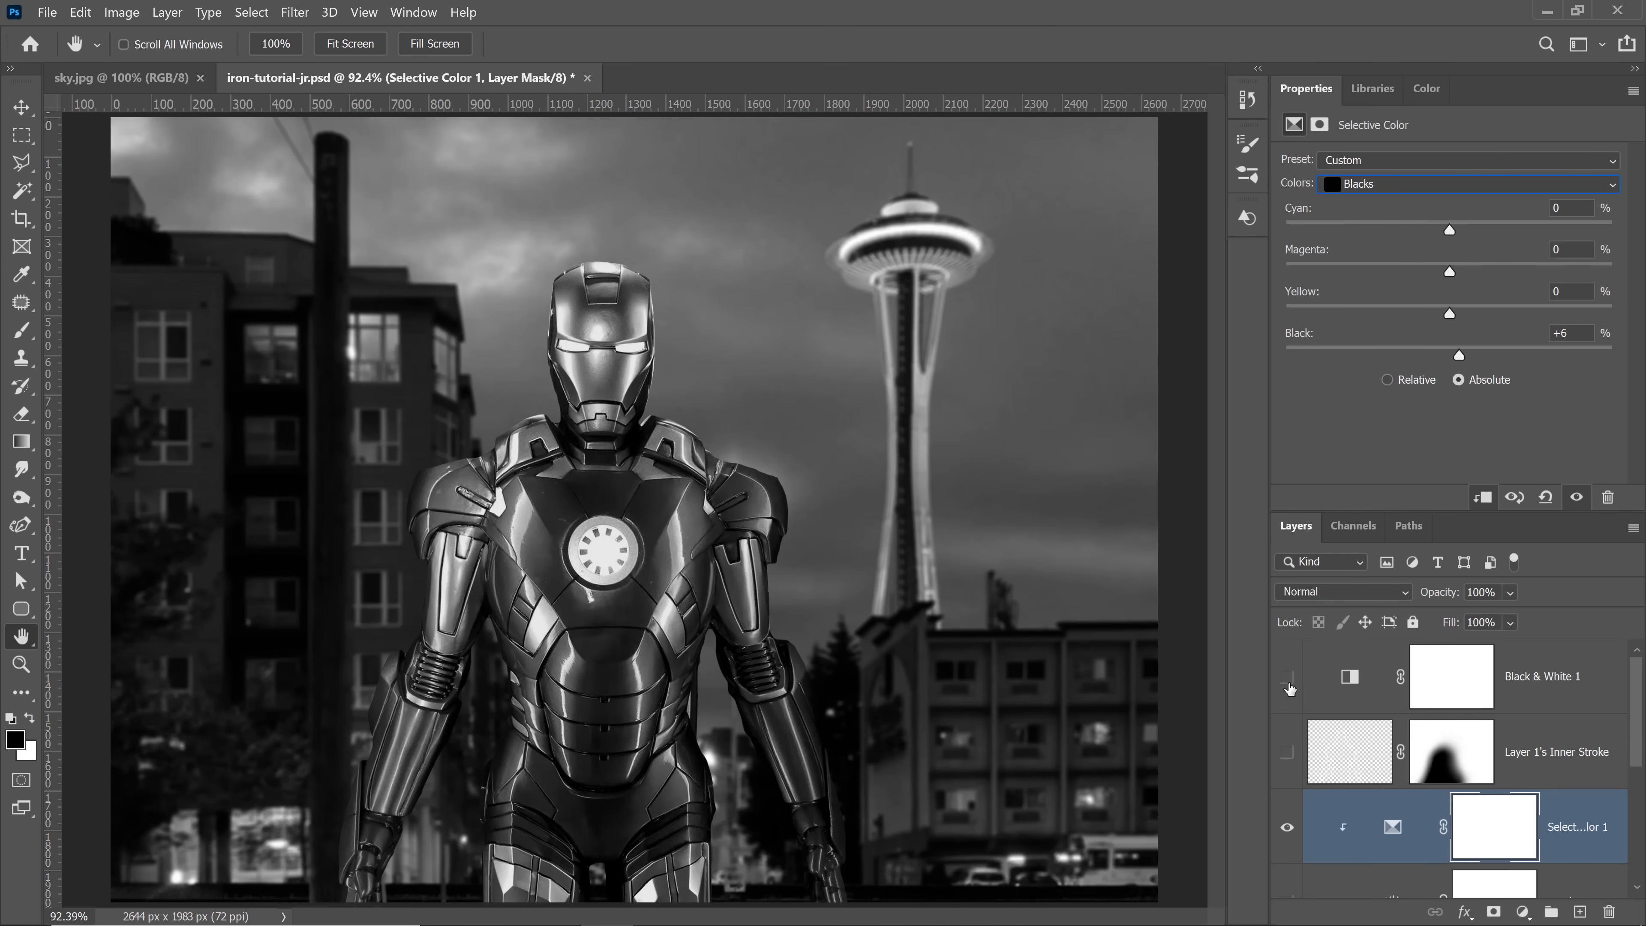
left_click(1283, 834)
left_click(1283, 835)
left_click(1283, 836)
left_click(1282, 834)
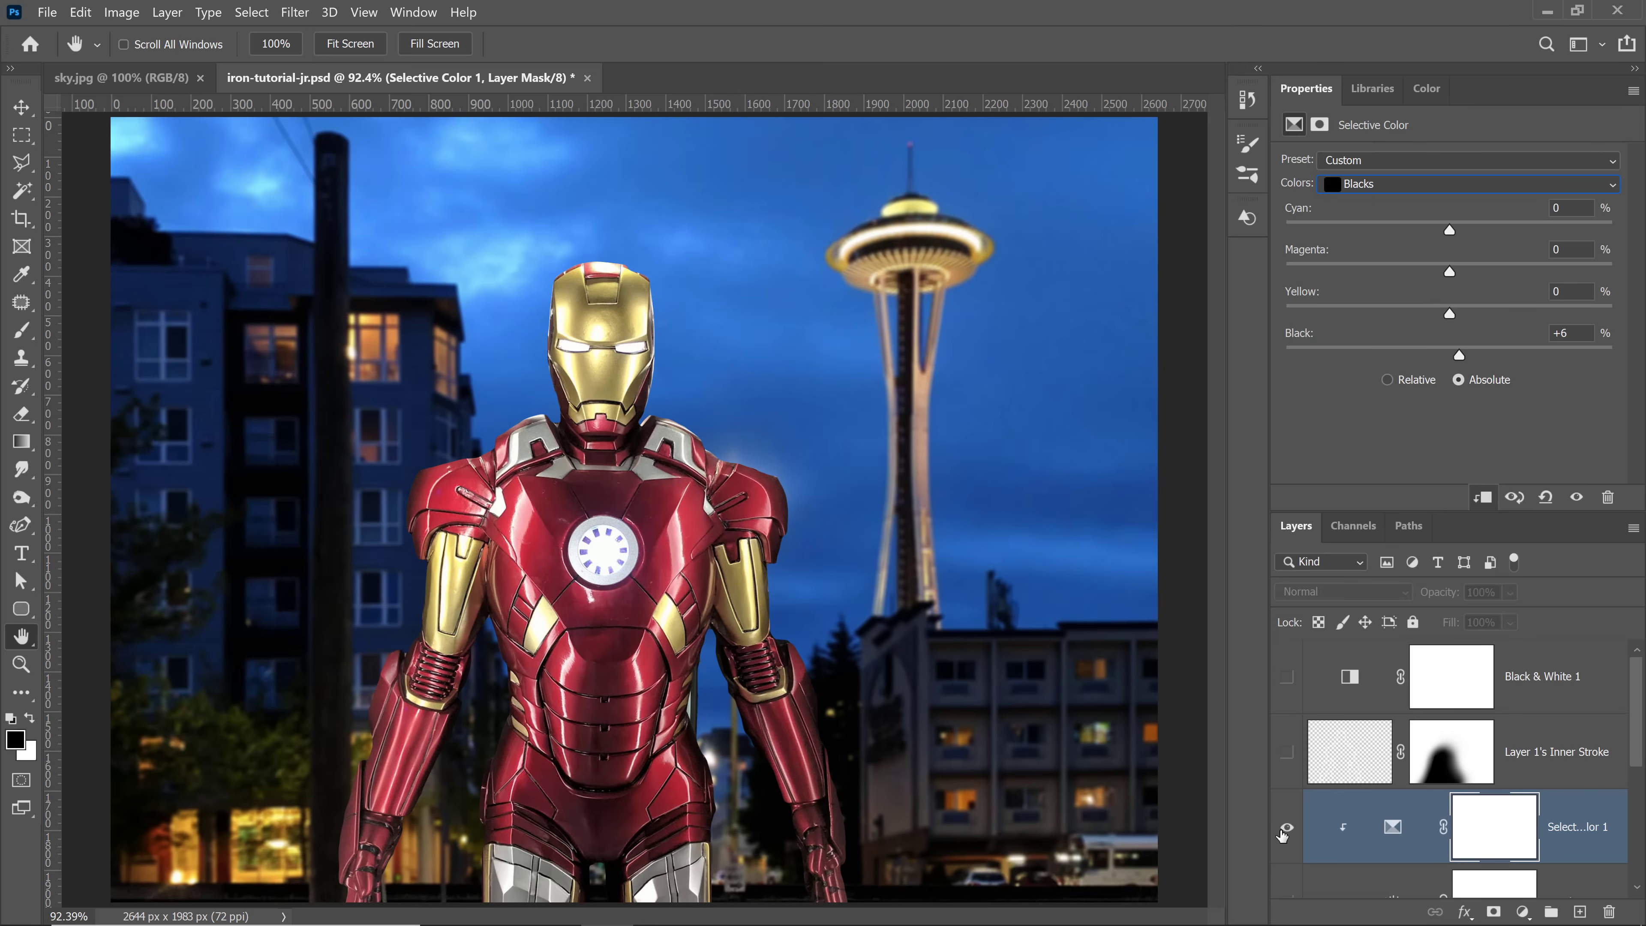
left_click(1282, 830)
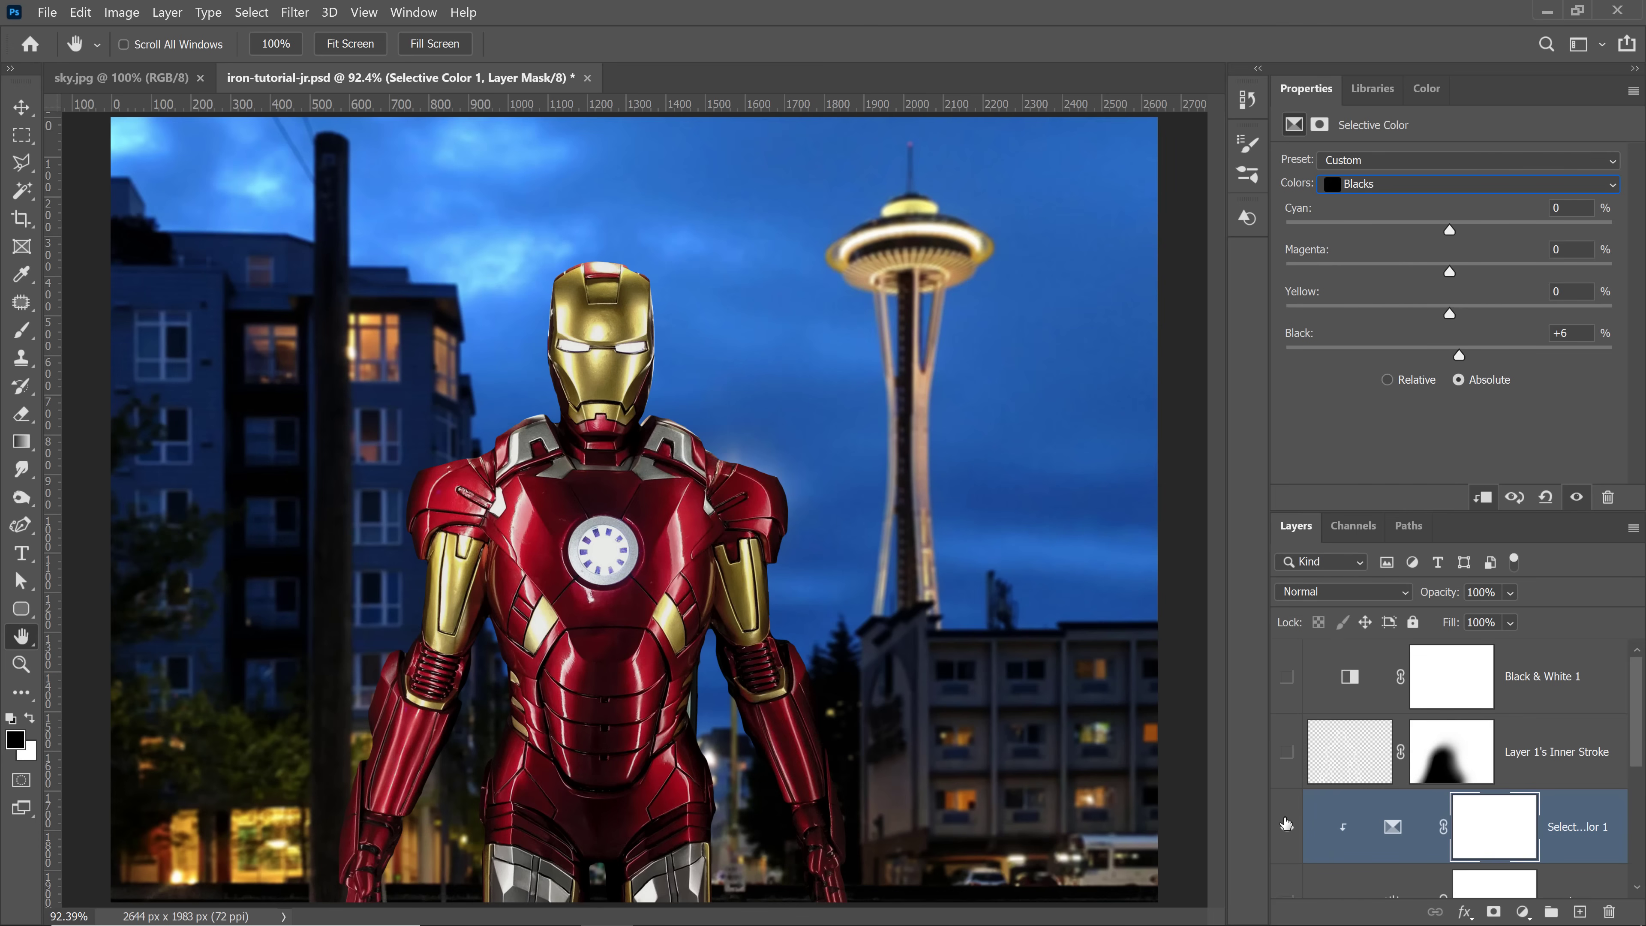
Step: Show the Selective Color 1 adjustment again and set its Neutrals to Cyan +10% and Yellow -17%
left_click(1287, 824)
left_click(1360, 185)
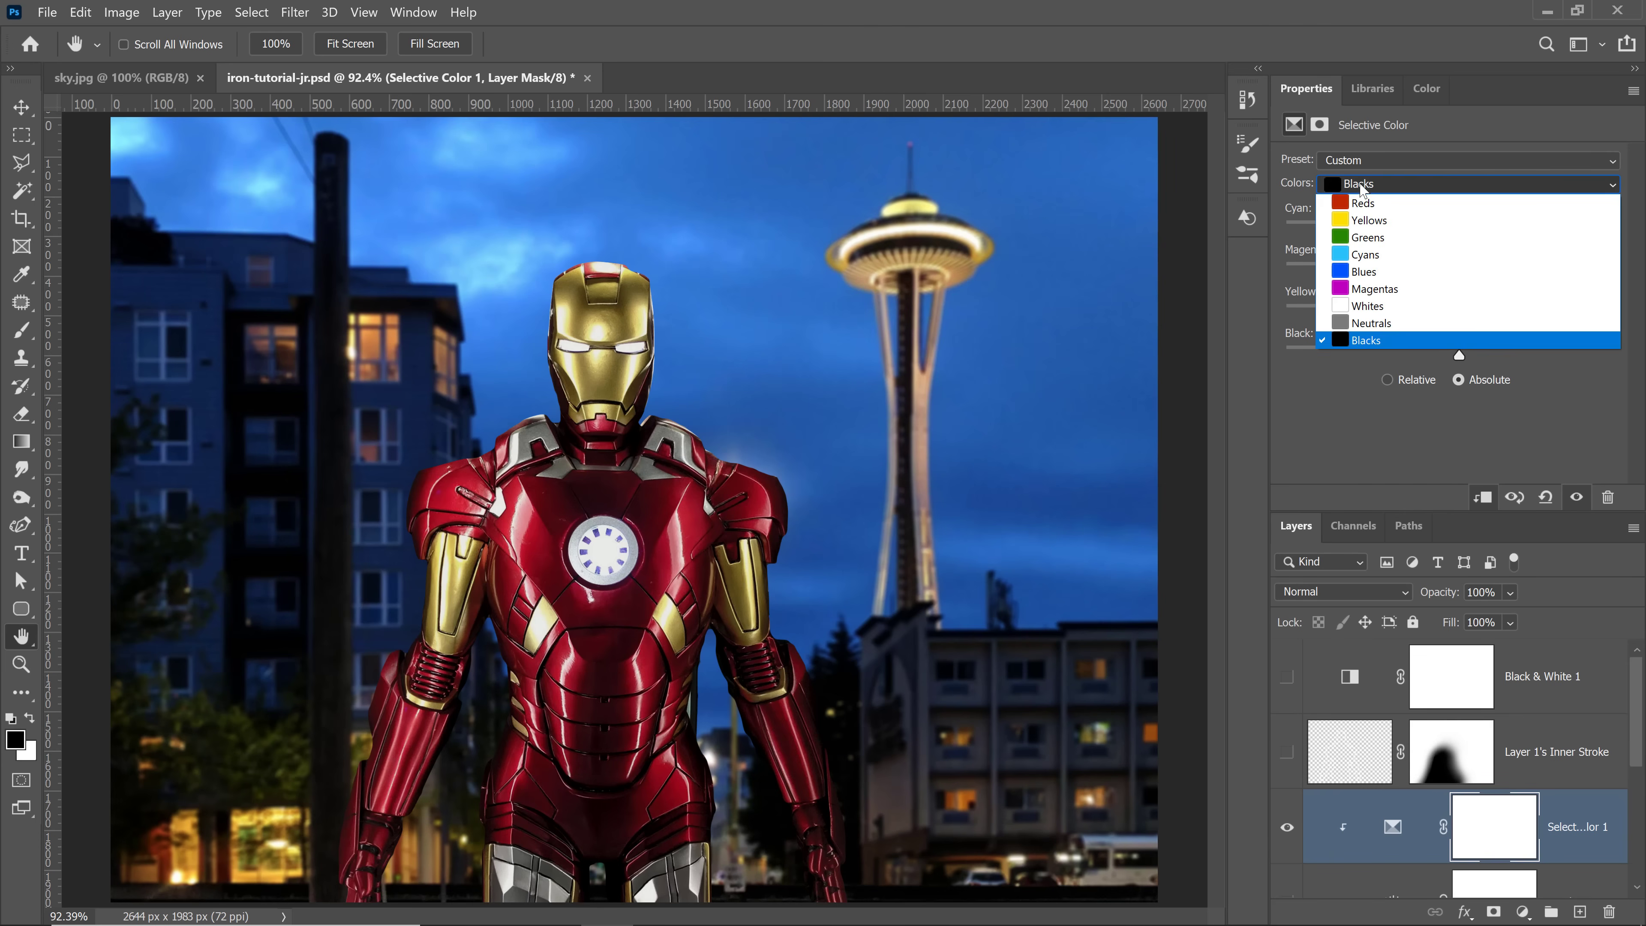
left_click(1391, 323)
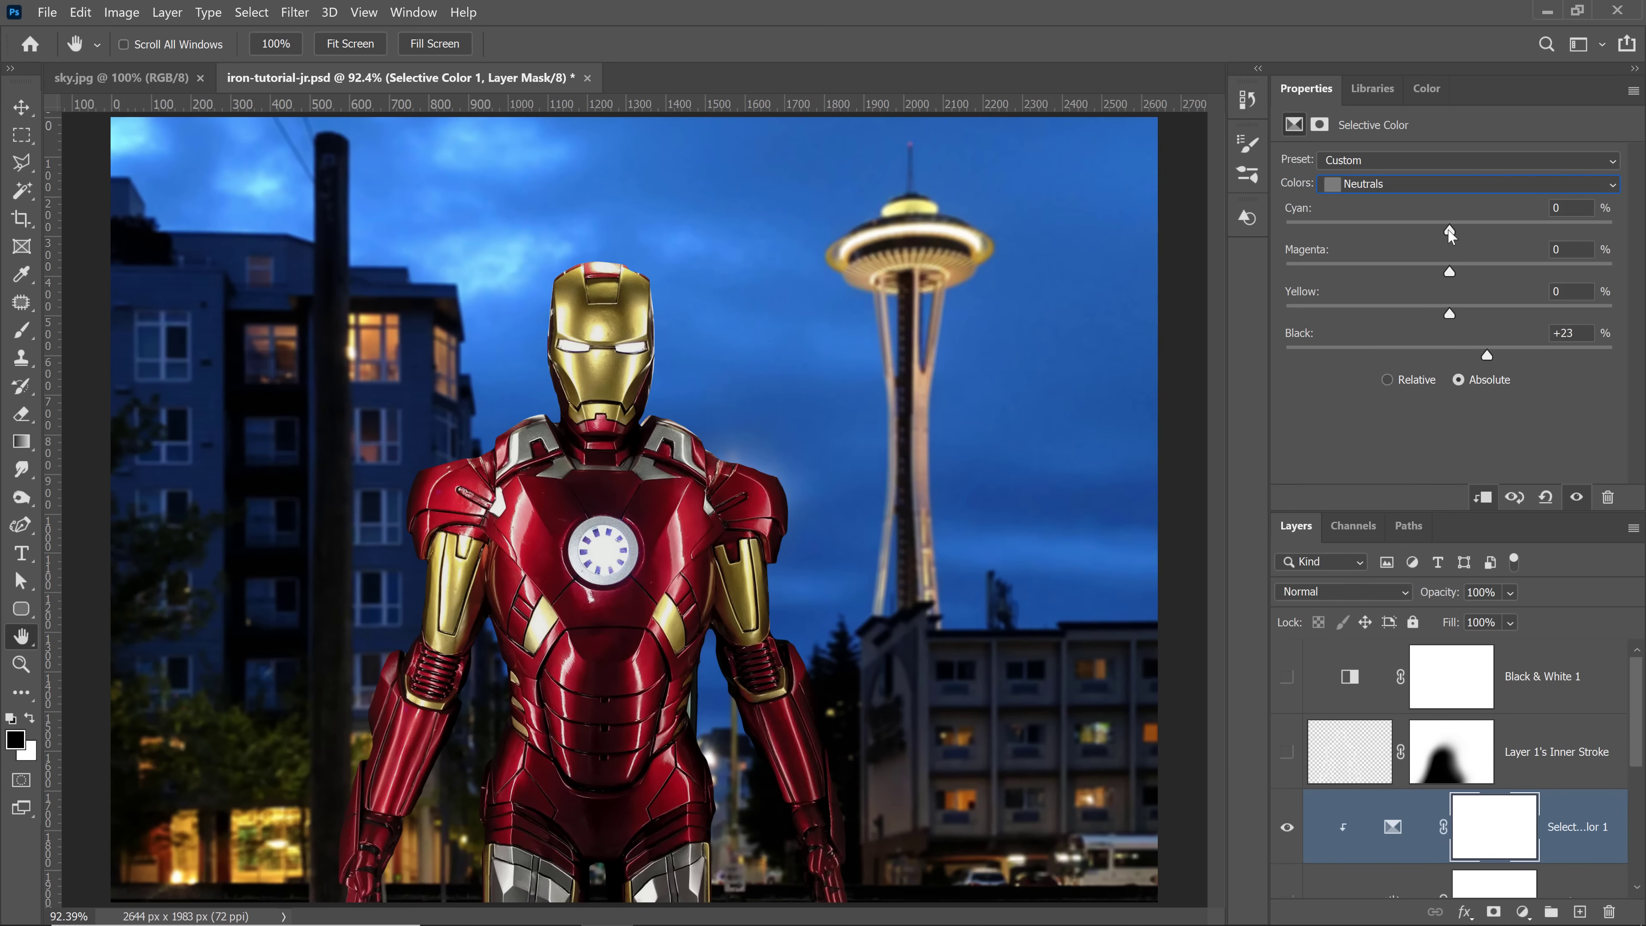
left_click_drag(1462, 228, 1471, 230)
left_click_drag(1476, 227, 1628, 226)
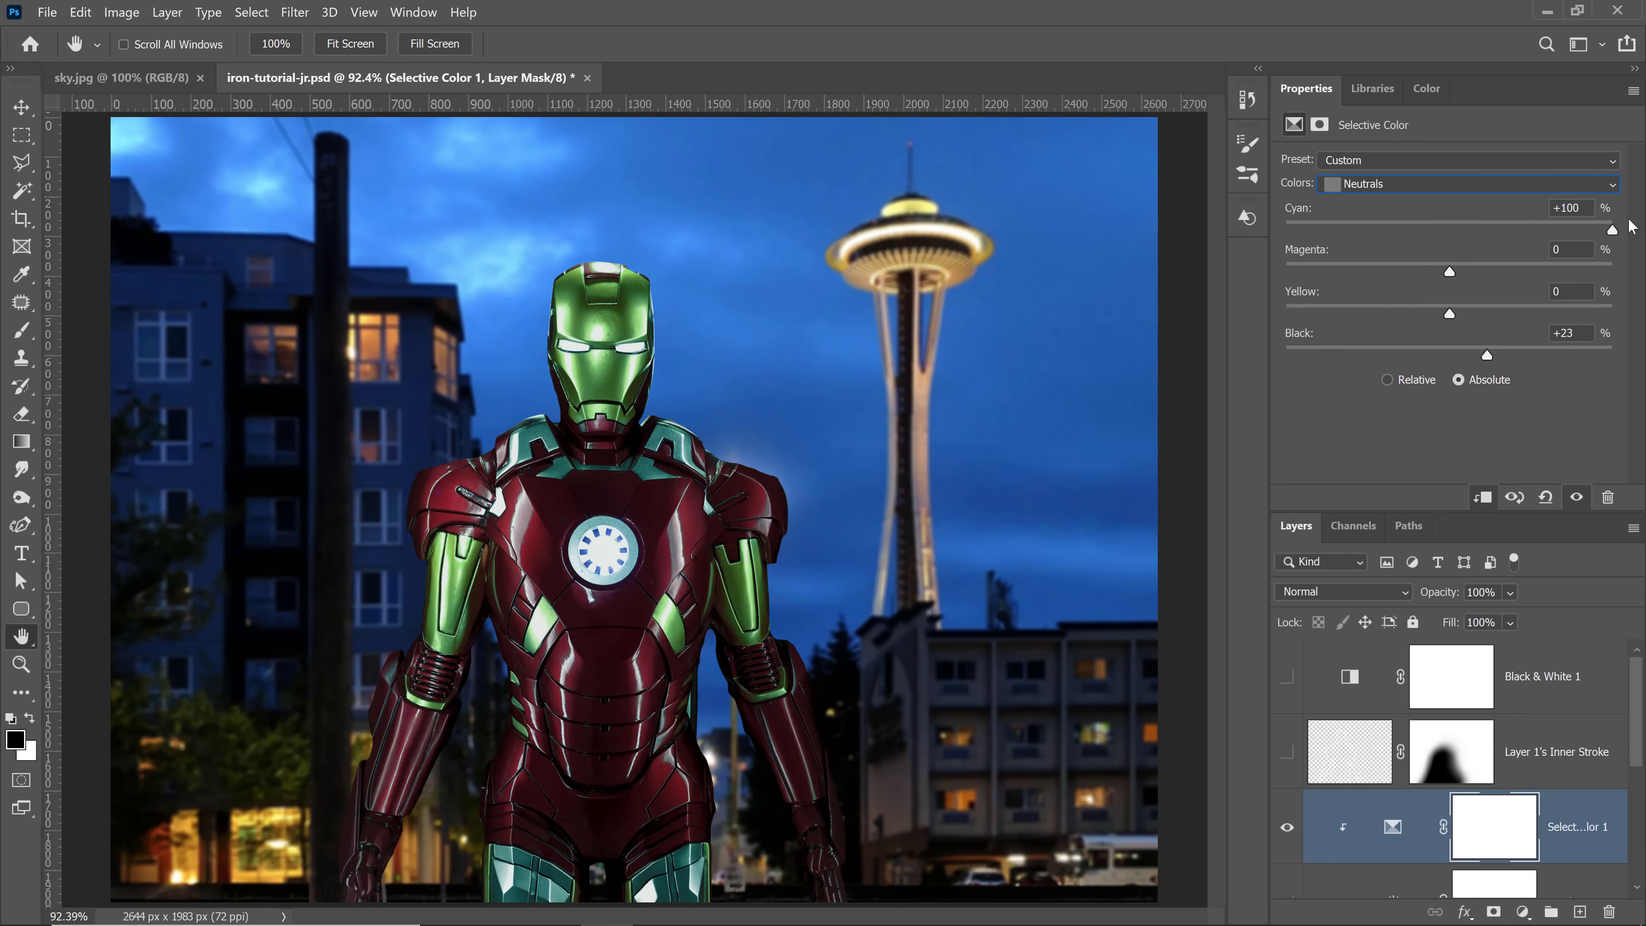
left_click_drag(1614, 228, 1460, 235)
left_click_drag(1452, 312, 1422, 315)
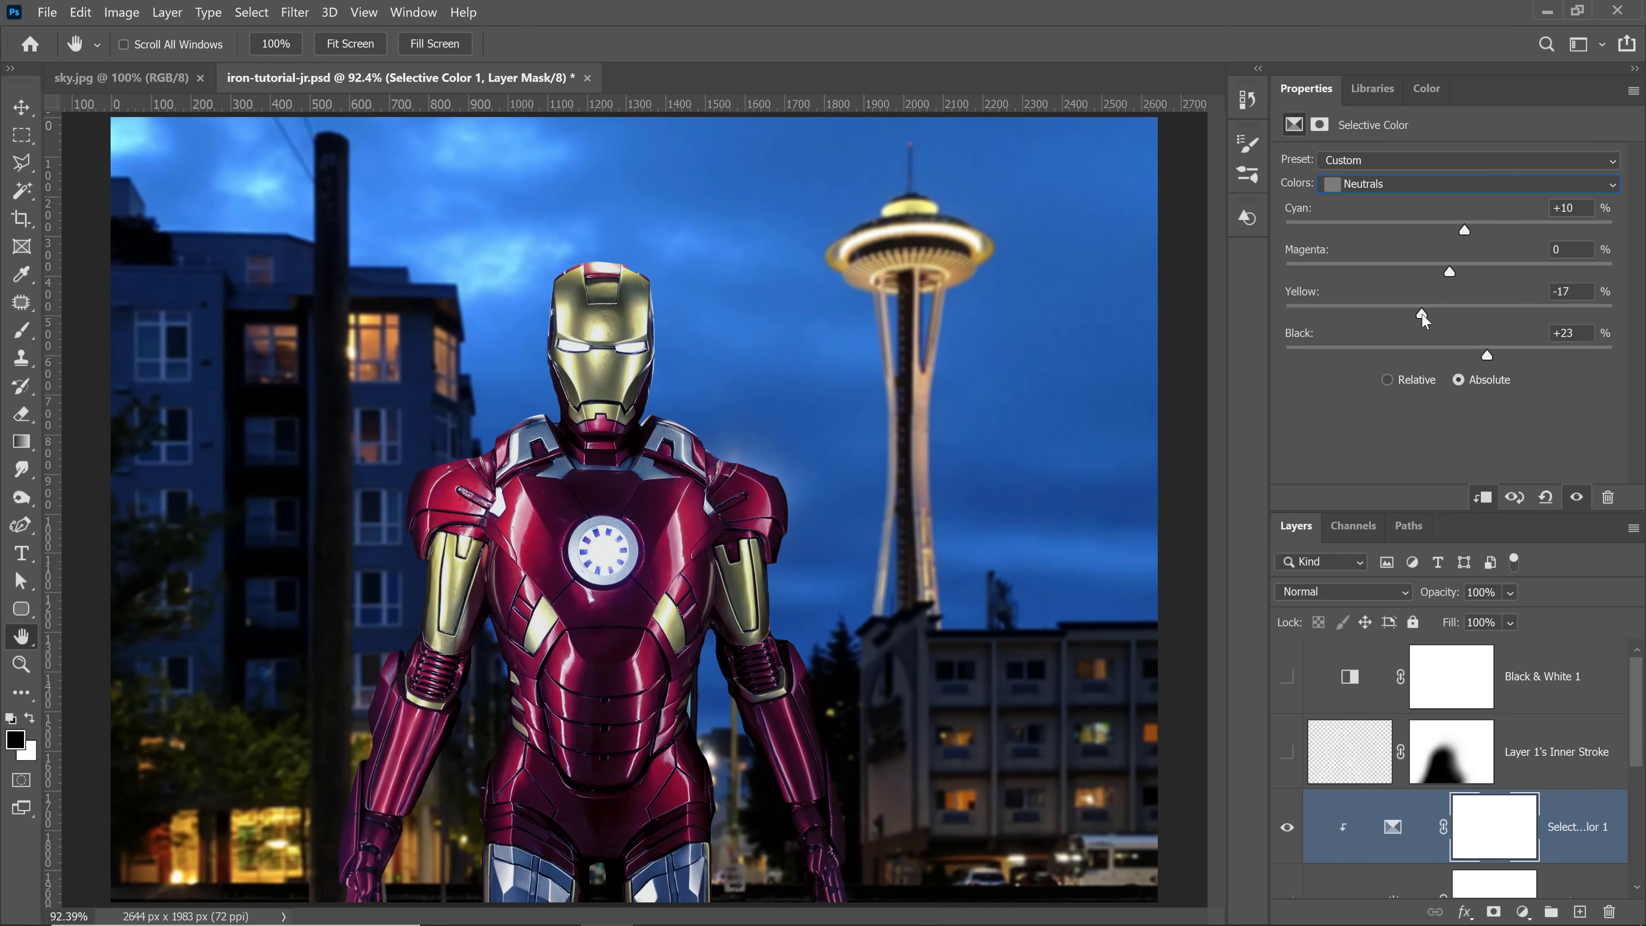
Step: Set the Blacks to Cyan +6% and Yellow -9% in the Selective Color 1 adjustment
left_click(1385, 186)
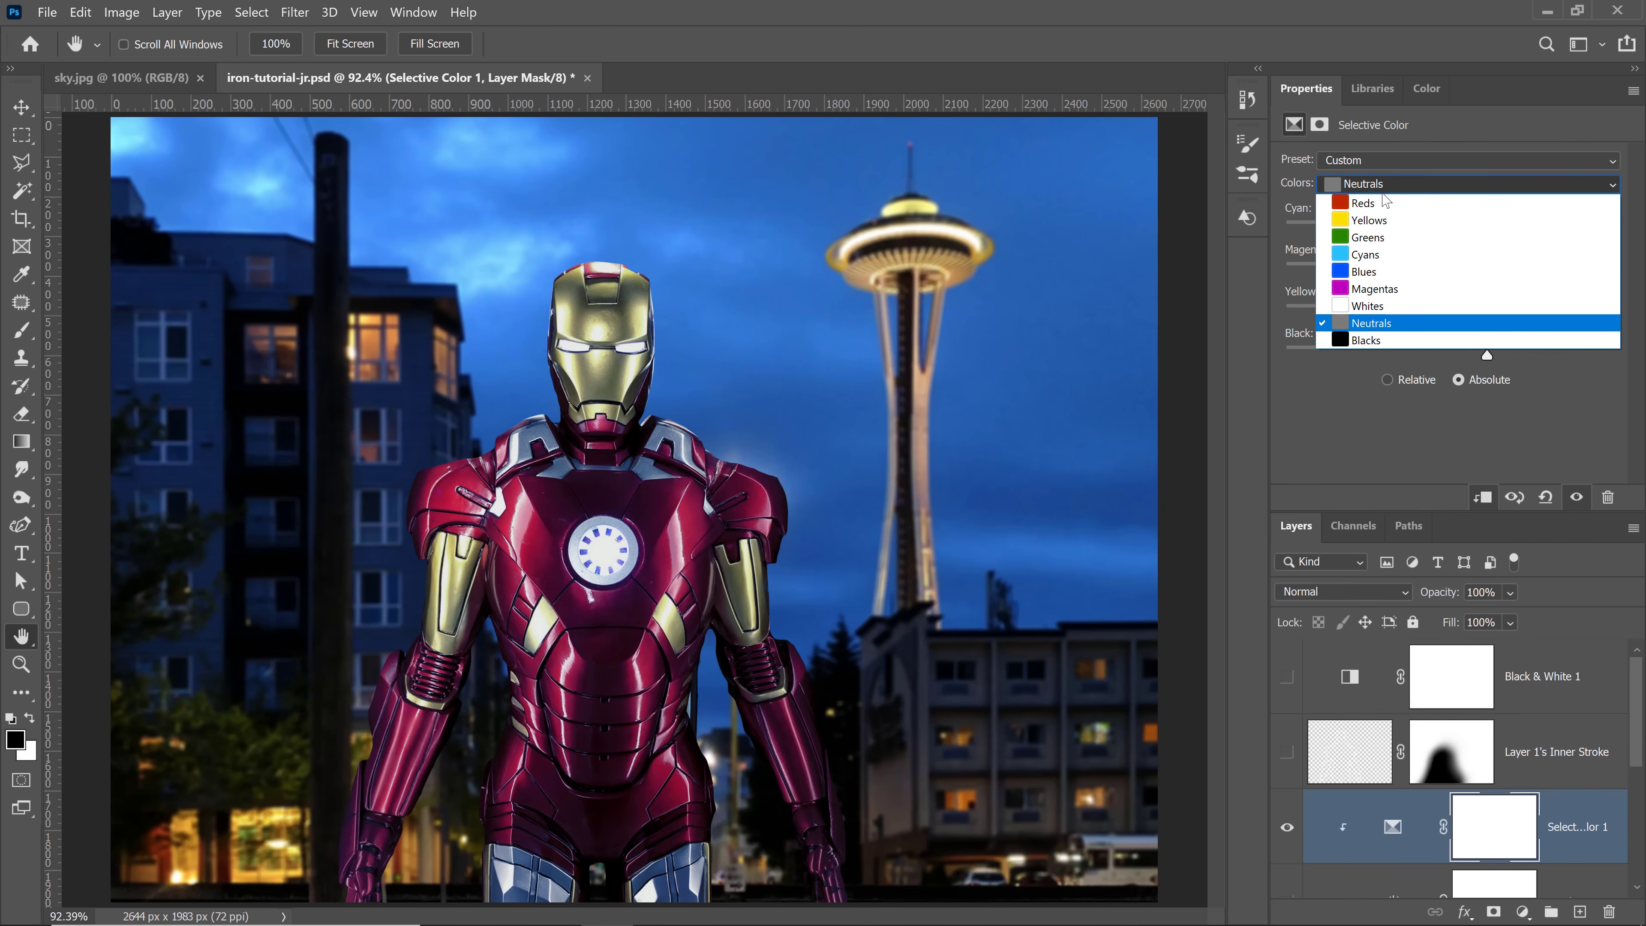
left_click(1385, 340)
left_click(1452, 229)
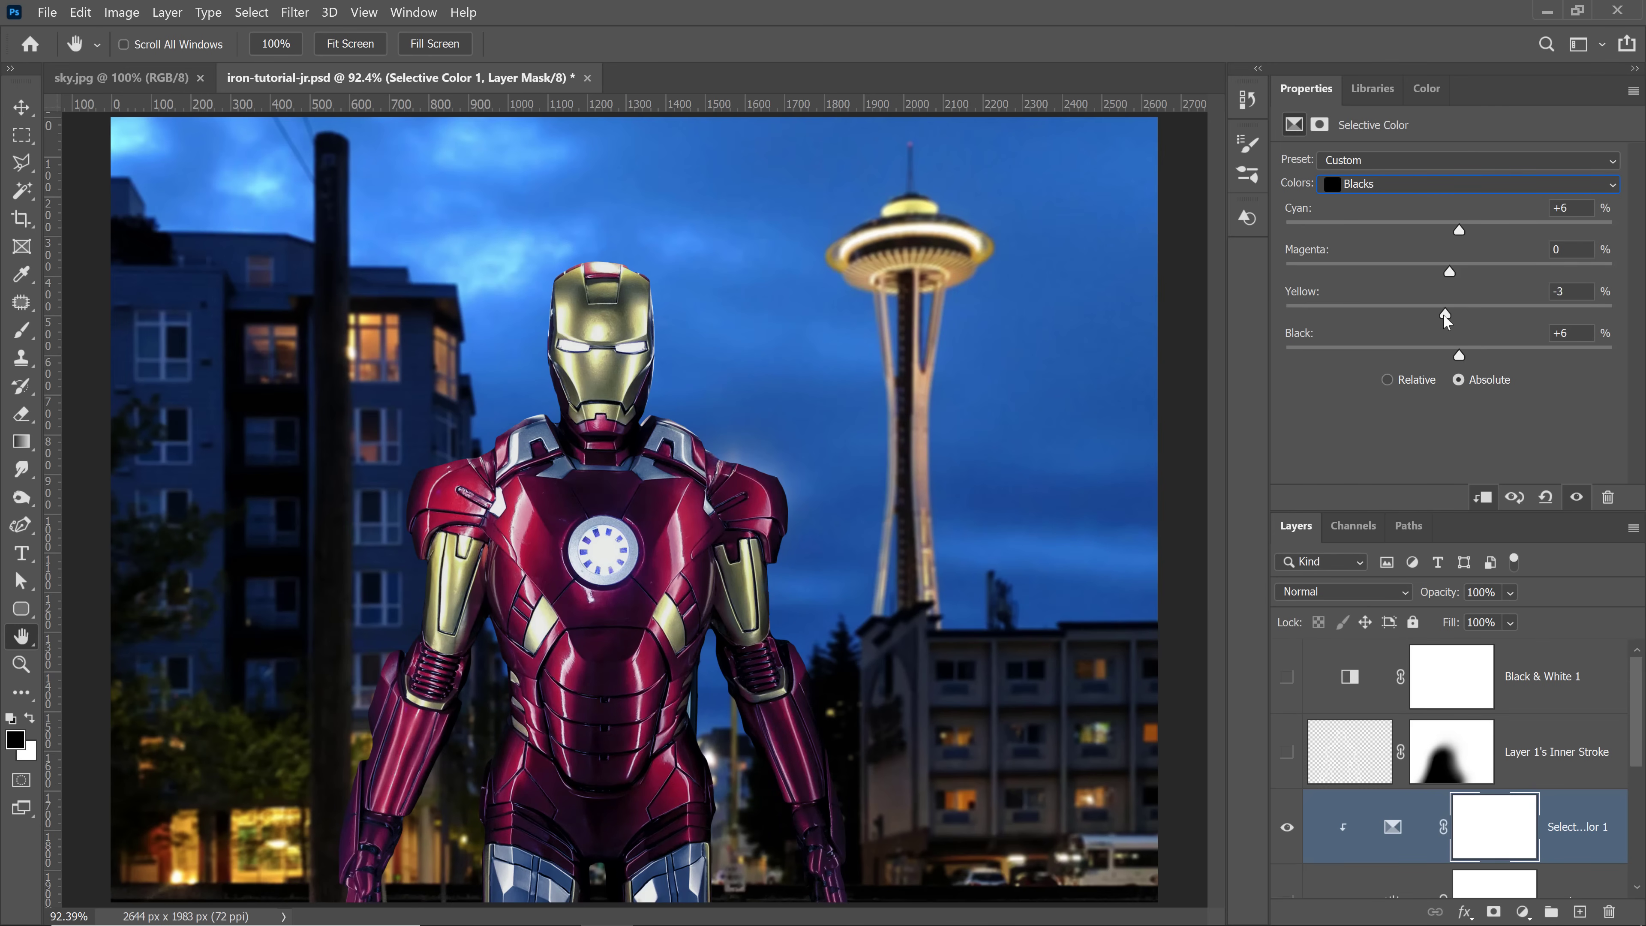
Step: Adjust the Cyan value of the Reds in the Selective Color 1 adjustment
left_click(1390, 188)
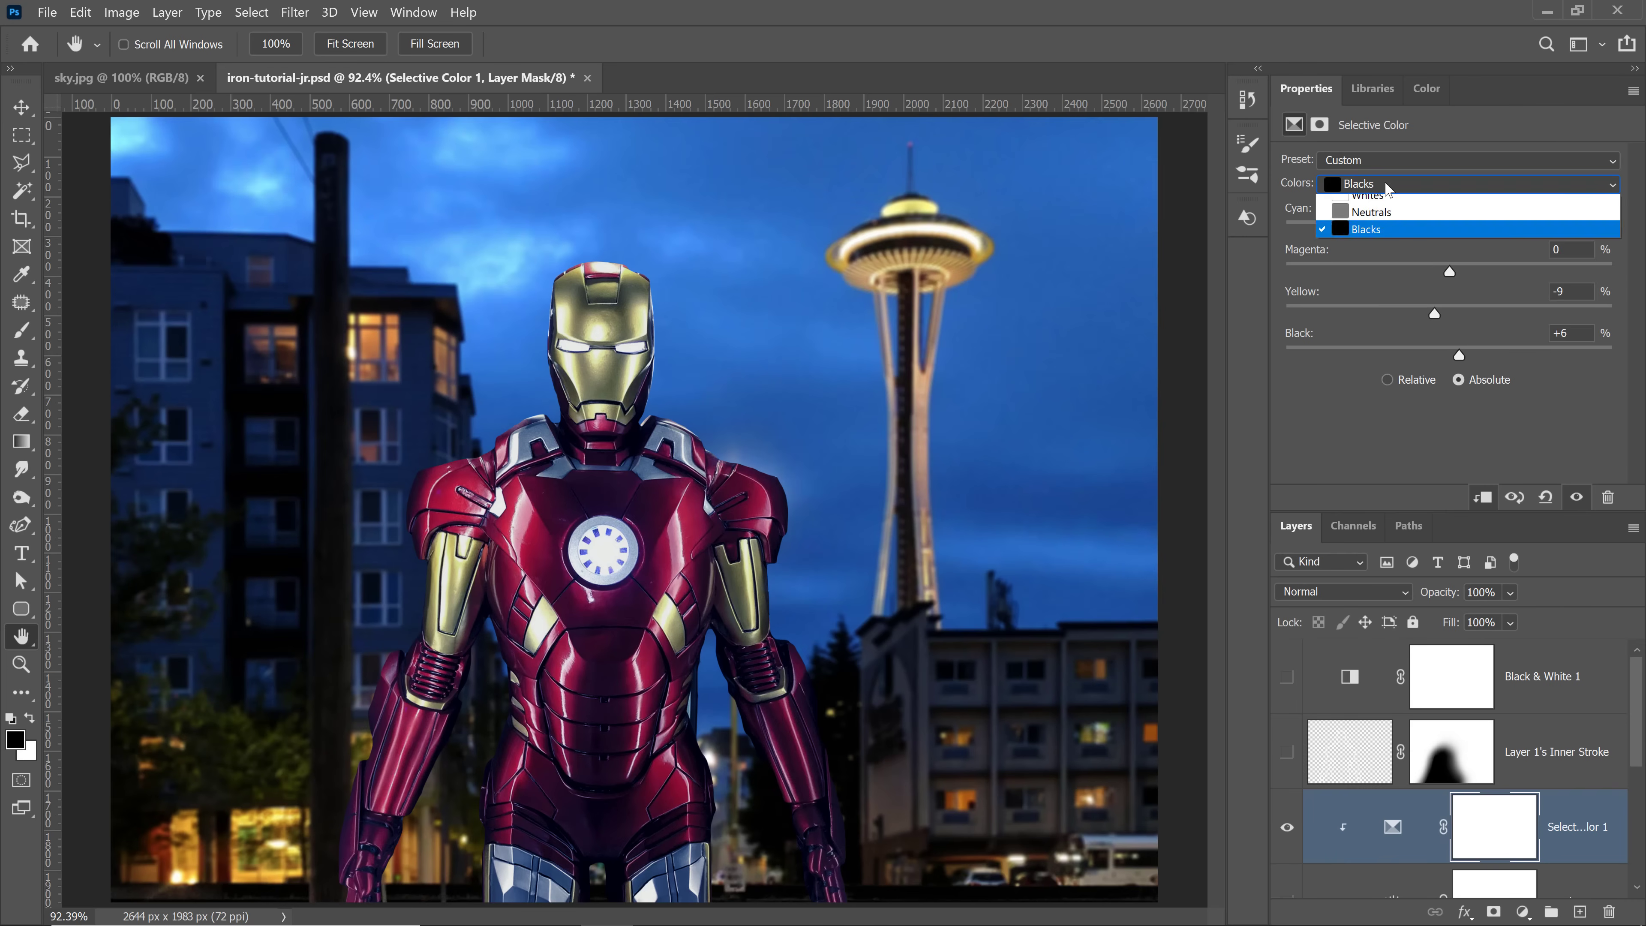
left_click(1389, 205)
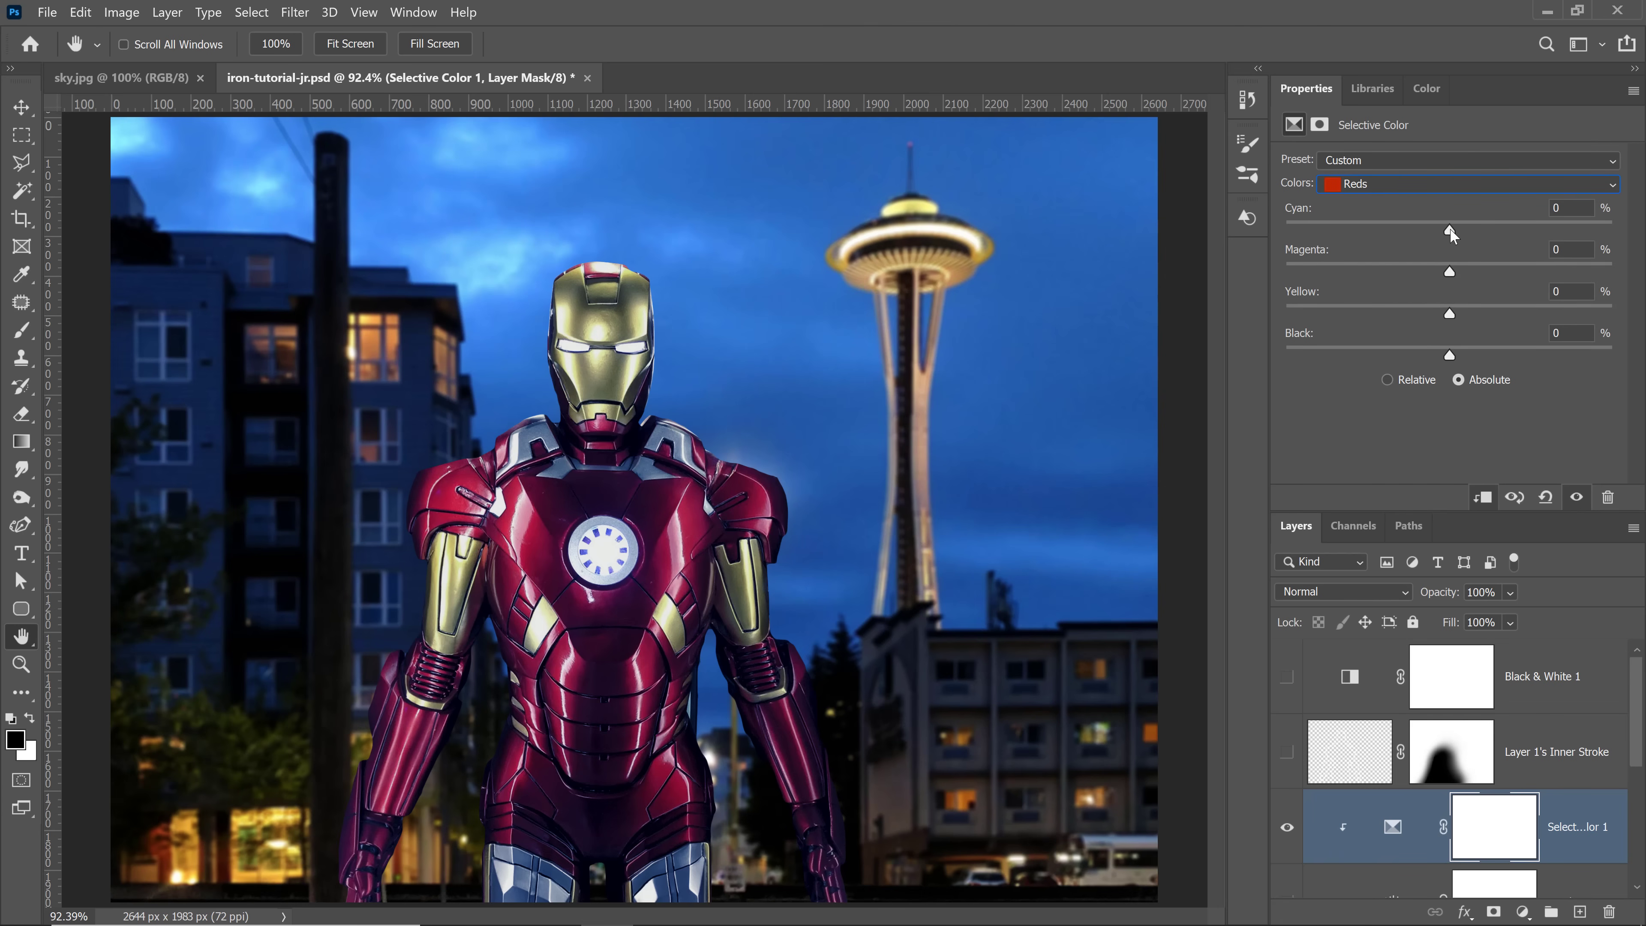
left_click_drag(1429, 233, 1464, 245)
Step: Set the Yellows to Yellow +25% and Cyan -8% in Selective Color 1, and compare Iron Man with and without the adjustment
left_click(1379, 190)
left_click(1383, 218)
left_click_drag(1446, 322, 1496, 336)
left_click_drag(1449, 231, 1438, 234)
left_click(1287, 829)
left_click(1287, 837)
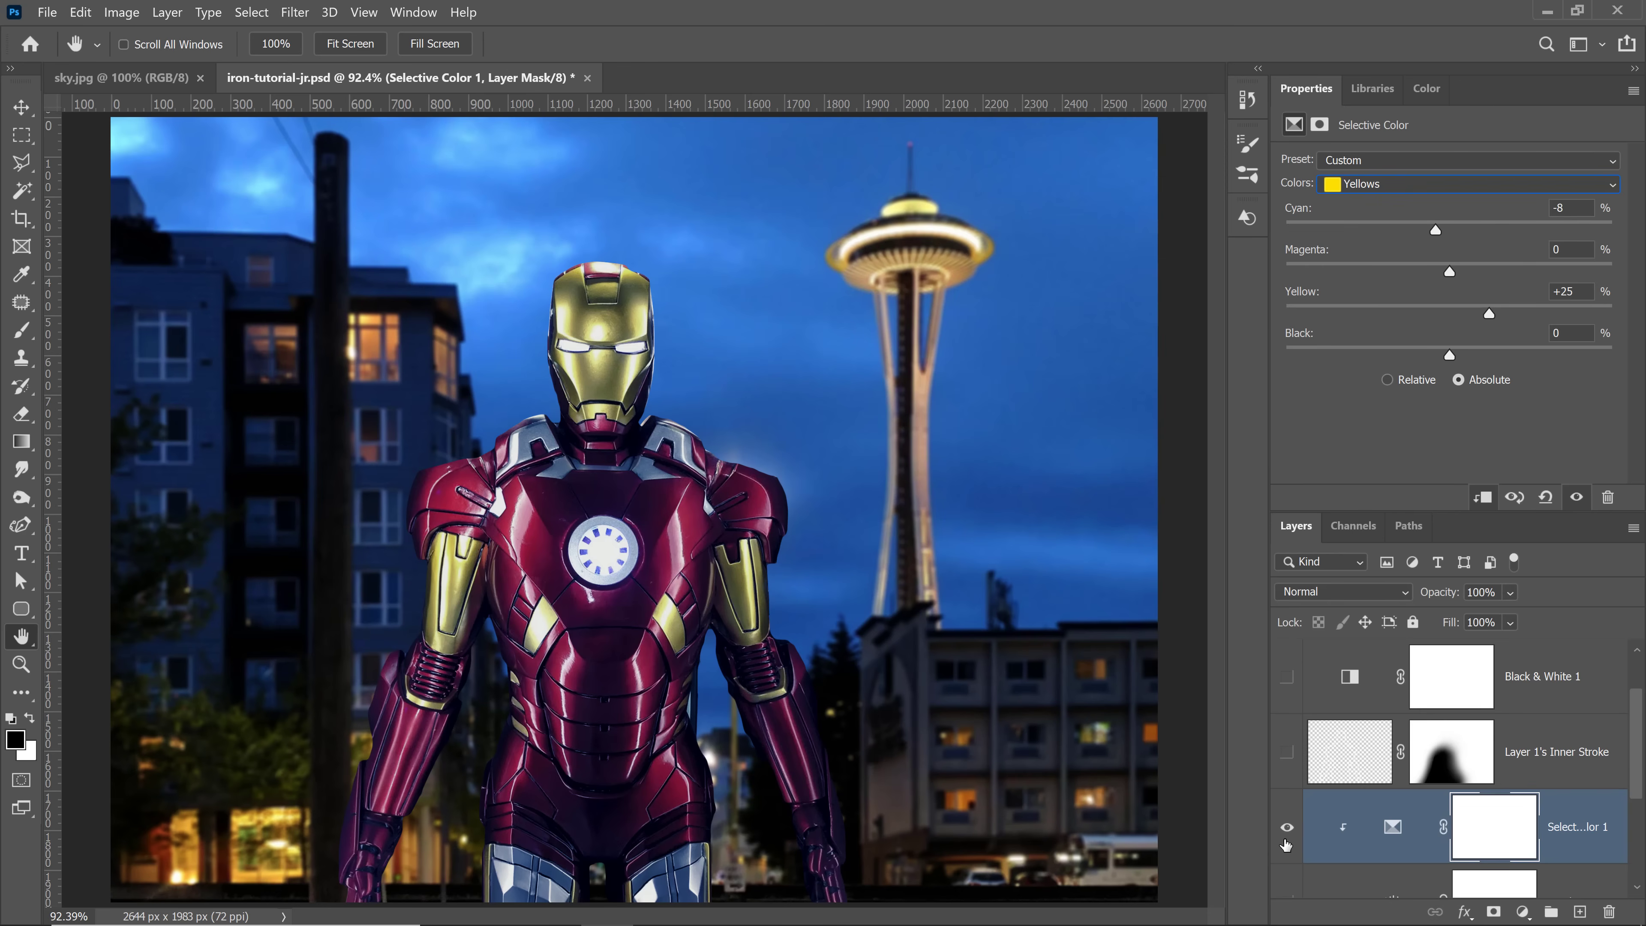
Step: Delete the Levels 1 adjustment layer and toggle Selective Color 1 to compare Iron Man before and after
scroll(1283, 832, "down", 1)
left_click(1286, 829)
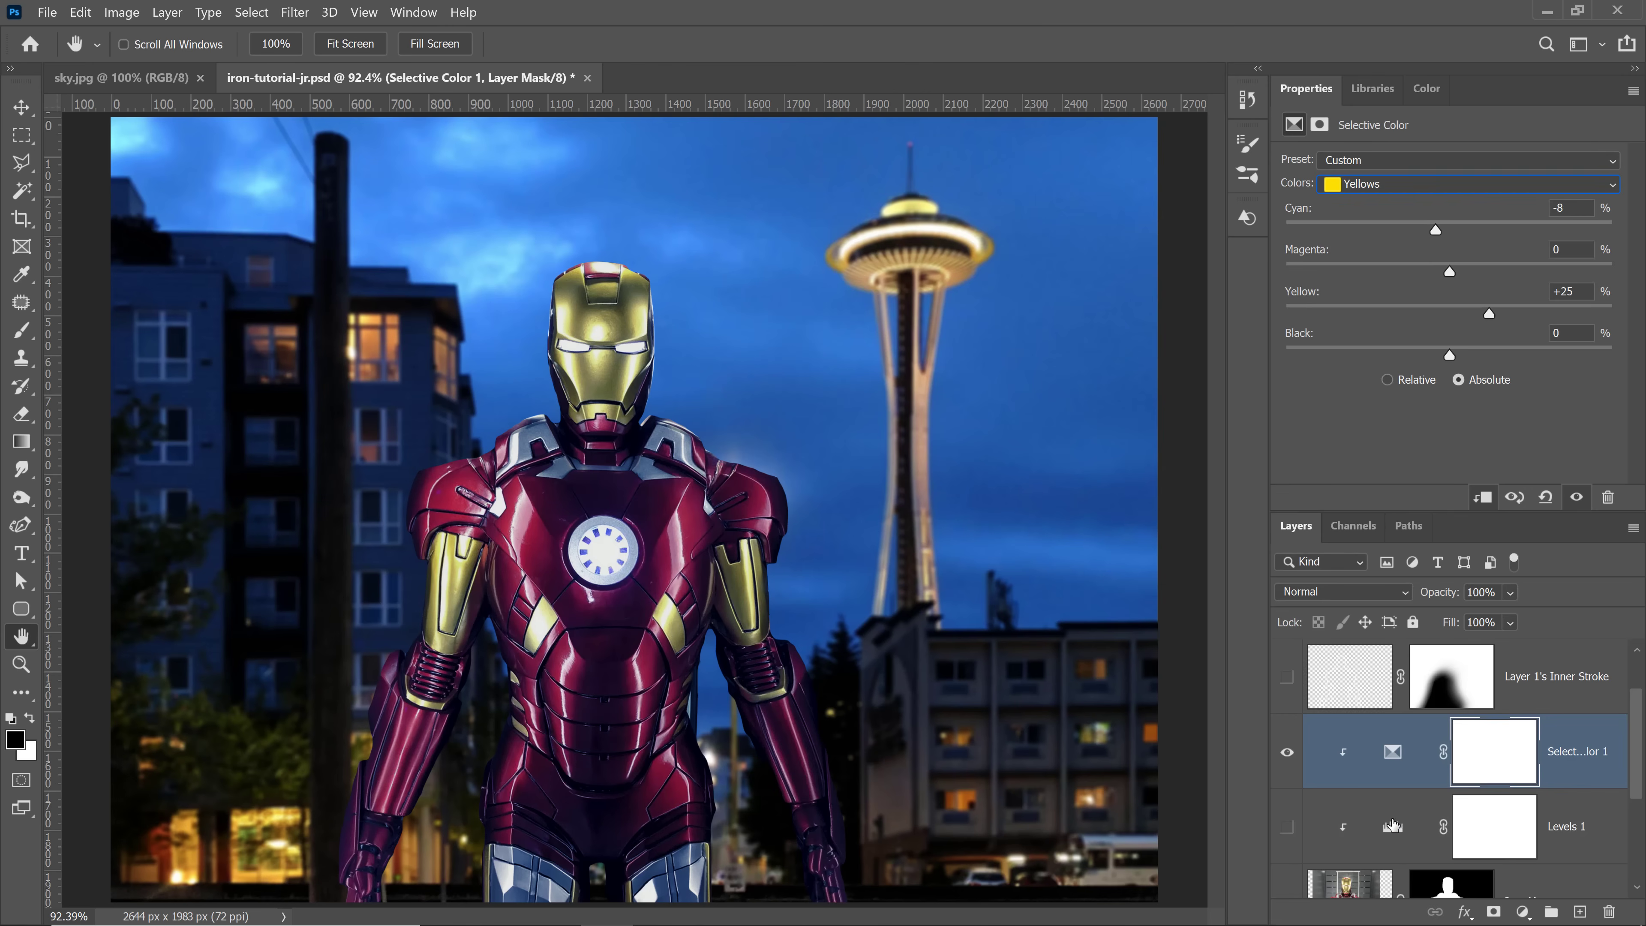
left_click(1400, 835)
left_click_drag(1401, 835, 1609, 911)
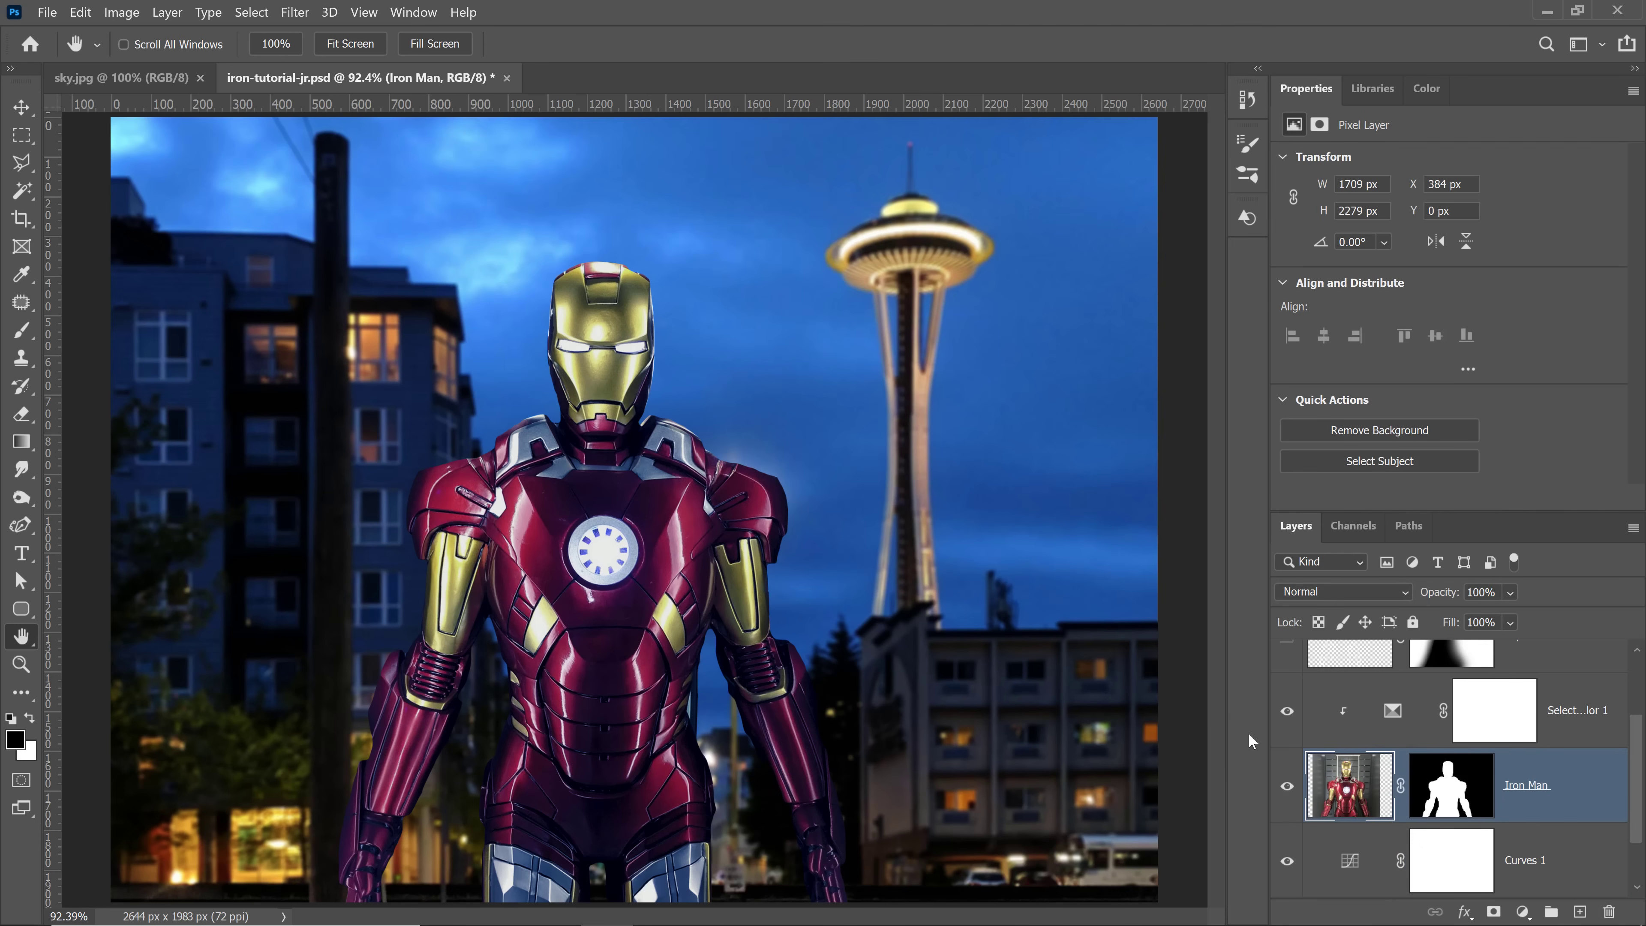
left_click(1287, 712)
left_click(1287, 712)
Step: Create a new layer above Selective Color 1 and clip it to the Iron Man layer
scroll(1284, 770, "up", 3)
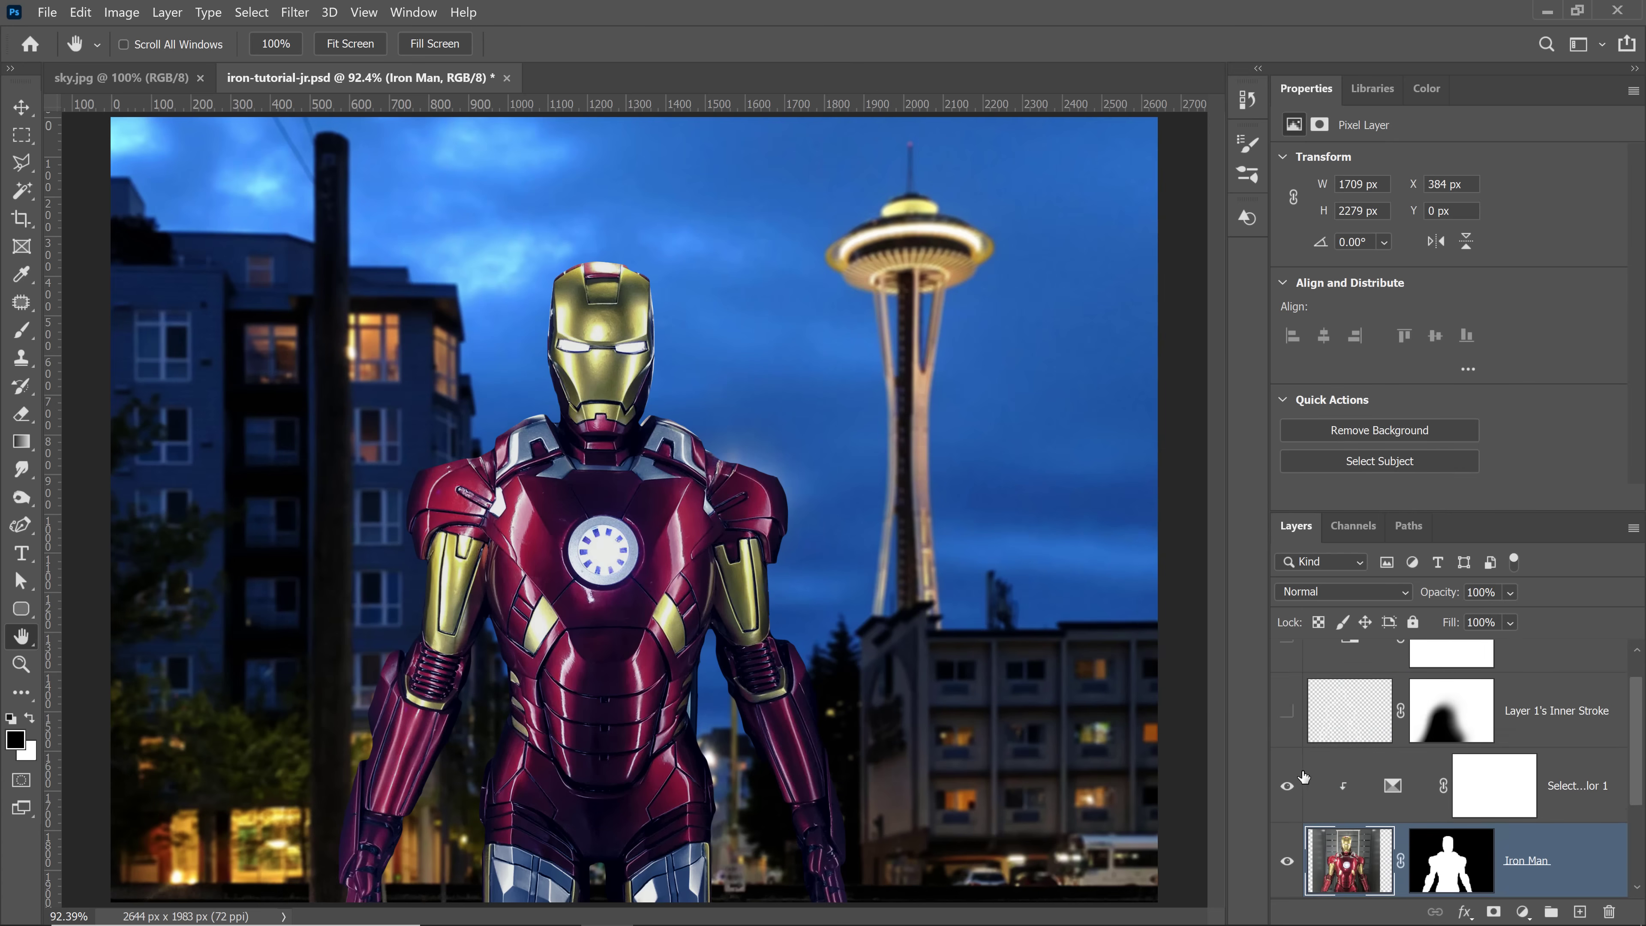
scroll(1393, 778, "down", 1)
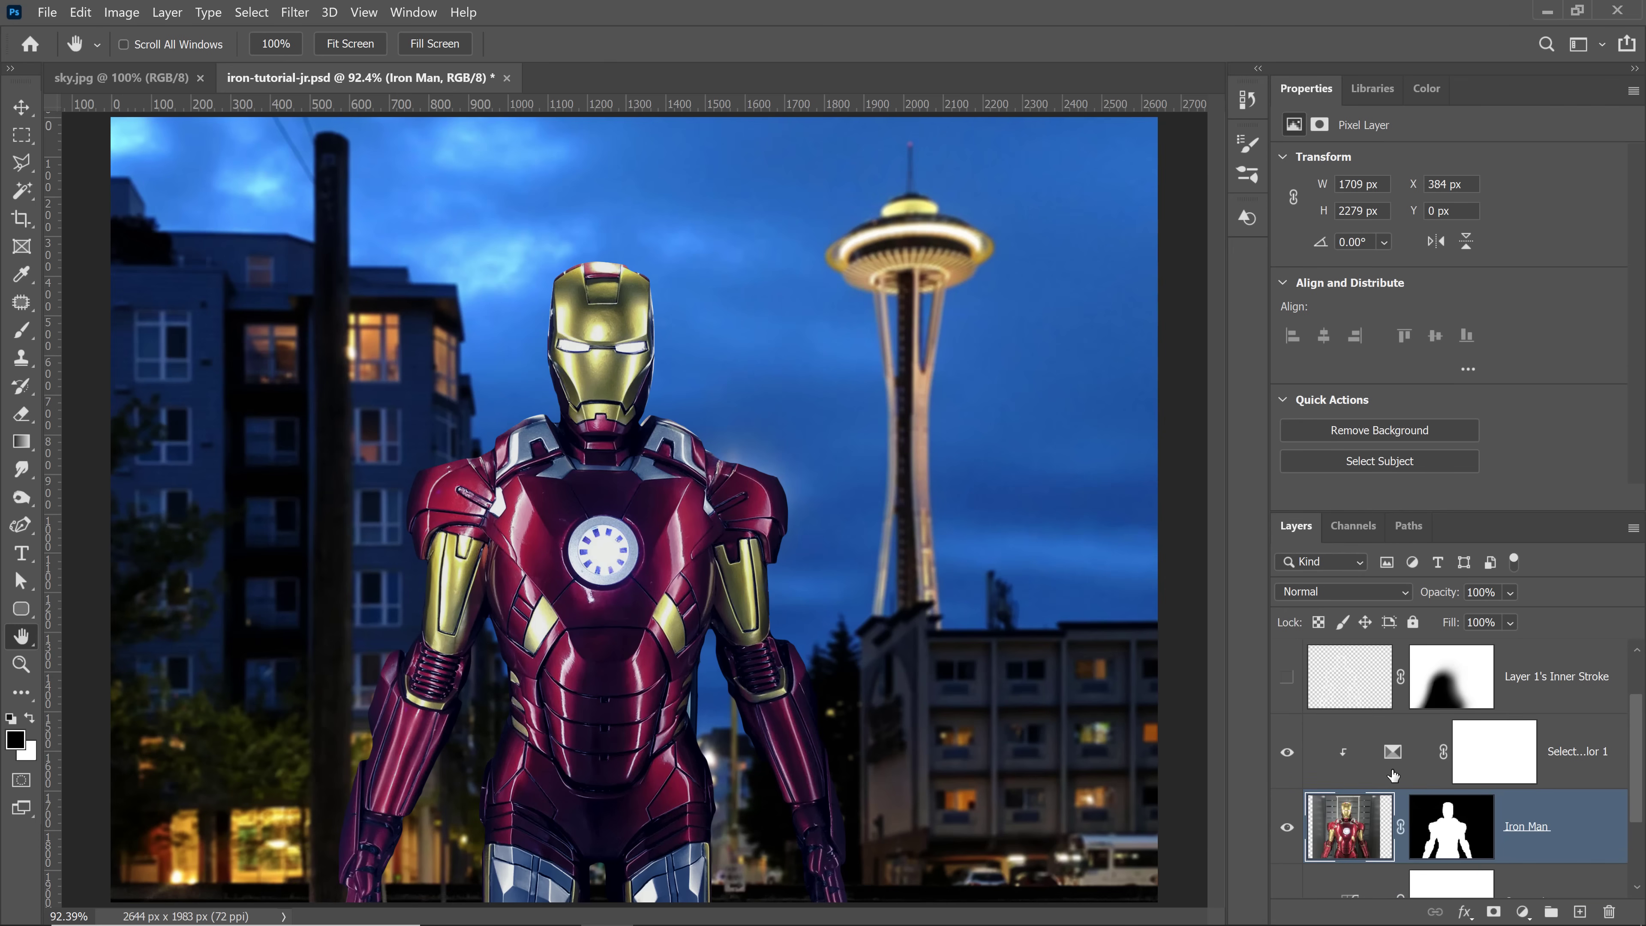
left_click(1390, 779)
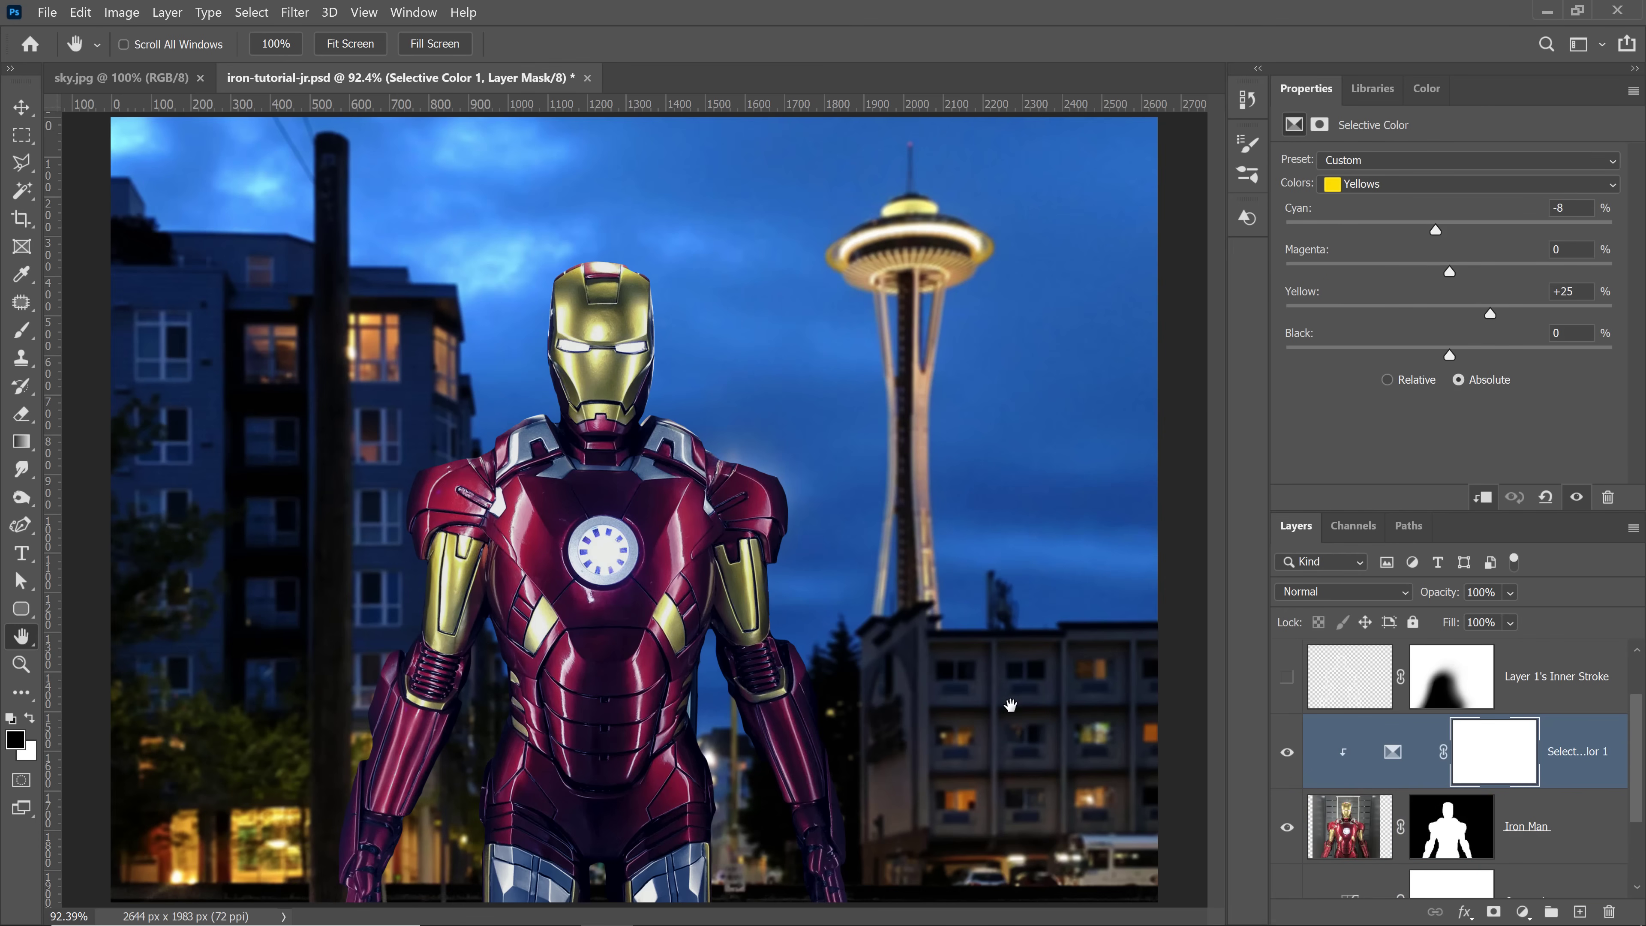
left_click(1579, 912)
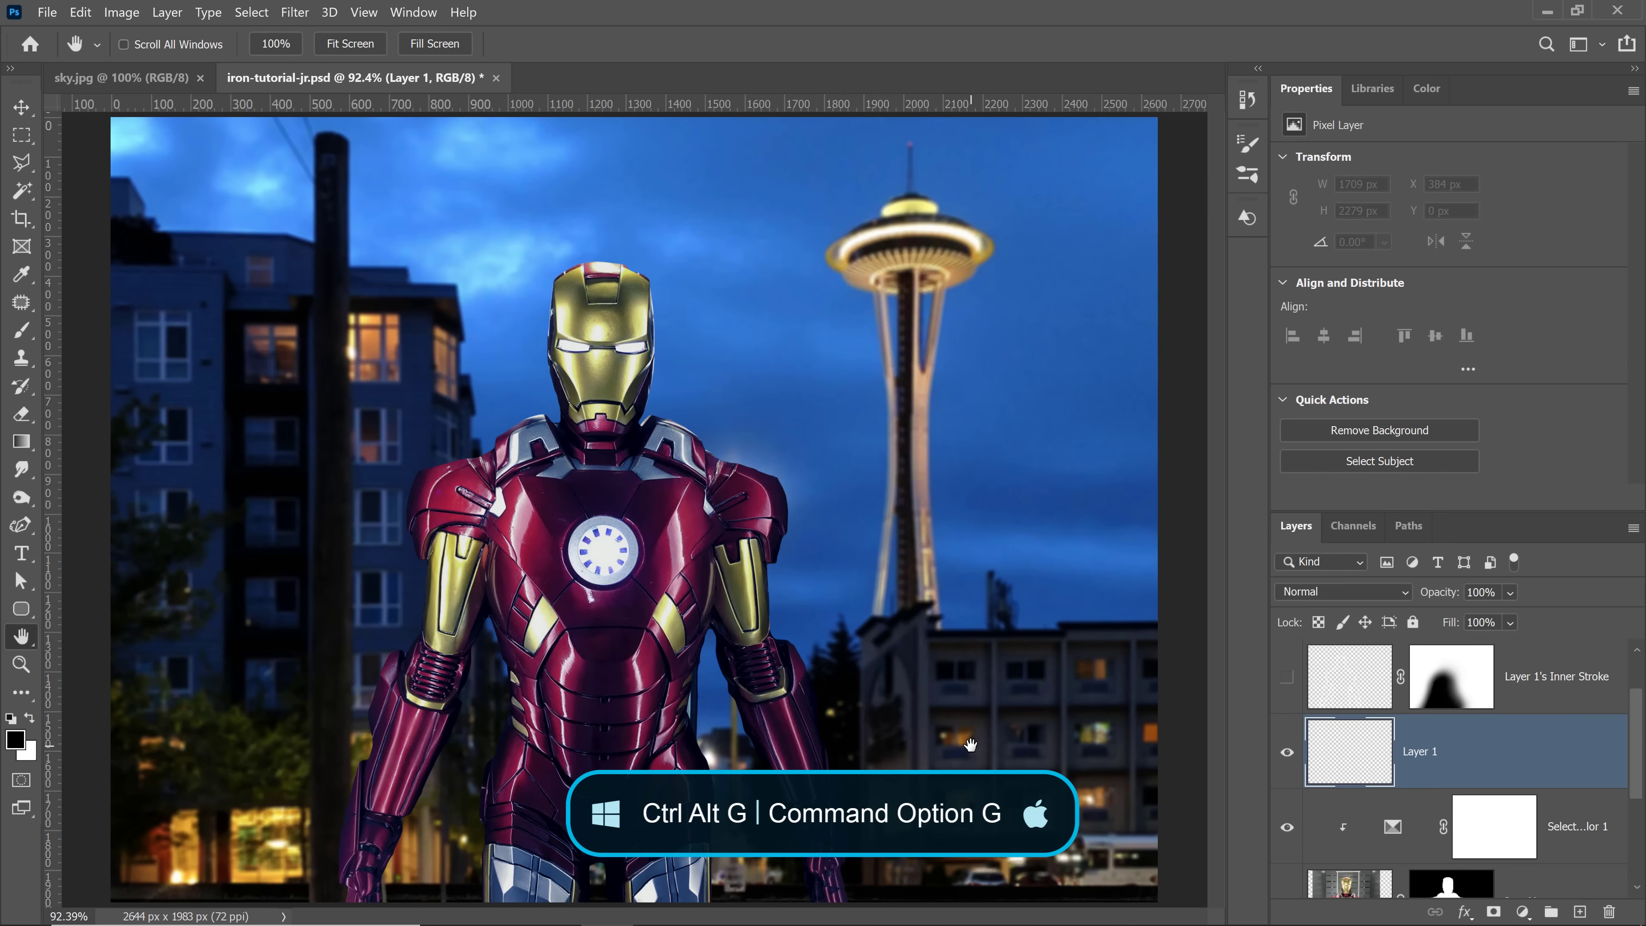
key("ctrl+alt+g")
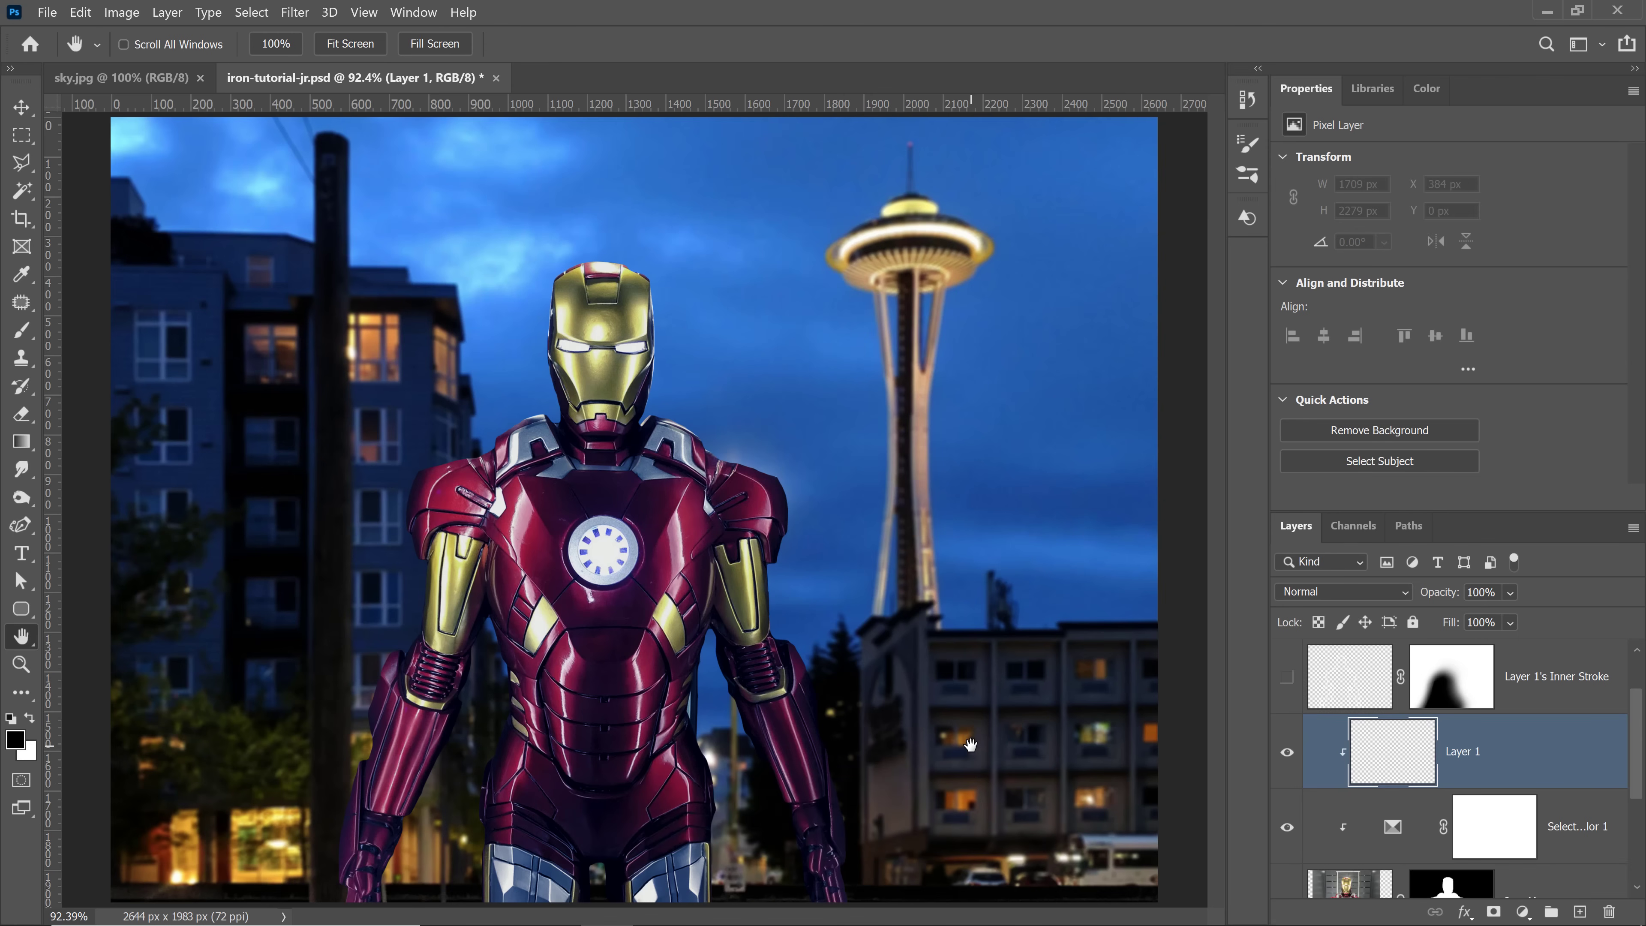
Step: Fill the new clipped layer with 50% Gray and set its blend mode to Overlay
key("i")
key("shift+F5")
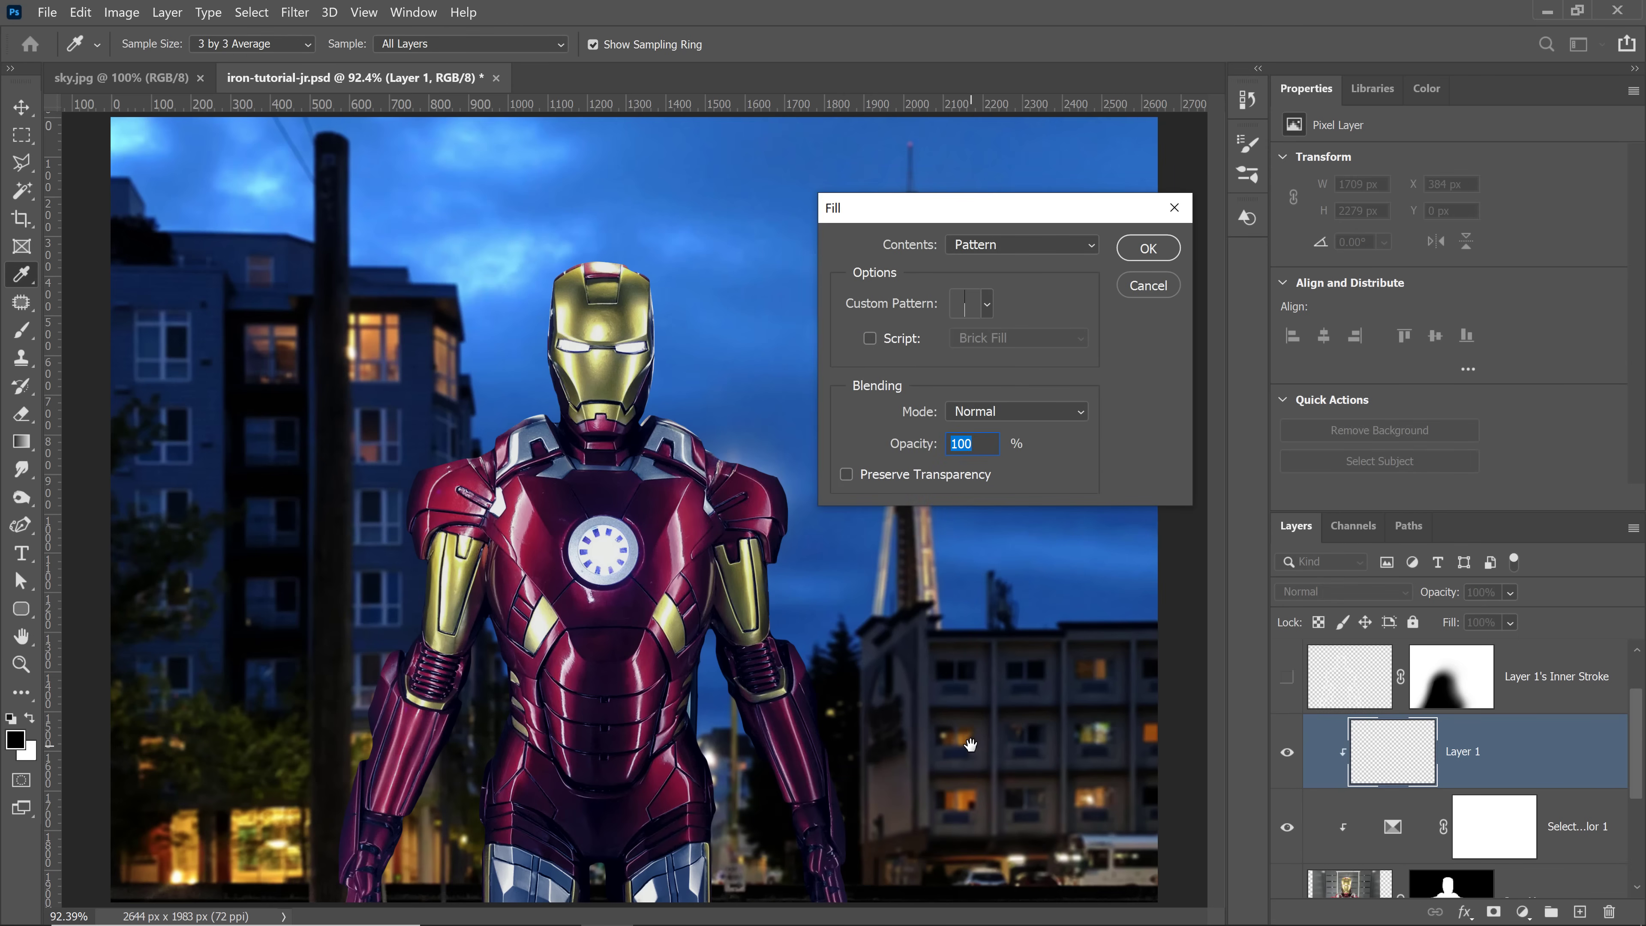
left_click(1013, 252)
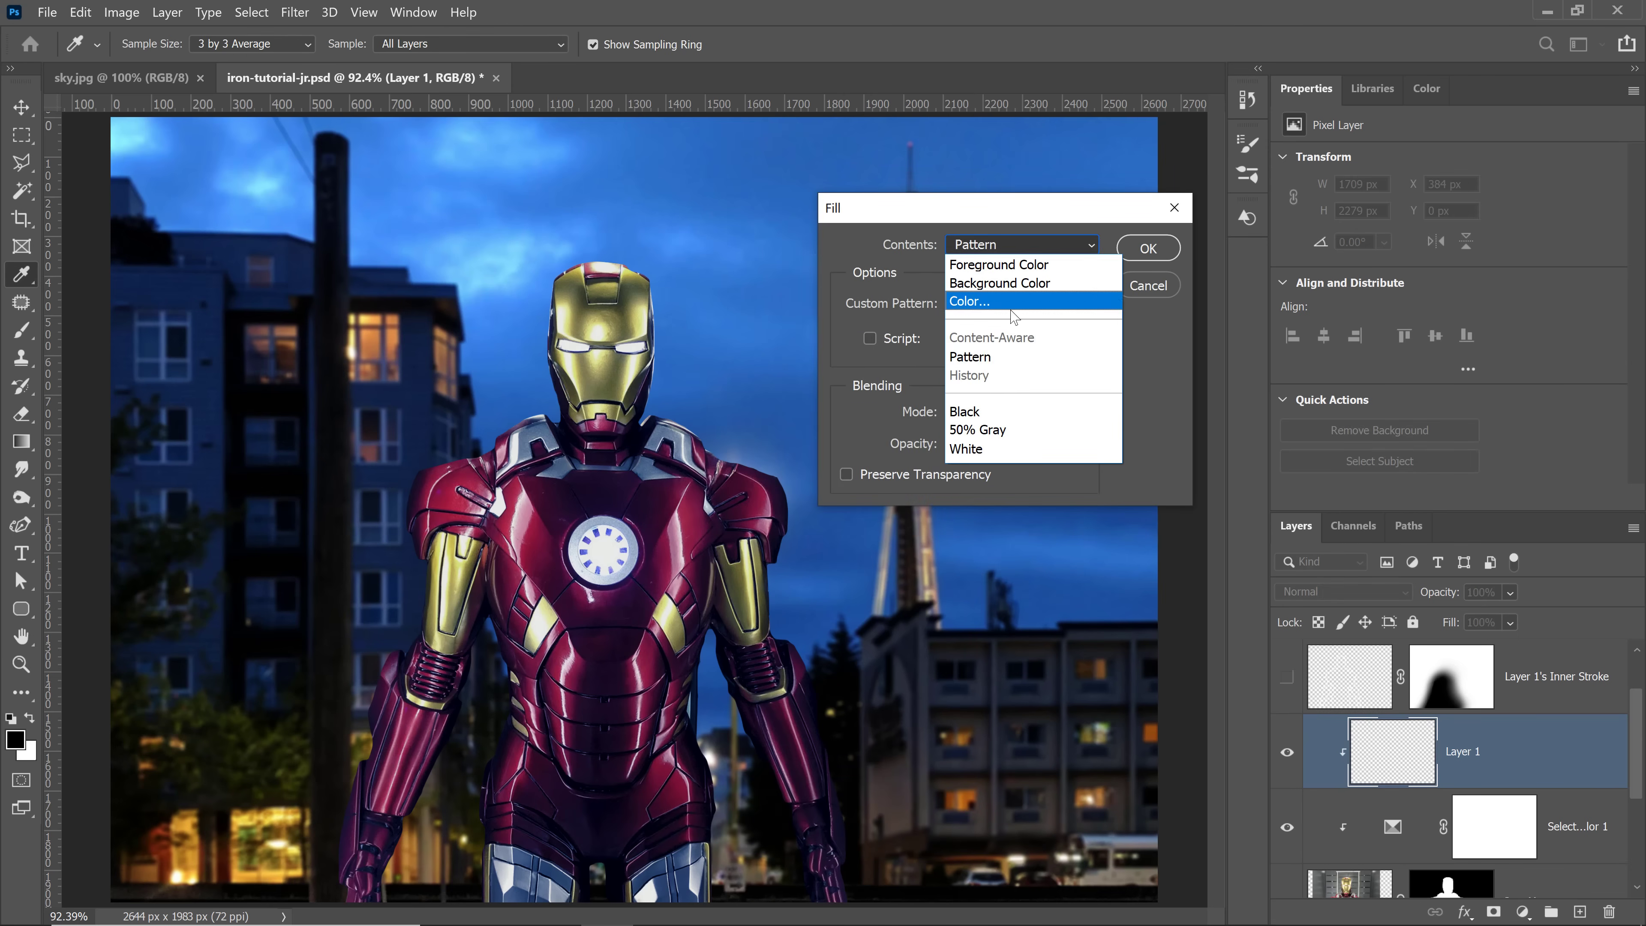
left_click(1022, 430)
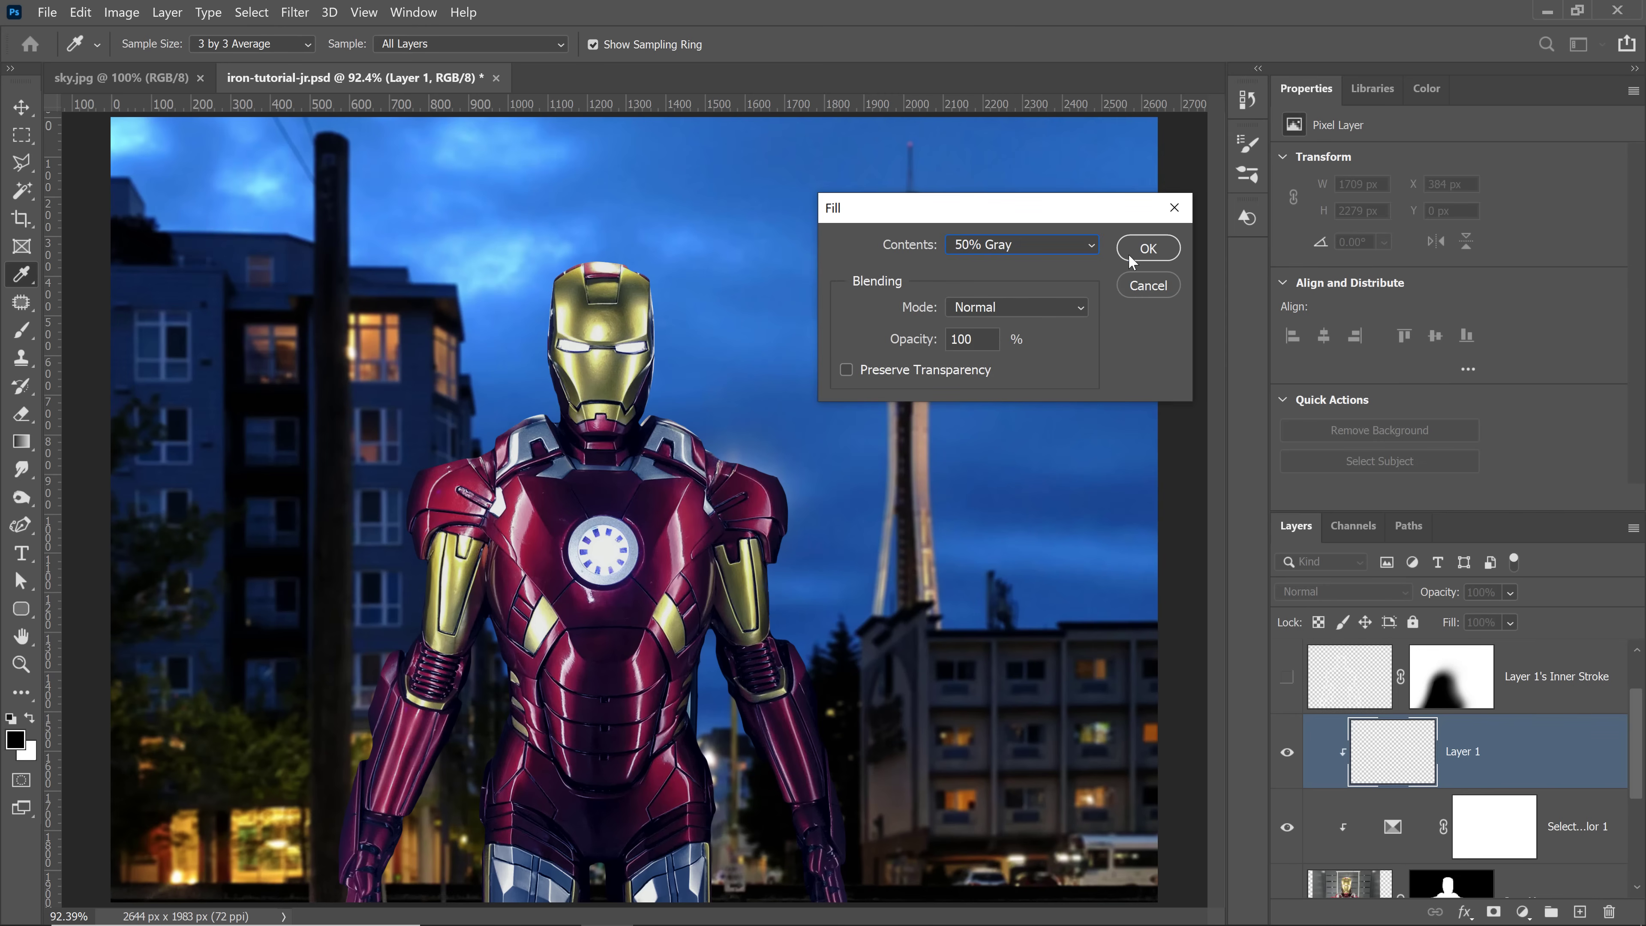
left_click(1144, 253)
key("h")
left_click(1310, 593)
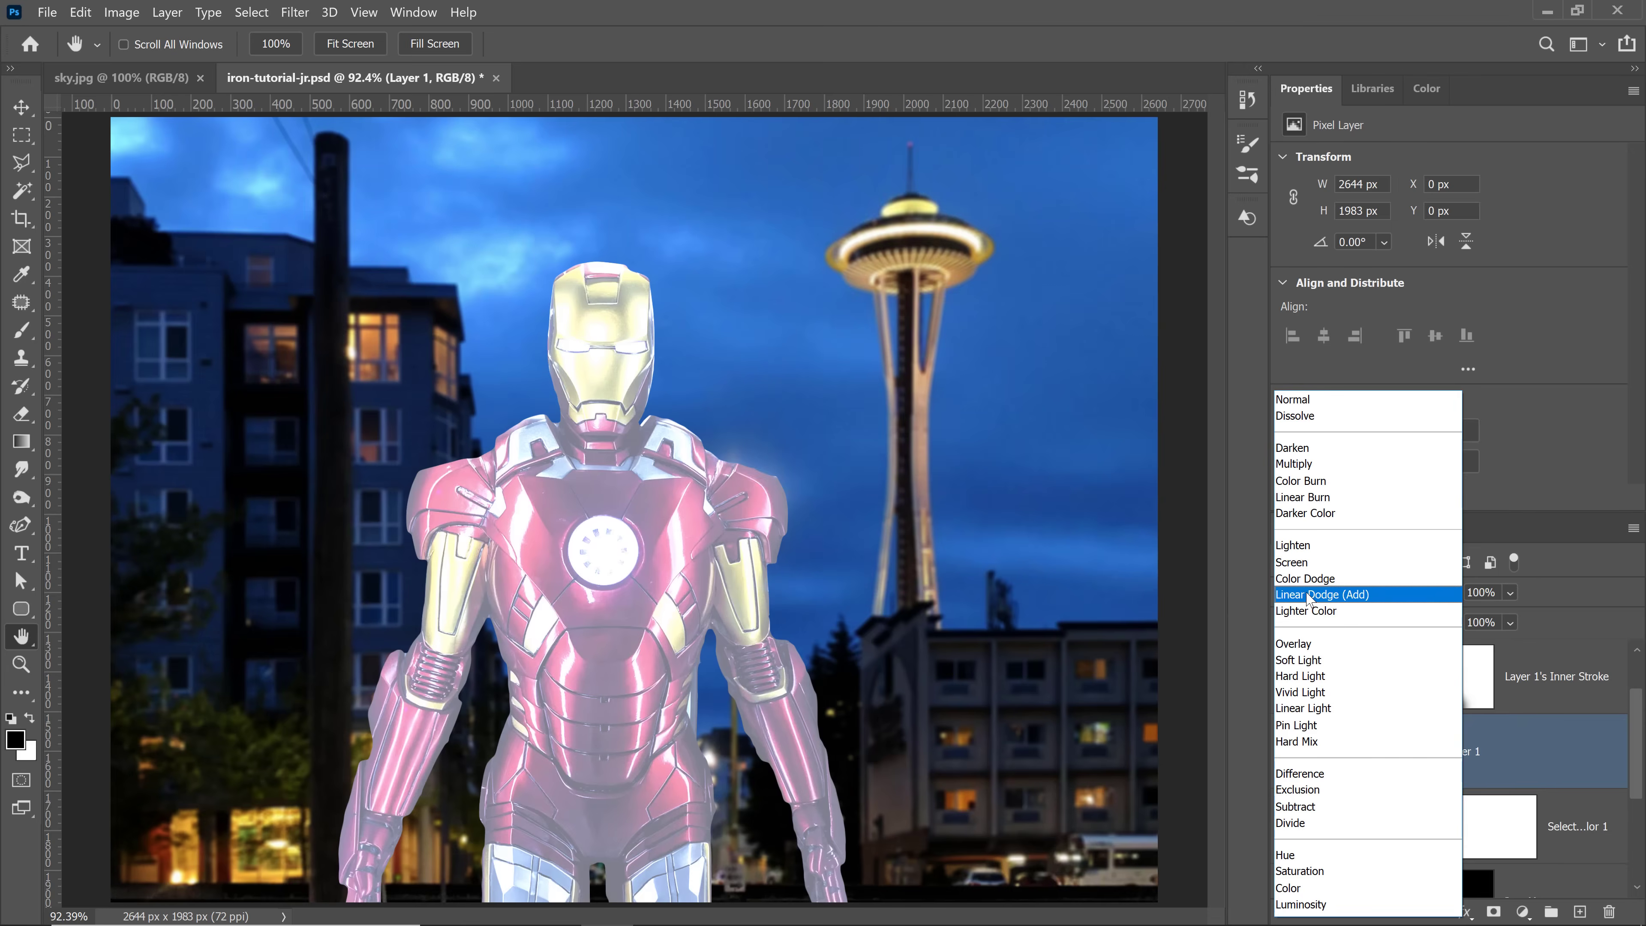
left_click(1309, 646)
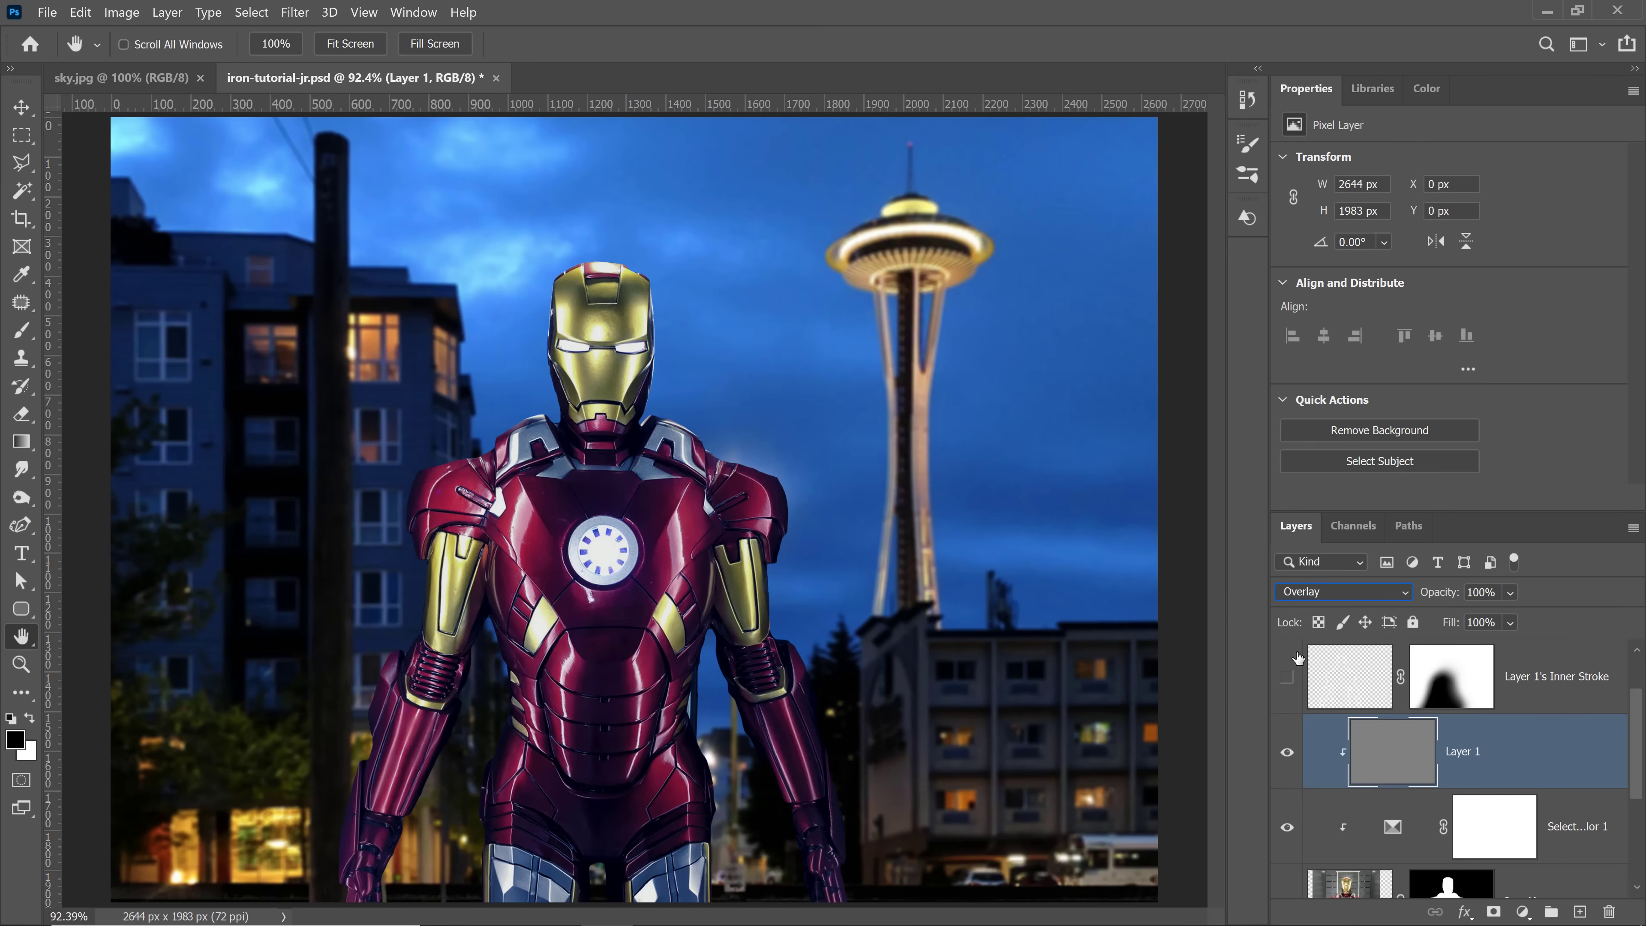
Step: Burn the midtones over the left-hand side of Iron Man's body and helmet with a 400 px brush at 28% exposure
left_click(27, 499)
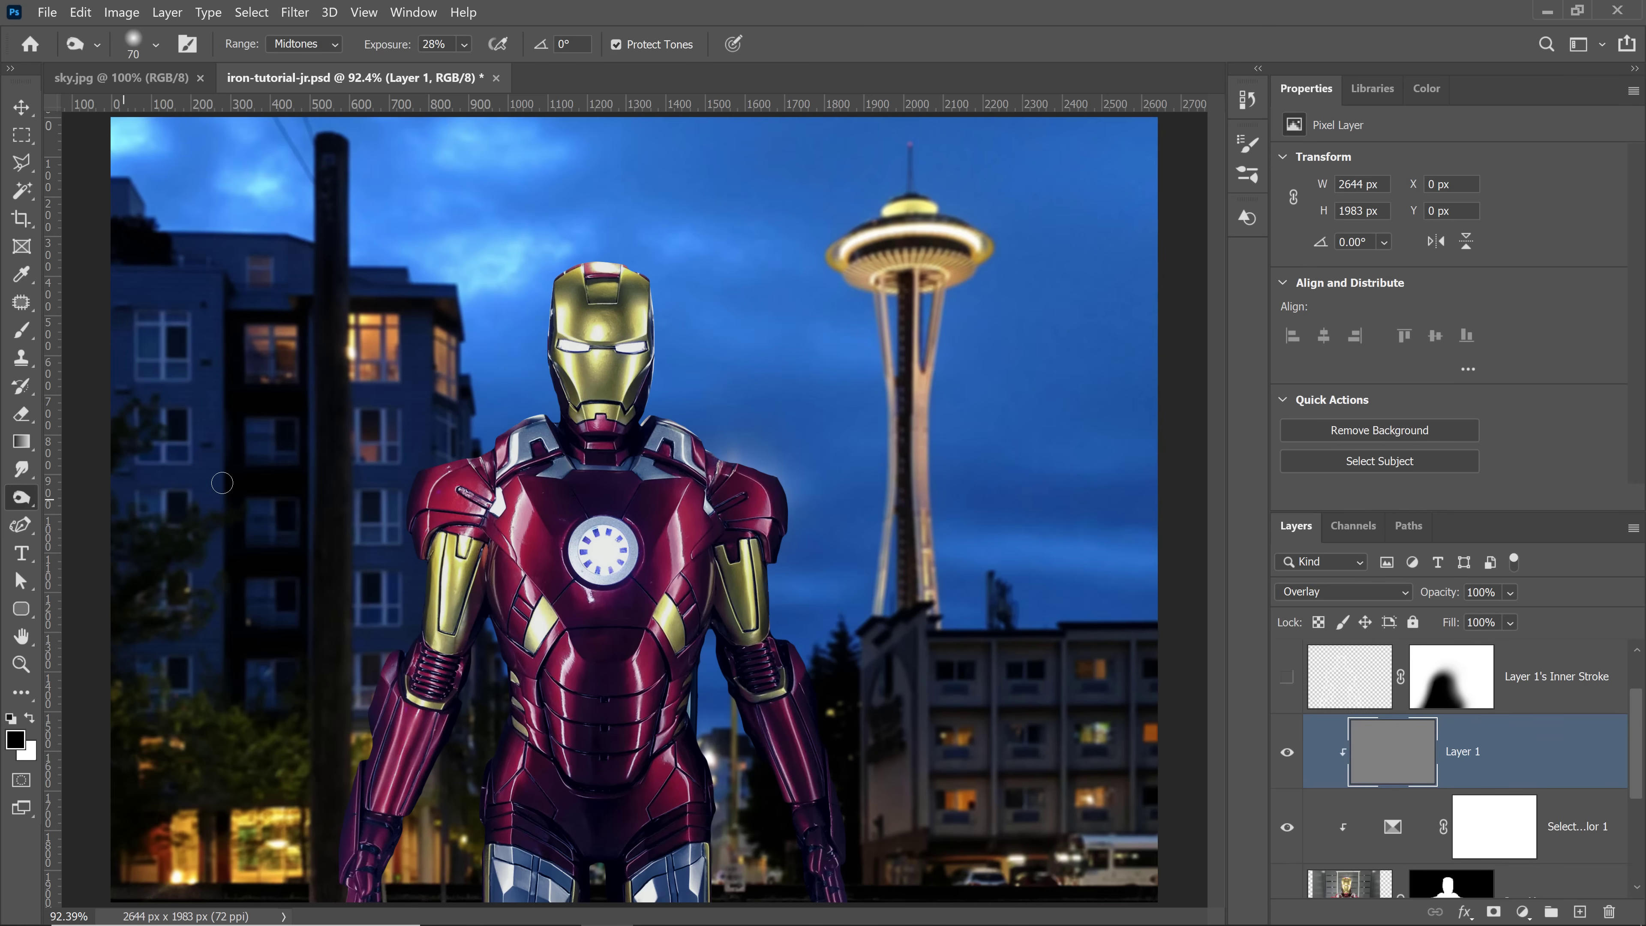
key("bracketright")
key("bracketright")
key("bracketright")
key("bracketright")
key("bracketright")
key("bracketright")
key("bracketright")
key("bracketright")
key("bracketright")
key("bracketright")
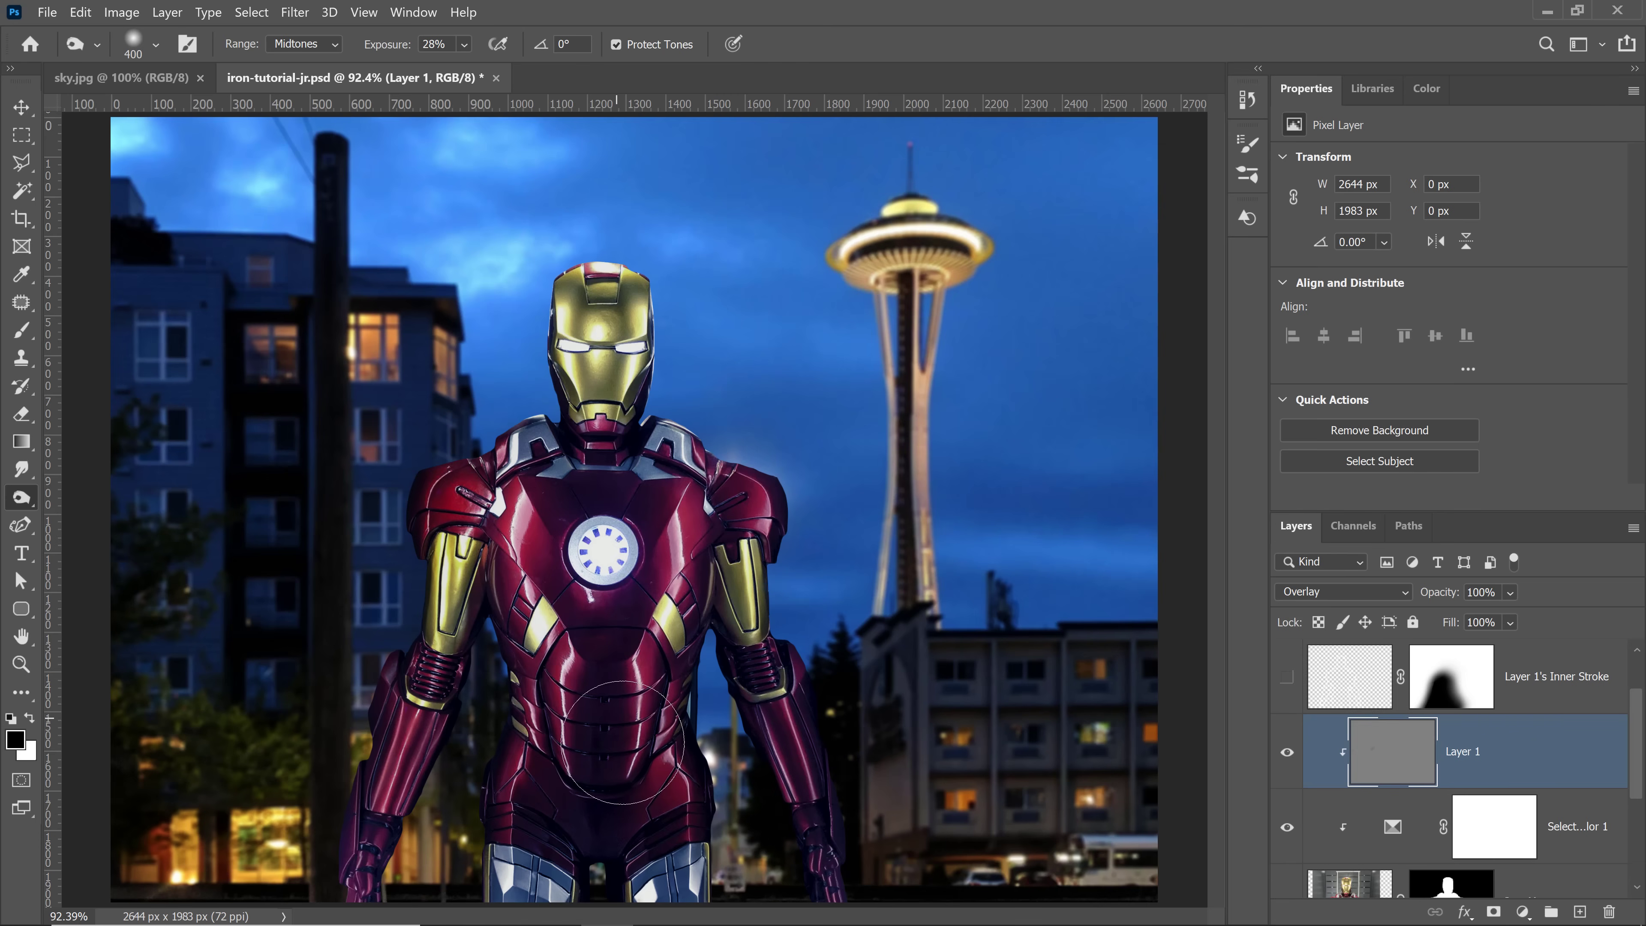
mouse_move(599, 570)
left_mouse_down()
mouse_move(530, 328)
mouse_move(541, 292)
mouse_move(585, 441)
mouse_move(553, 321)
mouse_move(538, 415)
mouse_move(518, 388)
left_mouse_up()
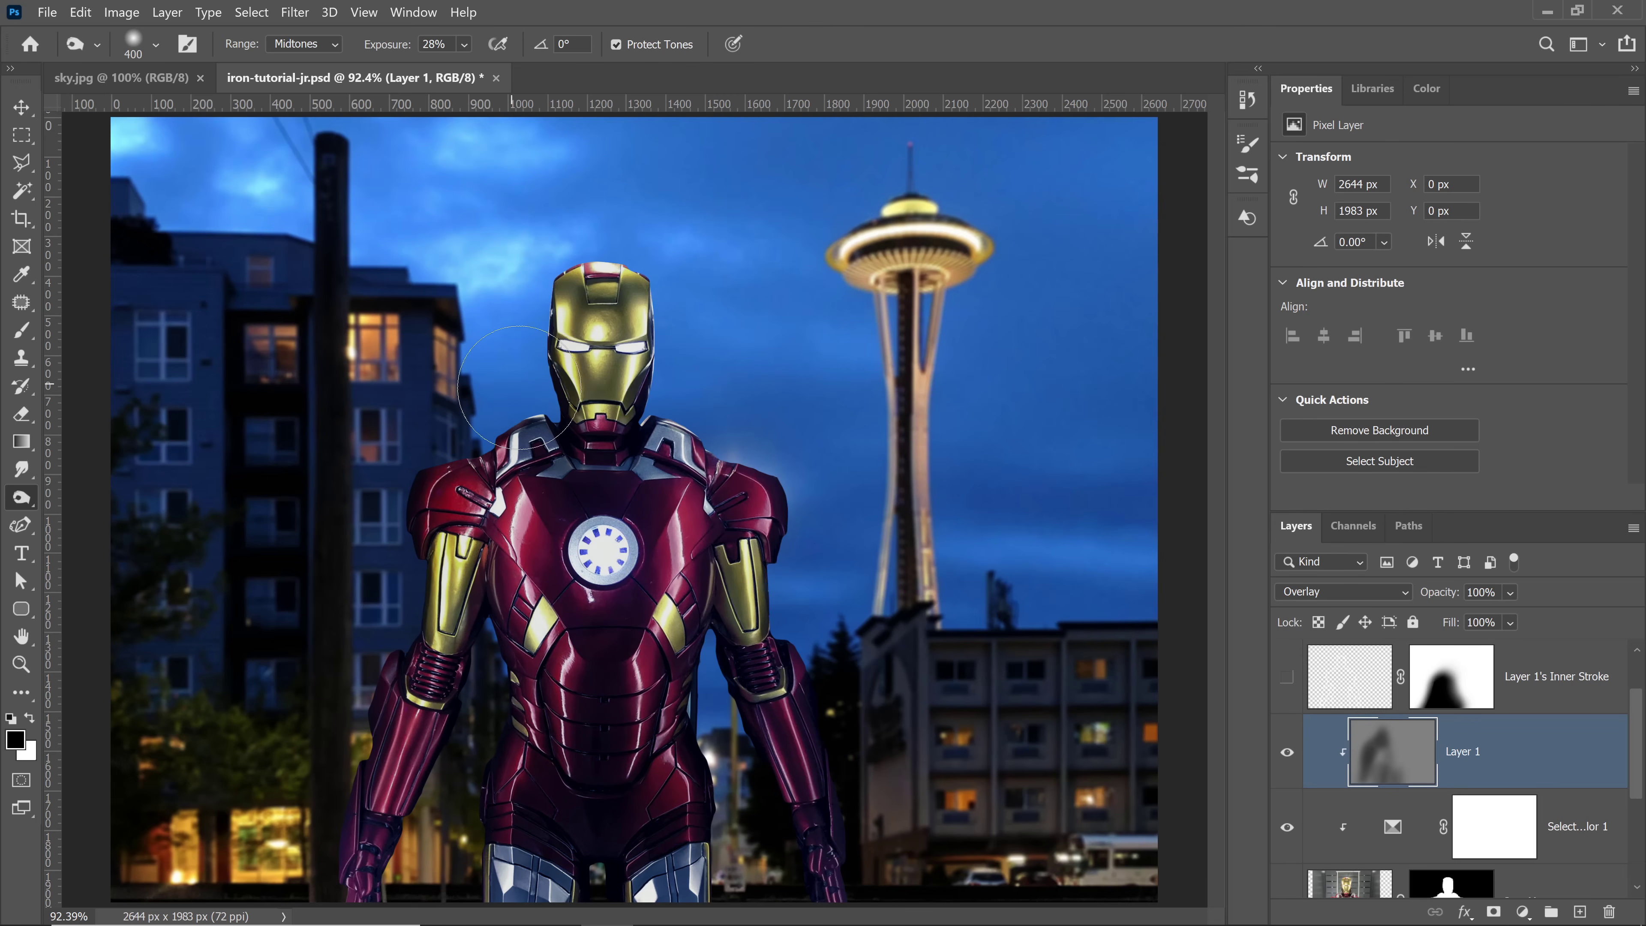
Step: Dodge the highlights along the right-hand edge of Iron Man's helmet, shoulder and arm at 58% exposure, using 150 and 175 px brushes
right_click(22, 497)
left_click(102, 499)
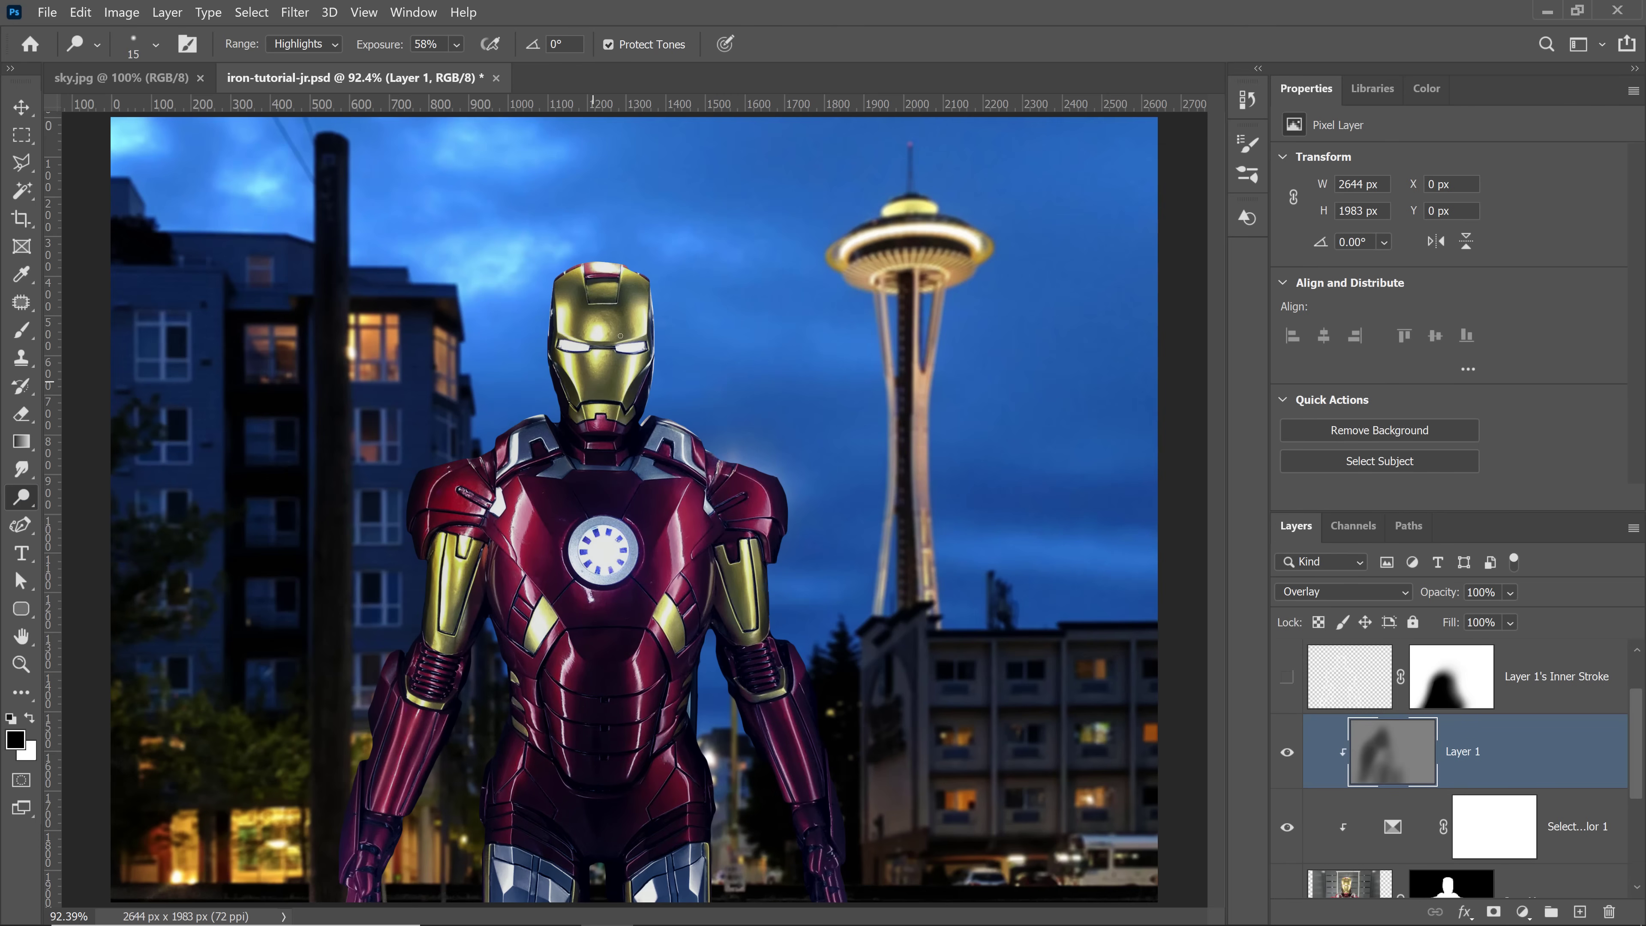
key("bracketright")
key("bracketright")
key("bracketright")
key("bracketright")
key("bracketright")
key("bracketright")
key("bracketright")
key("bracketright")
key("bracketright")
key("bracketright")
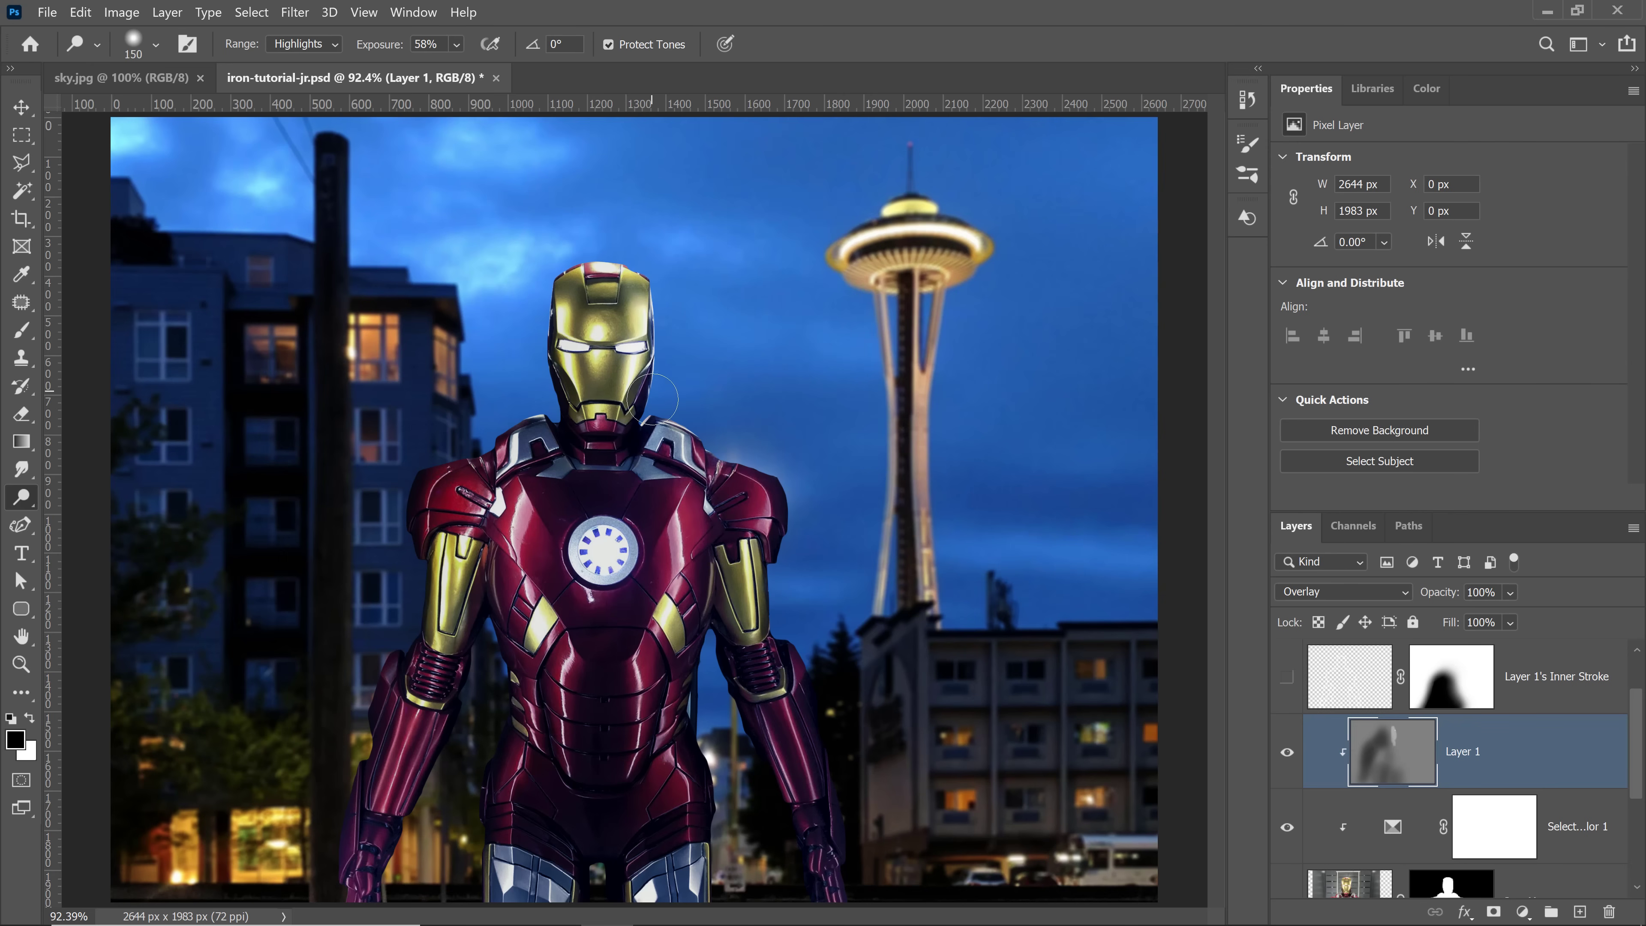
left_click_drag(652, 400, 619, 243)
key("bracketright")
mouse_move(652, 412)
left_mouse_down()
mouse_move(689, 423)
mouse_move(671, 399)
mouse_move(824, 507)
mouse_move(716, 432)
mouse_move(752, 460)
mouse_move(741, 447)
mouse_move(804, 459)
mouse_move(782, 574)
mouse_move(870, 849)
mouse_move(809, 612)
mouse_move(826, 707)
left_mouse_up()
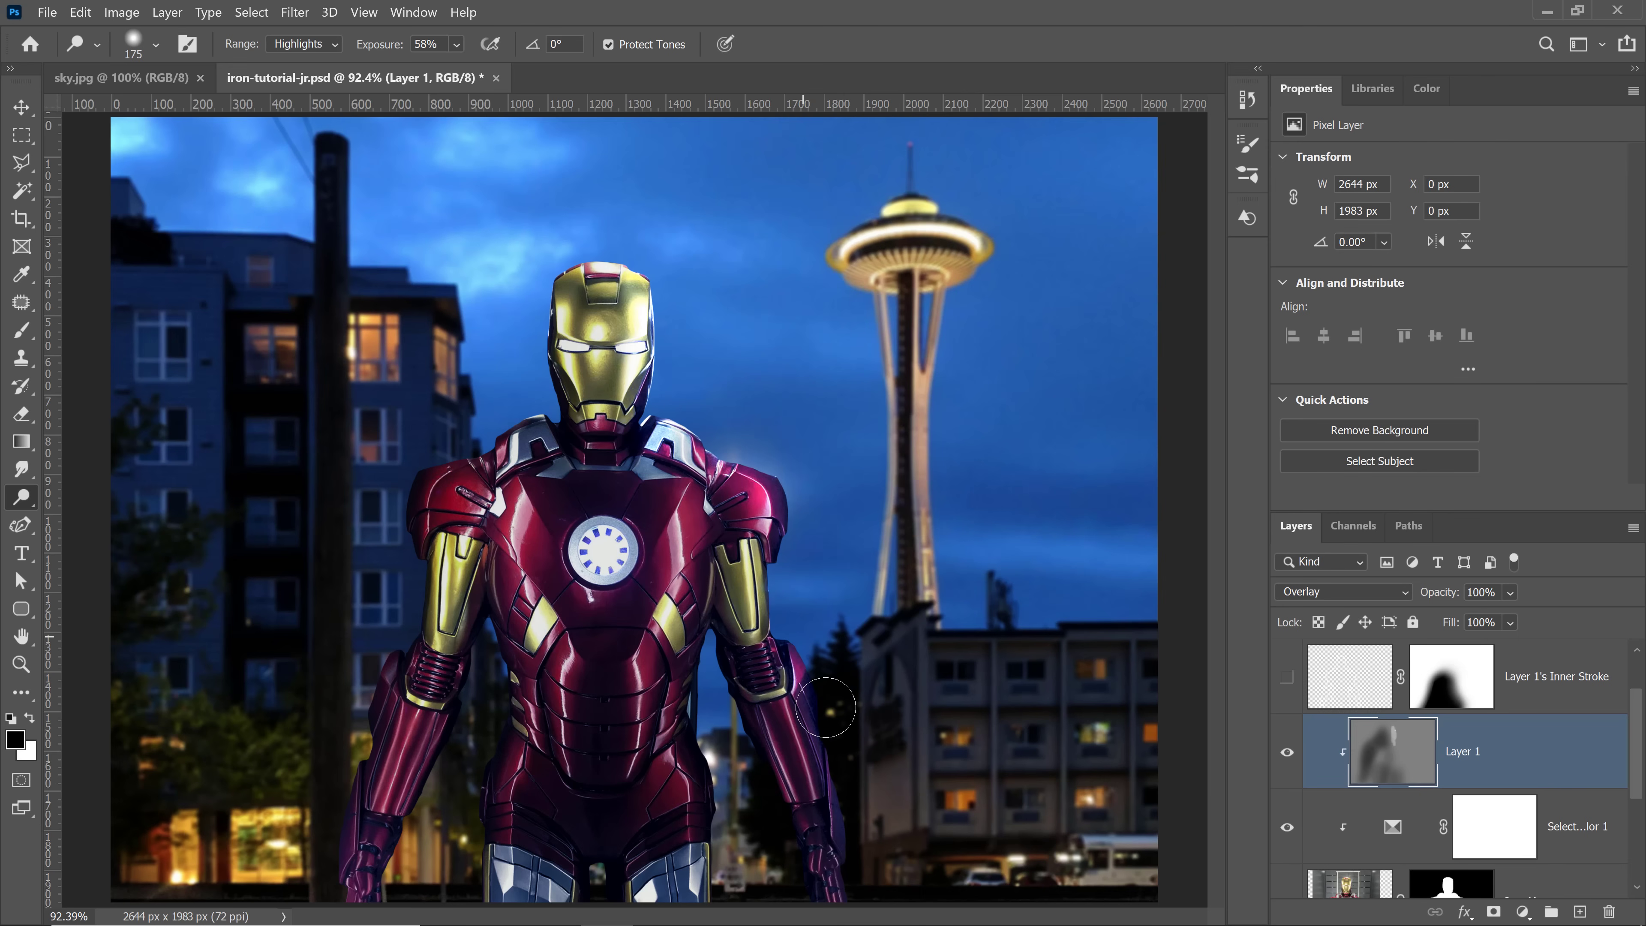
Step: Toggle the gray Overlay layer's visibility to compare Iron Man with and without the dodging and burning
left_click(1287, 770)
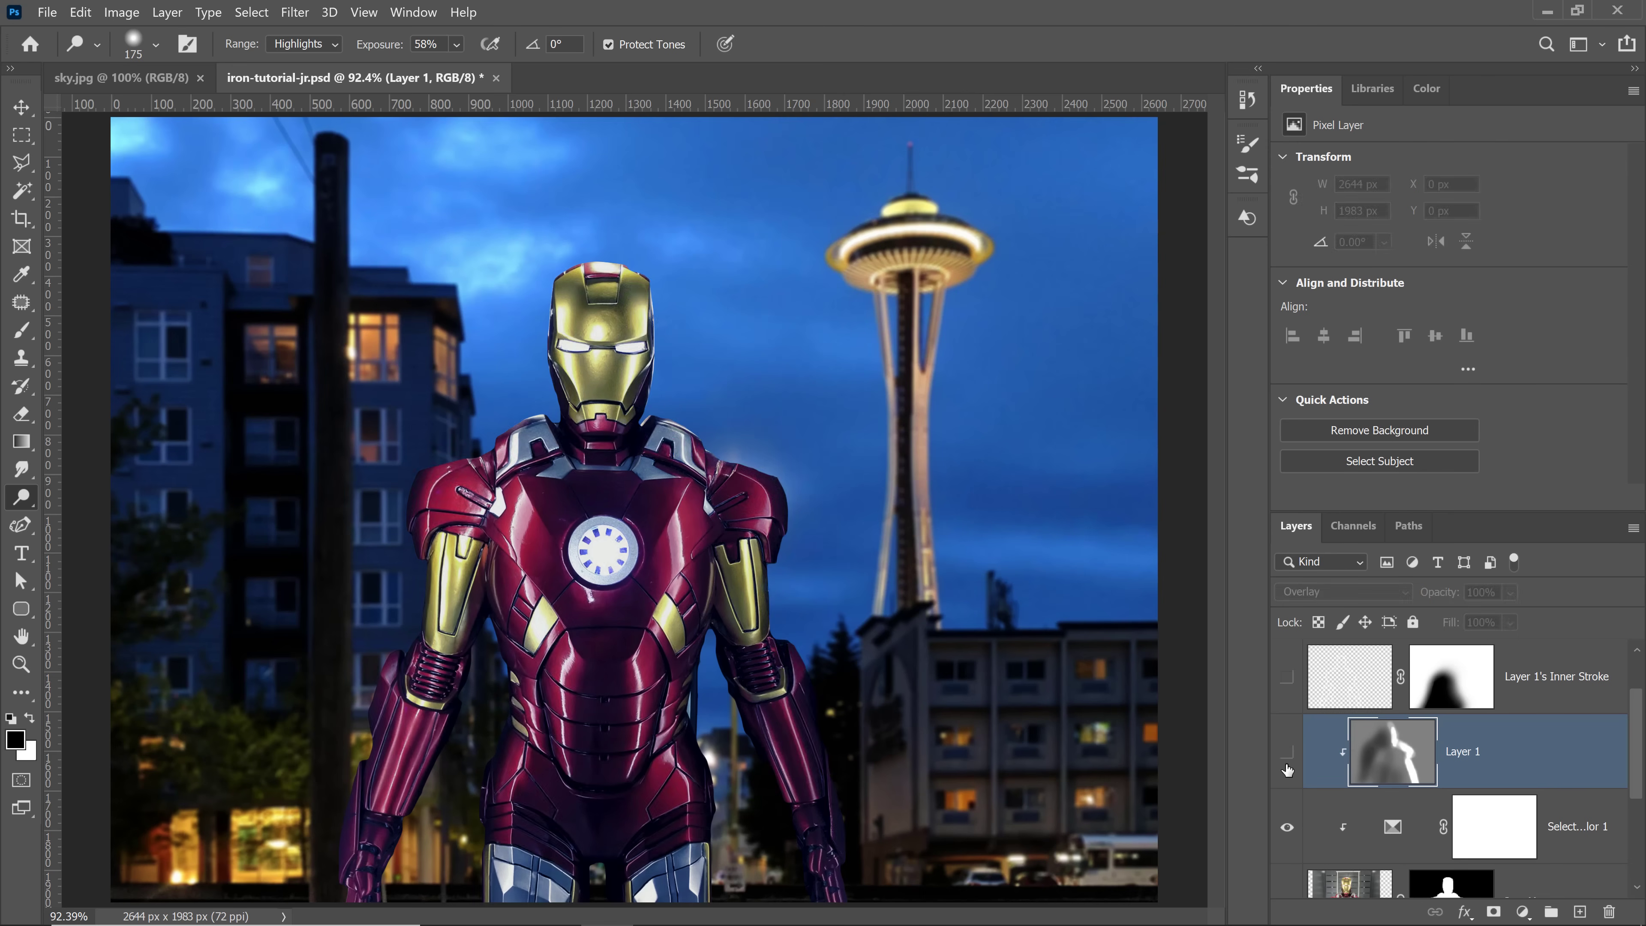
left_click(1287, 770)
left_click(1288, 772)
left_click(1288, 774)
left_click(1288, 776)
left_click(1289, 777)
left_click(1289, 777)
left_click(1289, 778)
left_click(1289, 777)
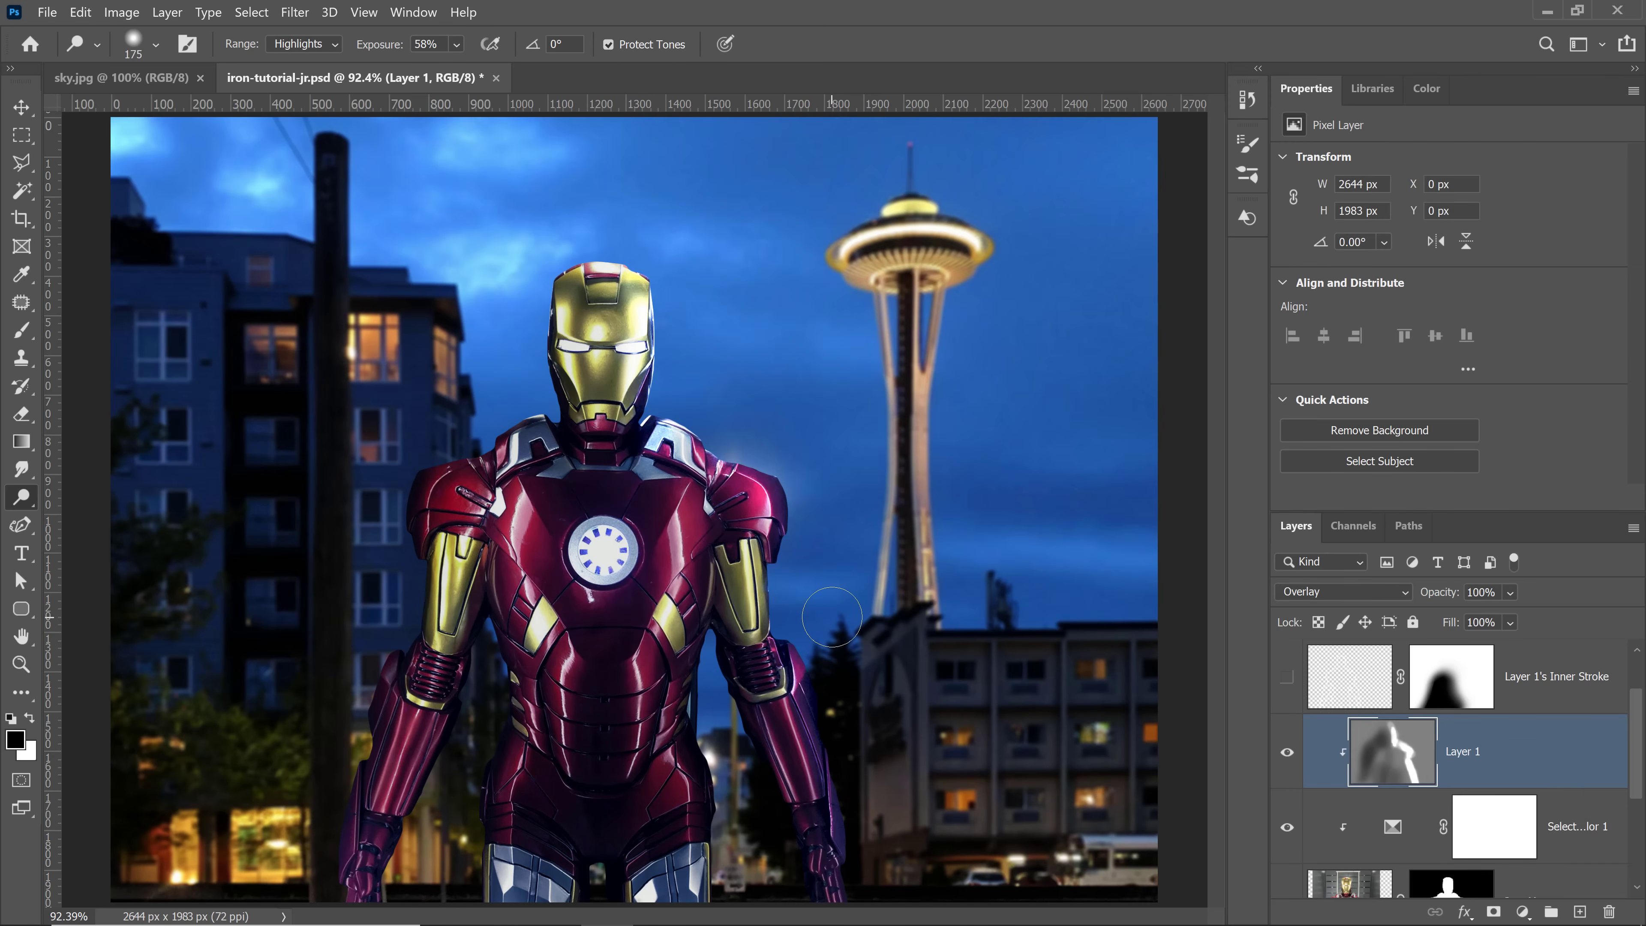
Step: Show the Layer 1's Inner Stroke layer, examine its outline up close around the helmet and shoulder, and fit the image on screen
left_click(1285, 679)
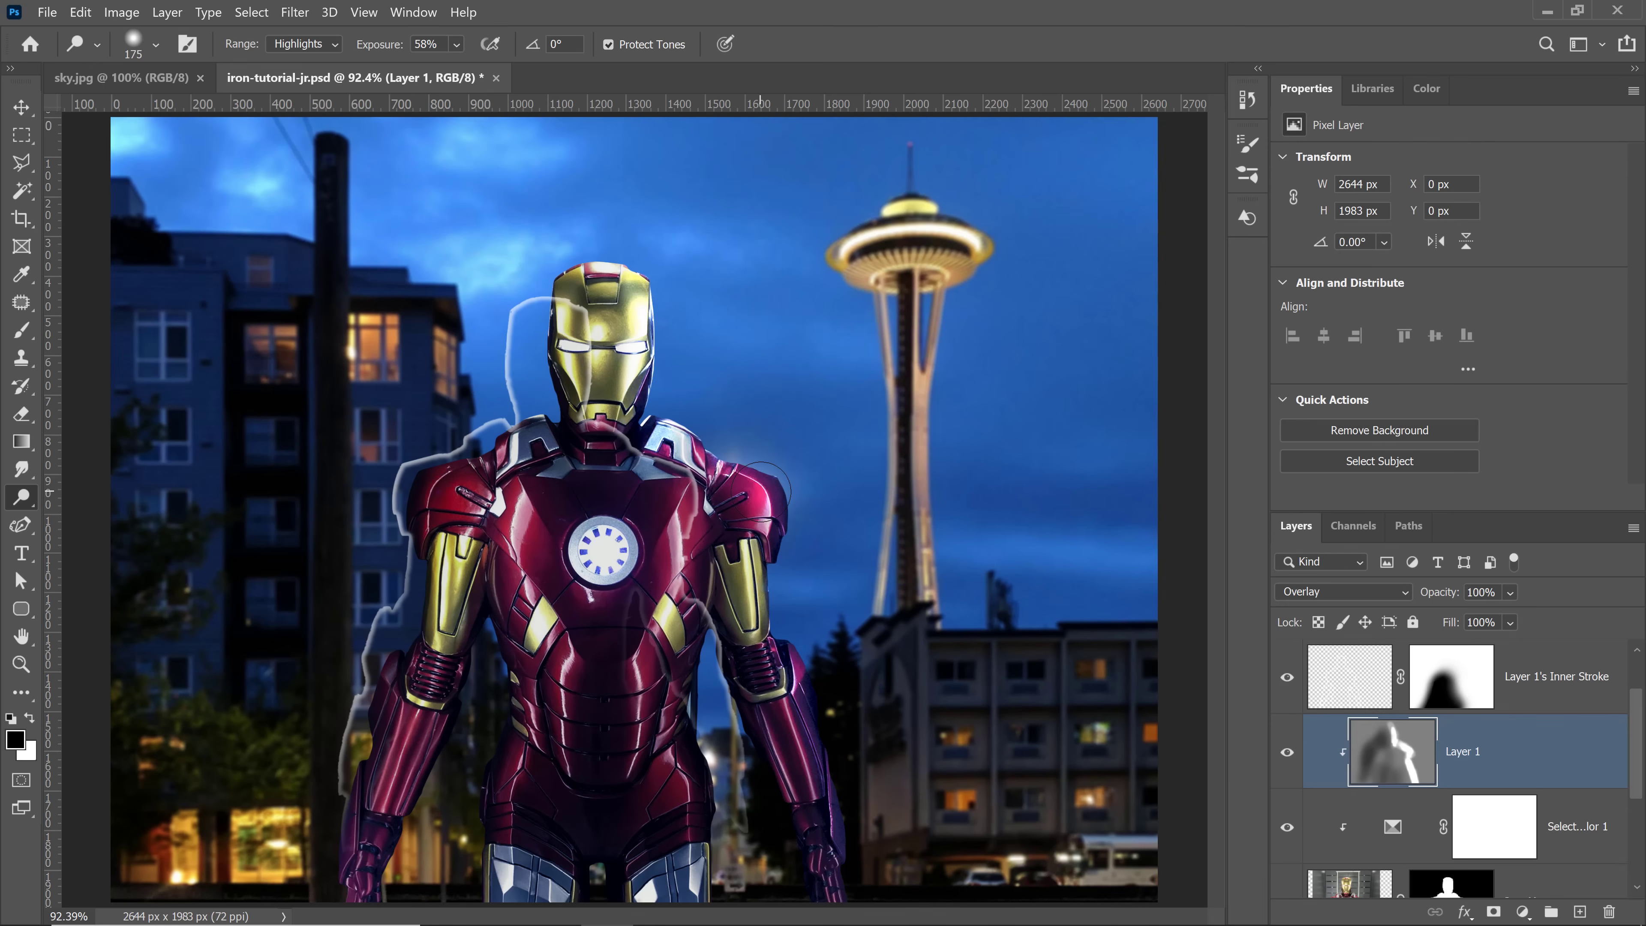
left_click(21, 663)
left_click_drag(516, 366, 515, 367)
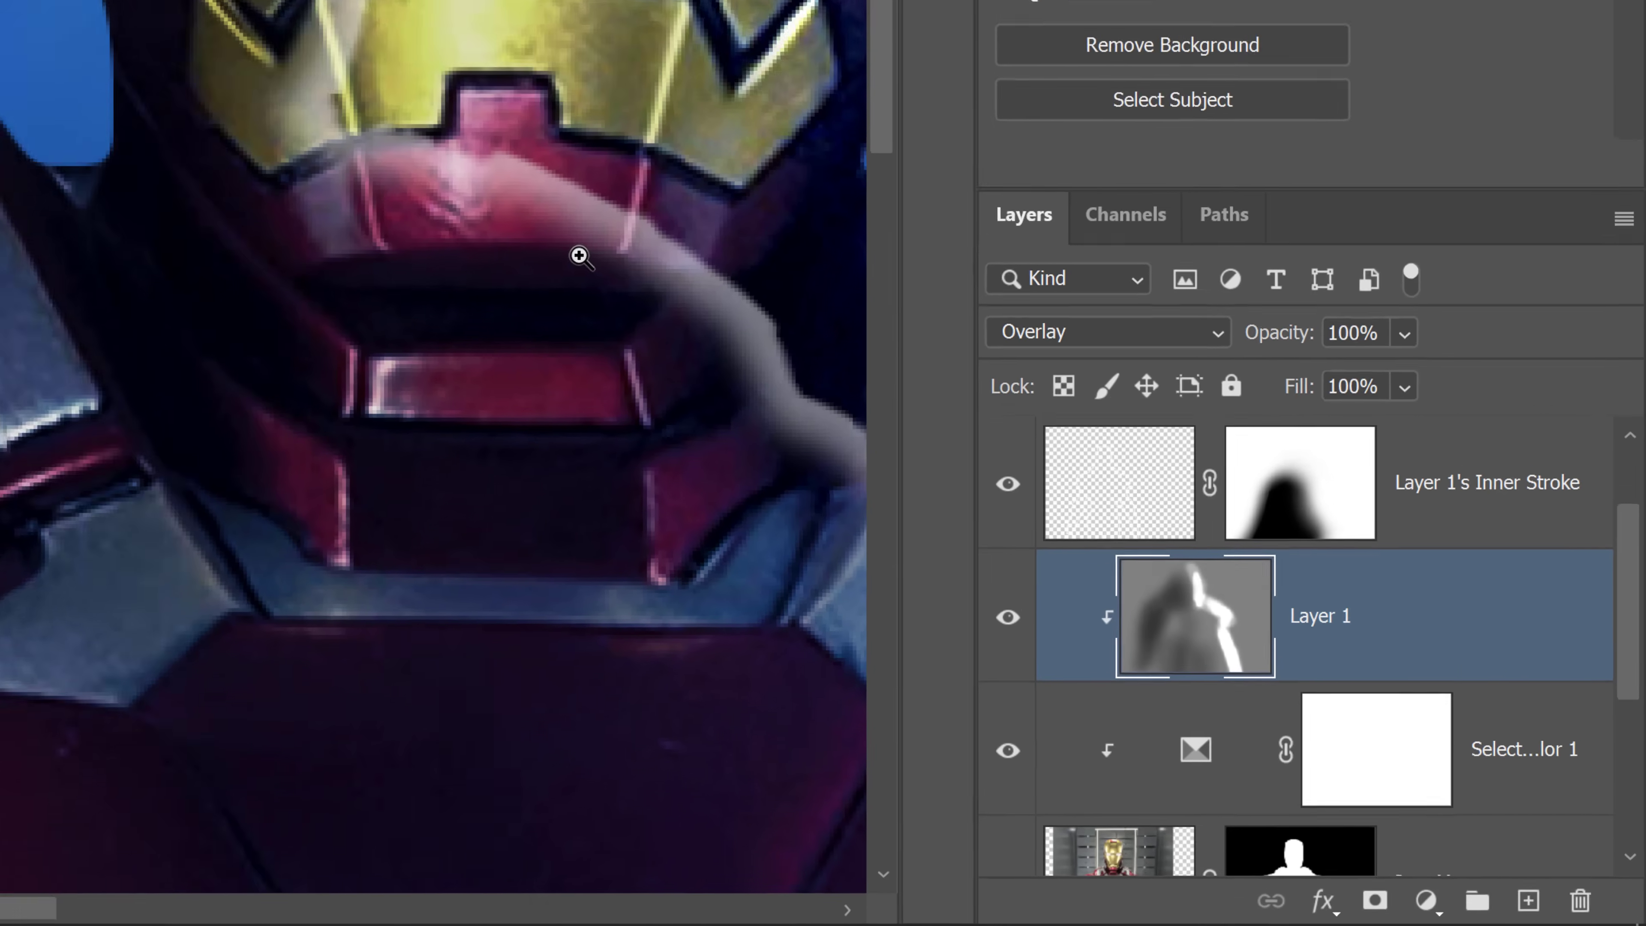
right_click(603, 451)
left_click(603, 451)
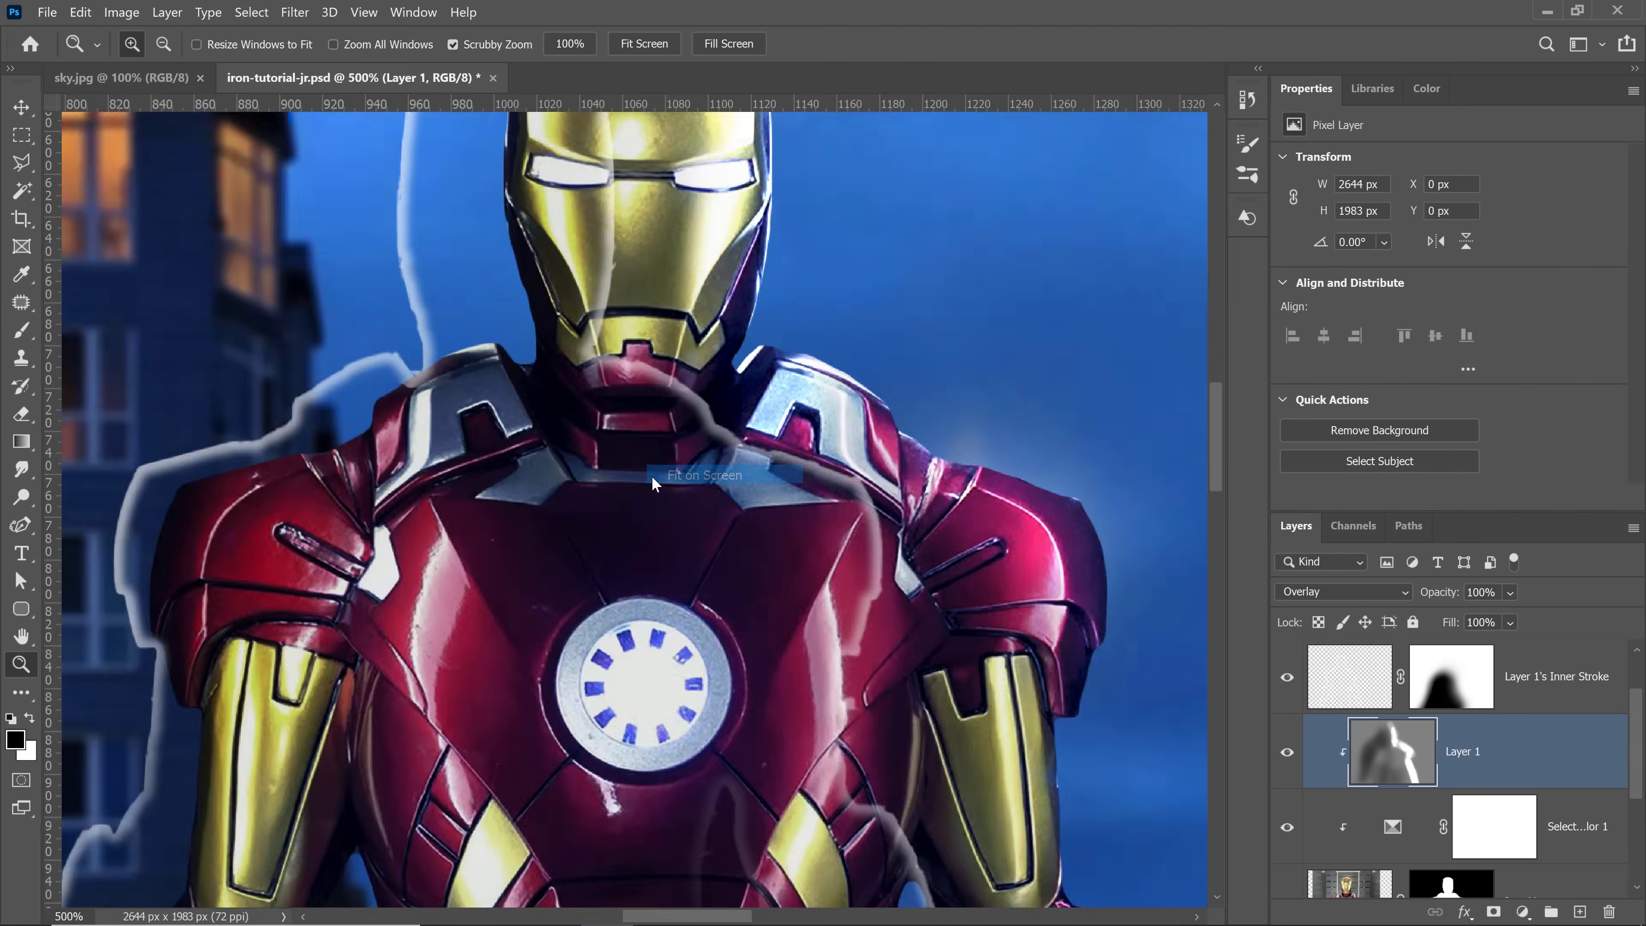
left_click(523, 361)
left_click(582, 390)
left_click(583, 390)
left_click(582, 390)
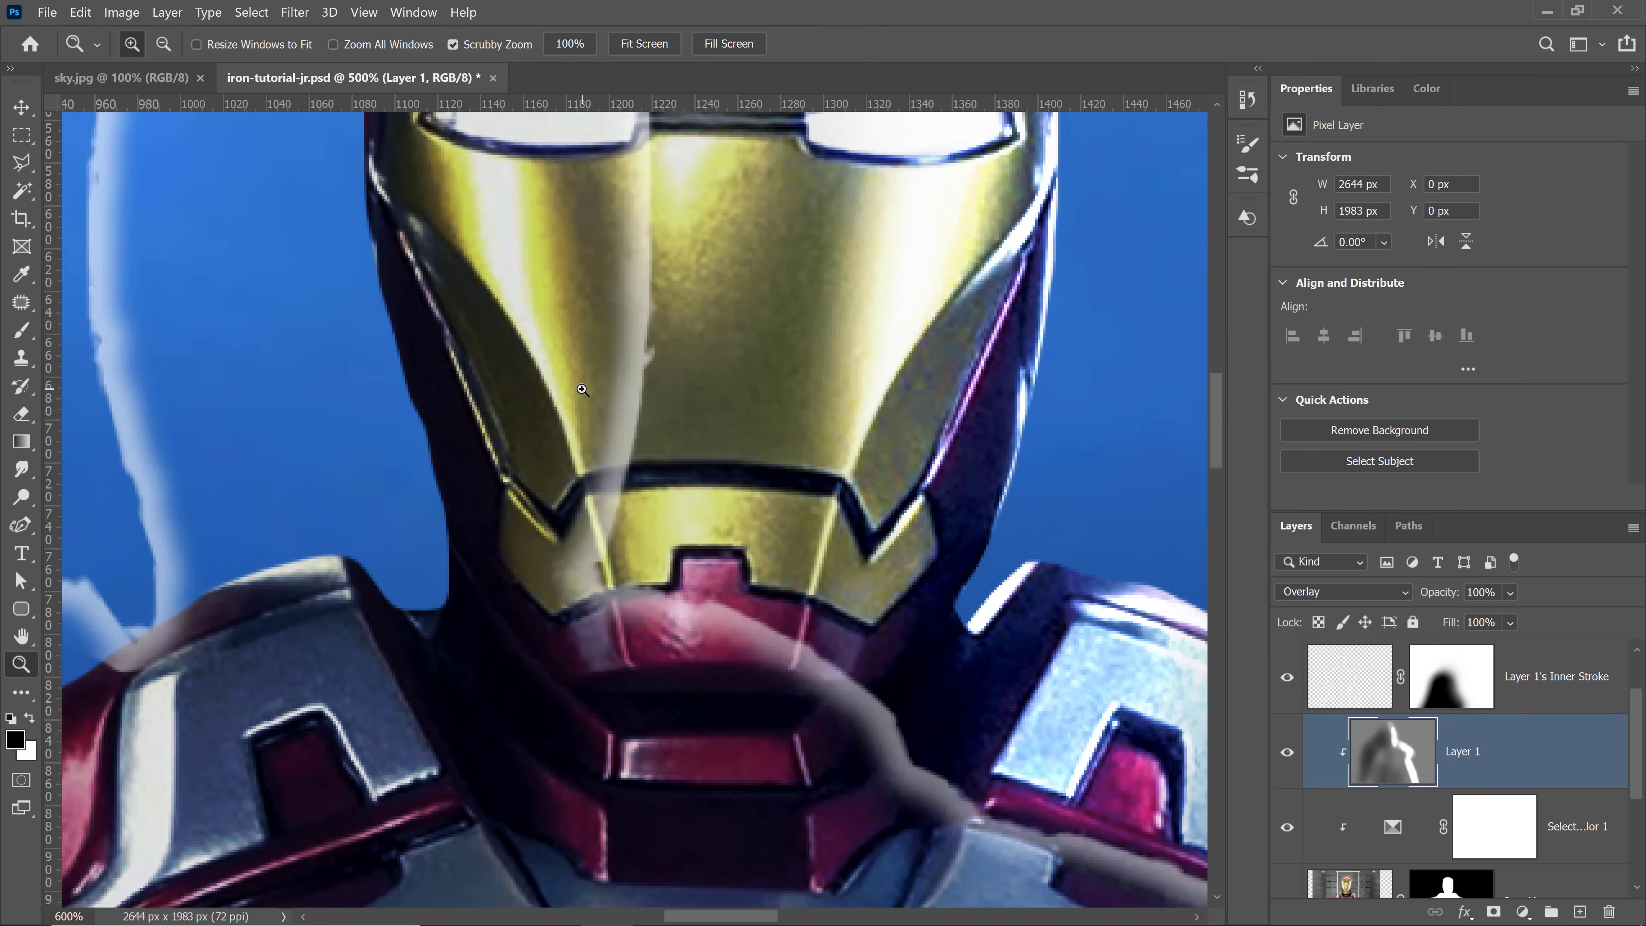
left_click(582, 390)
left_click_drag(186, 593, 503, 536)
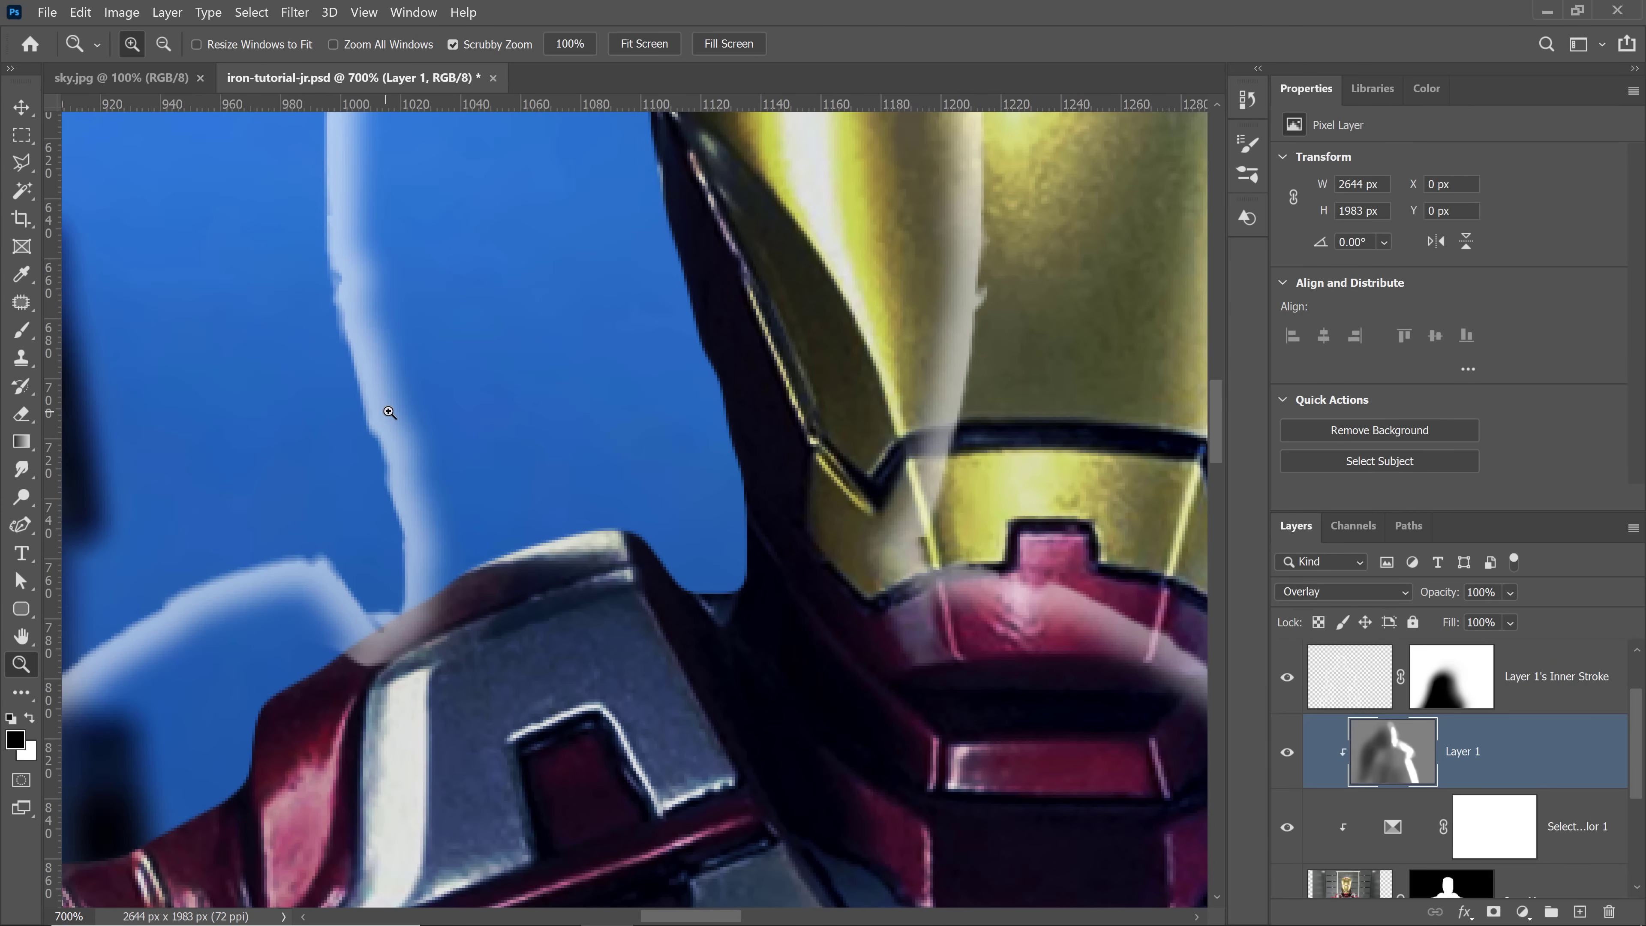
right_click(415, 406)
left_click(434, 423)
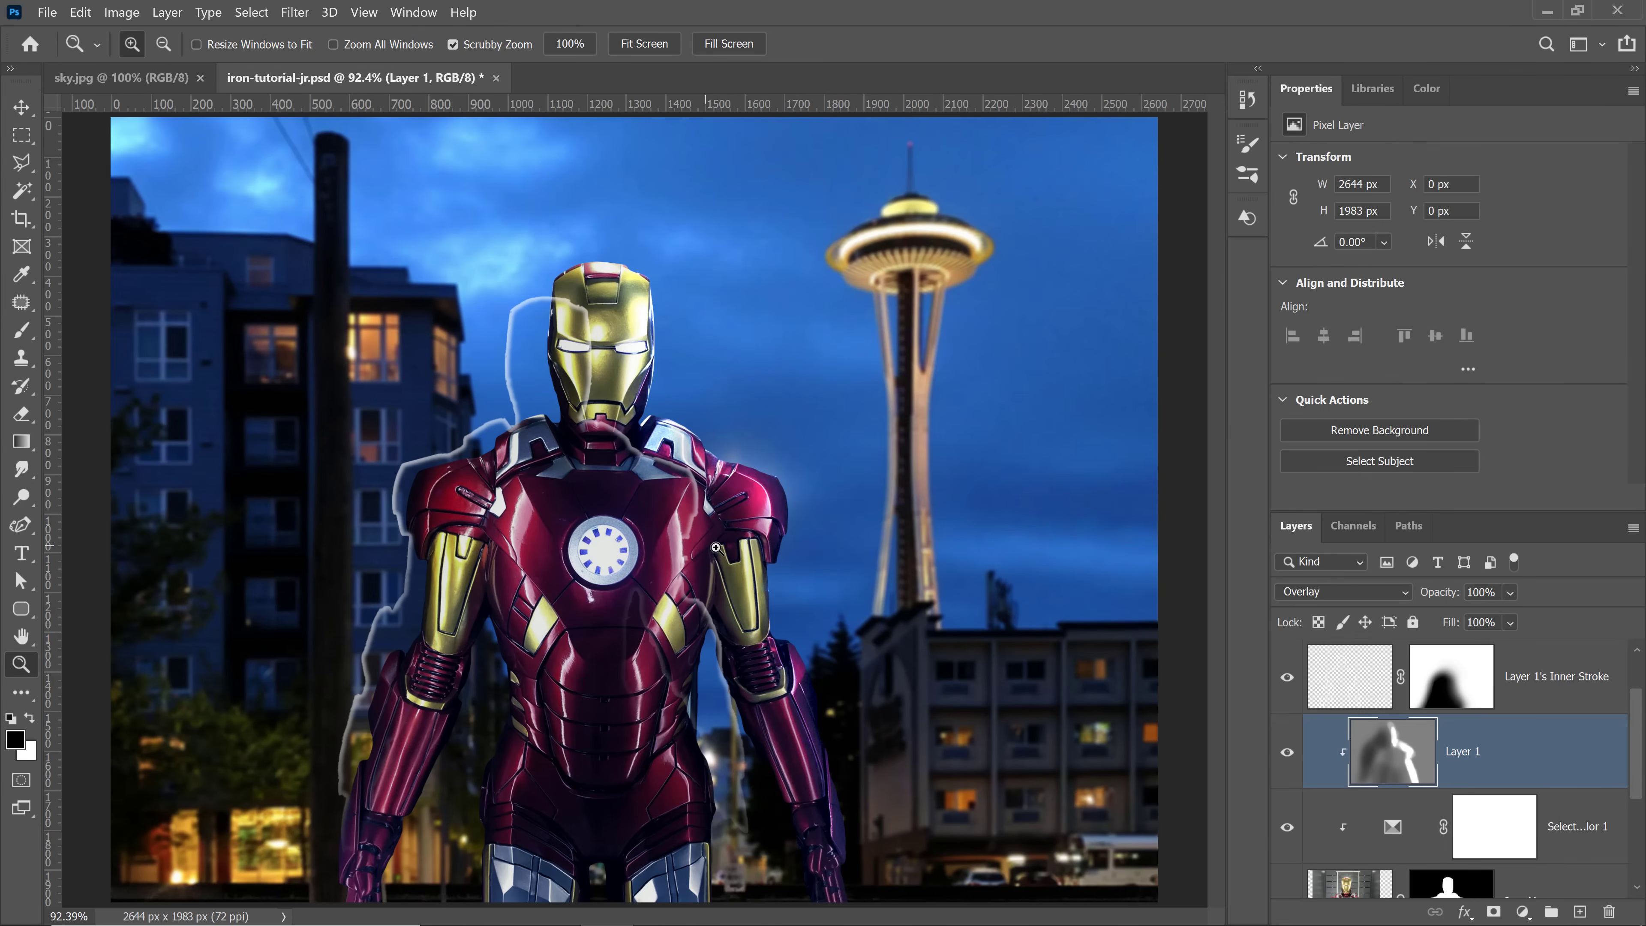
Step: Delete the Layer 1's Inner Stroke layer and add an inside Stroke effect to the Iron Man layer
left_click(1340, 695)
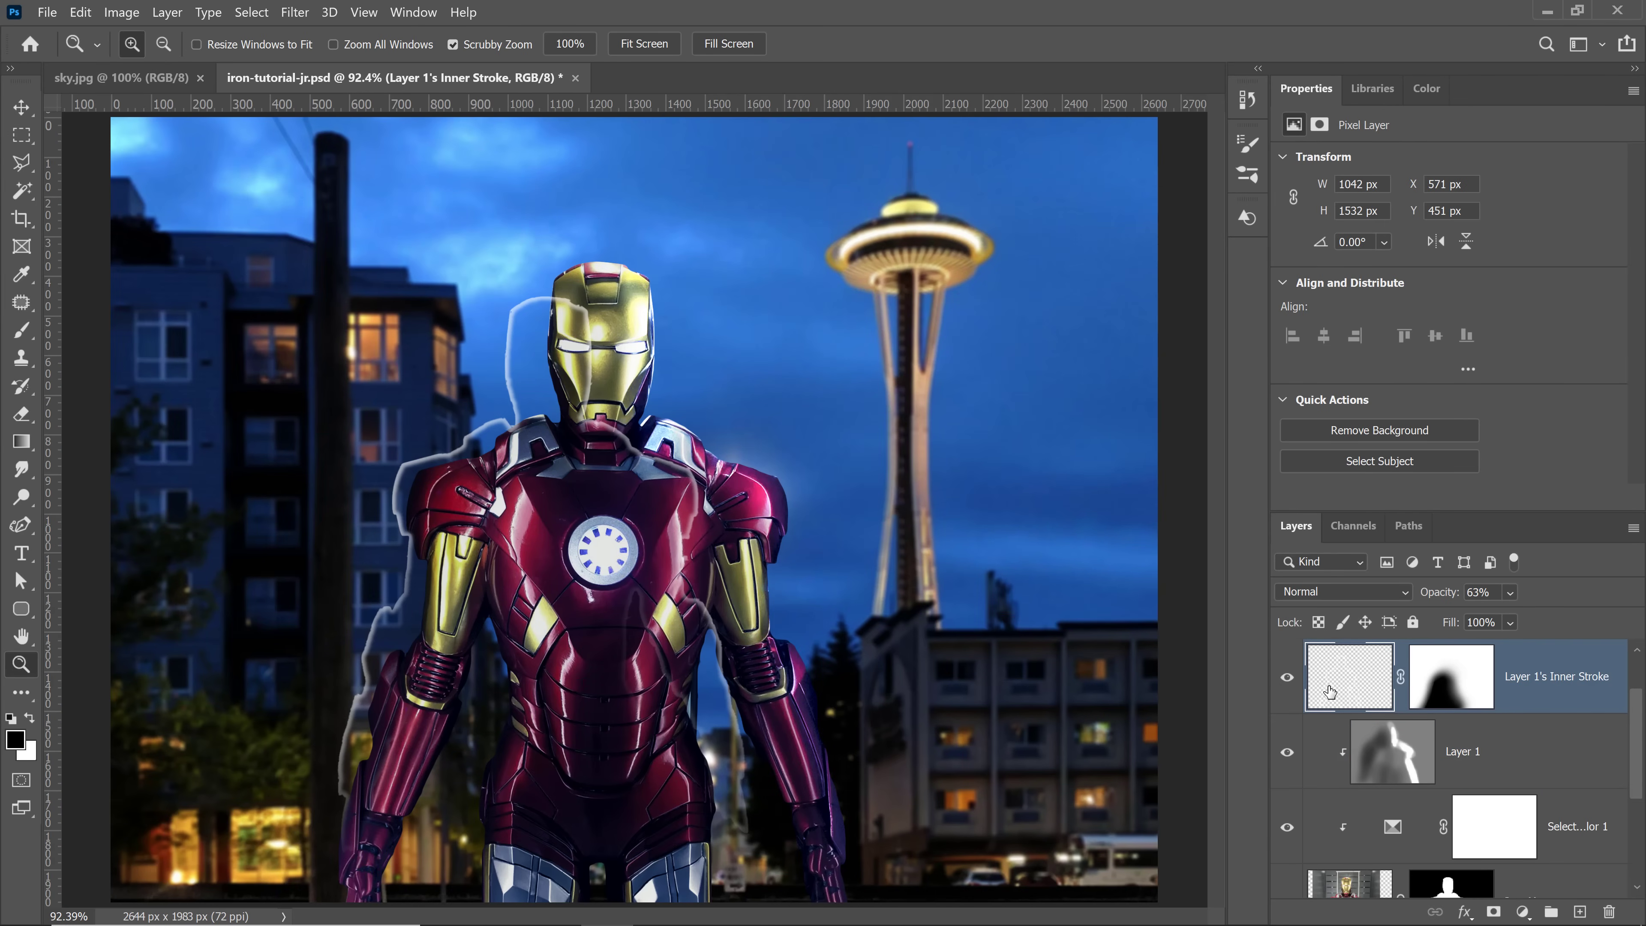
key("Delete")
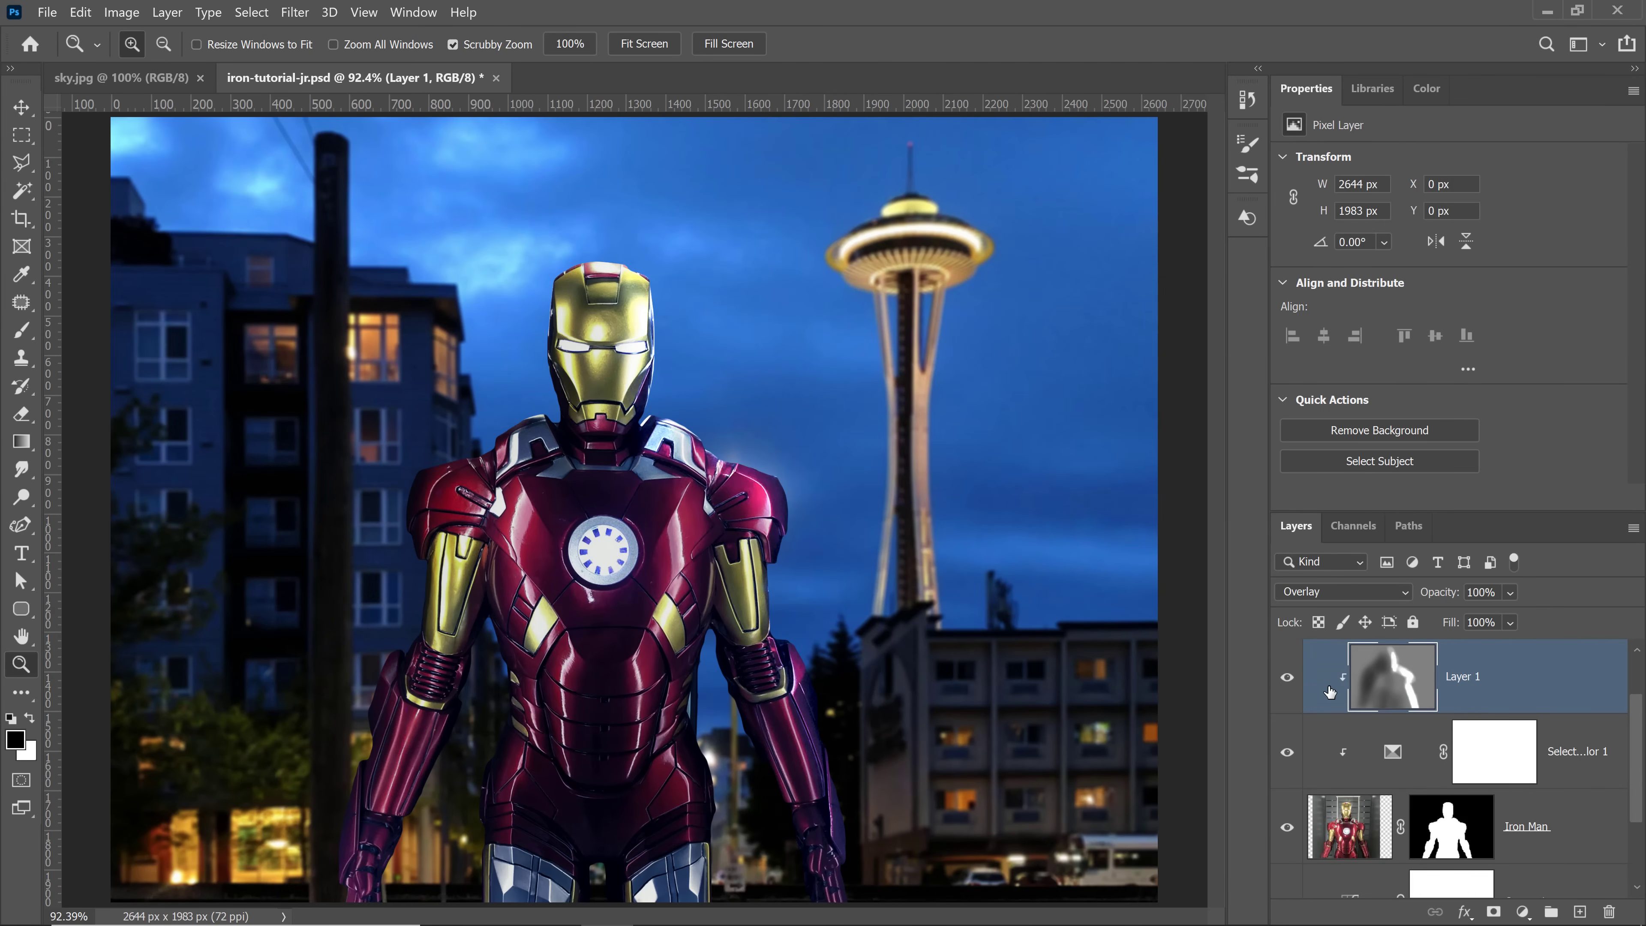
left_click(1592, 851)
double_click(1595, 859)
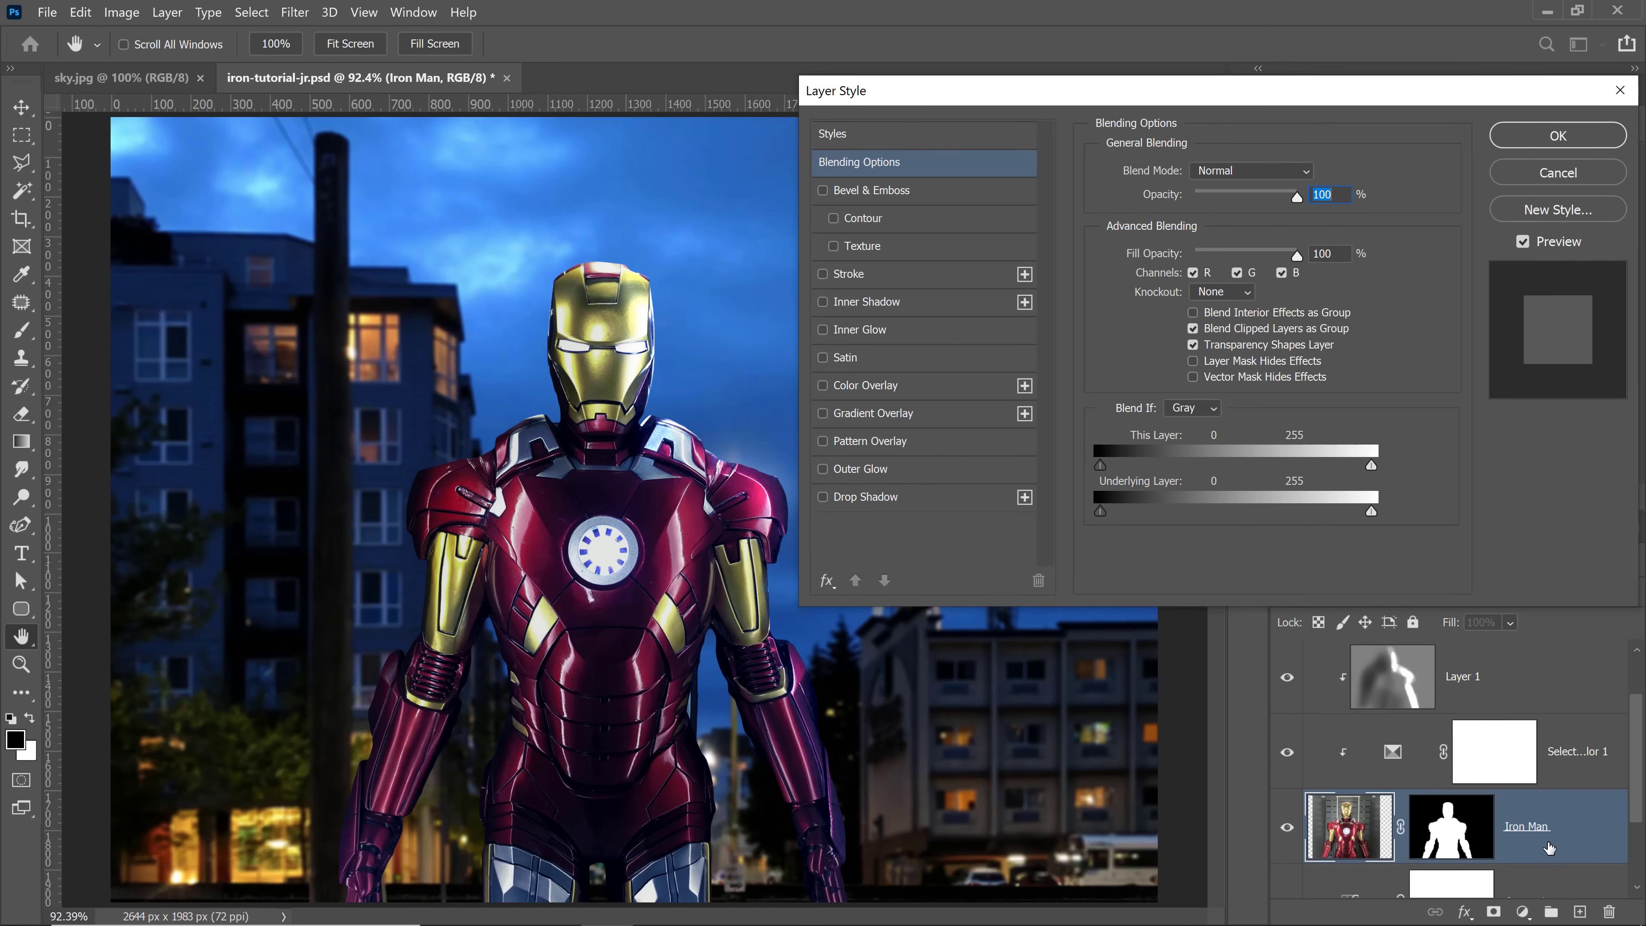
left_click(854, 273)
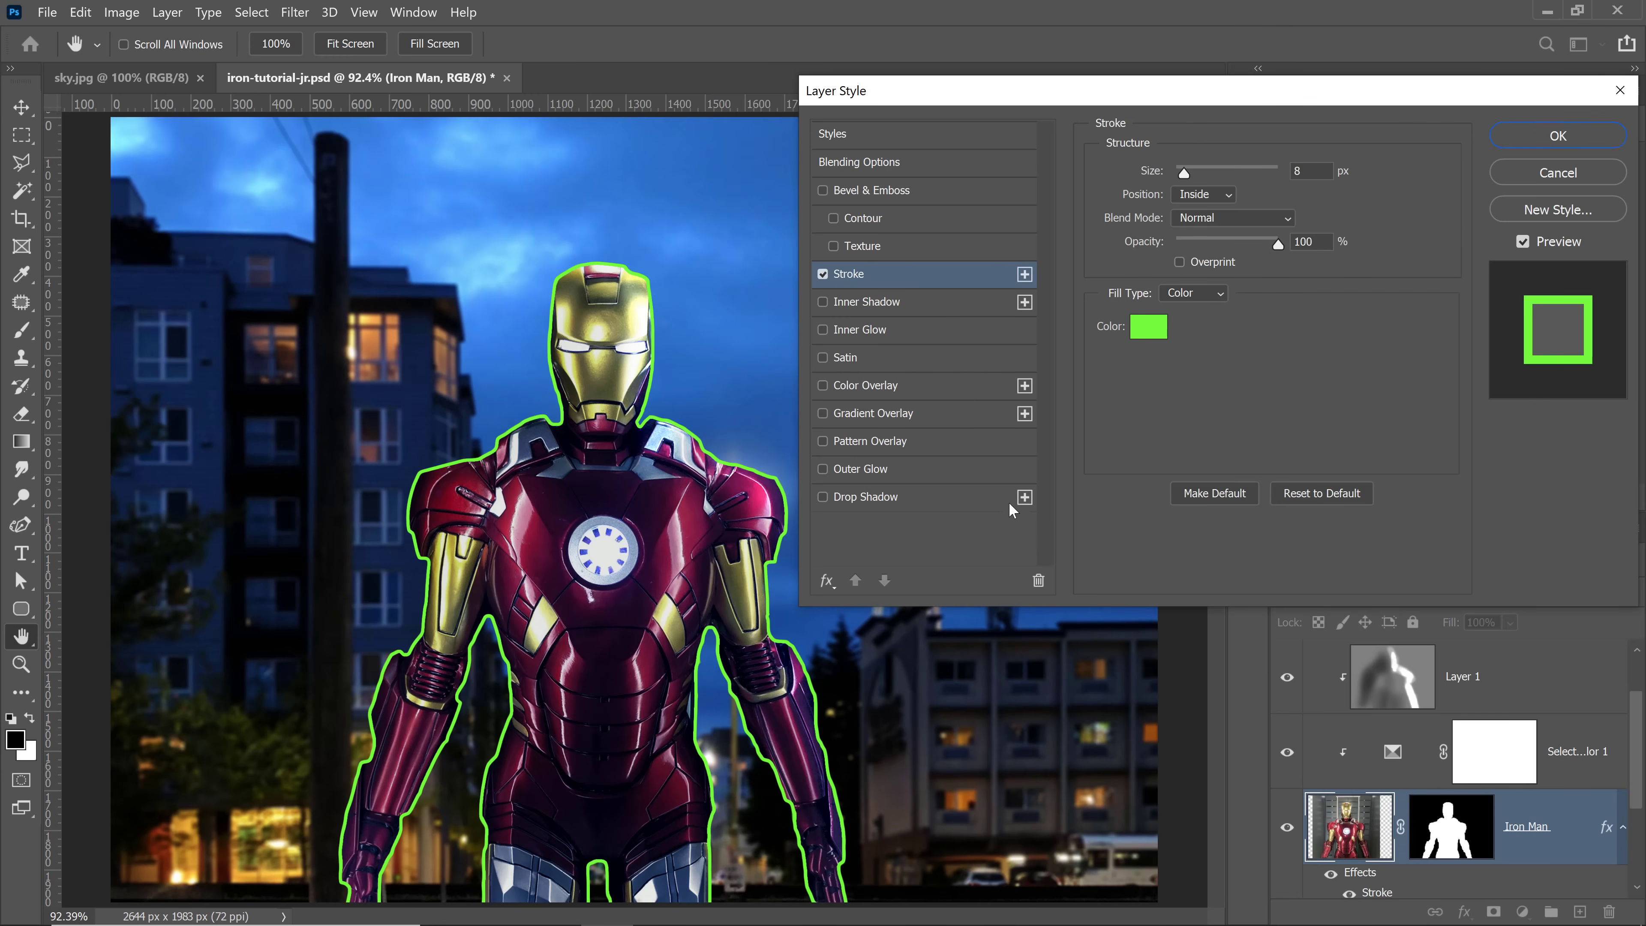
Step: Set the Iron Man layer's stroke color to white and its size to 4 px, and apply the layer style
left_click(1151, 333)
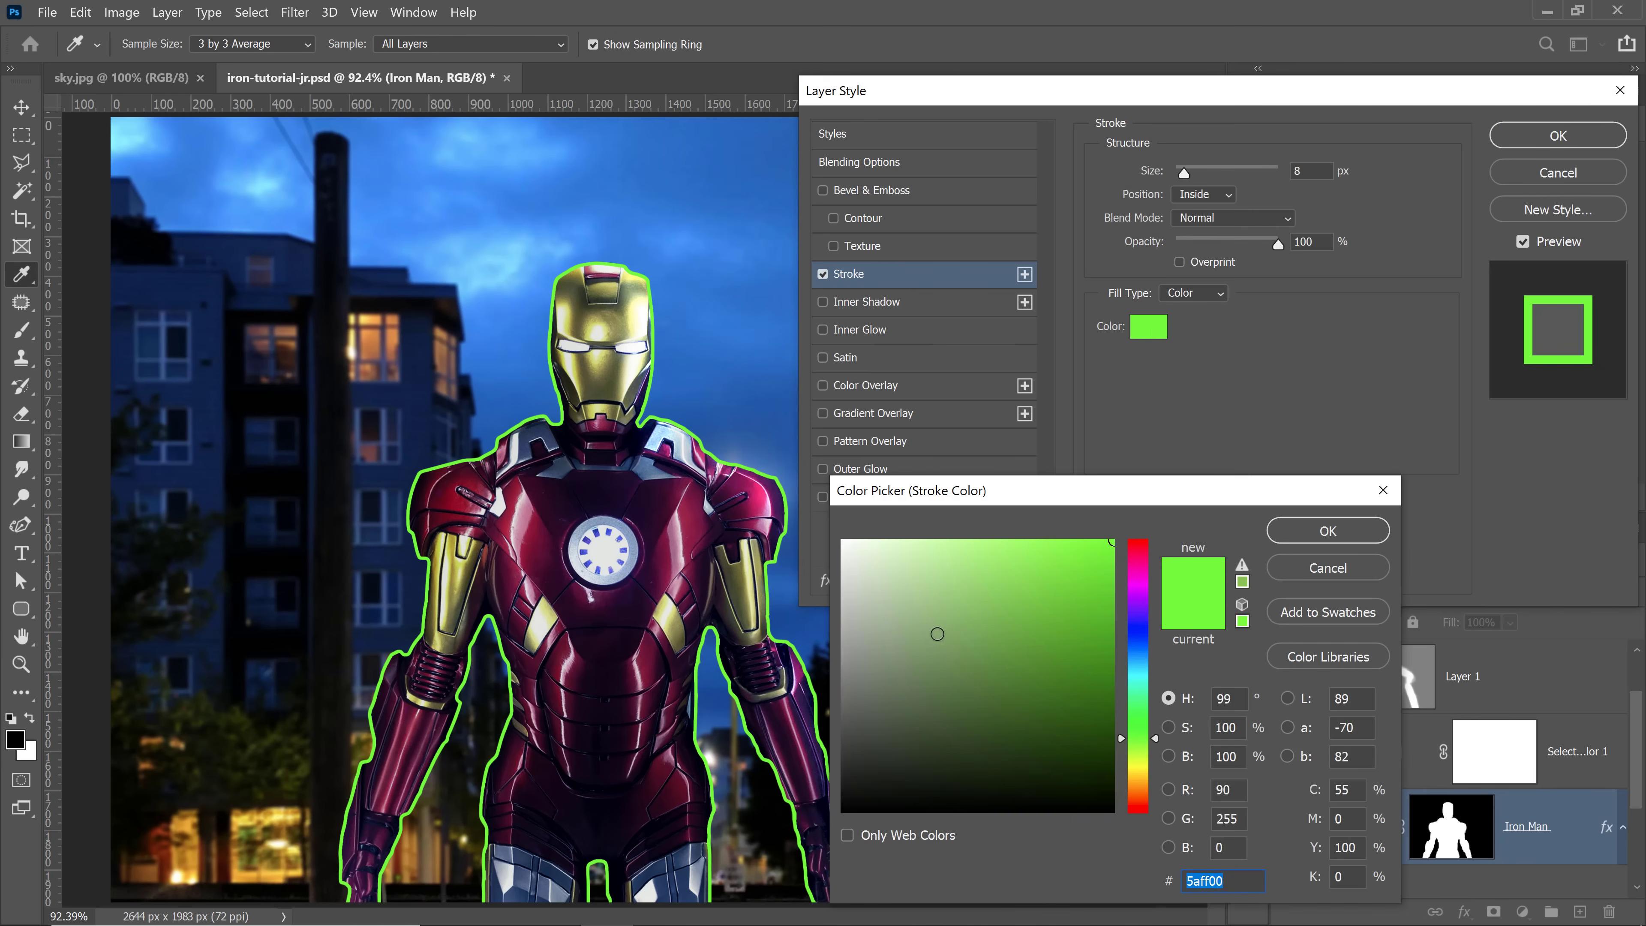
left_click_drag(937, 635, 760, 472)
left_click(1351, 531)
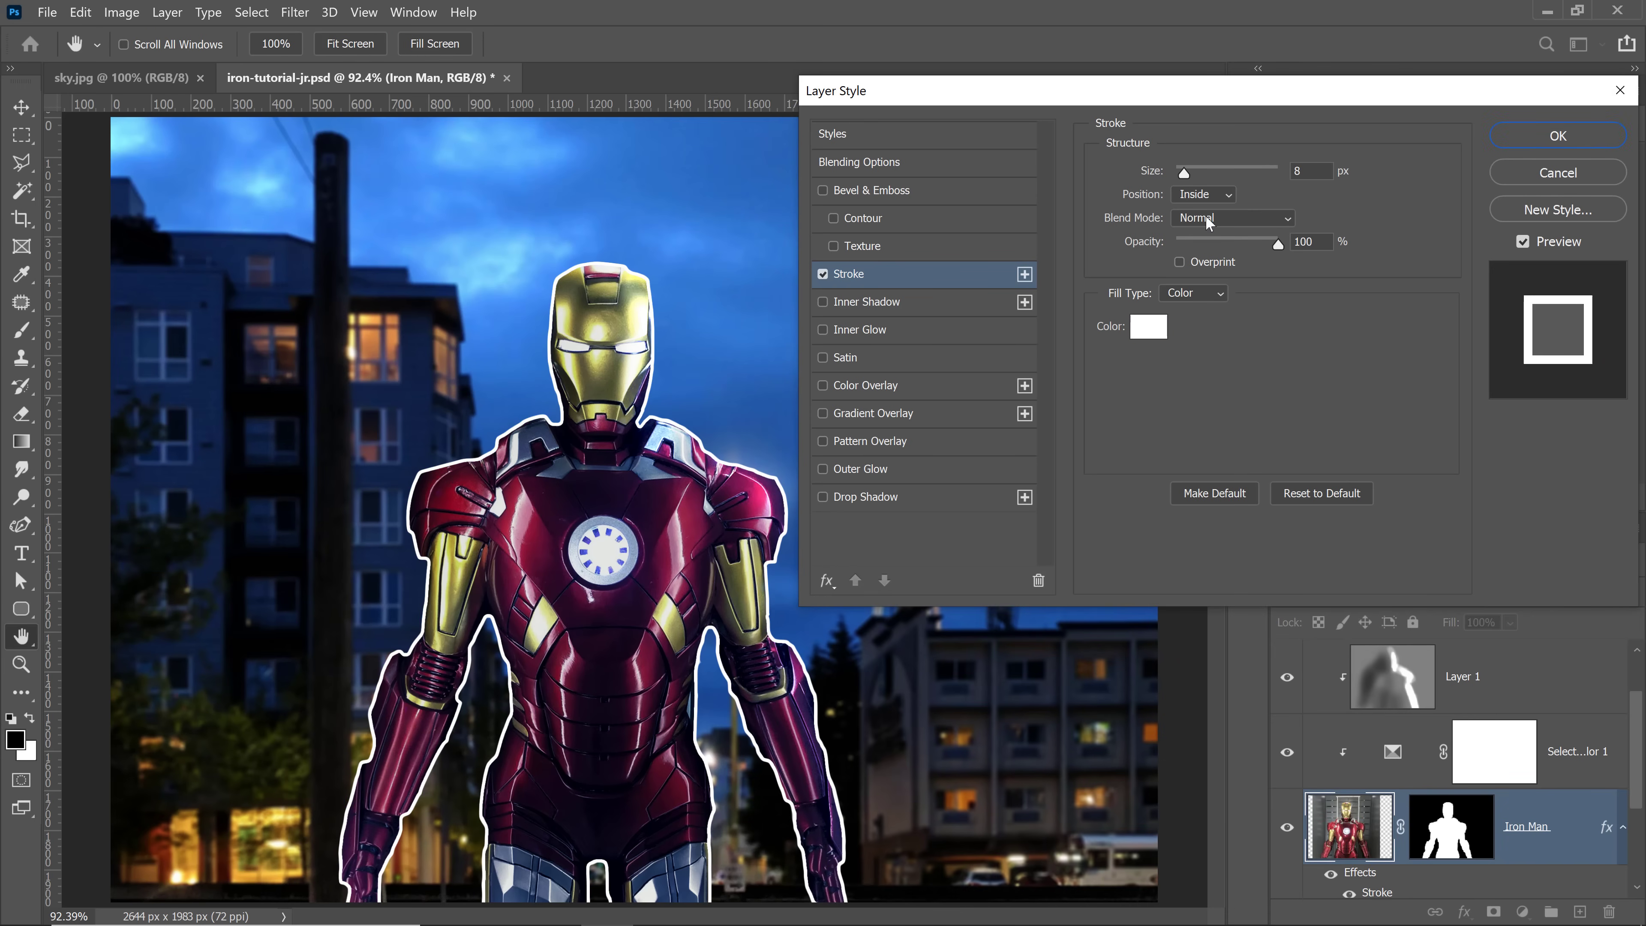
left_click_drag(1186, 174, 1178, 177)
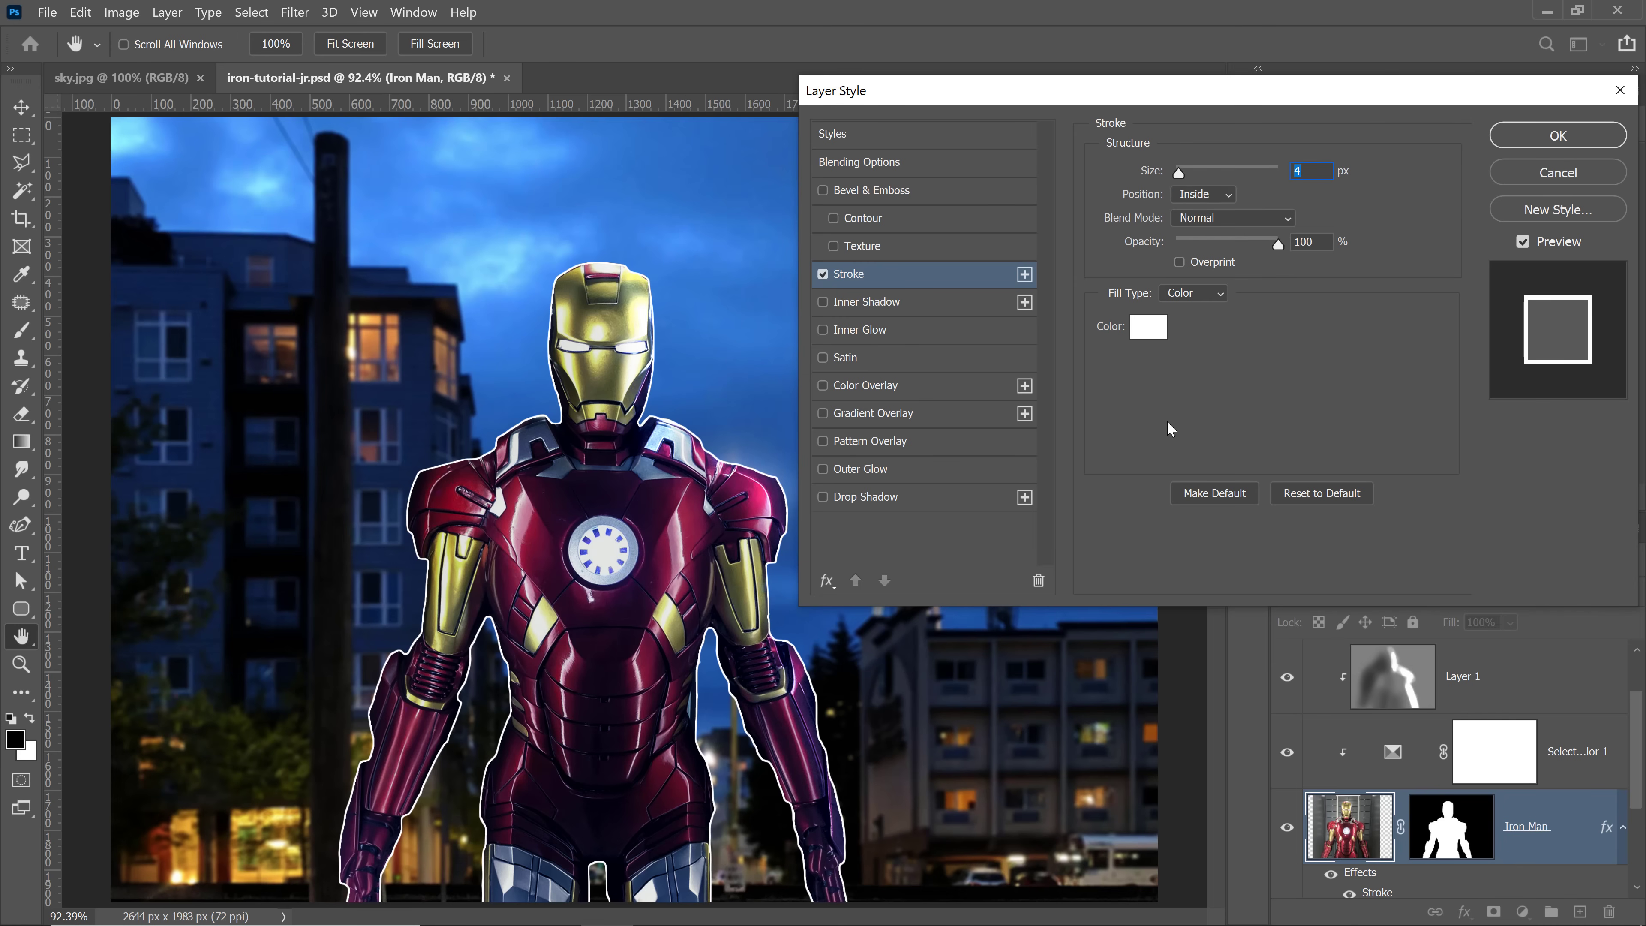
key("z")
left_click(1518, 141)
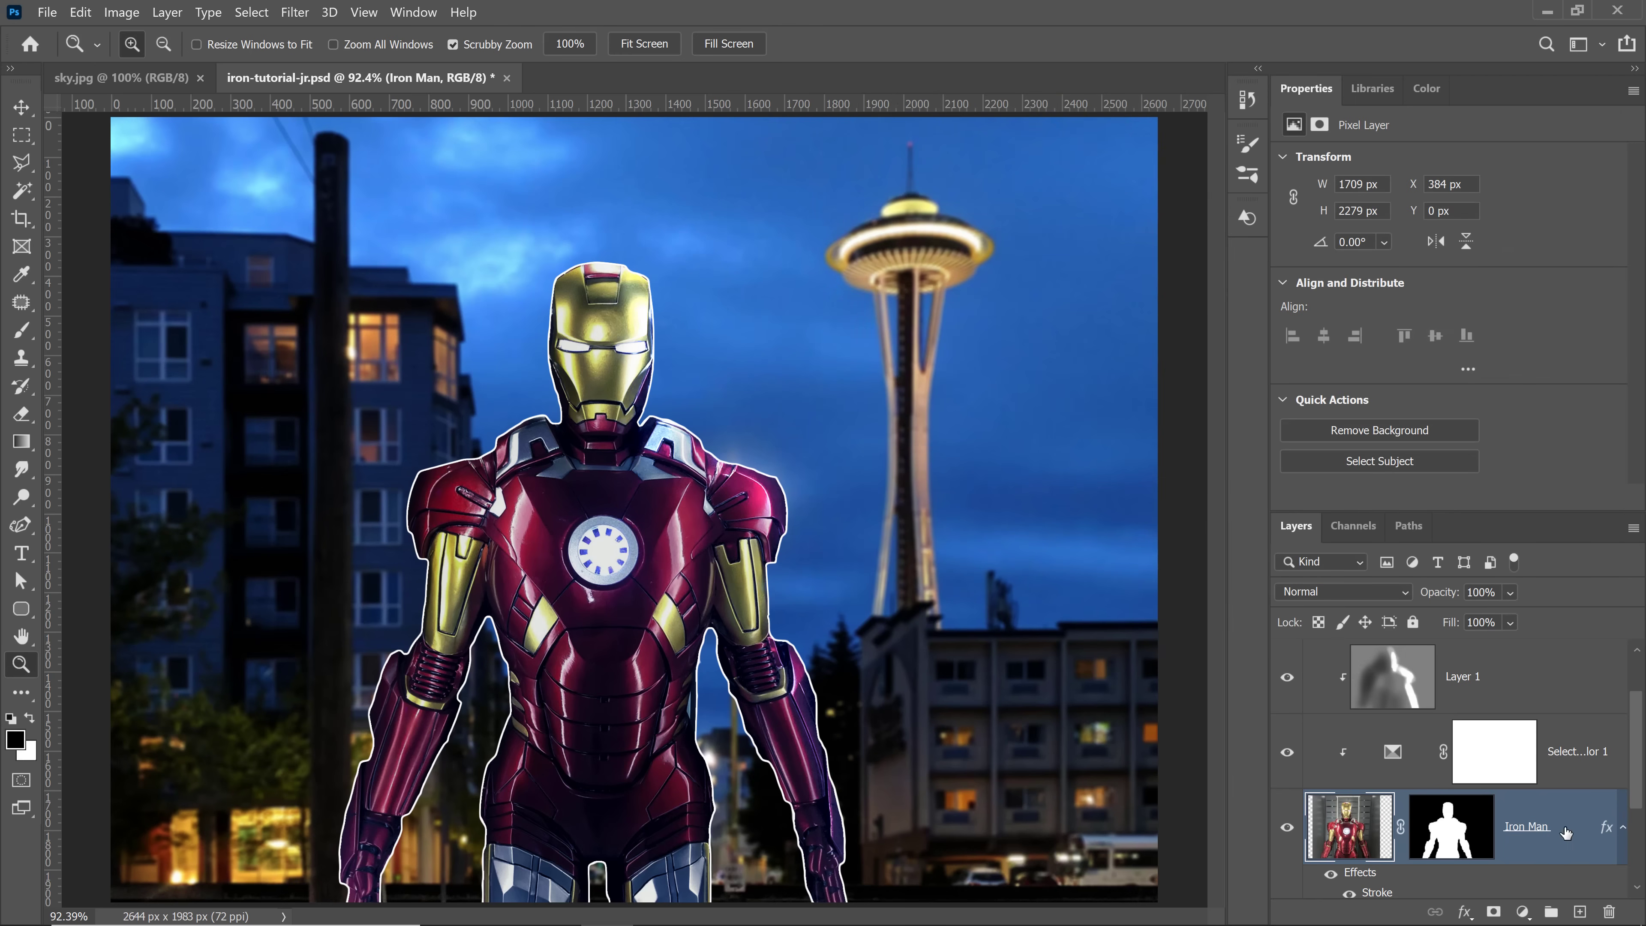
Step: Convert Iron Man's stroke effect into its own layer and toggle that layer's visibility to compare the outline
right_click(1607, 832)
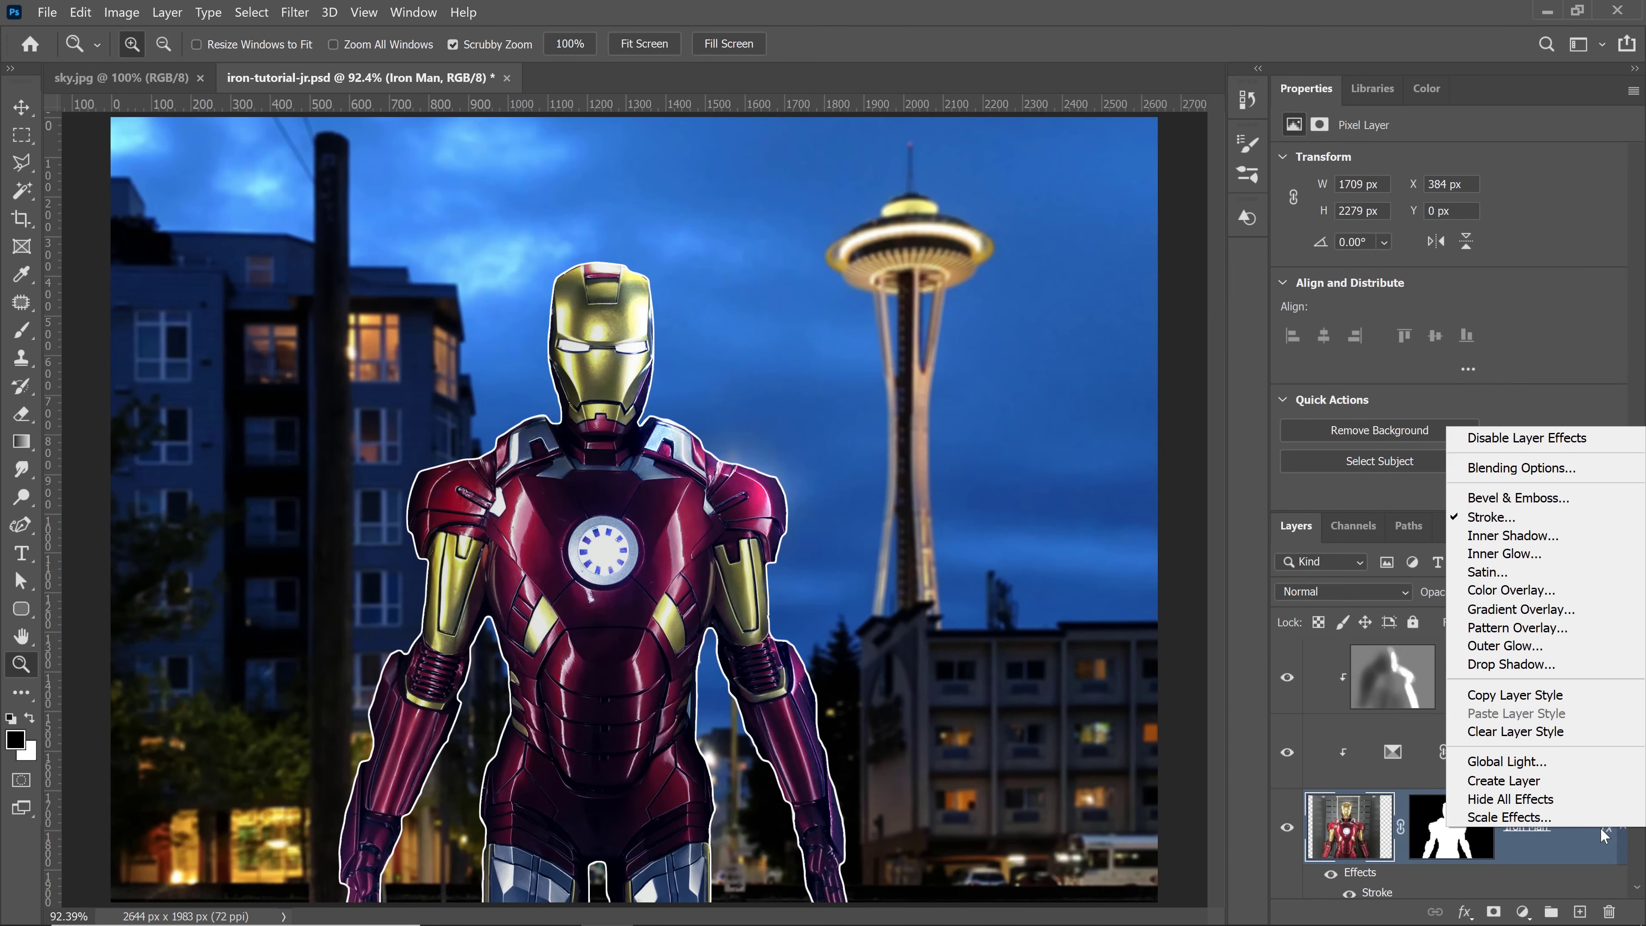
left_click(1577, 782)
left_click(849, 386)
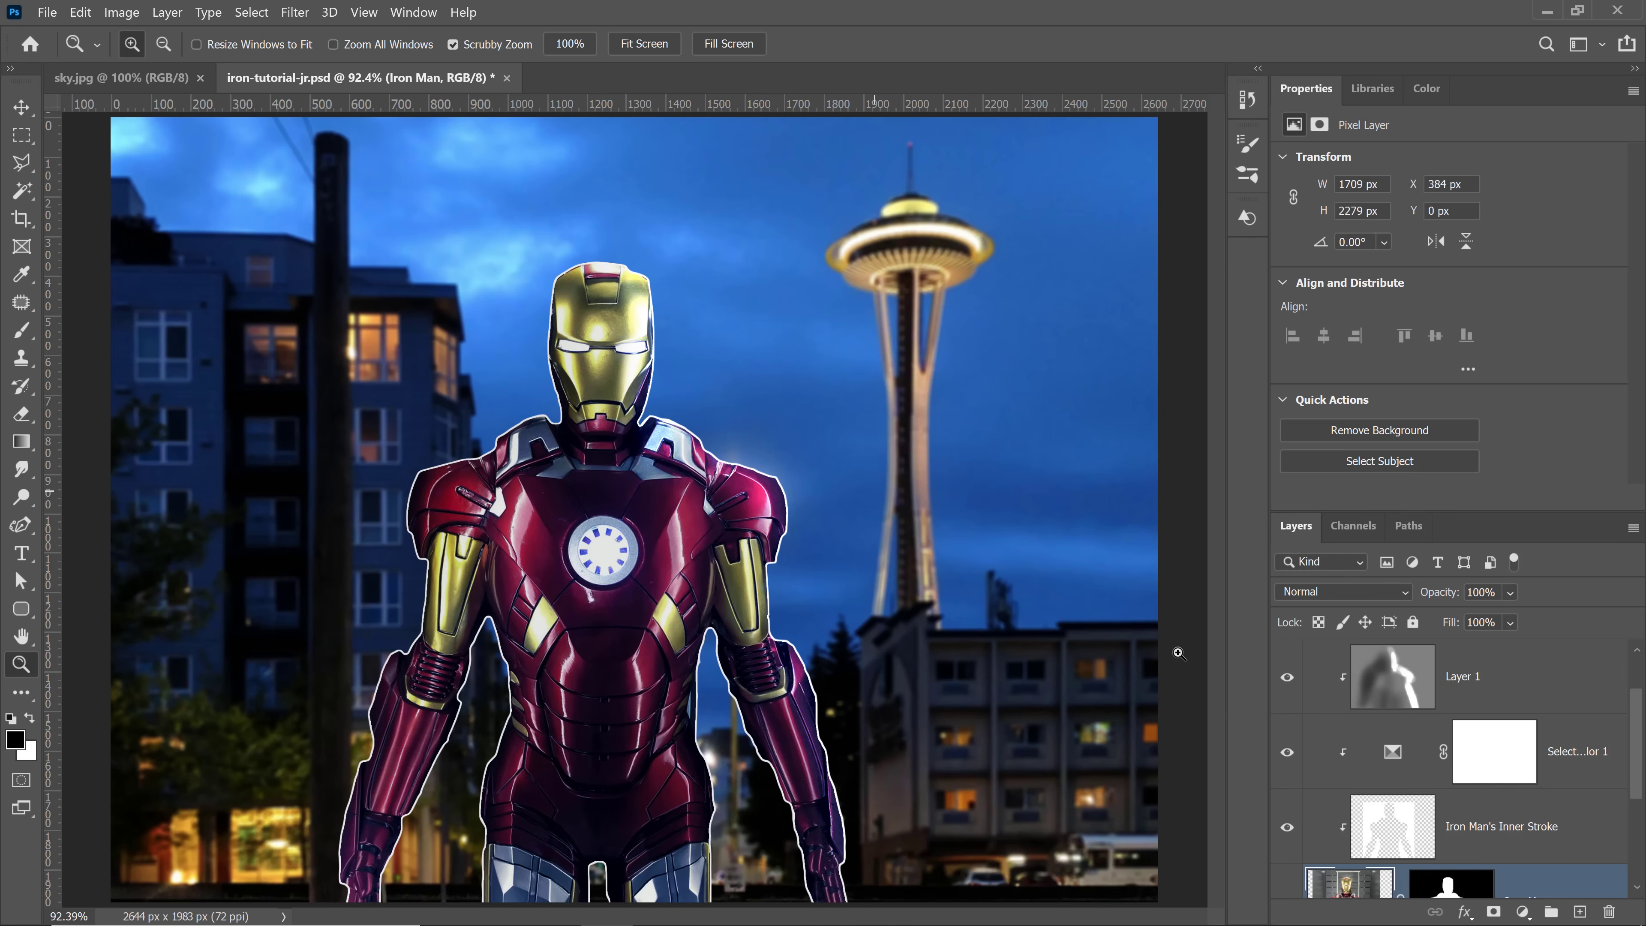
left_click(1287, 830)
left_click(1287, 830)
left_click(1287, 830)
left_click(1287, 830)
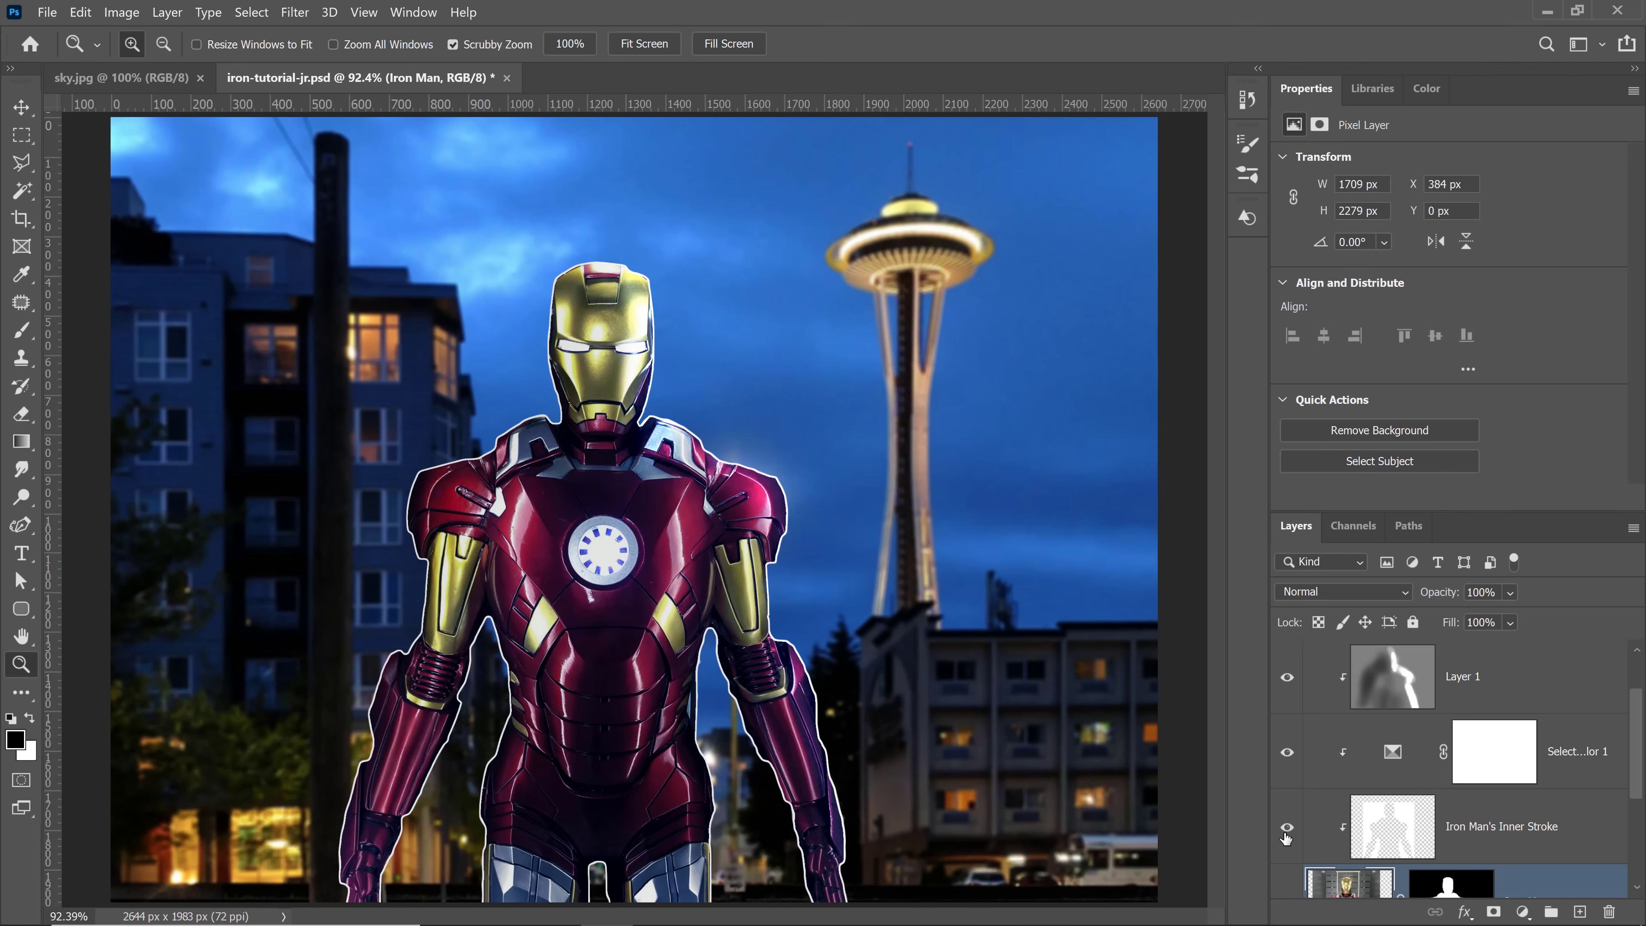
Step: Blur the Iron Man's Inner Stroke layer with a Gaussian Blur of 6.8 pixels radius
left_click(1397, 840)
left_click_drag(667, 412, 624, 500)
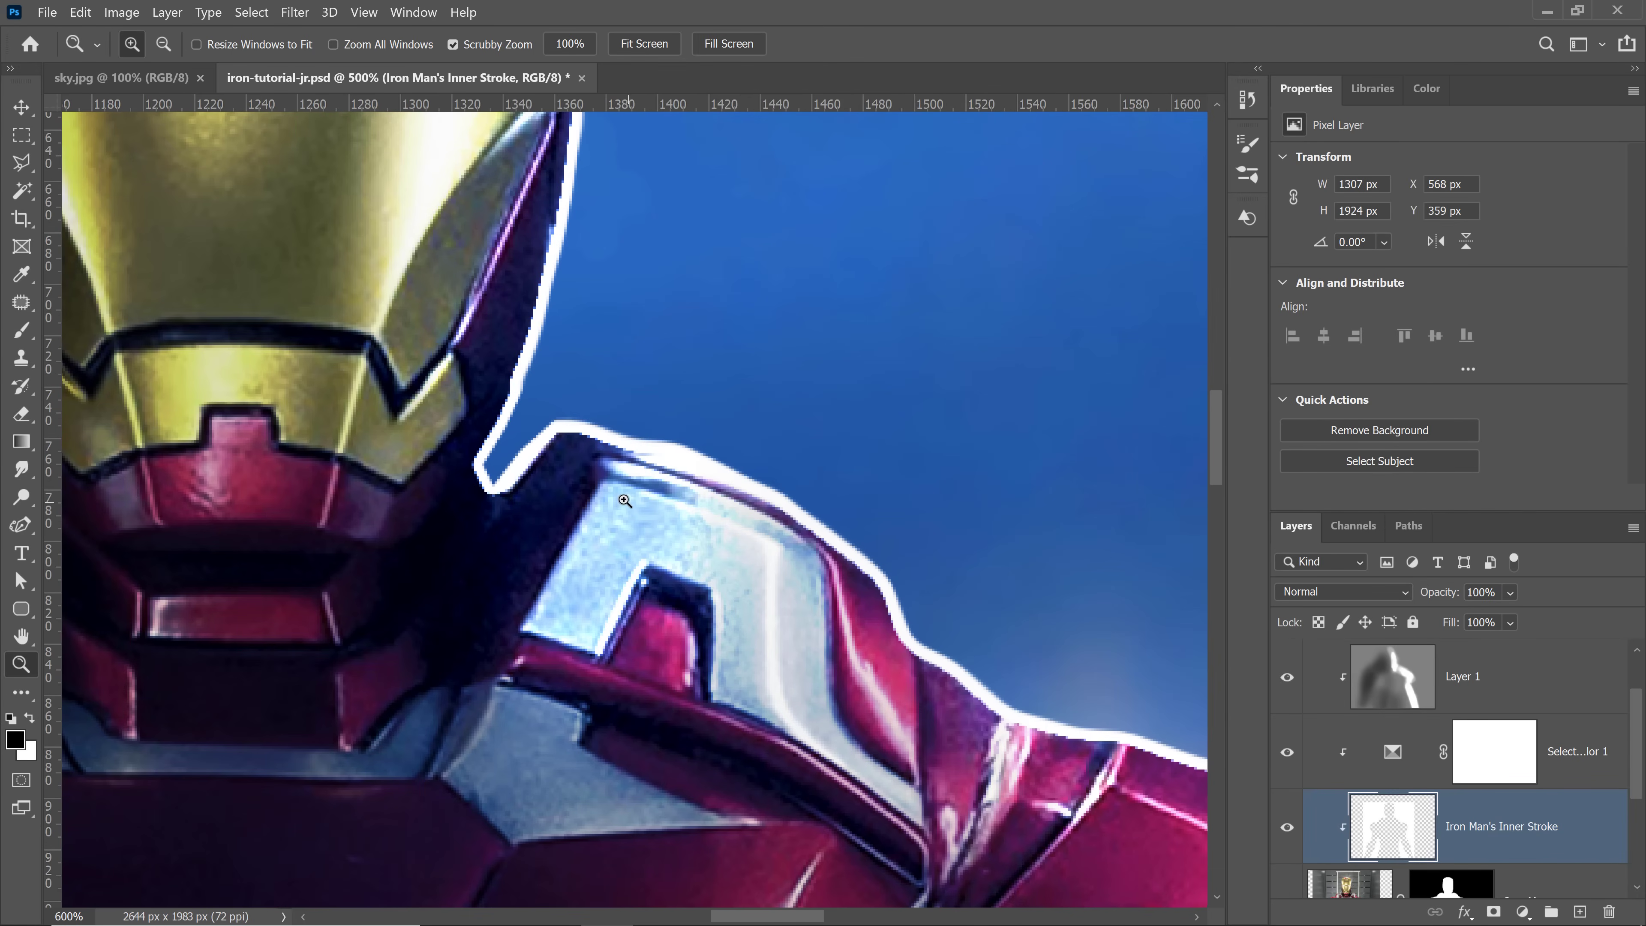
left_click(295, 12)
mouse_move(348, 232)
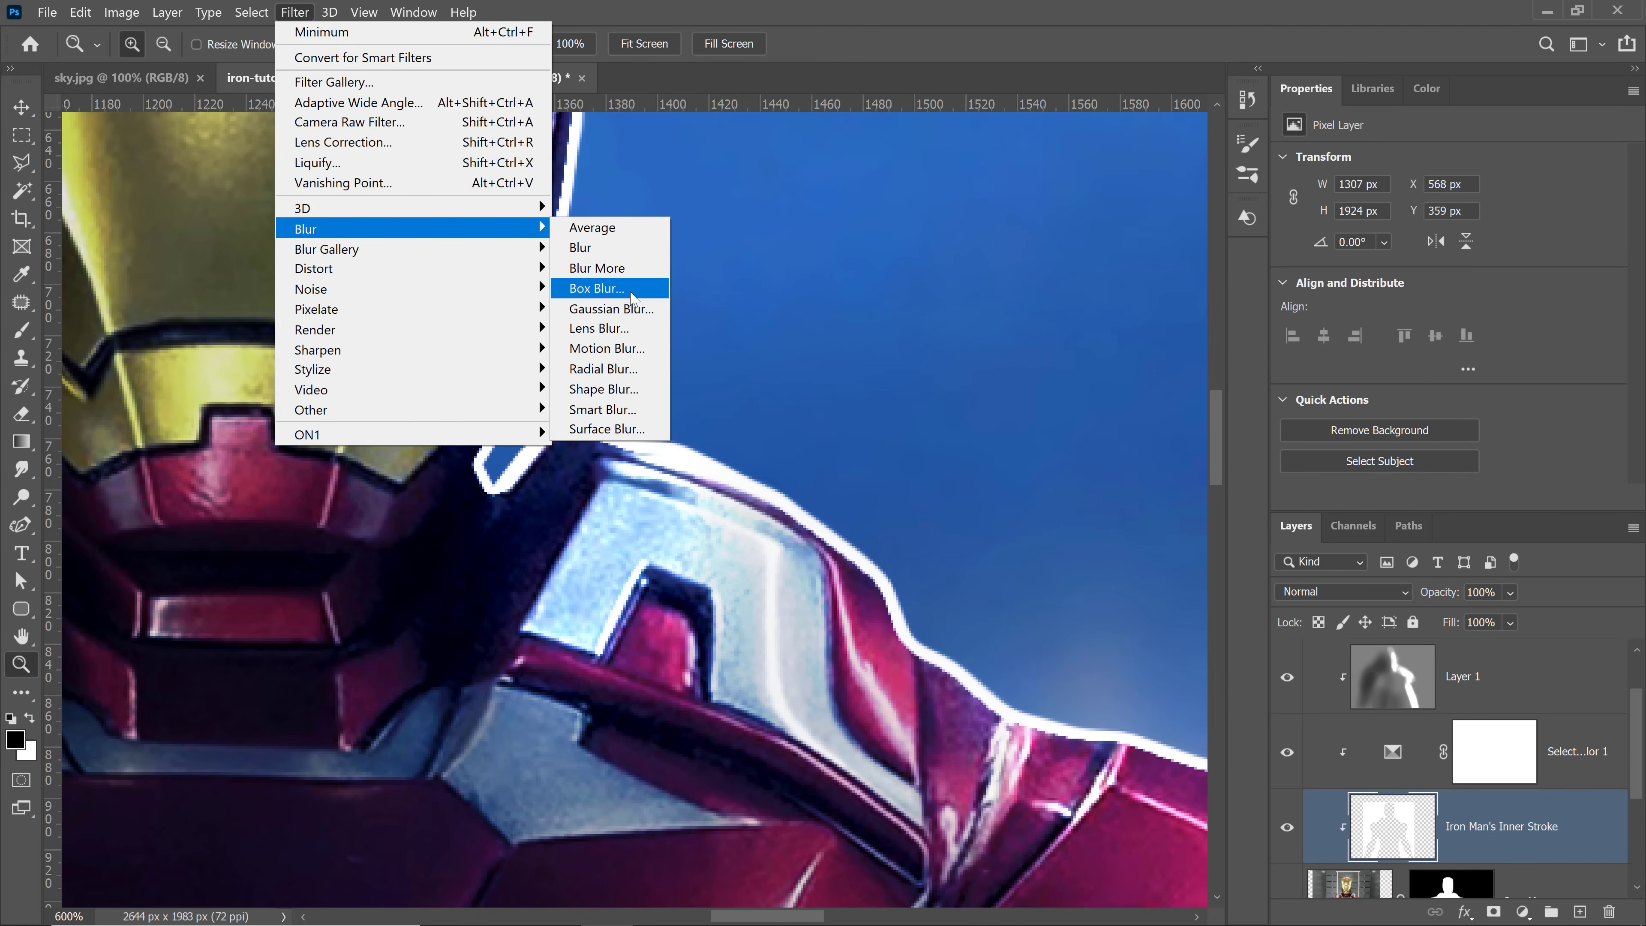
left_click(611, 309)
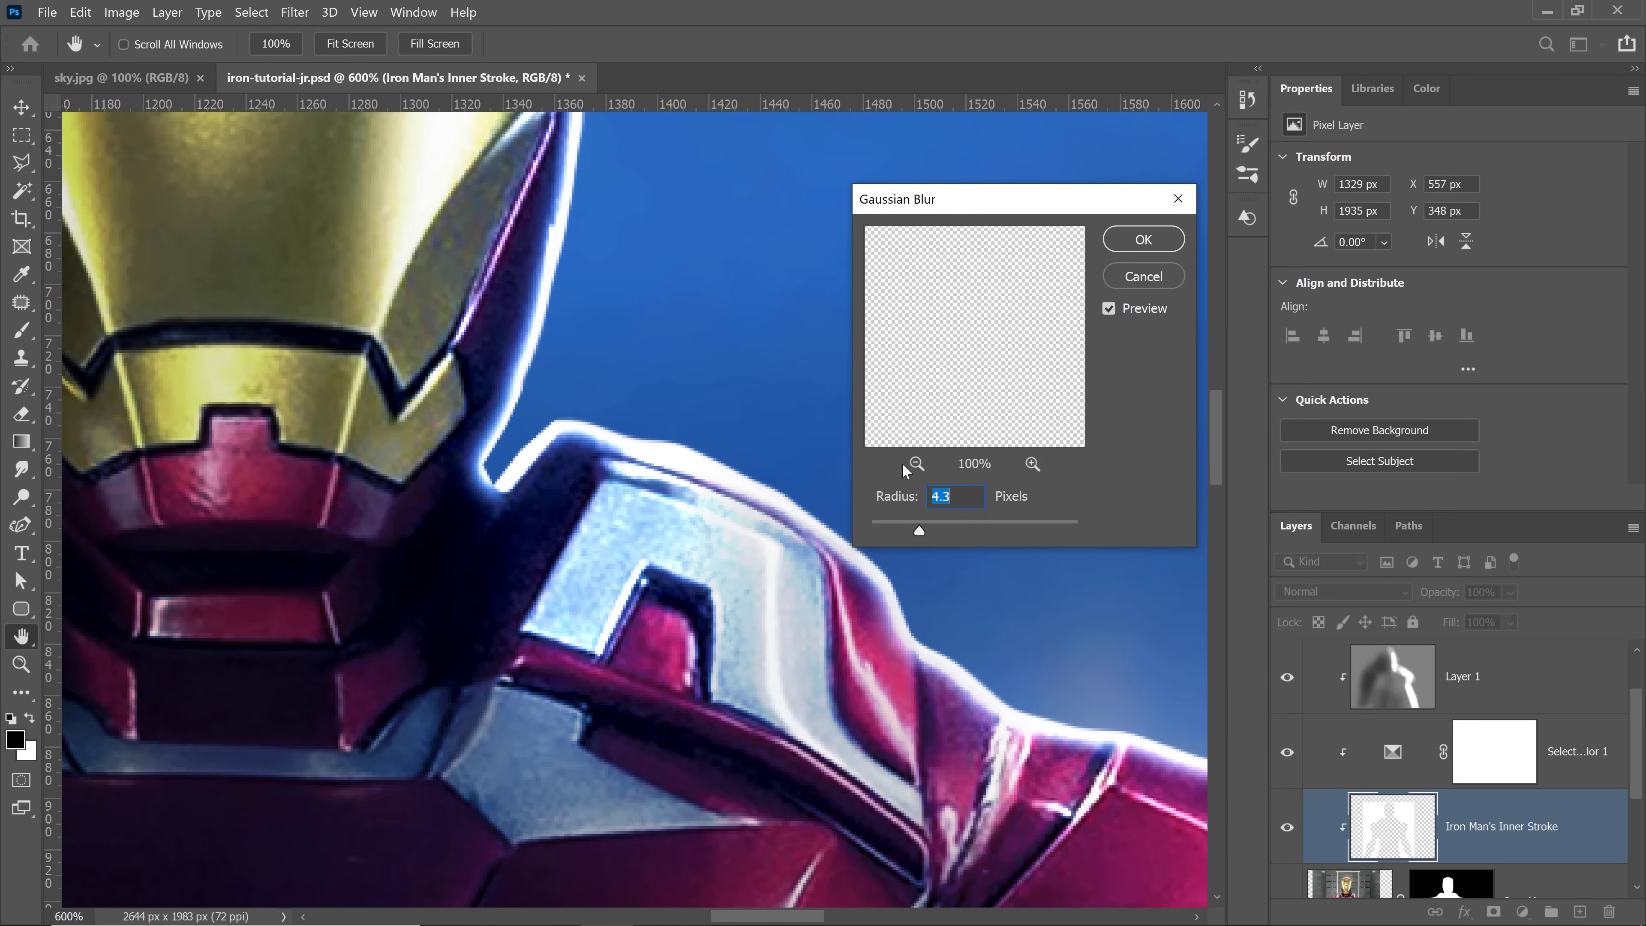
mouse_move(930, 523)
left_mouse_down()
mouse_move(897, 524)
mouse_move(944, 527)
mouse_move(884, 525)
mouse_move(935, 525)
left_mouse_up()
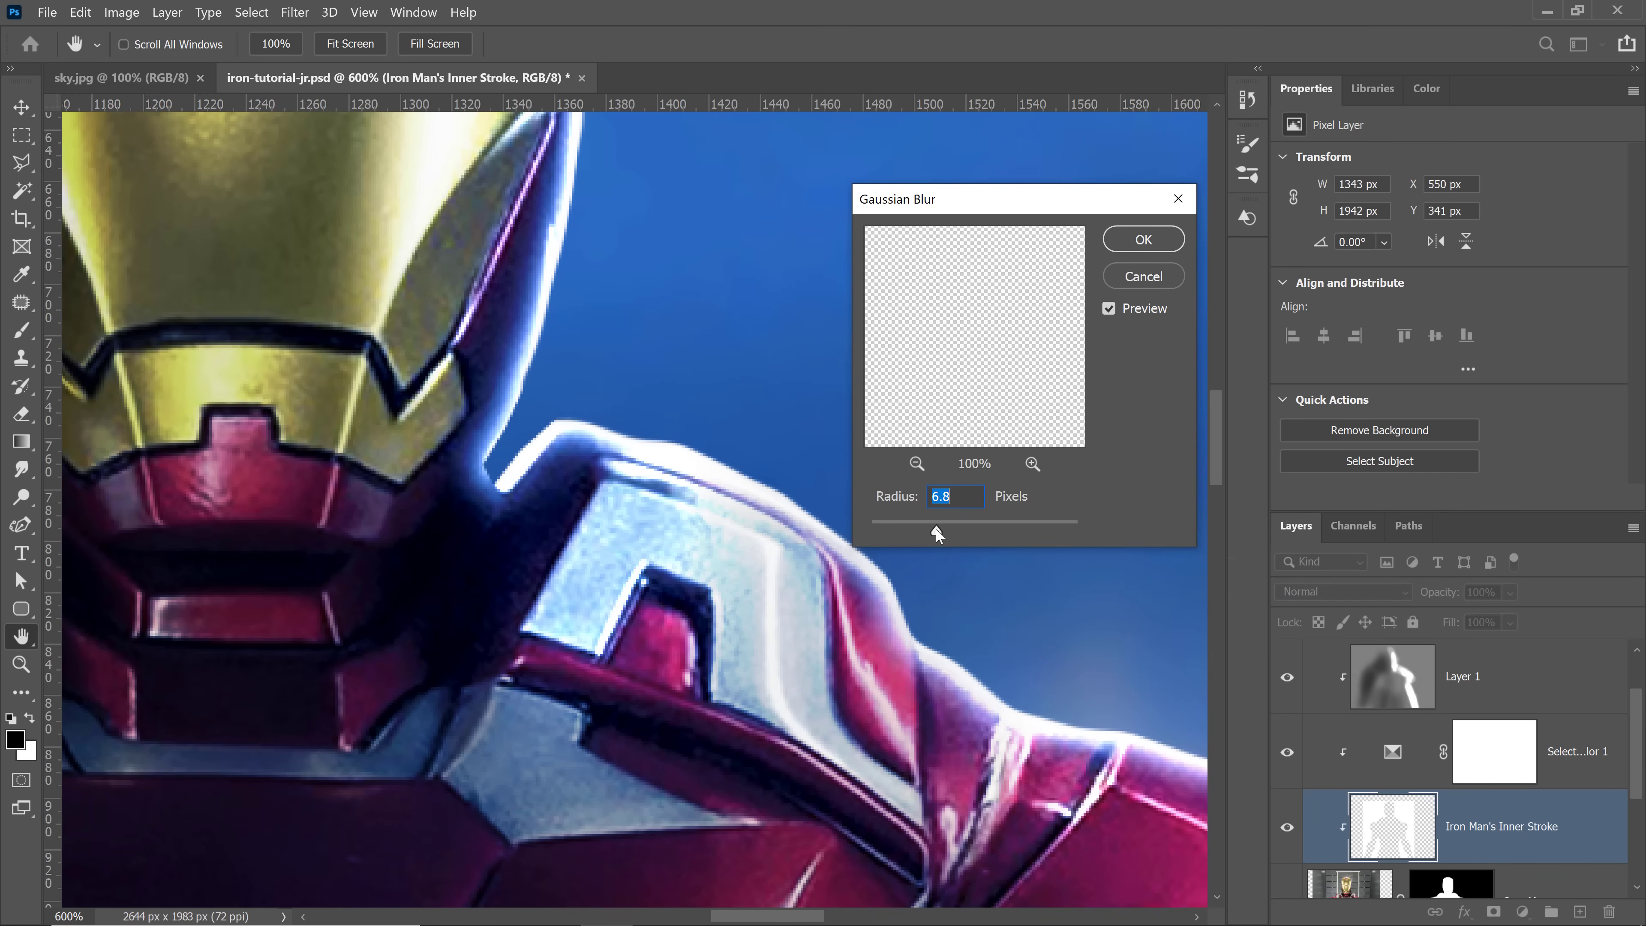
left_click(1143, 239)
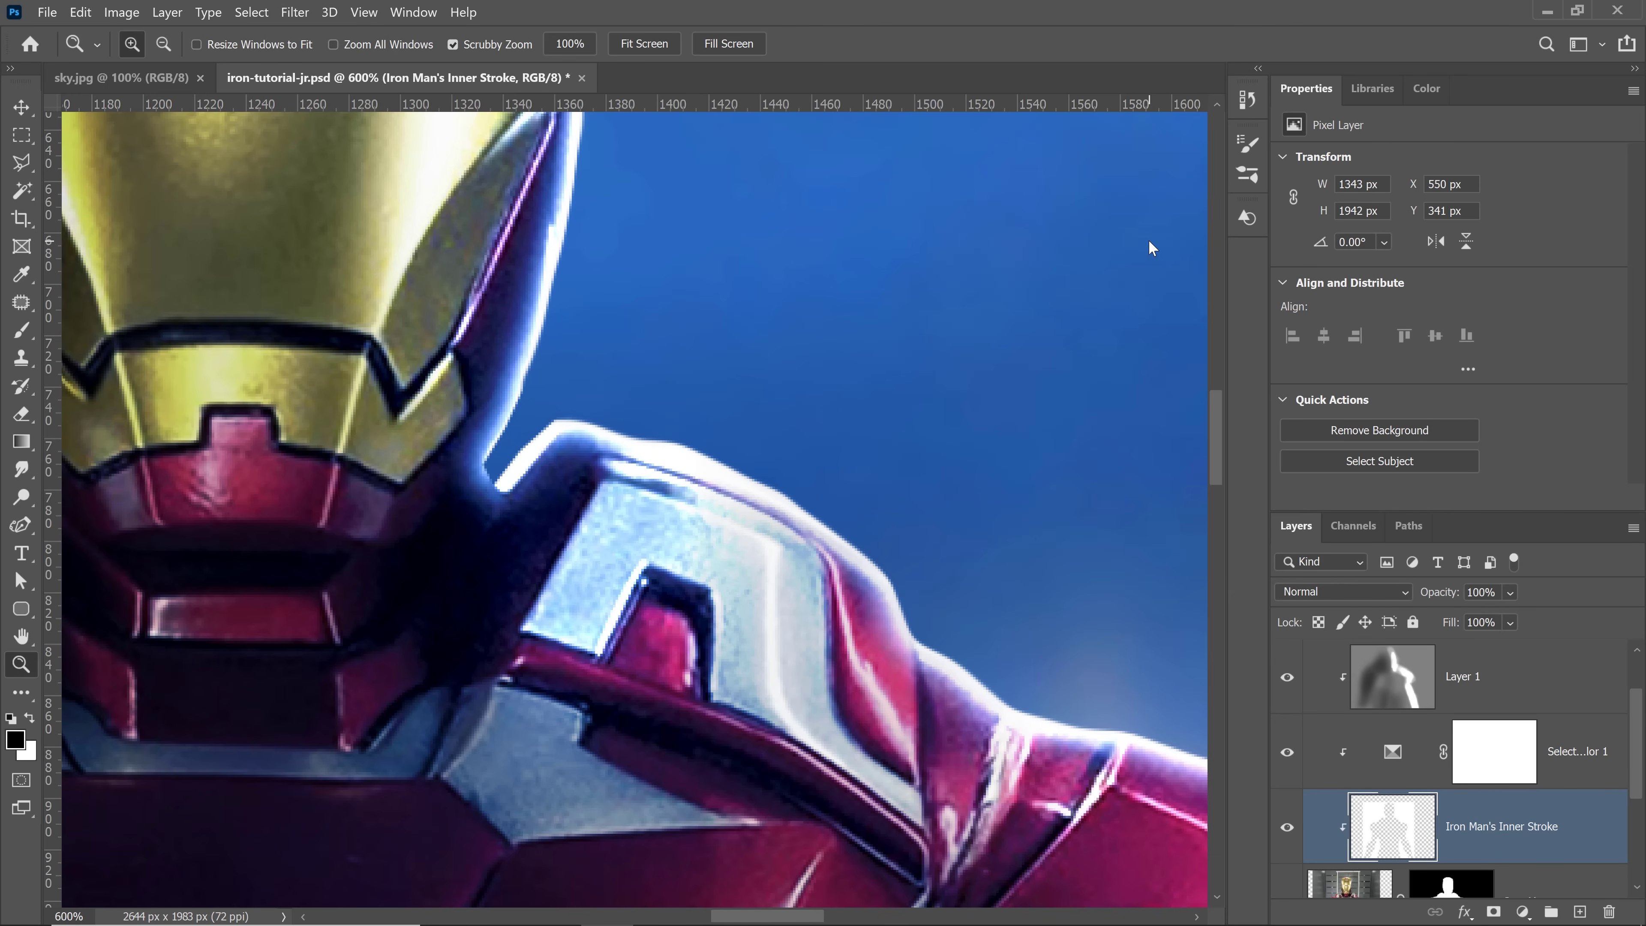
Step: Mask the Iron Man's Inner Stroke layer with Iron Man's mask outline, apply that mask permanently, and toggle the layer to check the edge
scroll(1114, 679, "down", 3)
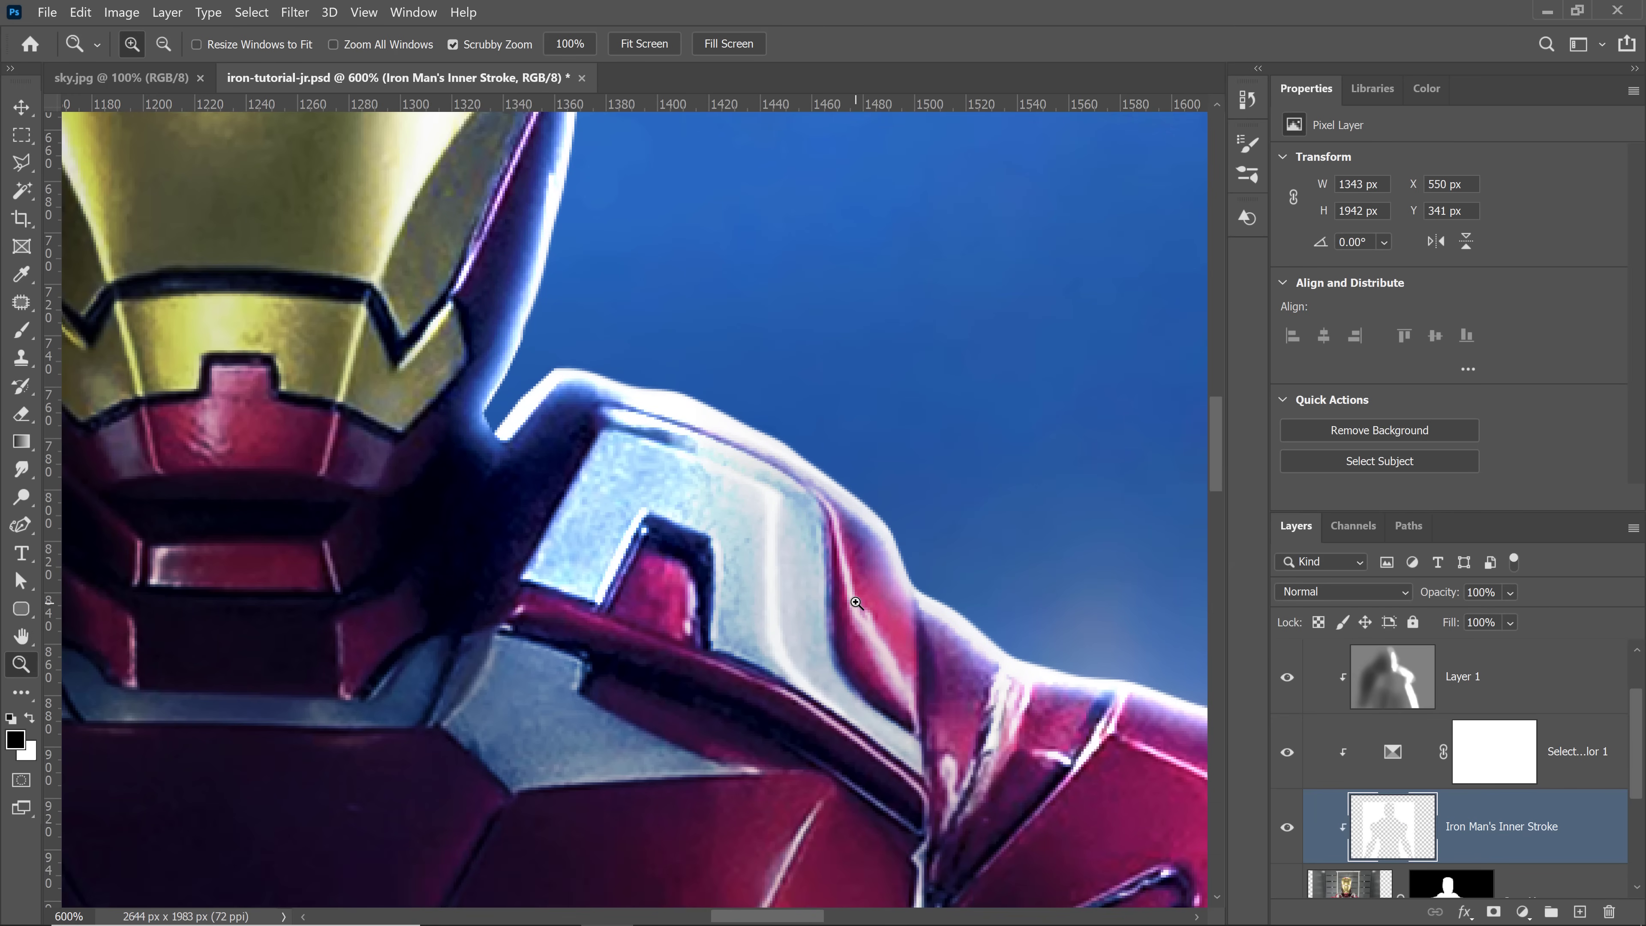
scroll(1452, 778, "down", 2)
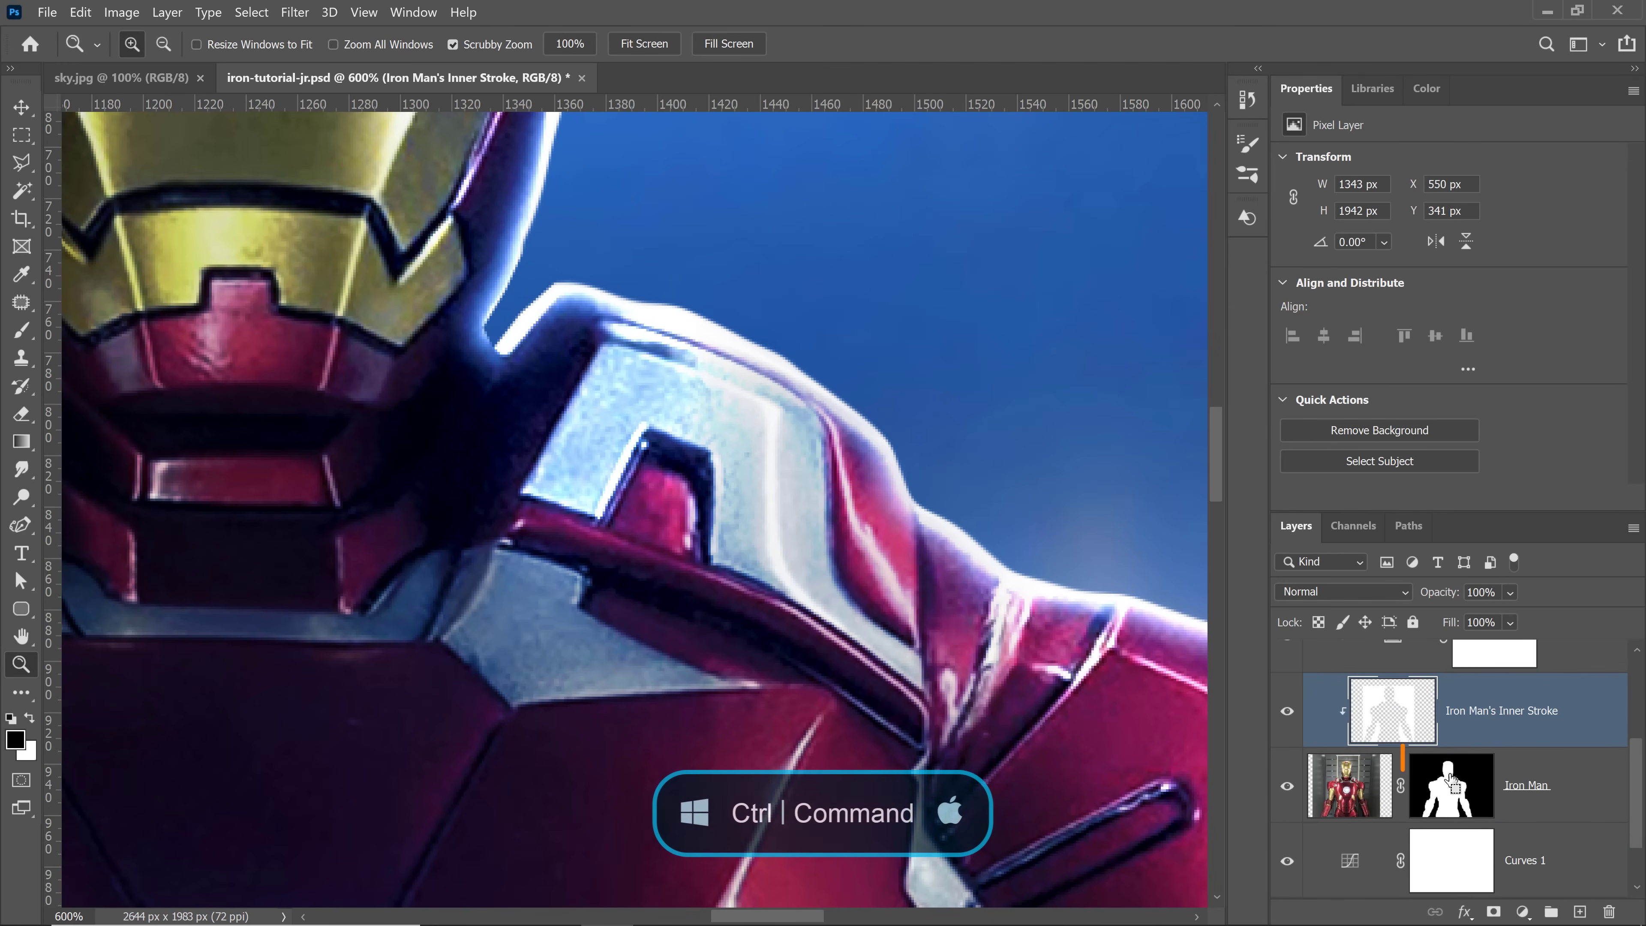
left_click(1463, 802, "ctrl")
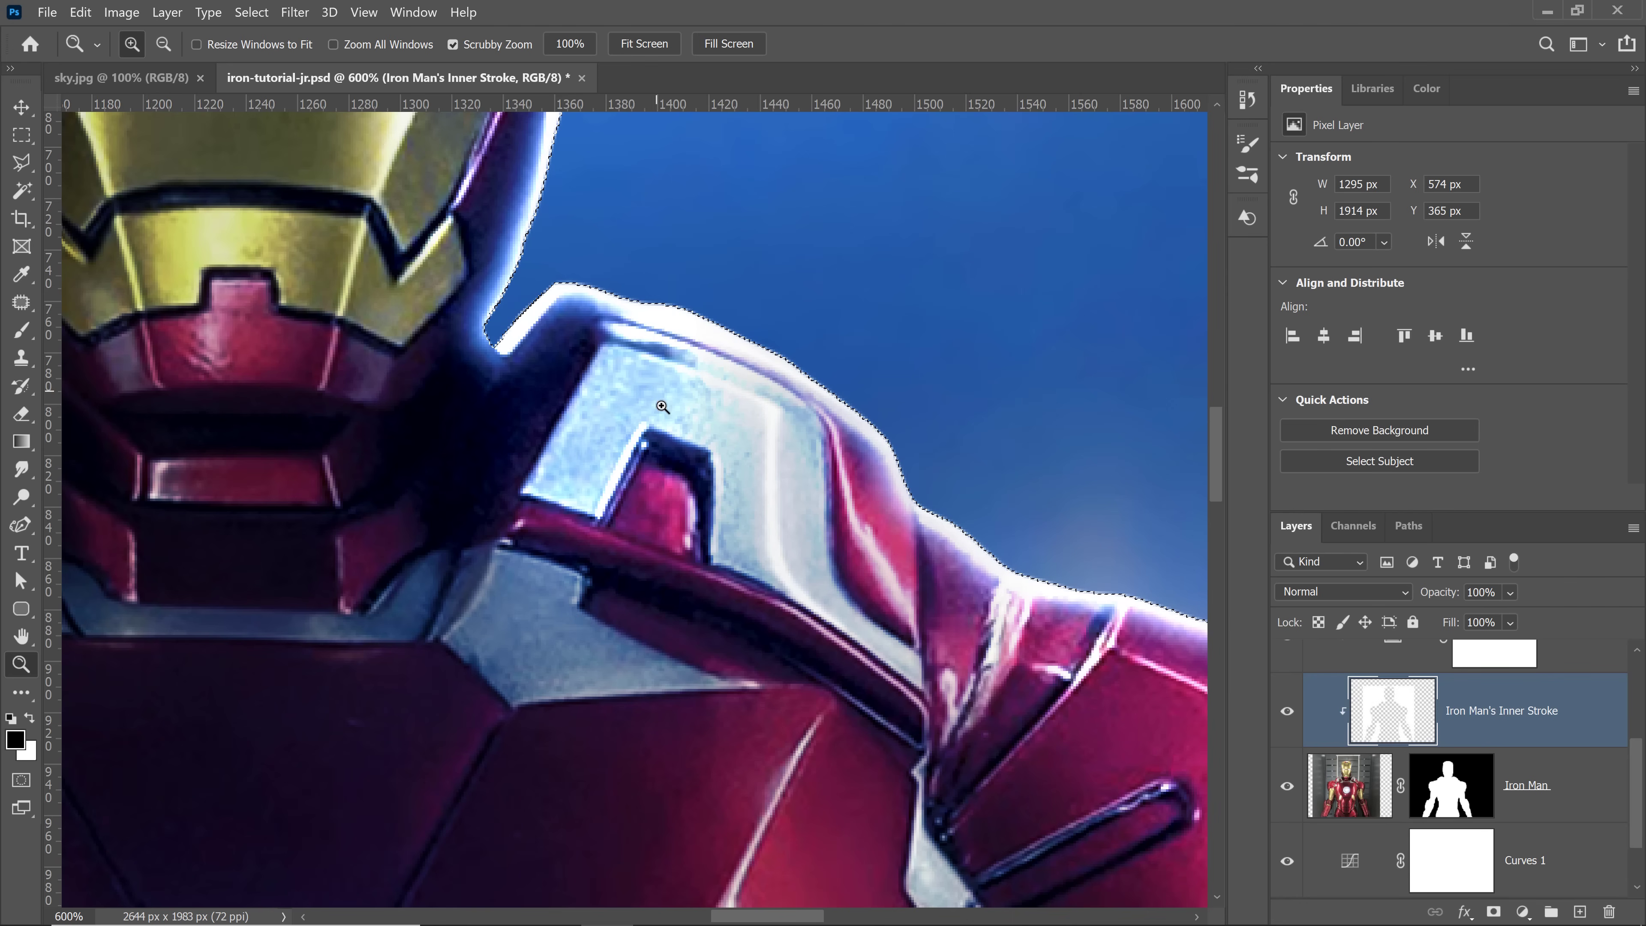
left_click(1488, 911)
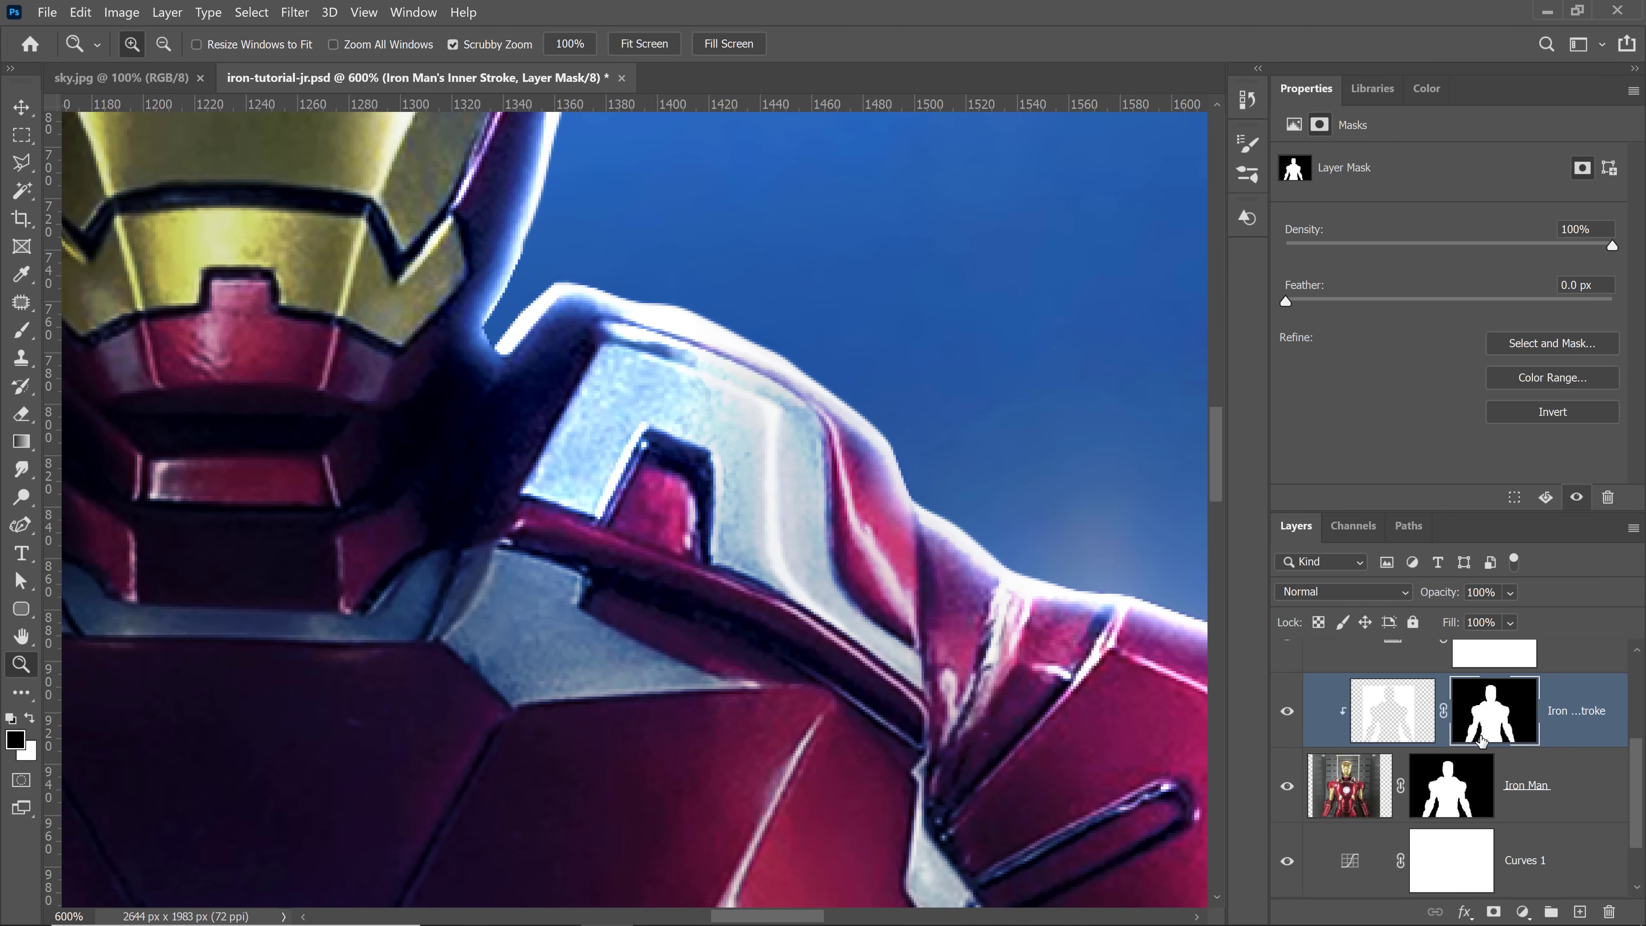
right_click(1488, 722)
left_click(1363, 779)
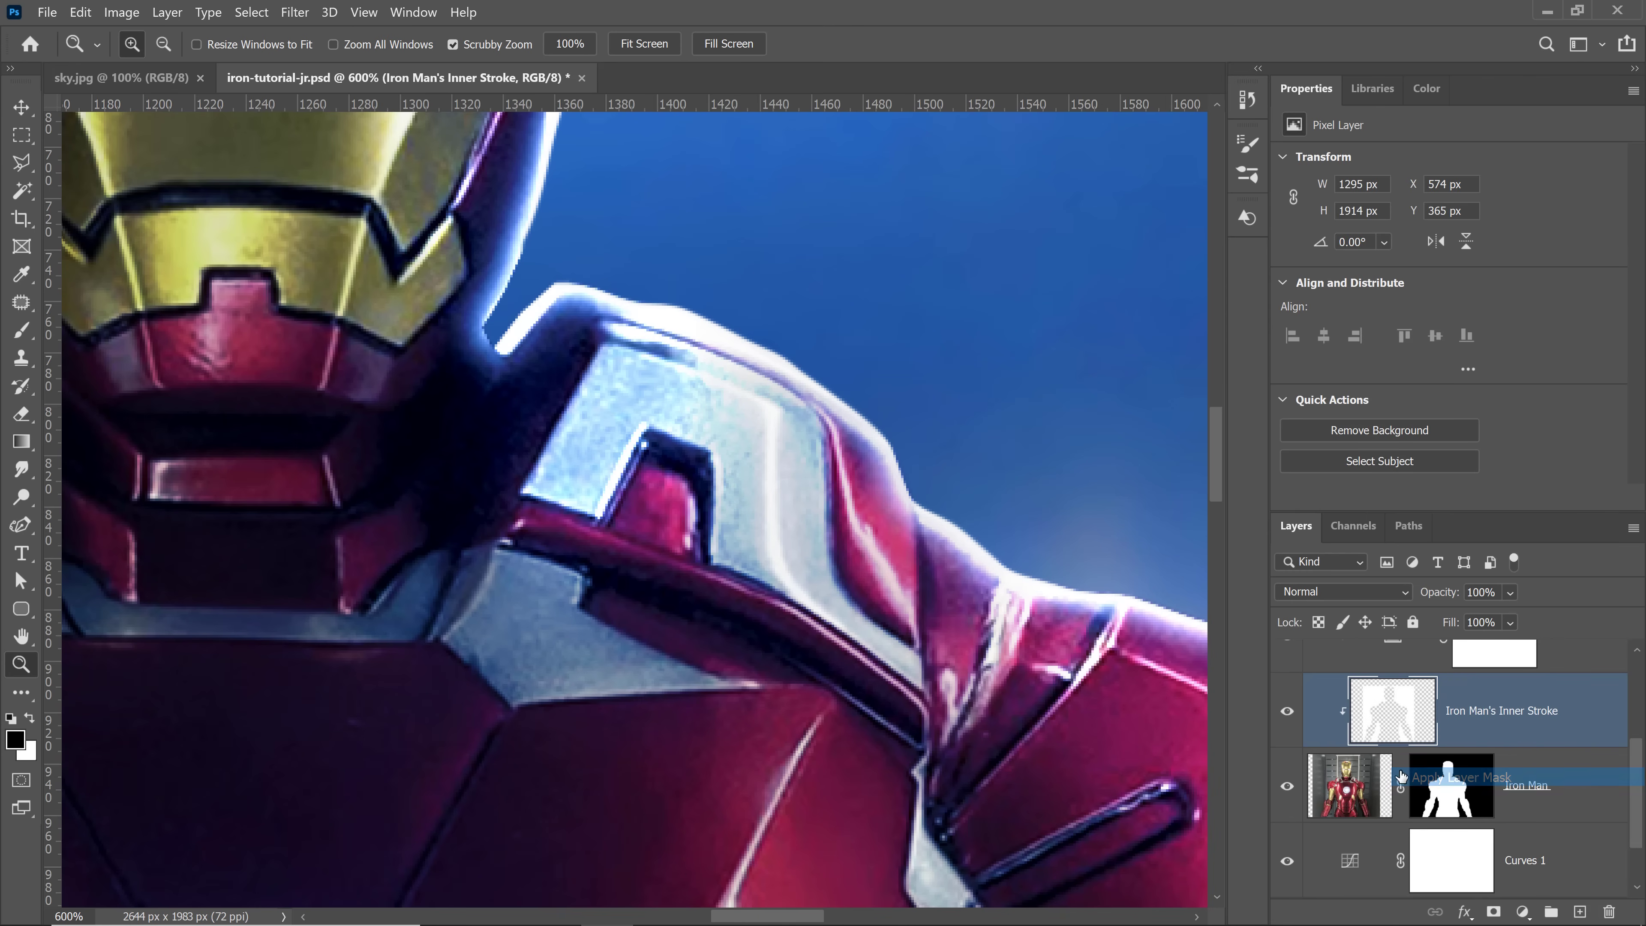
left_click(1289, 712)
left_click(1288, 712)
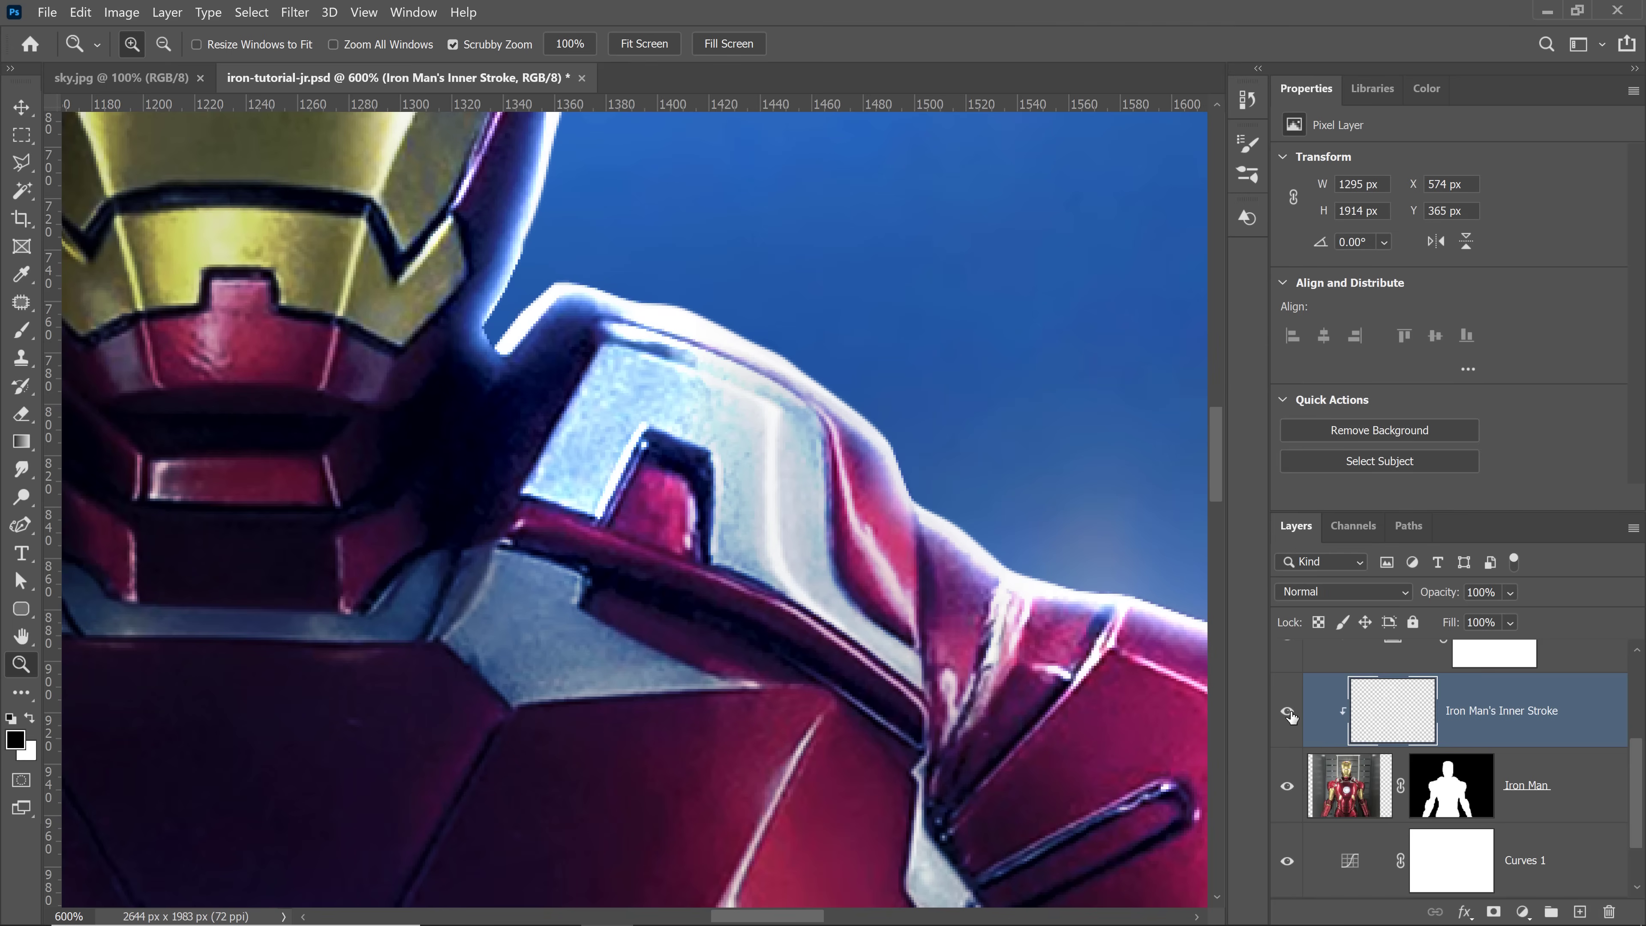
Step: Release the Inner Stroke layer's clipping and isolate the Iron Man layer to examine the cut-out edge on its own
left_click(1287, 786)
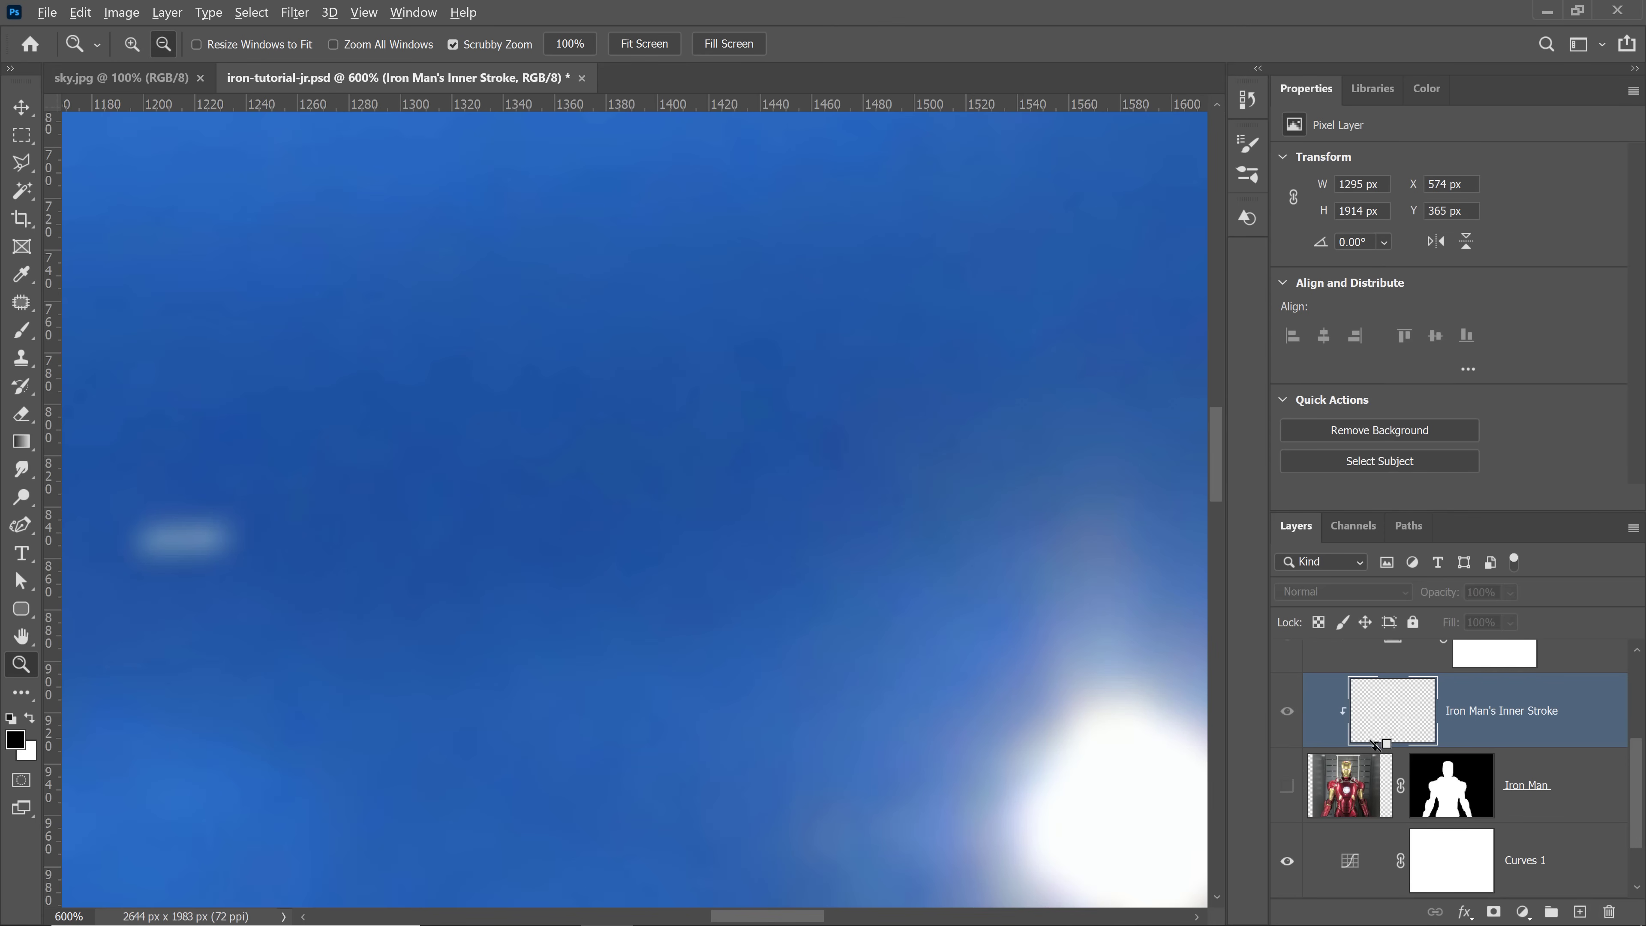
left_click(1368, 745, "alt")
left_click(1289, 711)
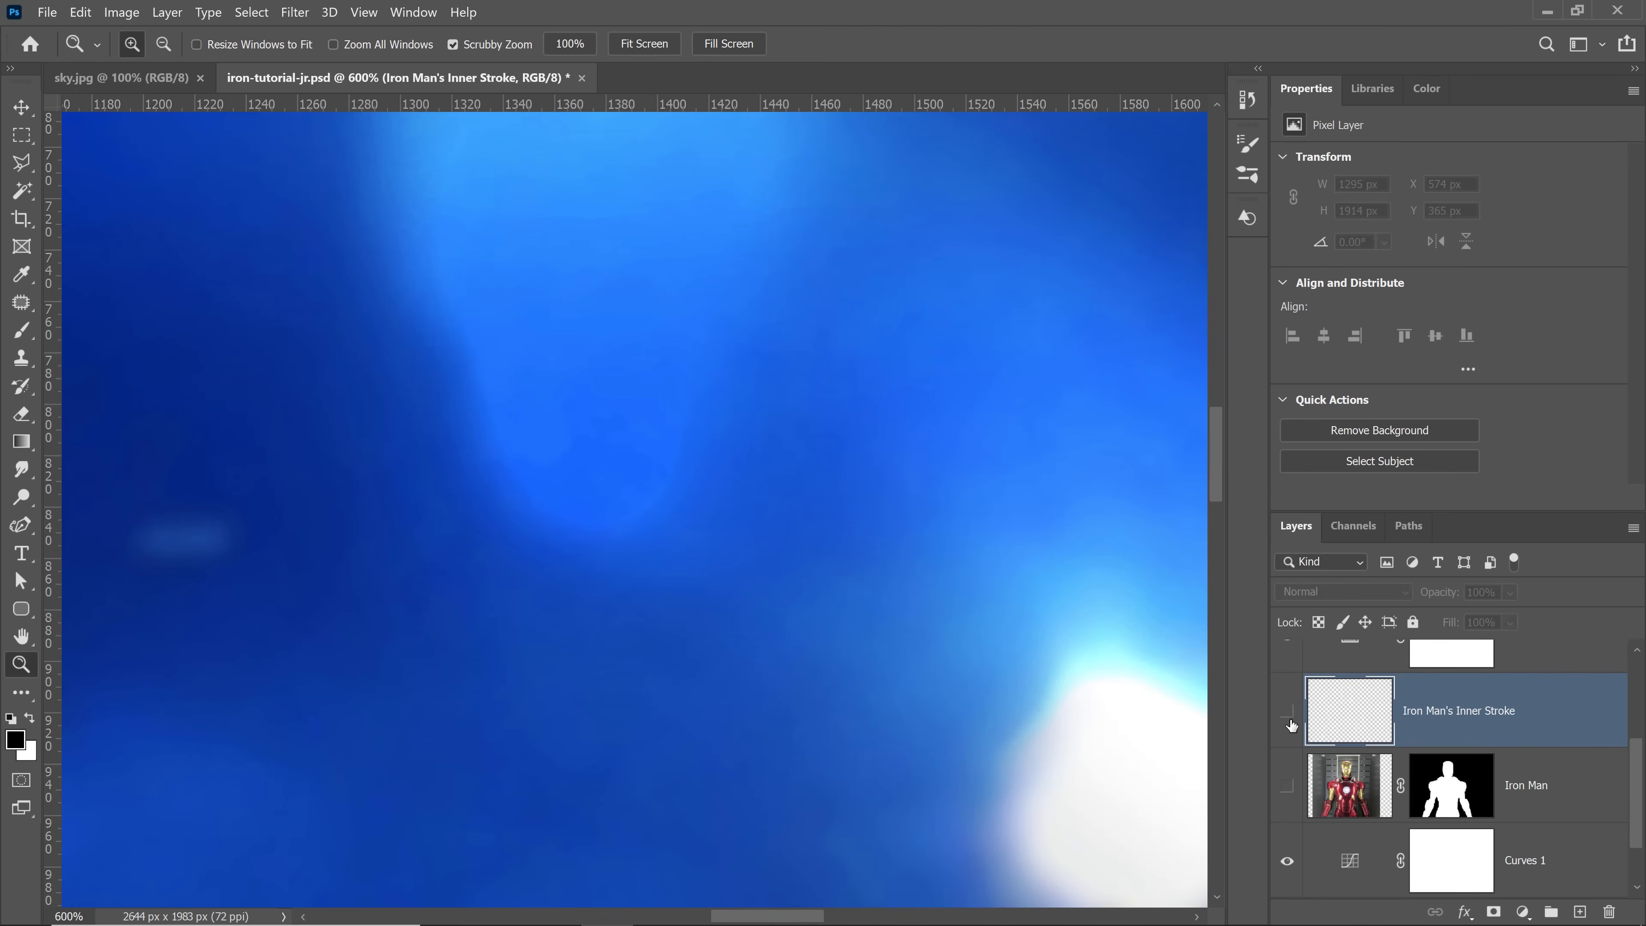
left_click(1288, 711)
left_click(1288, 711)
left_click(1288, 711)
left_click(1287, 786, "alt")
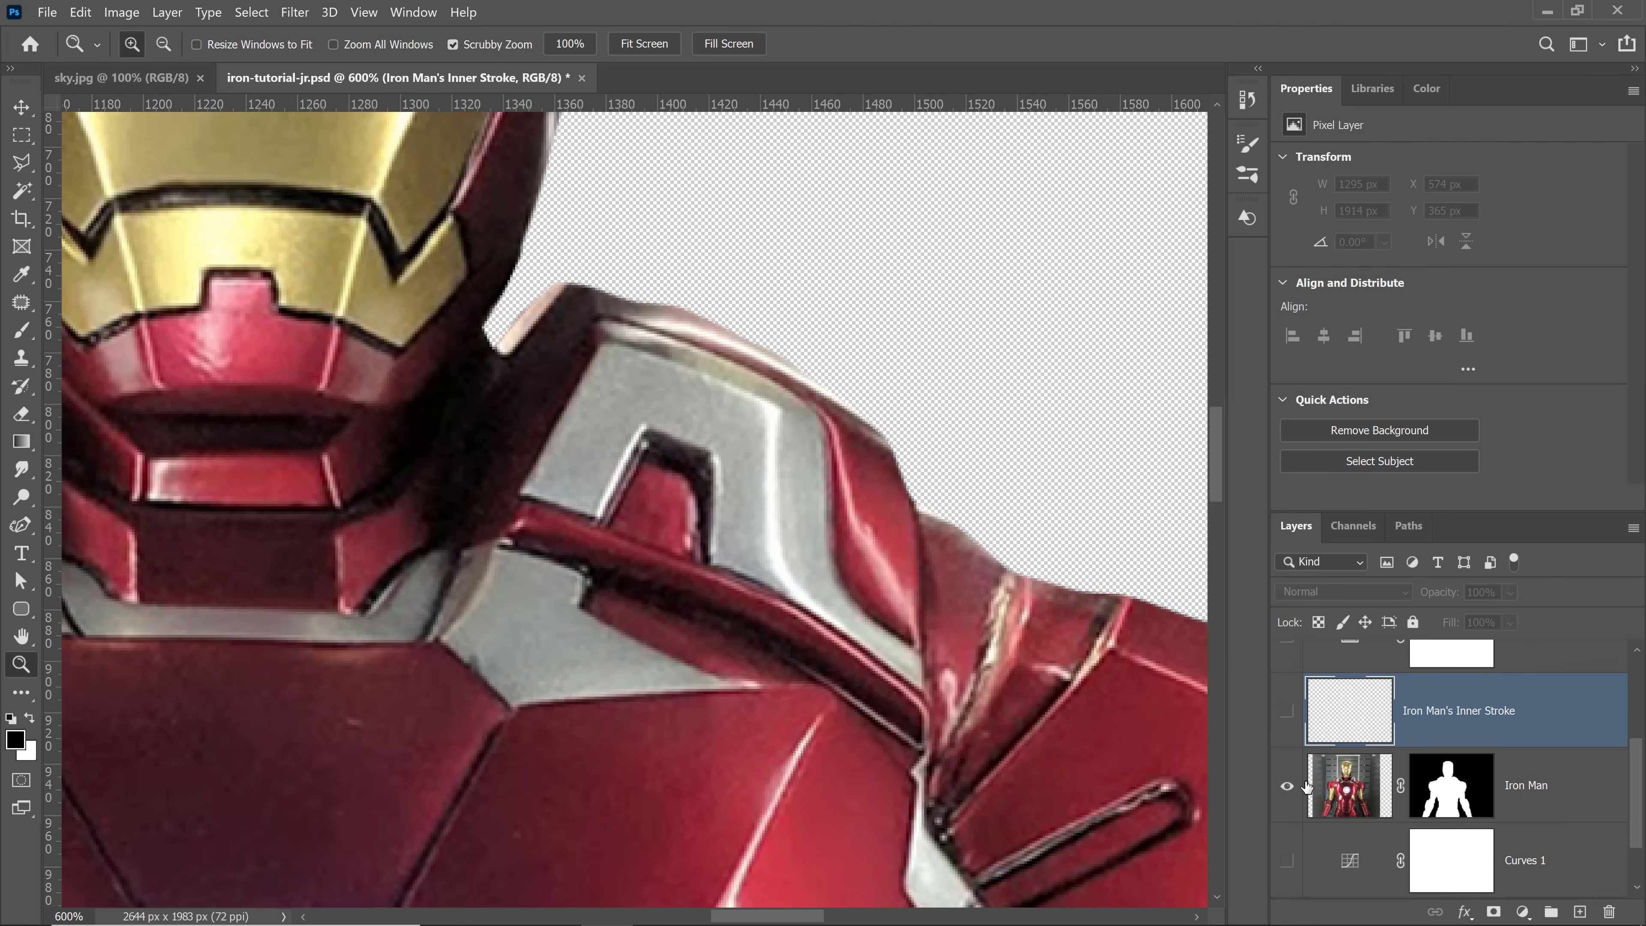
Step: Show the Inner Stroke, Selective Color 1, Curves 1 and Background layers, and clip the stroke and Selective Color 1 to Iron Man
scroll(1292, 746, "up", 2)
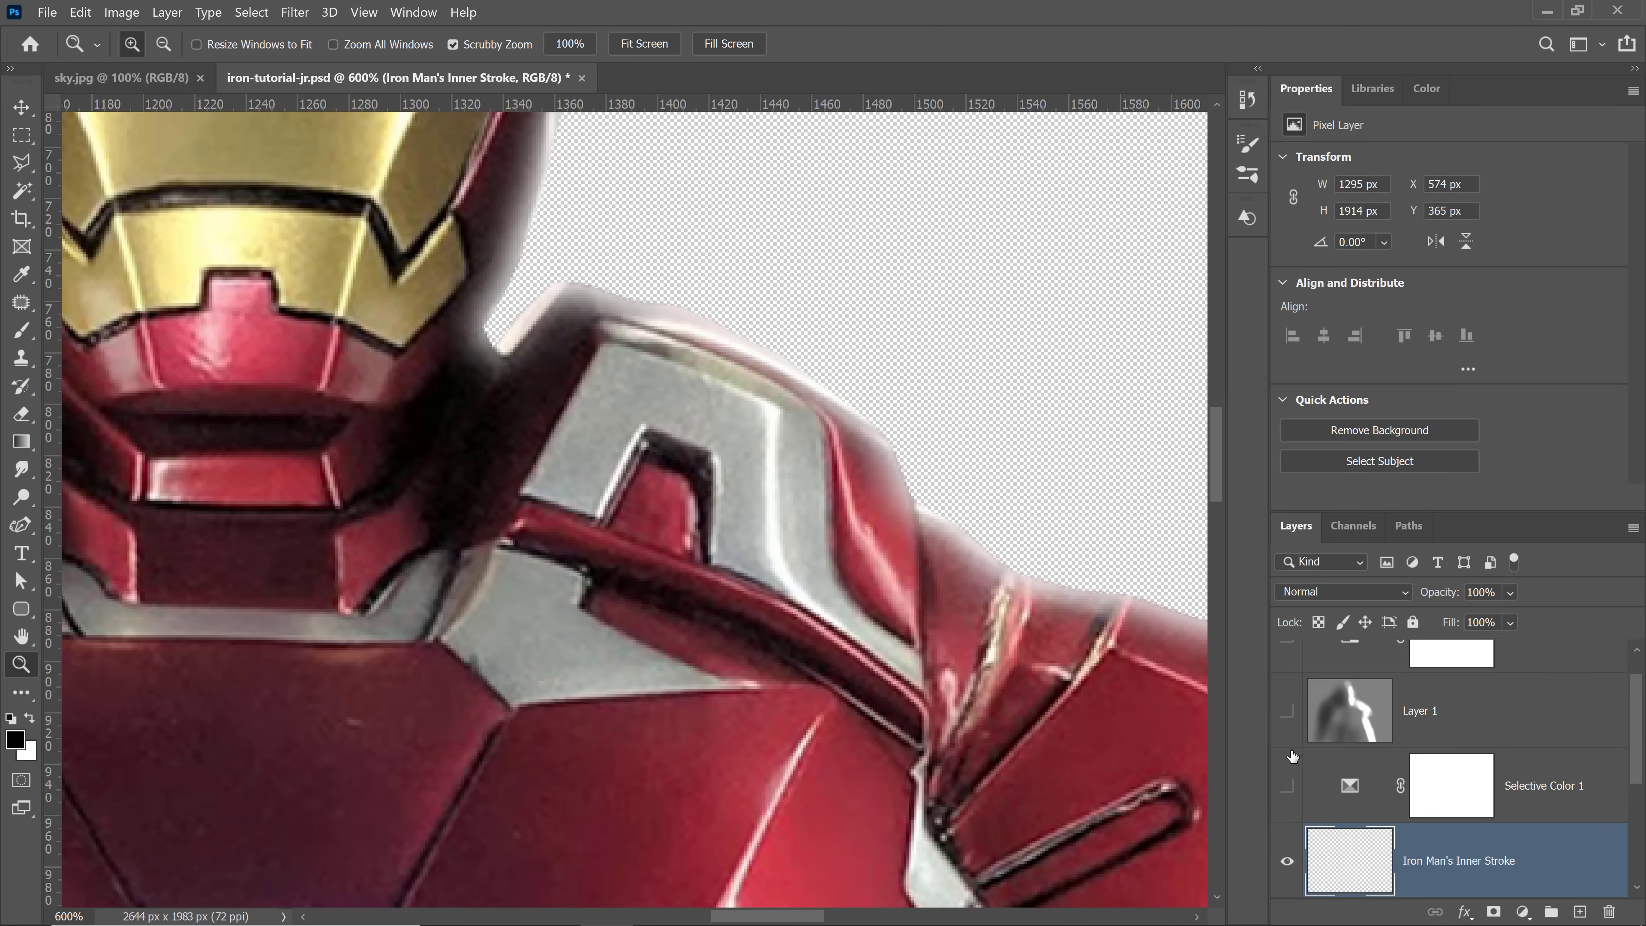
scroll(1293, 808, "up", 1)
scroll(1325, 843, "down", 3)
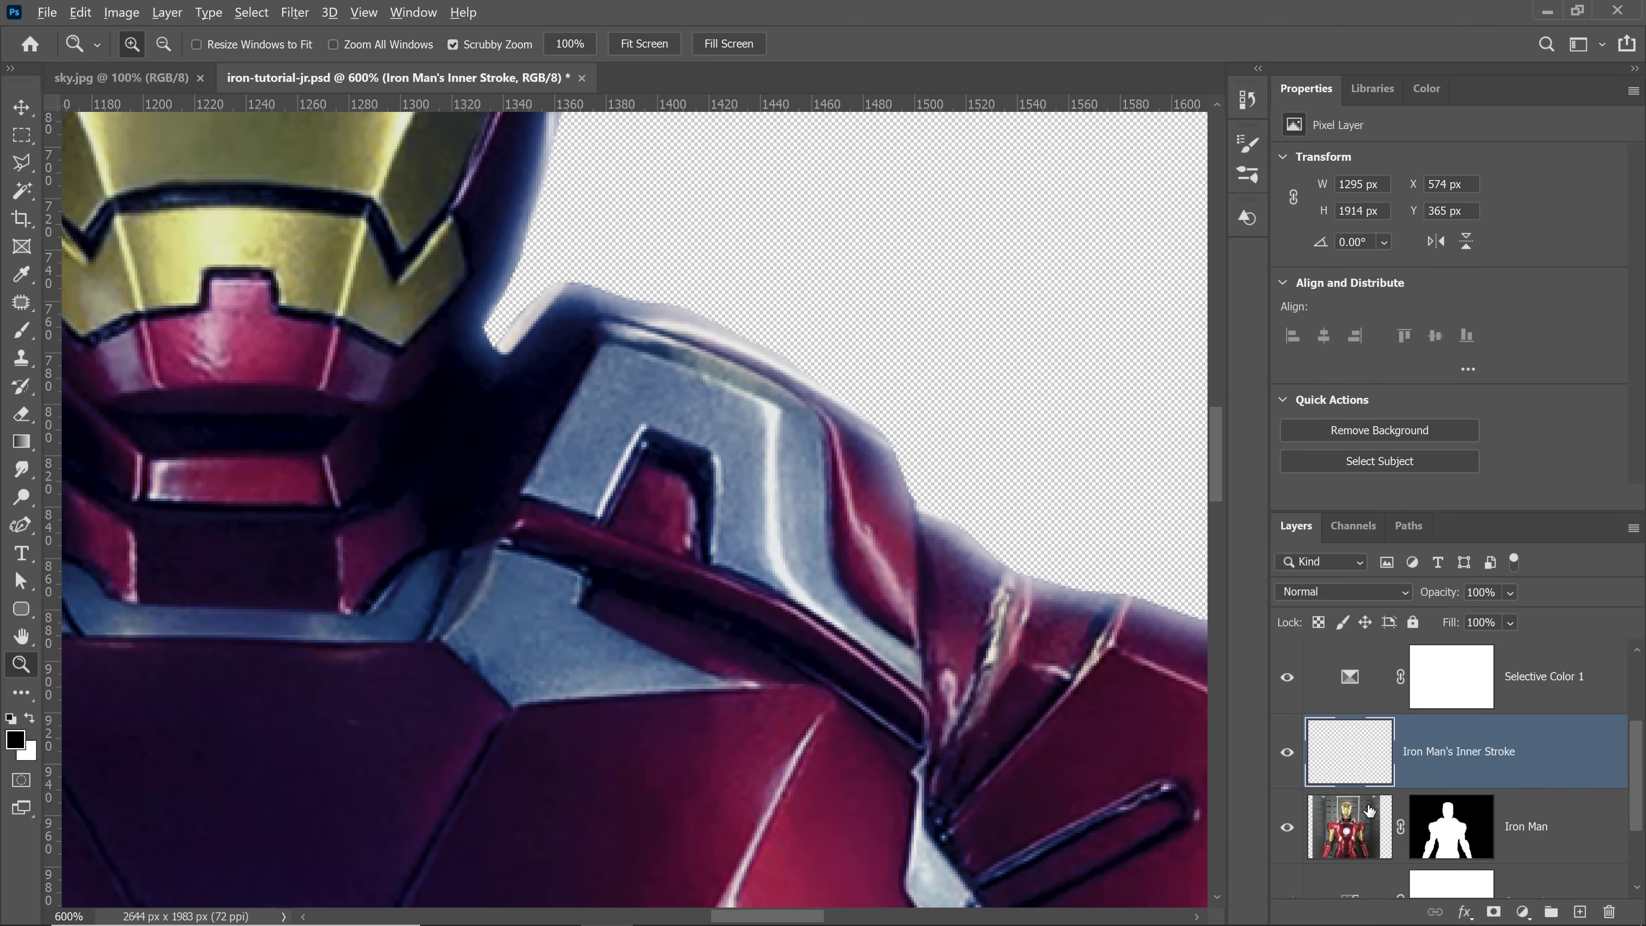
left_click(1378, 788, "alt")
left_click(1391, 714, "alt")
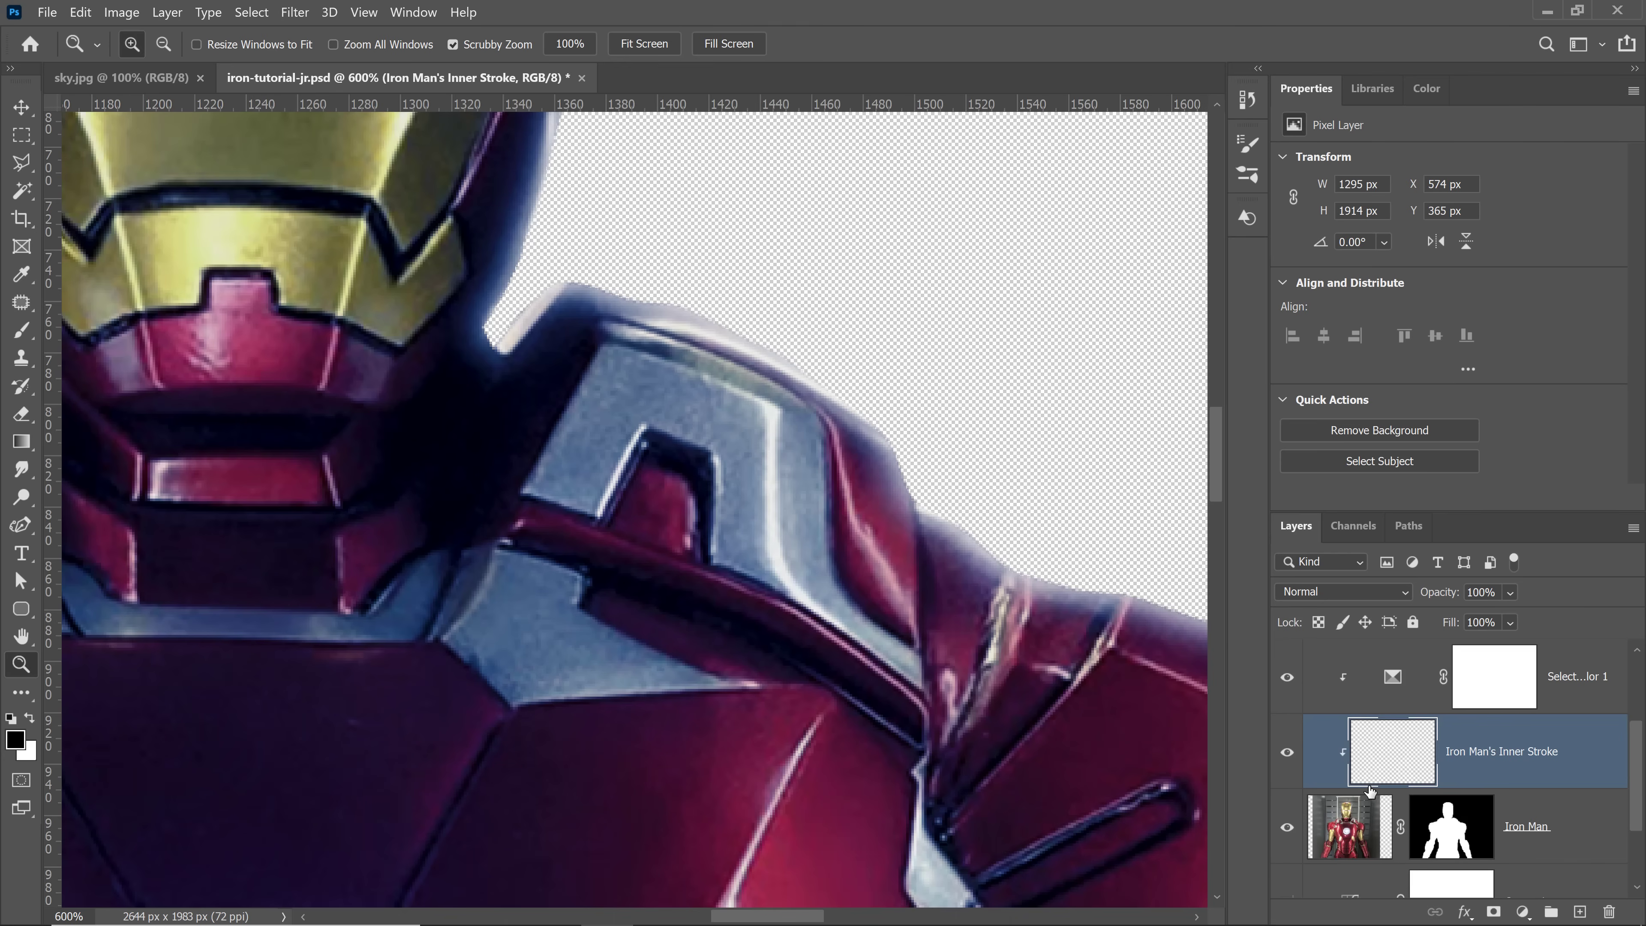
scroll(1371, 791, "down", 2)
left_click(1287, 861)
Step: Examine the blurred edge light over the whole figure and up close around the shoulder, and fit the image on screen
right_click(796, 480)
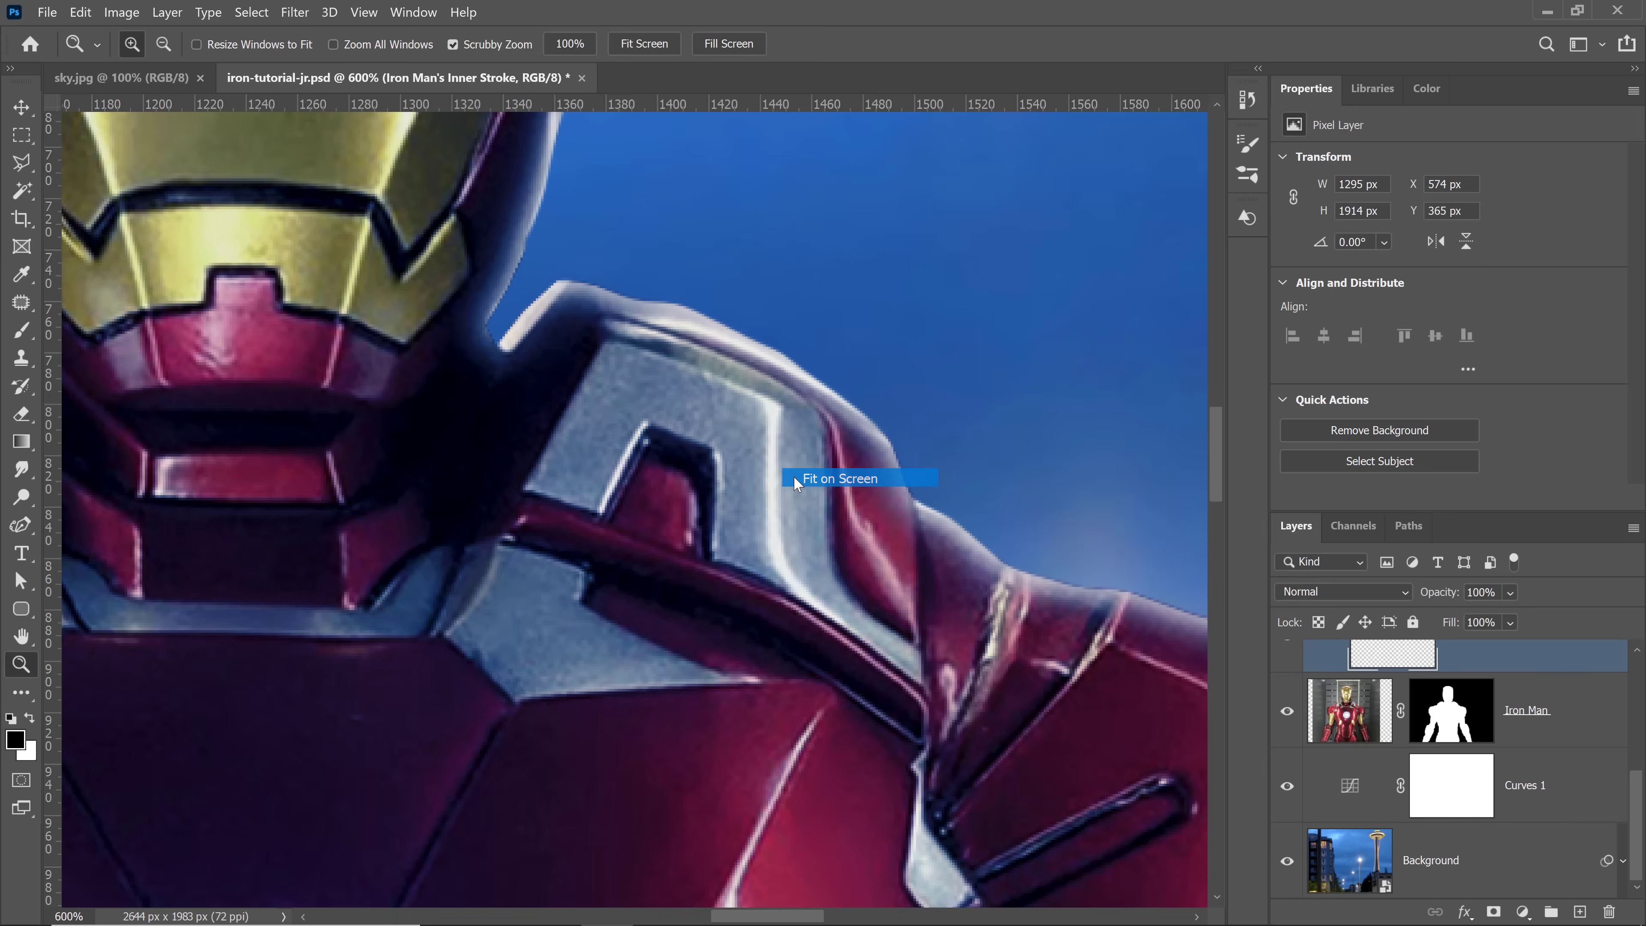
left_click(836, 479)
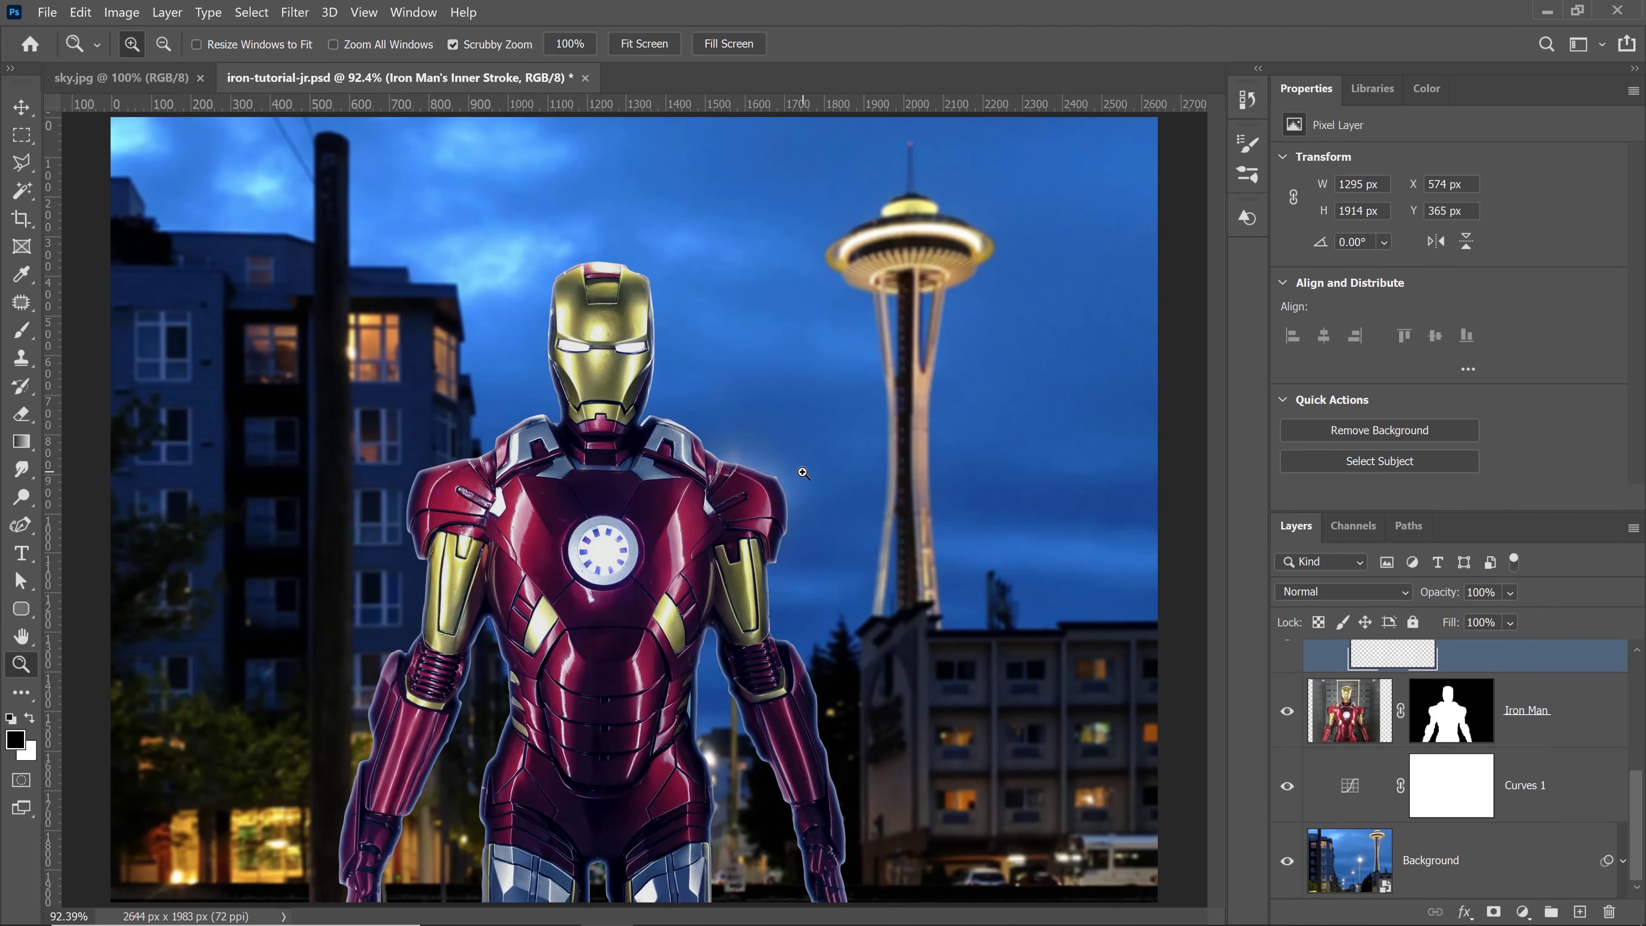
left_click(488, 518)
left_click(487, 517)
right_click(769, 350)
left_click(785, 358)
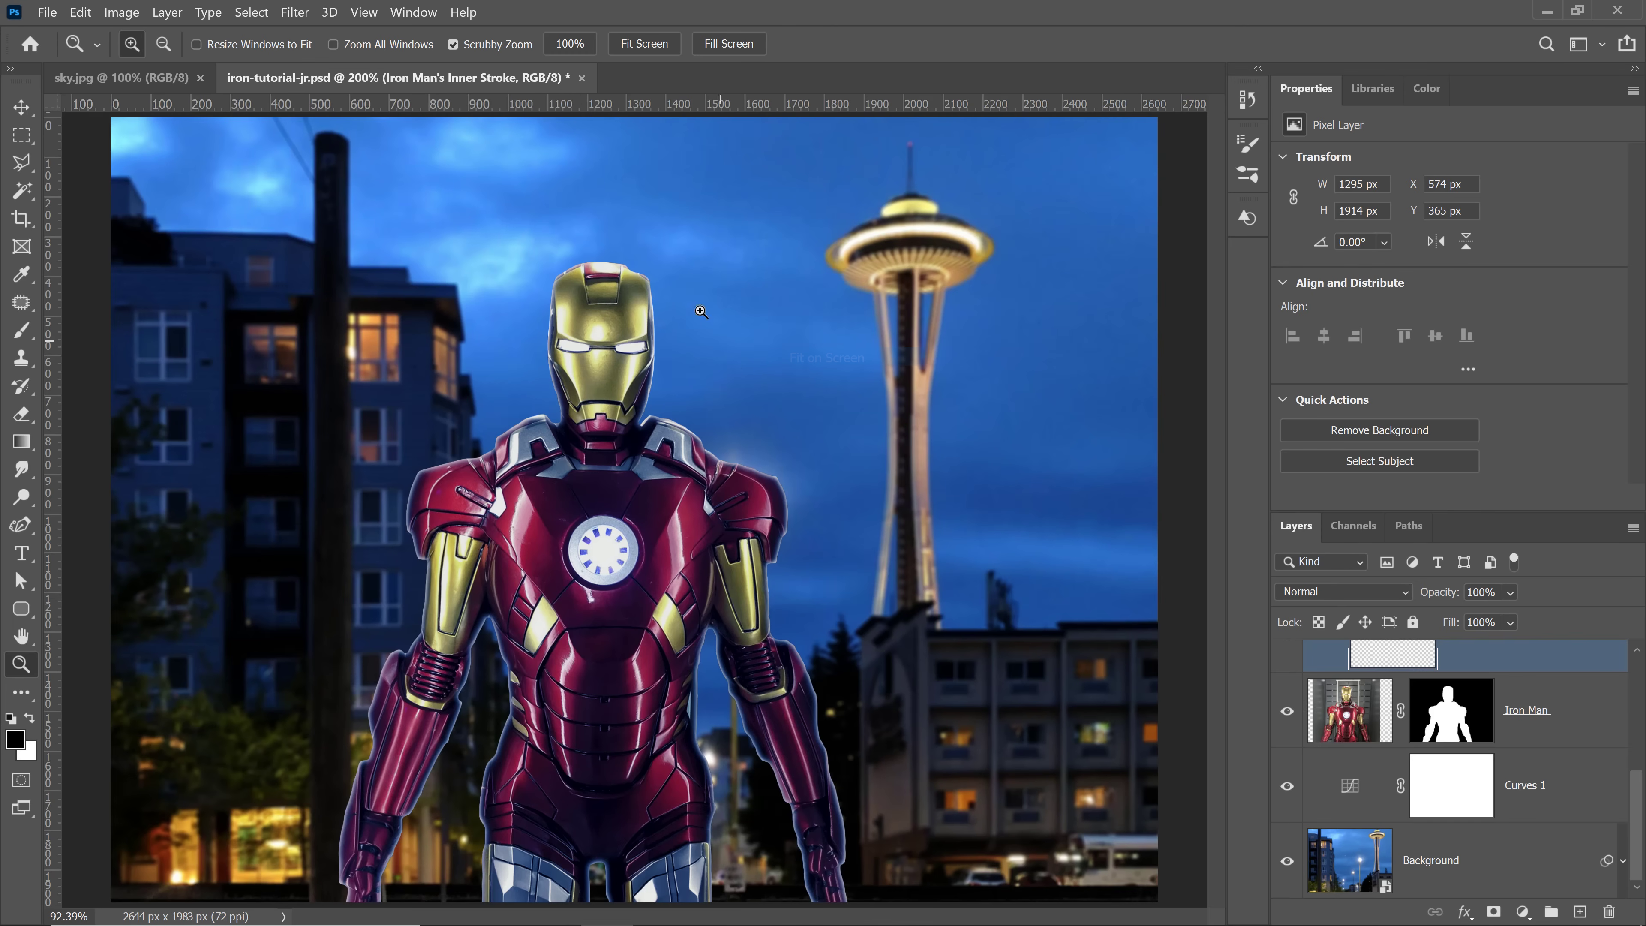
Step: Move the Iron Man's Inner Stroke layer above Selective Color 1 and leave it unclipped
scroll(1371, 814, "up", 3)
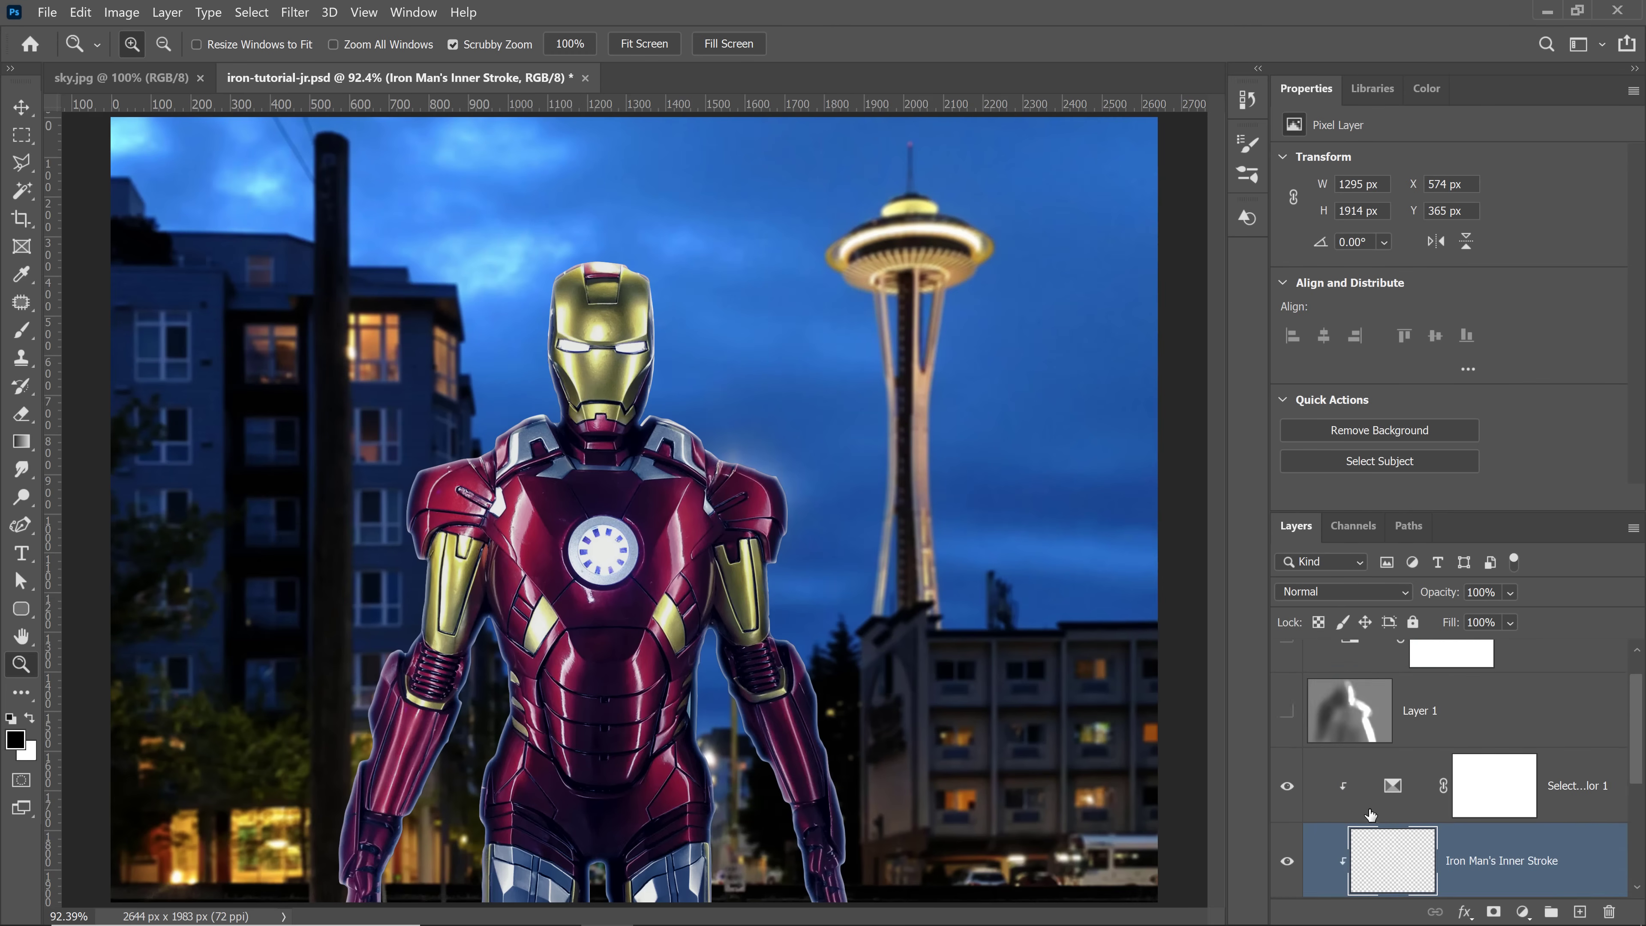
scroll(1434, 805, "down", 1)
left_click_drag(1413, 806, 1400, 720)
left_click(1397, 749, "alt")
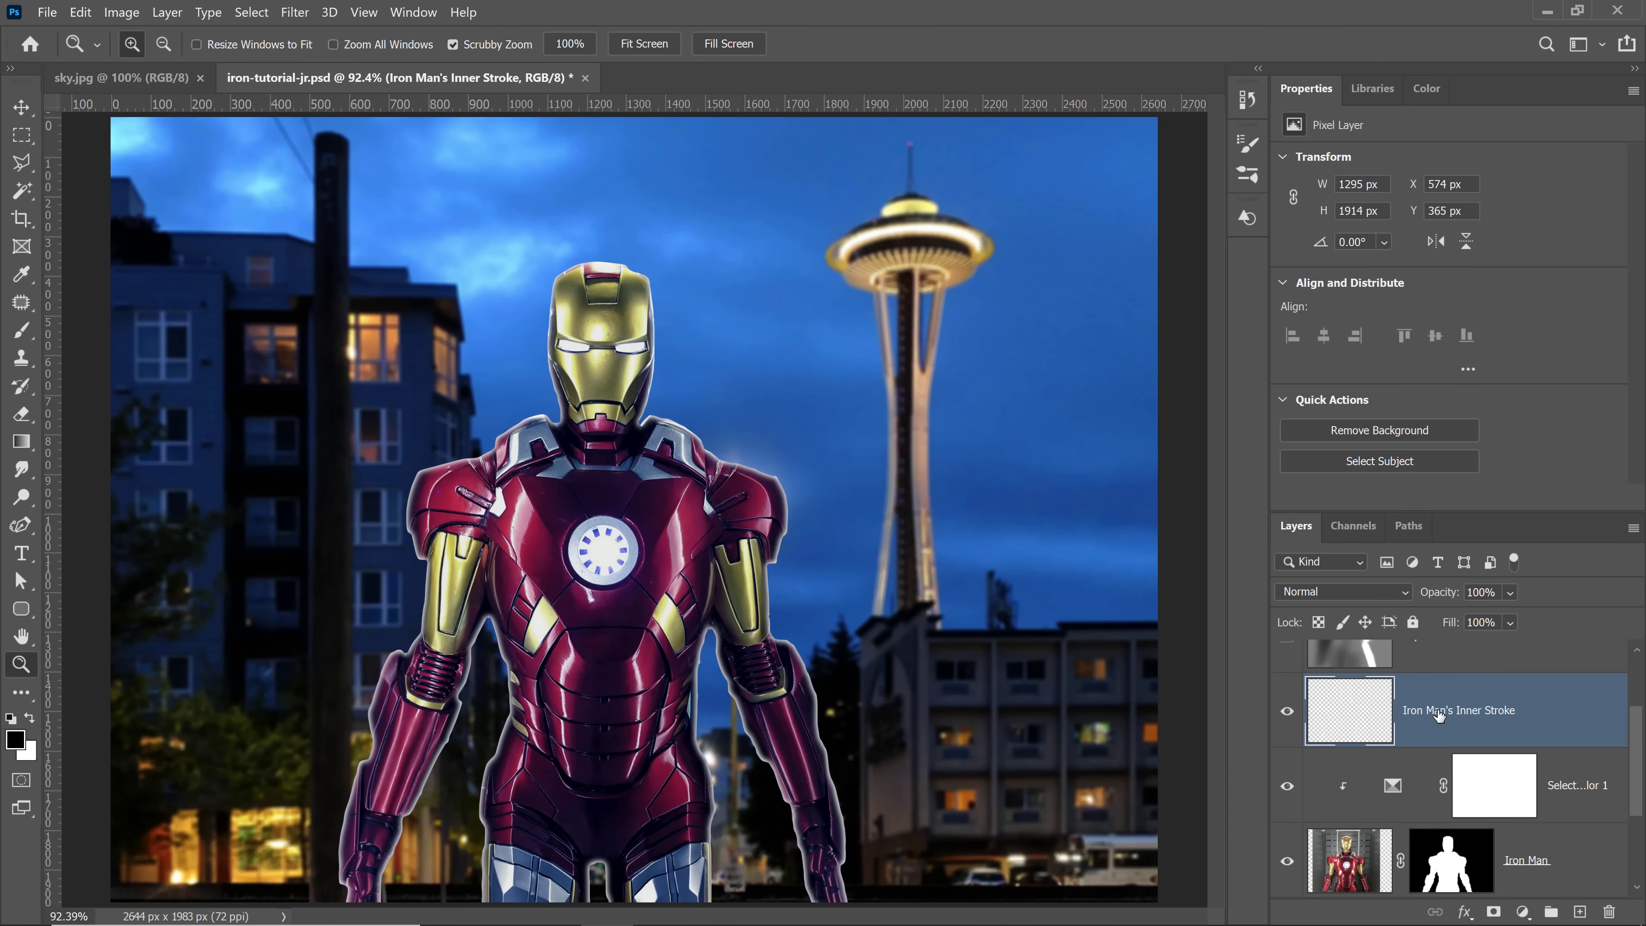
Step: Add a black Solid Color fill layer directly above the Iron Man's Inner Stroke layer
left_click(1523, 913)
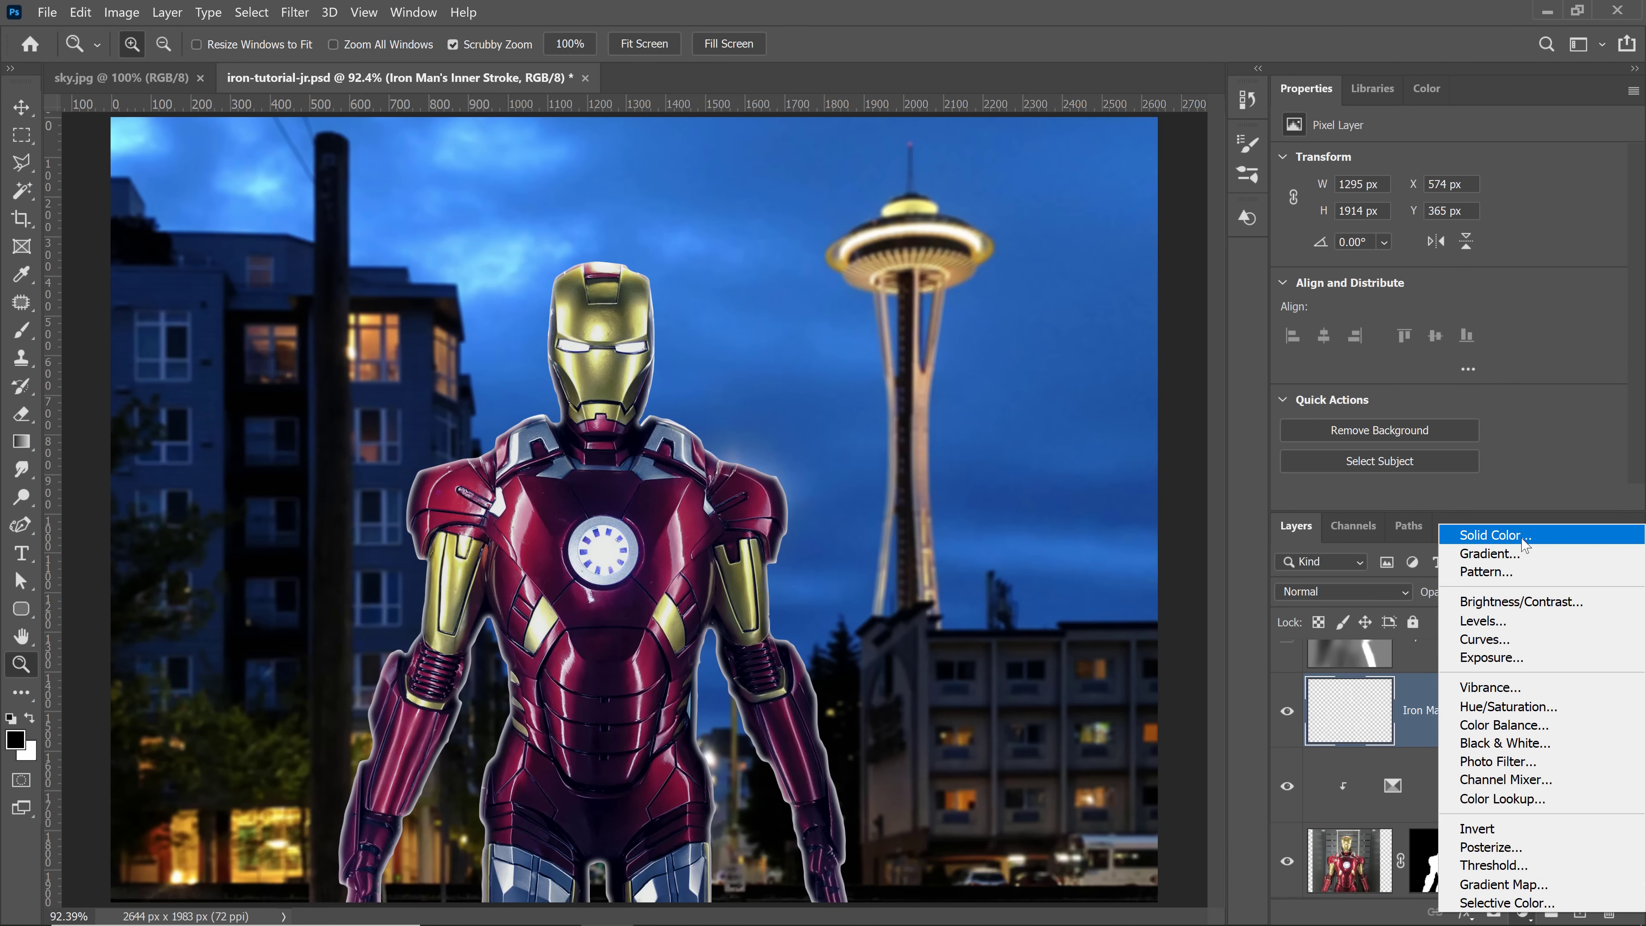
left_click(1491, 535)
left_click(1332, 526)
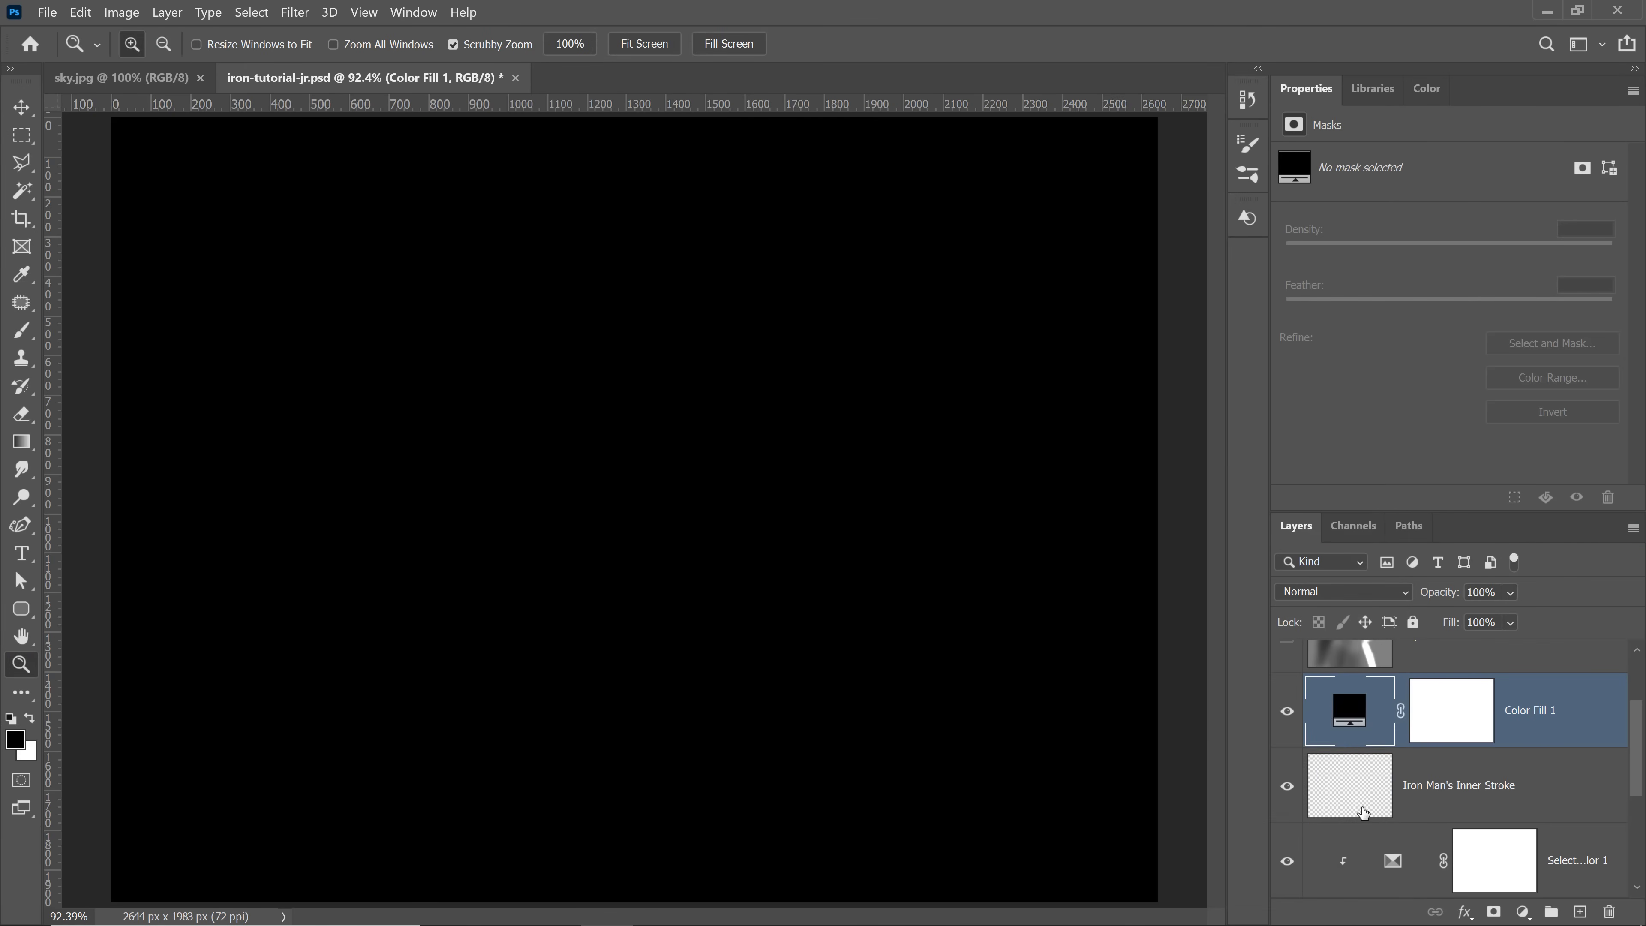
Step: Move the black Color Fill 1 layer beneath Iron Man's Inner Stroke and clip the stroke layer to it
mouse_move(1347, 714)
left_mouse_down()
mouse_move(1353, 753)
mouse_move(1353, 735)
left_mouse_up()
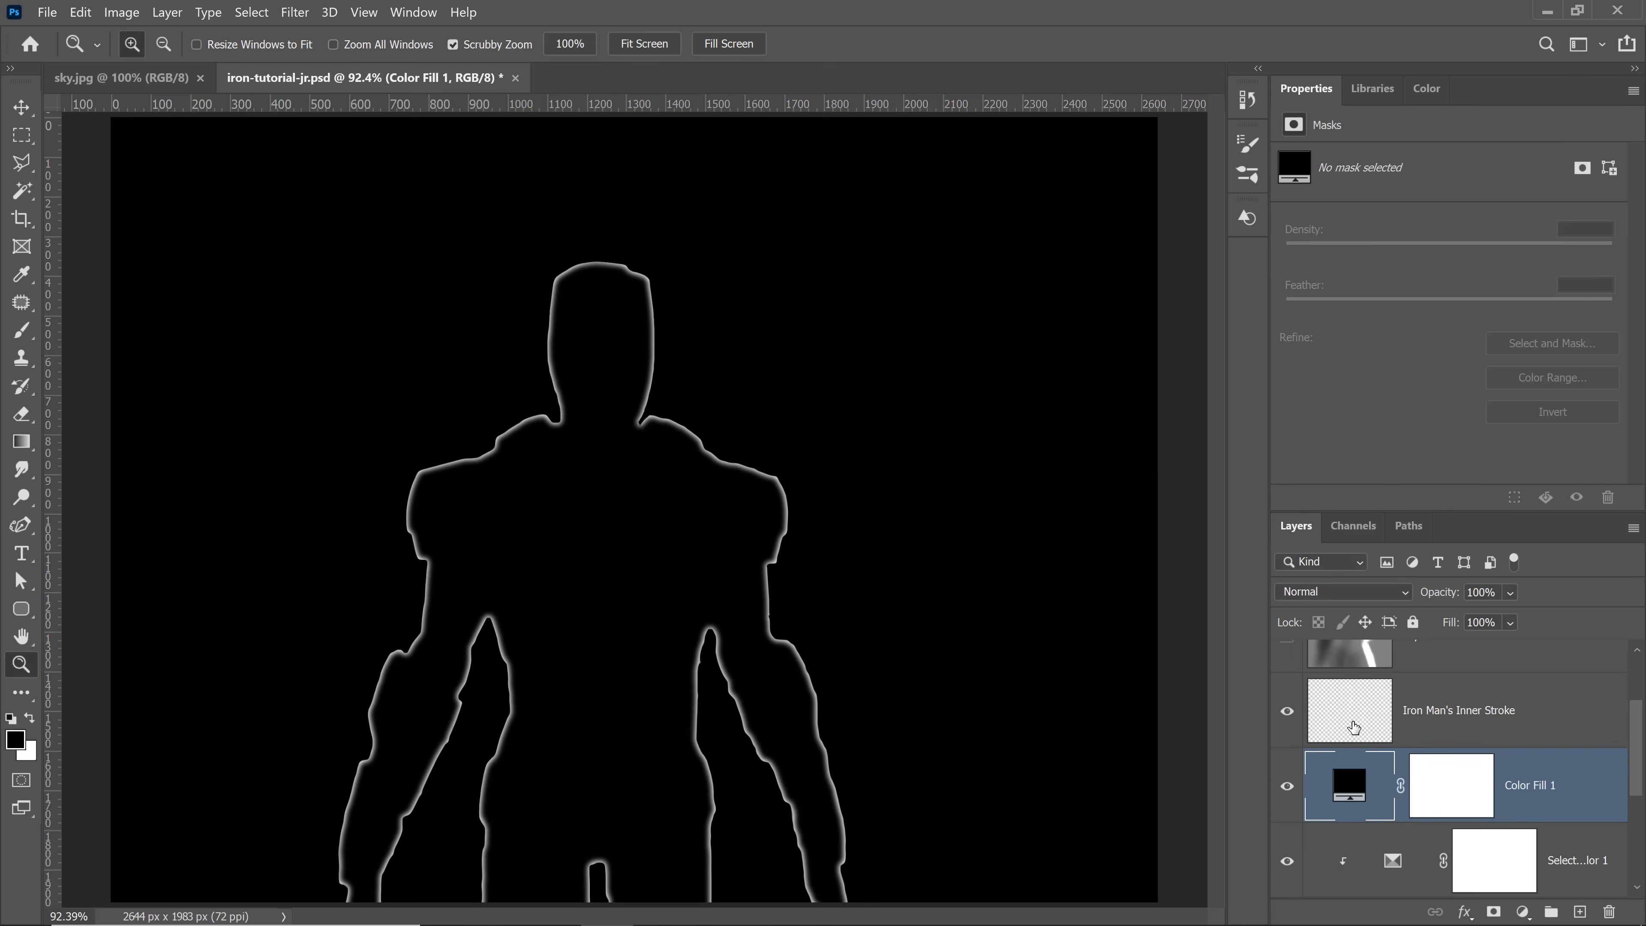
left_click(1400, 725)
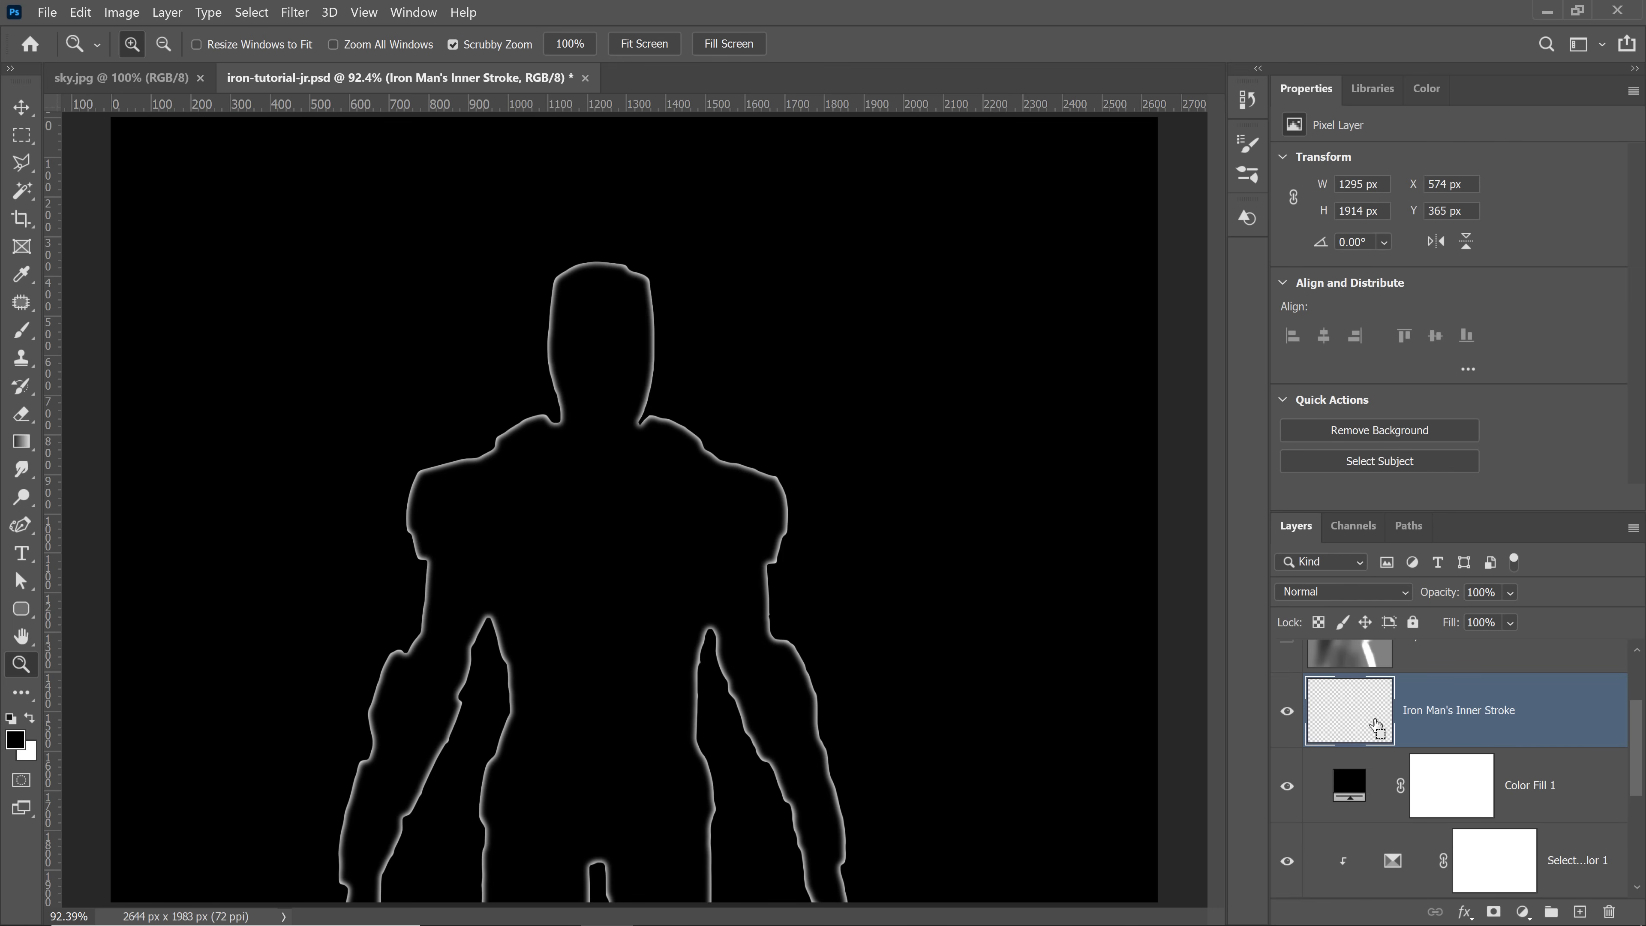
key("ctrl+alt+g")
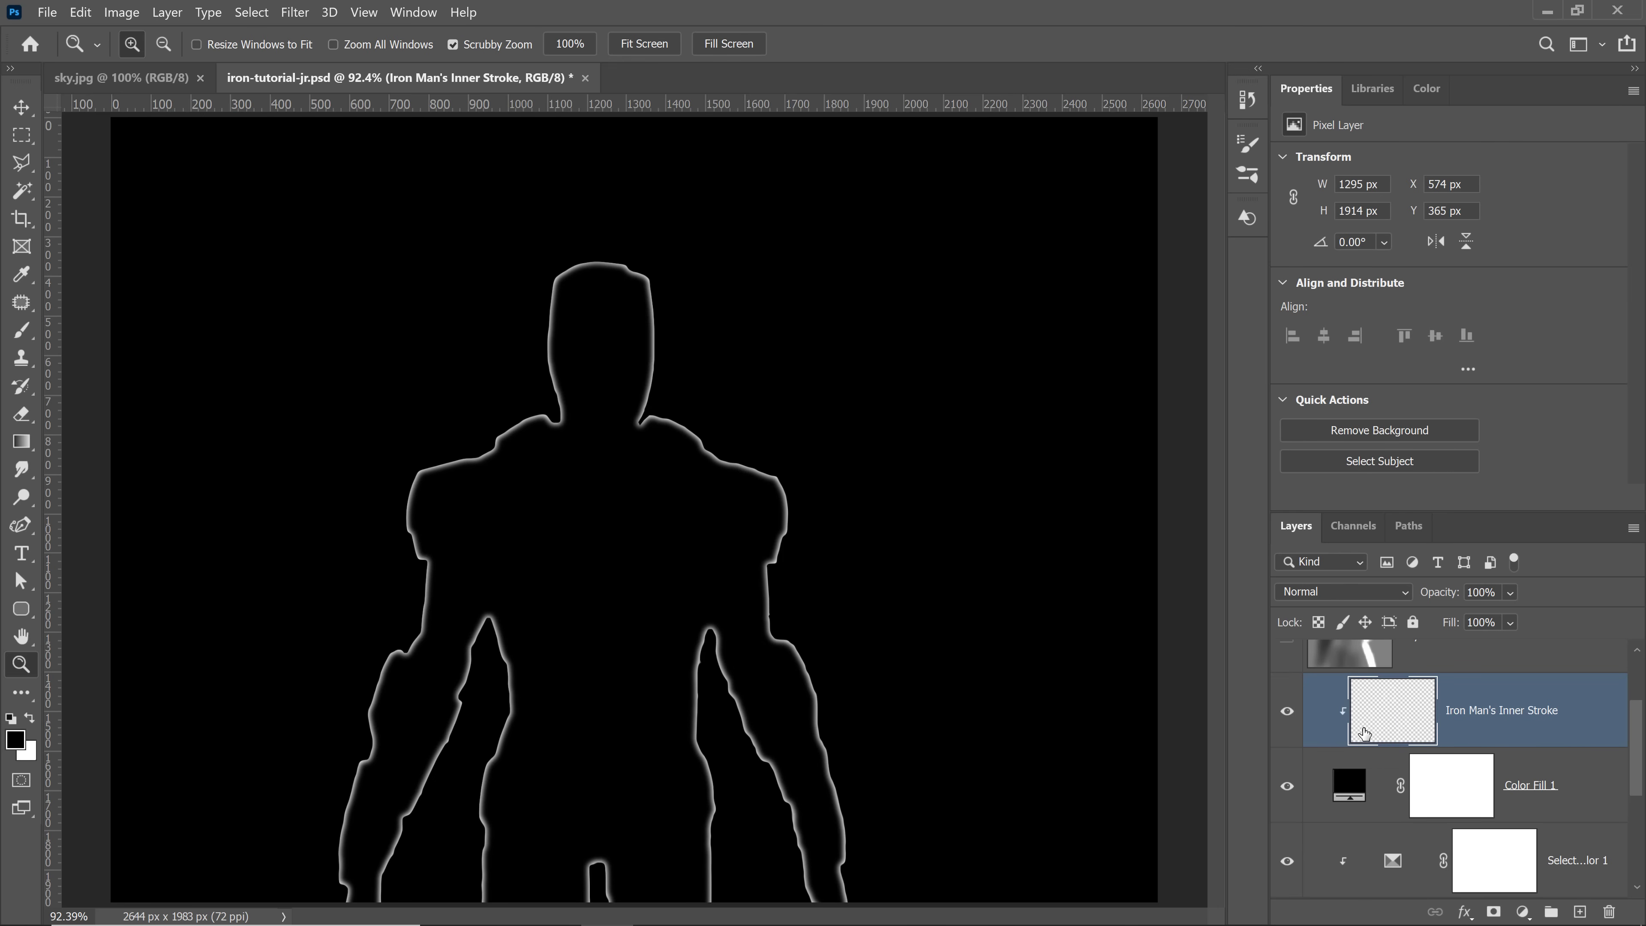
Step: Compare the stroke and black fill layers shown and hidden, and examine the edge light up close around the shoulder
left_click(1284, 725)
left_click(1284, 725)
left_click(1284, 725)
left_click(1284, 725)
left_click(1287, 788)
left_click(1288, 788)
left_click(776, 561)
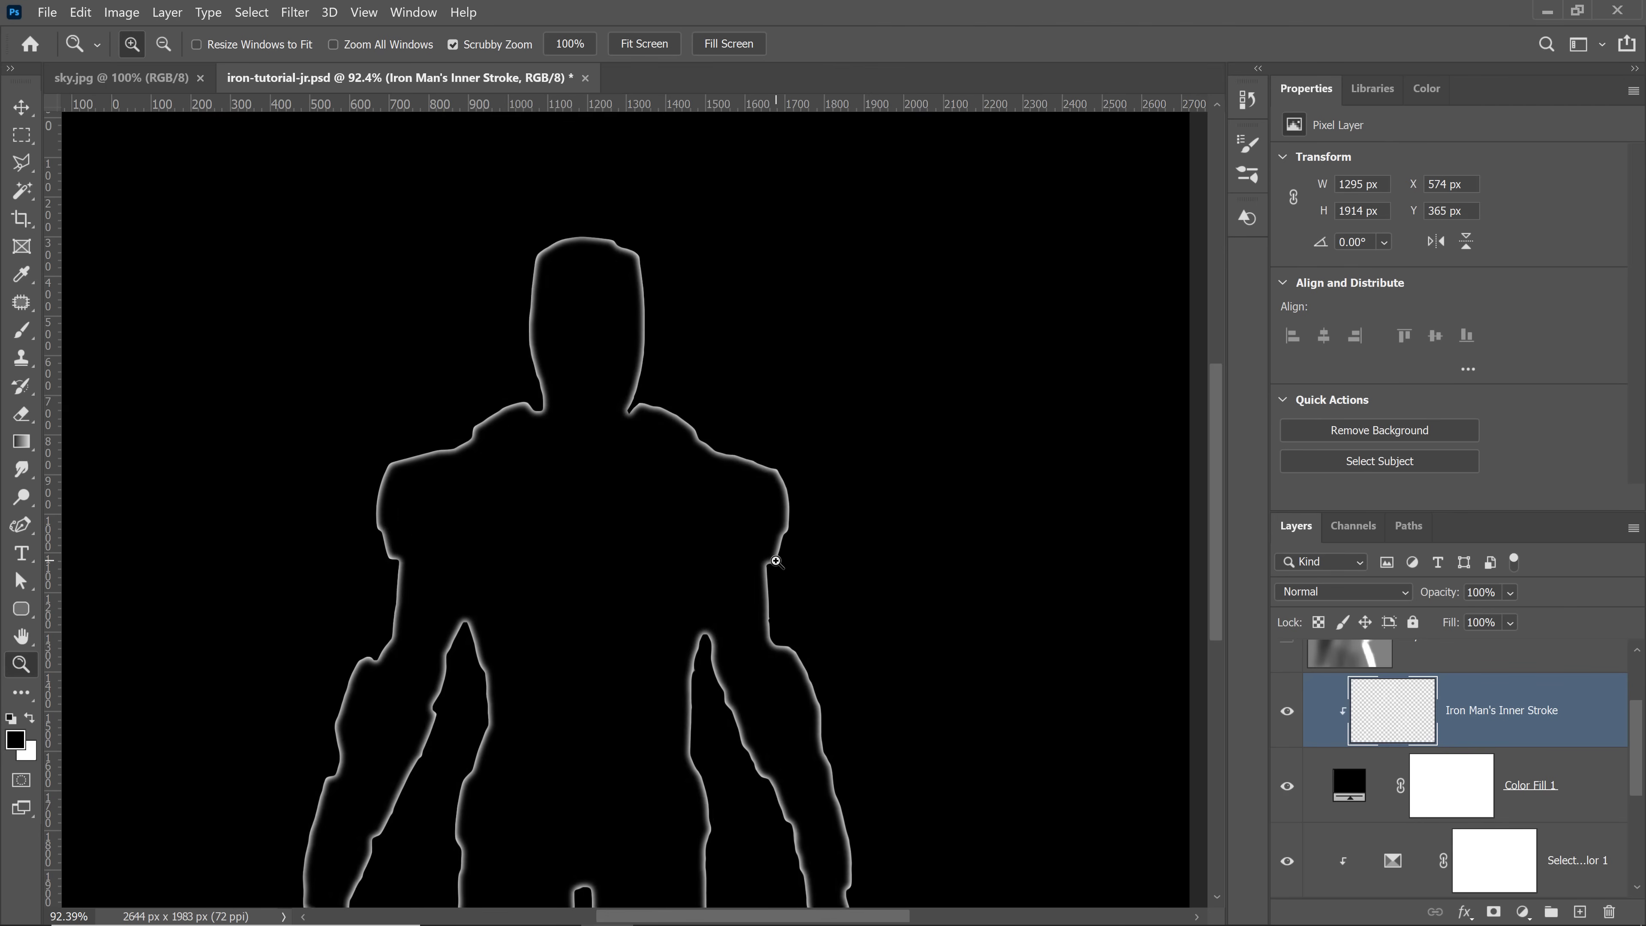
left_click_drag(776, 561, 787, 528)
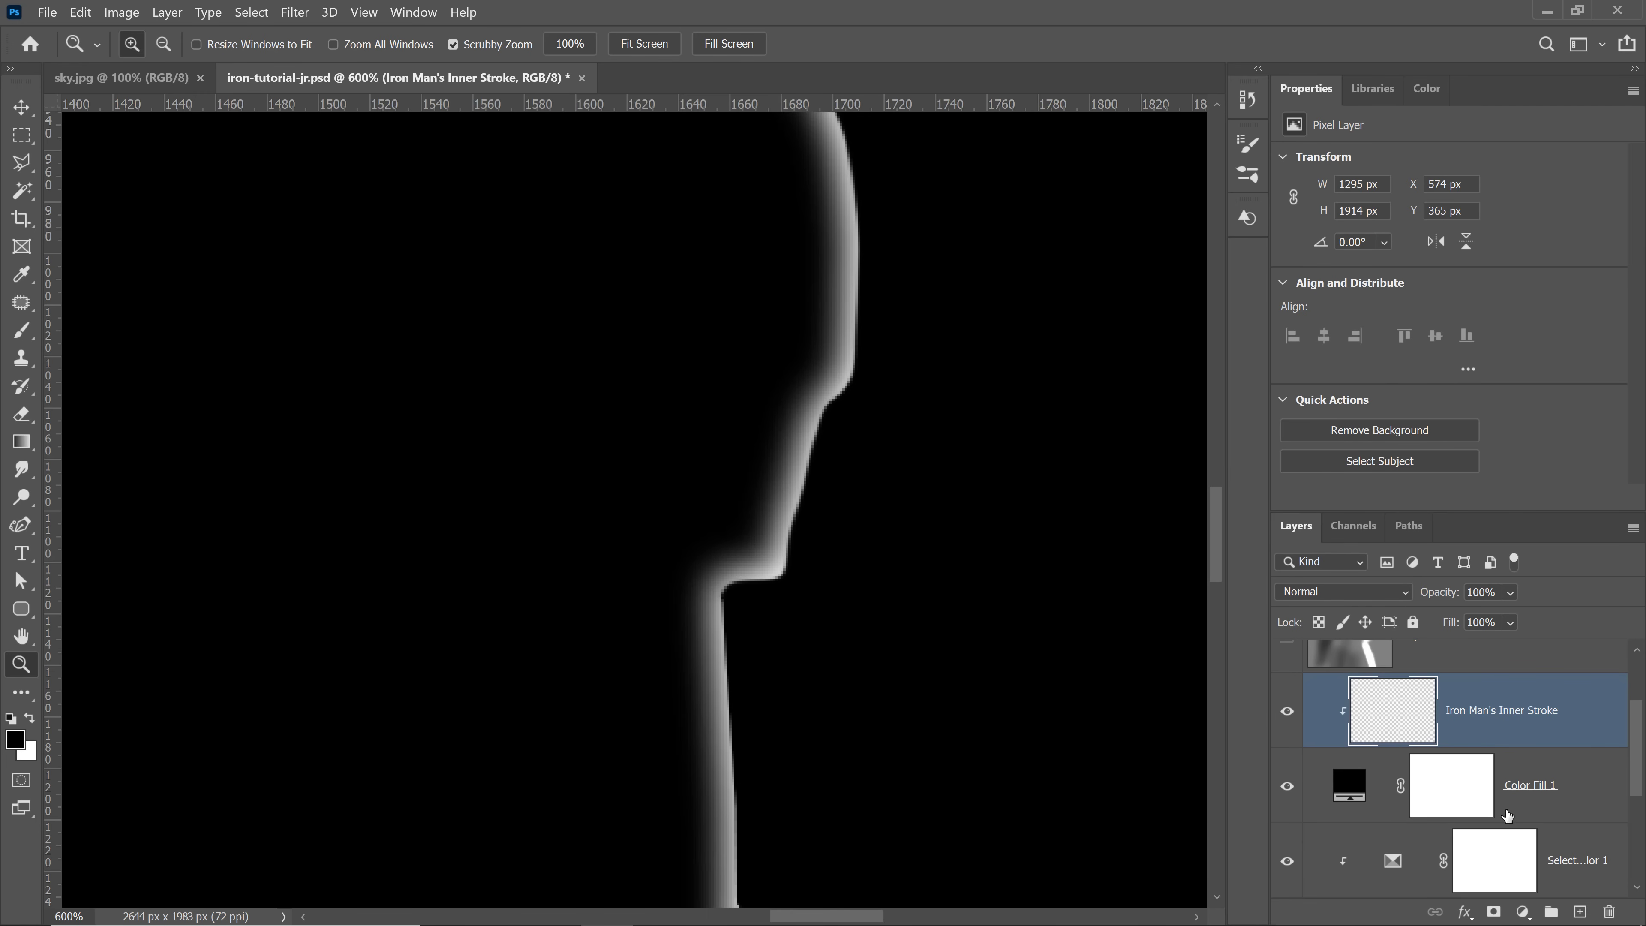
Step: Add a Color Balance adjustment layer above Iron Man's Inner Stroke and clip it to the layers below
left_click(1523, 912)
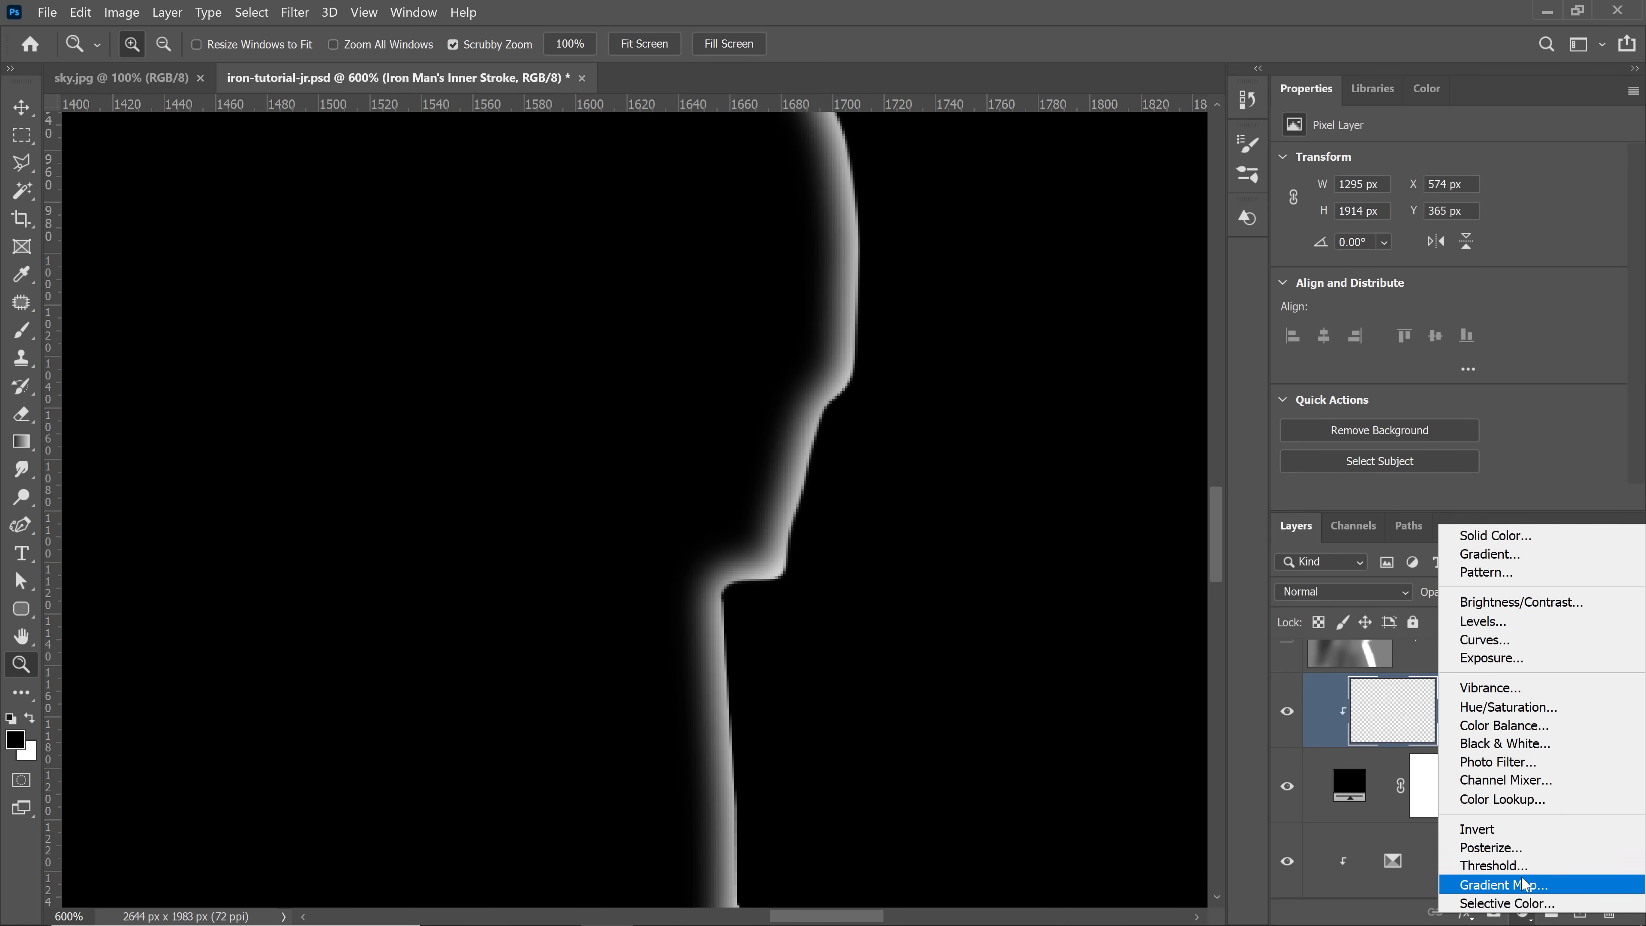
left_click(1524, 727)
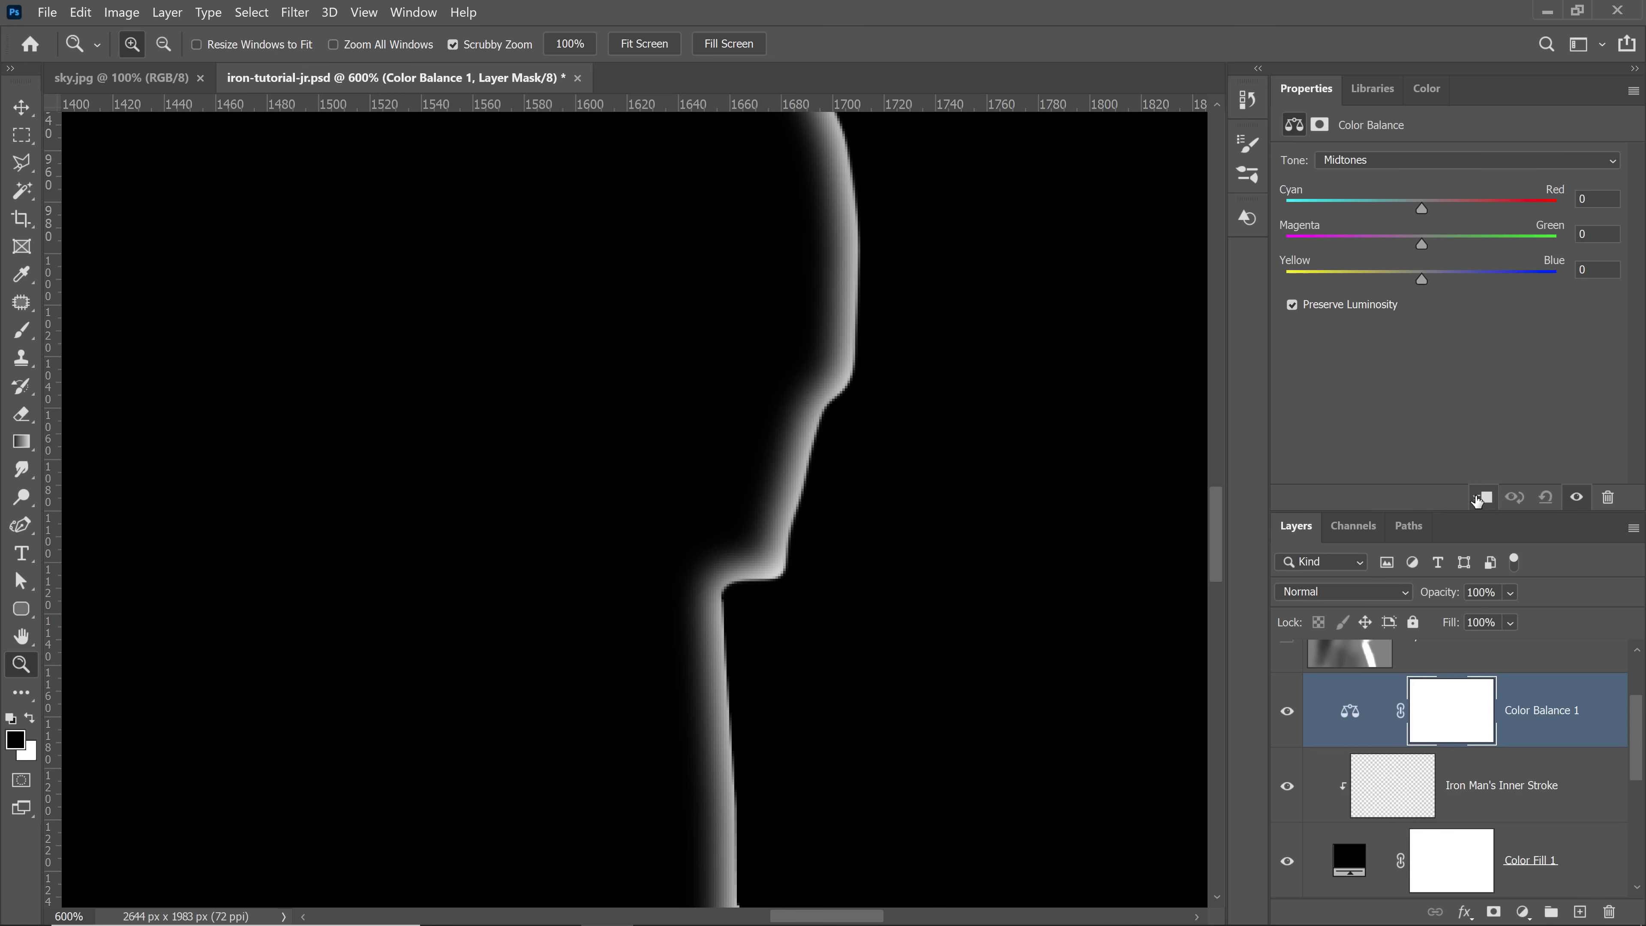
left_click(1484, 500)
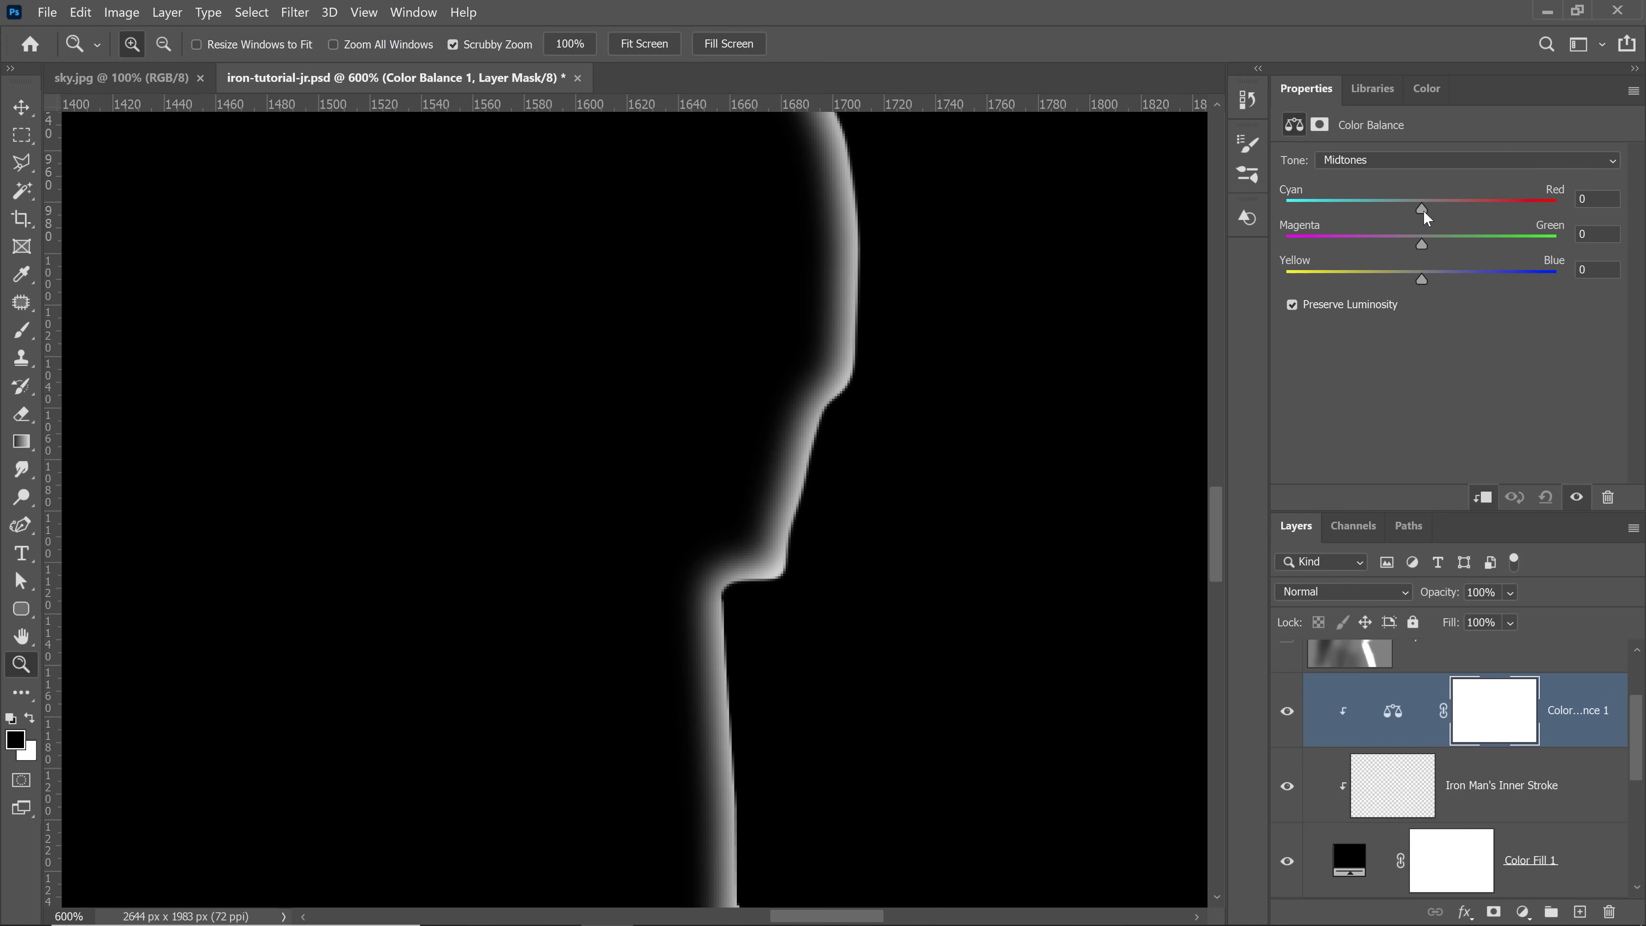
Step: Set the Color Balance midtones to -63 on Cyan/Red and +60 on Yellow/Blue
left_click(1397, 160)
left_click(1398, 192)
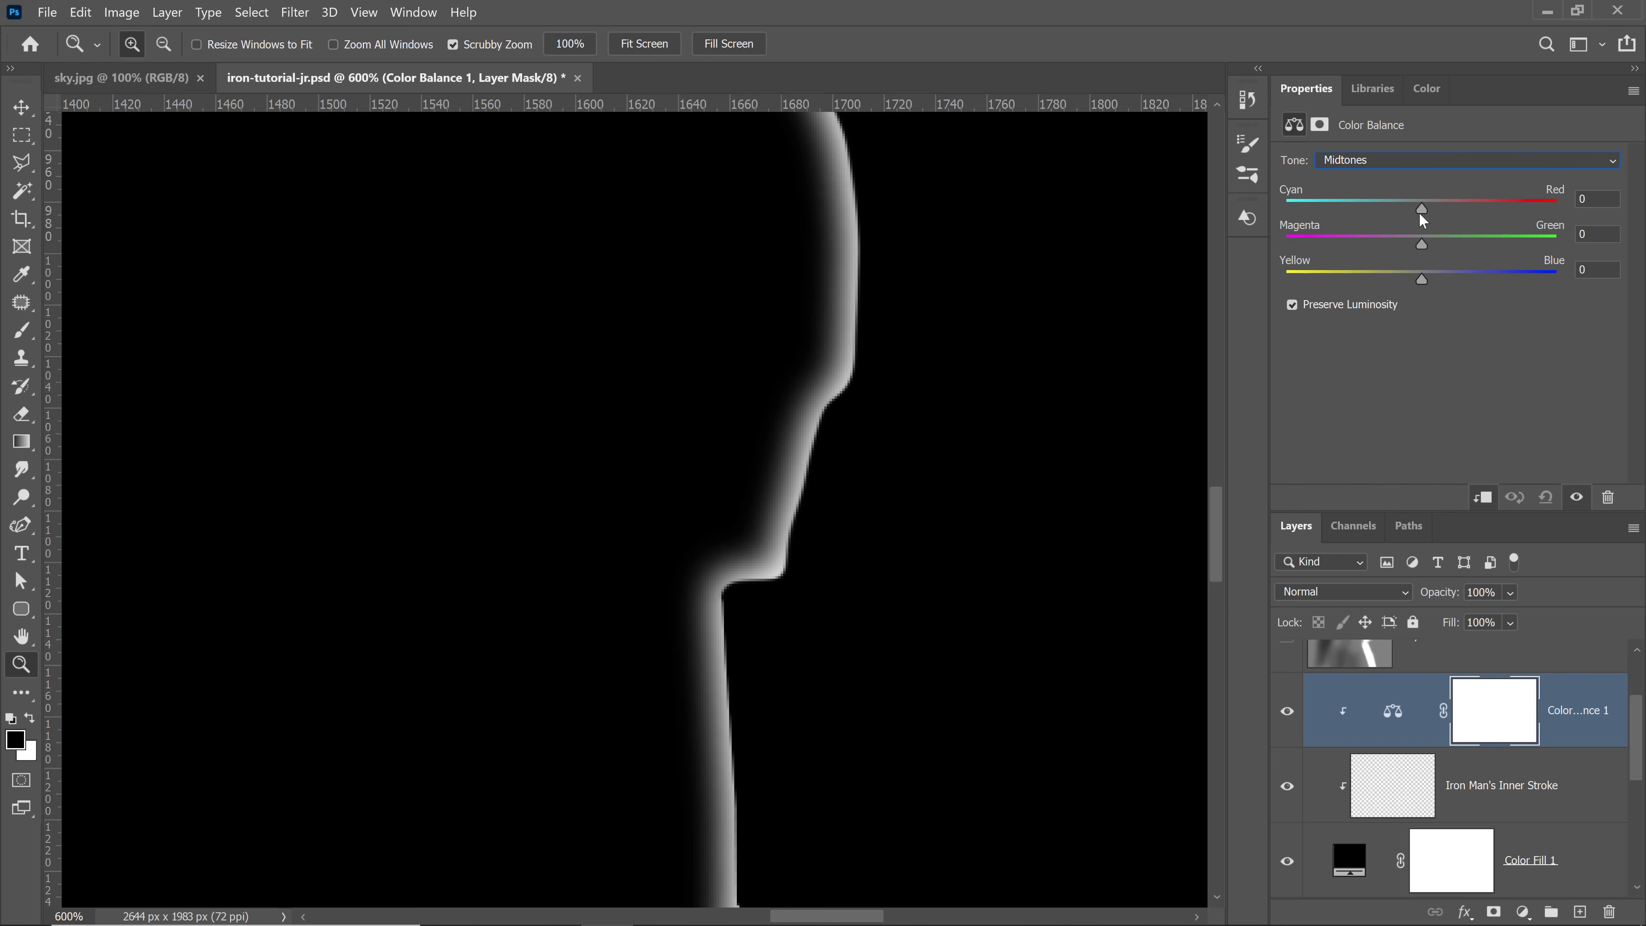
left_click_drag(1421, 208, 1348, 208)
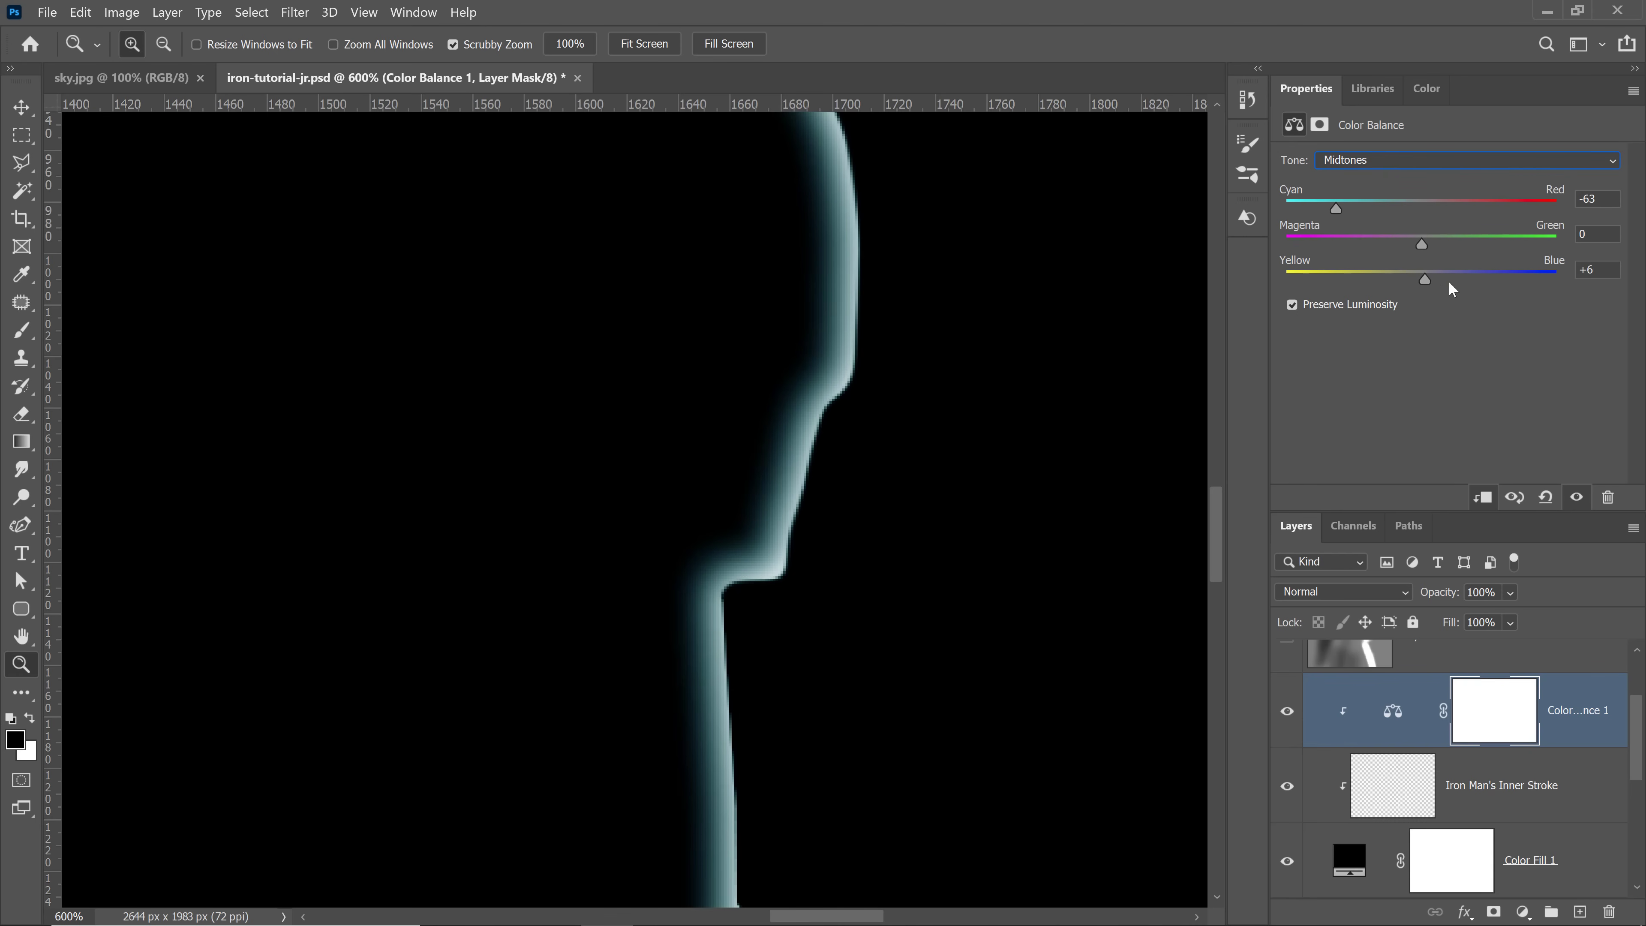
left_click_drag(1449, 282, 1505, 285)
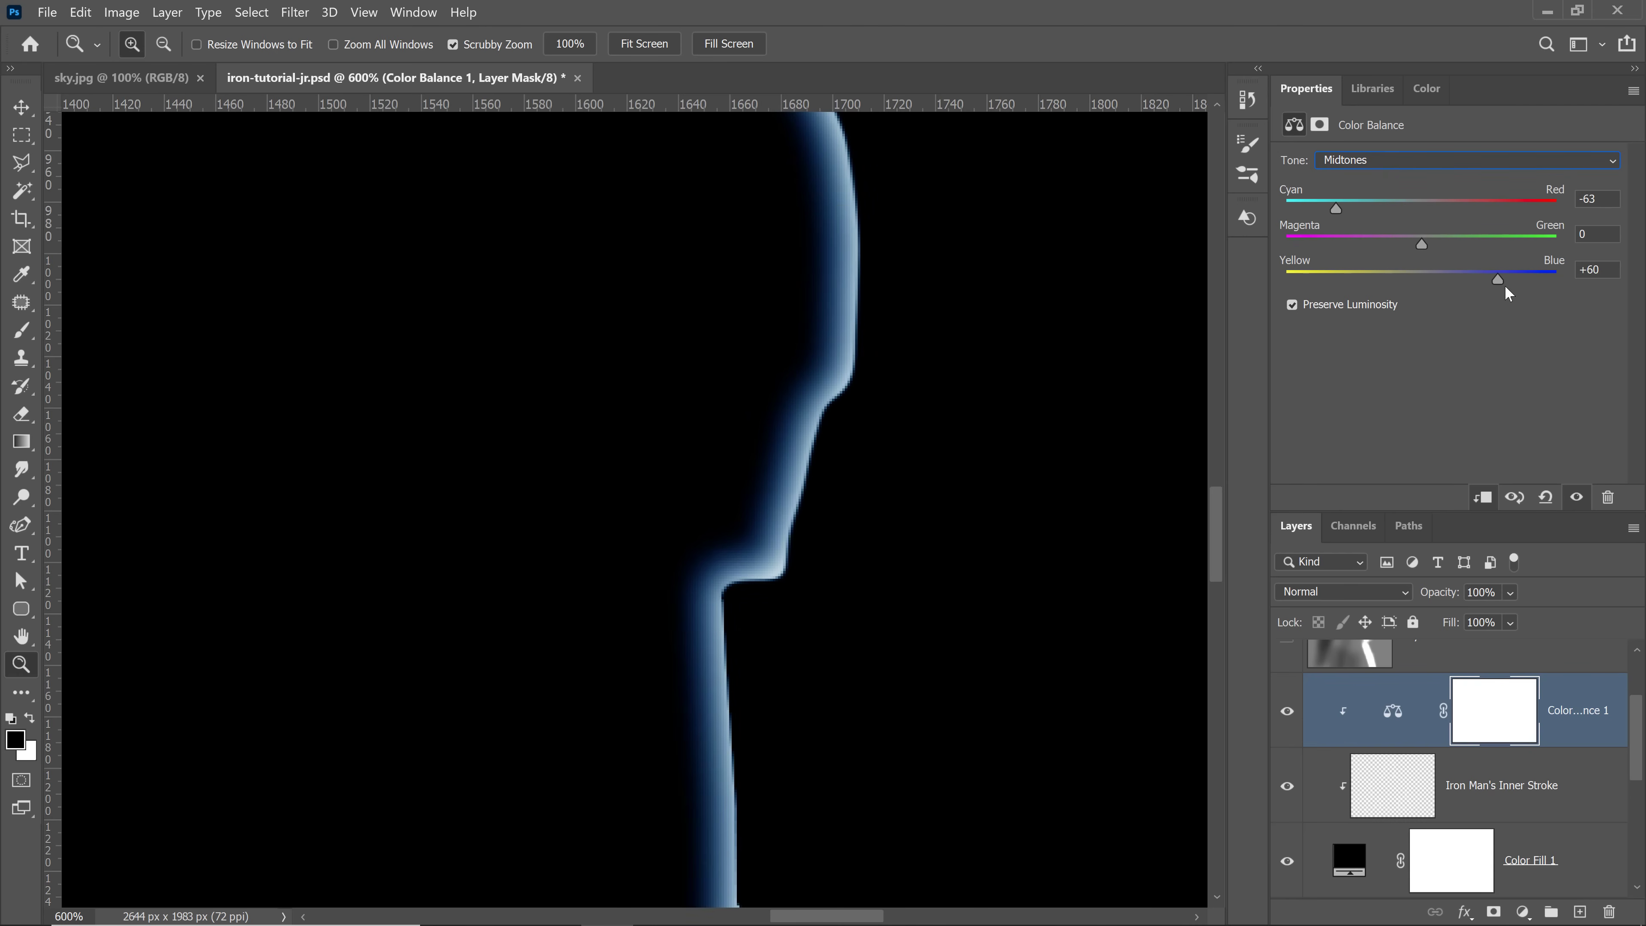
Step: Set the Color Balance shadows to -20 on Cyan/Red and +49 on Yellow/Blue
left_click(1380, 166)
left_click(1393, 173)
left_click(1422, 207)
mouse_move(1423, 204)
left_mouse_down()
mouse_move(1516, 216)
mouse_move(1394, 209)
left_mouse_up()
mouse_move(1424, 277)
left_mouse_down()
mouse_move(1504, 286)
mouse_move(1487, 287)
left_mouse_up()
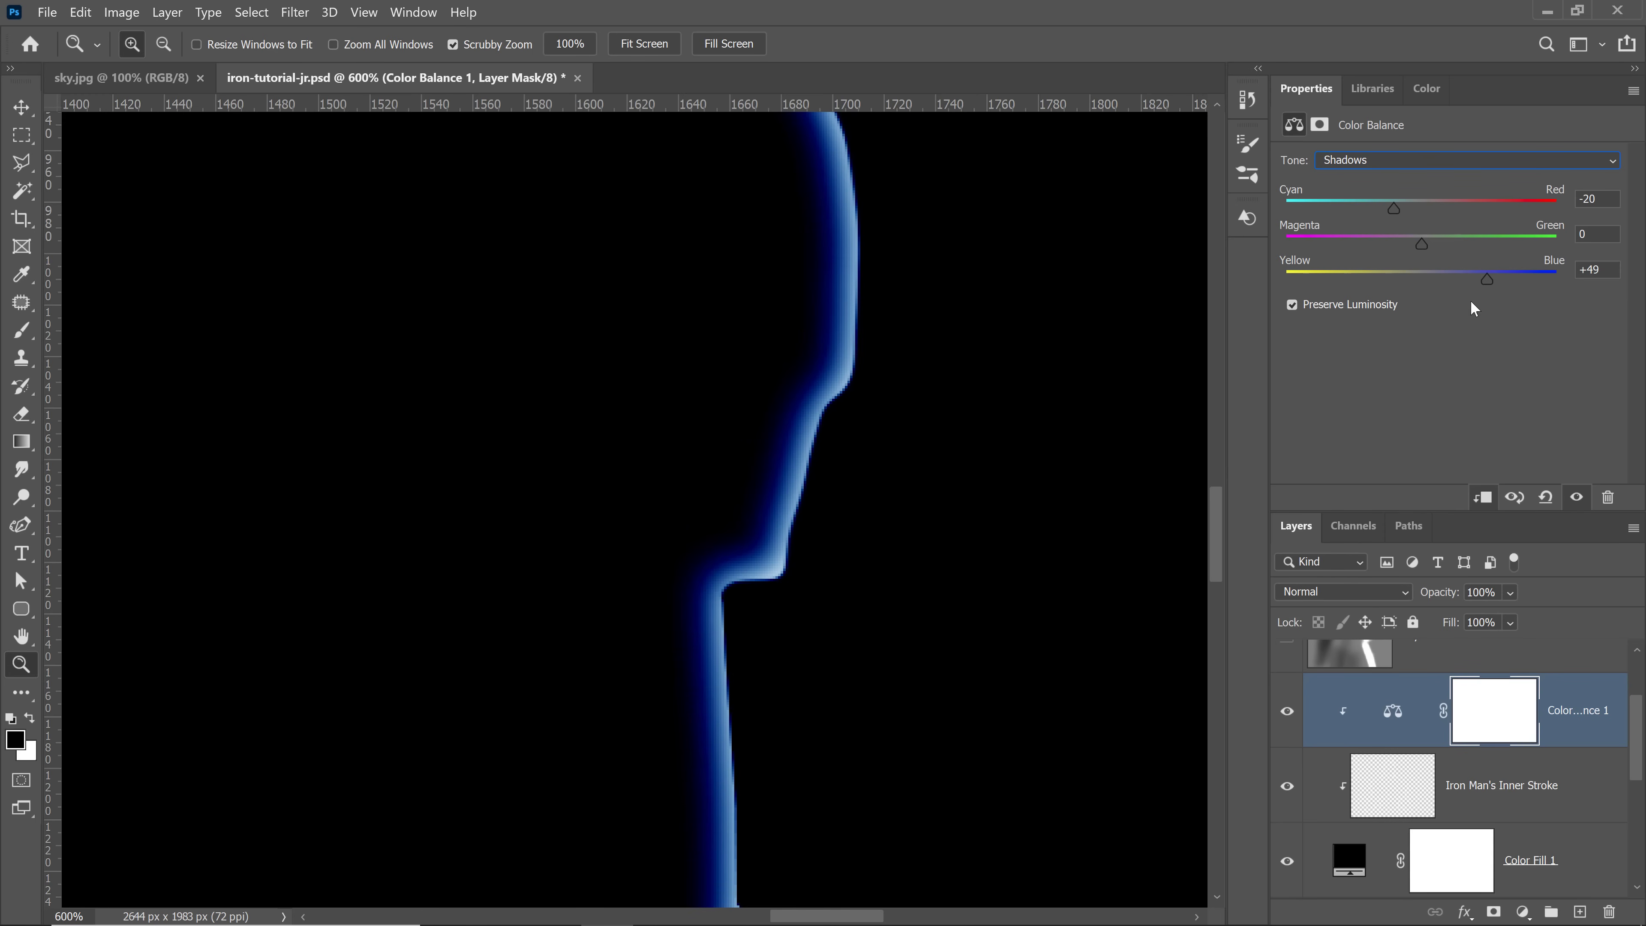
Step: Set the Color Balance highlights to -89 on Cyan/Red and +30 on Yellow/Blue
mouse_move(1497, 277)
left_mouse_down()
mouse_move(1419, 273)
mouse_move(1465, 273)
left_mouse_up()
left_click(1388, 170)
left_click(1381, 214)
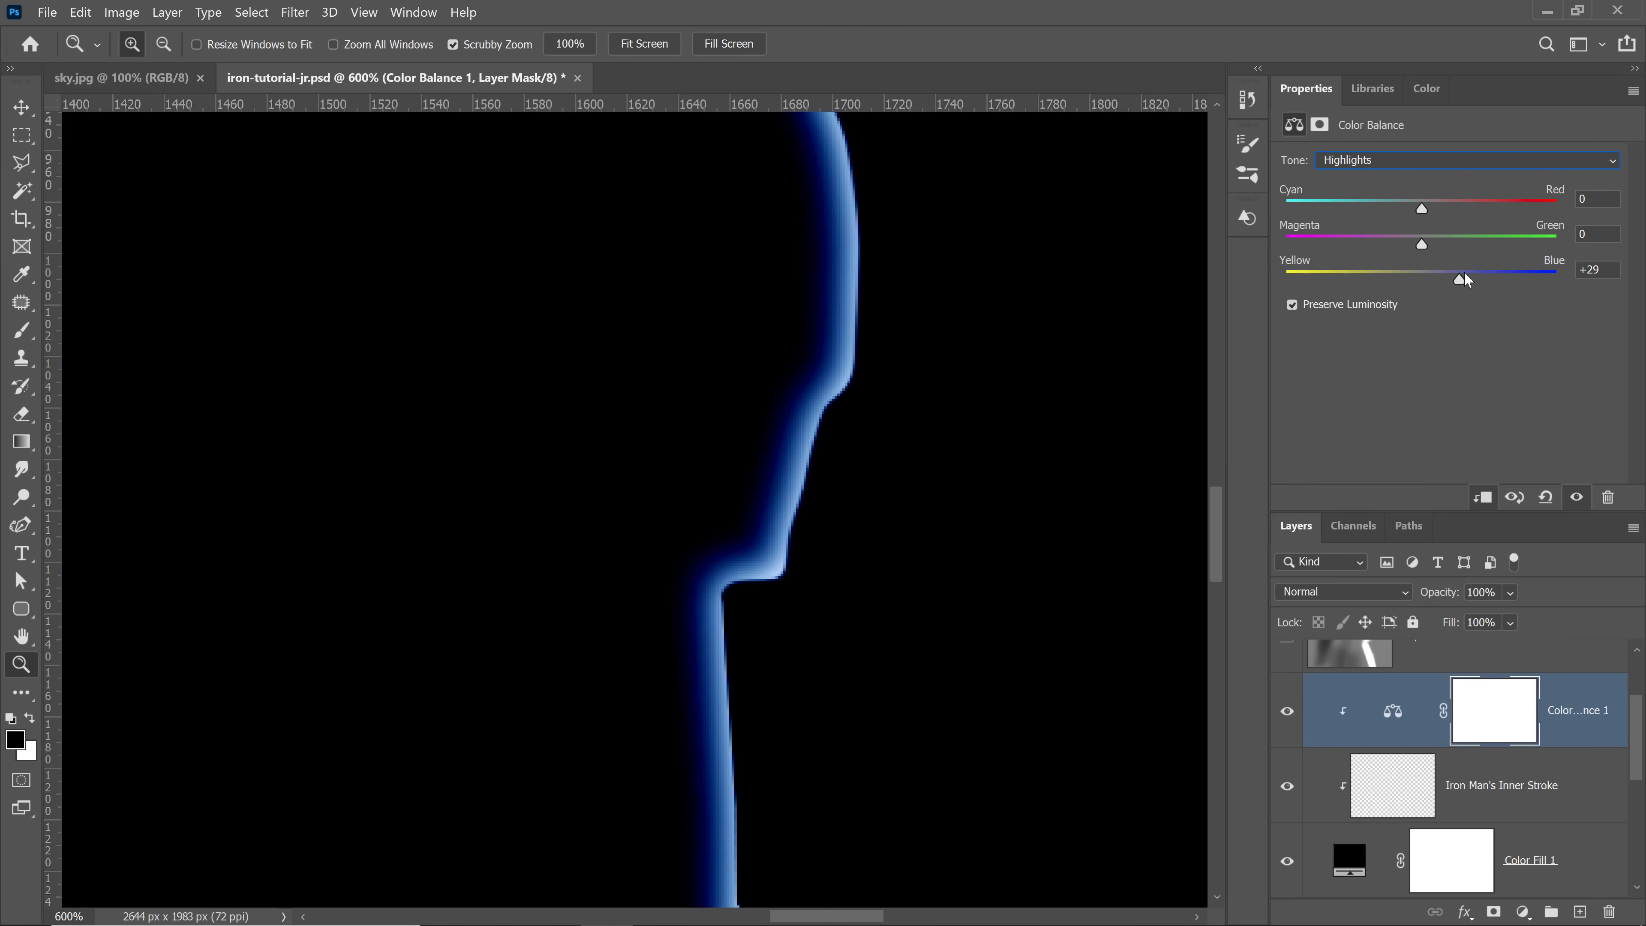
mouse_move(1423, 209)
left_mouse_down()
mouse_move(1291, 214)
mouse_move(1302, 226)
left_mouse_up()
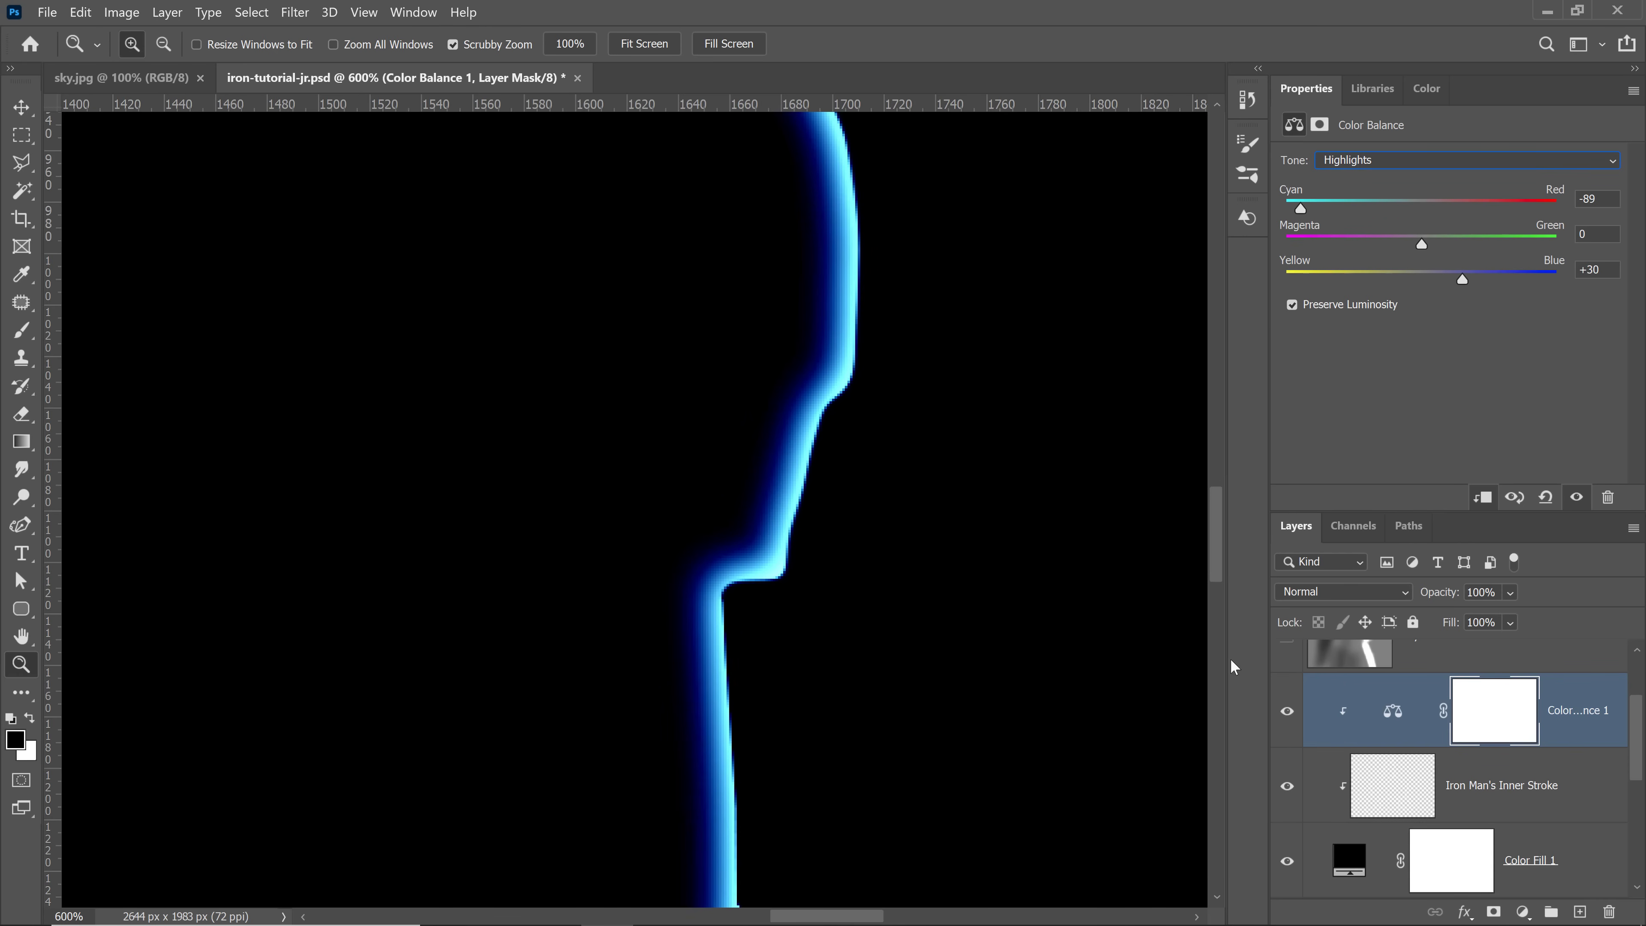
Step: Change the blend mode of the black Color Fill 1 layer to Screen
scroll(1343, 810, "down", 2)
left_click(1359, 737)
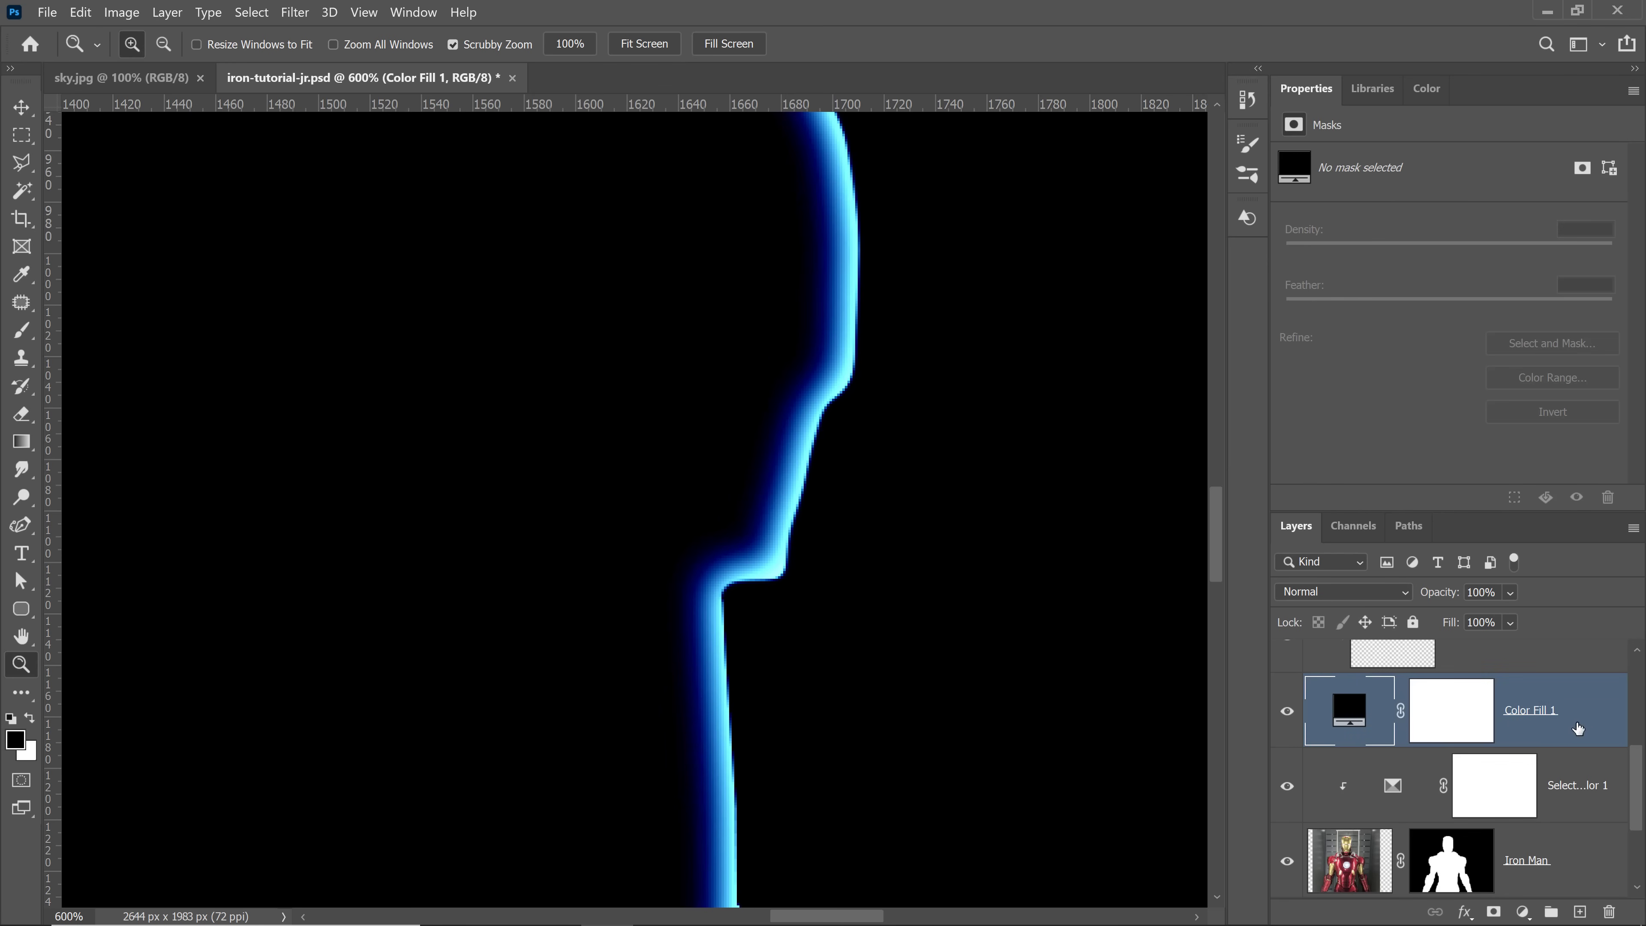
scroll(1582, 729, "up", 2)
left_click(1345, 591)
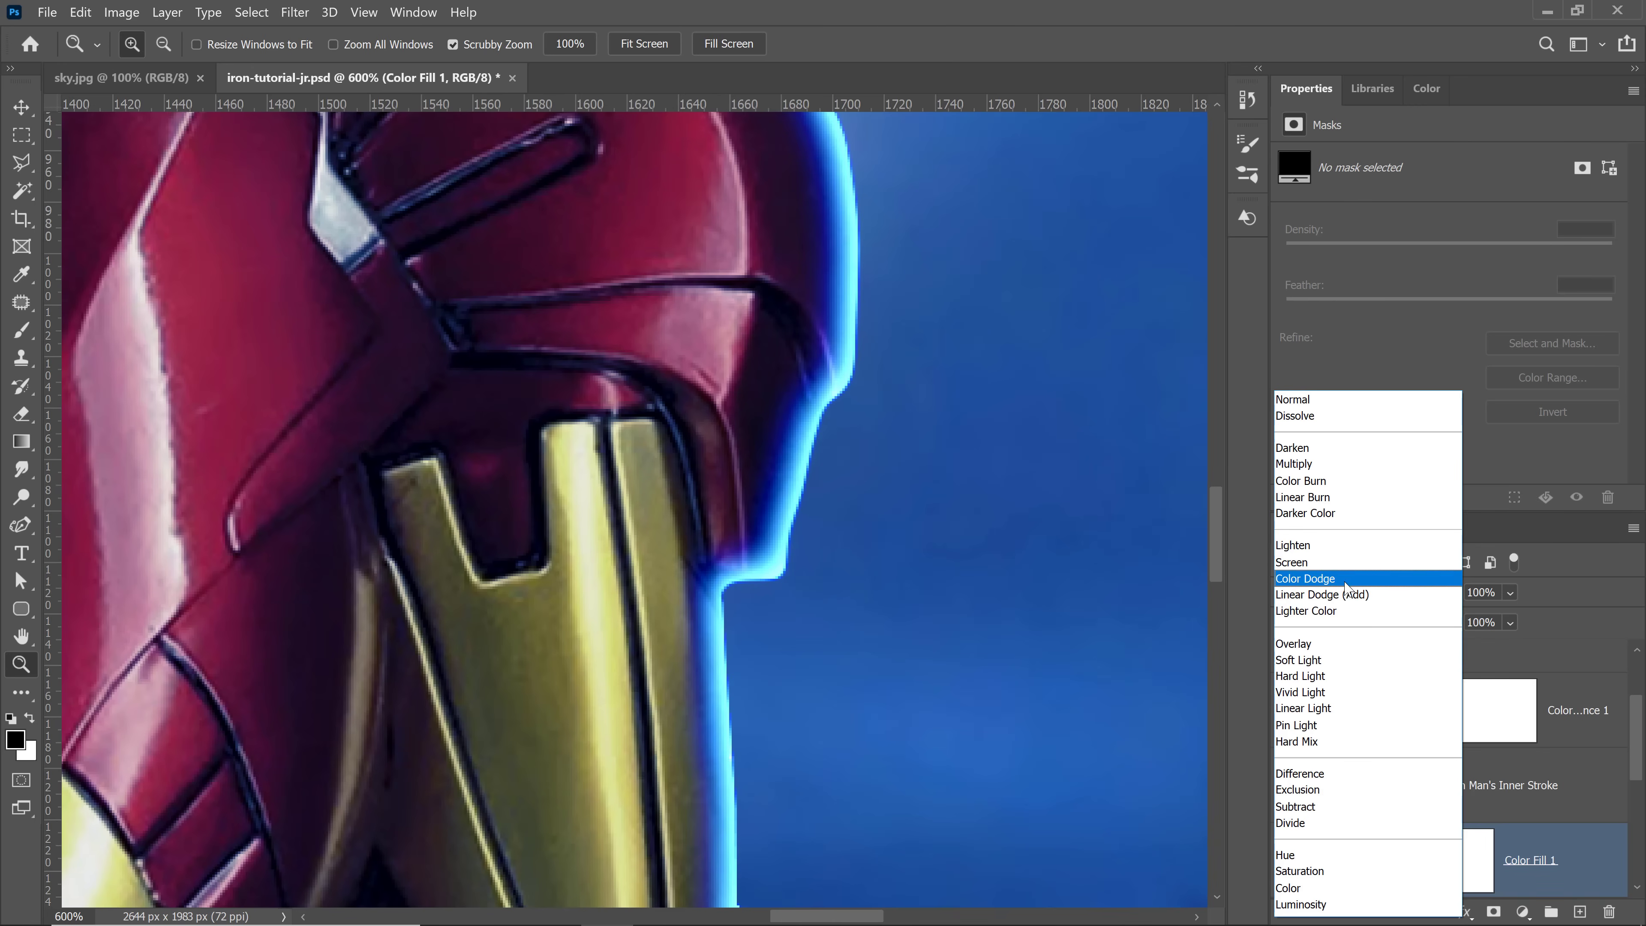
left_click(1339, 563)
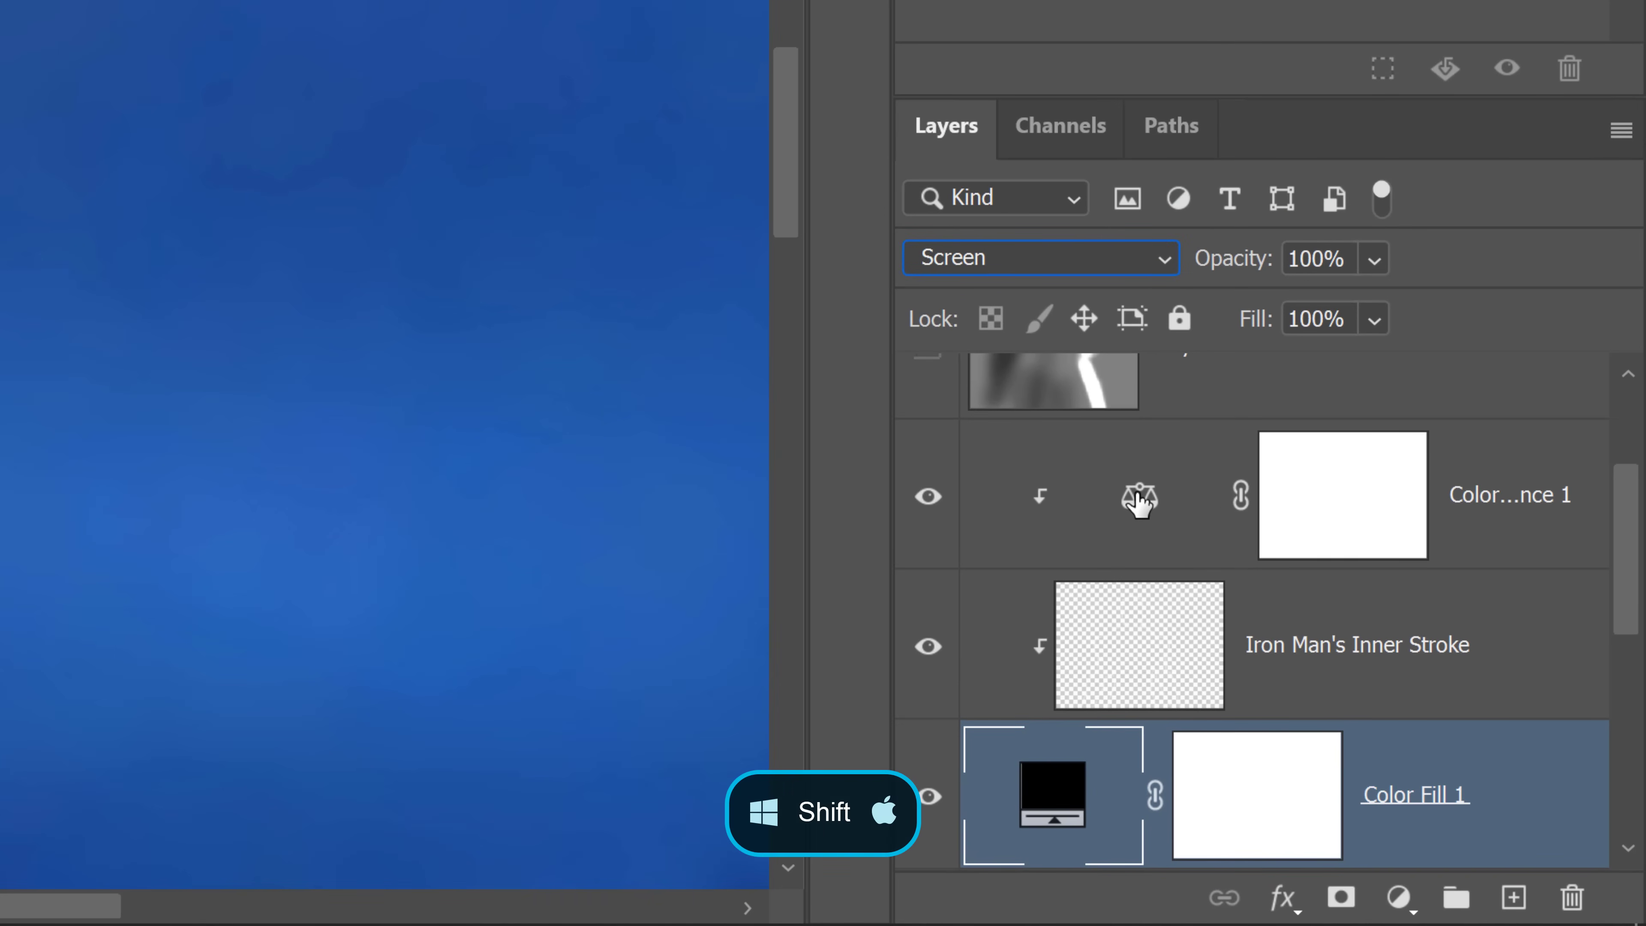
Step: Group the Color Balance 1, Iron Man's Inner Stroke and Color Fill 1 layers as "Rim Light"
left_click(1139, 506, "shift")
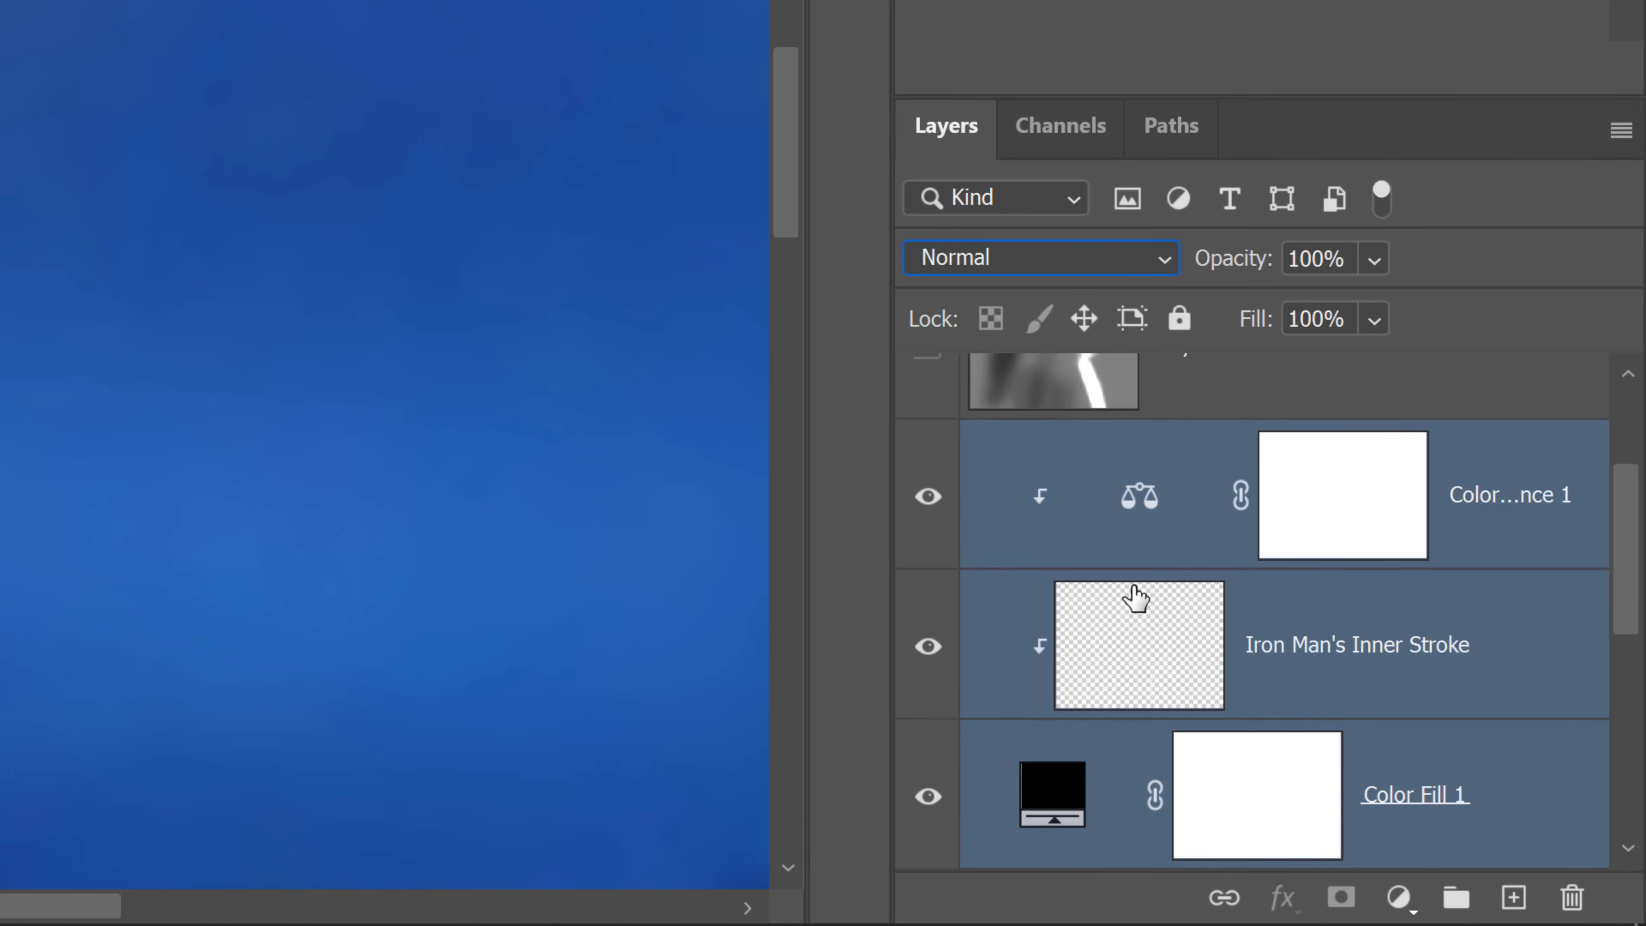
key("ctrl+g")
double_click(1111, 448)
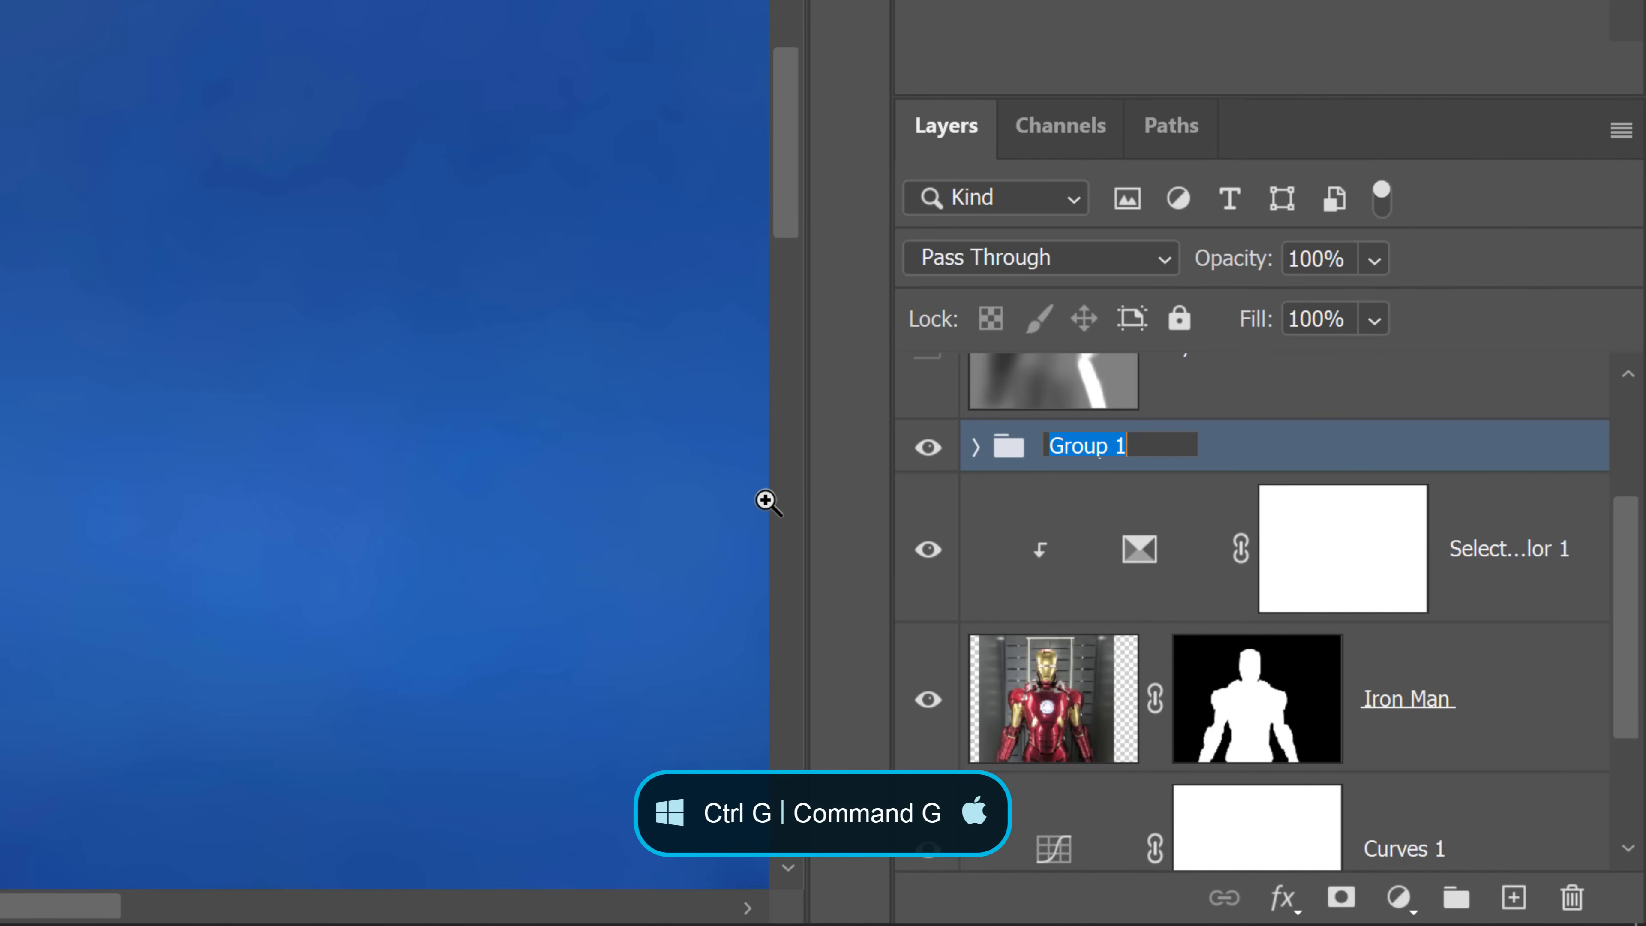
type("Rim ")
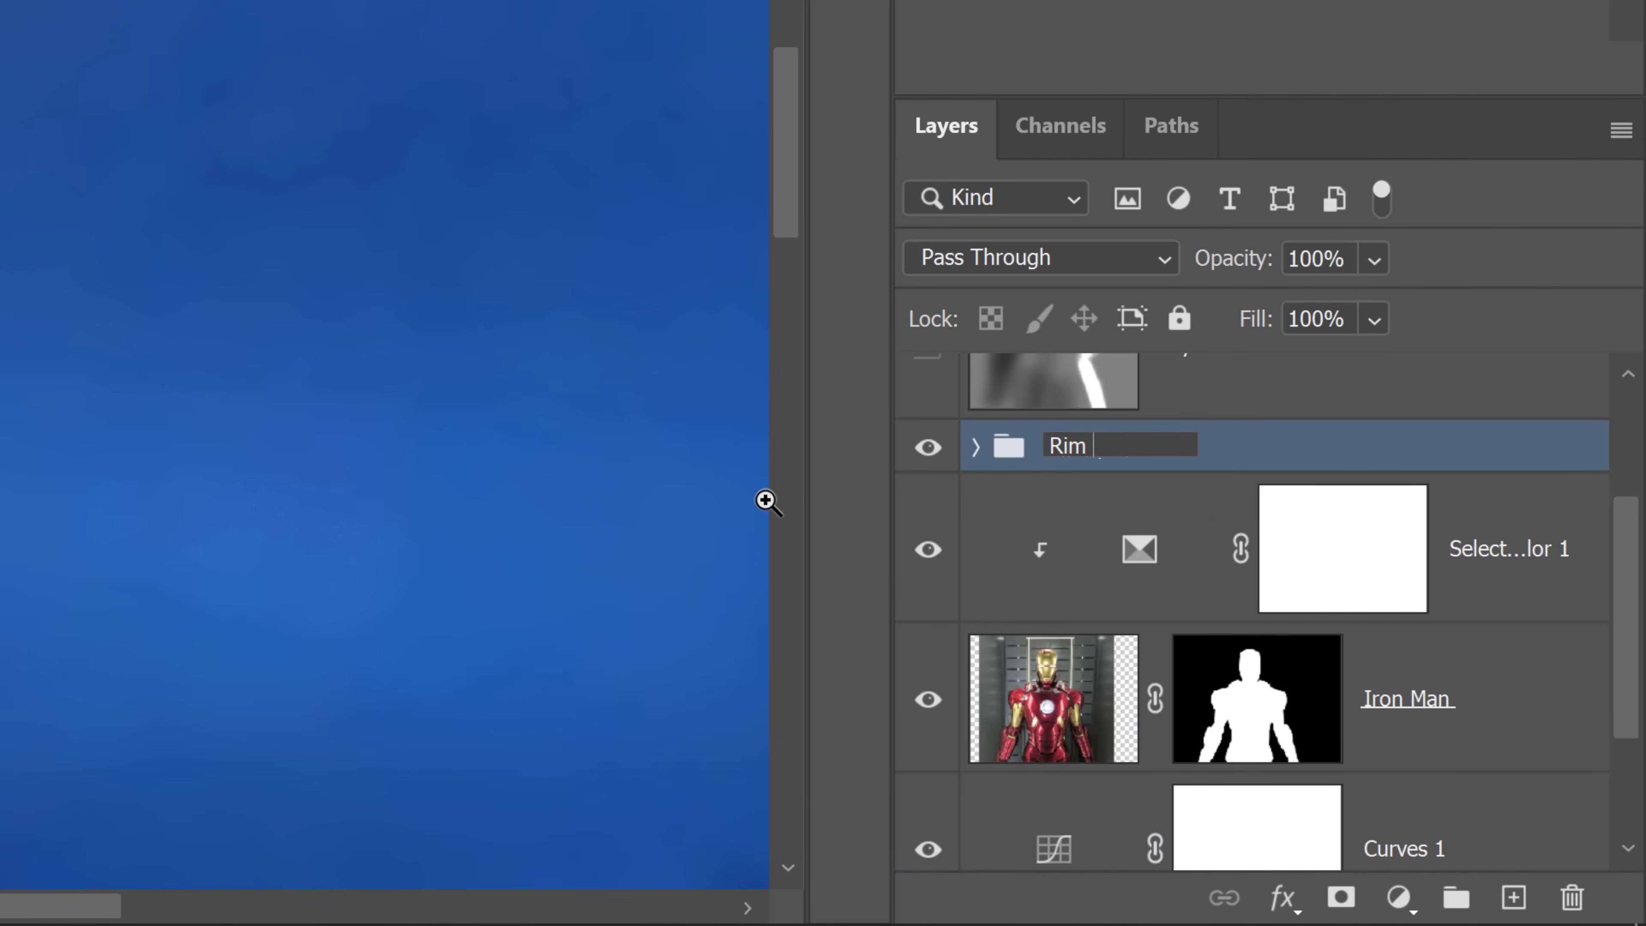
type("Light")
key("Return")
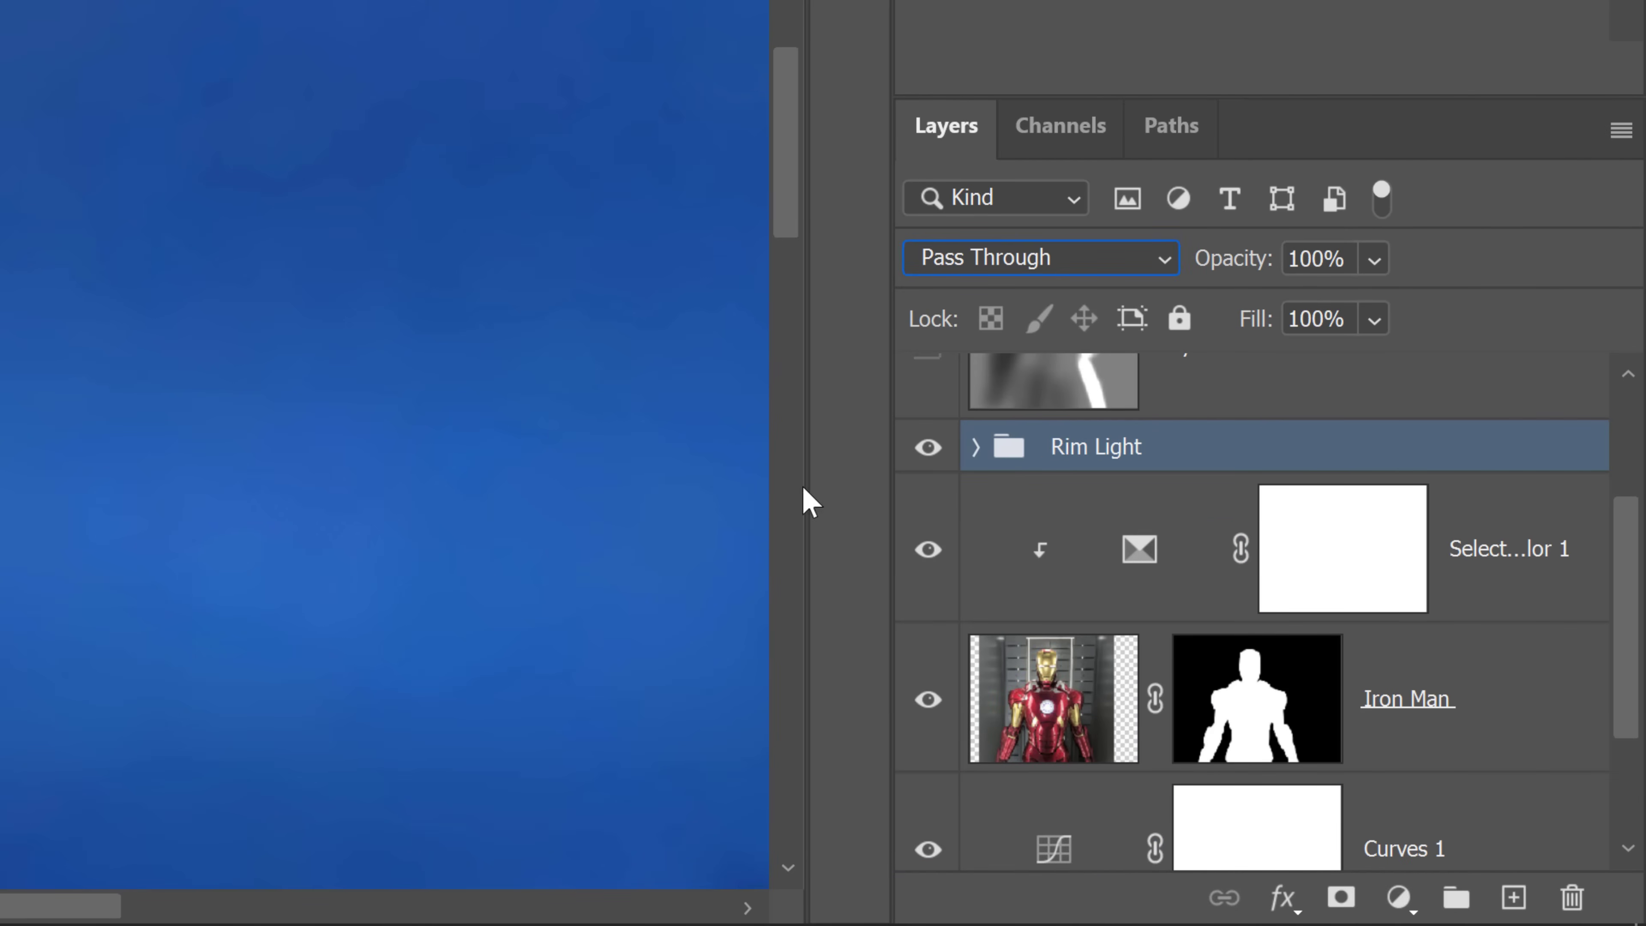
Step: Expand the Rim Light group and add a black layer mask to Iron Man's Inner Stroke
left_click(976, 448)
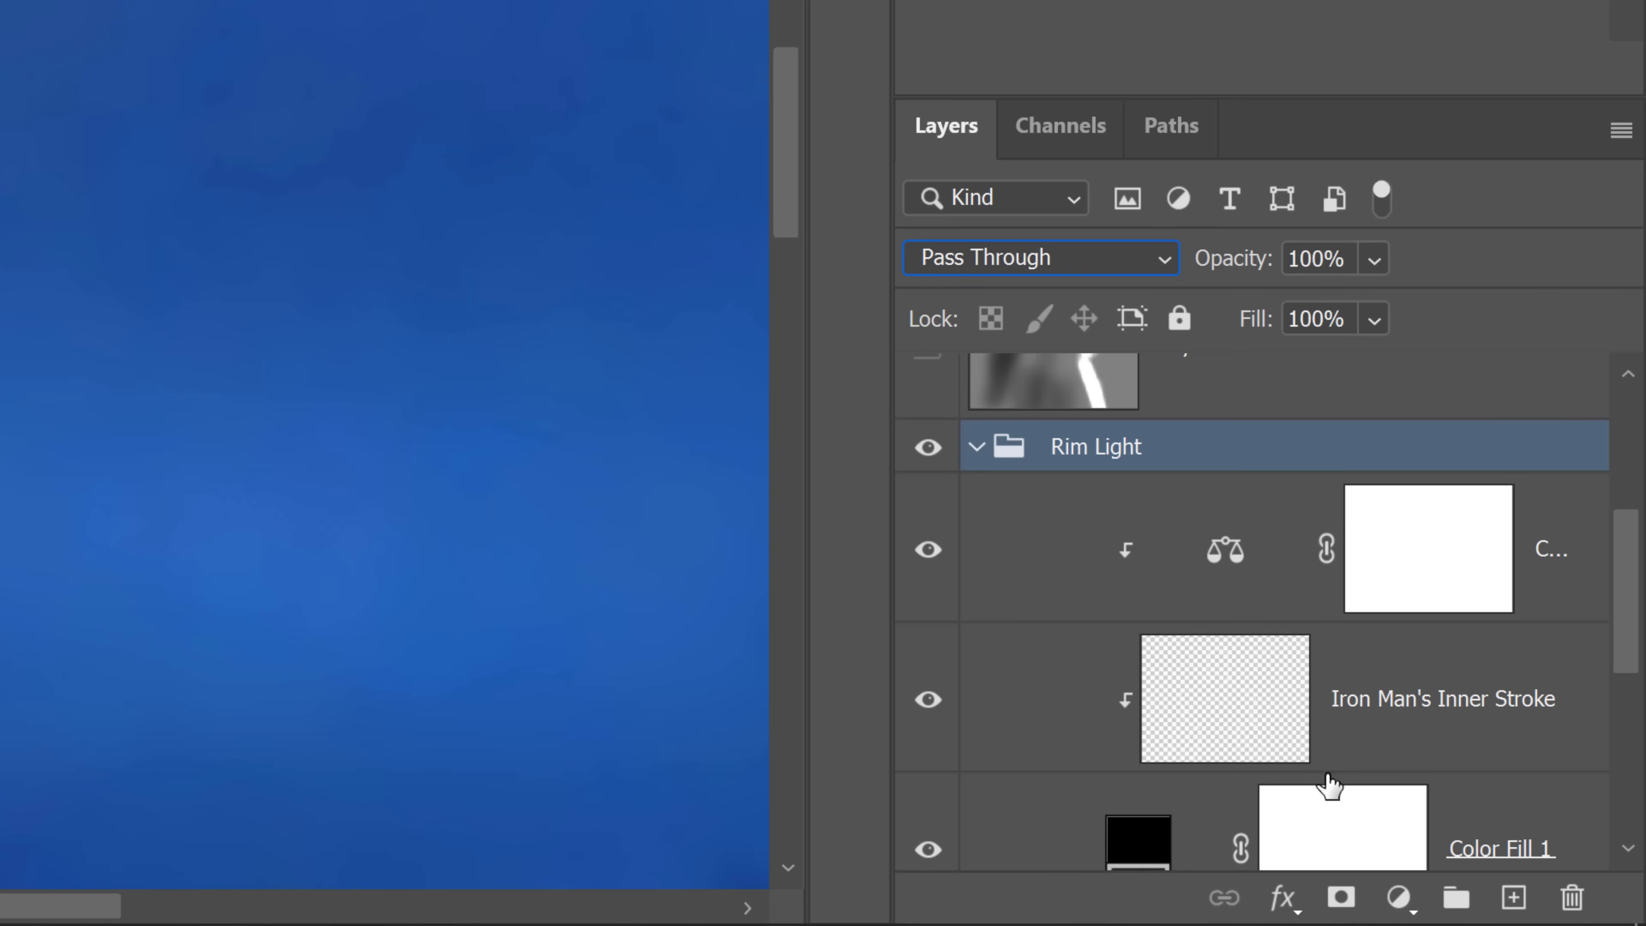
scroll(1327, 783, "down", 2)
left_click(1403, 579)
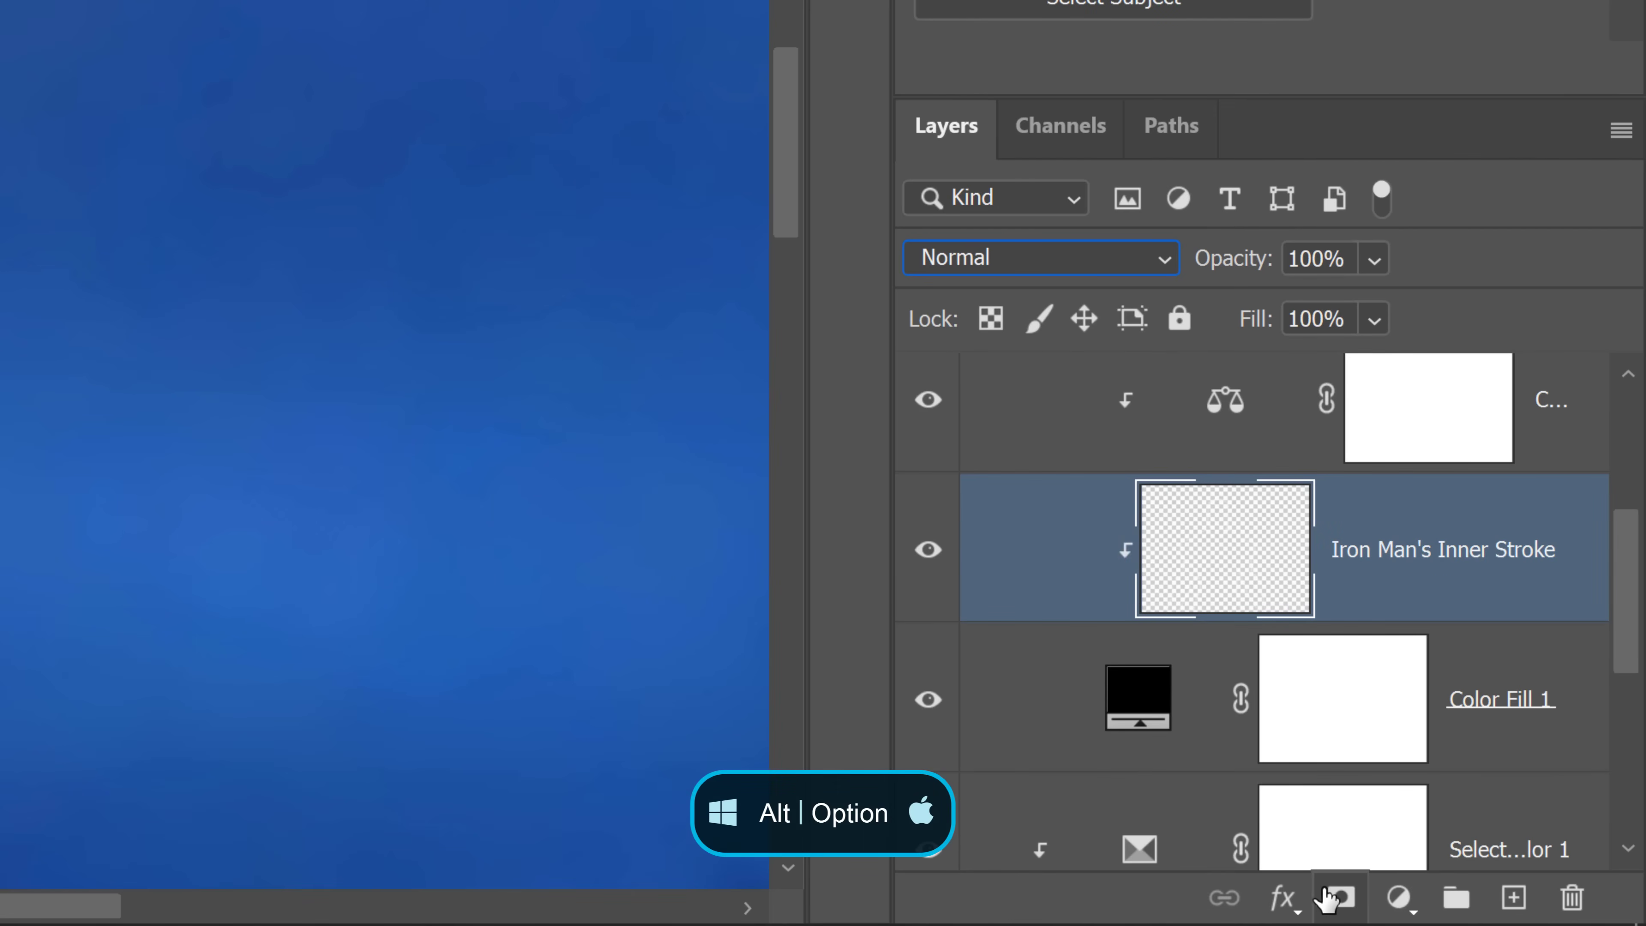
left_click(1336, 898, "alt")
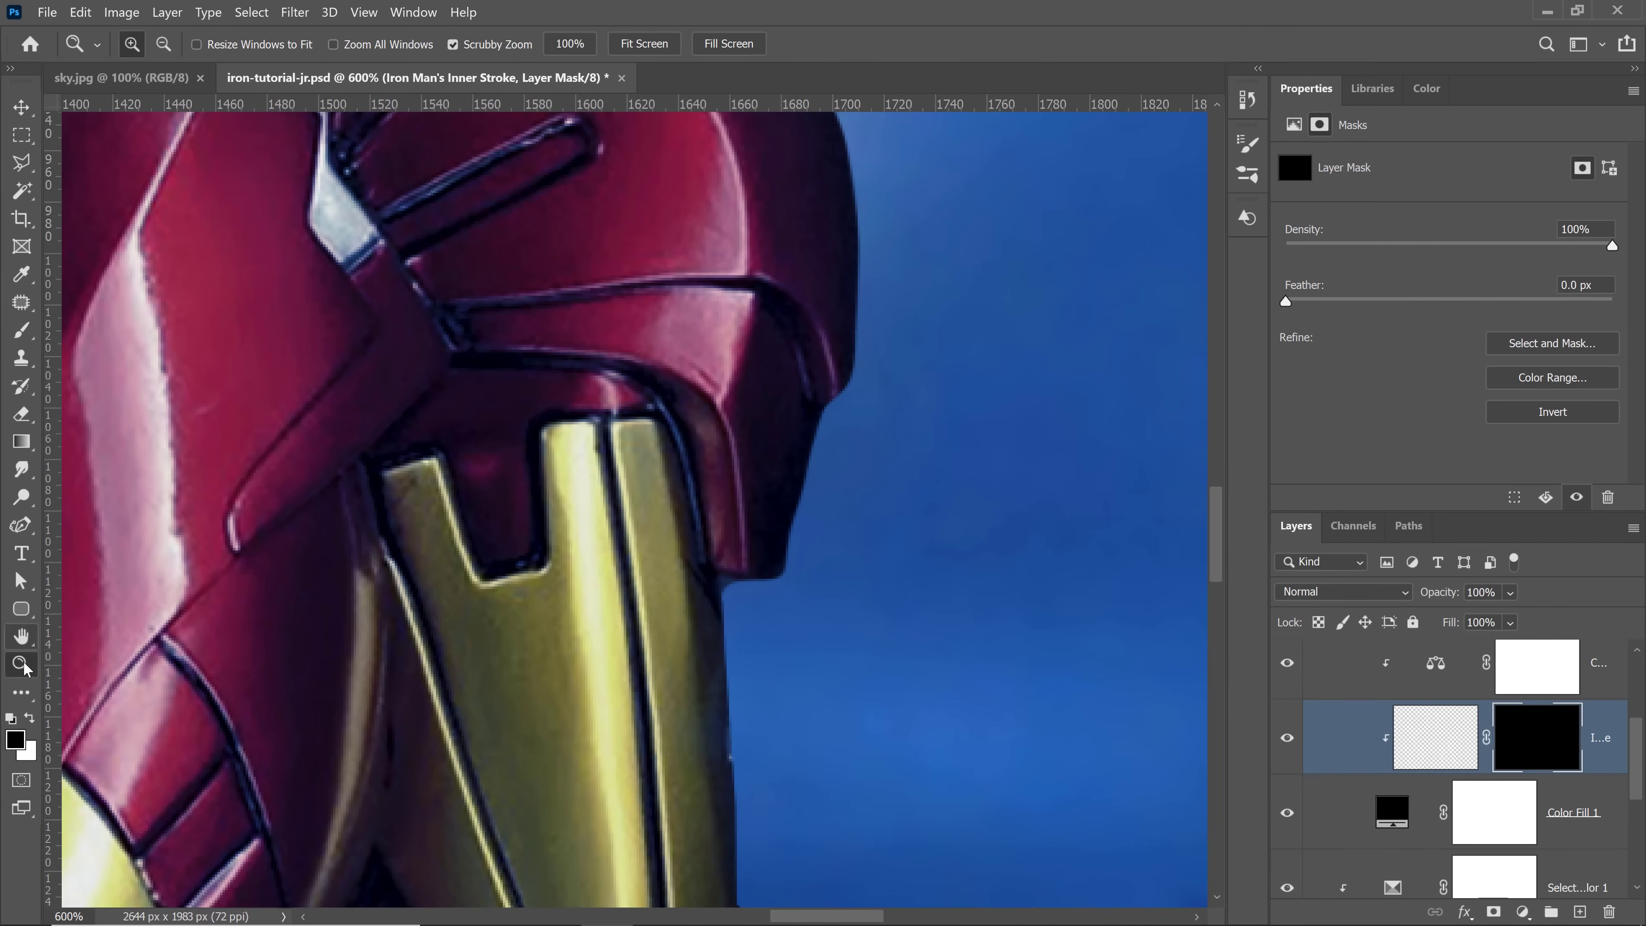
Step: At 100% zoom, paint white on the stroke's mask with a 150 px brush along the head's edge facing the tower
double_click(25, 666)
left_click(22, 330)
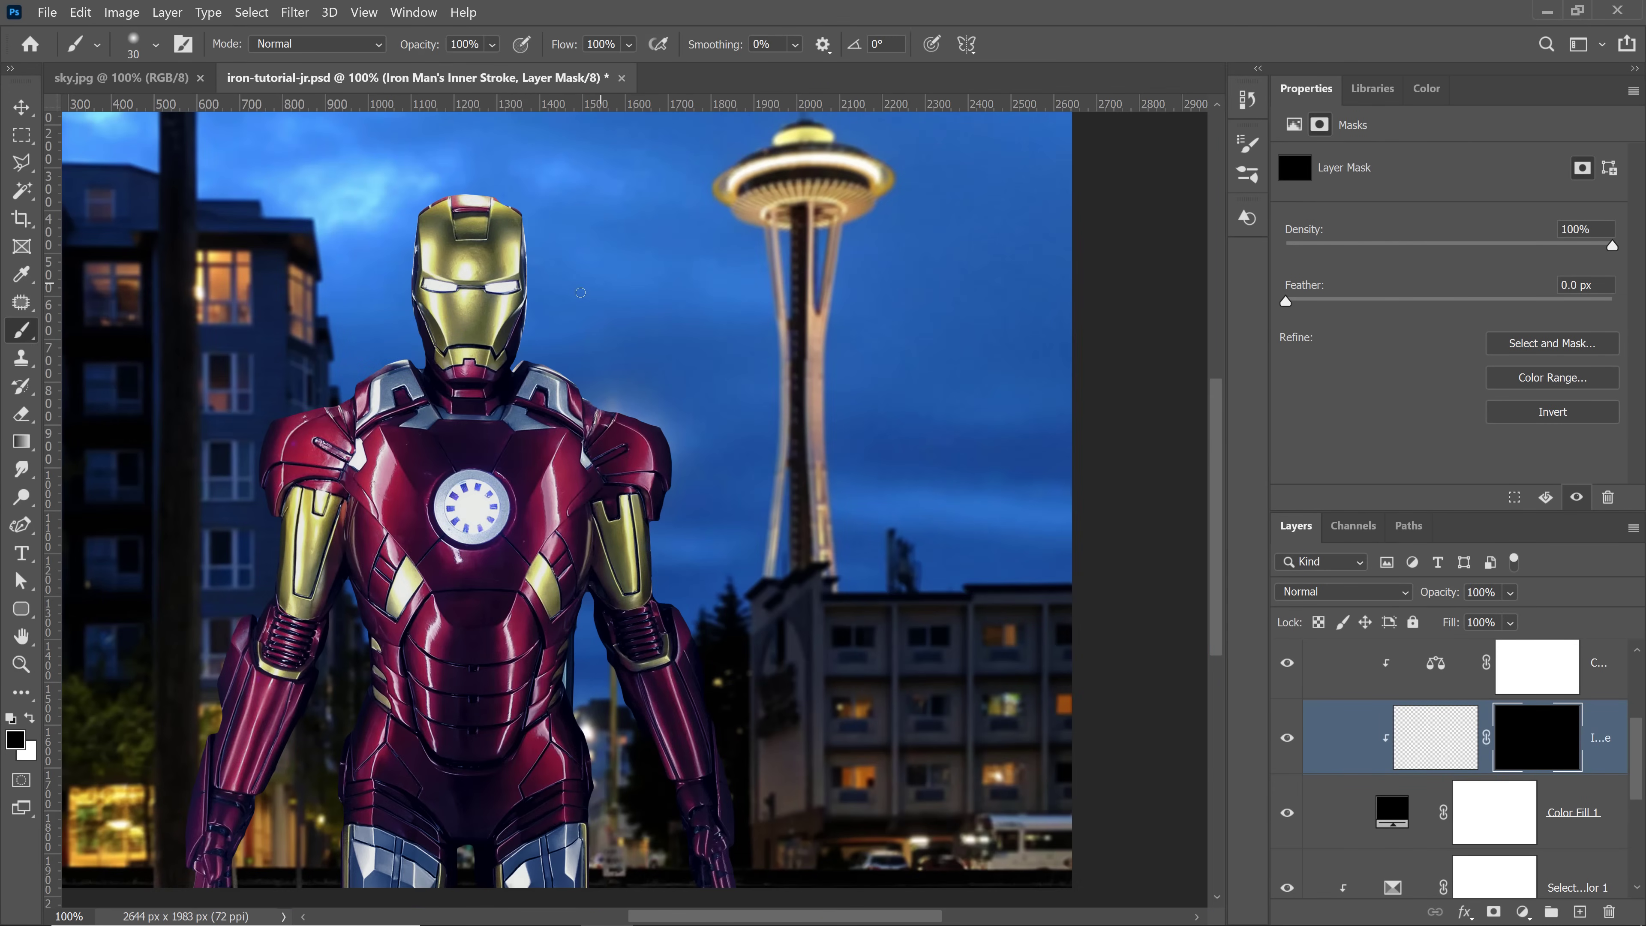
left_click(30, 718)
key("bracketright")
key("bracketright")
key("bracketright")
key("bracketright")
key("bracketright")
key("bracketright")
key("bracketright")
key("bracketright")
key("bracketright")
key("bracketright")
key("bracketright")
left_click(539, 347)
left_click_drag(563, 281, 555, 263)
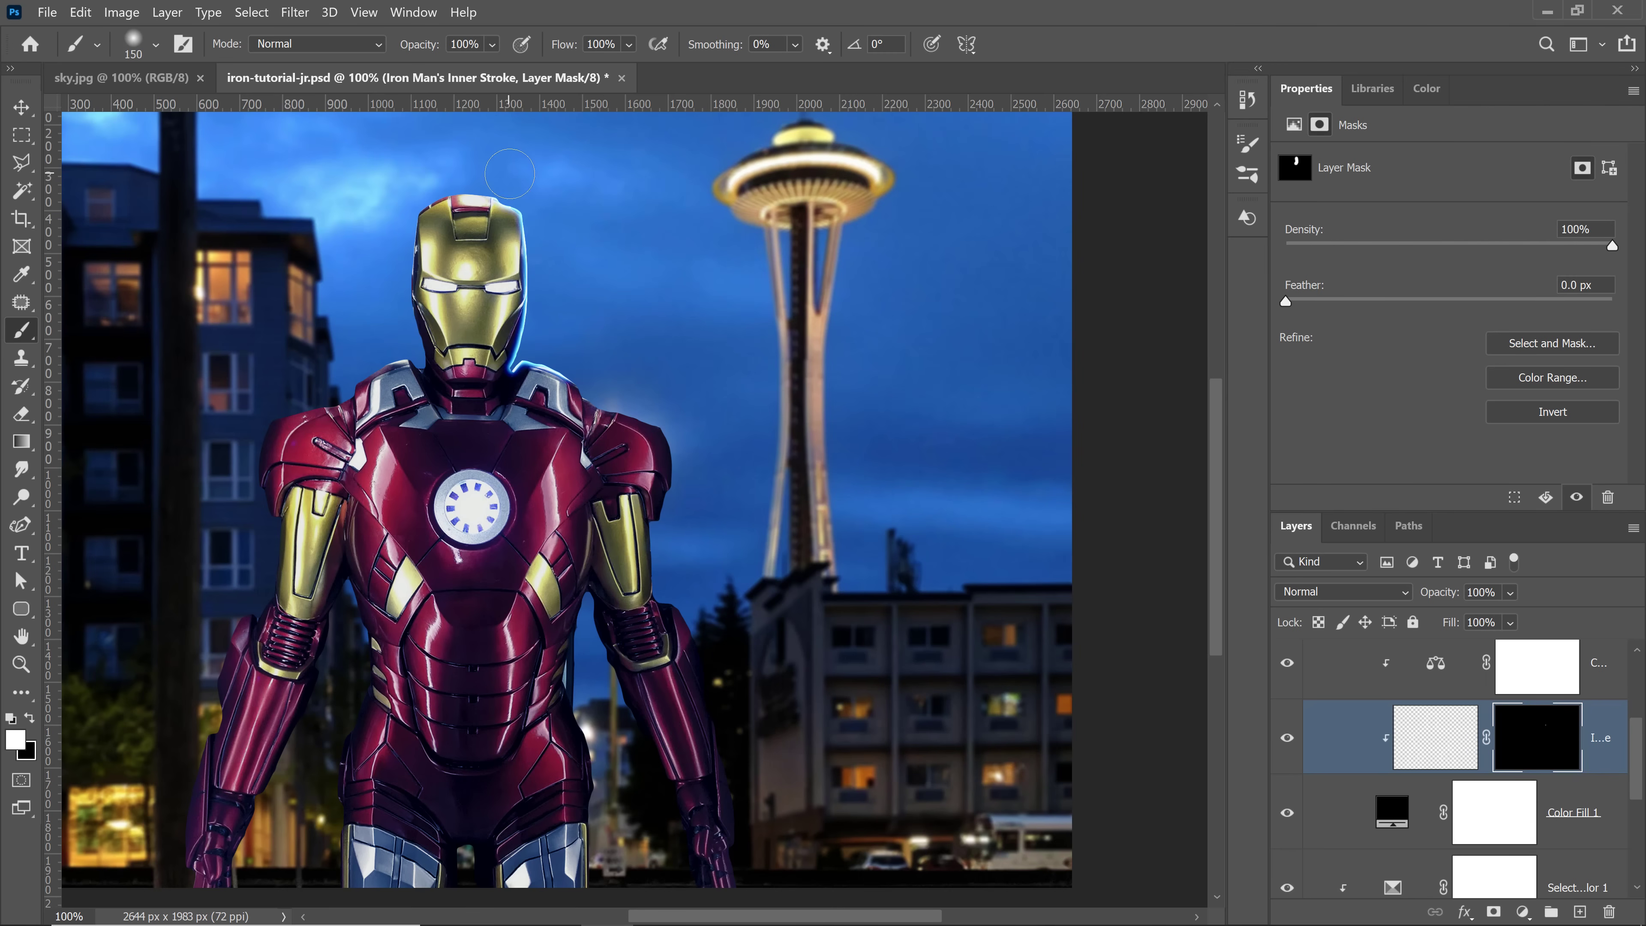
left_click_drag(510, 173, 485, 138)
Step: Paint white on the stroke's mask along the shoulder and outer arm on the tower side
left_click_drag(589, 362, 617, 377)
mouse_move(696, 544)
left_mouse_down()
mouse_move(741, 627)
mouse_move(777, 795)
left_mouse_up()
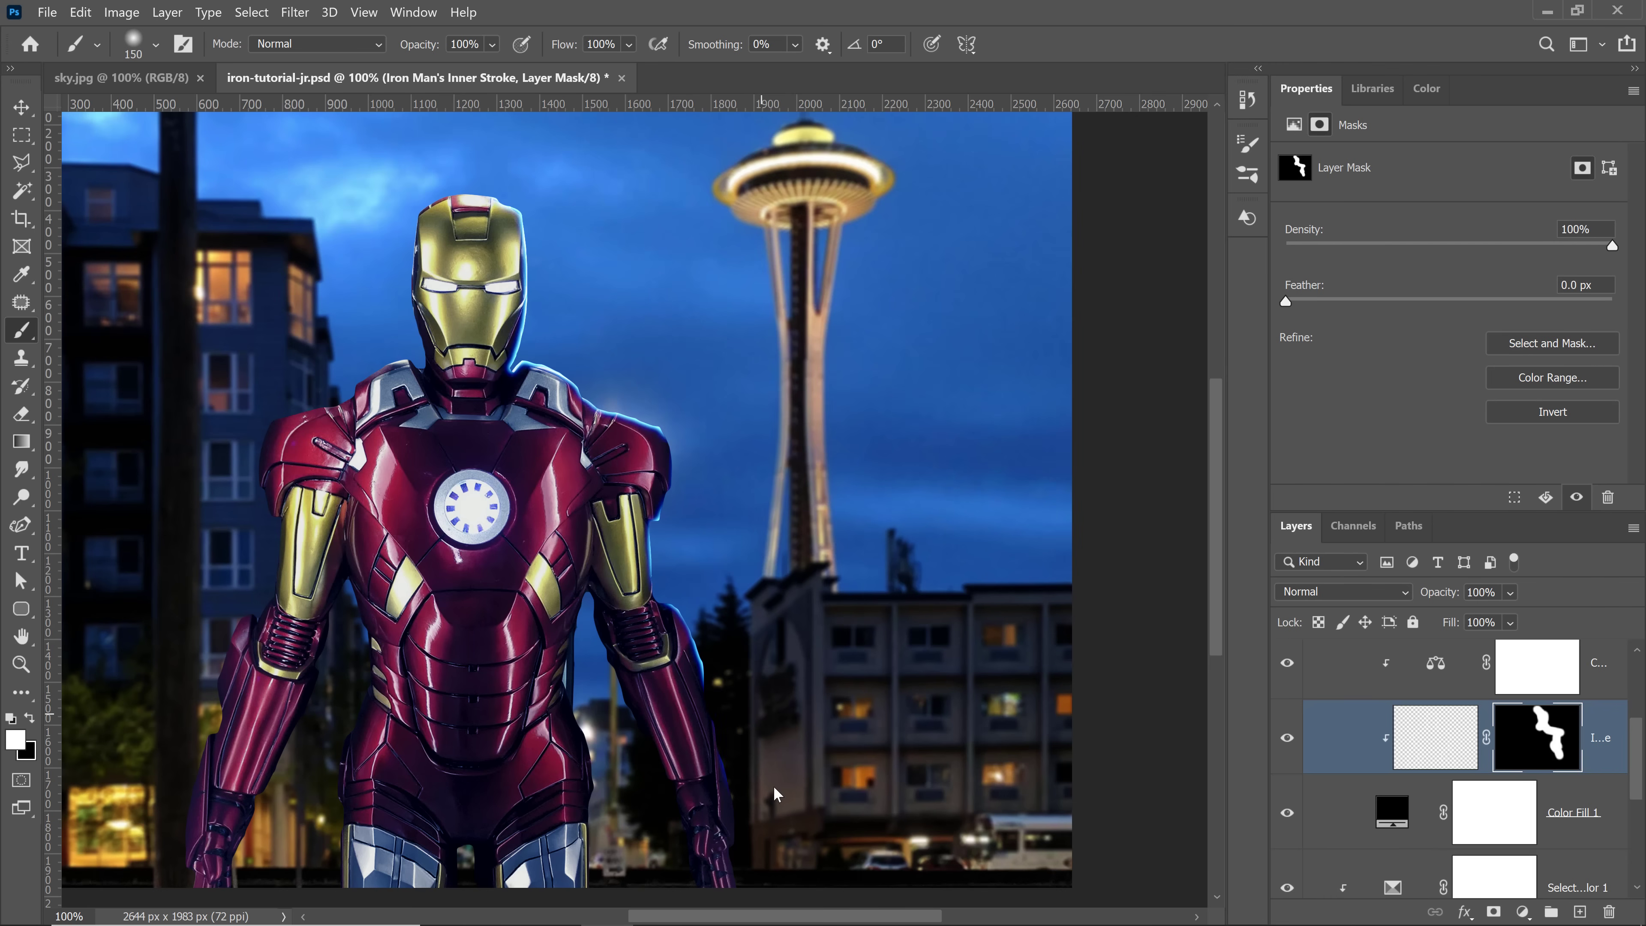
mouse_move(742, 685)
left_mouse_down()
mouse_move(794, 778)
mouse_move(770, 866)
left_mouse_up()
left_click_drag(770, 866, 723, 878)
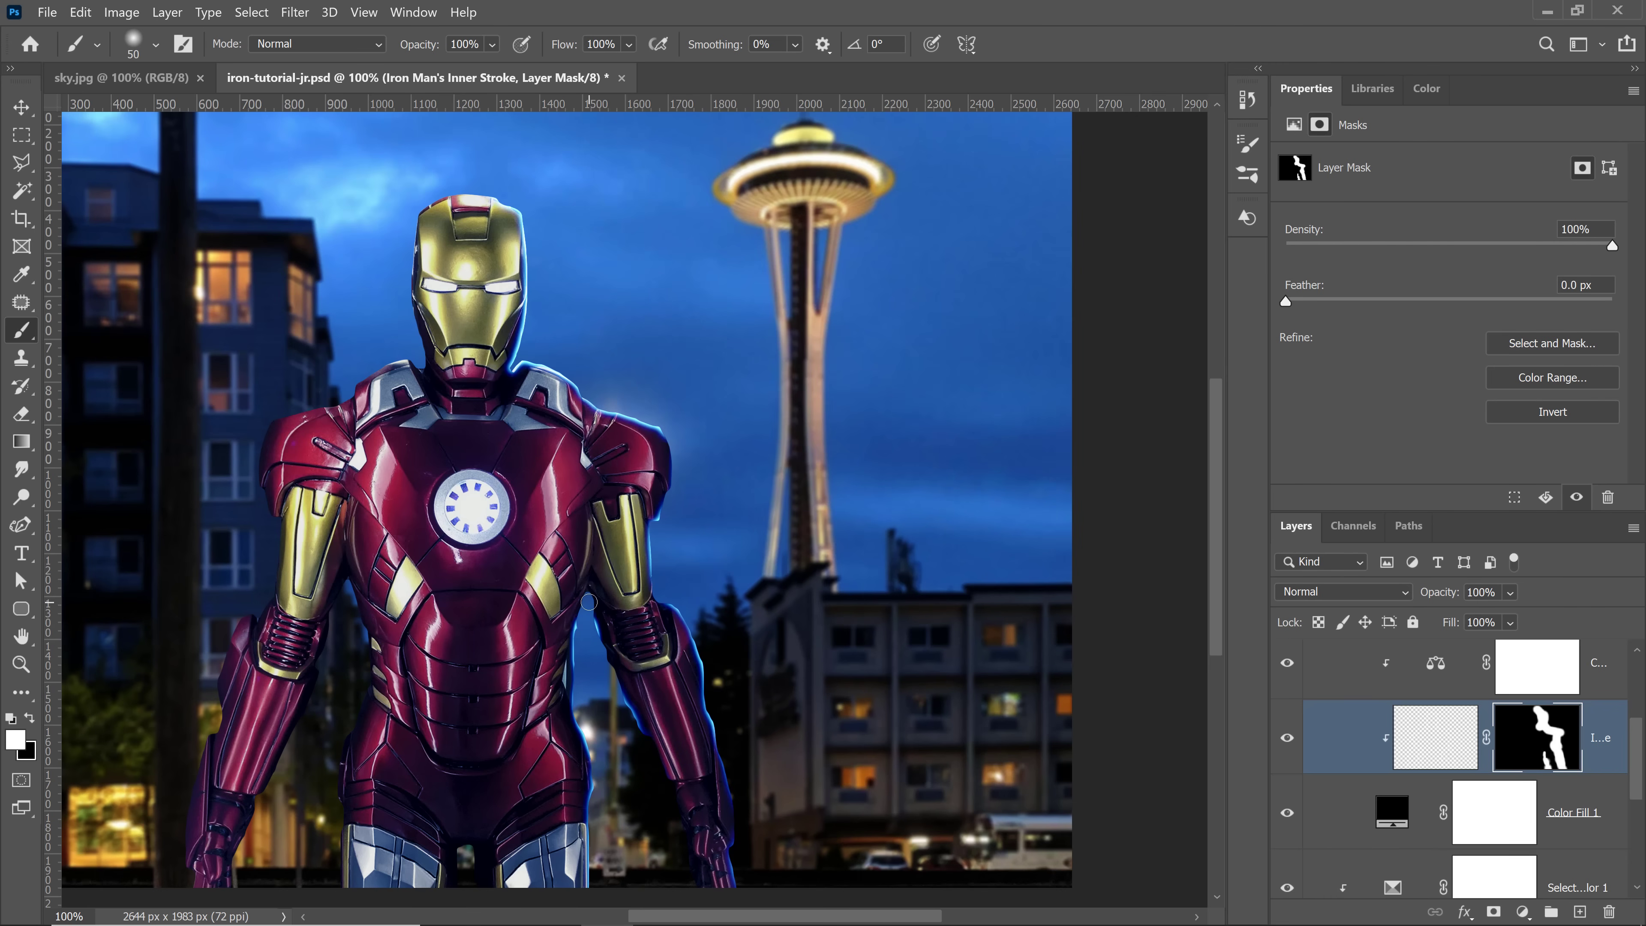
Step: With a smaller brush, starting at 50 px, paint white on the stroke's mask in the gaps between both arms and the torso
mouse_move(589, 602)
left_mouse_down()
mouse_move(586, 652)
mouse_move(586, 626)
mouse_move(616, 725)
left_mouse_up()
key("bracketright")
key("bracketright")
mouse_move(327, 609)
left_mouse_down()
mouse_move(342, 600)
mouse_move(354, 687)
mouse_move(342, 875)
left_mouse_up()
Step: Paint white on the stroke's mask with a 175 px brush along the outer arm and shoulder on the building side
key("bracketright")
key("bracketright")
key("bracketright")
mouse_move(225, 659)
left_mouse_down()
mouse_move(245, 555)
mouse_move(238, 571)
mouse_move(227, 539)
left_mouse_up()
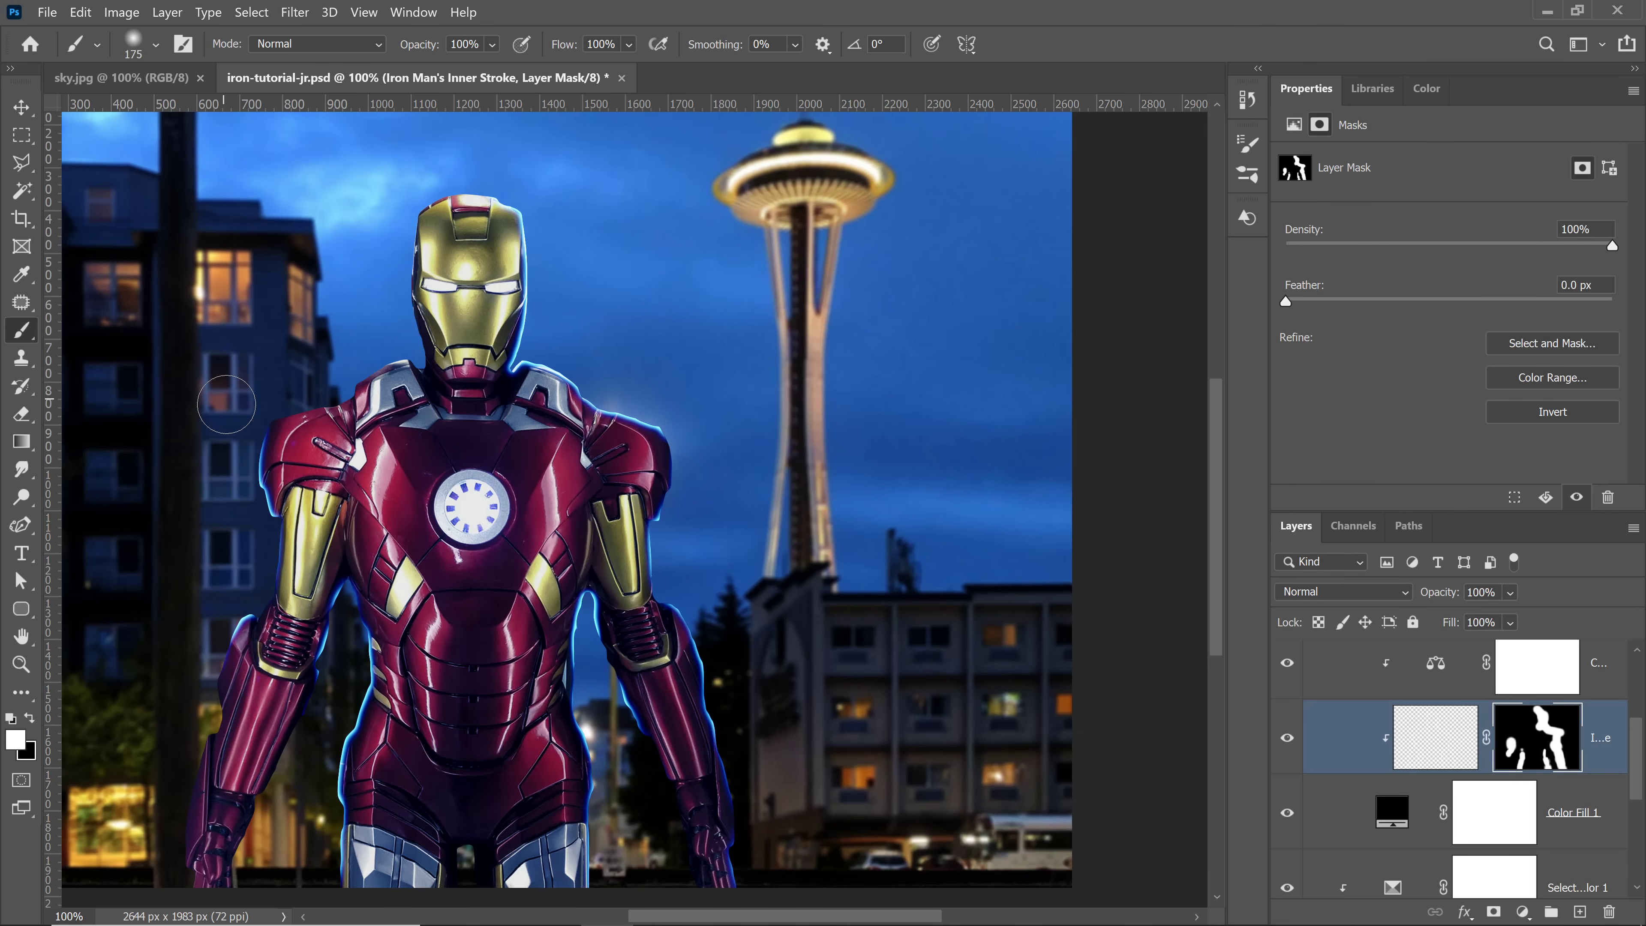
left_click_drag(227, 404, 328, 351)
Step: Collapse the Rim Light group and hide Layer 1, the dodge-and-burn layer
scroll(1378, 775, "up", 3)
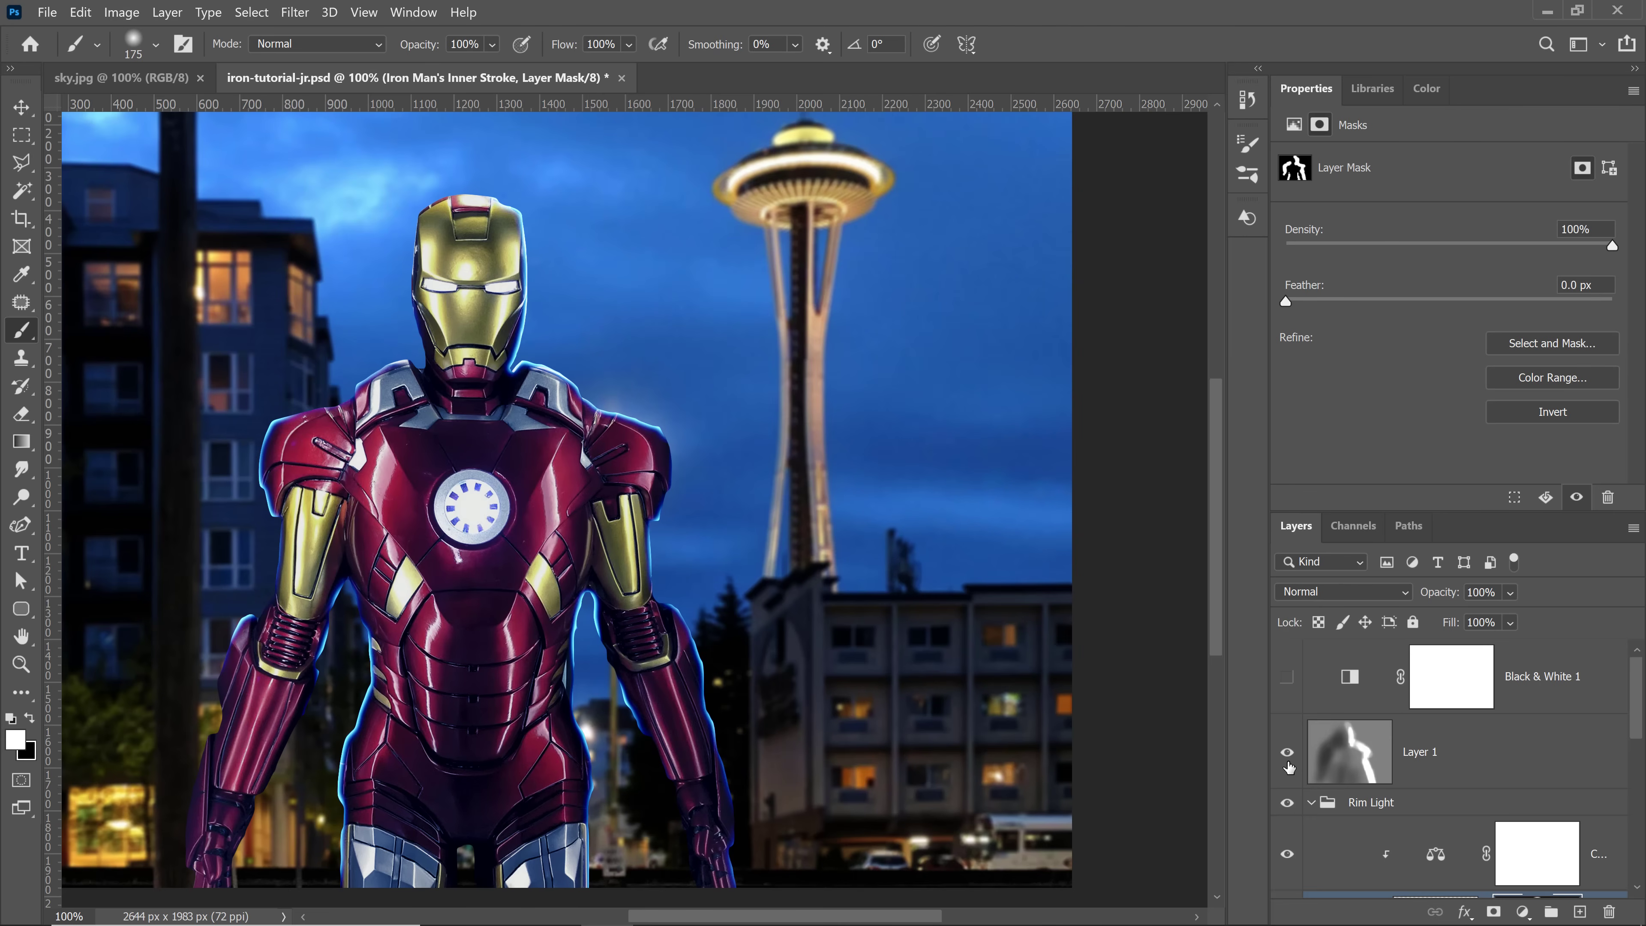
left_click(1288, 762)
left_click(1311, 804)
left_click(1355, 789)
left_click(1286, 760)
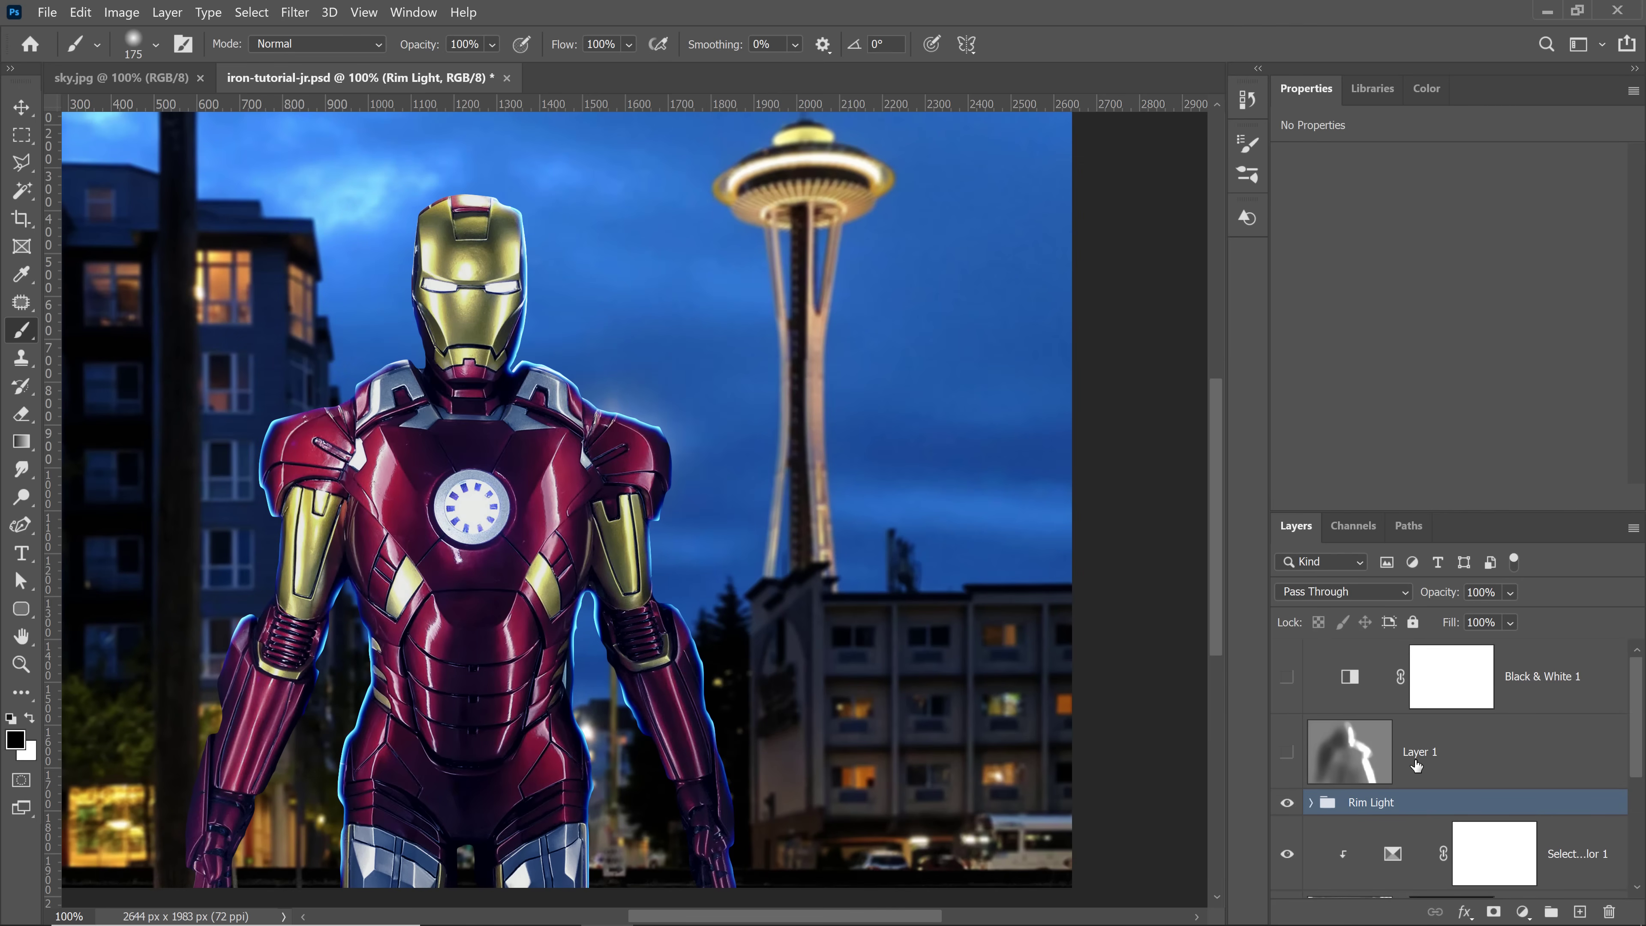
Step: Rename Layer 1 as "Dodge / Burn"
double_click(1420, 752)
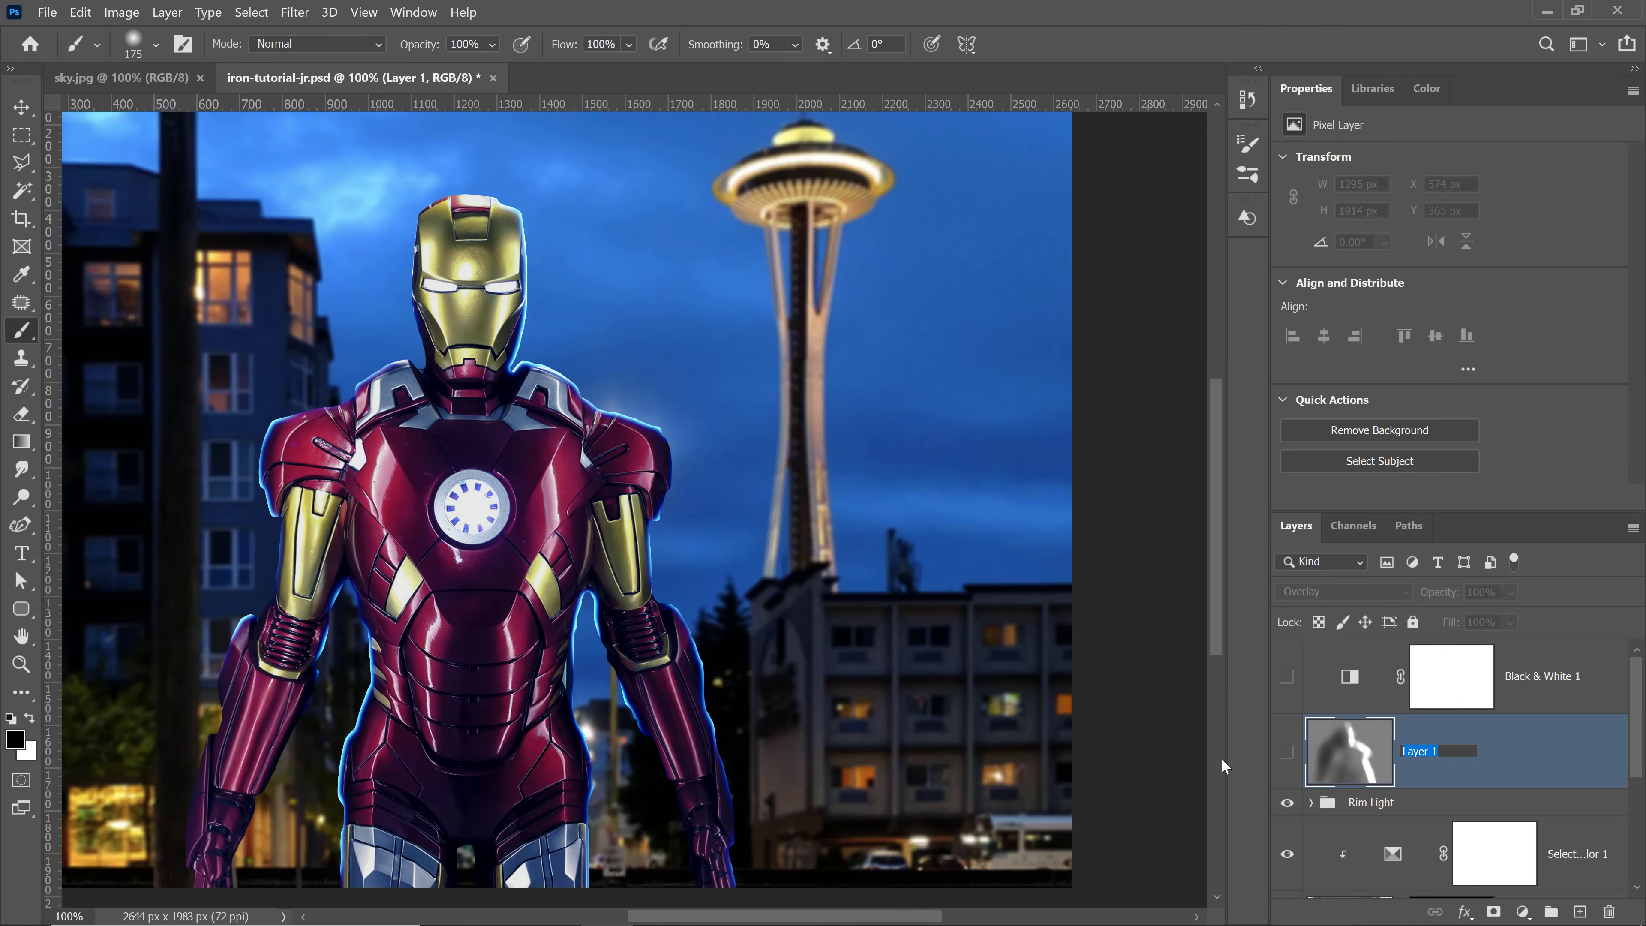
type("Dodge / Burn")
key("Return")
Step: Place the Dodge / Burn layer directly beneath the Rim Light group, clipped to Iron Man and visible
mouse_move(1359, 749)
left_mouse_down()
mouse_move(1359, 870)
mouse_move(1367, 759)
left_mouse_up()
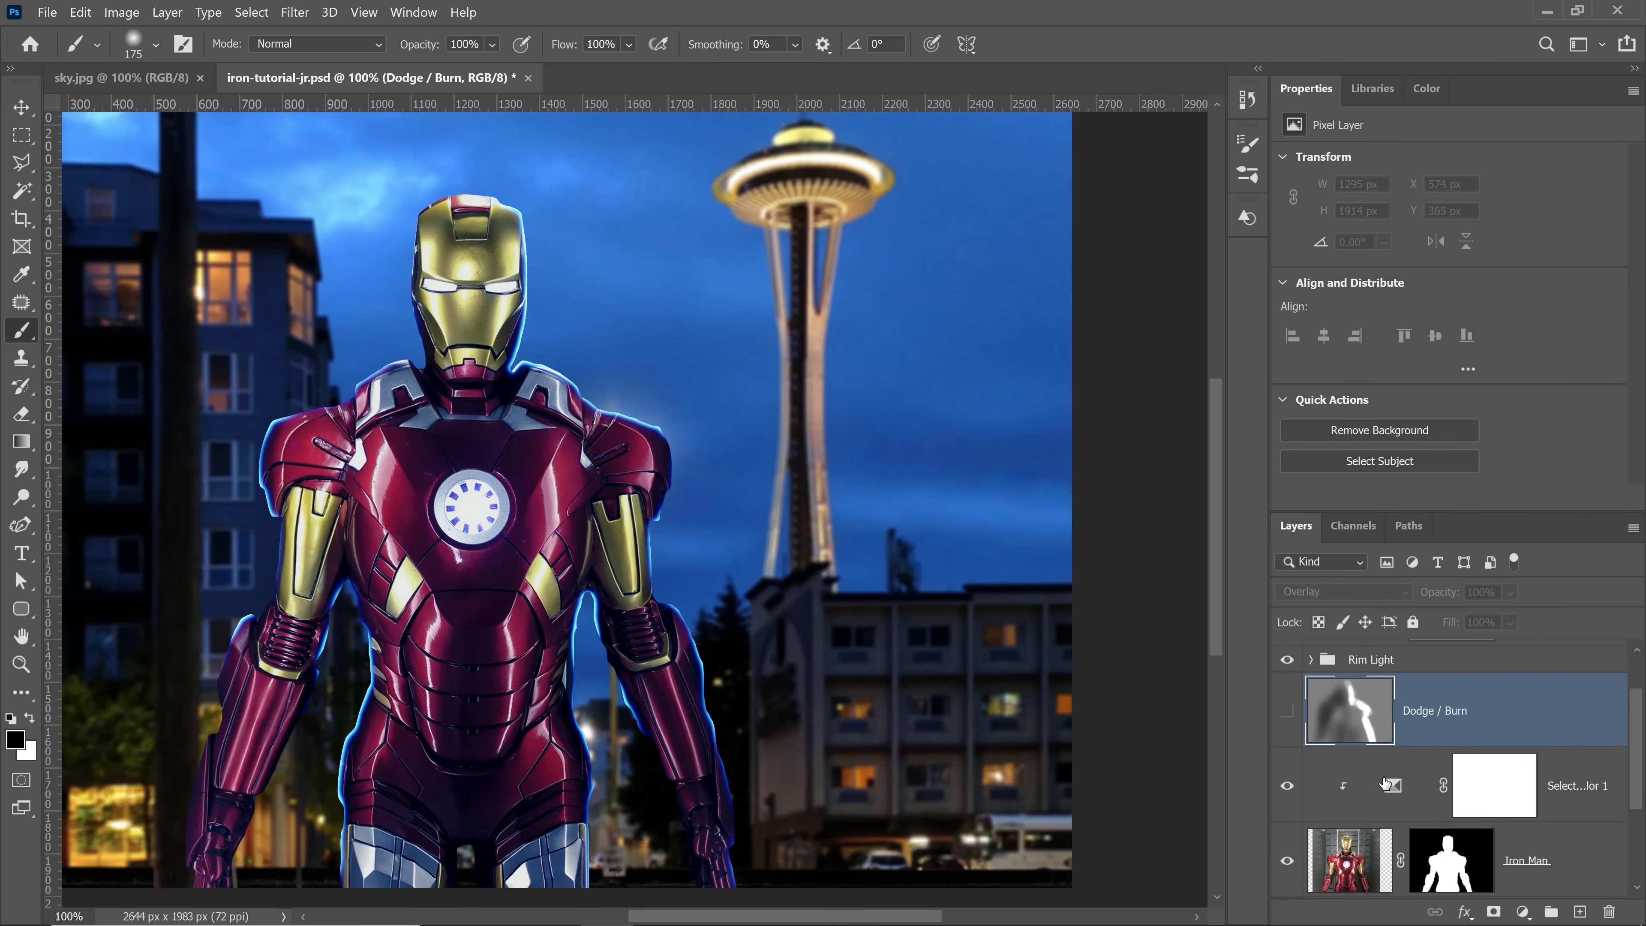
key("ctrl+alt+g")
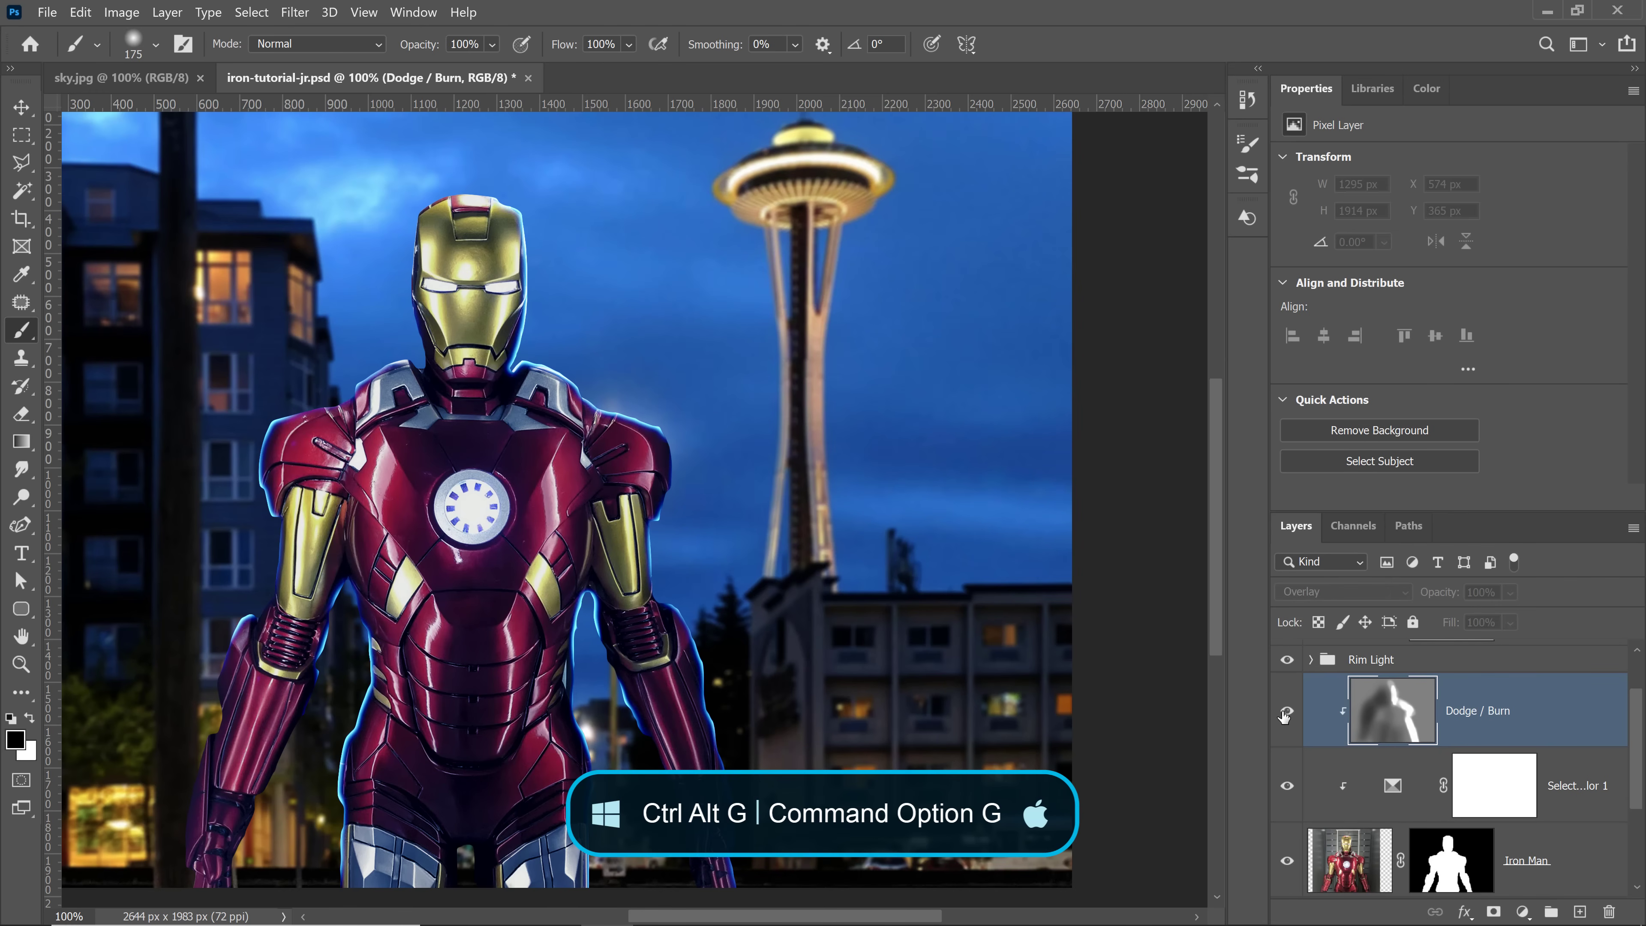
left_click(1286, 664)
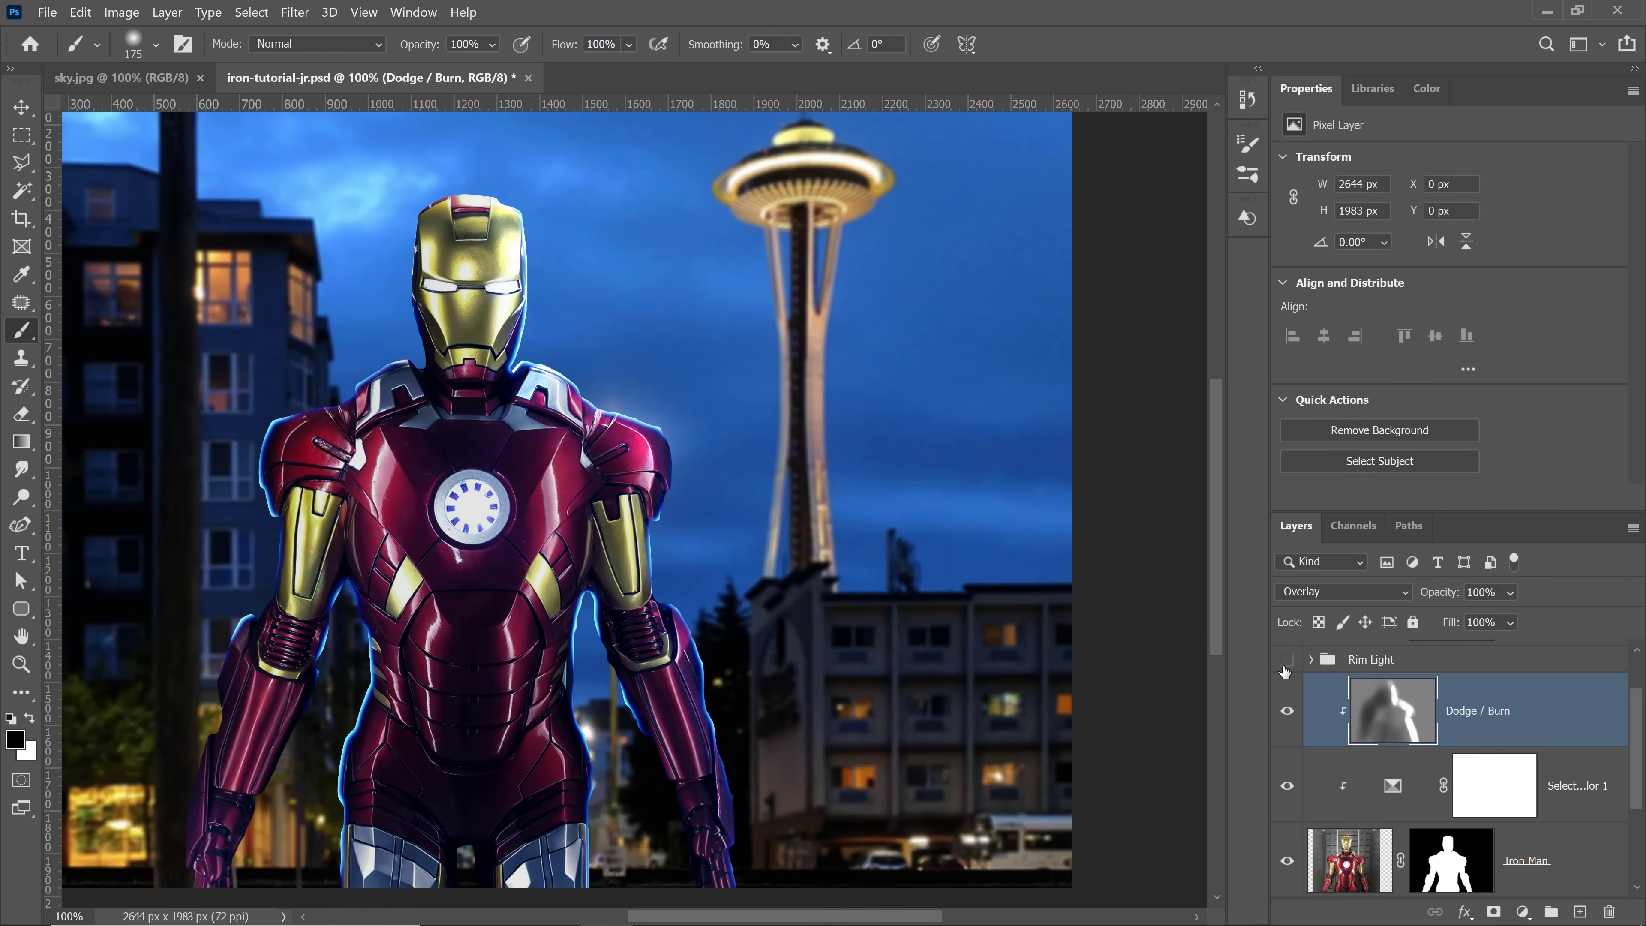
Step: Toggle the Rim Light group's visibility to compare the composite with and without it, leaving the group shown
left_click(1287, 663)
left_click(1288, 659)
left_click(21, 639)
double_click(21, 639)
key("z")
right_click(574, 593)
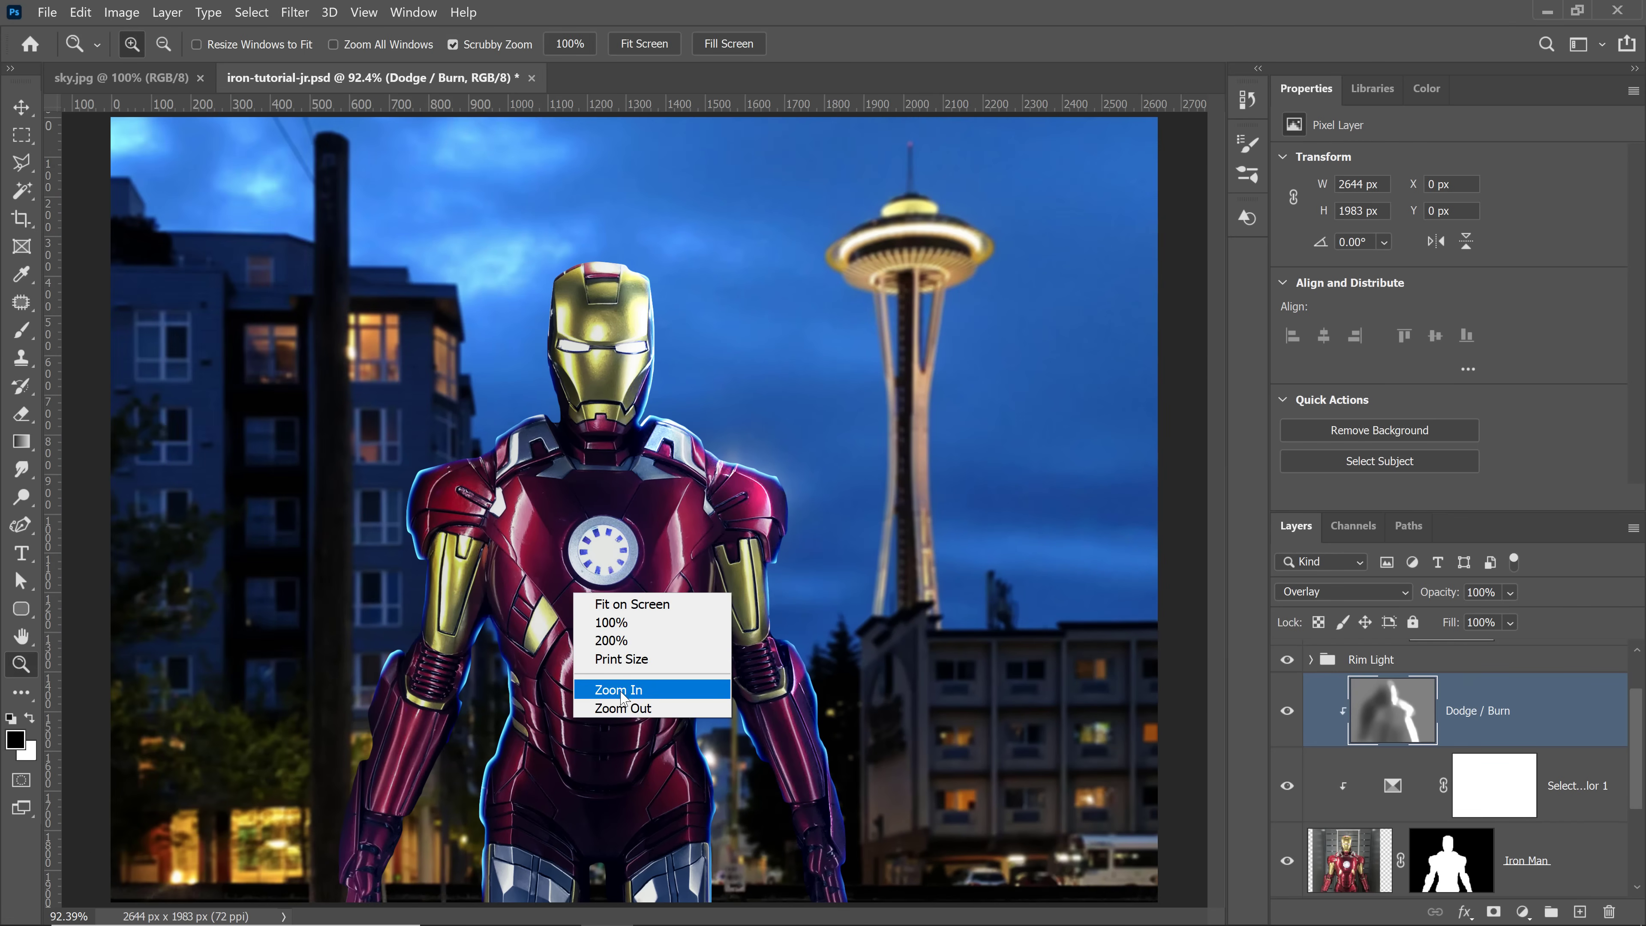
left_click(623, 711)
scroll(1399, 725, "up", 2)
Step: Stamp all visible layers into a new layer above the Rim Light group and convert it to a smart object
left_click(1374, 727)
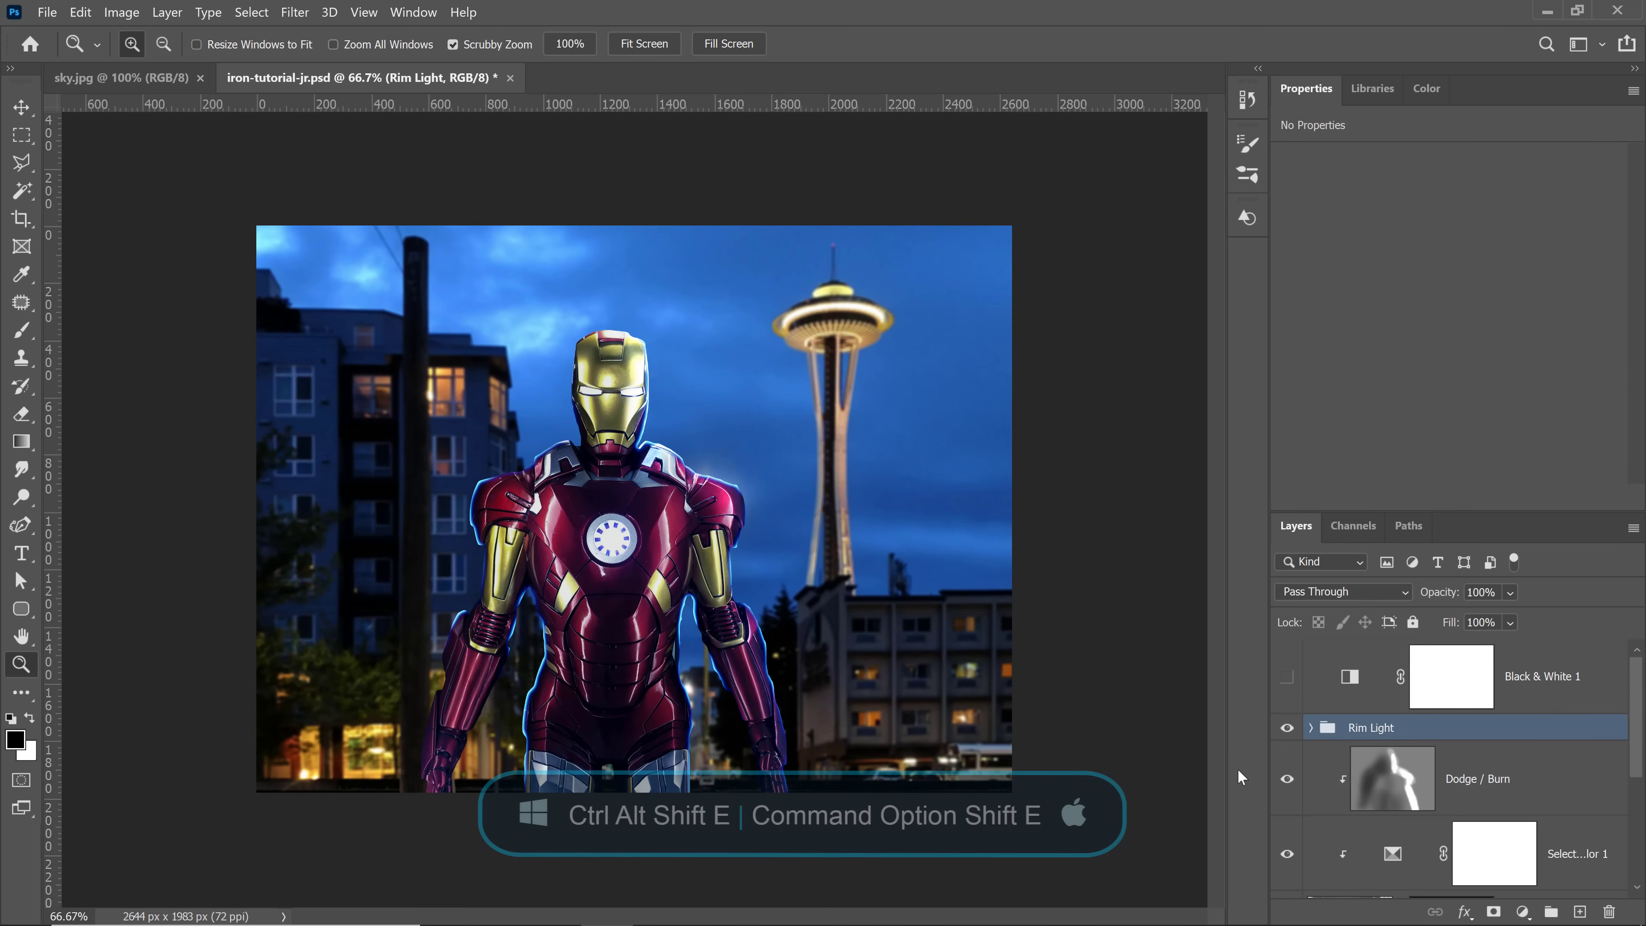
key("ctrl+alt+shift+e")
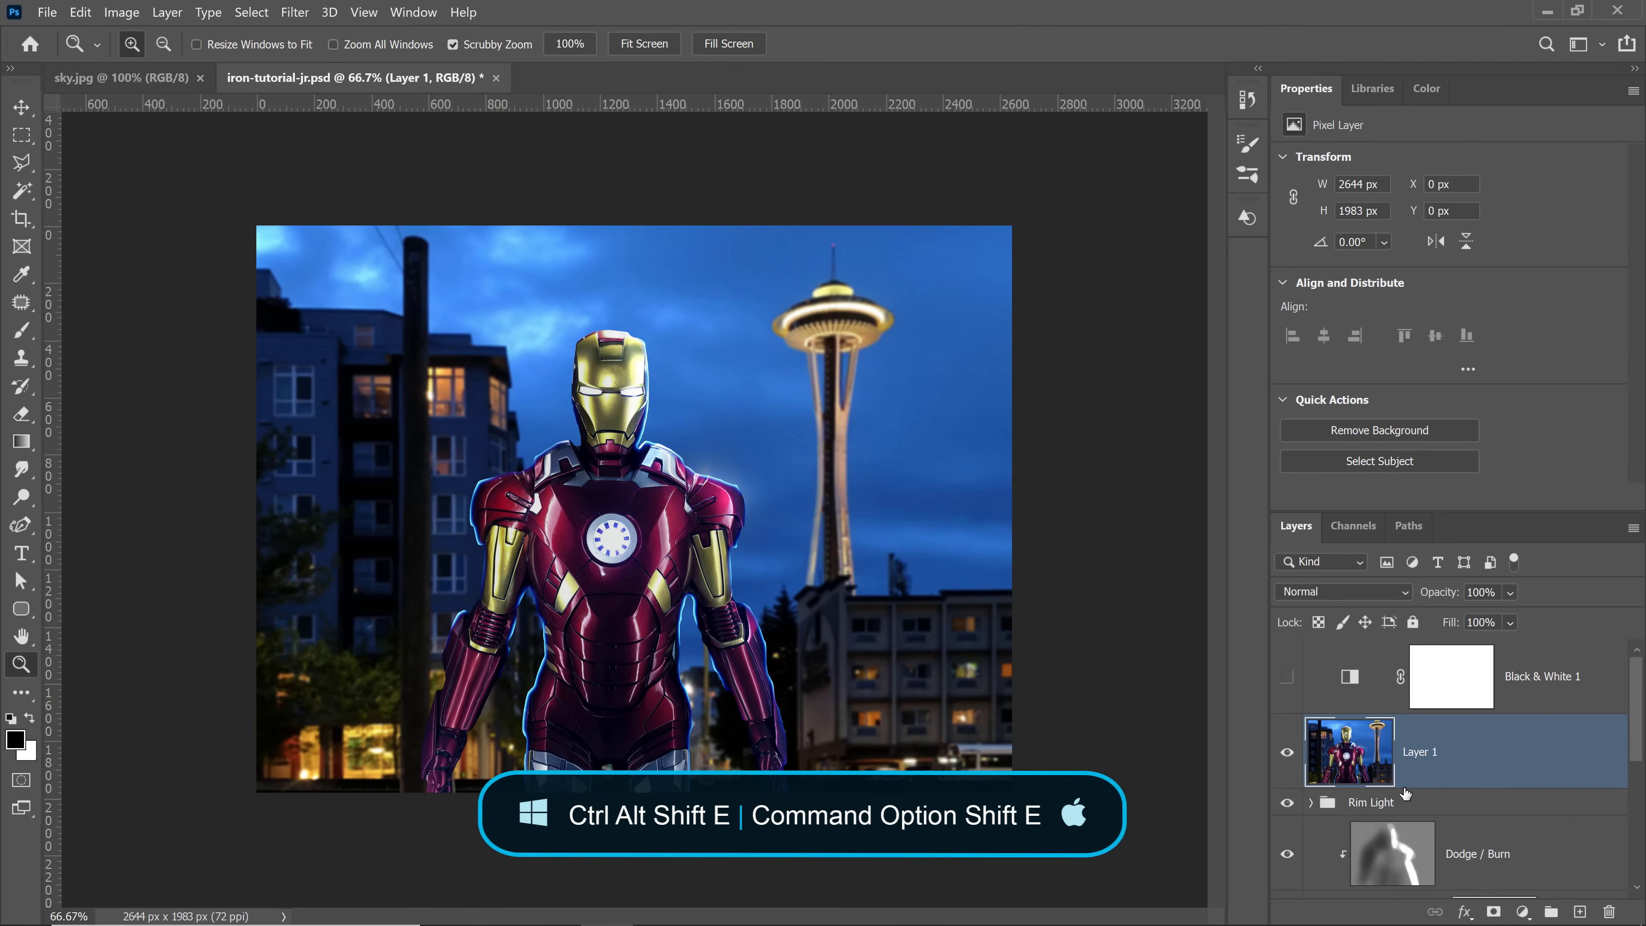
left_click(1286, 754)
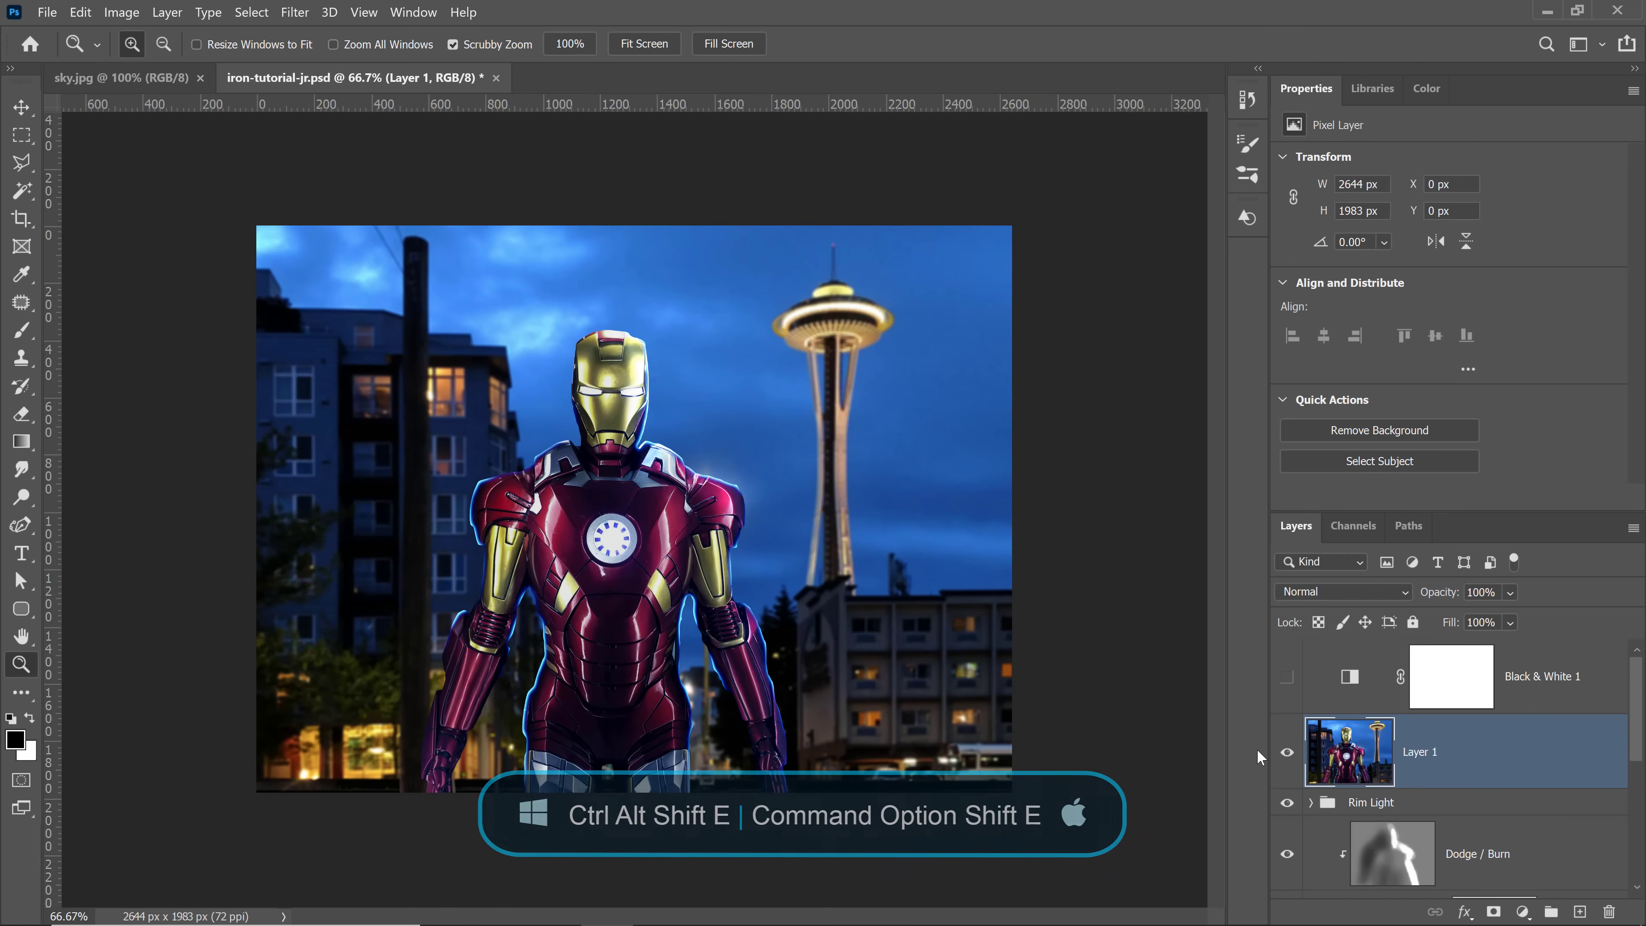
right_click(1502, 767)
left_click(1252, 313)
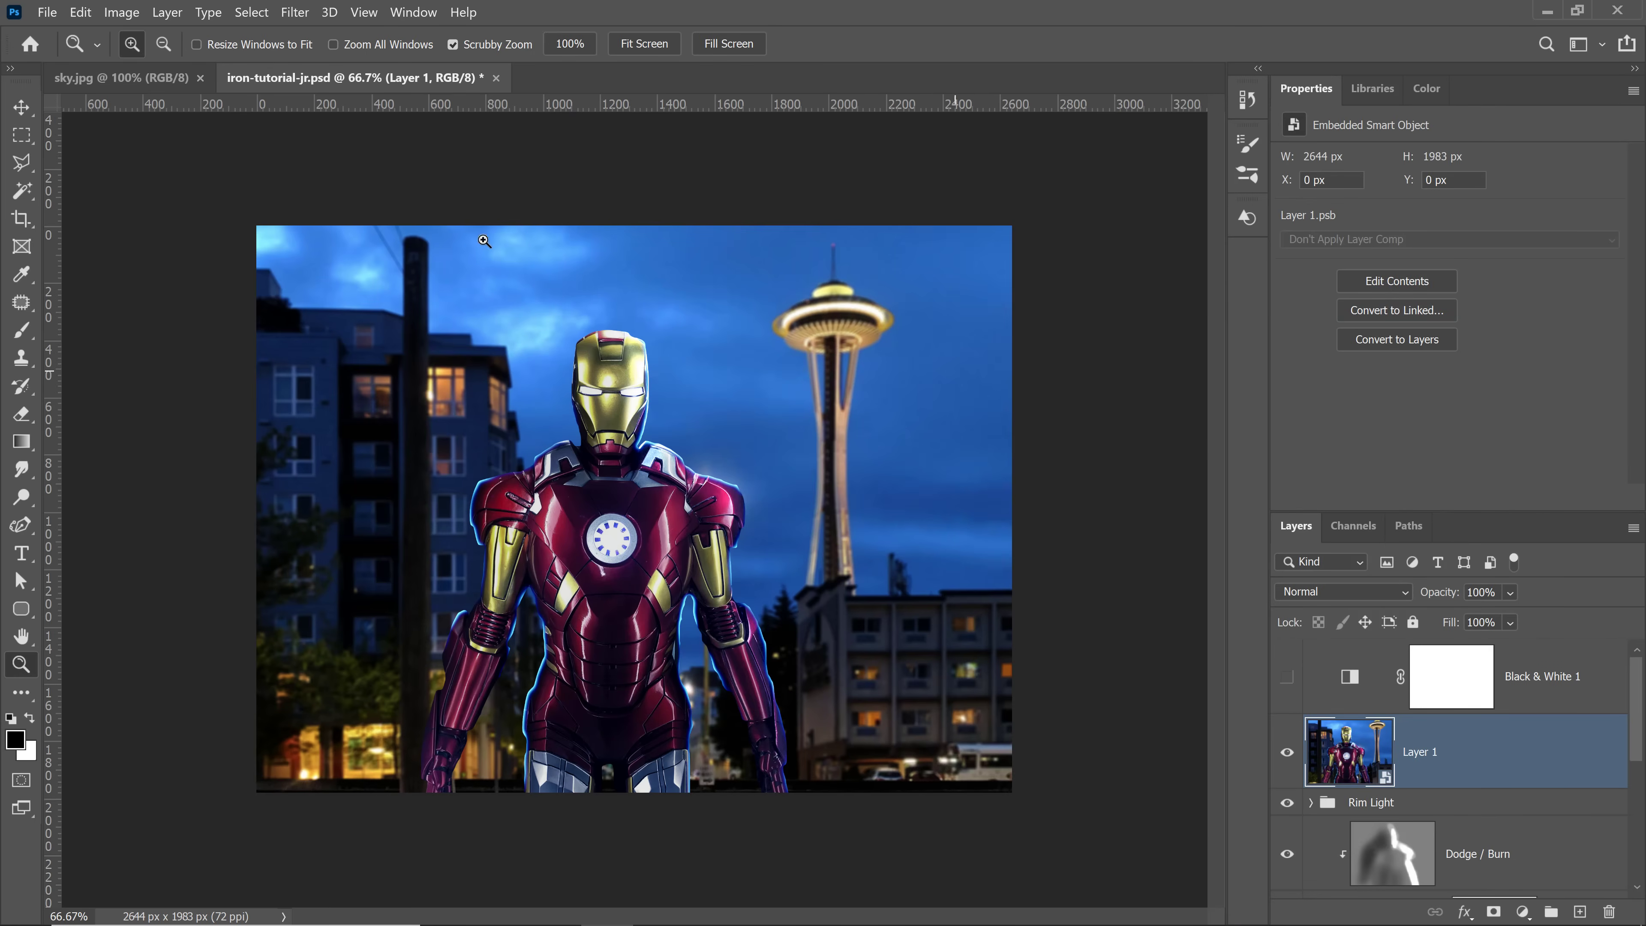
Step: Start the Camera Raw Filter on the merged Layer 1 and set the Effects vignetting to -61
left_click(295, 12)
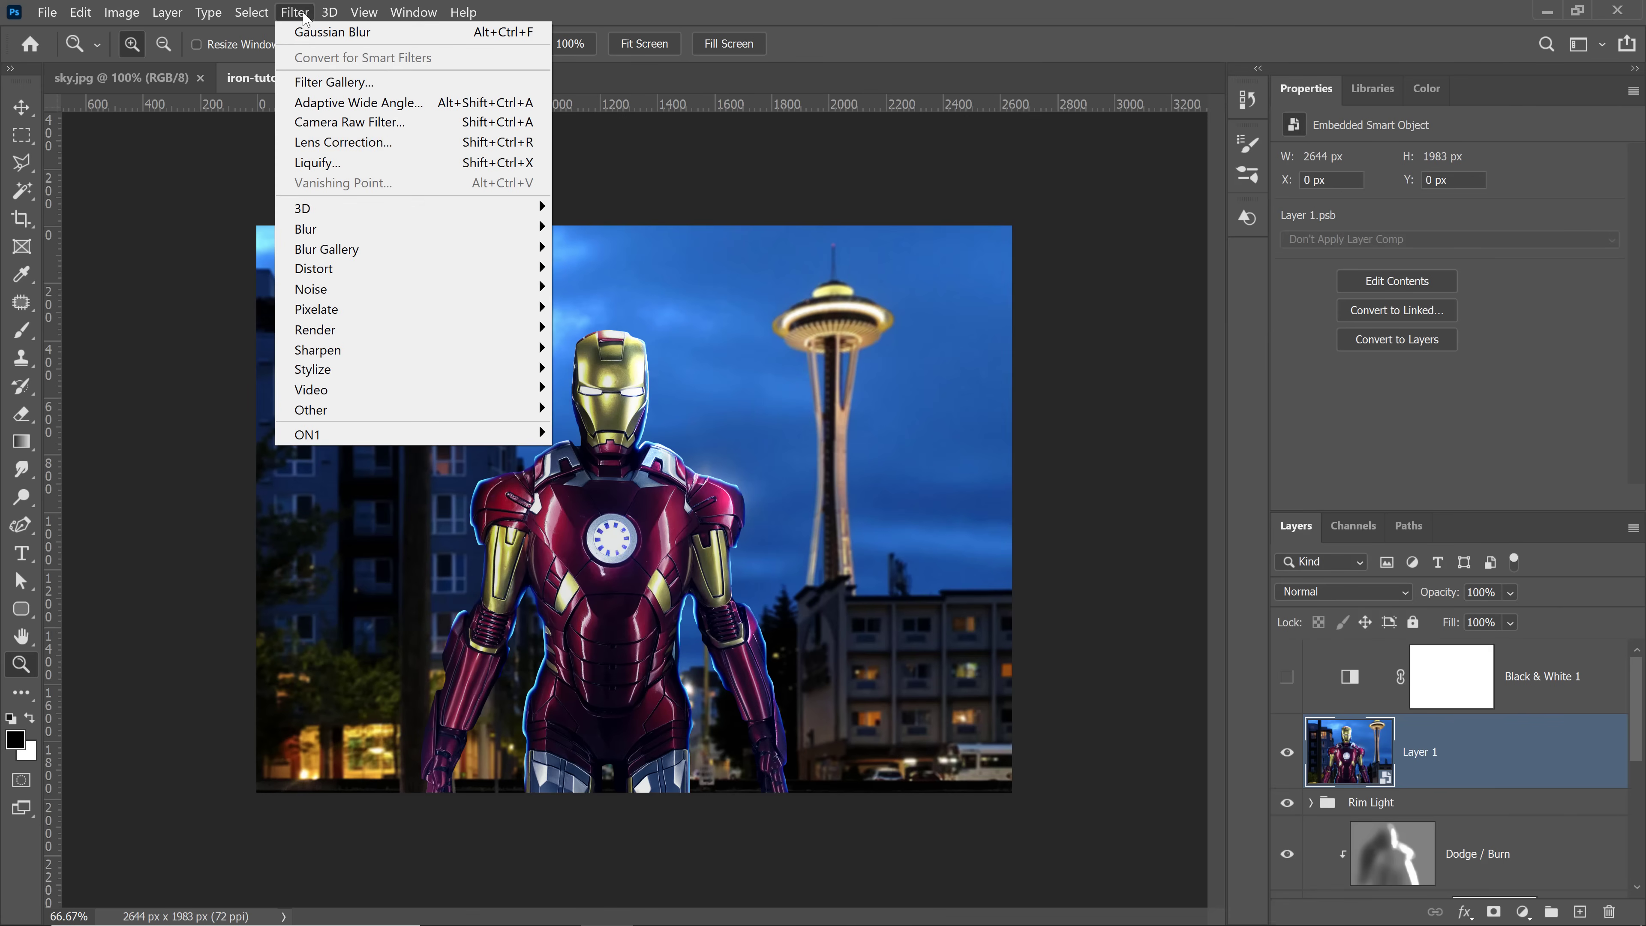
left_click(340, 125)
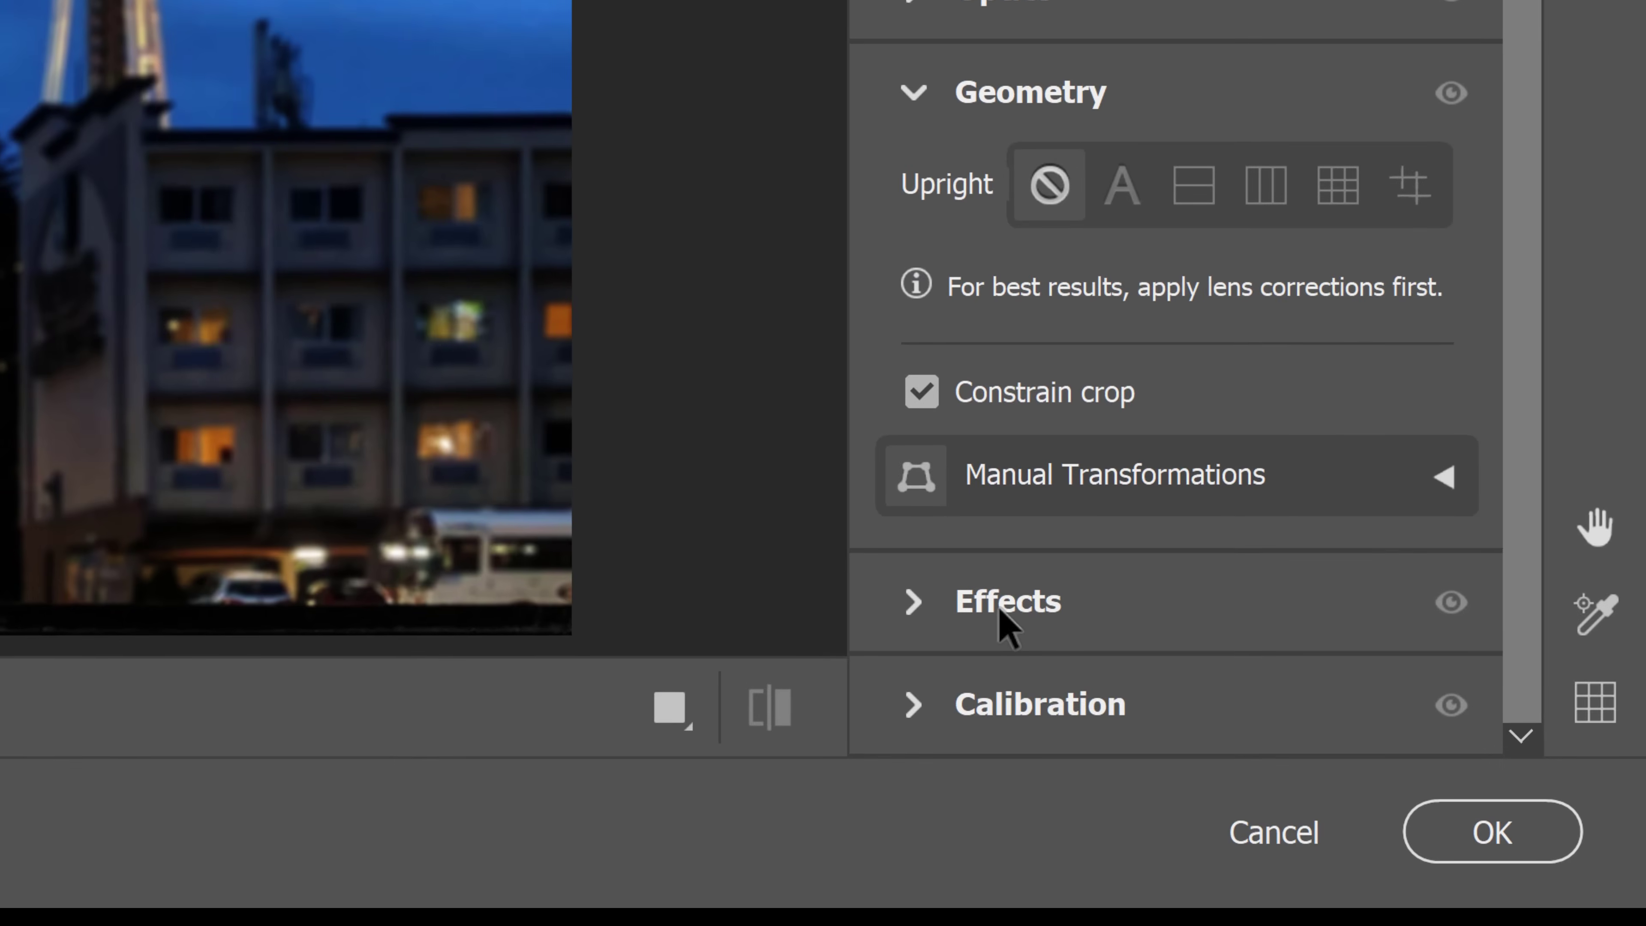
left_click(1324, 785)
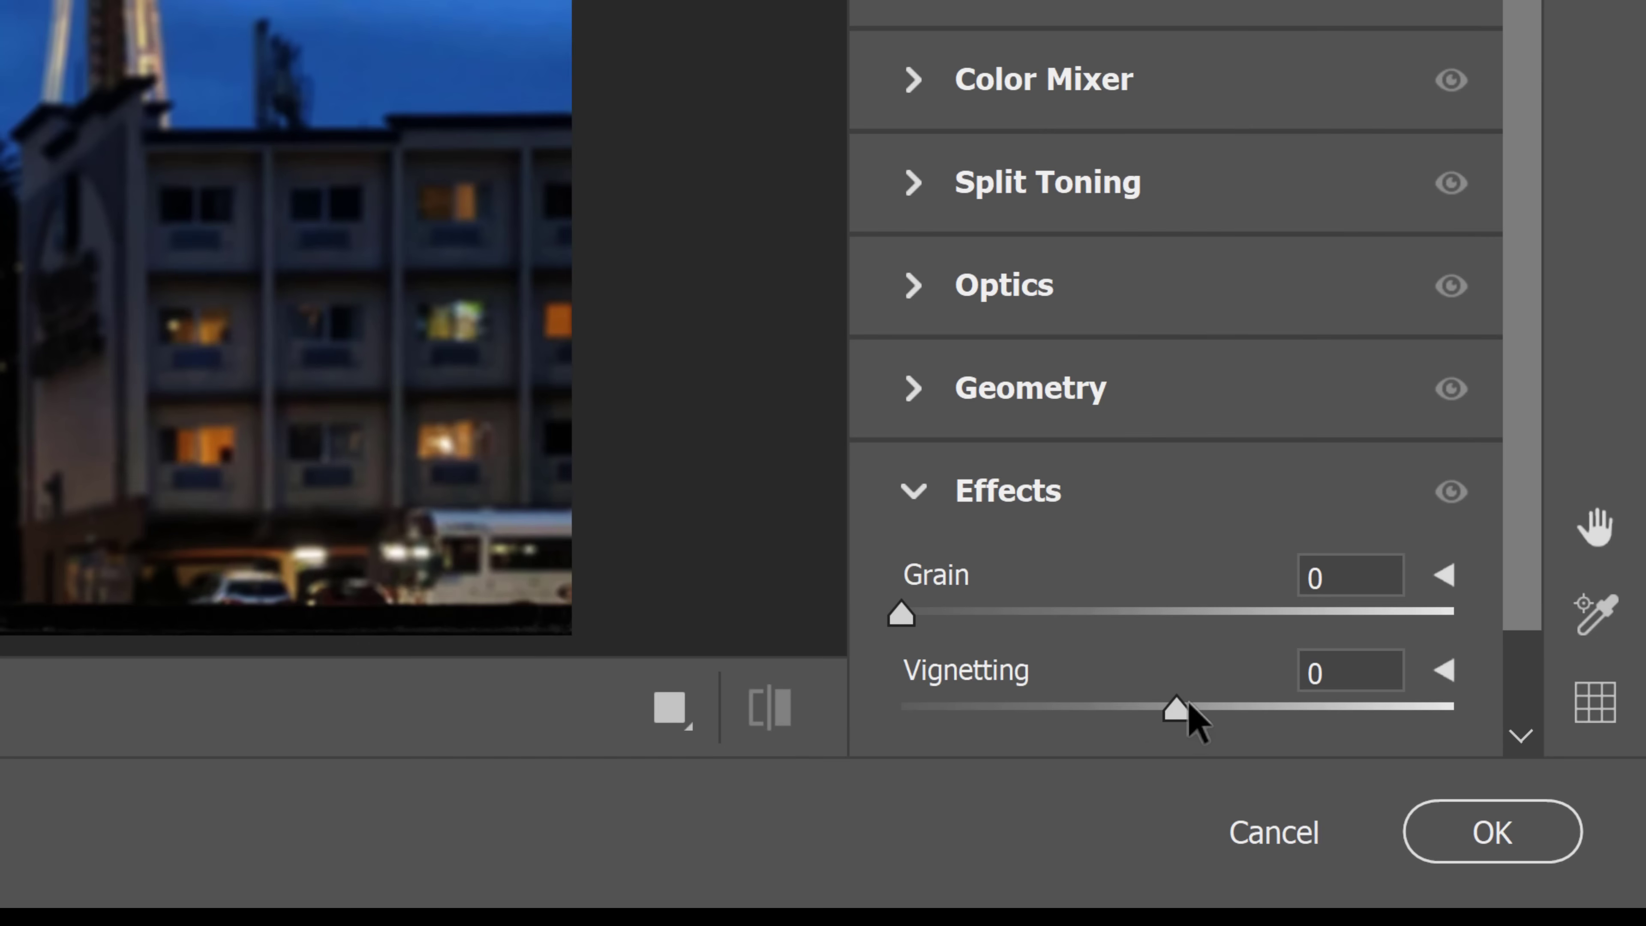
left_click_drag(1177, 713, 1030, 716)
mouse_move(1128, 746)
left_mouse_down()
mouse_move(1162, 752)
mouse_move(1103, 746)
left_mouse_up()
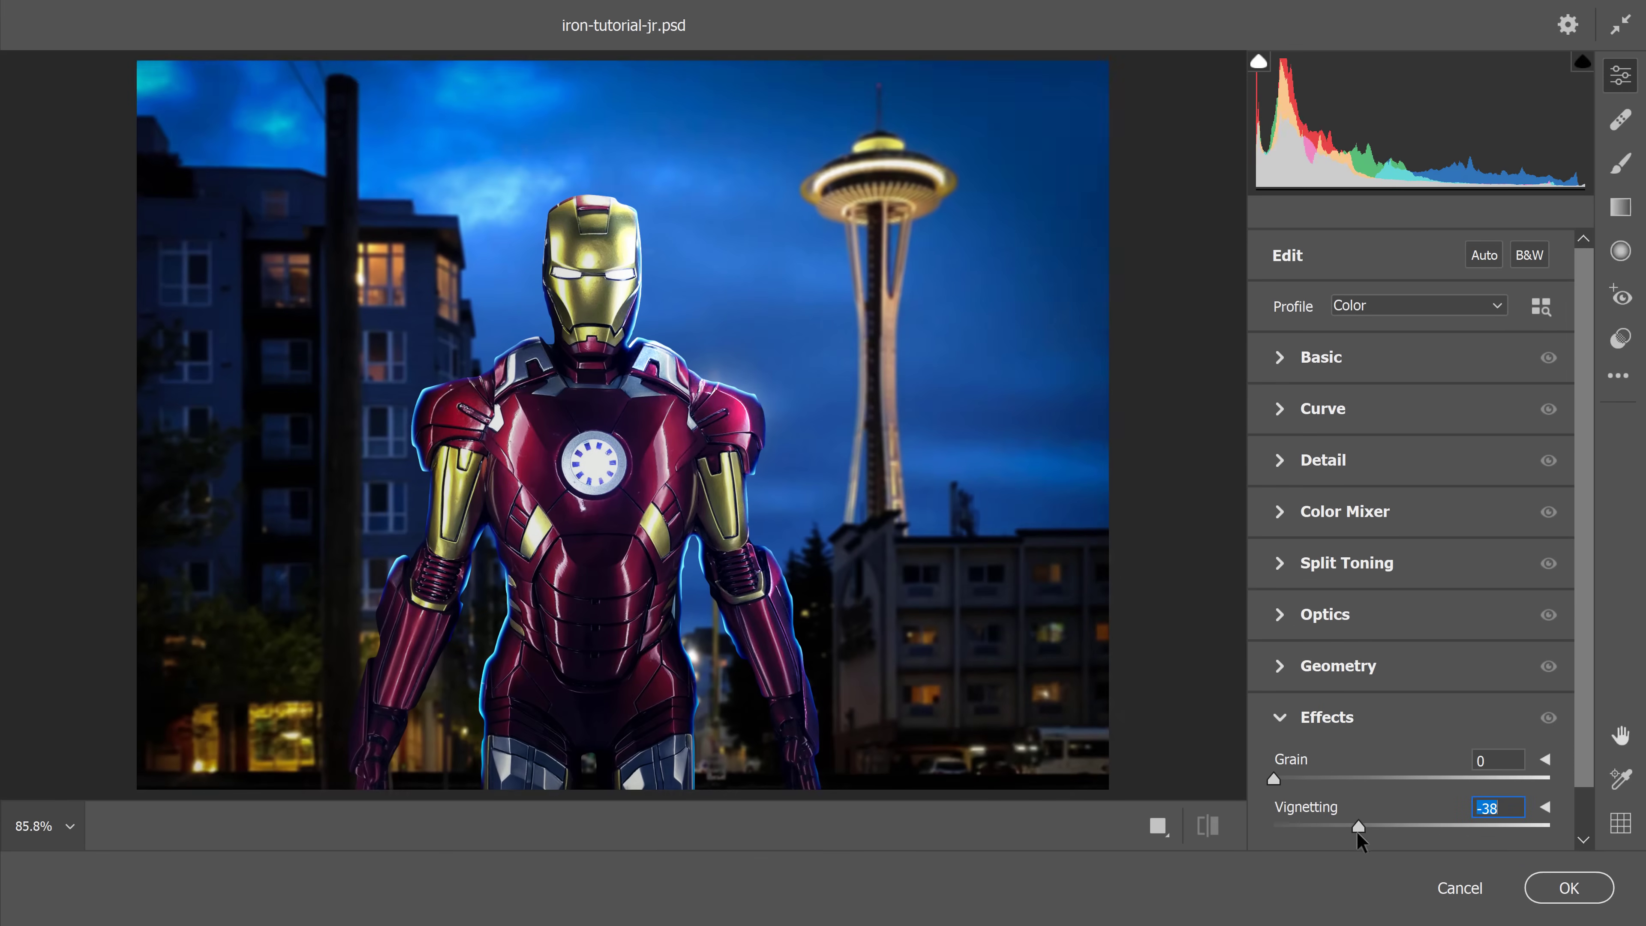
left_click_drag(1322, 830, 1328, 828)
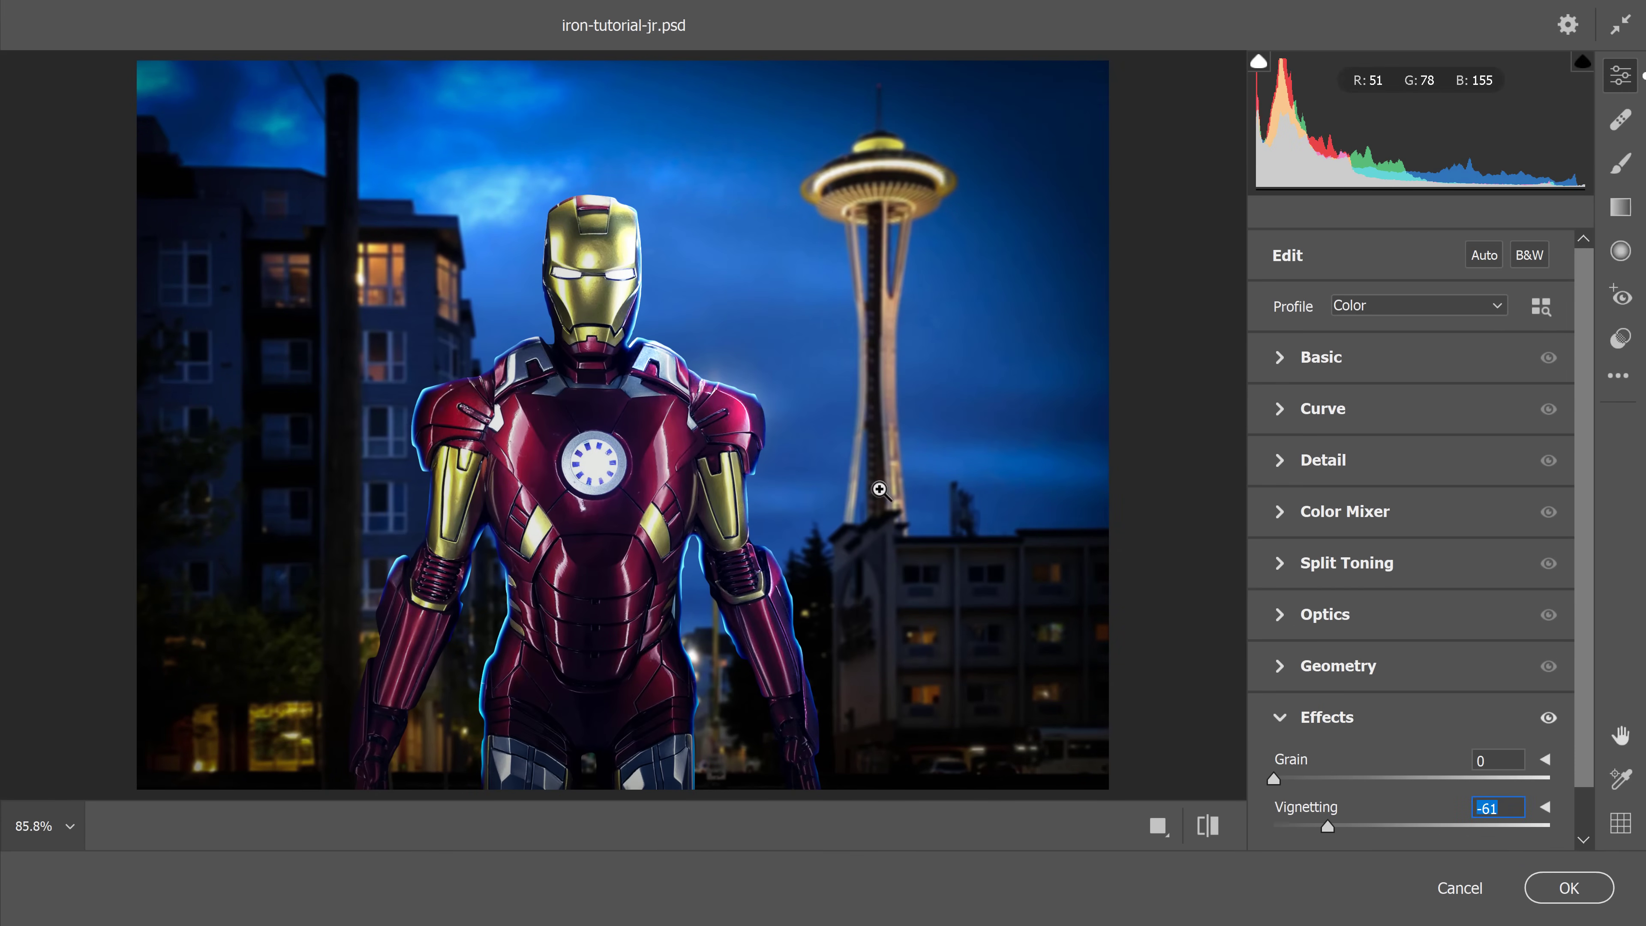
Step: In the Basic adjustments, set Contrast to +14, Highlights +7, Shadows +5, Texture +26, Clarity +13 and Vibrance +14
left_click(1277, 360)
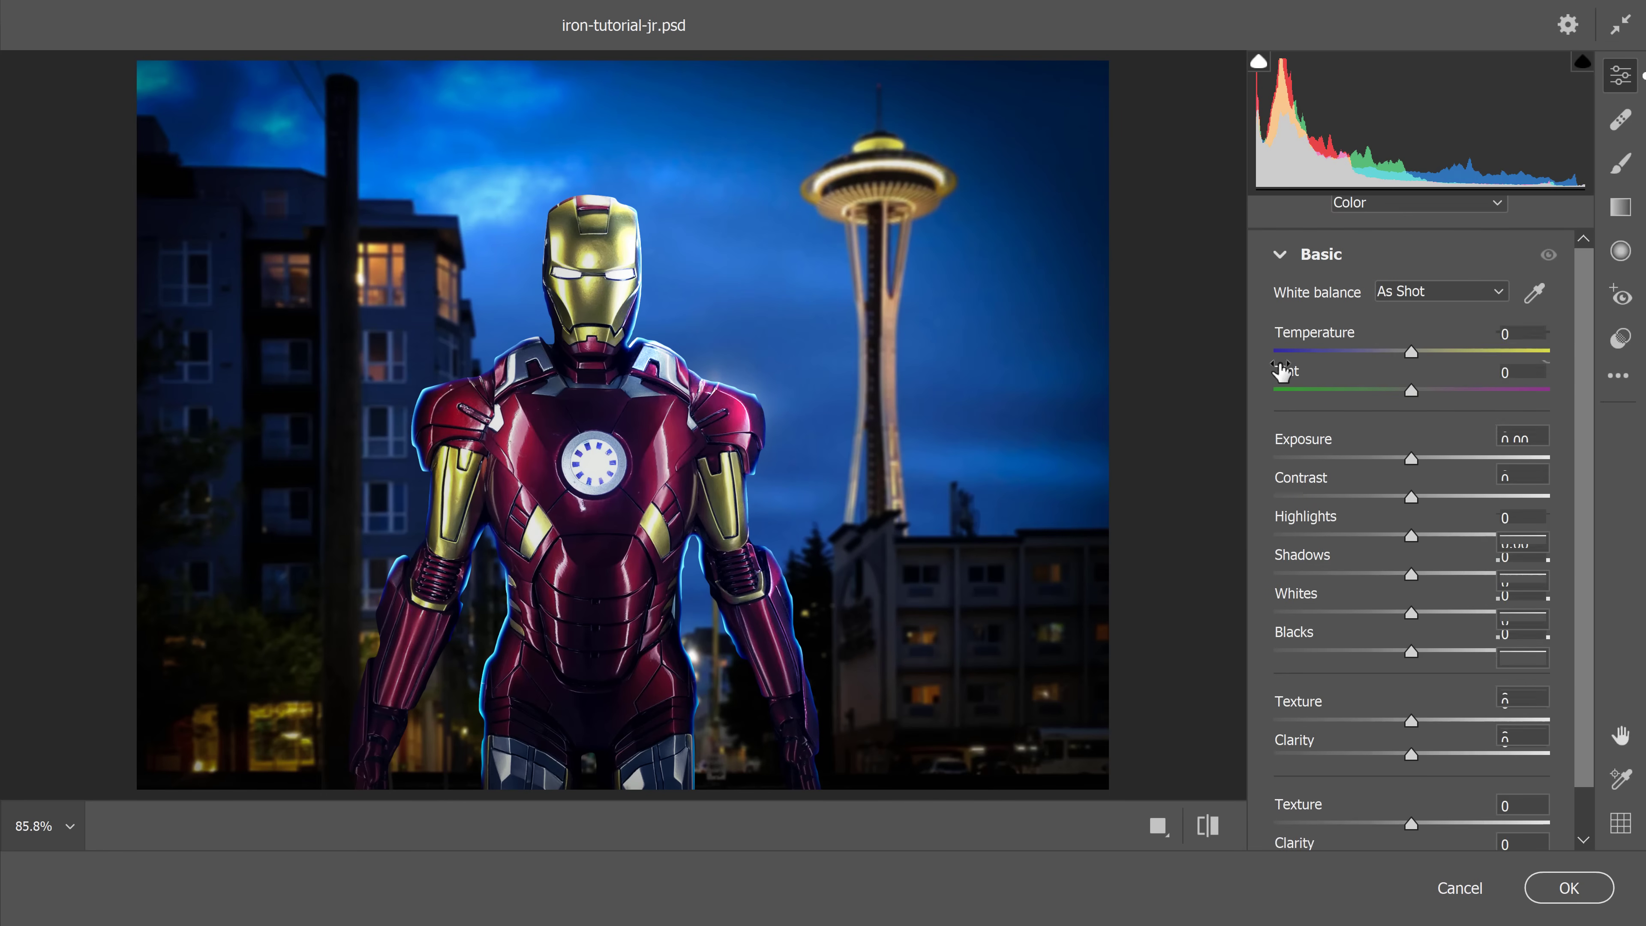
left_click_drag(1410, 498, 1418, 576)
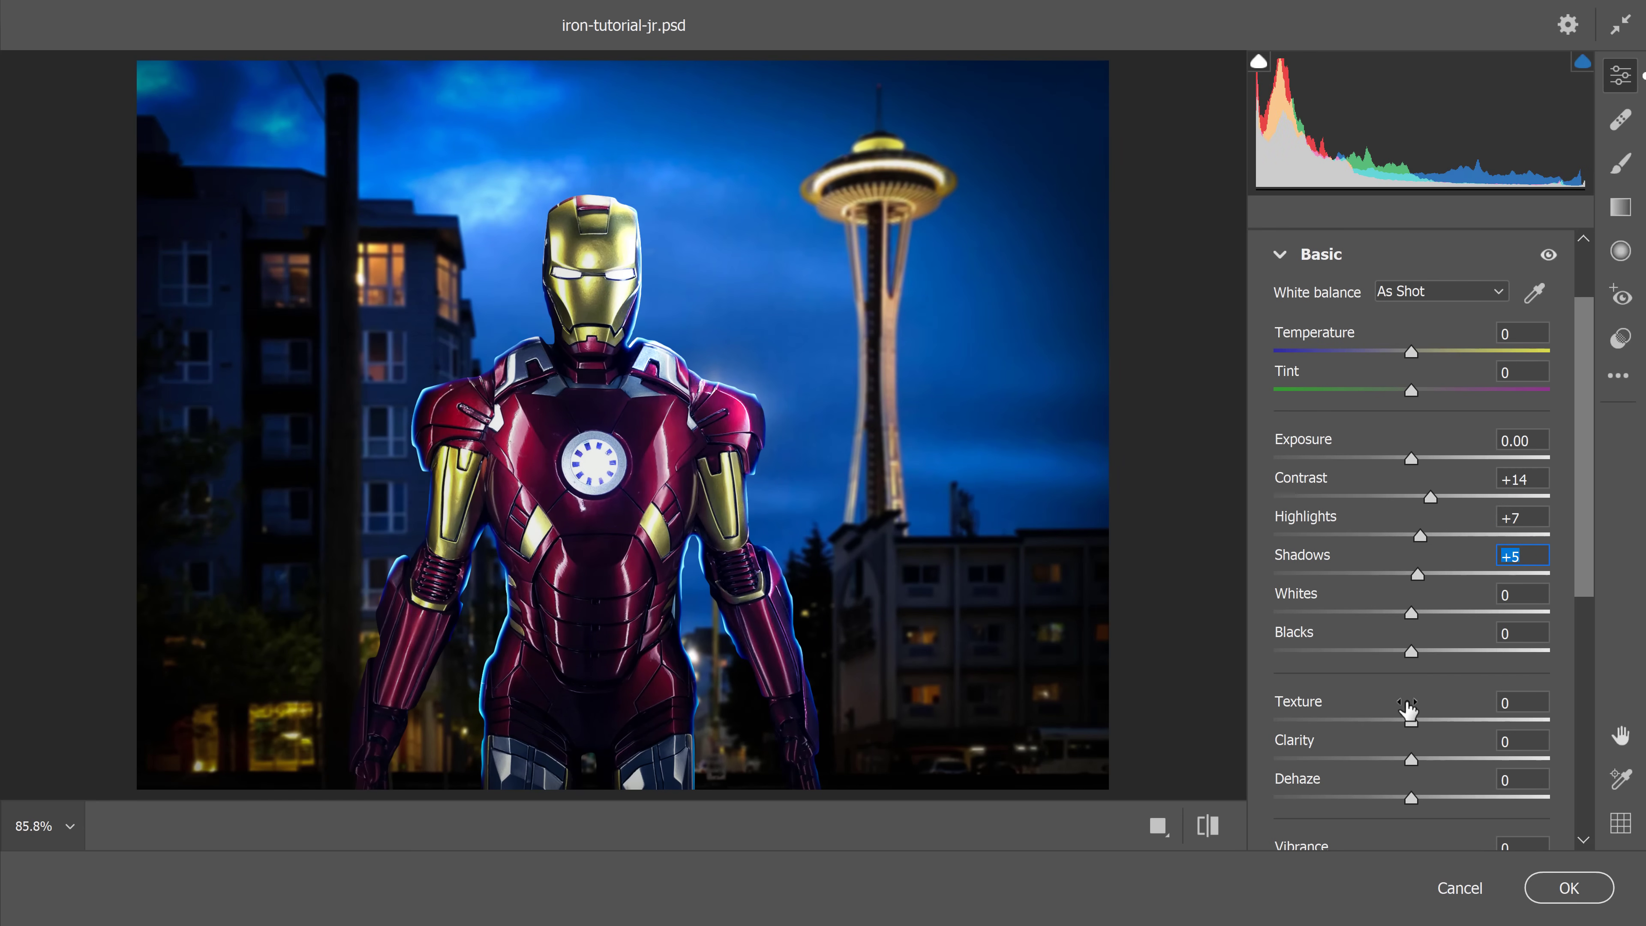
scroll(1408, 710, "down", 2)
left_click_drag(1406, 671, 1432, 745)
scroll(1428, 696, "down", 2)
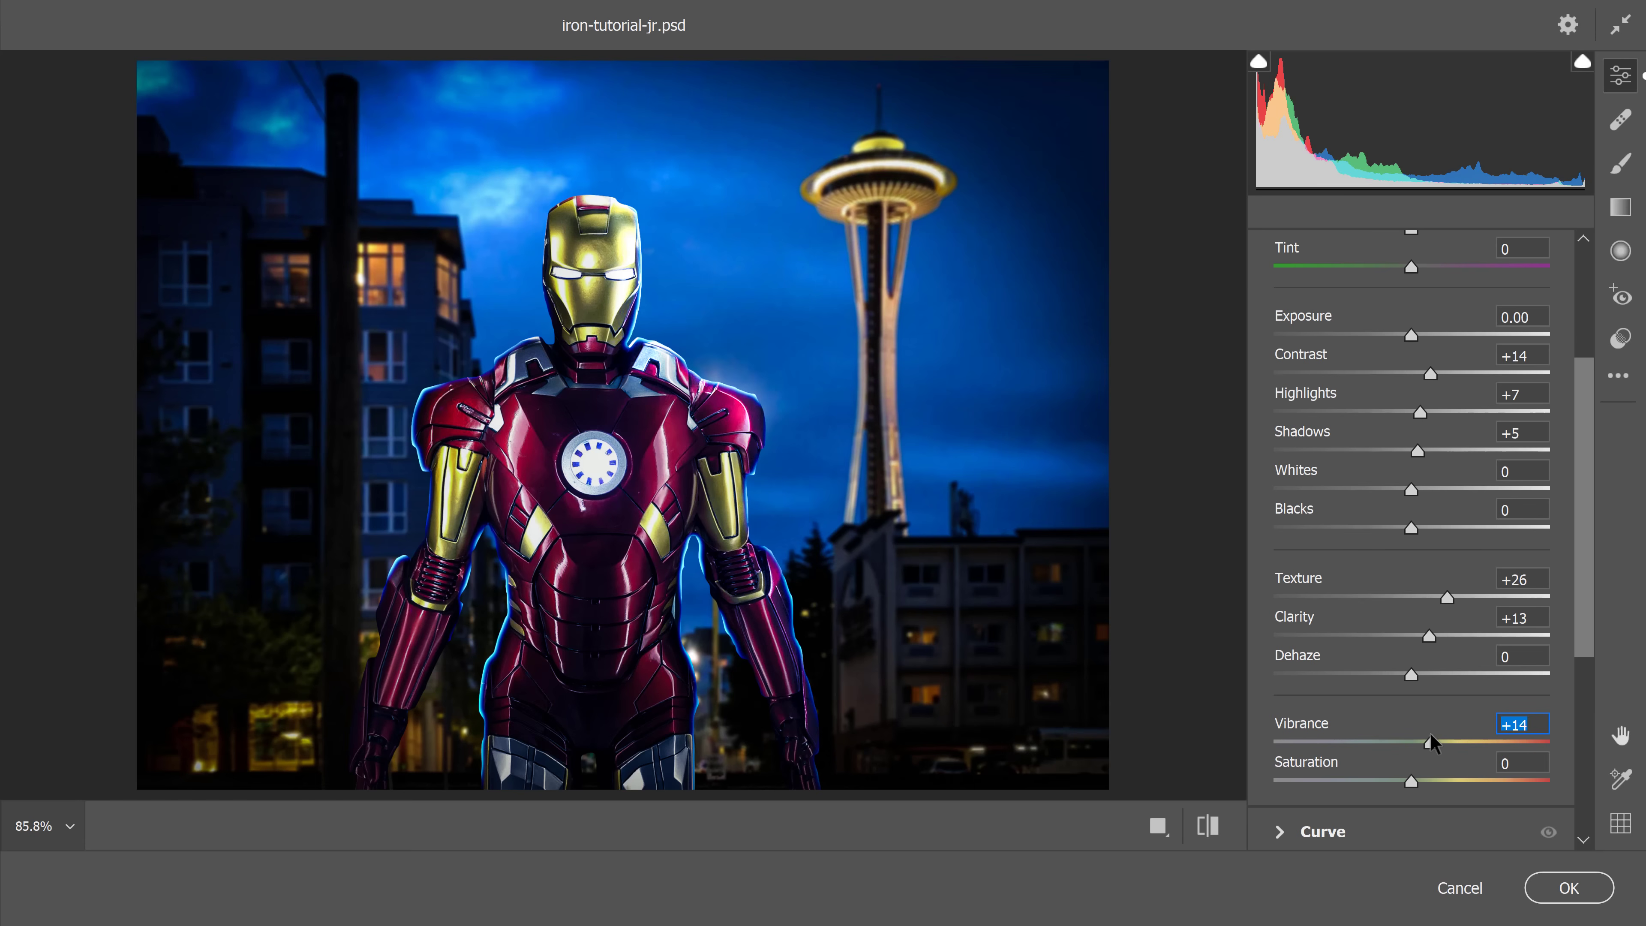
scroll(1429, 734, "up", 7)
Step: In the Color Mixer, set yellow Saturation to -44, red Hue to +8 and red Saturation to -7, and apply the filter
left_click(1317, 362)
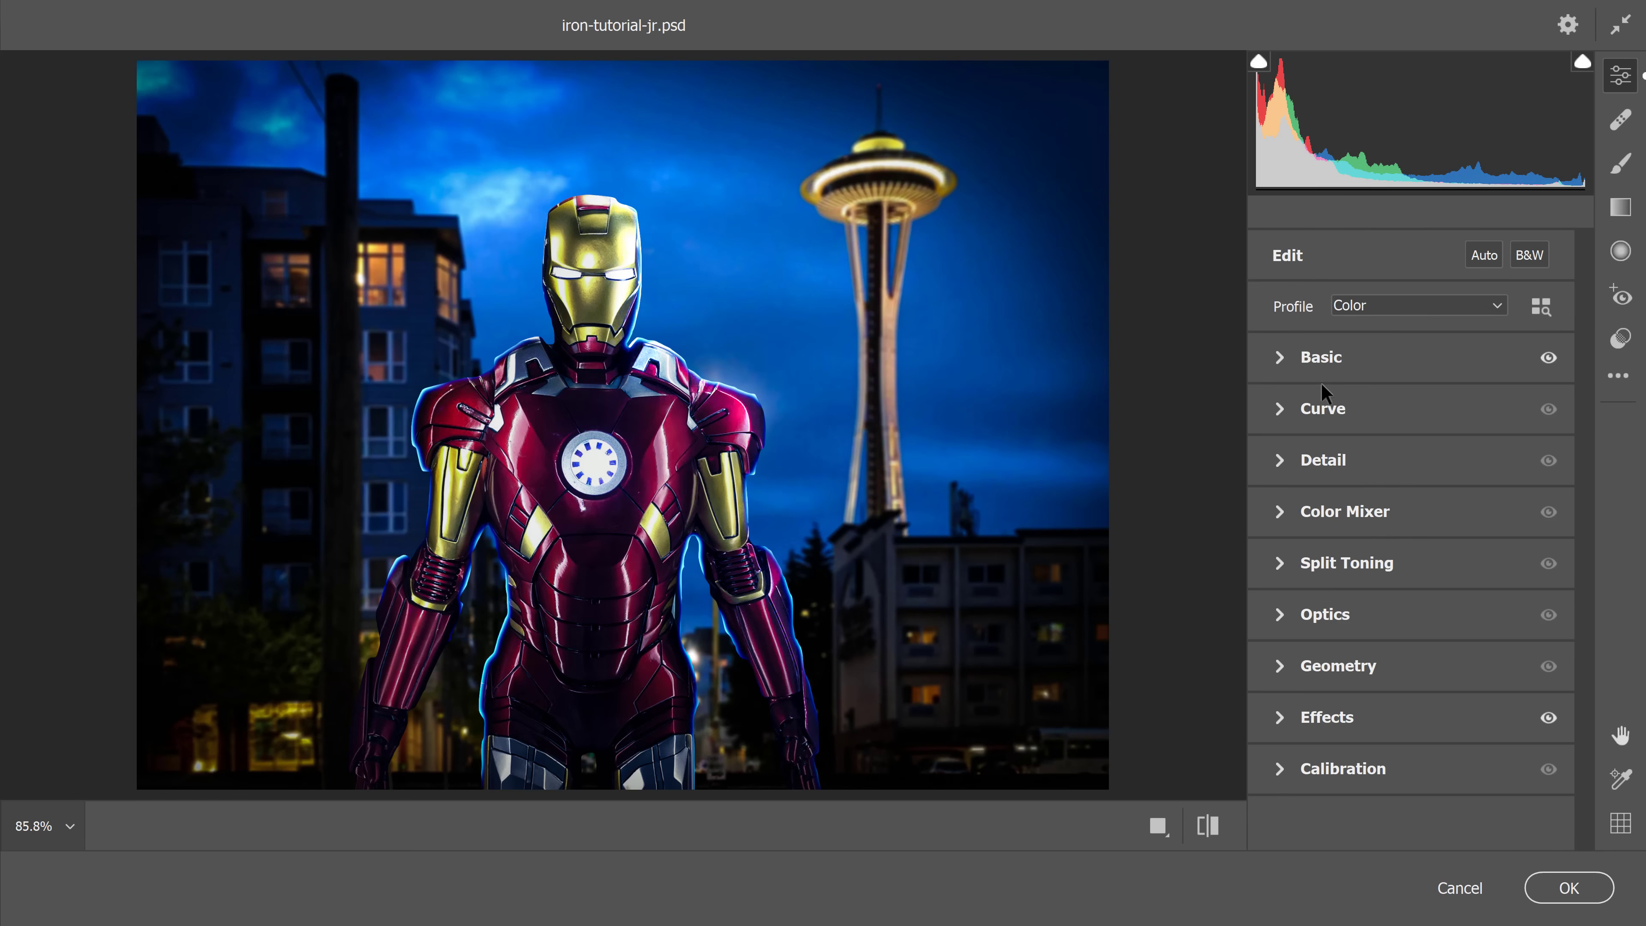
left_click(1354, 511)
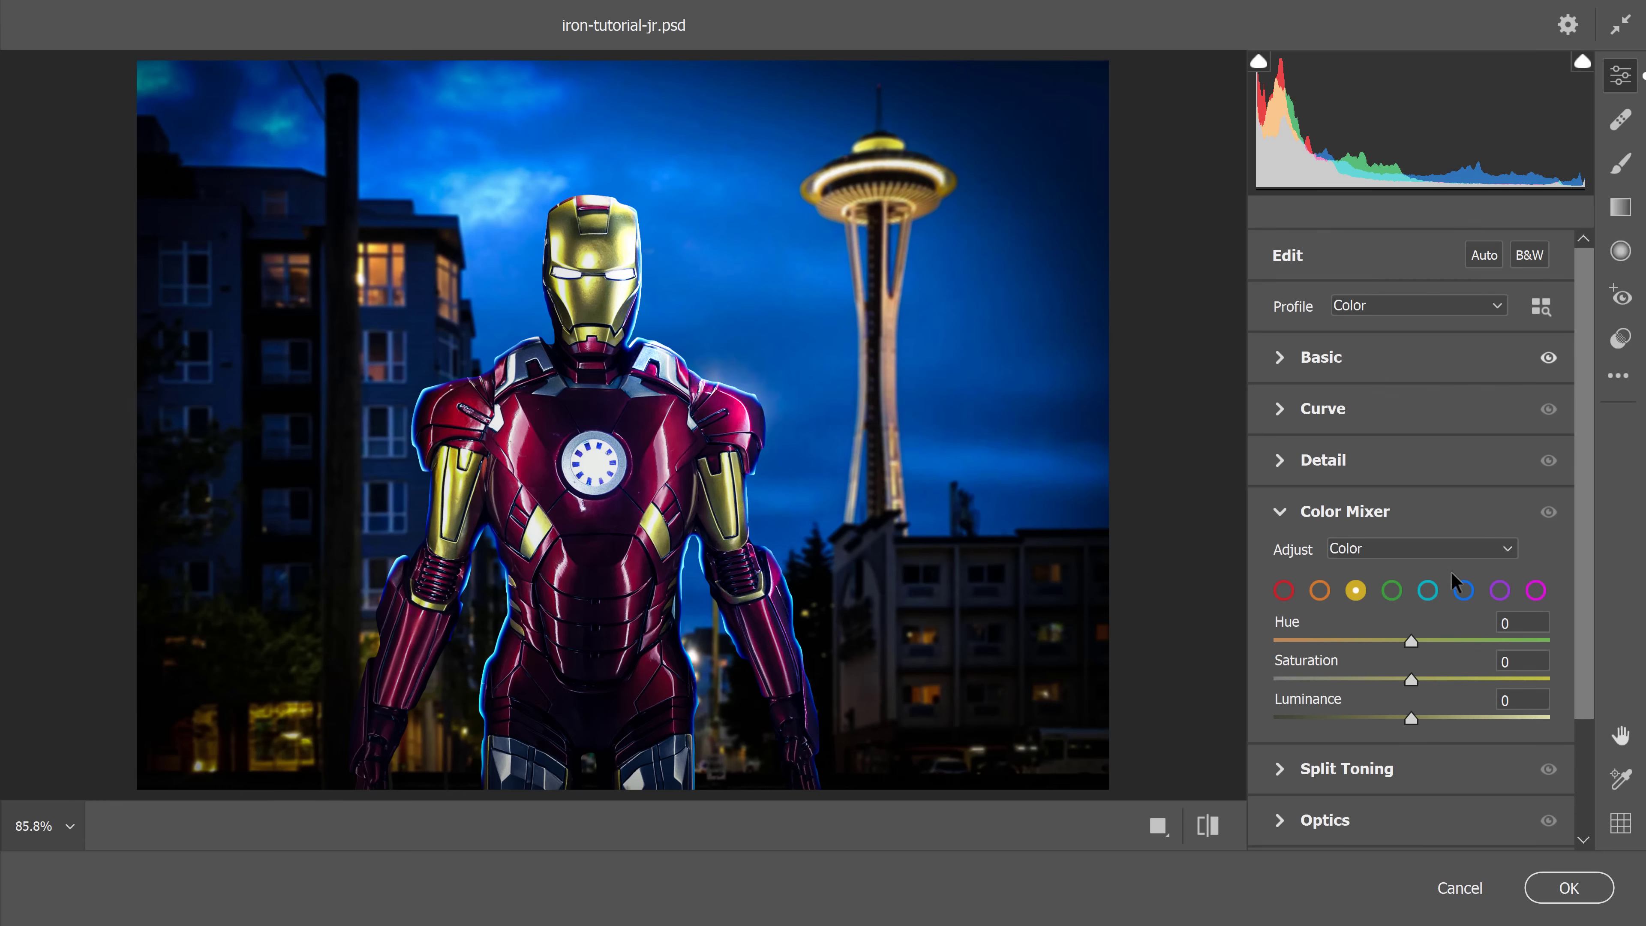
left_click(1420, 550)
left_click(1348, 587)
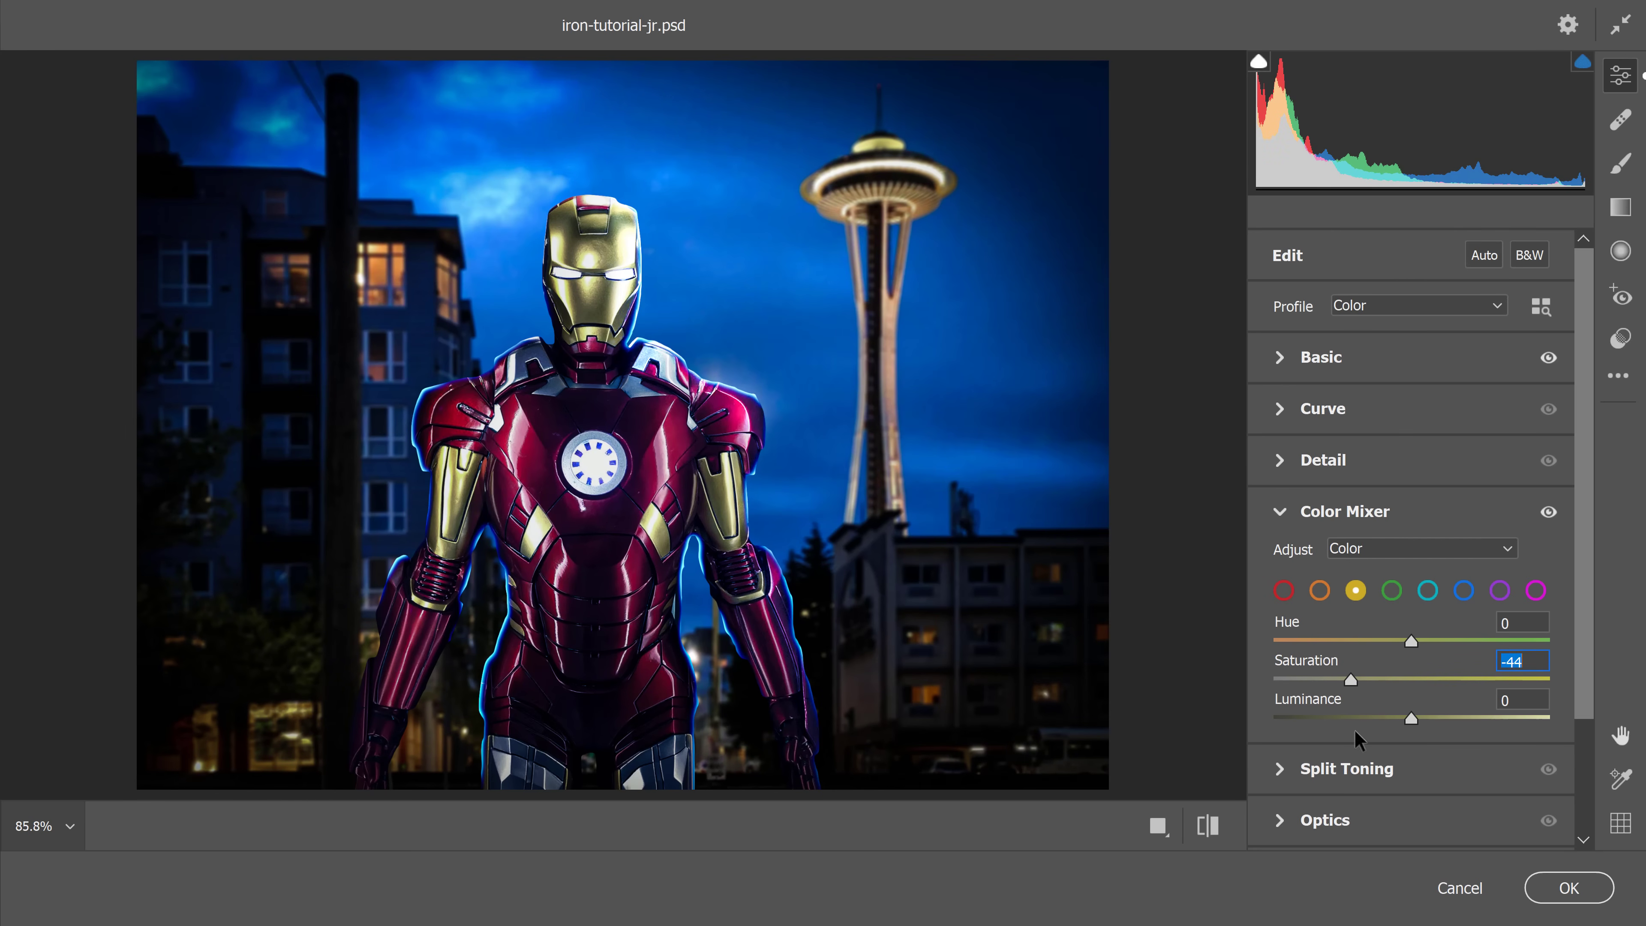
left_click(1285, 591)
mouse_move(1411, 679)
left_mouse_down()
mouse_move(1448, 685)
mouse_move(1378, 681)
mouse_move(1402, 679)
mouse_move(1377, 641)
mouse_move(1452, 665)
mouse_move(1414, 660)
mouse_move(1429, 667)
left_mouse_up()
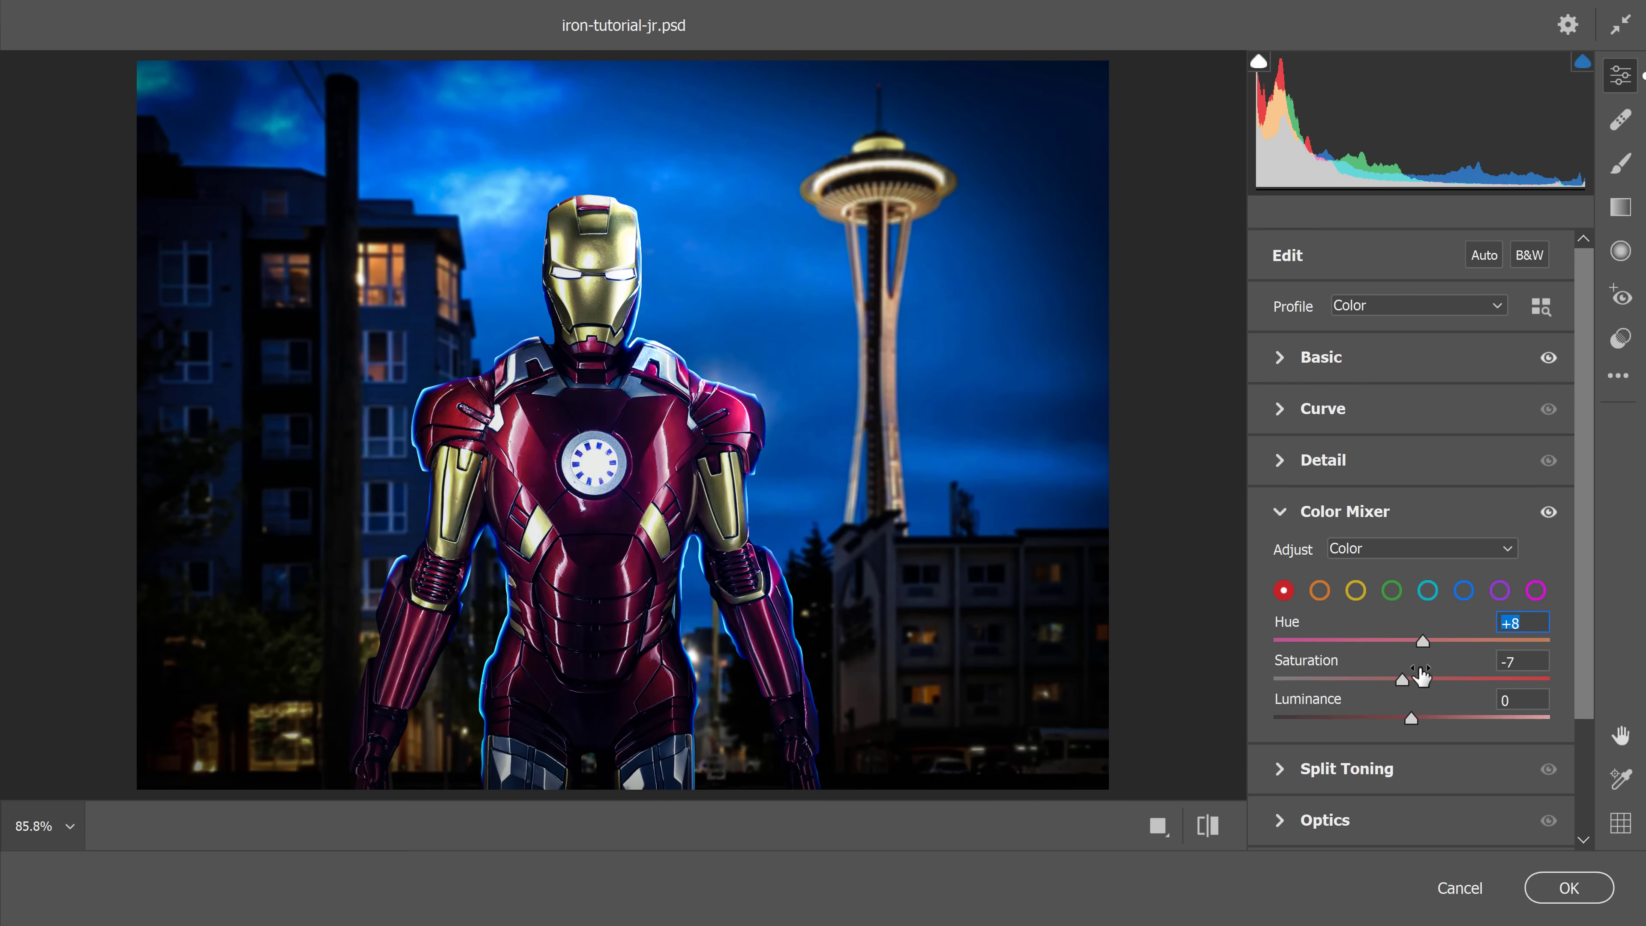
left_click(1568, 888)
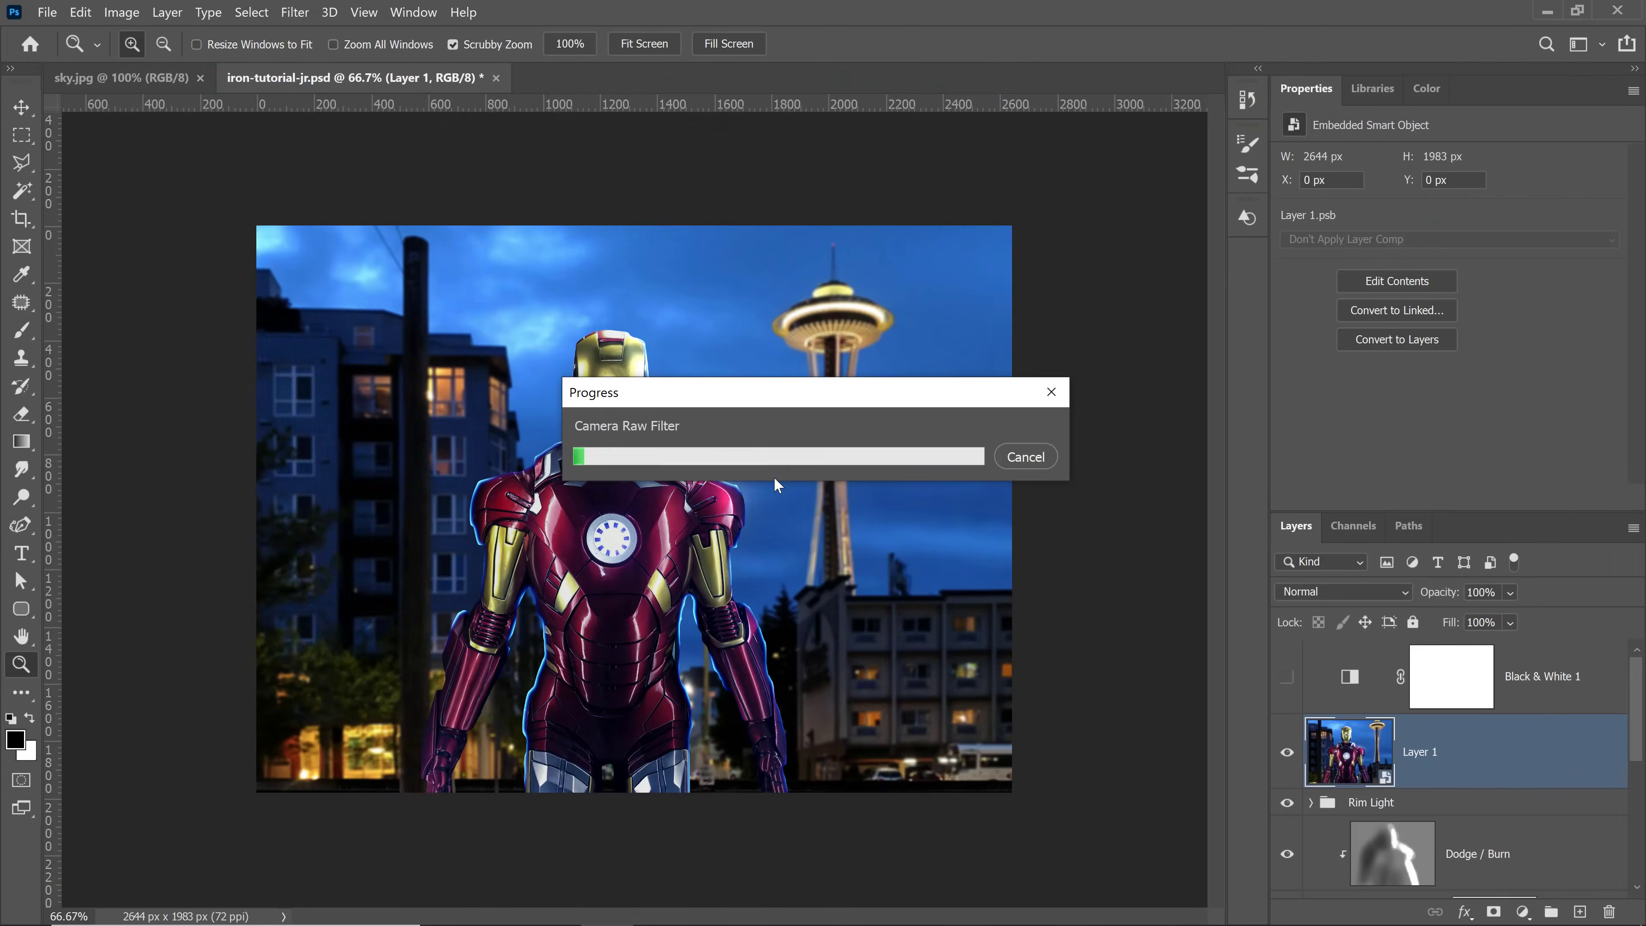
Step: Hide the filtered Layer 1 and open the contents of the Background smart object
left_click(551, 563)
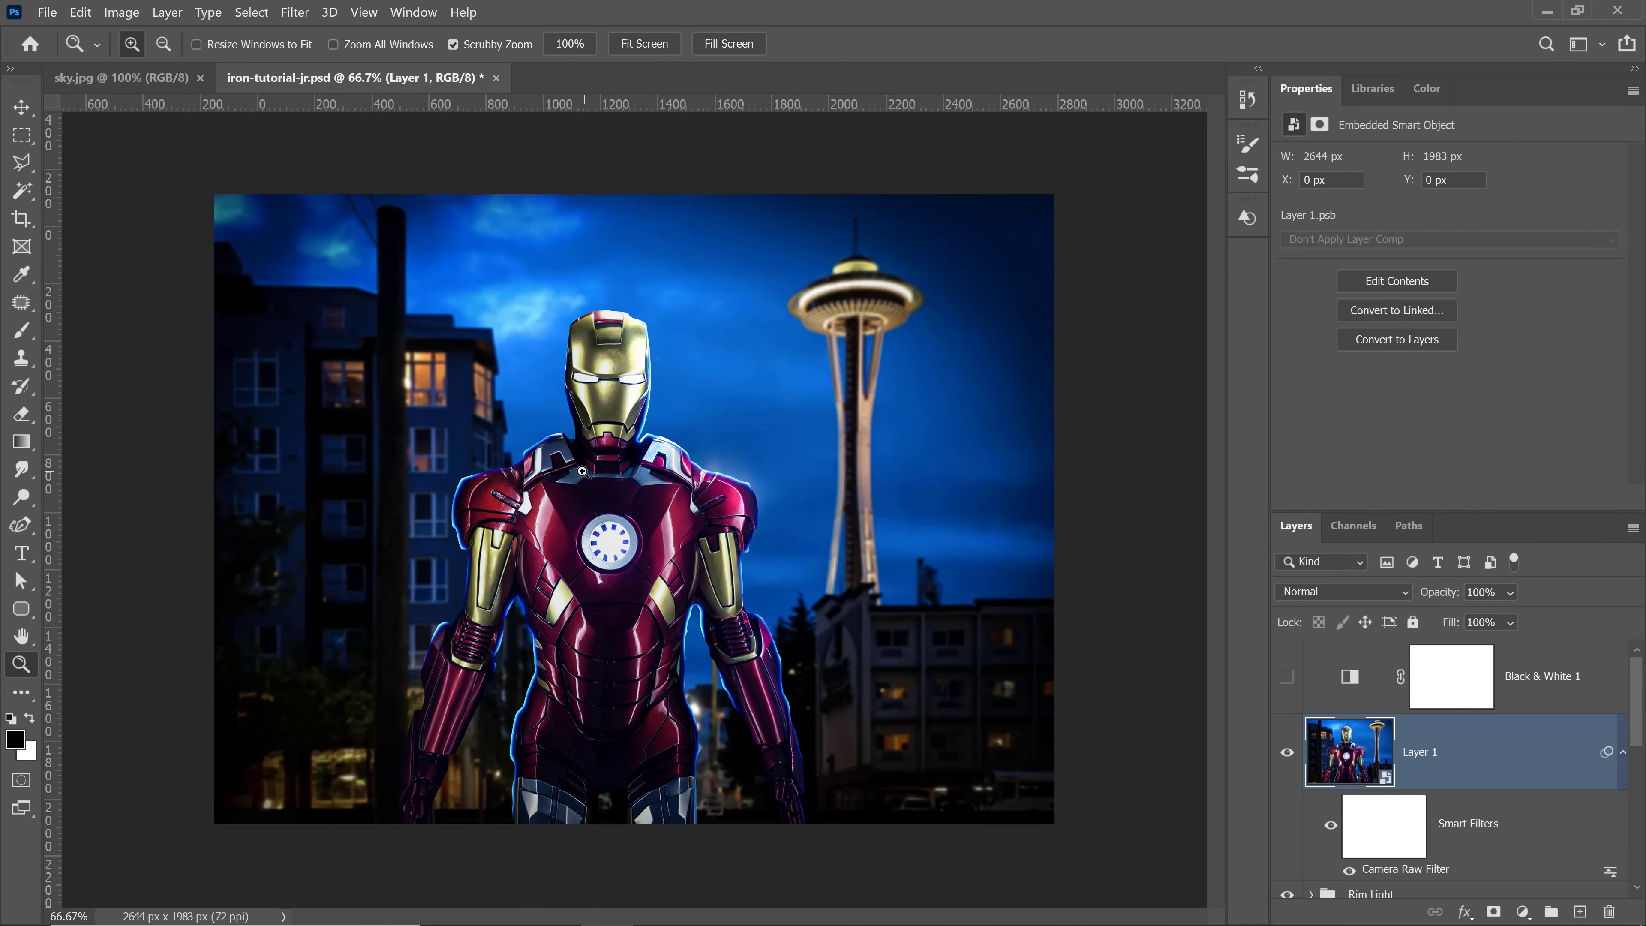
right_click(676, 511)
left_click(694, 526)
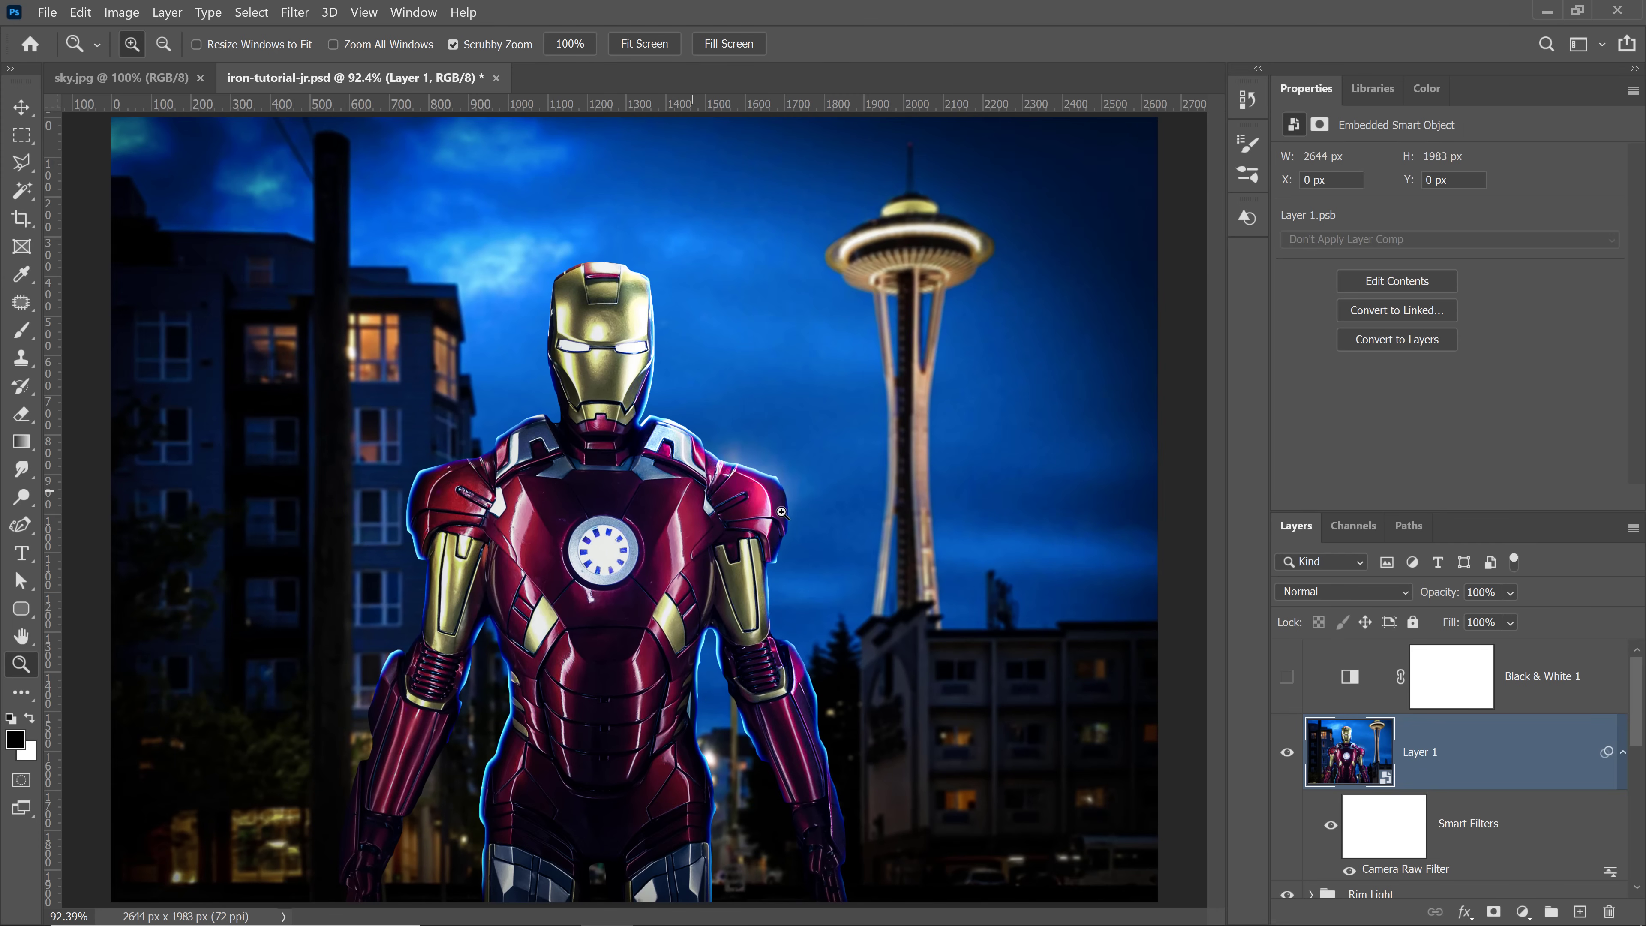
left_click(1288, 752)
scroll(1342, 816, "down", 5)
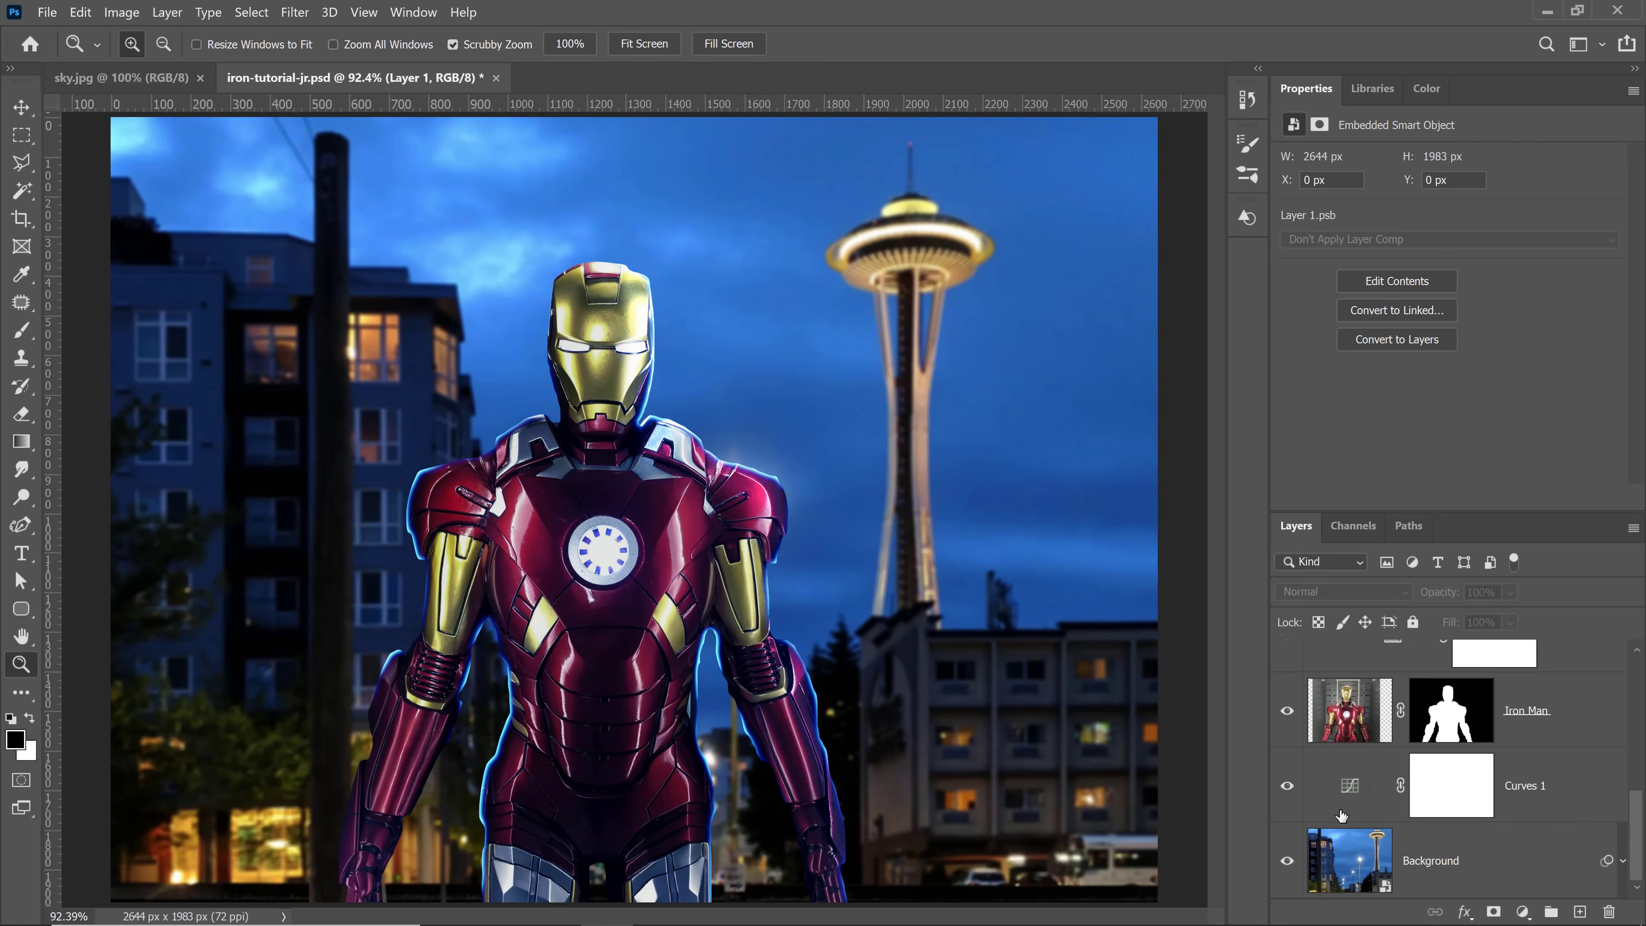
double_click(1348, 860)
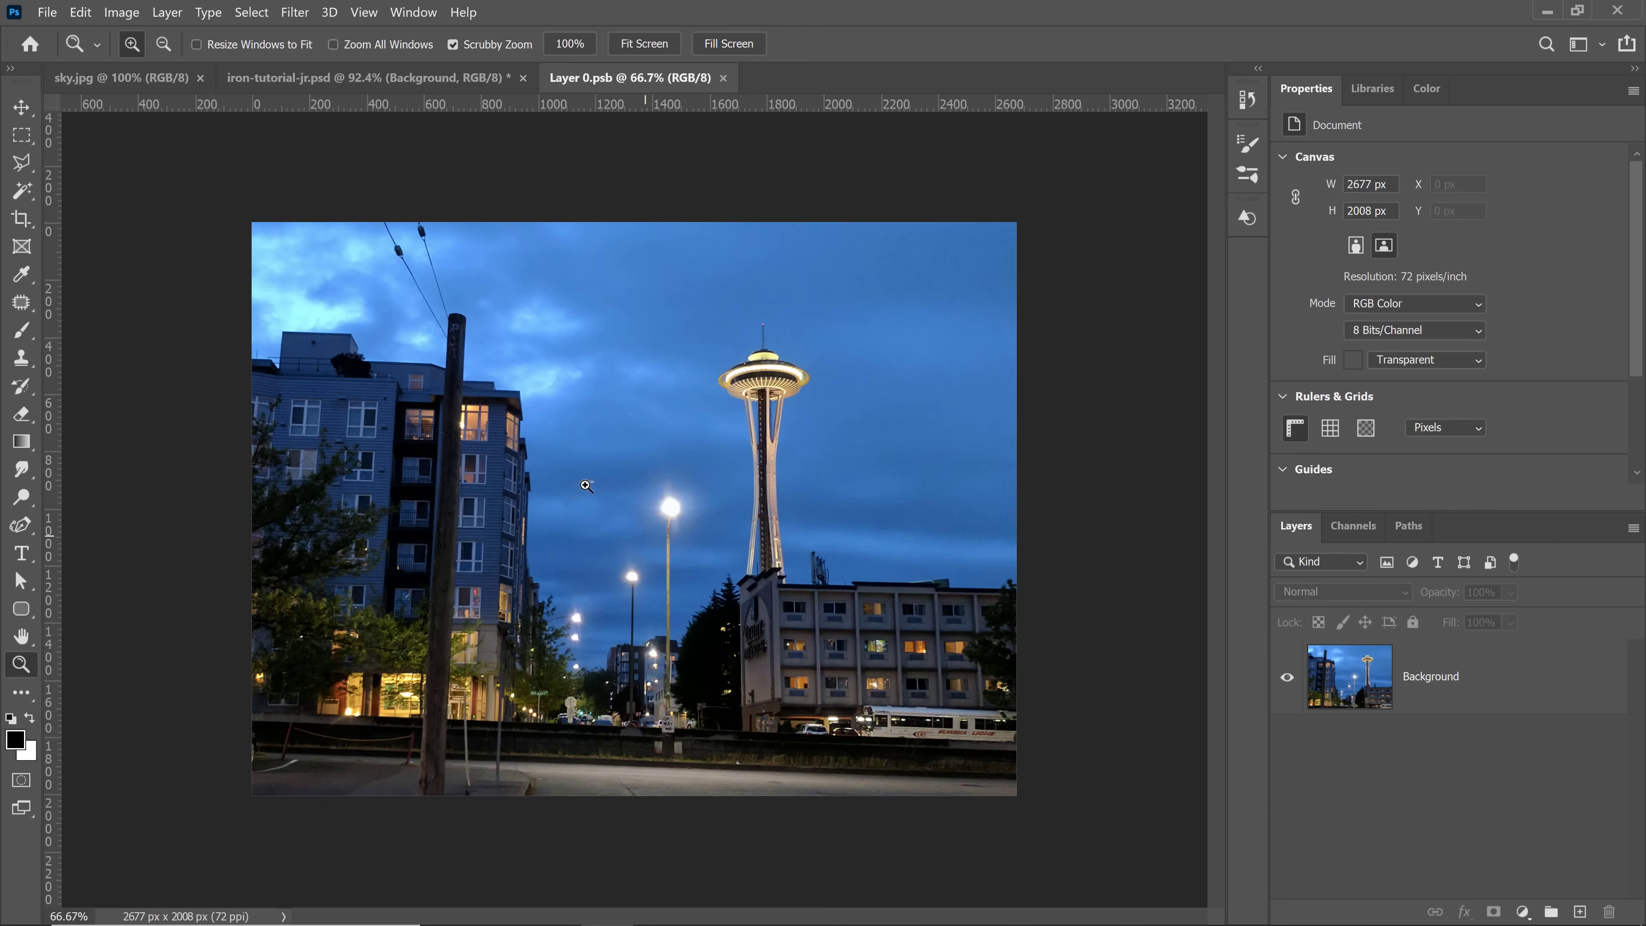
Step: Copy the starry sky image from sky.jpg into the Layer 0.psb document as a new layer
left_click(148, 77)
left_click(21, 112)
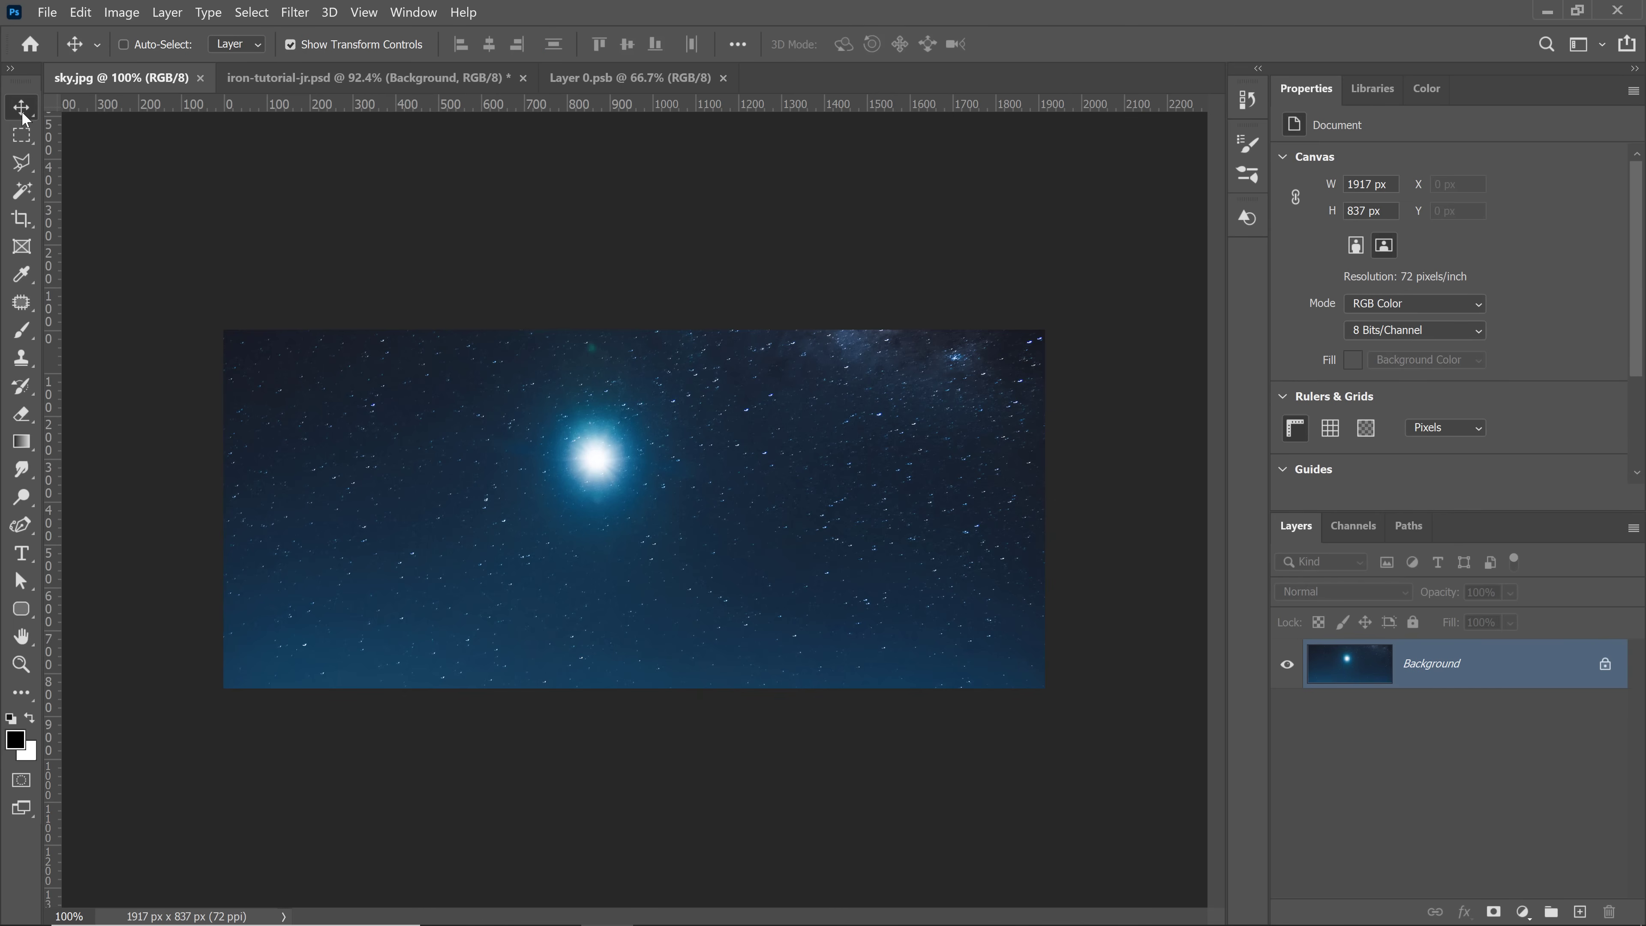
left_click_drag(491, 406, 666, 467)
Step: Scale the starry sky to about 192.59%, align it with the canvas's upper edge, and place its layer beneath Background
key("ctrl+t")
left_click_drag(360, 391, 41, 248)
left_click_drag(907, 627, 1080, 703)
left_click_drag(661, 535, 838, 509)
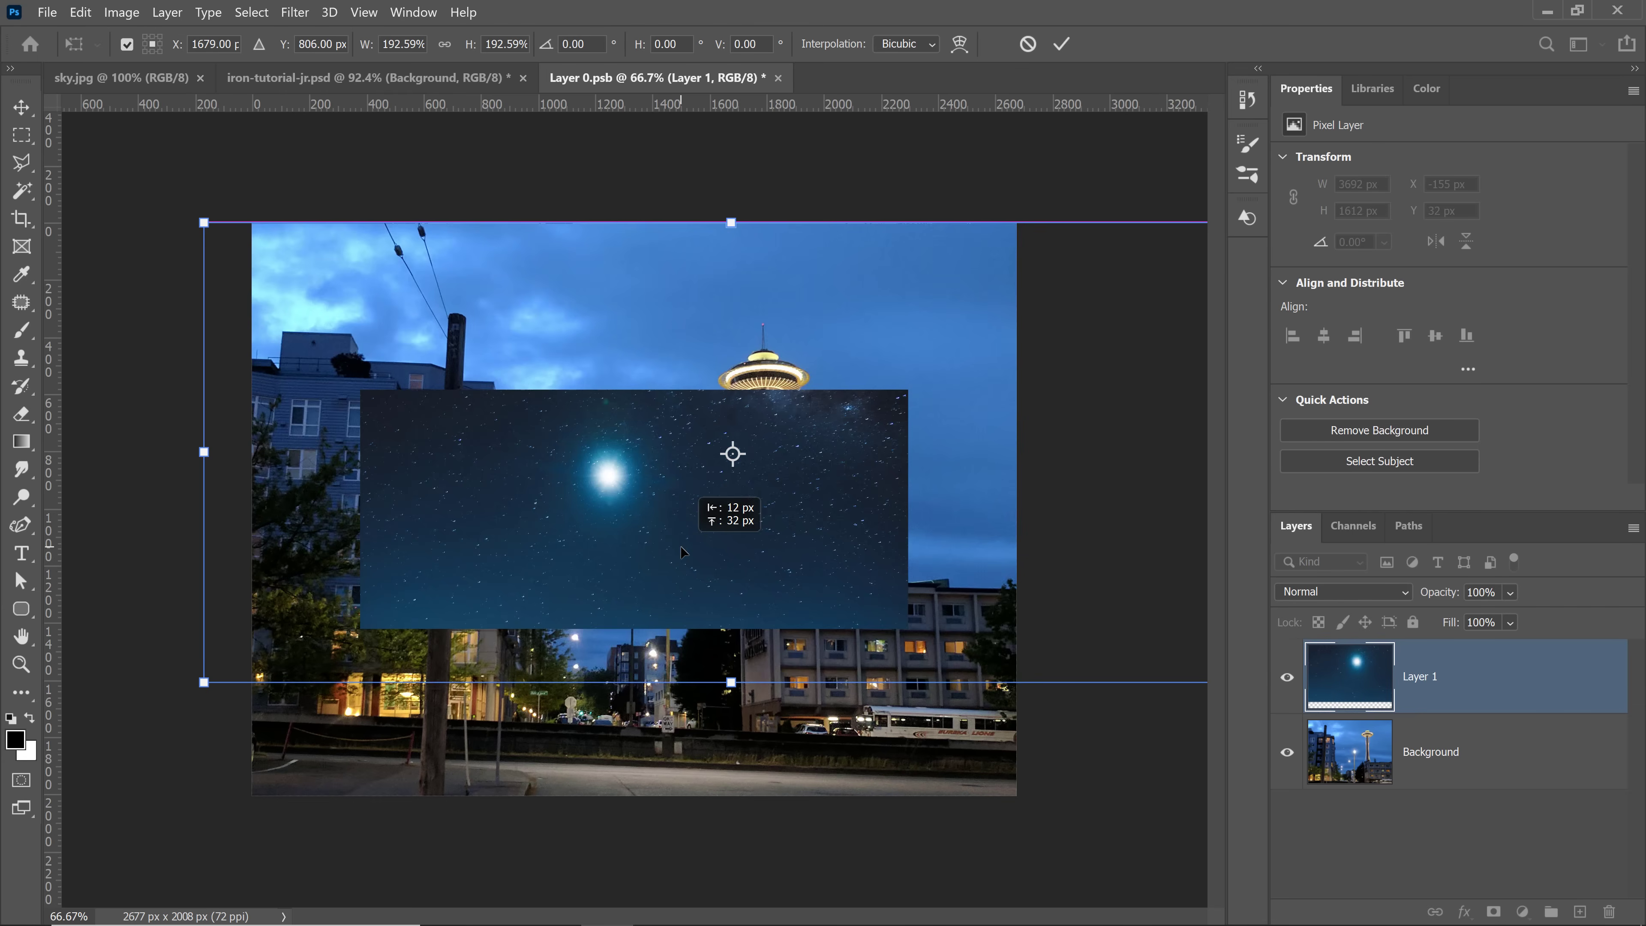
left_click(1372, 796)
left_click_drag(1359, 675, 1364, 793)
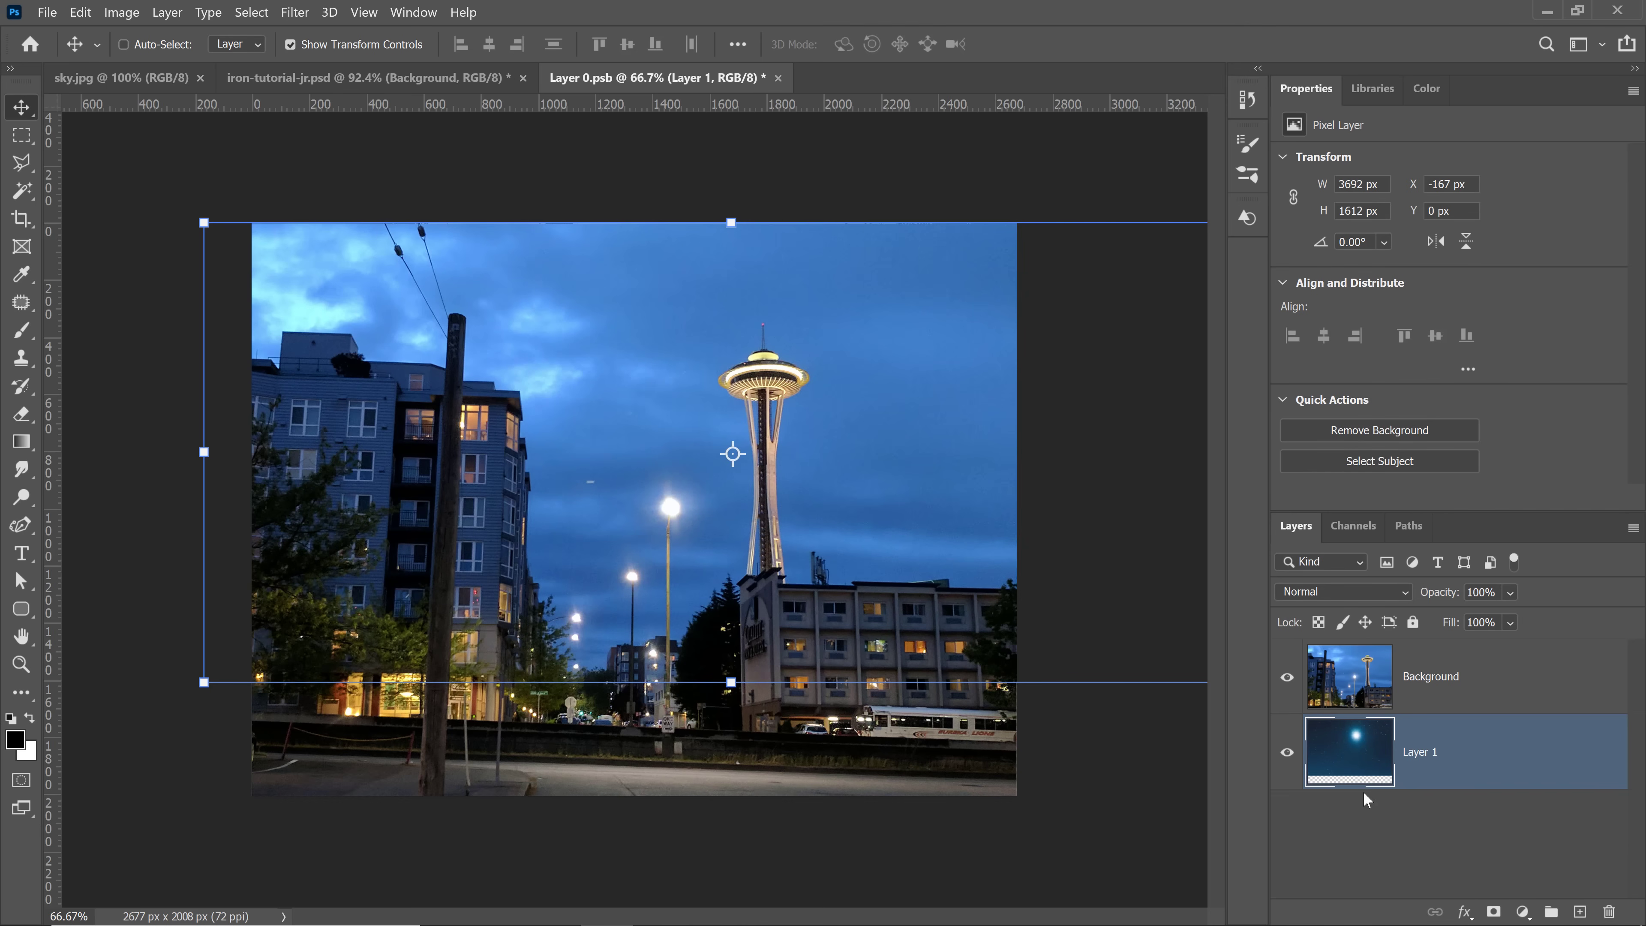
Step: Reveal the starry sky by setting the Background layer's Blend If channel to Blue with This Layer's highlight range split at 111 / 148
left_click(1535, 687)
double_click(1545, 687)
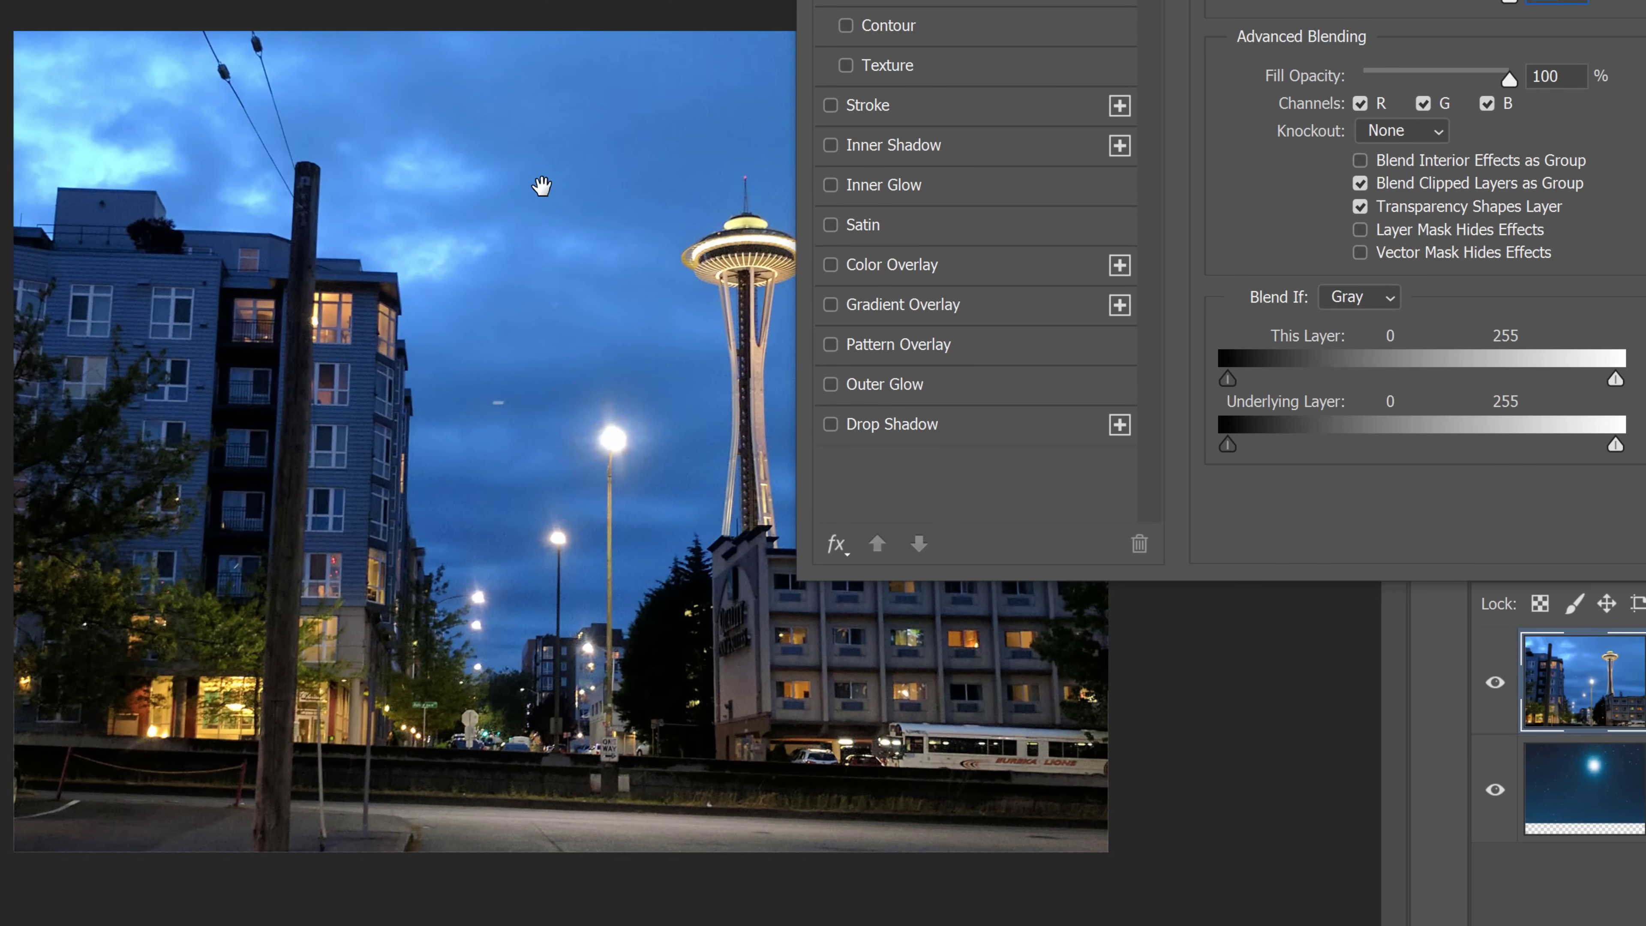
left_click(1361, 300)
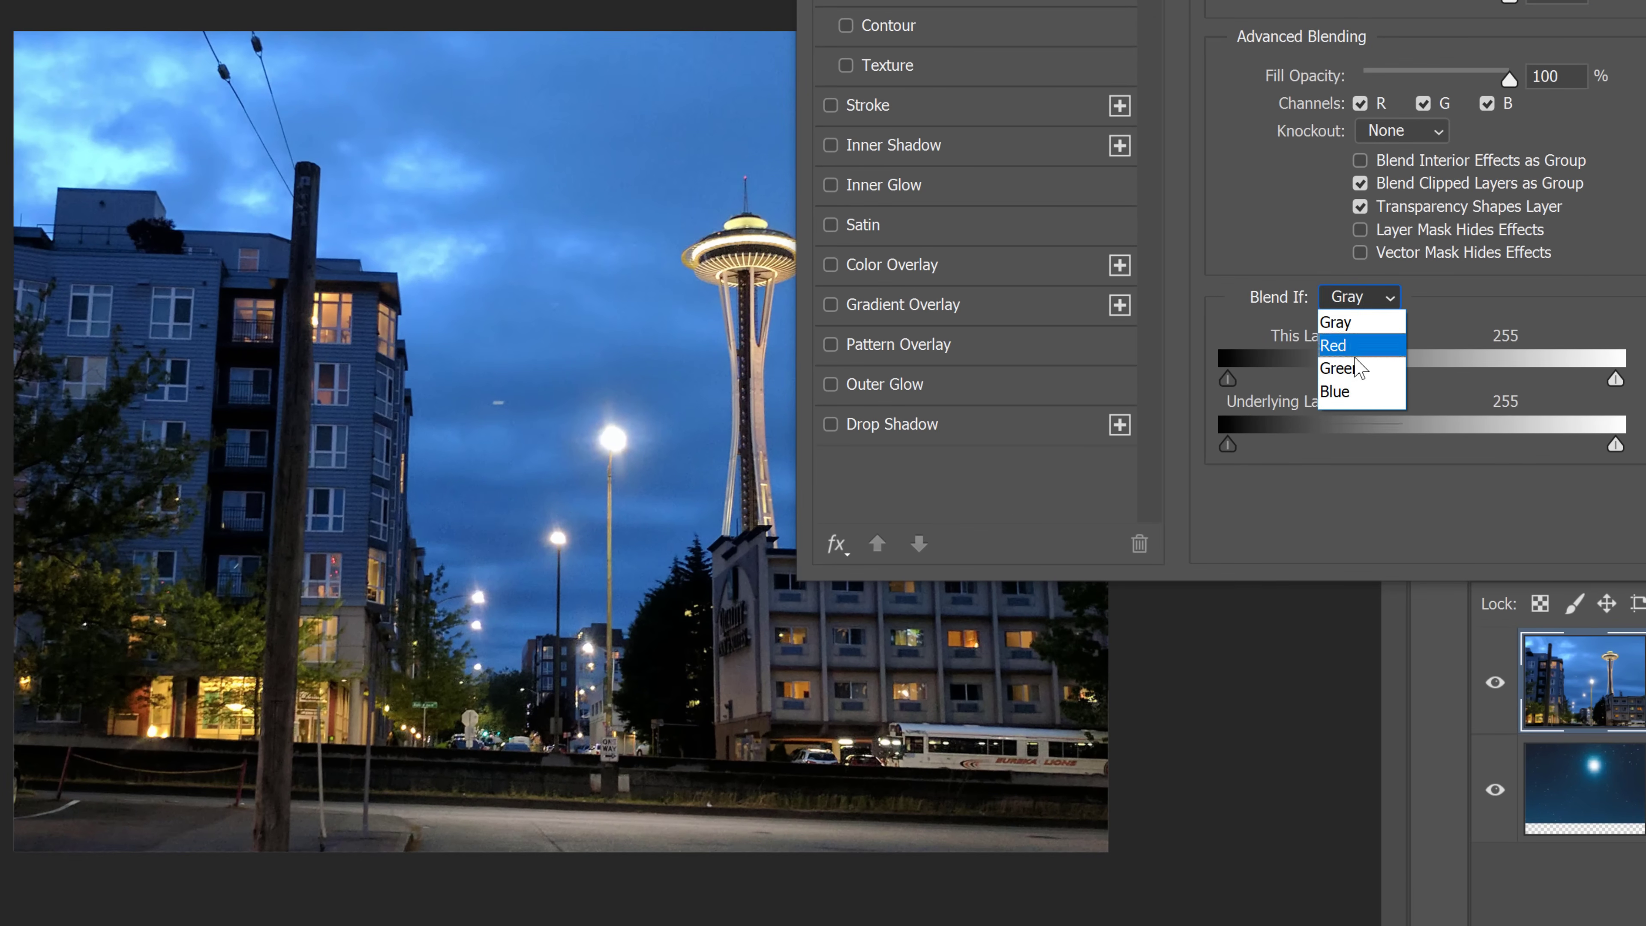
left_click(1343, 391)
left_click_drag(1616, 381, 1444, 382)
key("alt")
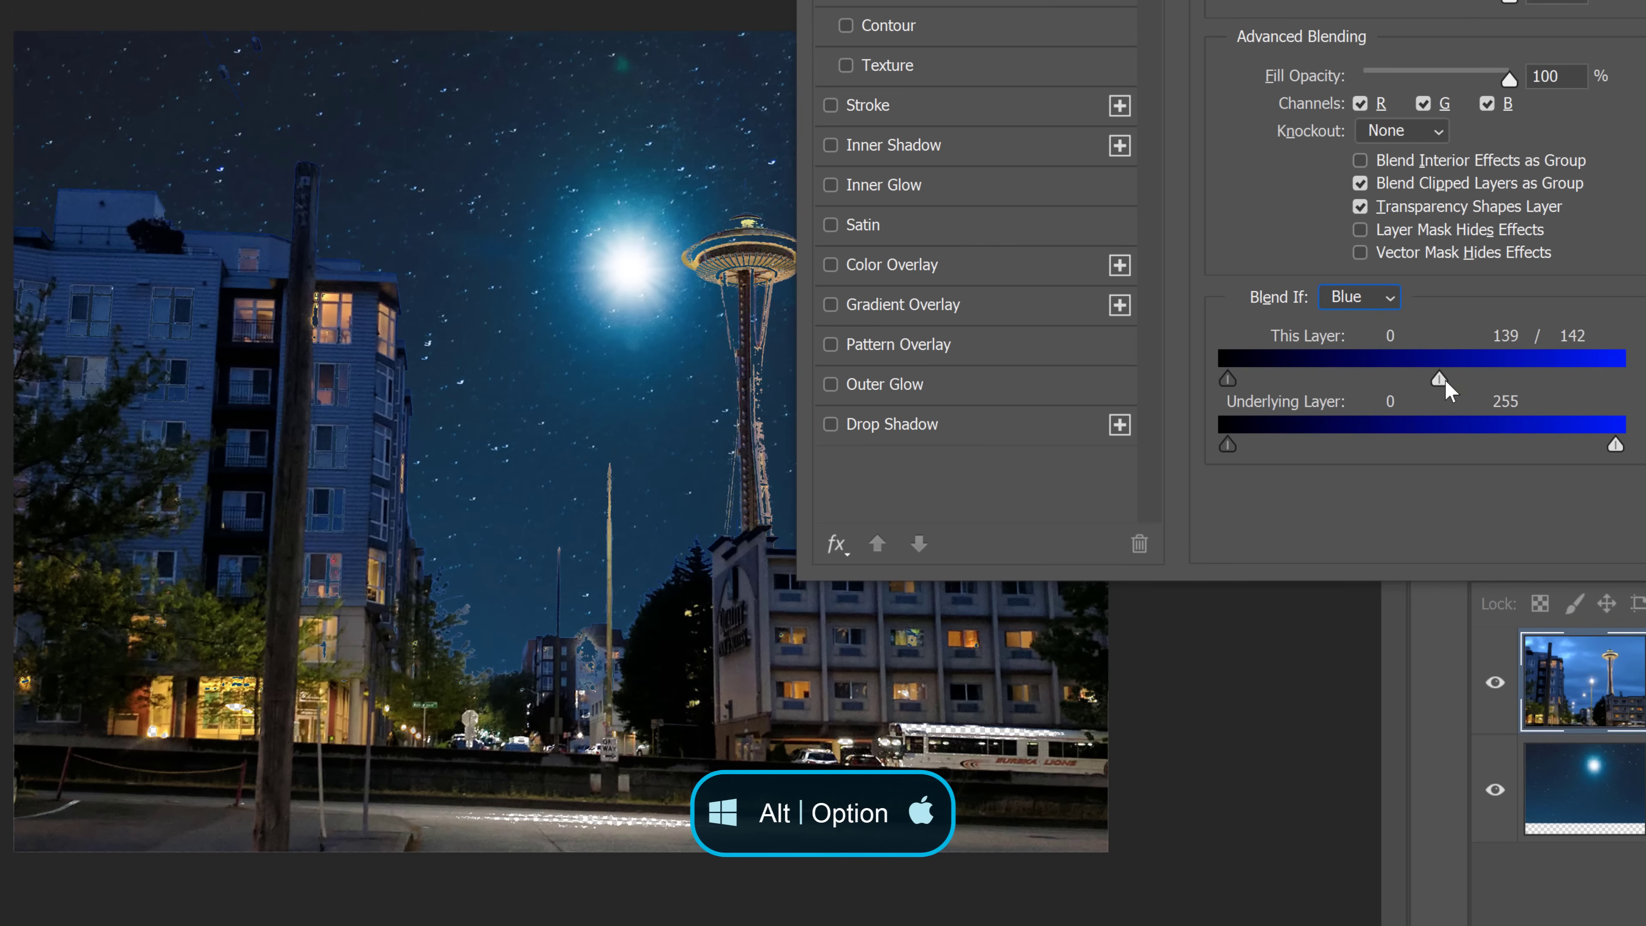
mouse_move(1445, 382)
left_mouse_down()
mouse_move(1394, 382)
mouse_move(1478, 381)
mouse_move(1456, 383)
left_mouse_up()
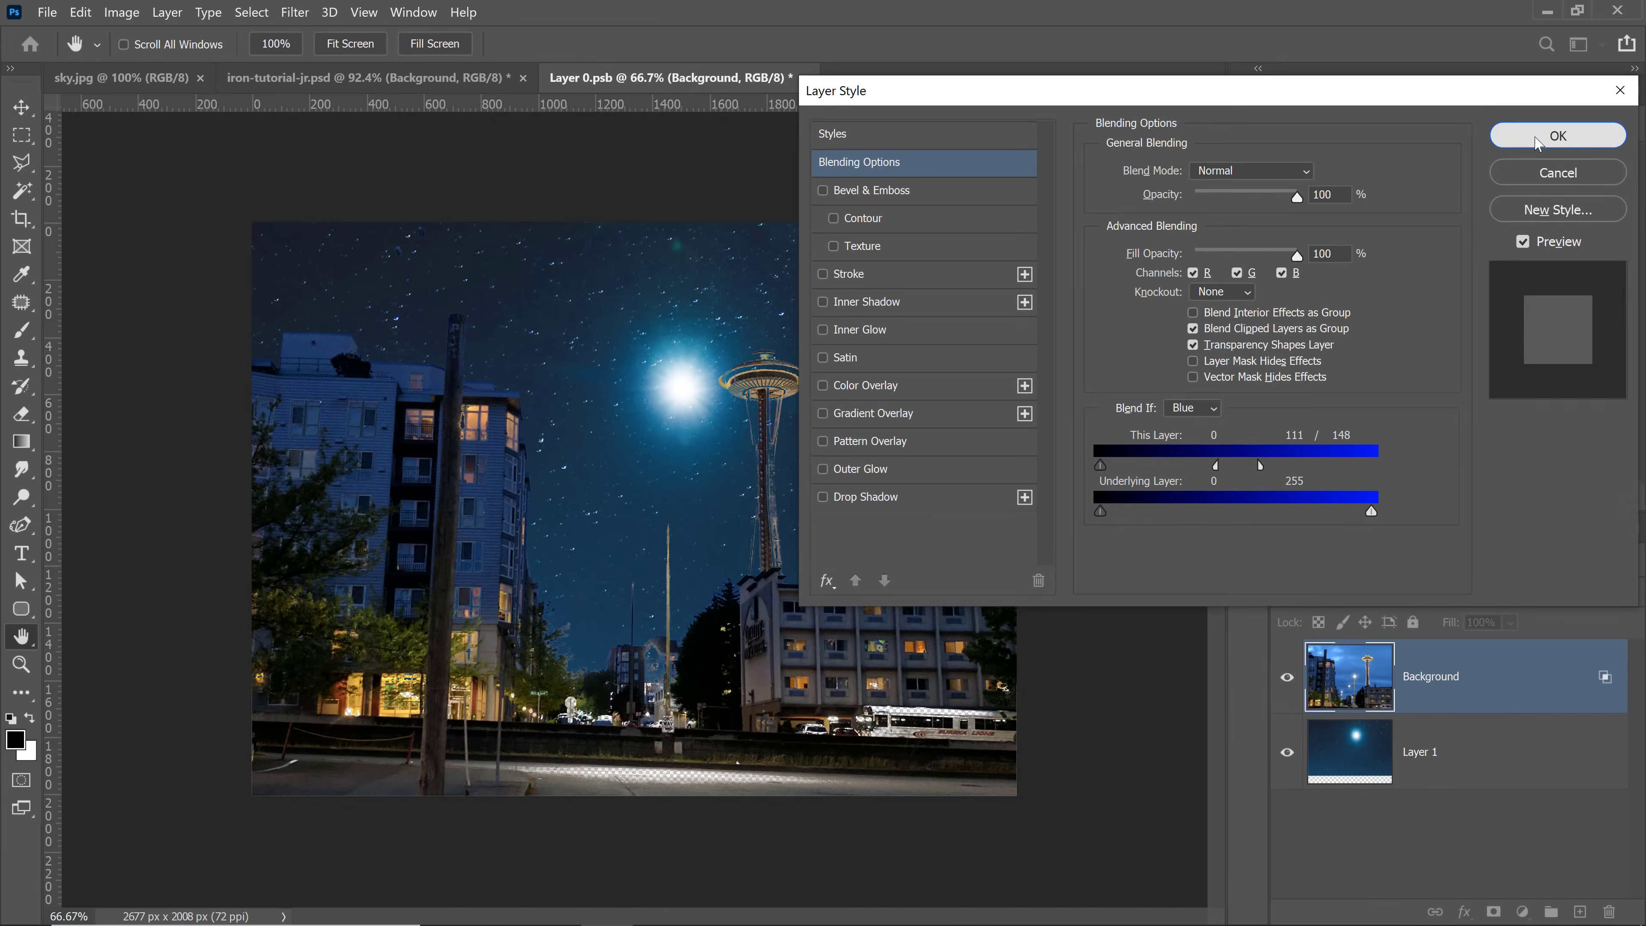
left_click(1537, 141)
key("v")
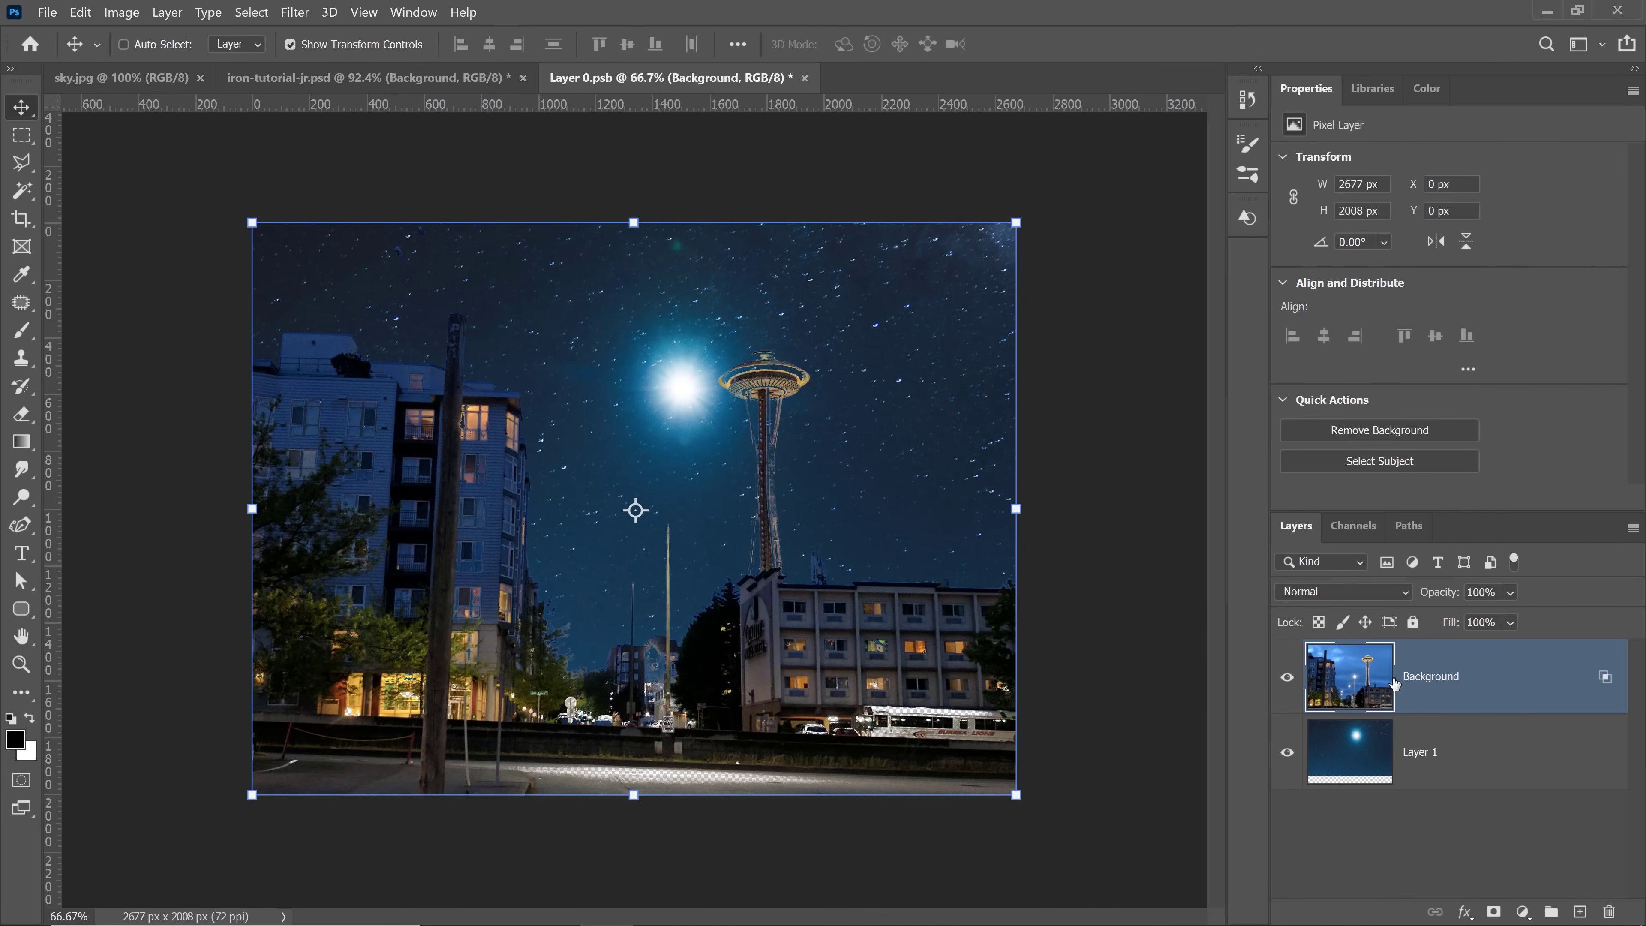
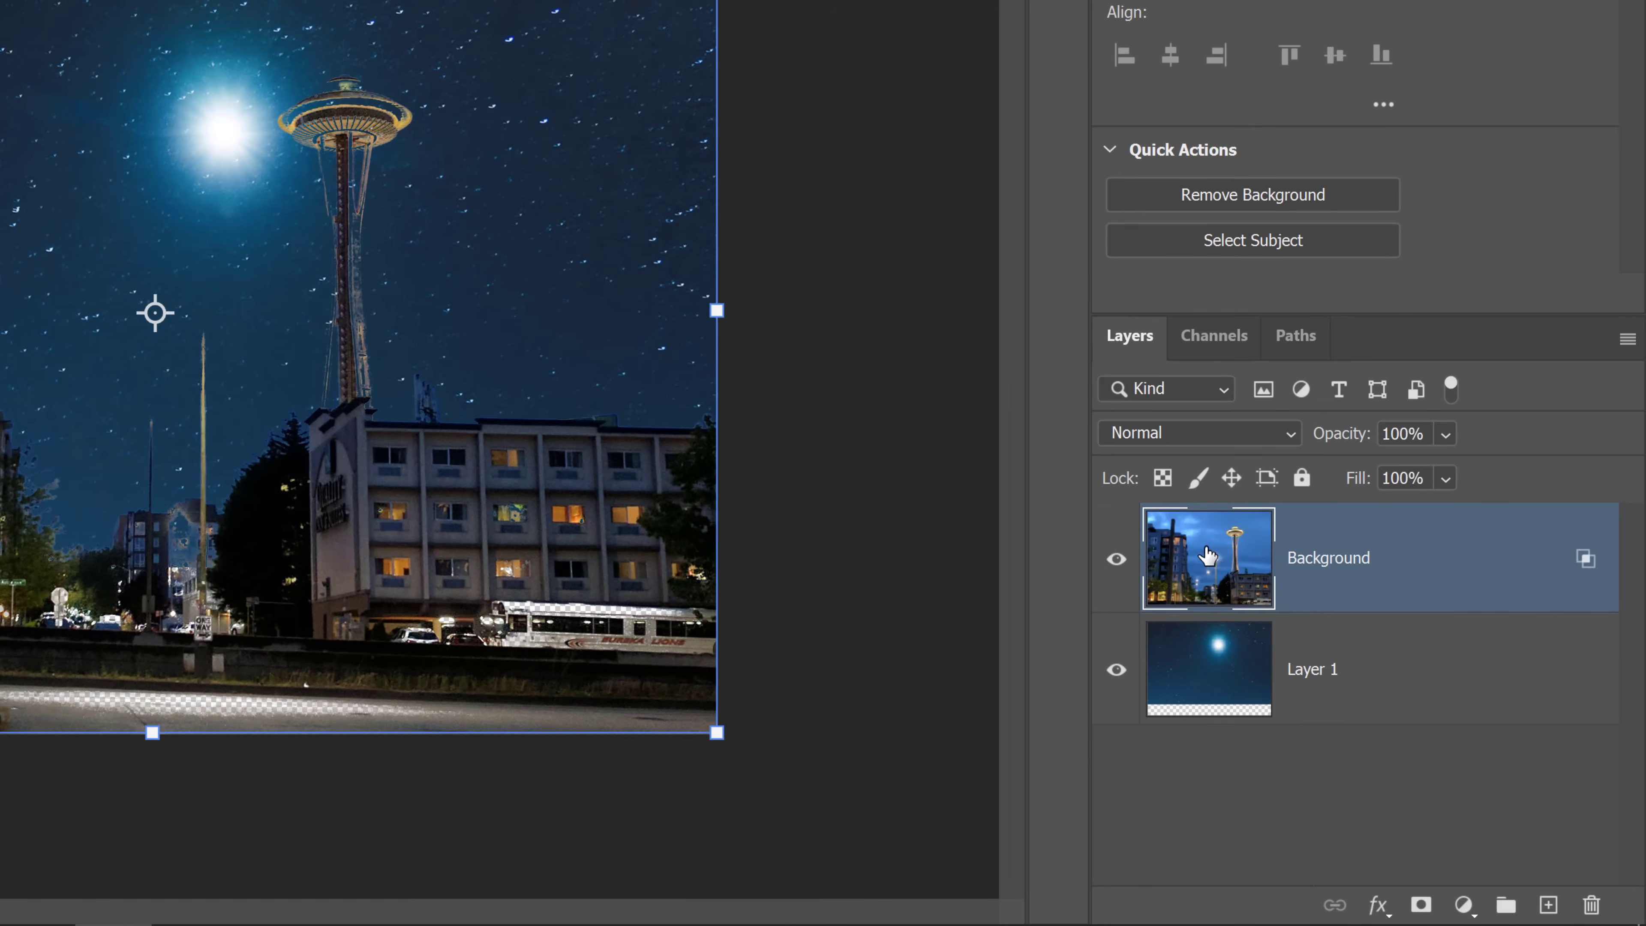
Step: Duplicate the Background layer above itself and hide the original
left_click_drag(1357, 682, 1479, 729)
left_click_drag(1400, 636, 1549, 905)
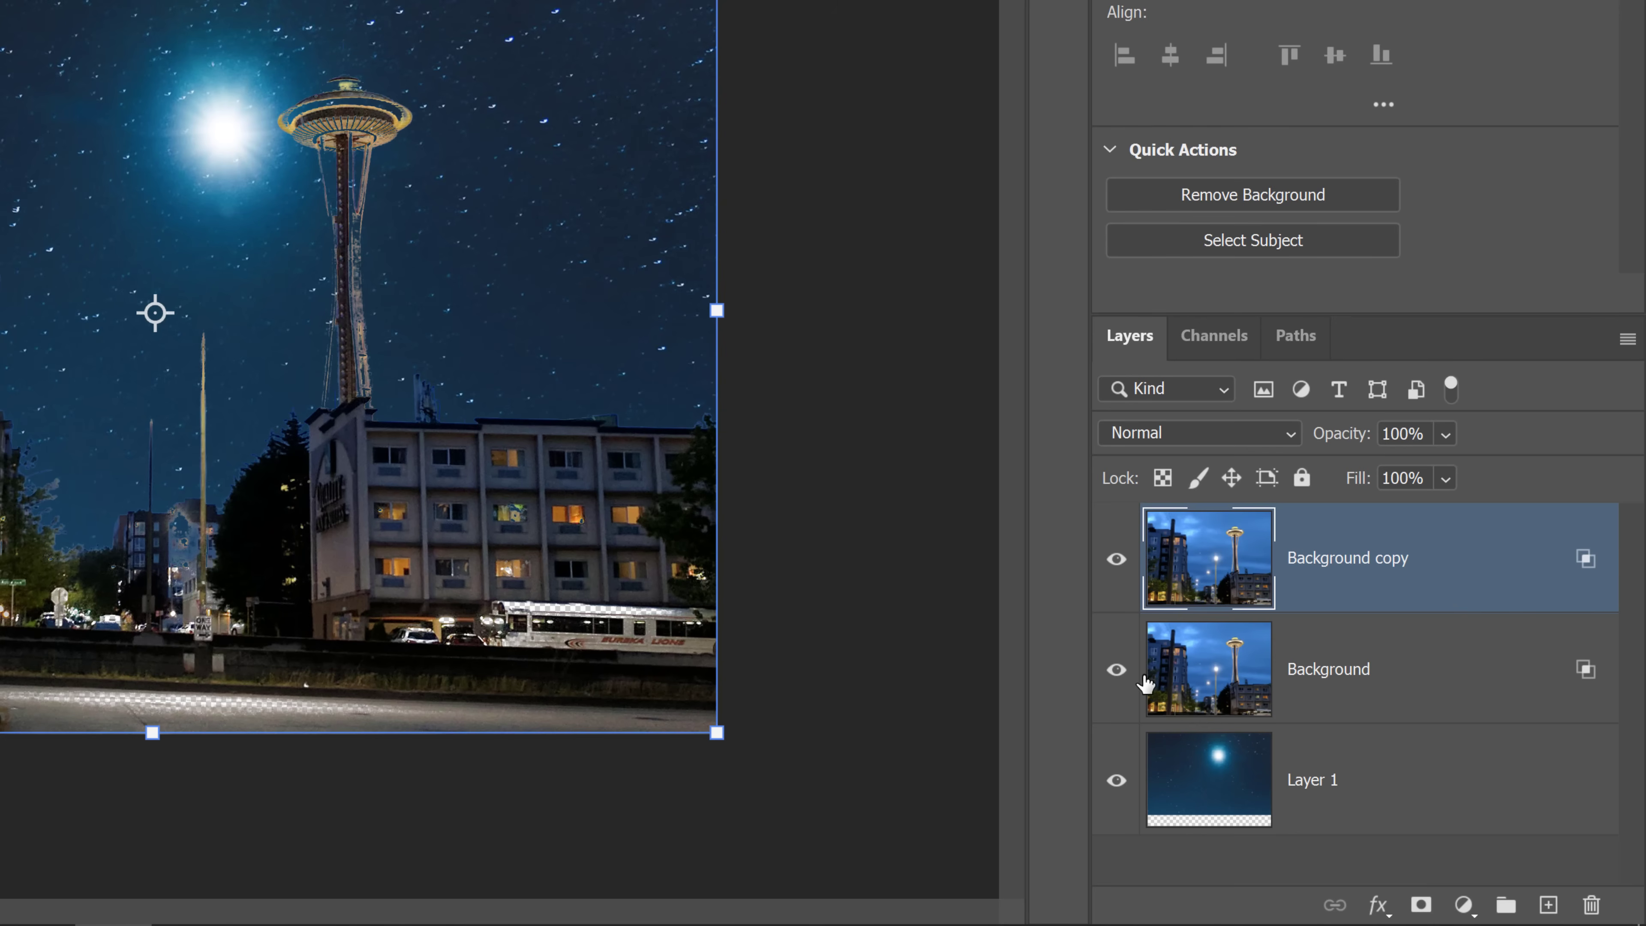
left_click(1116, 669)
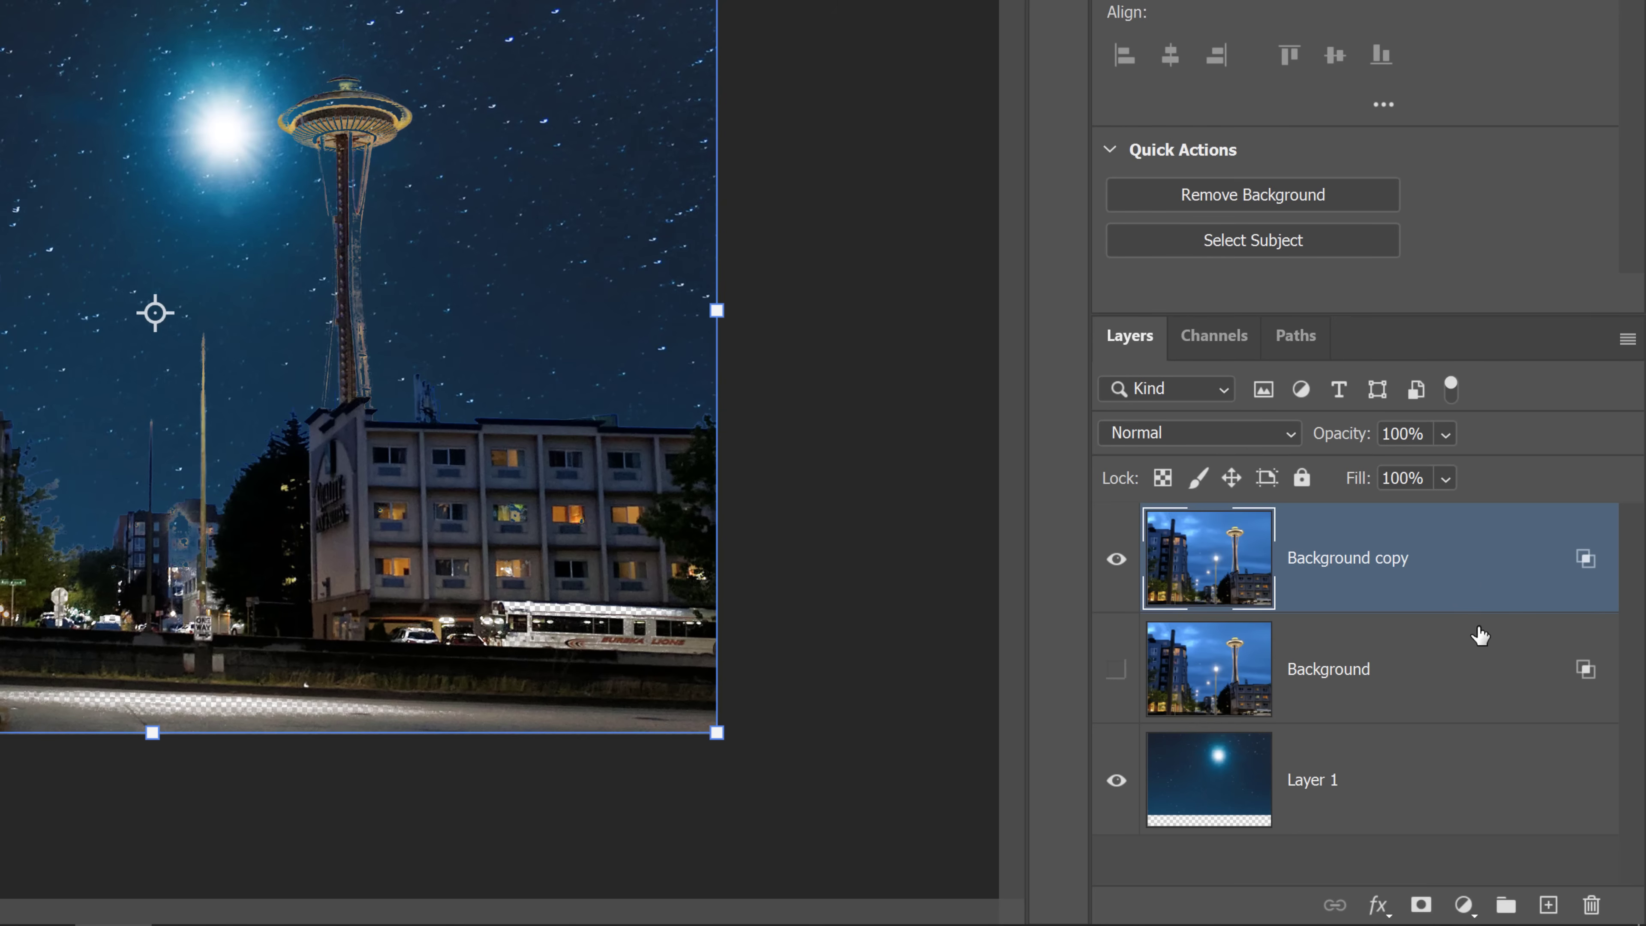
Step: Convert the Background copy layer to a smart object and load its opaque pixels as a selection
right_click(1490, 582)
left_click(1228, 19)
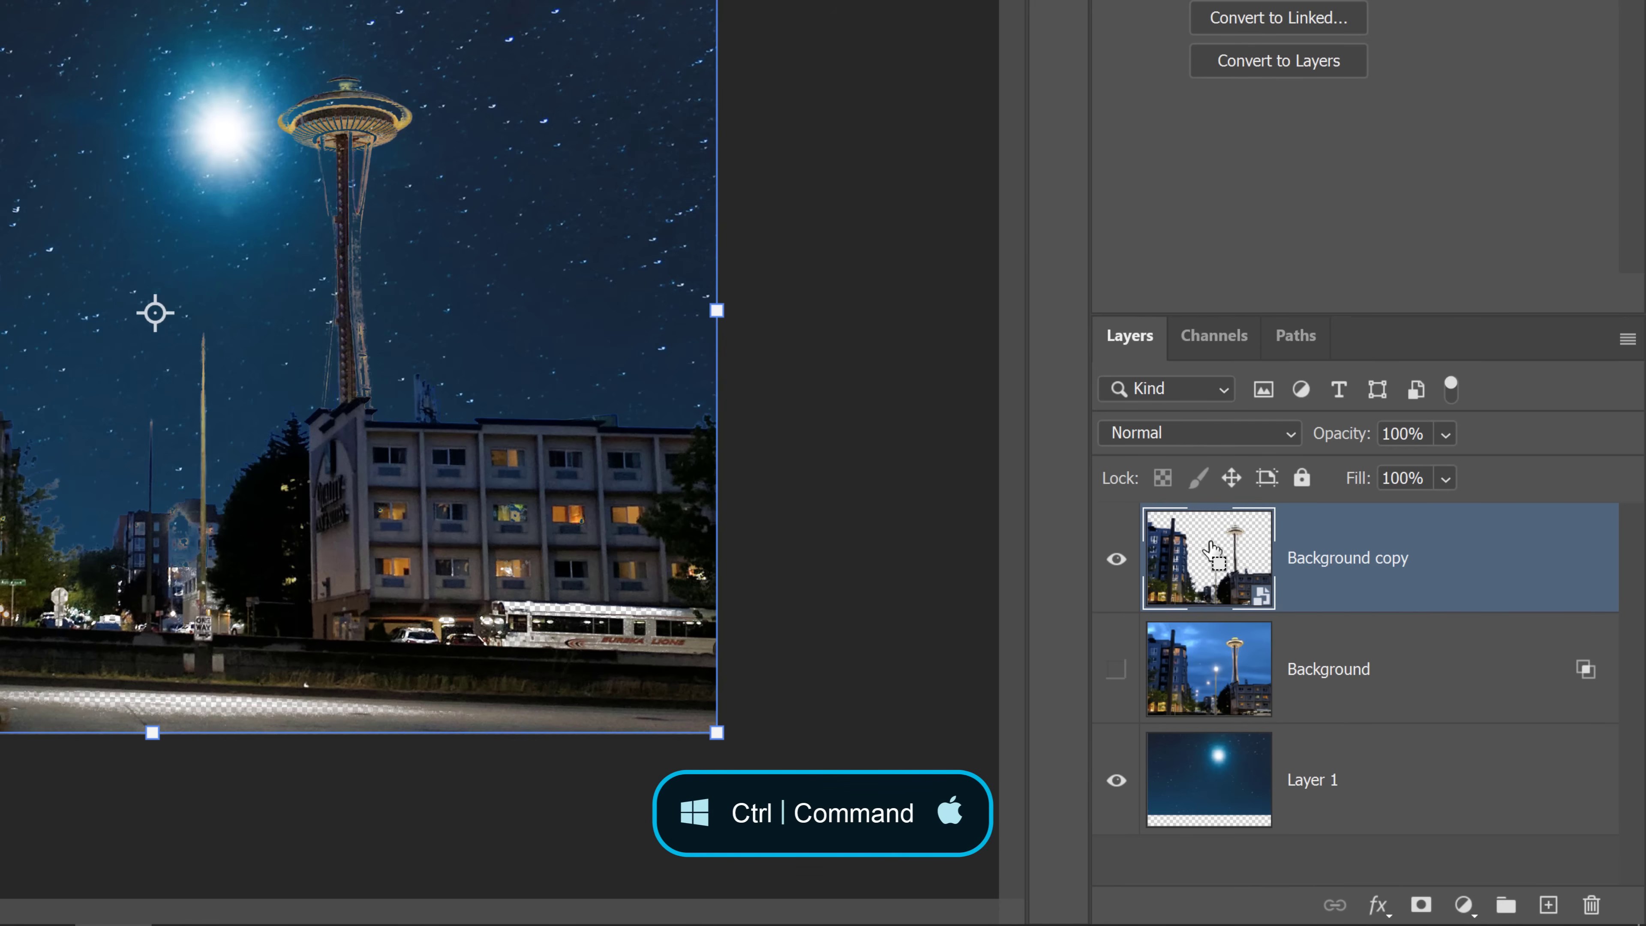
left_click(1220, 559, "ctrl")
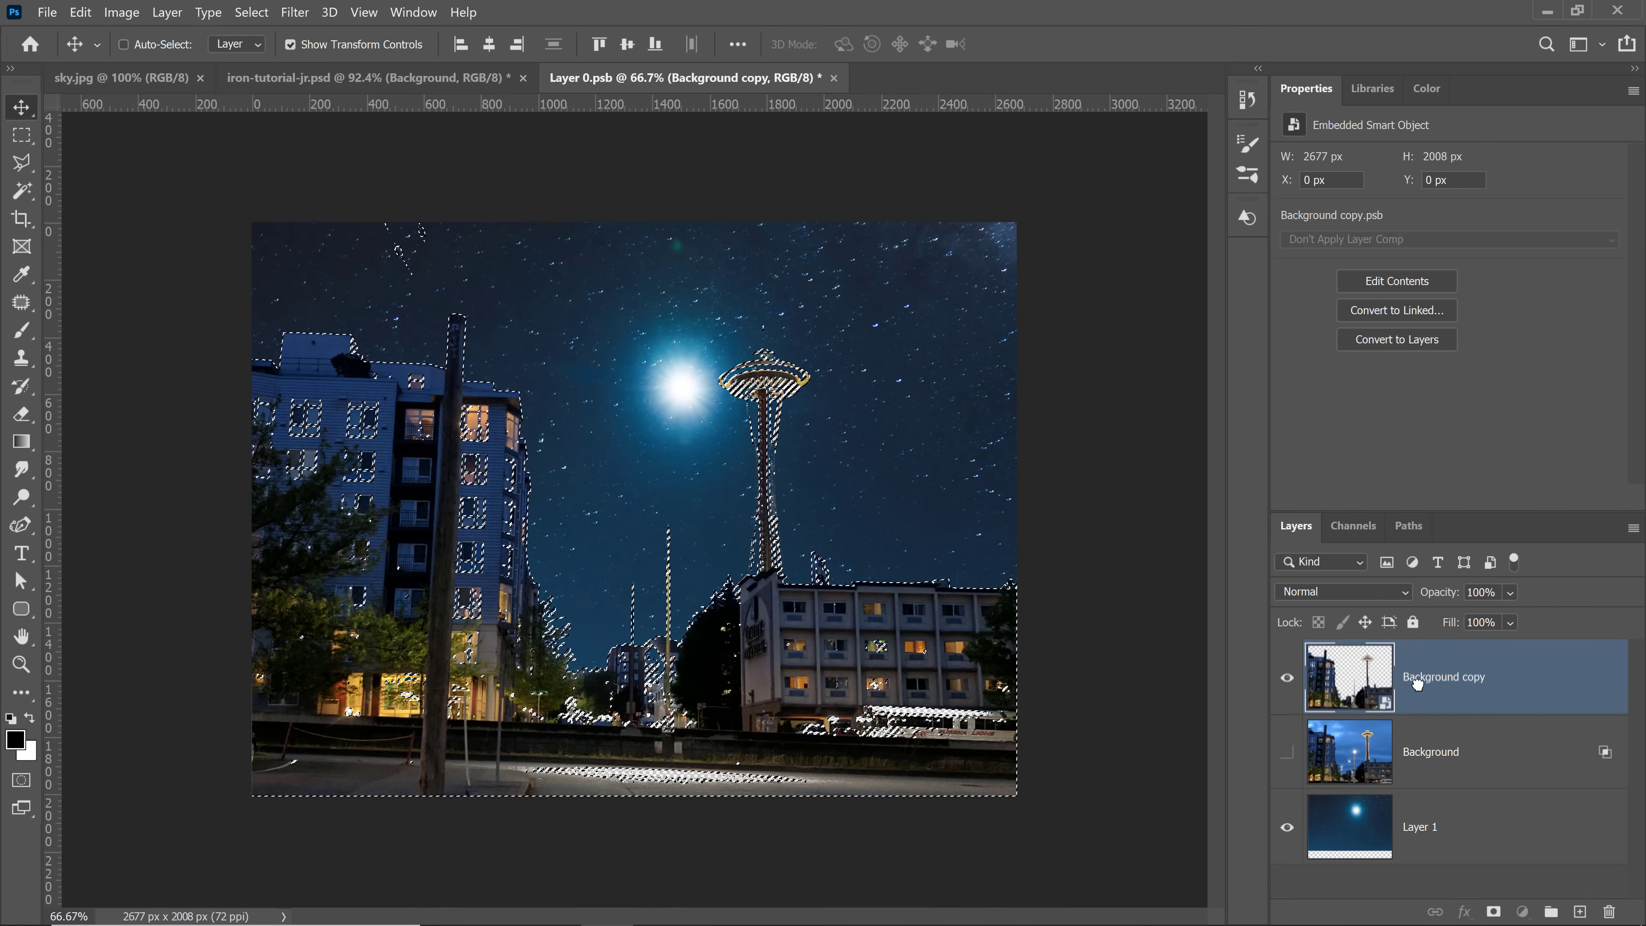
Step: Delete the Background copy layer, show the original Background layer and mask it with the active selection
left_click_drag(1418, 683, 1603, 898)
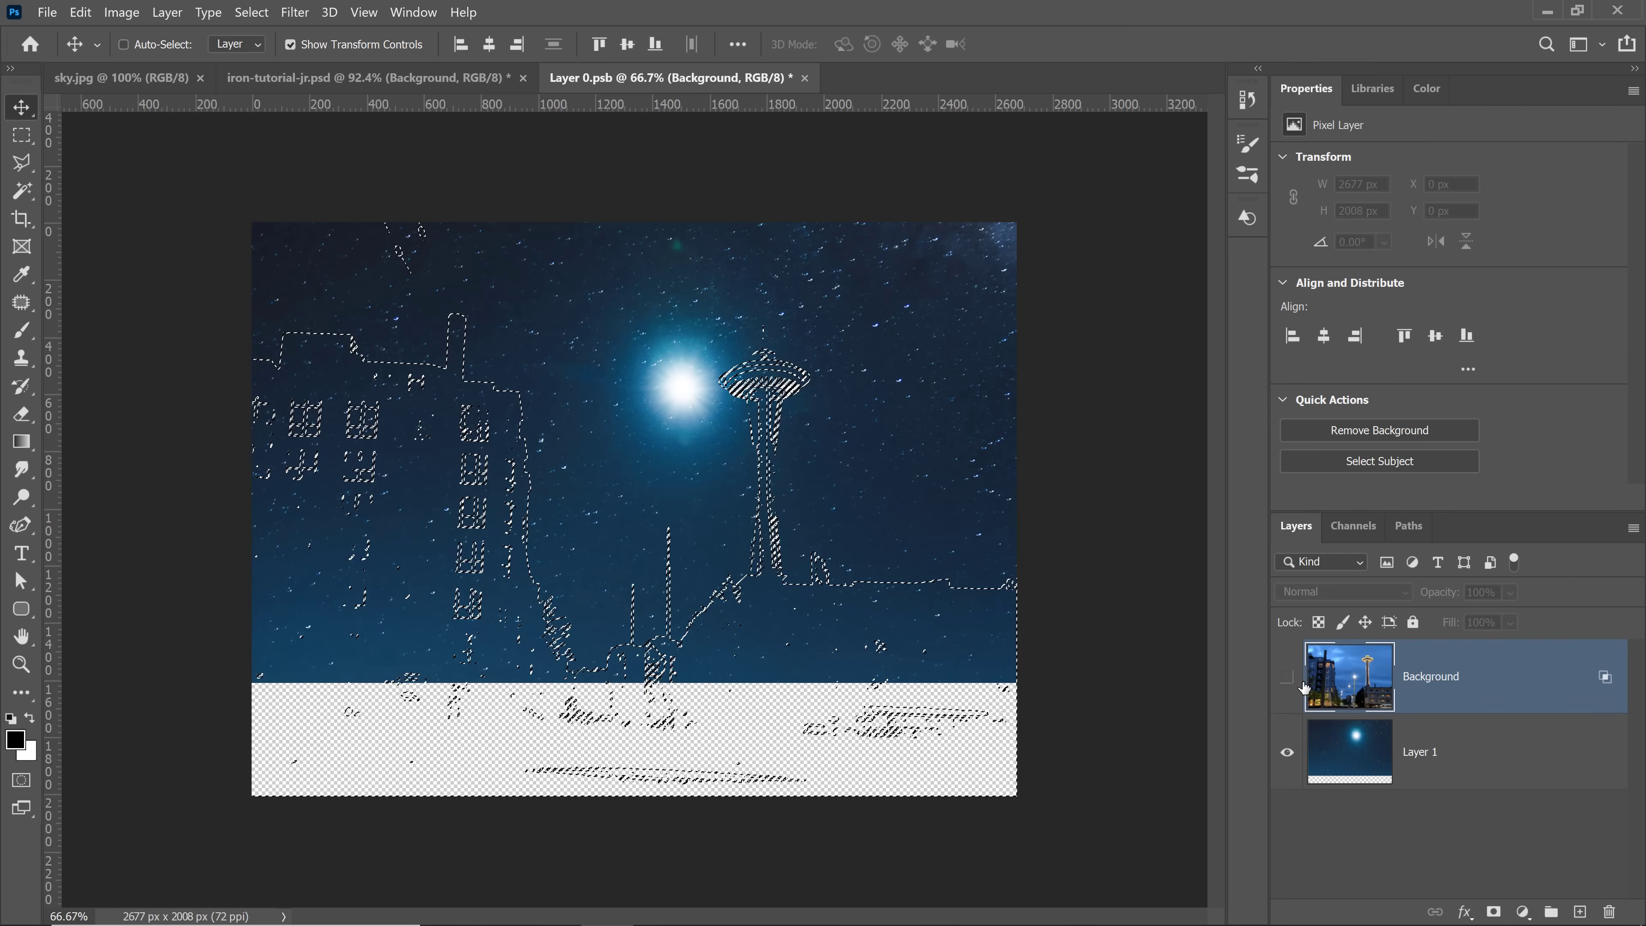
left_click(1287, 678)
left_click(1494, 912)
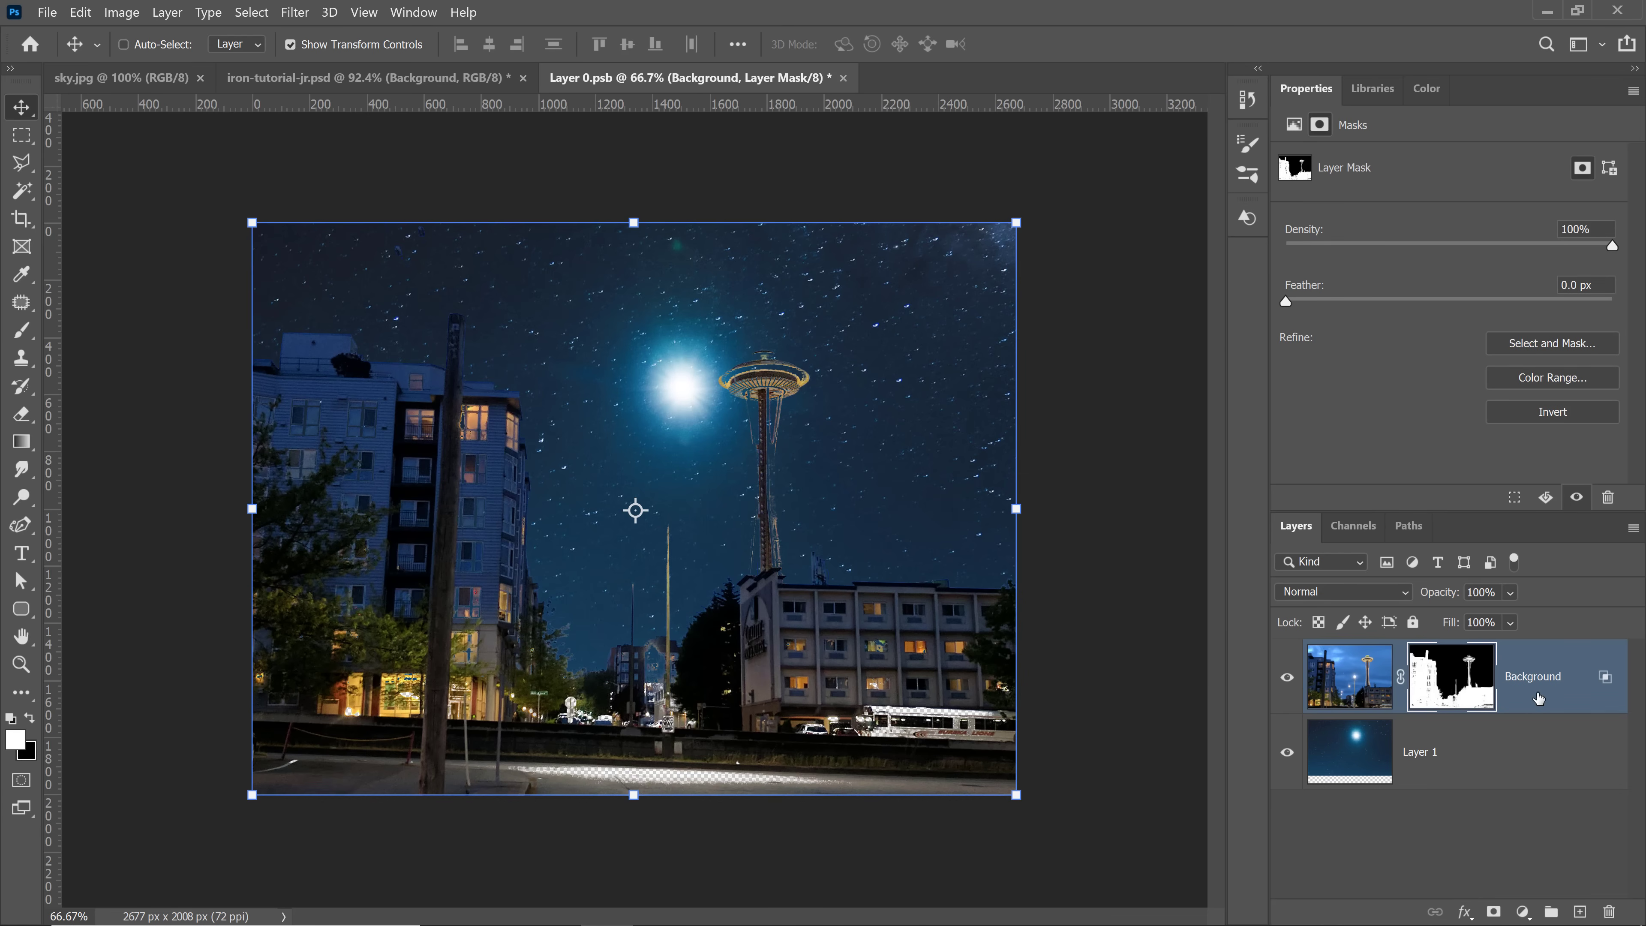
Step: Clear the Background layer's layer style and display its layer mask as a red overlay
right_click(1603, 681)
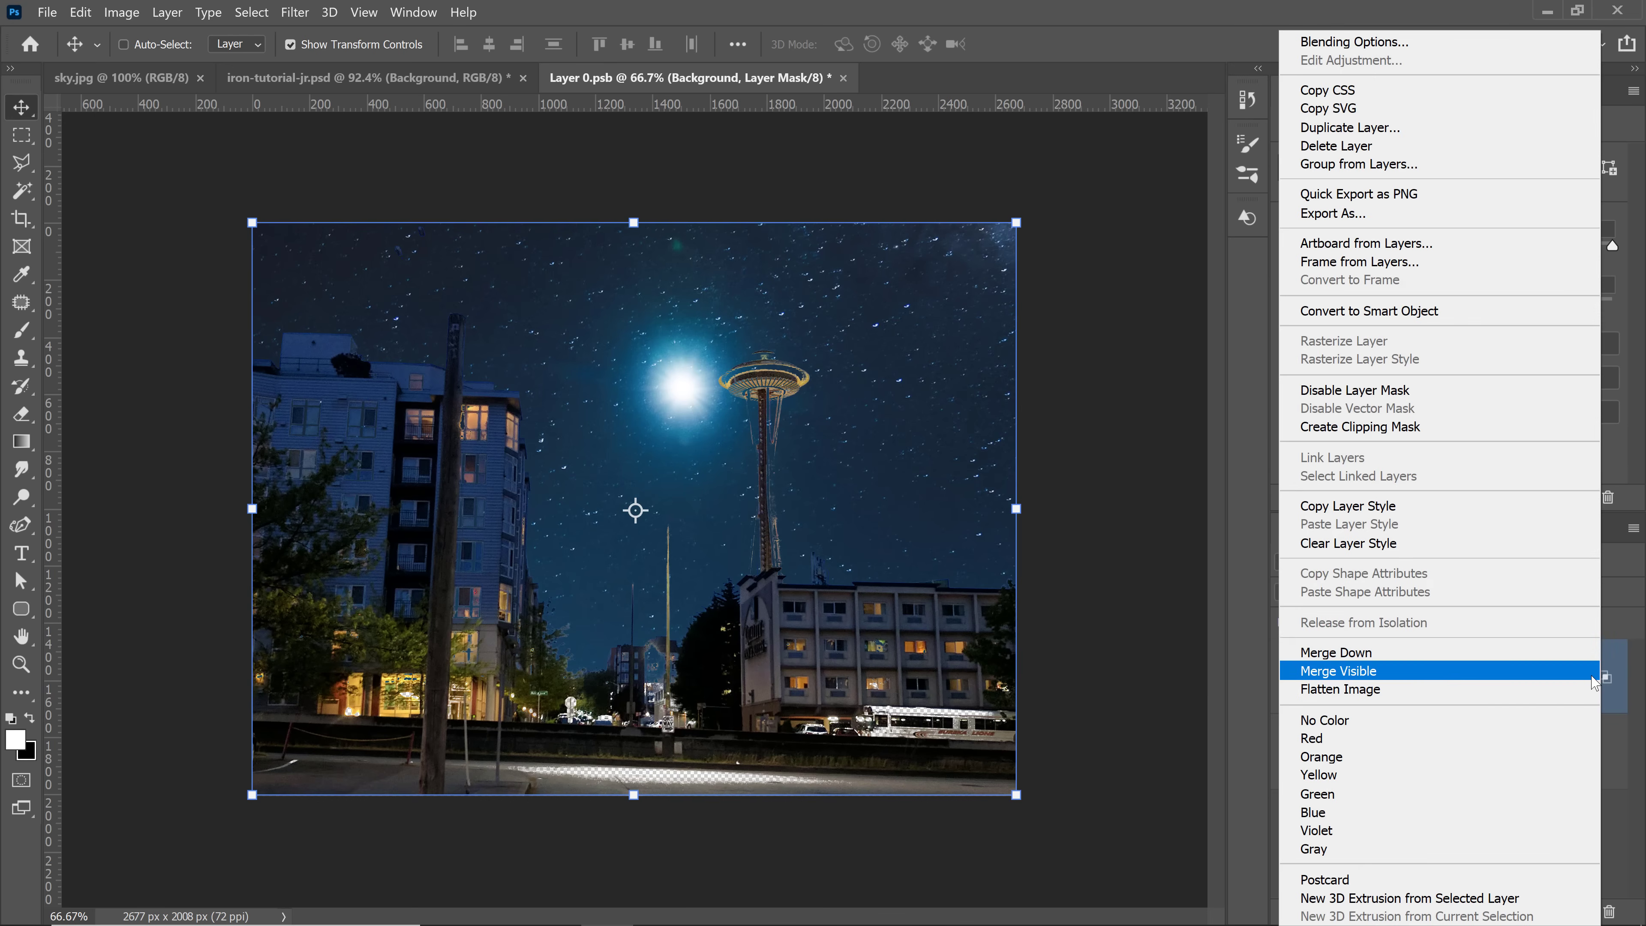
left_click(1393, 548)
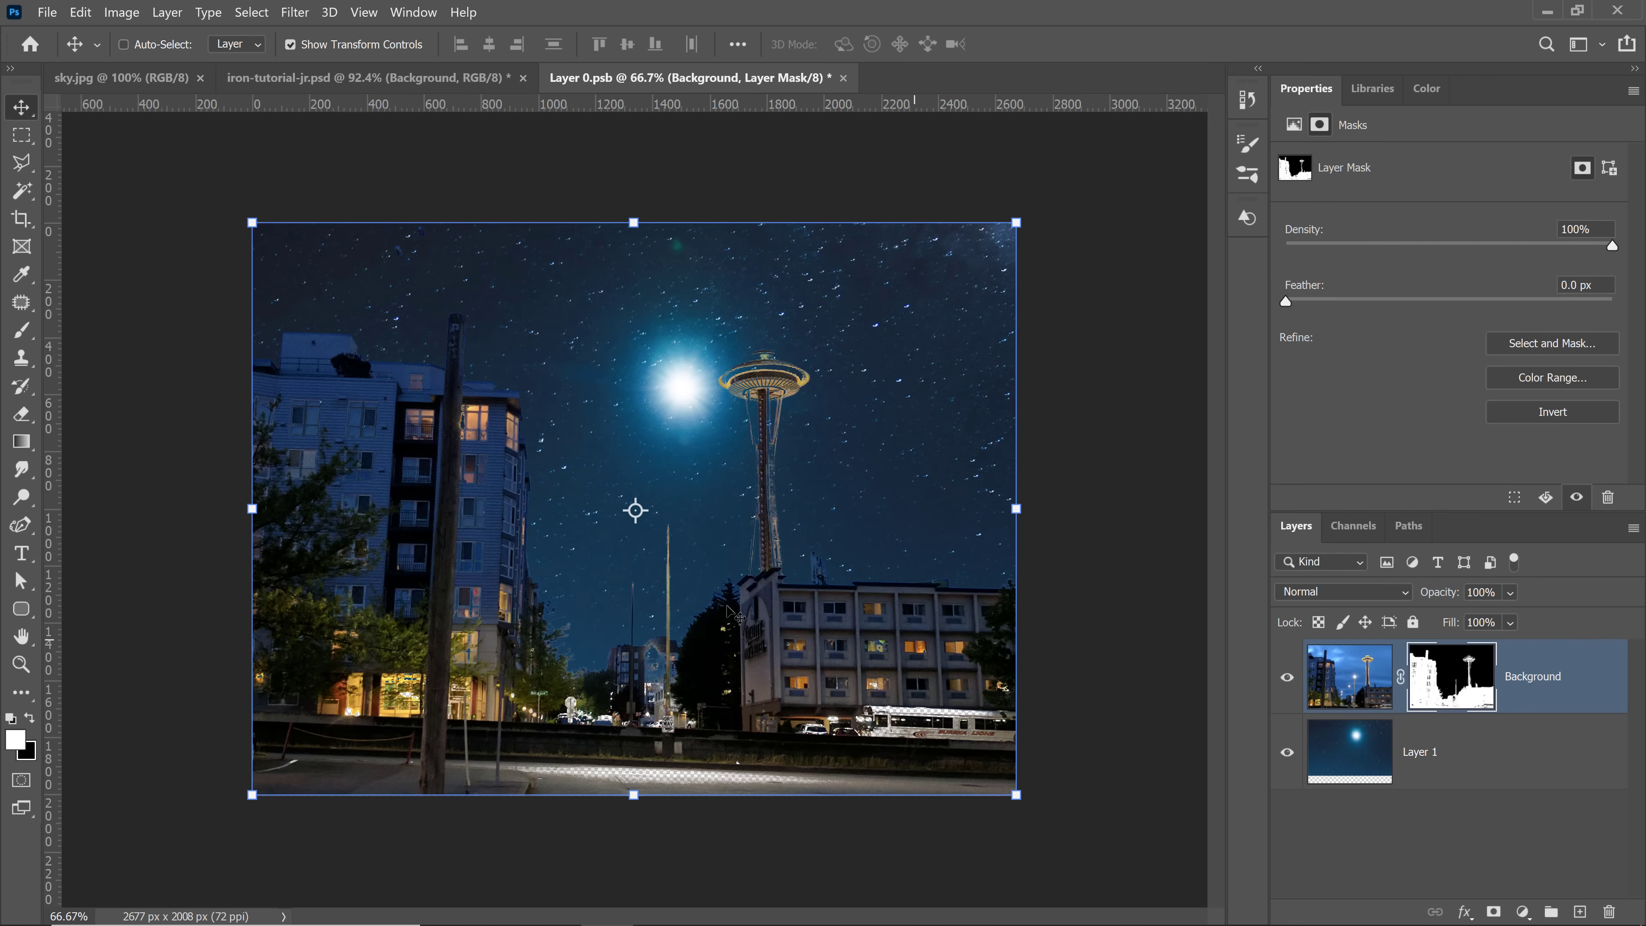
left_click(22, 665)
left_click(604, 459)
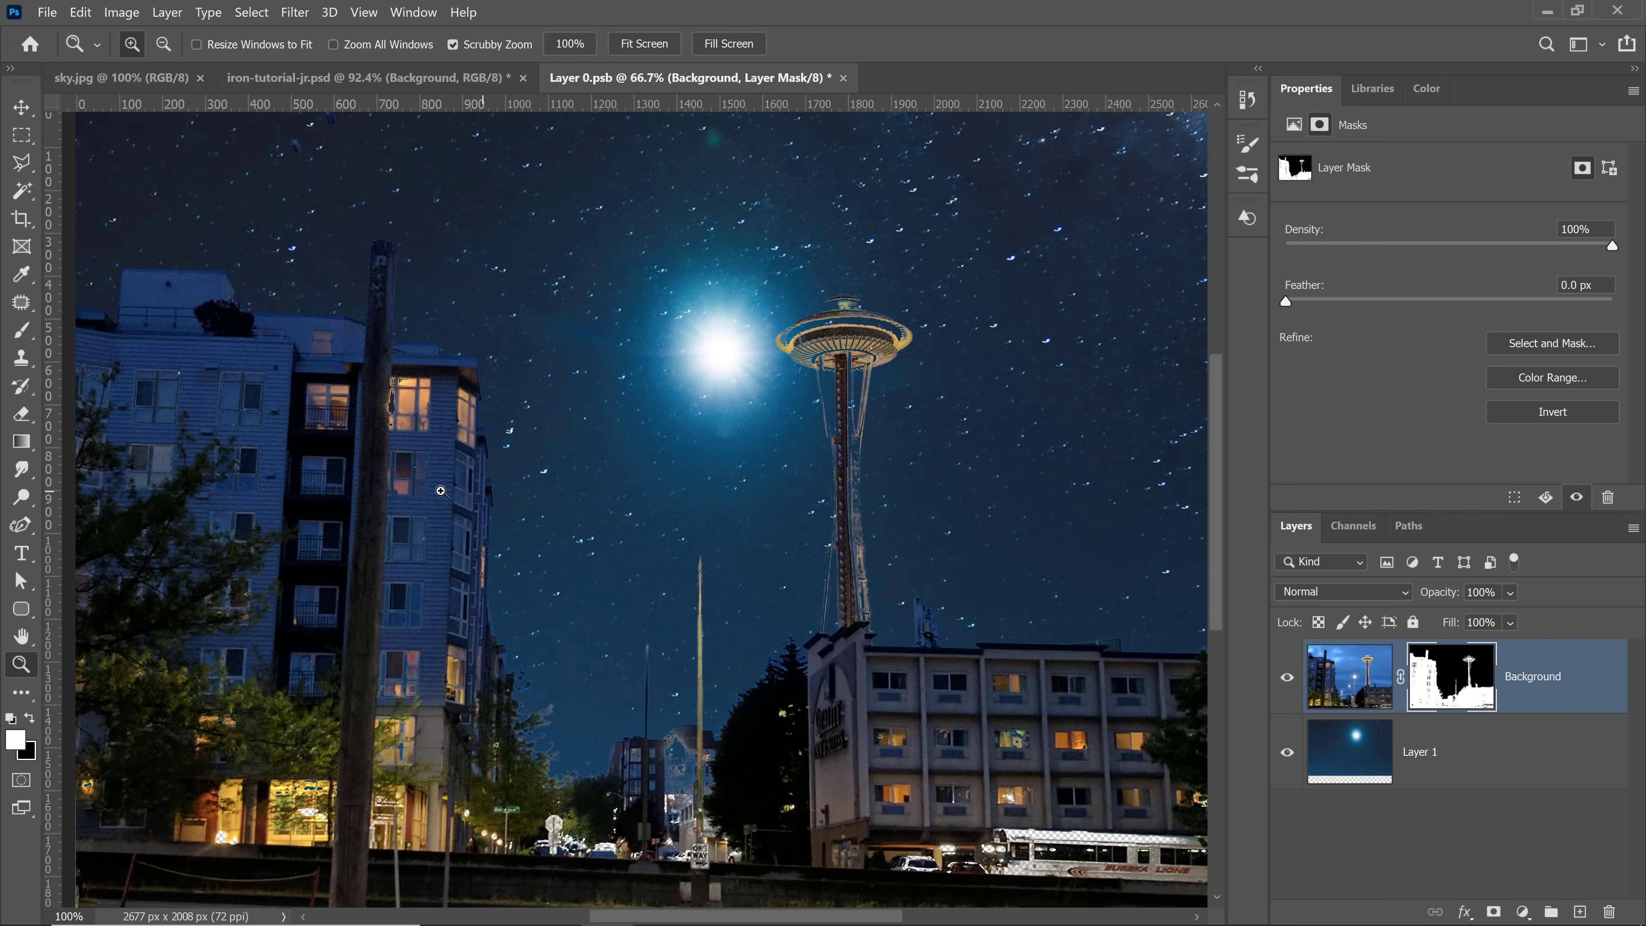
left_click_drag(479, 525, 654, 481)
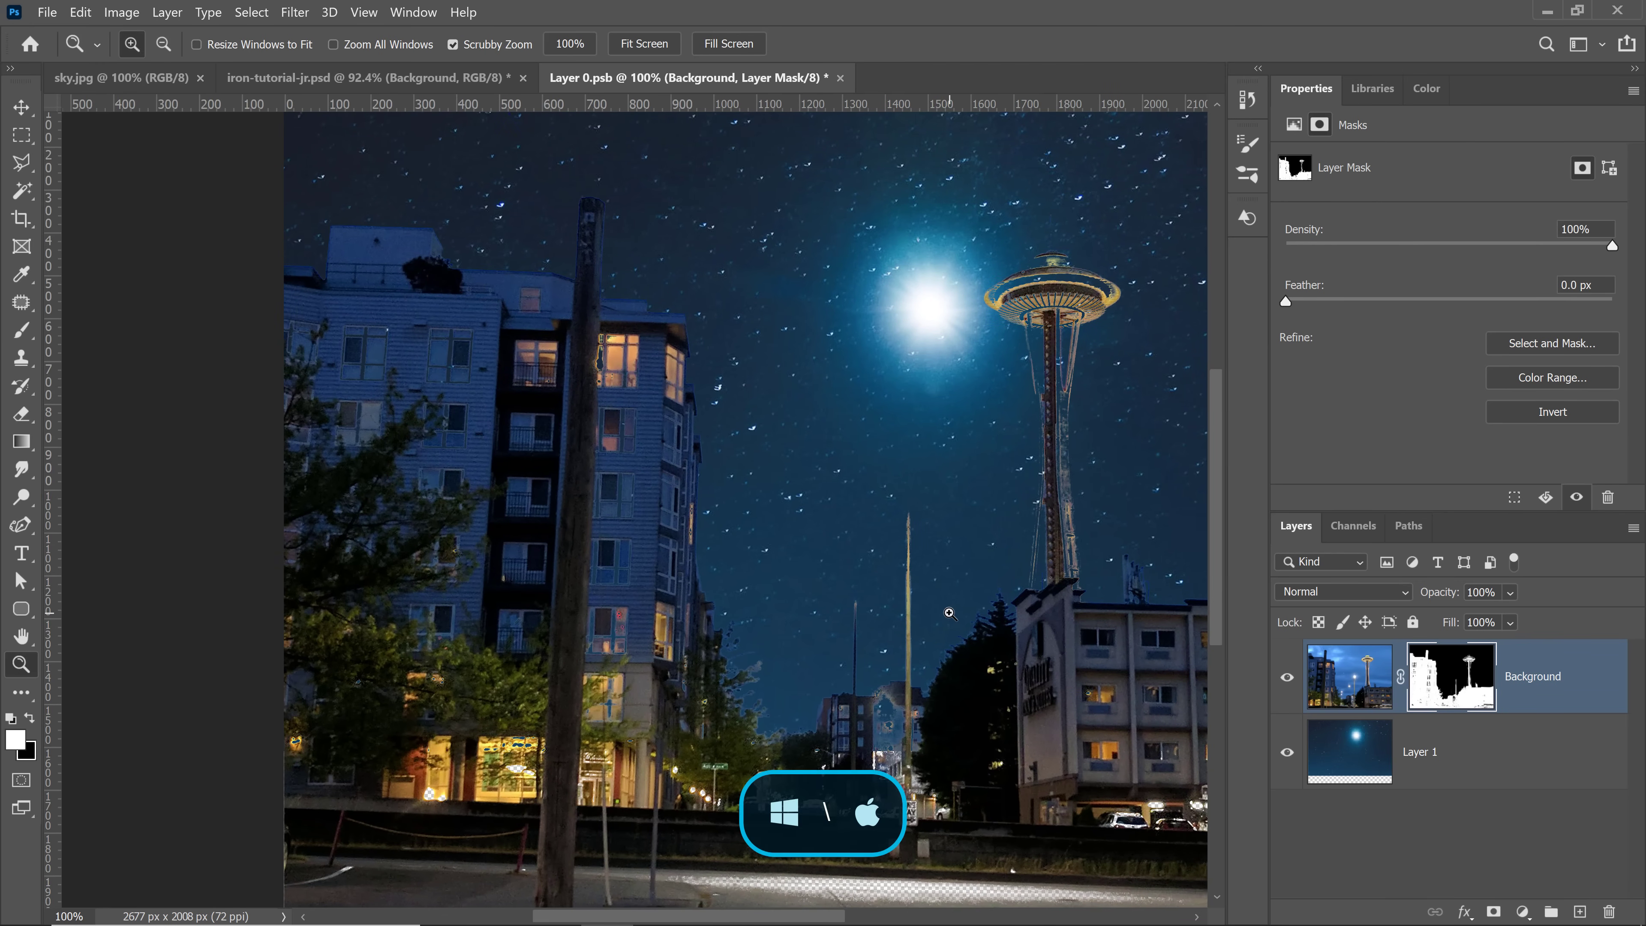
key("backslash")
left_click_drag(881, 617, 834, 571)
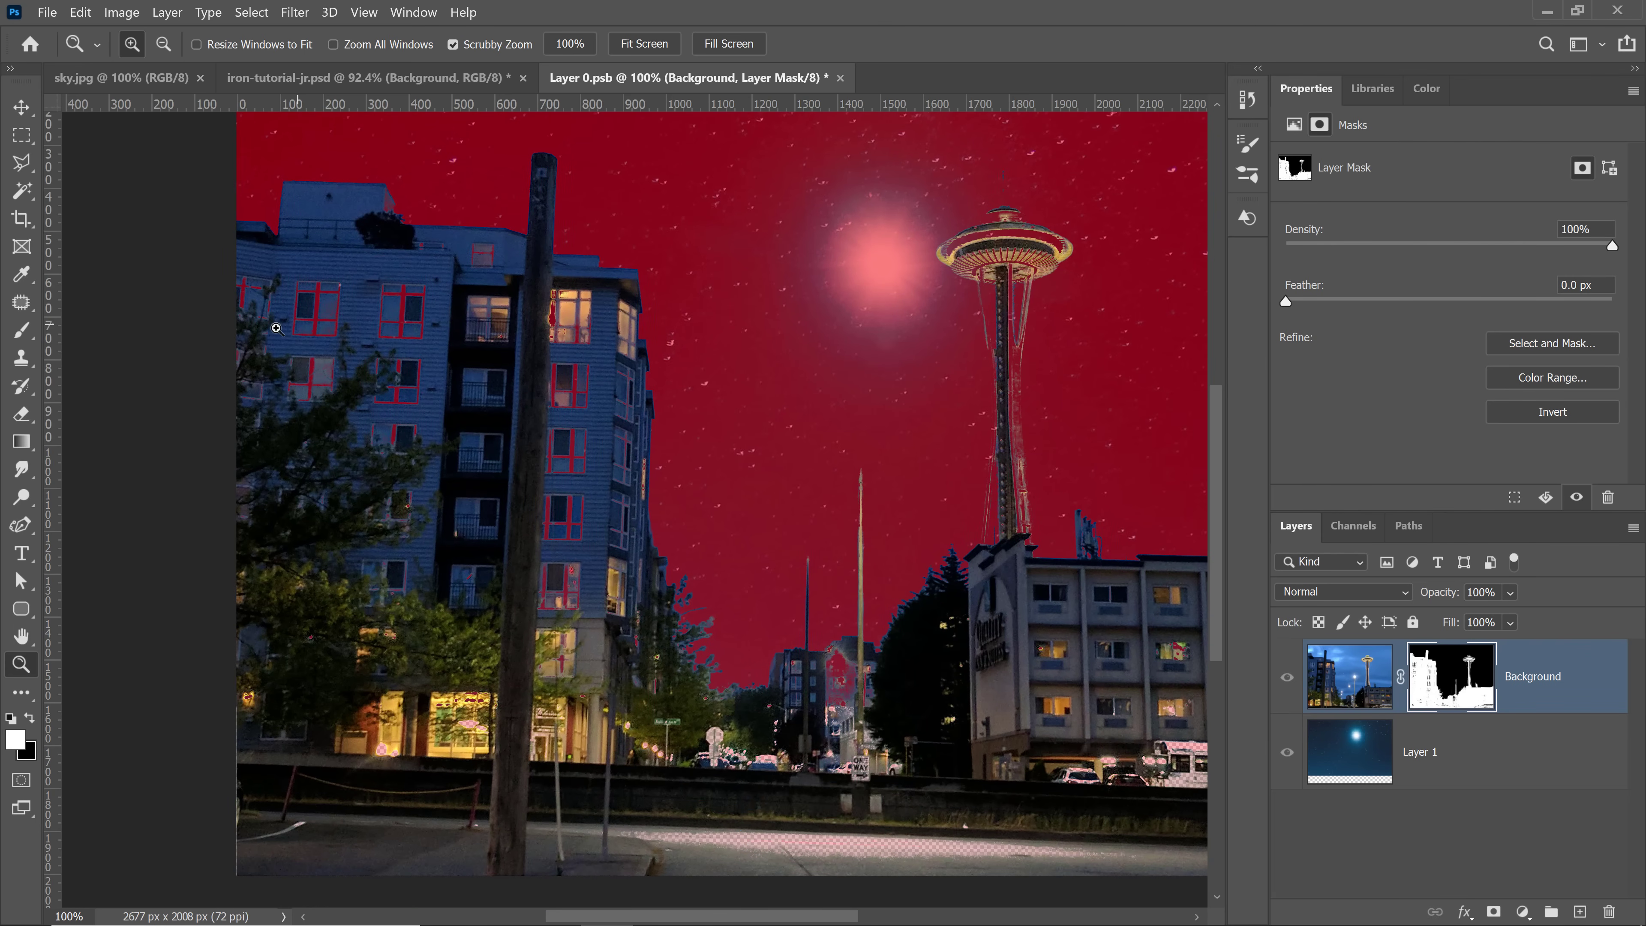
Step: Paint the Background mask white with a 175 px brush over the left building, street, distant buildings and white bus
left_click(21, 329)
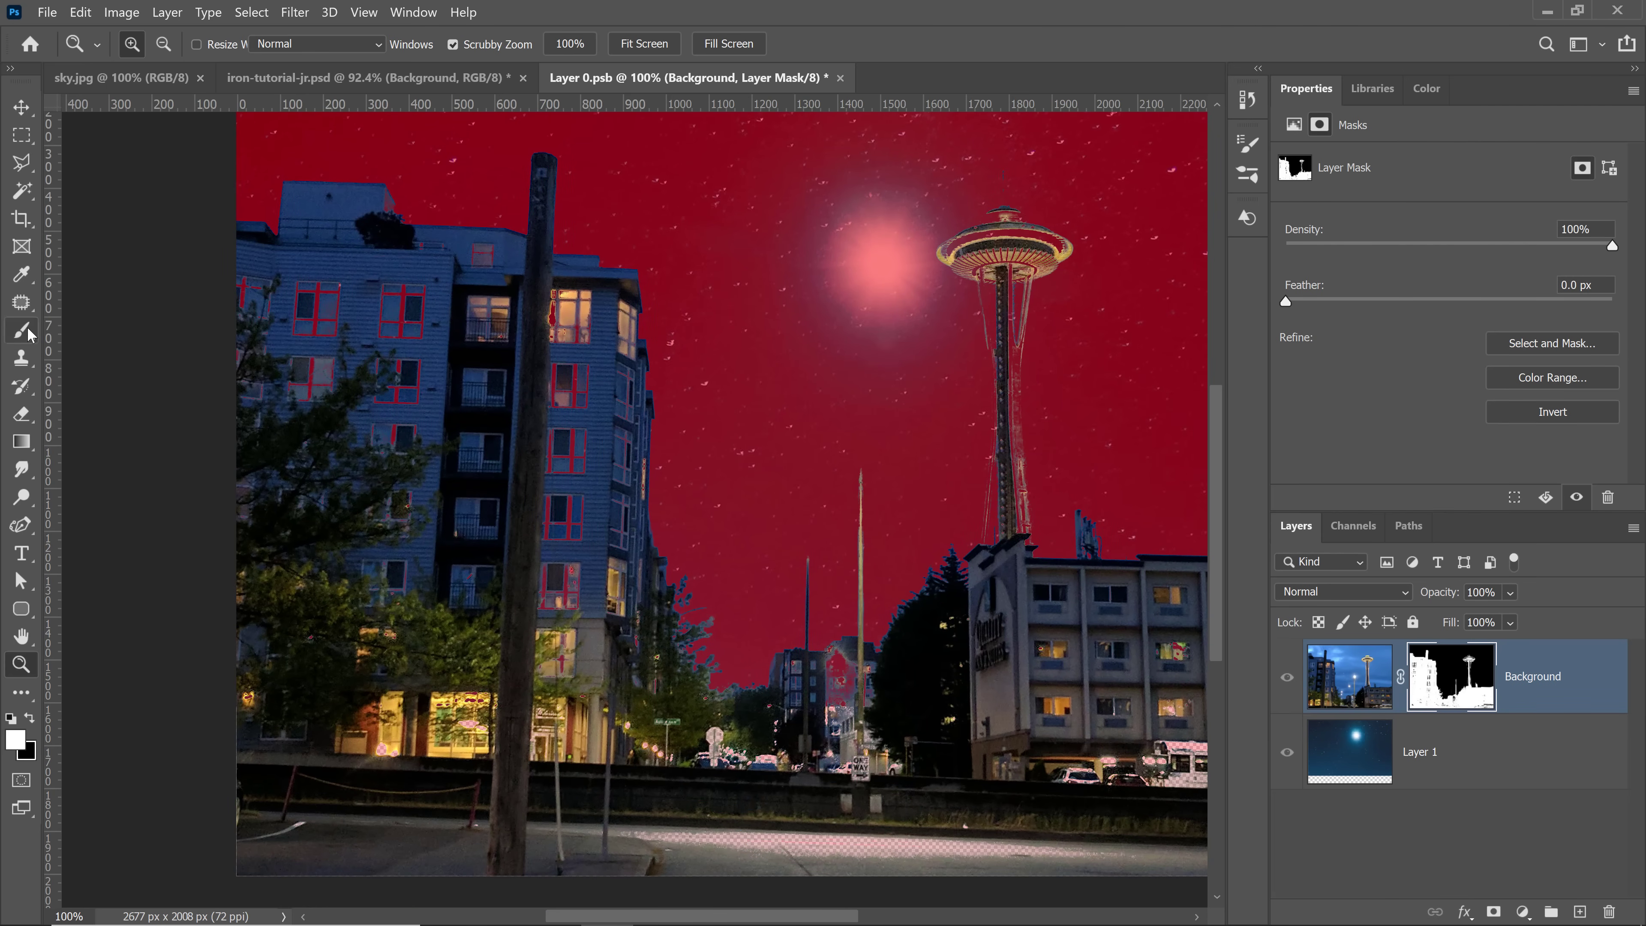
mouse_move(538, 372)
left_mouse_down()
mouse_move(505, 317)
mouse_move(544, 312)
mouse_move(376, 294)
mouse_move(415, 389)
mouse_move(539, 412)
mouse_move(393, 444)
left_mouse_up()
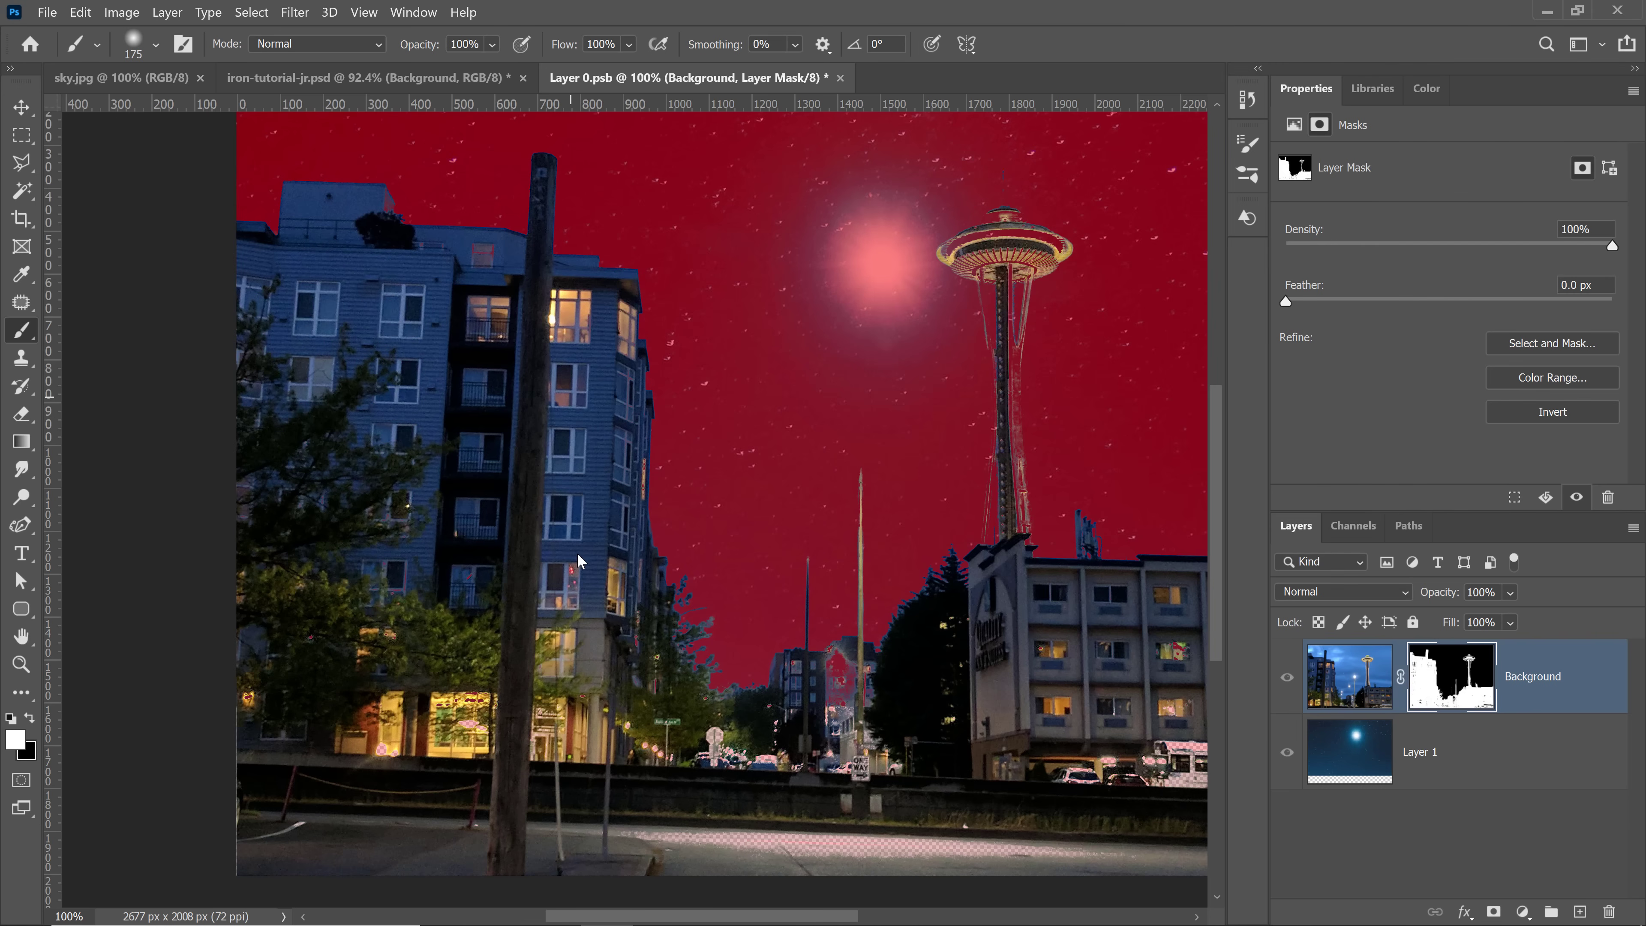
left_click_drag(620, 749, 331, 676)
left_click_drag(447, 765, 810, 772)
left_click_drag(545, 747, 402, 767)
mouse_move(557, 674)
left_mouse_down()
mouse_move(547, 580)
mouse_move(568, 622)
left_mouse_up()
left_click(889, 582)
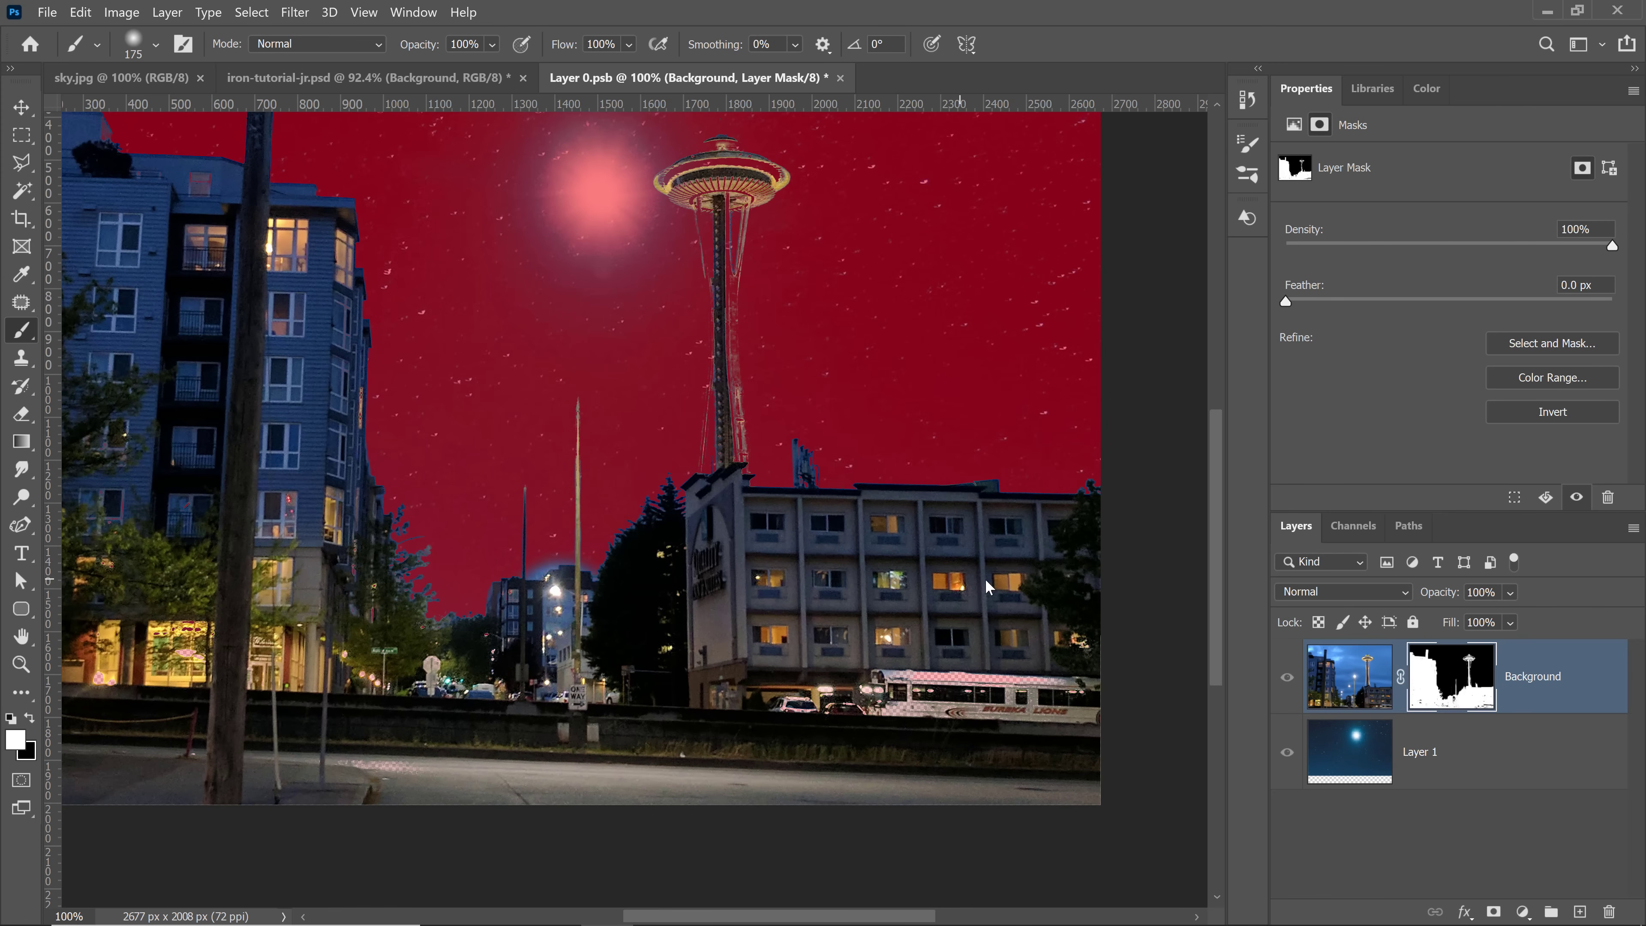
left_click_drag(1062, 685, 956, 716)
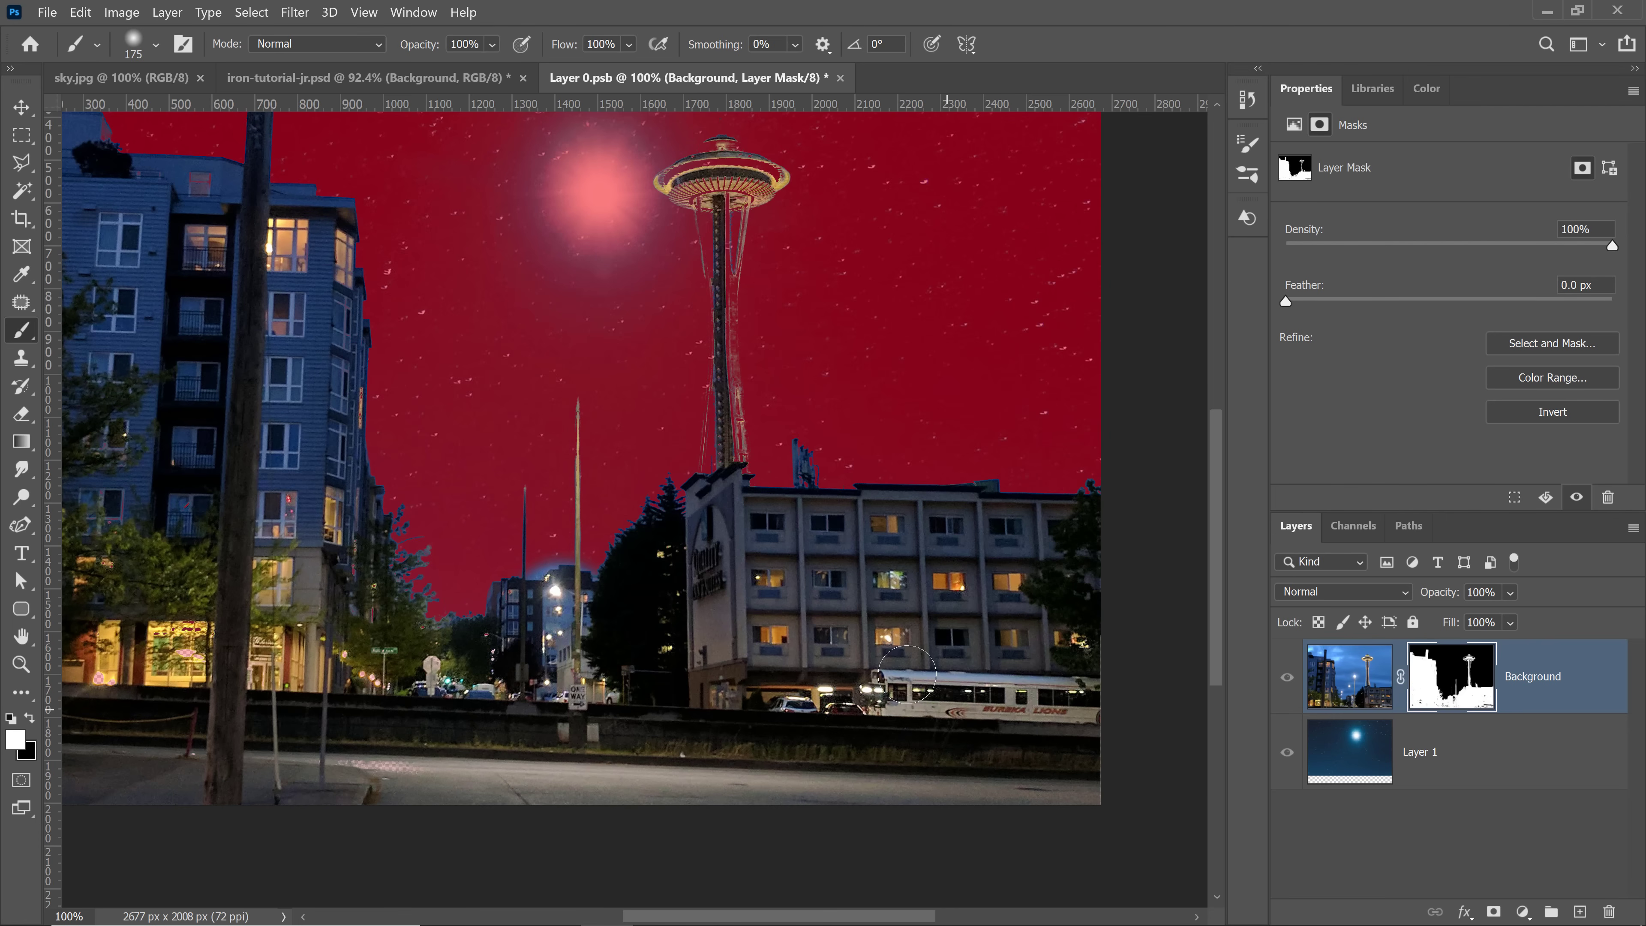
Step: Paint the Background mask white over the Space Needle's saucer and top dome with a 45 px brush
key("bracketleft")
key("bracketleft")
key("bracketleft")
key("bracketleft")
key("bracketleft")
key("bracketleft")
mouse_move(673, 182)
left_mouse_down()
mouse_move(727, 167)
mouse_move(749, 189)
mouse_move(679, 185)
left_mouse_up()
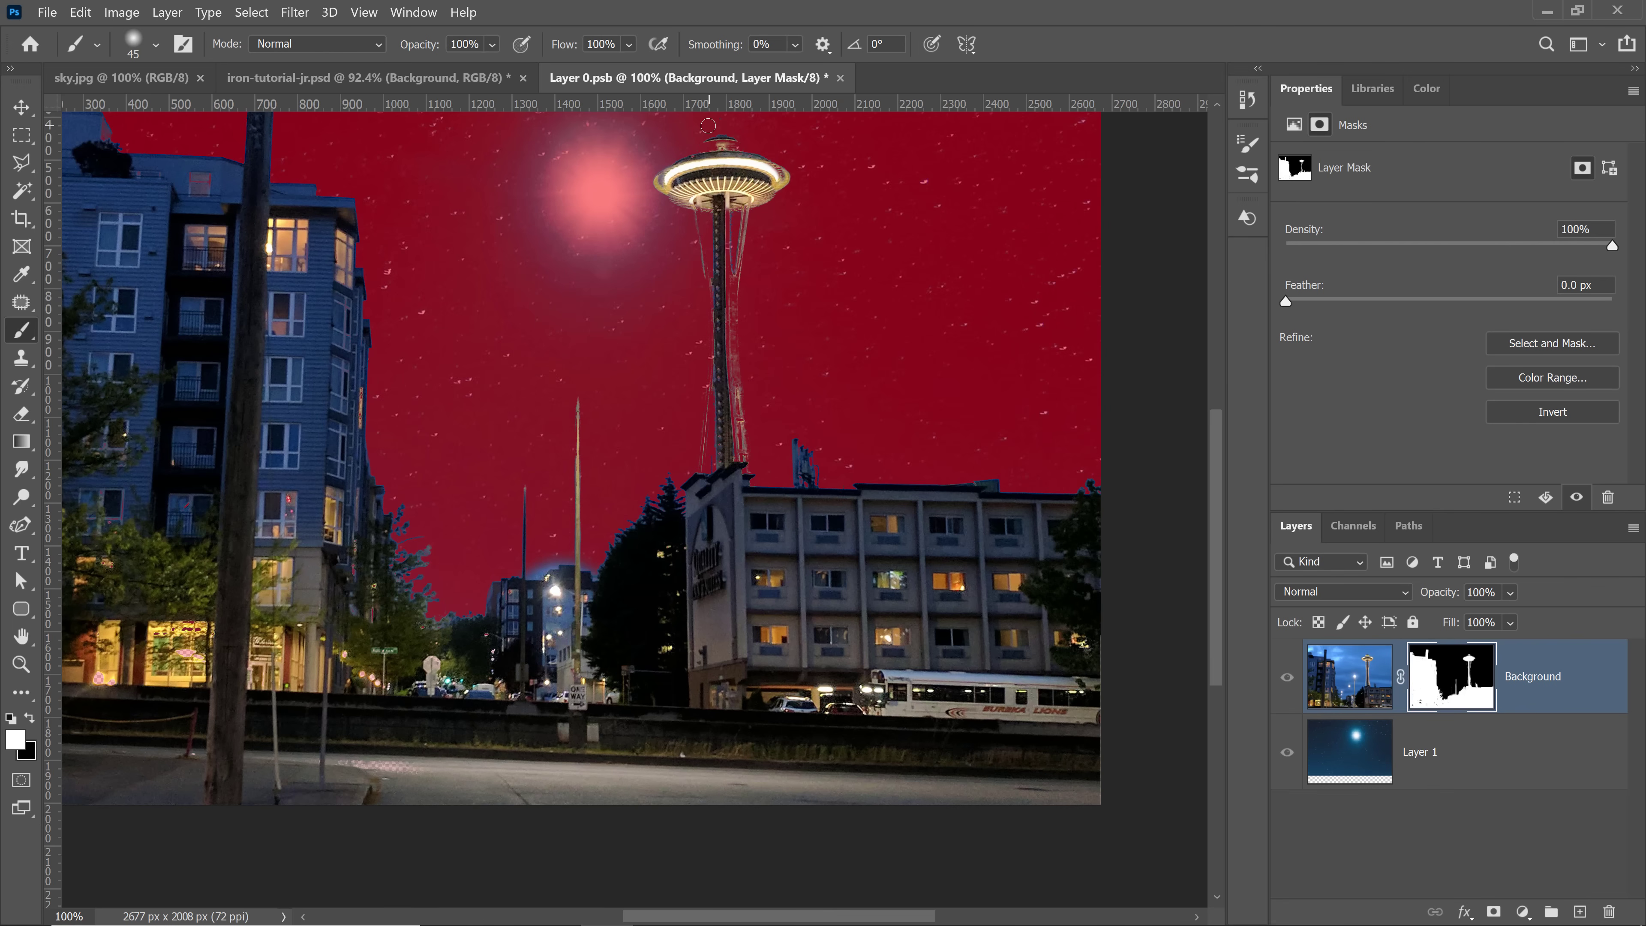
scroll(708, 130, "up", 10)
mouse_move(713, 218)
left_mouse_down()
mouse_move(610, 294)
mouse_move(581, 423)
mouse_move(577, 389)
mouse_move(655, 381)
mouse_move(724, 456)
mouse_move(820, 480)
mouse_move(842, 512)
mouse_move(716, 528)
mouse_move(698, 478)
left_mouse_up()
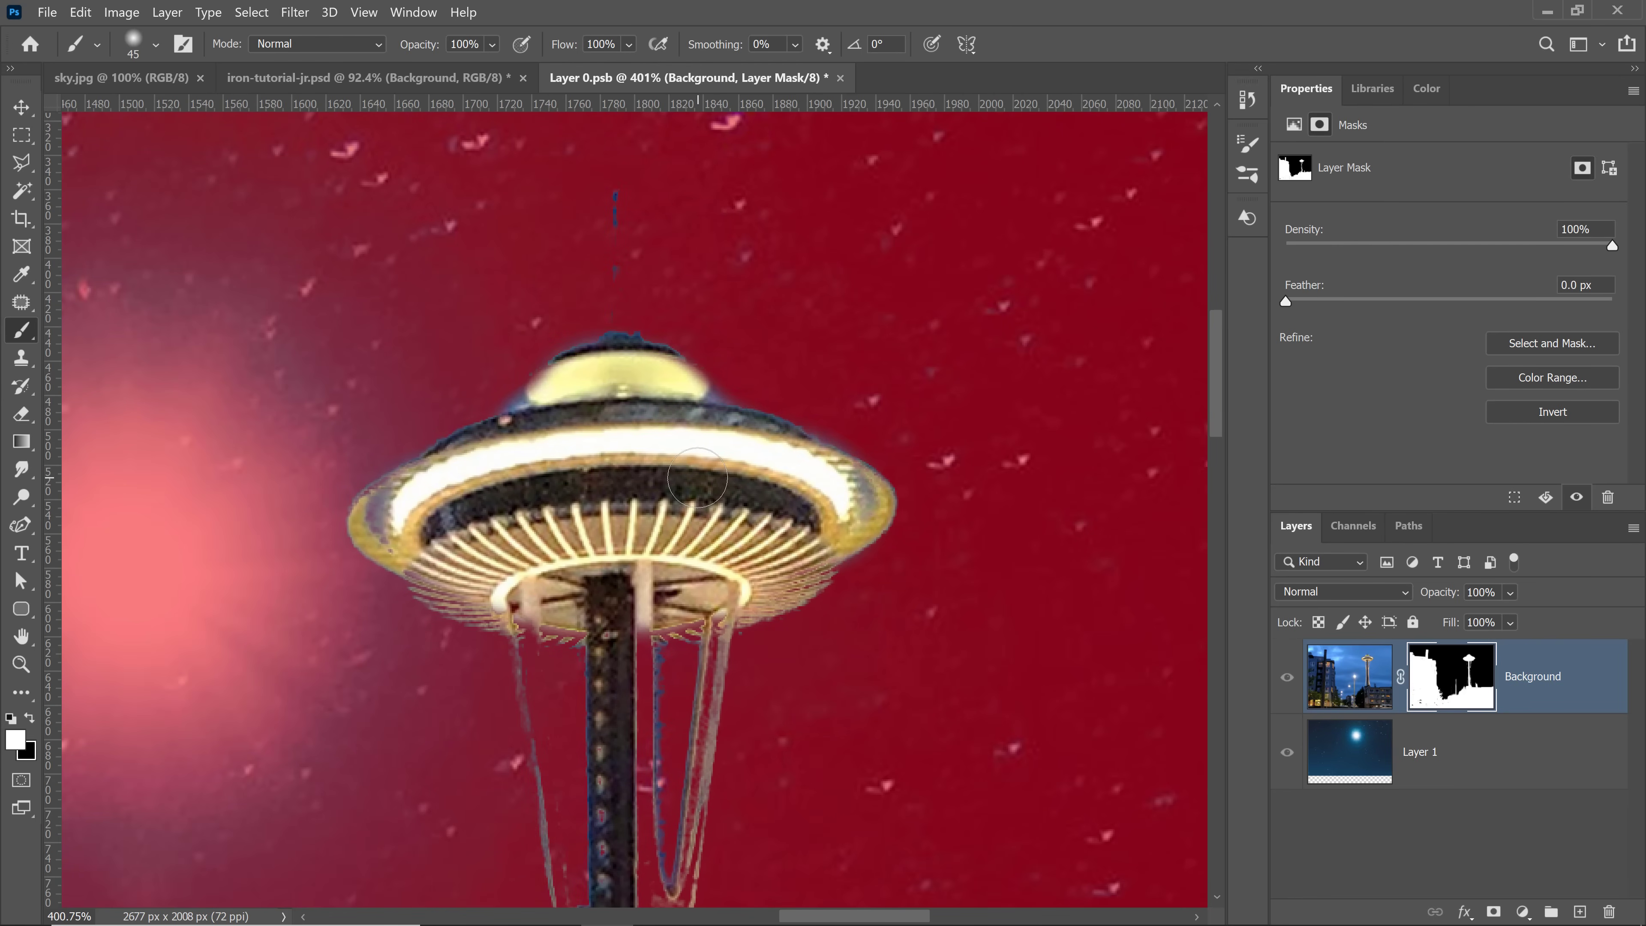
Step: Restore the Space Needle's antenna on the mask with a straight white stroke from a 6 px brush
key("bracketleft")
key("bracketleft")
left_click(612, 356, "shift")
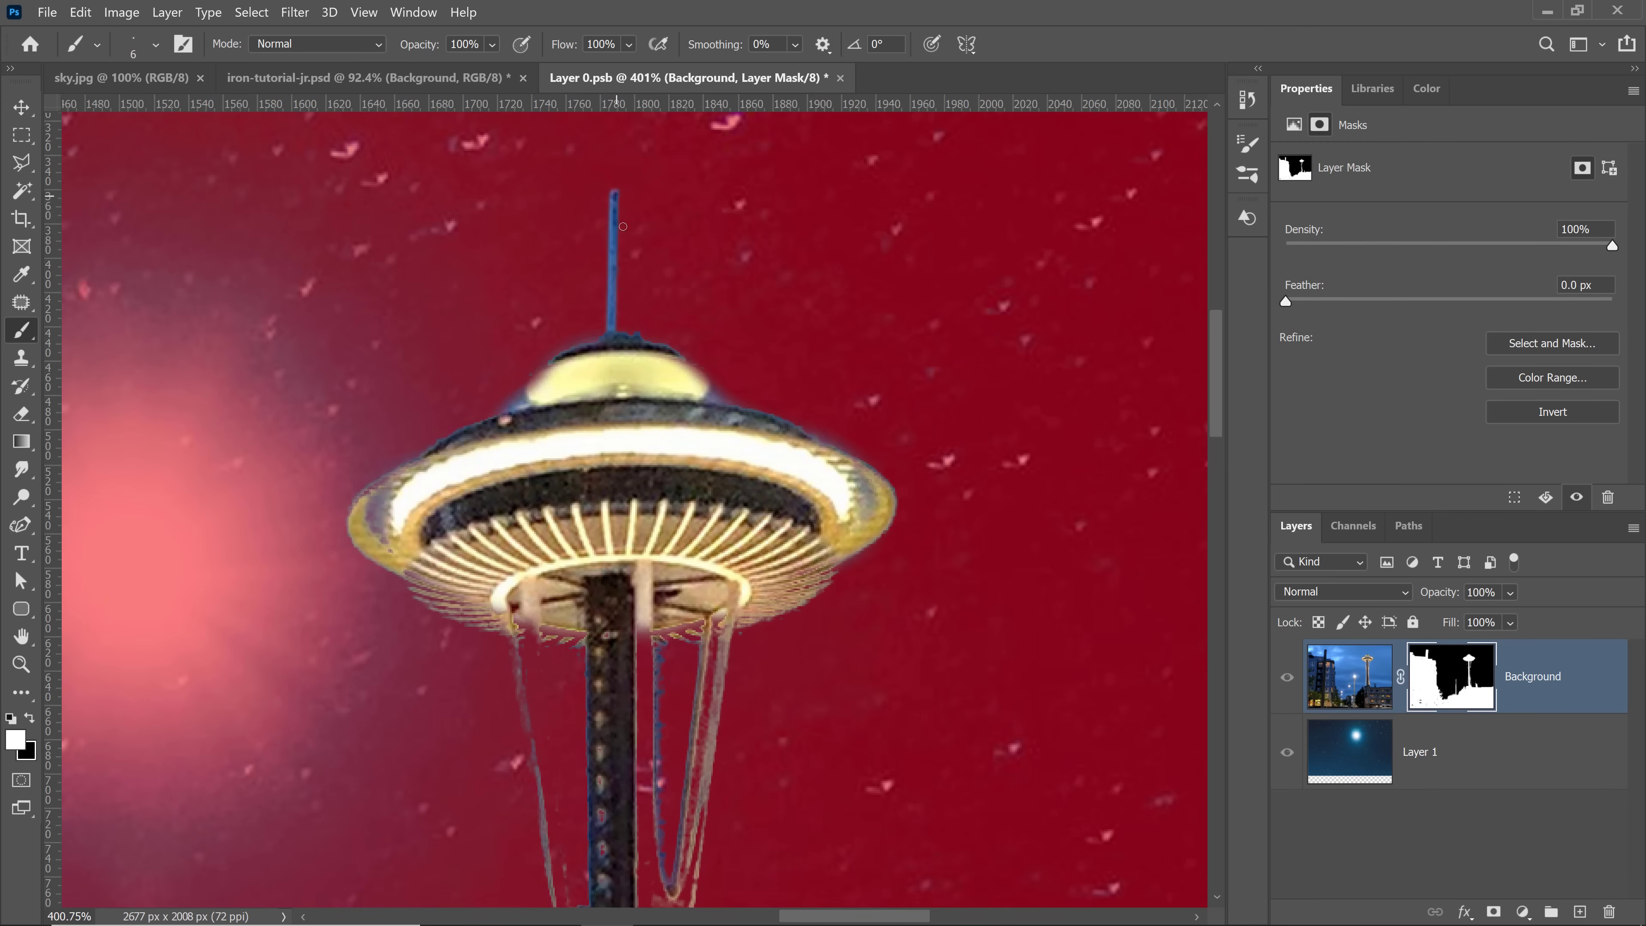
Step: Start a Polygonal Lasso outline beneath the saucer and trace the tower's left leg down to the rooftop
scroll(619, 345, "down", 5)
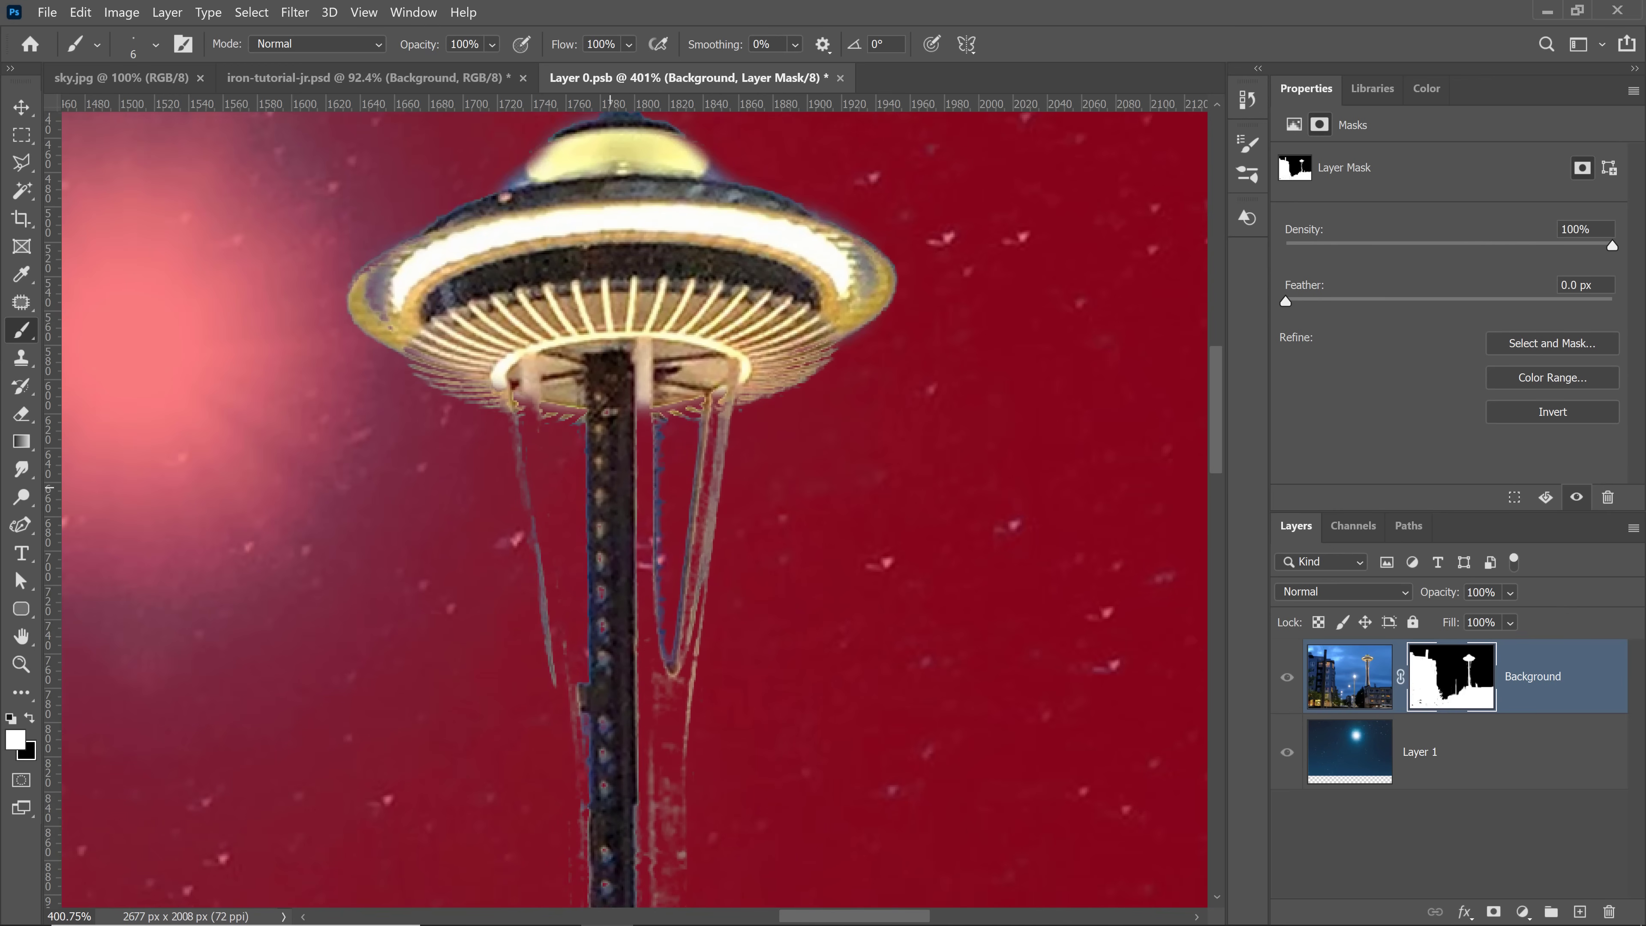
scroll(589, 420, "down", 1)
left_click(21, 162)
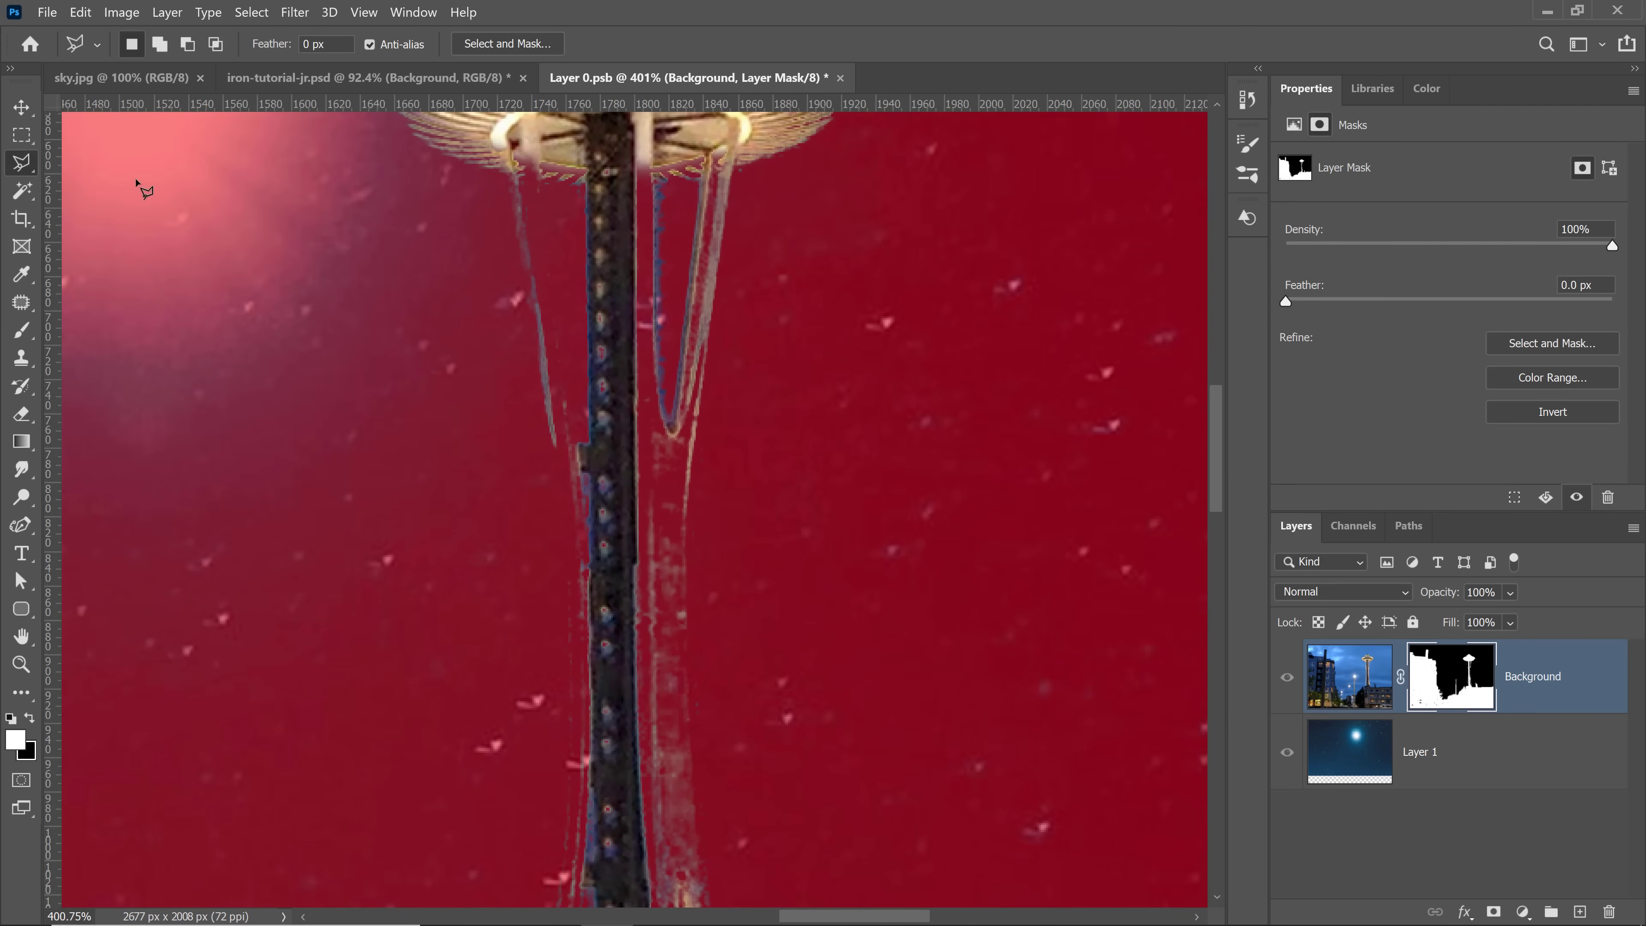
left_click(511, 163)
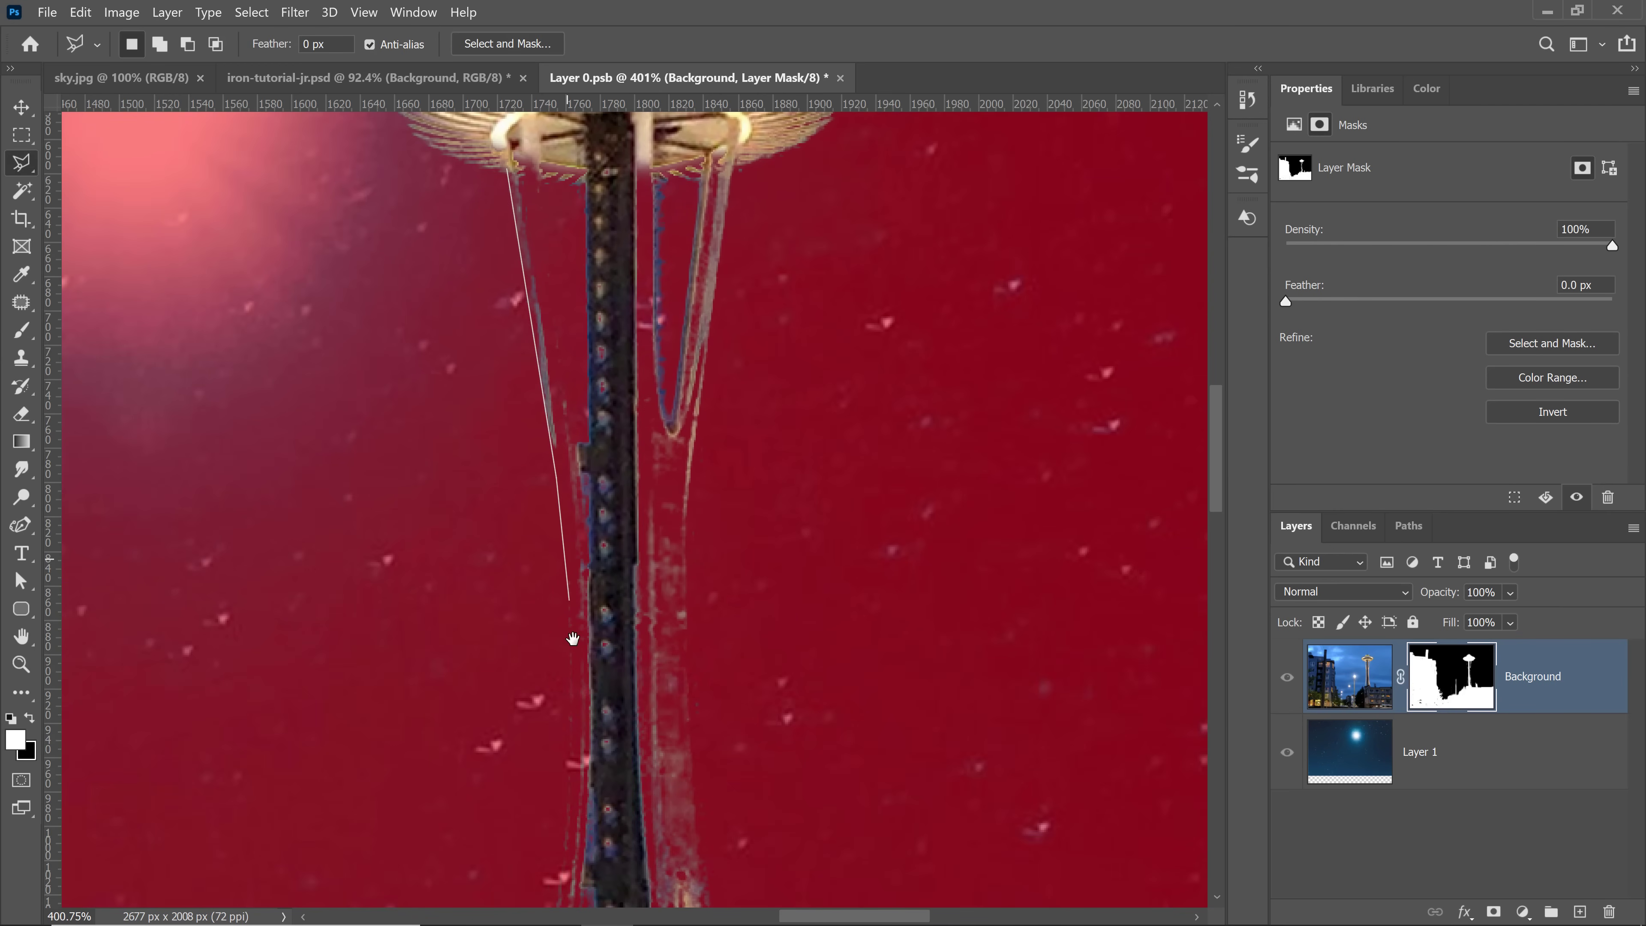
left_click_drag(570, 637, 571, 307)
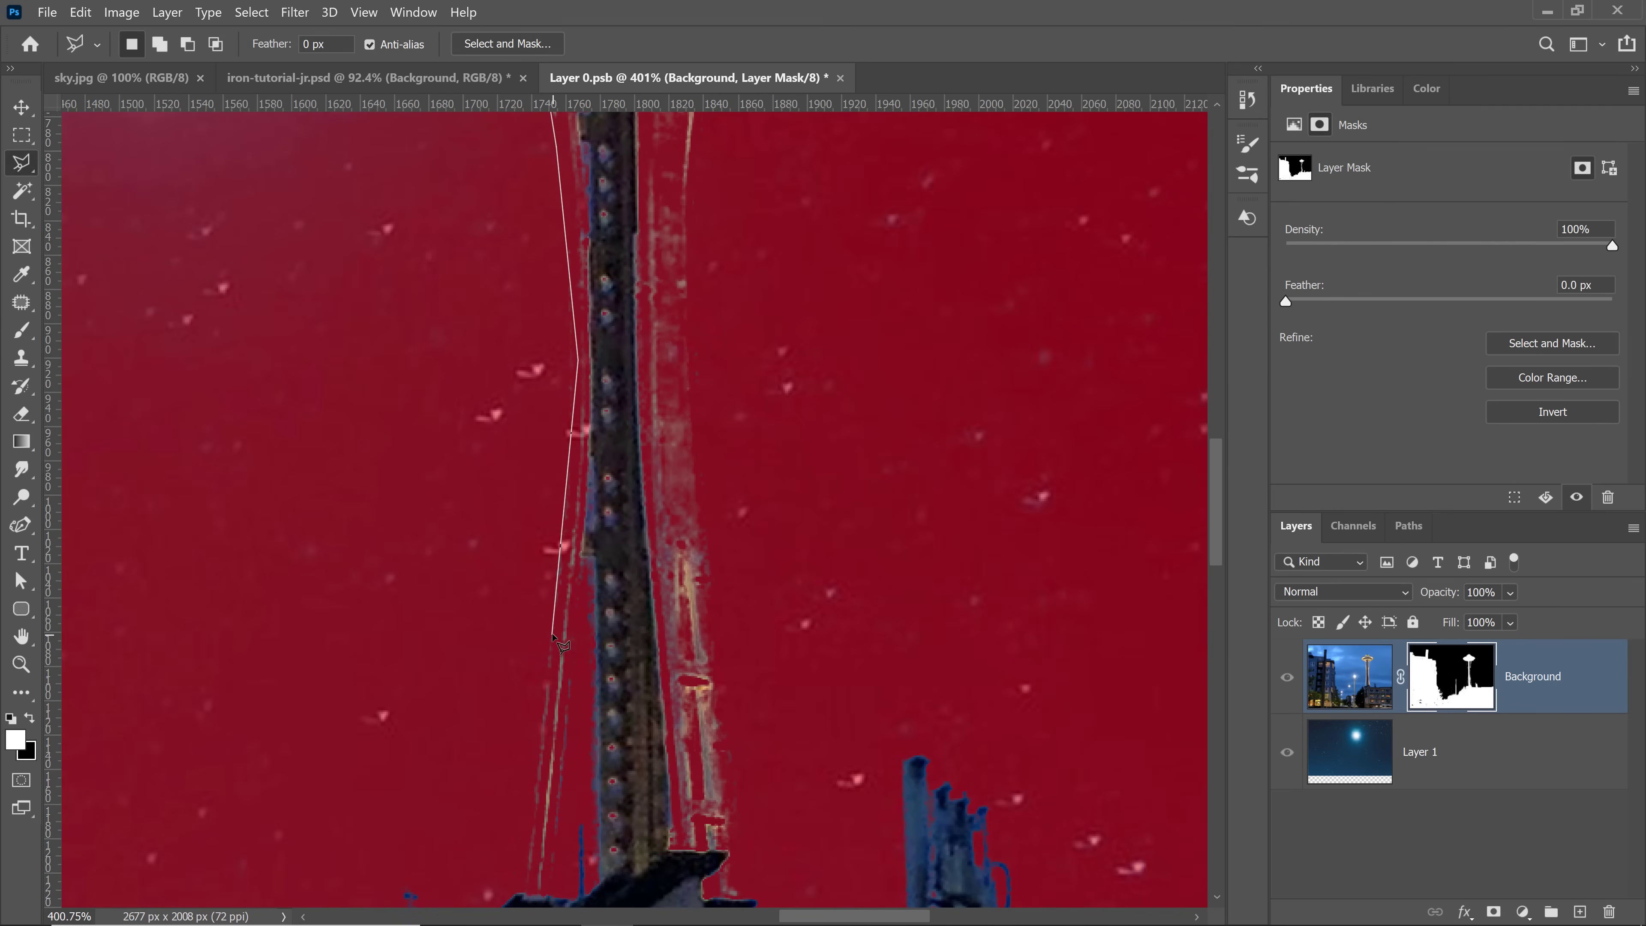
left_click_drag(547, 692, 570, 436)
left_click(540, 663)
left_click(568, 668)
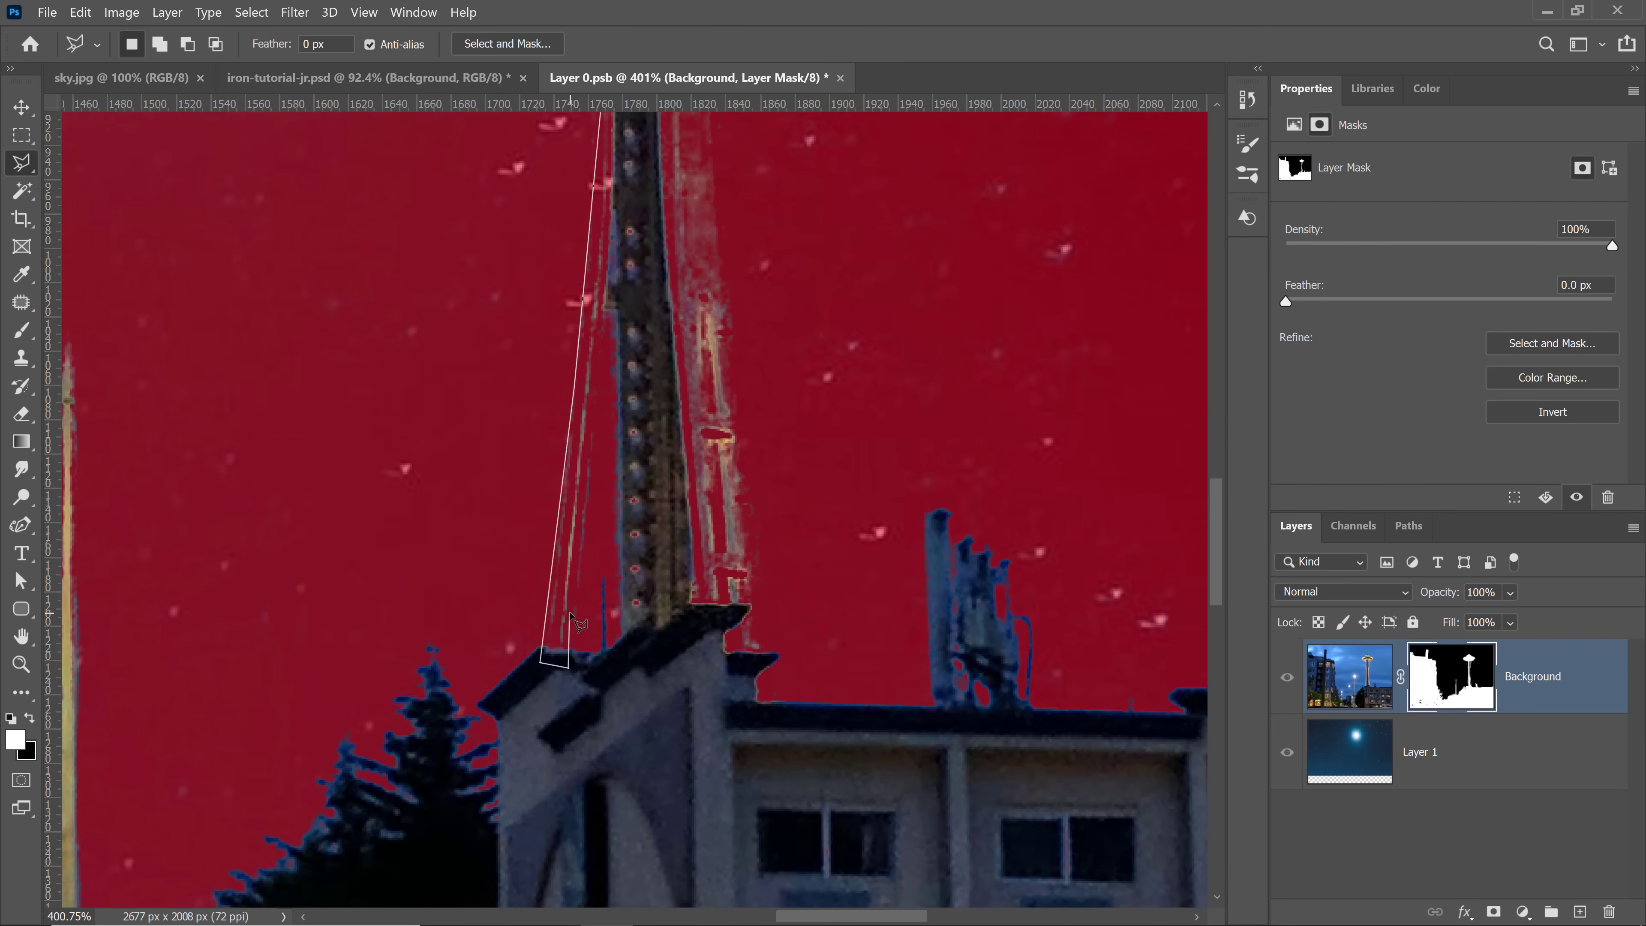
Step: Continue the lasso outline around the tower's base and up its right leg to the saucer's underside
left_click(569, 596)
left_click(608, 329)
left_click(616, 627)
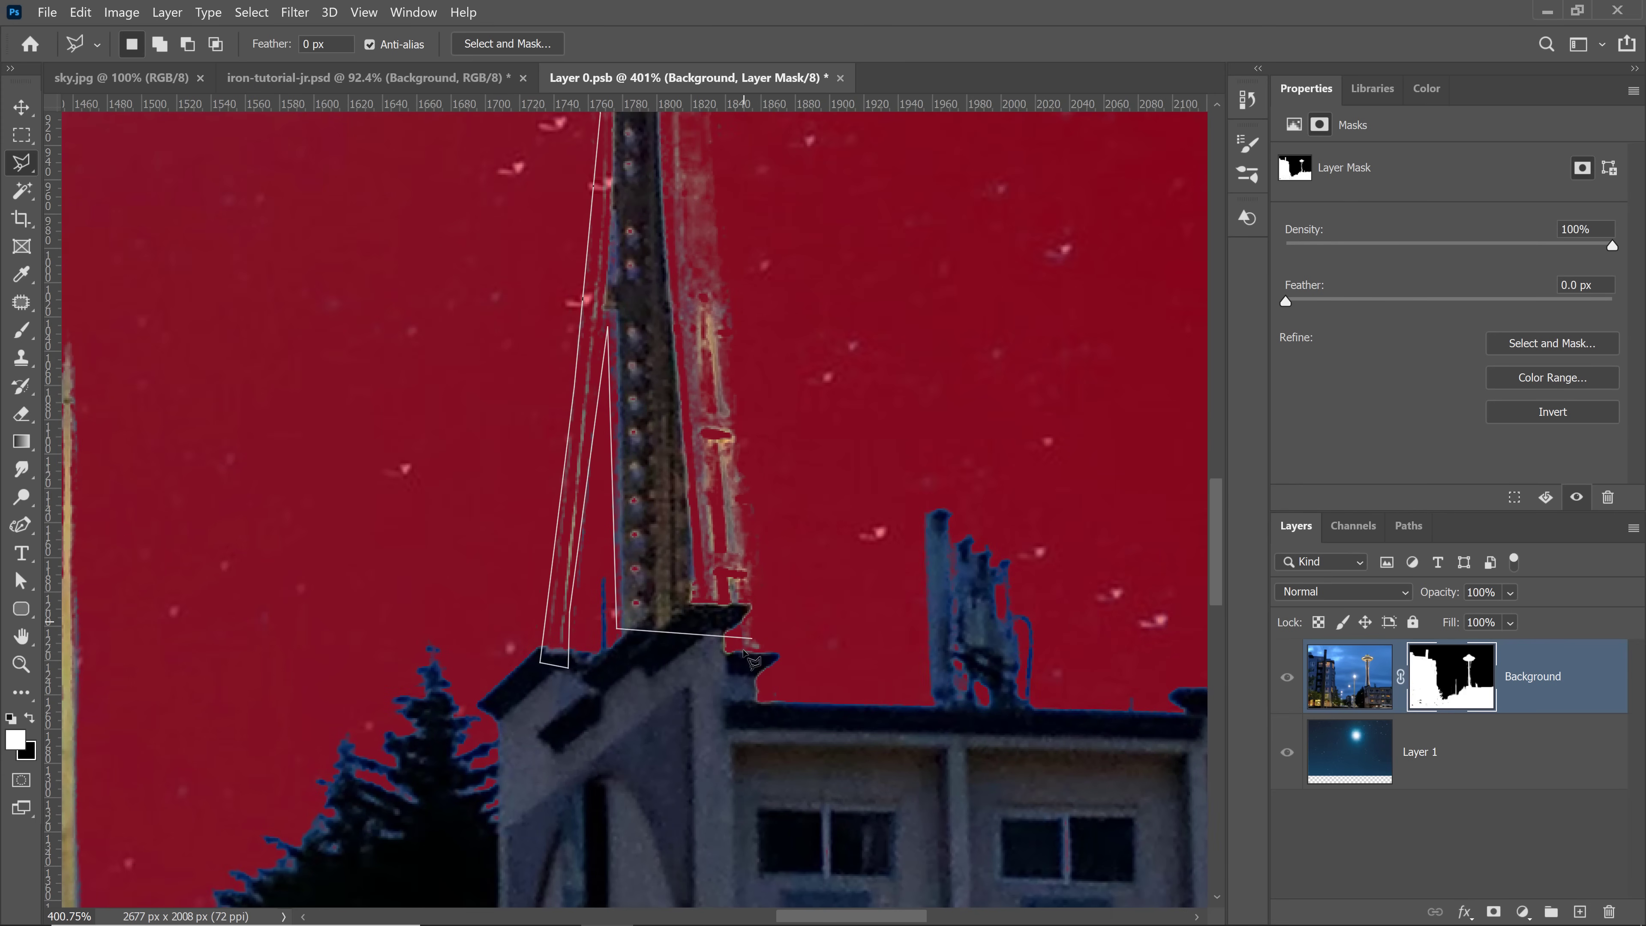
left_click(756, 662)
left_click(727, 383)
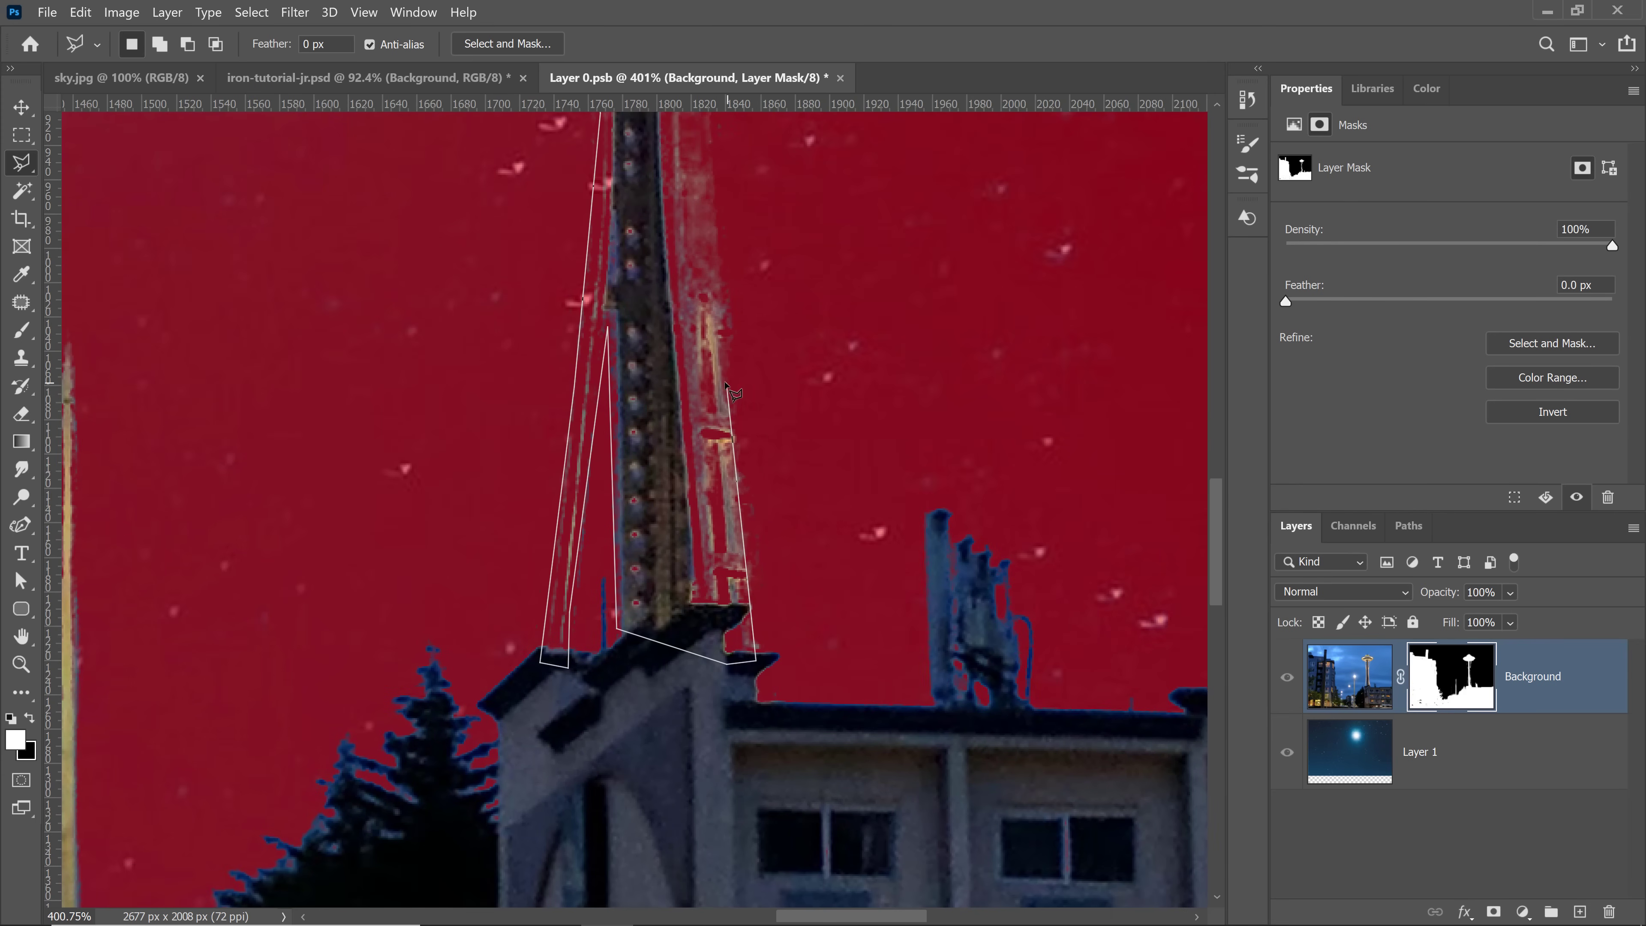
left_click_drag(704, 344, 719, 752)
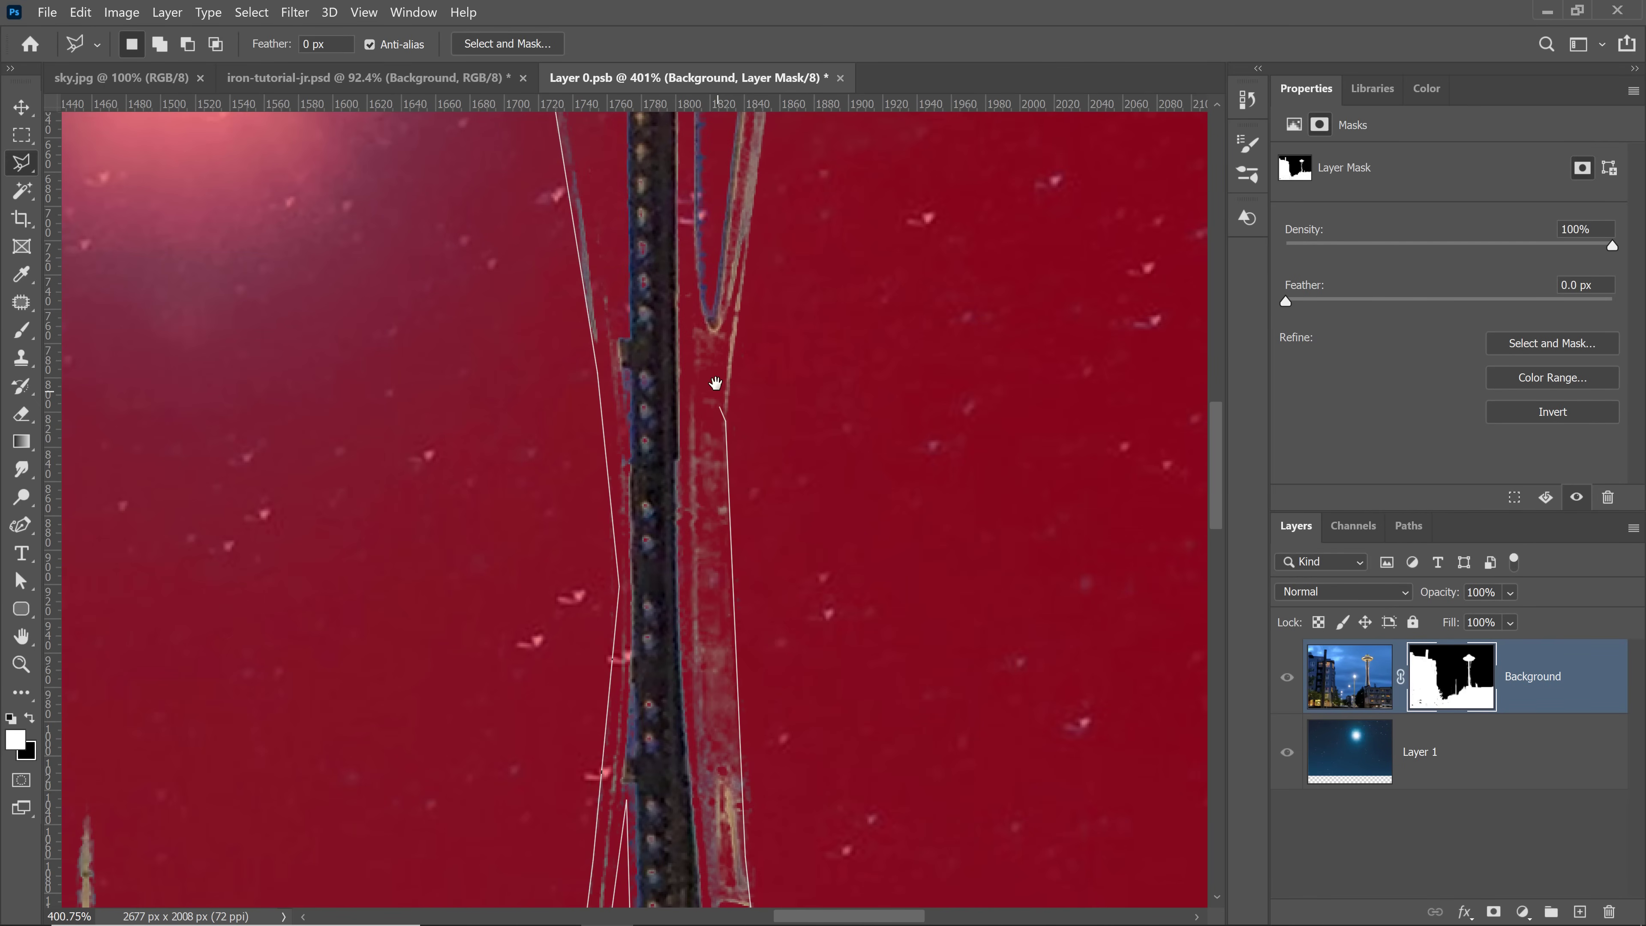
left_click_drag(713, 275, 714, 674)
left_click(778, 339)
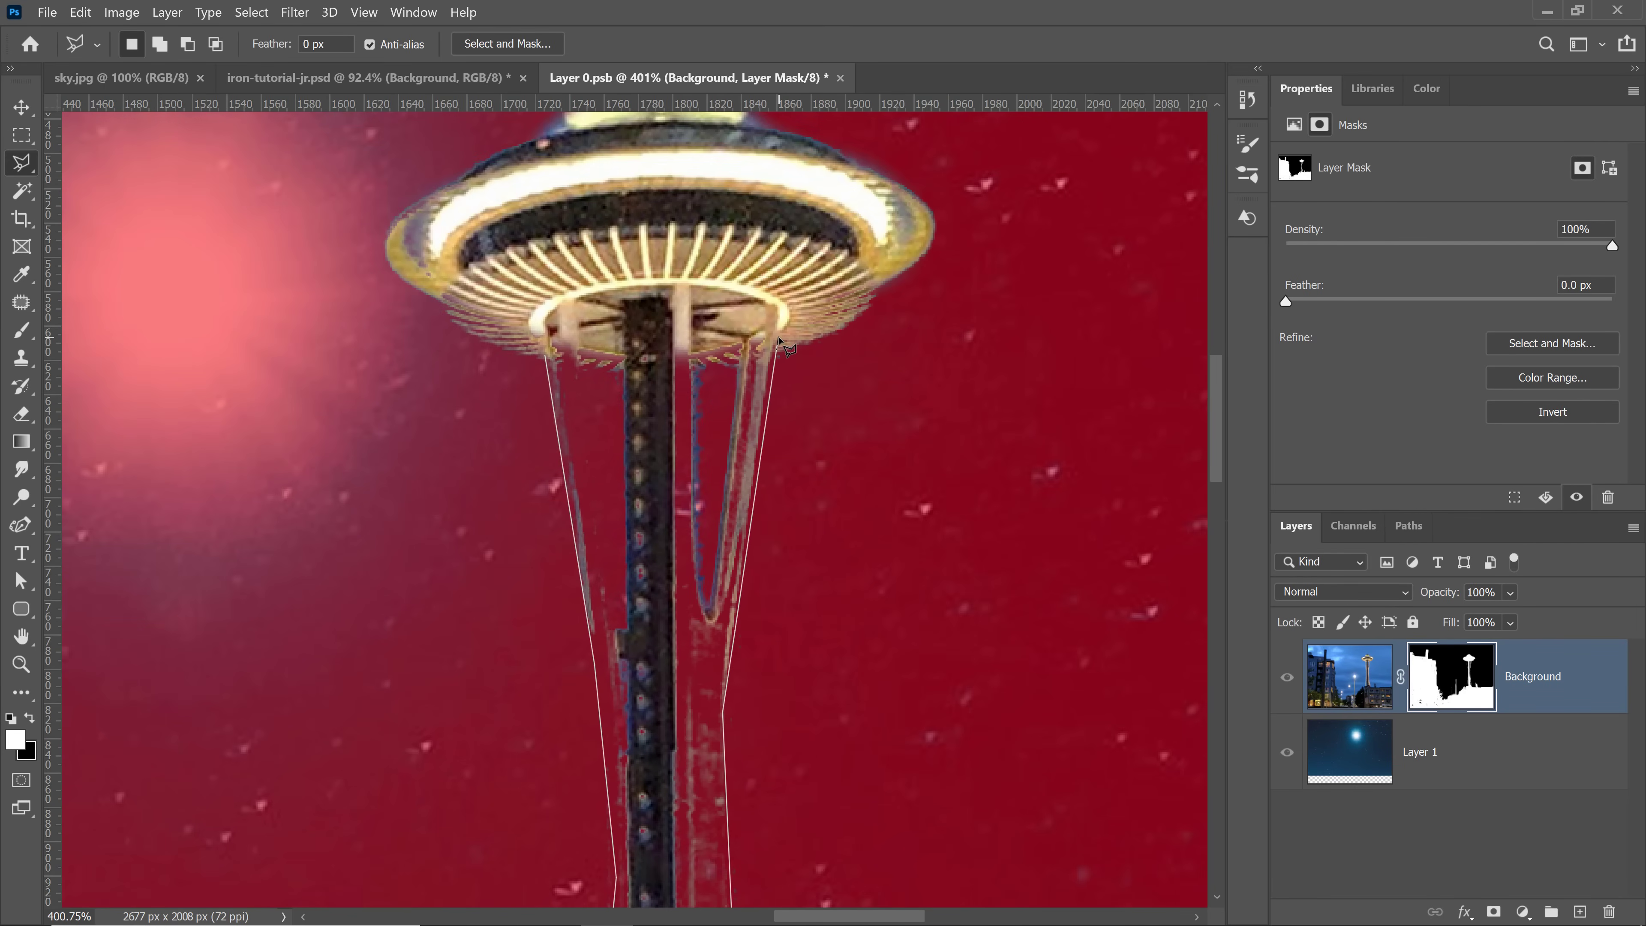
left_click(763, 328)
left_click(741, 335)
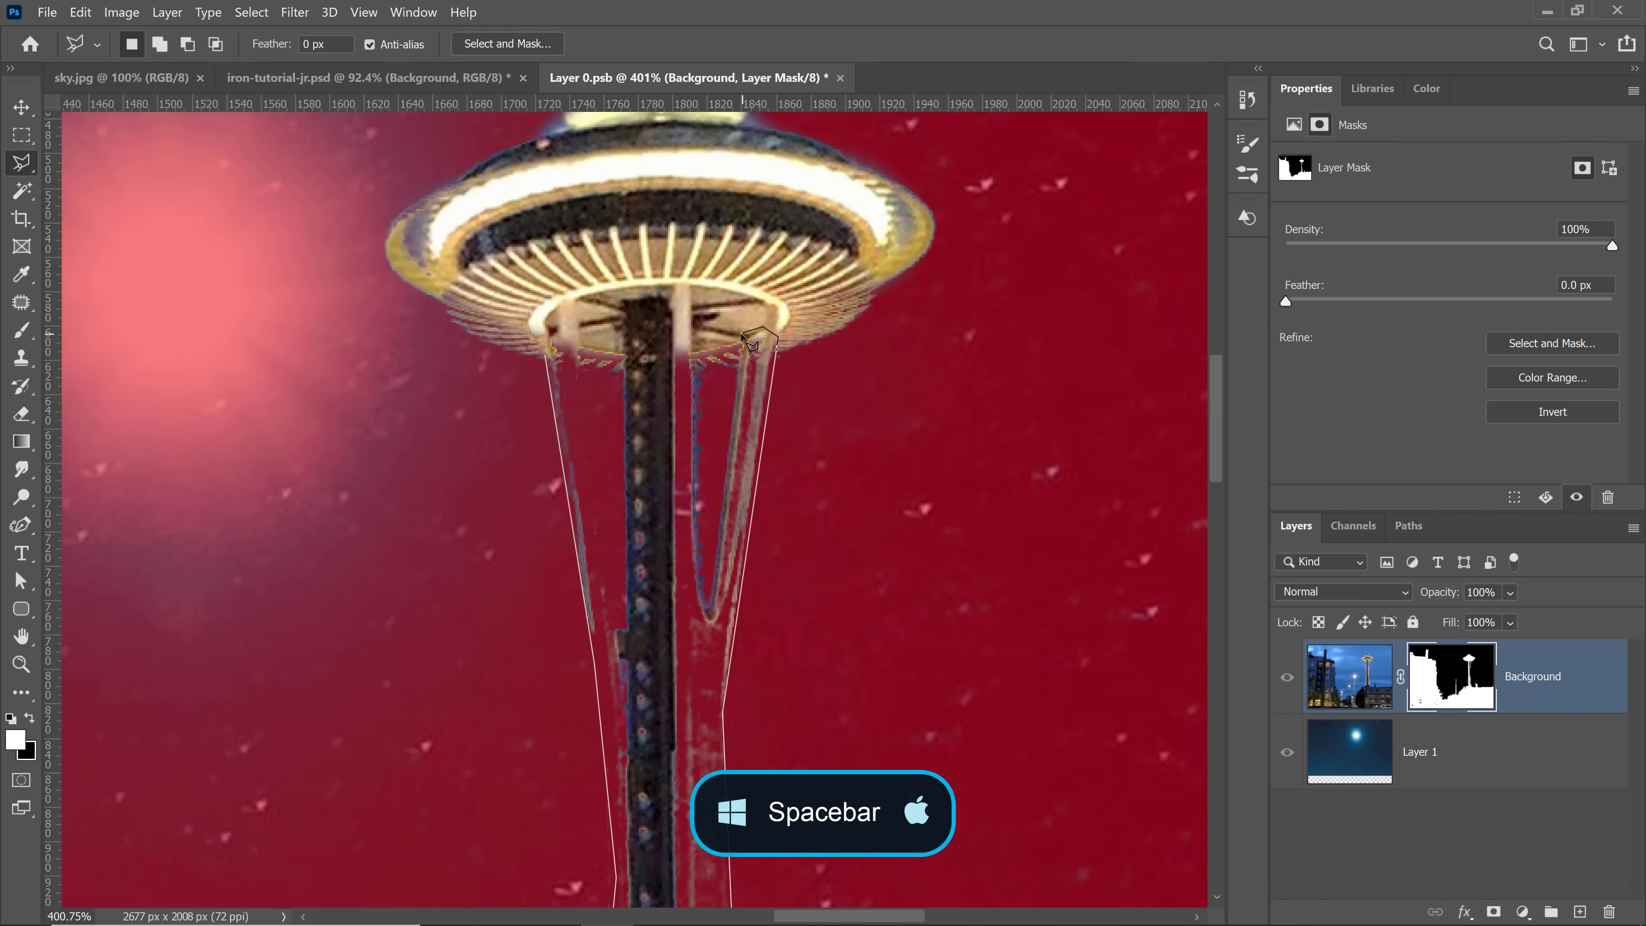
Step: Trace the lasso around the gaps between the tower's upper legs and central shaft, and close the selection
left_click(705, 612)
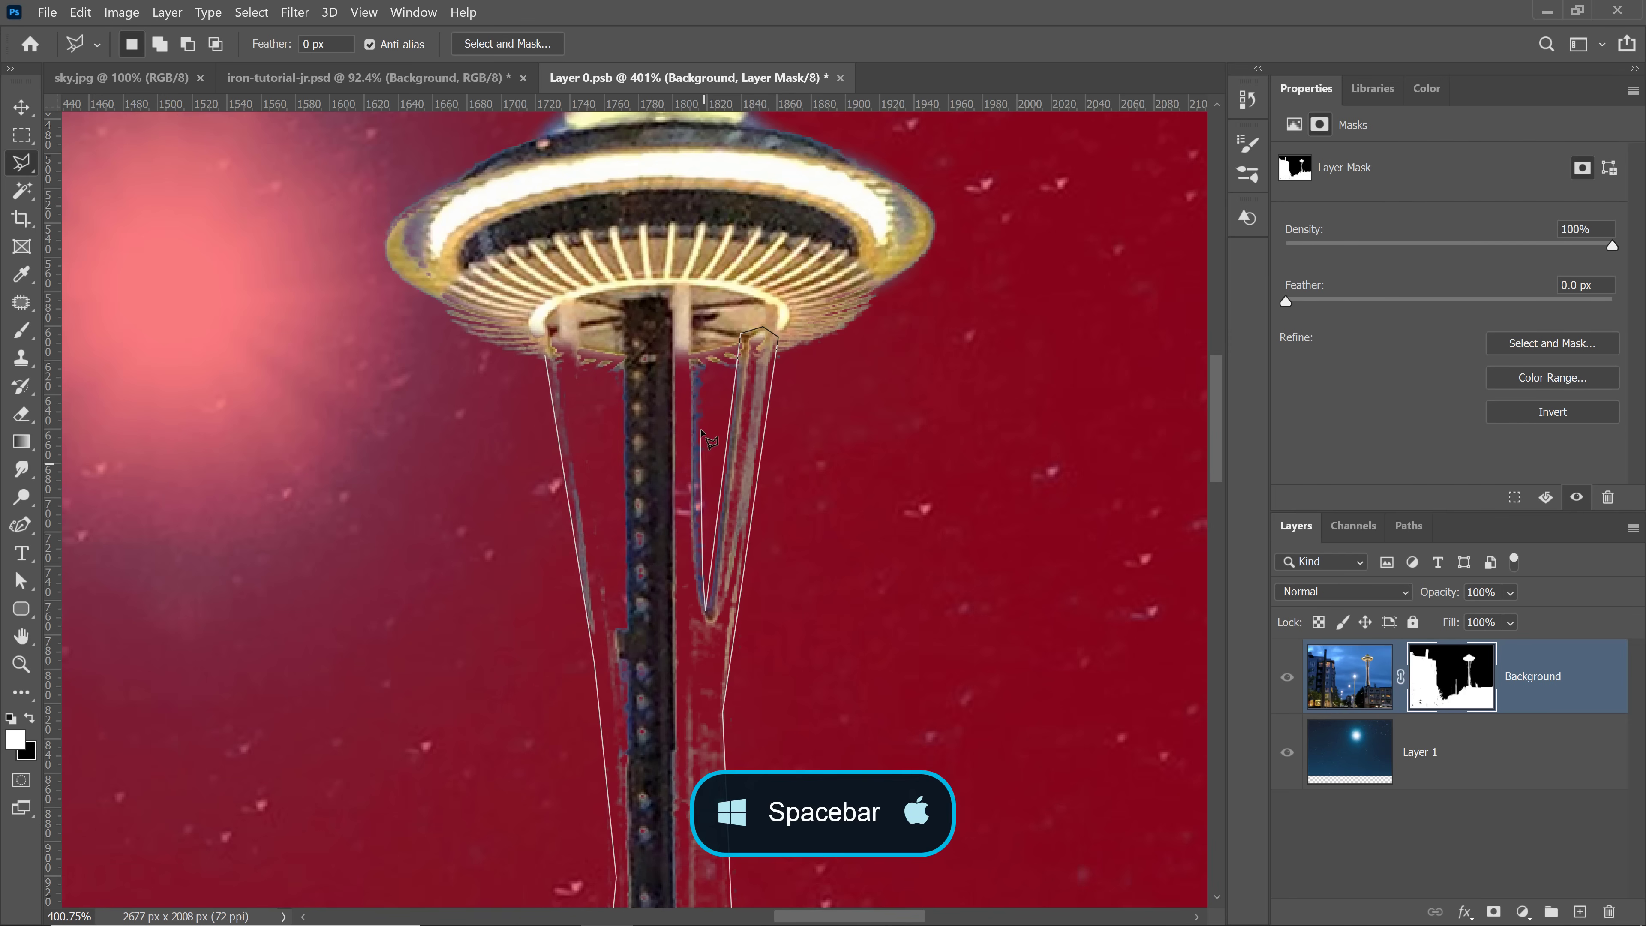
left_click(701, 337)
left_click(659, 301)
left_click(627, 320)
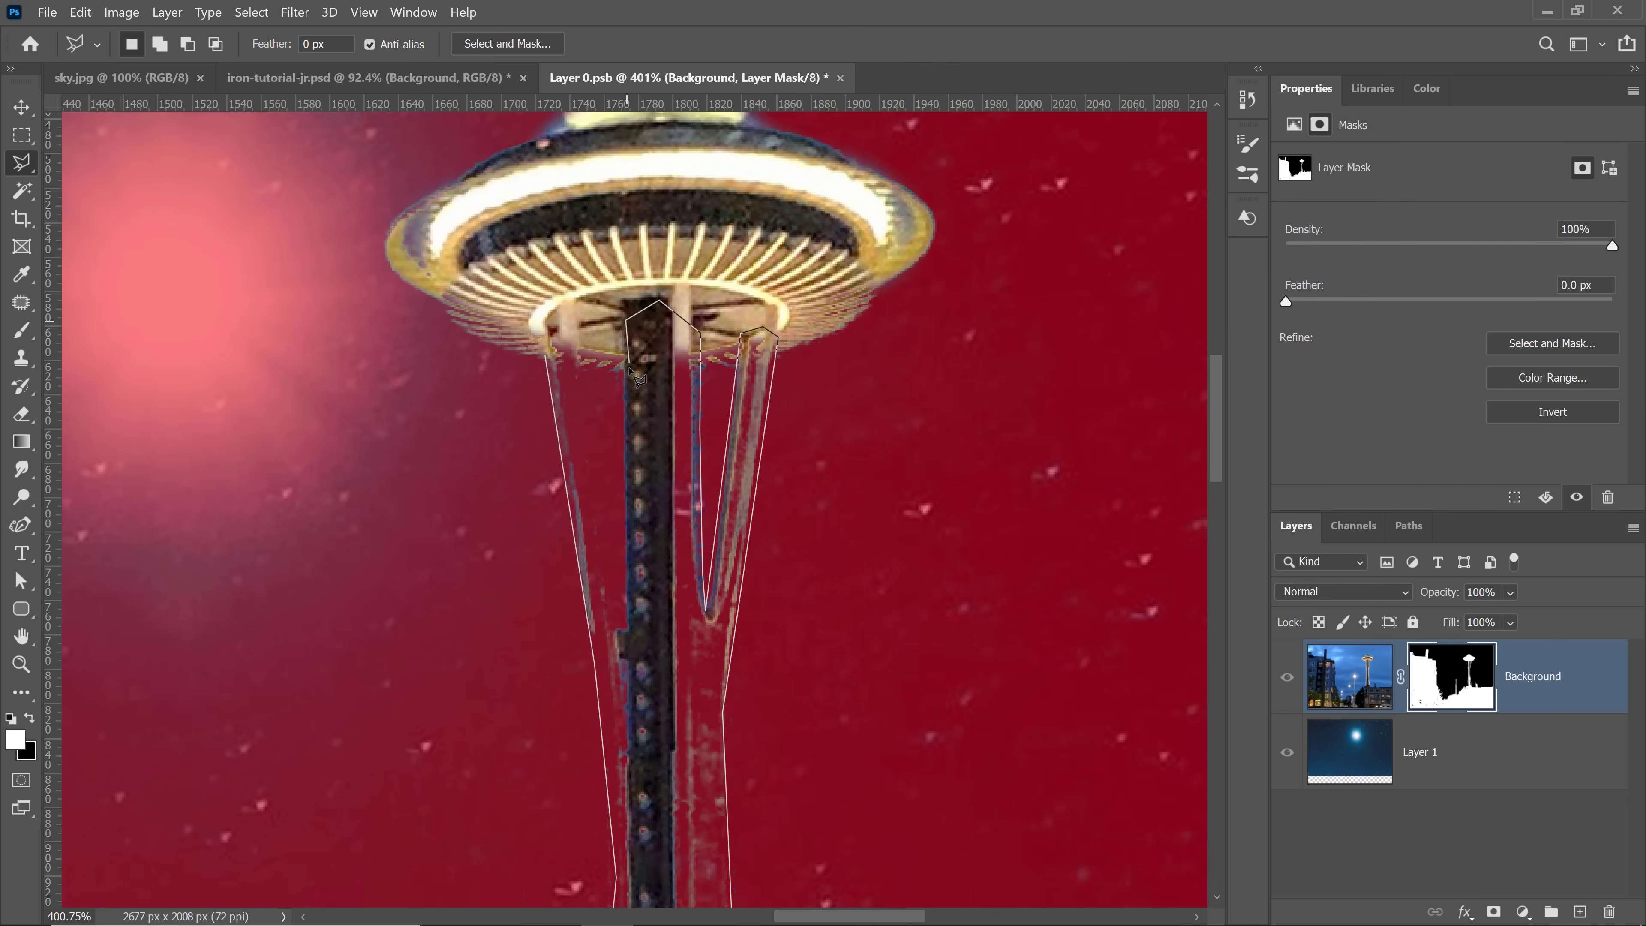
left_click(622, 365)
left_click(629, 647)
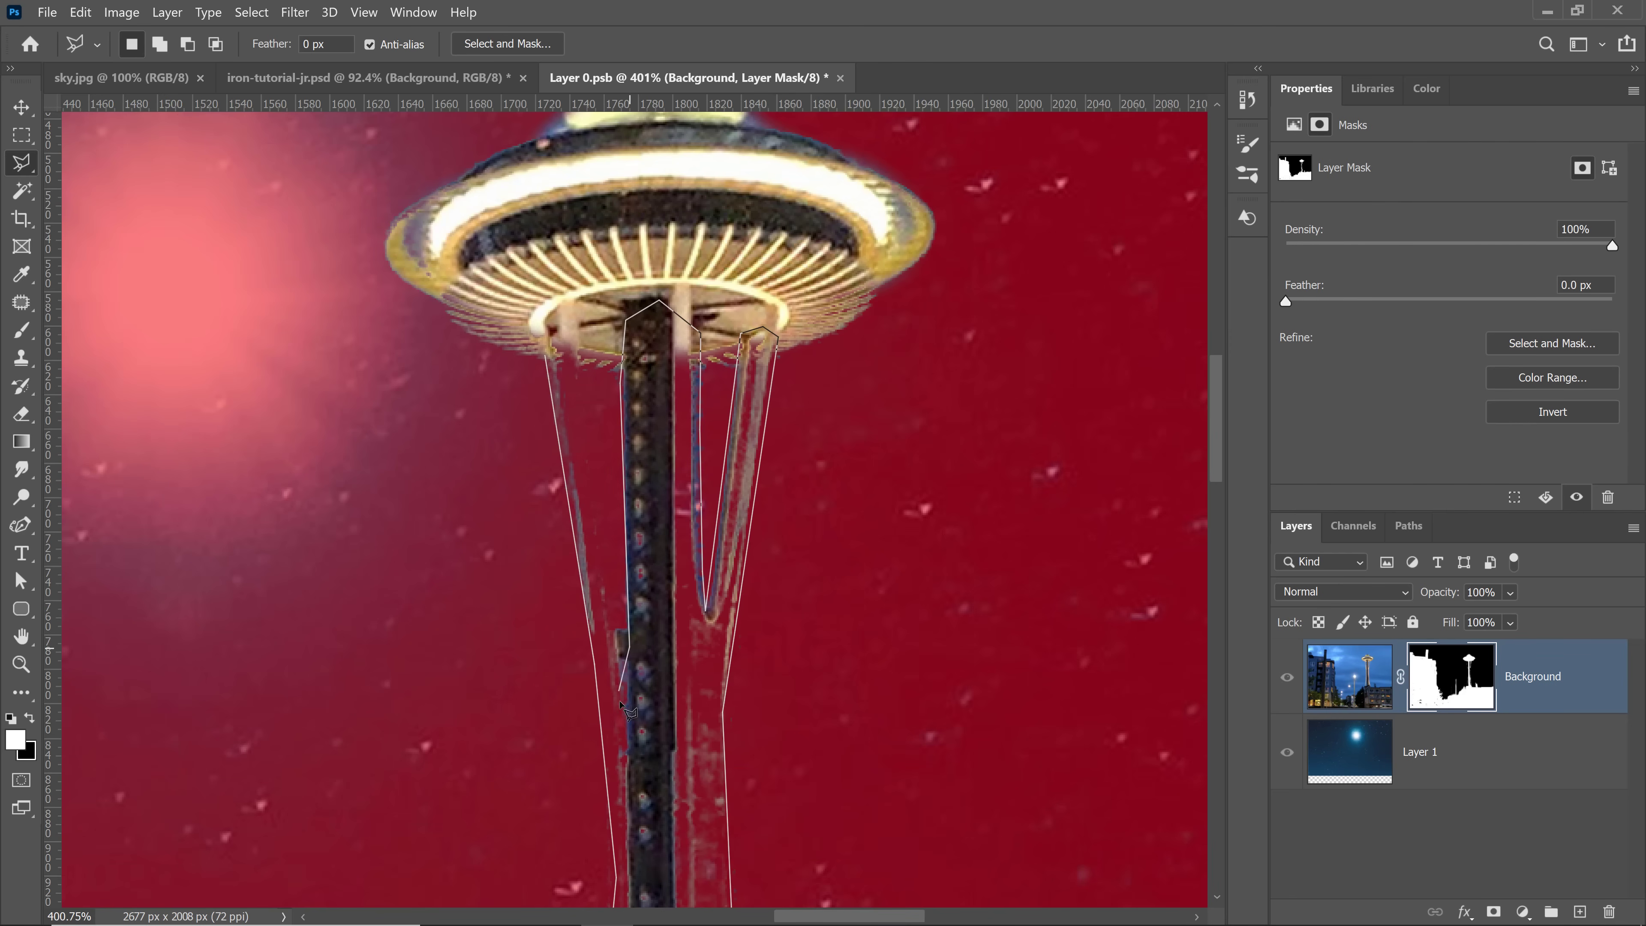
left_click(628, 752)
left_click(605, 541)
left_click(558, 334)
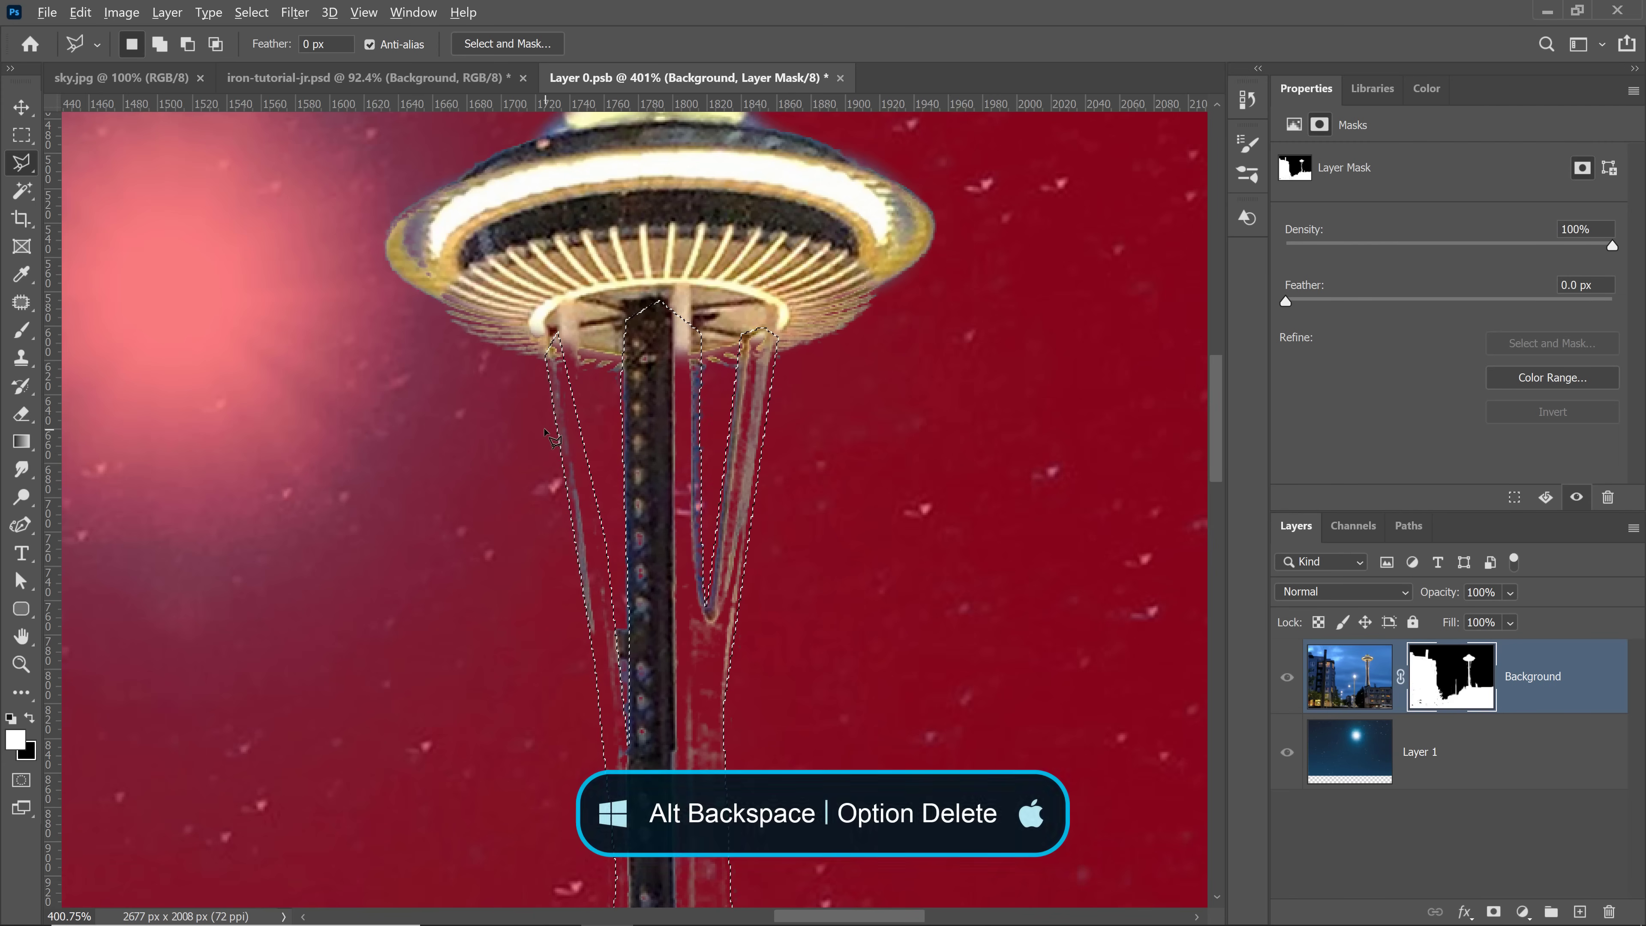
Step: Fill the selected tower area of the Background mask with white, deselect it and hide the mask overlay
key("alt+BackSpace")
key("ctrl+d")
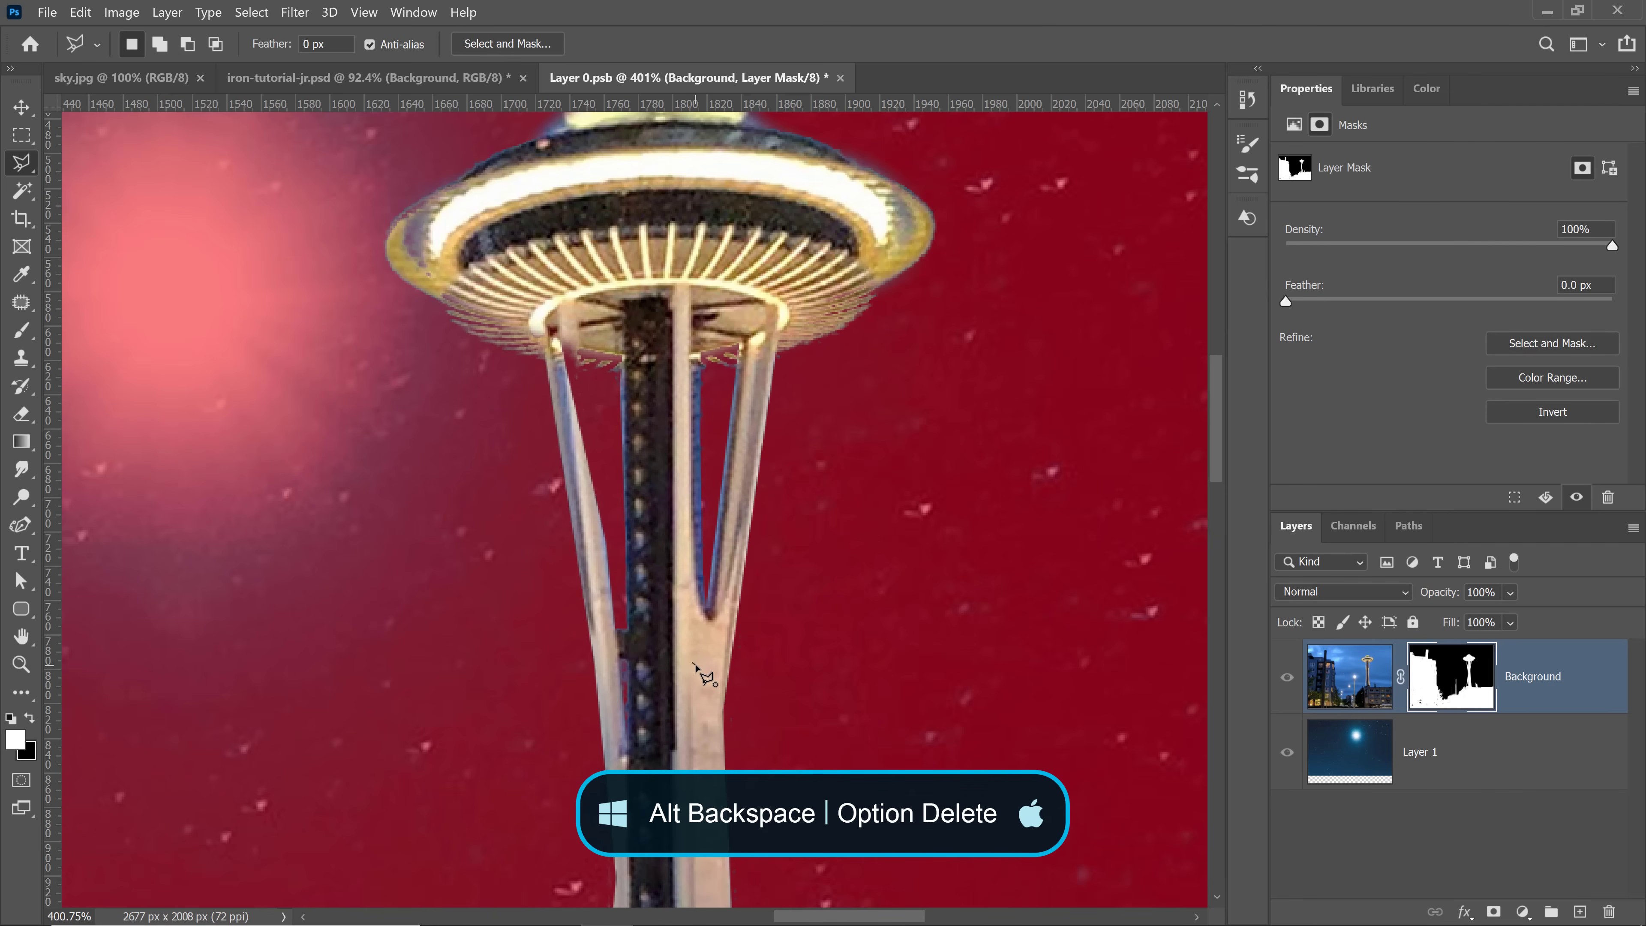
left_click(694, 663)
left_click(22, 637)
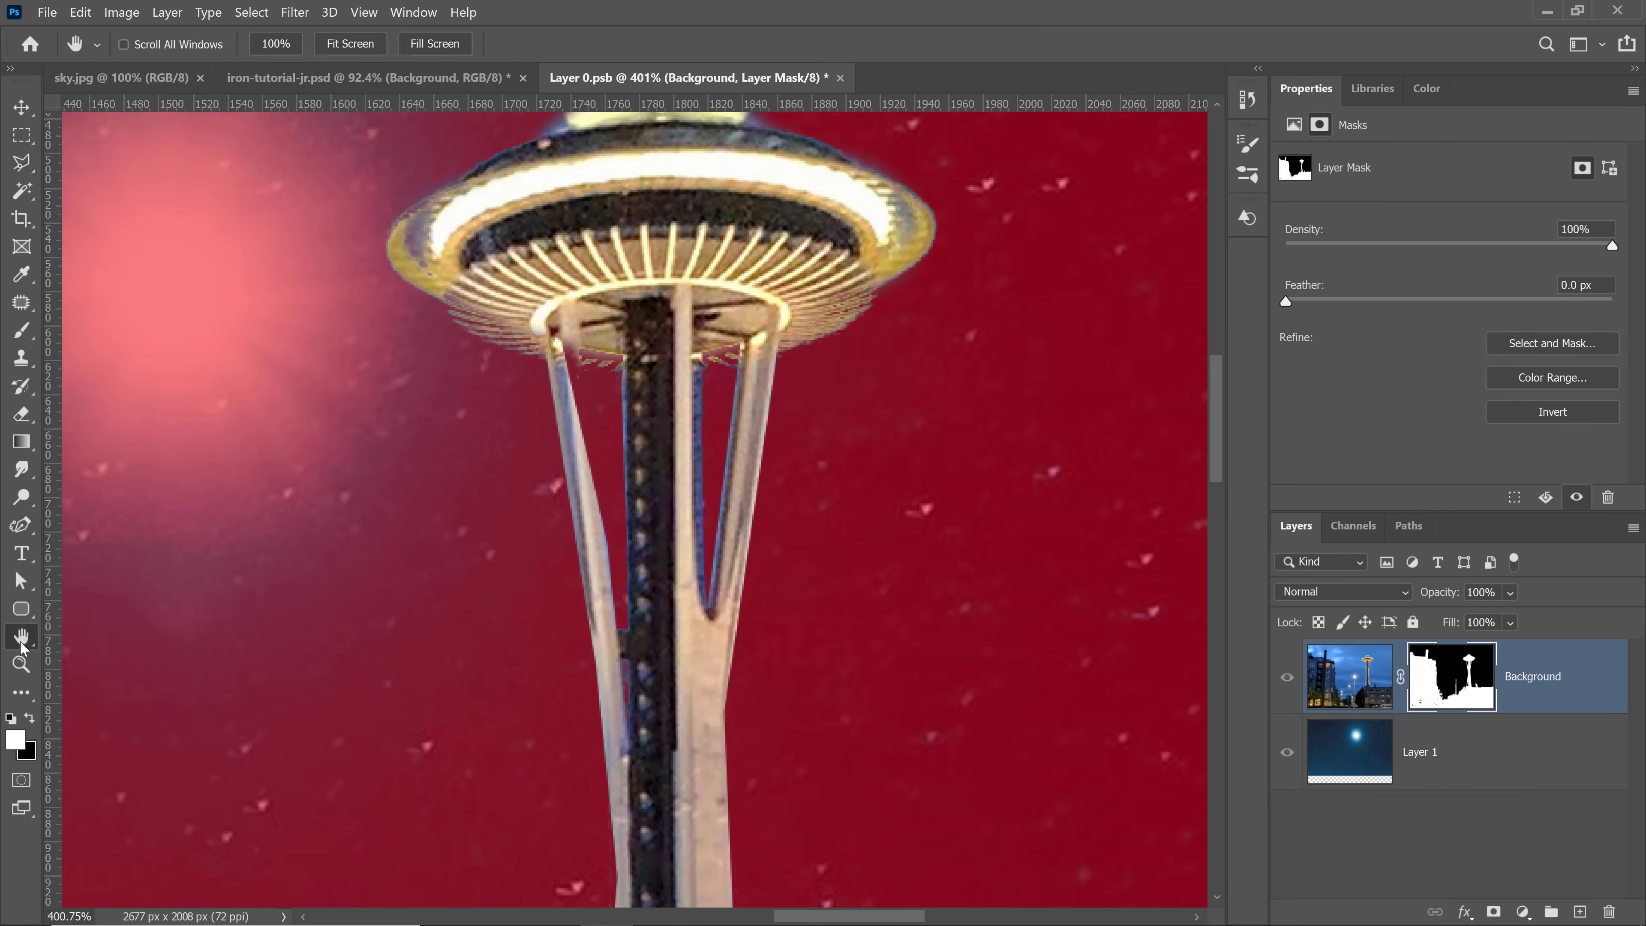
double_click(22, 639)
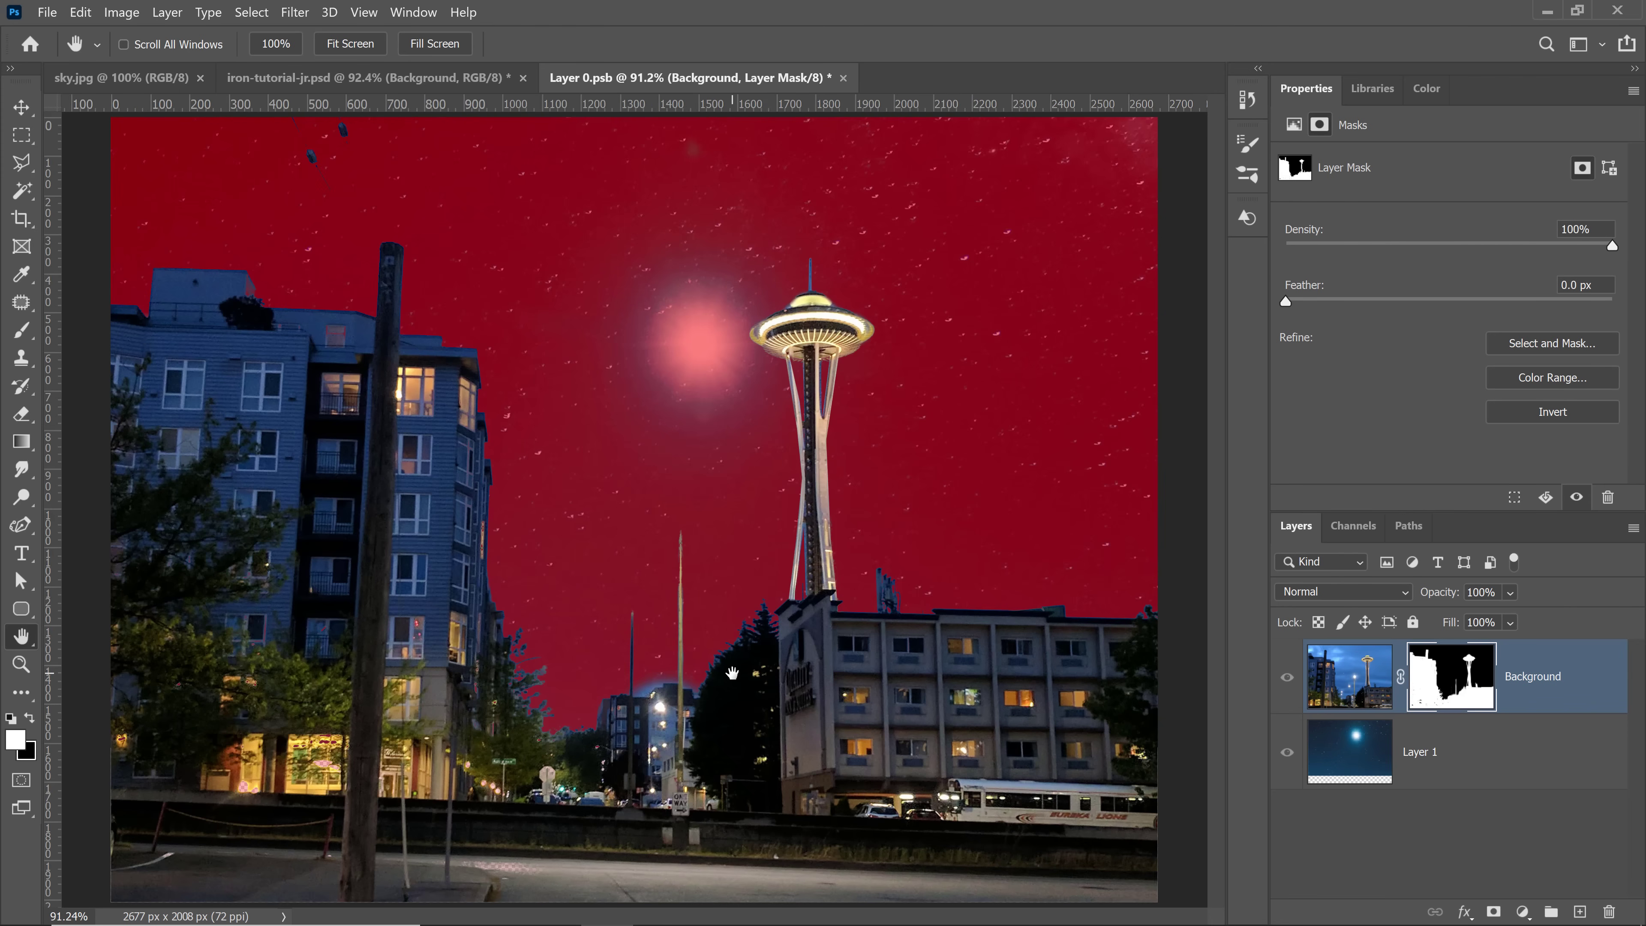
key("backslash")
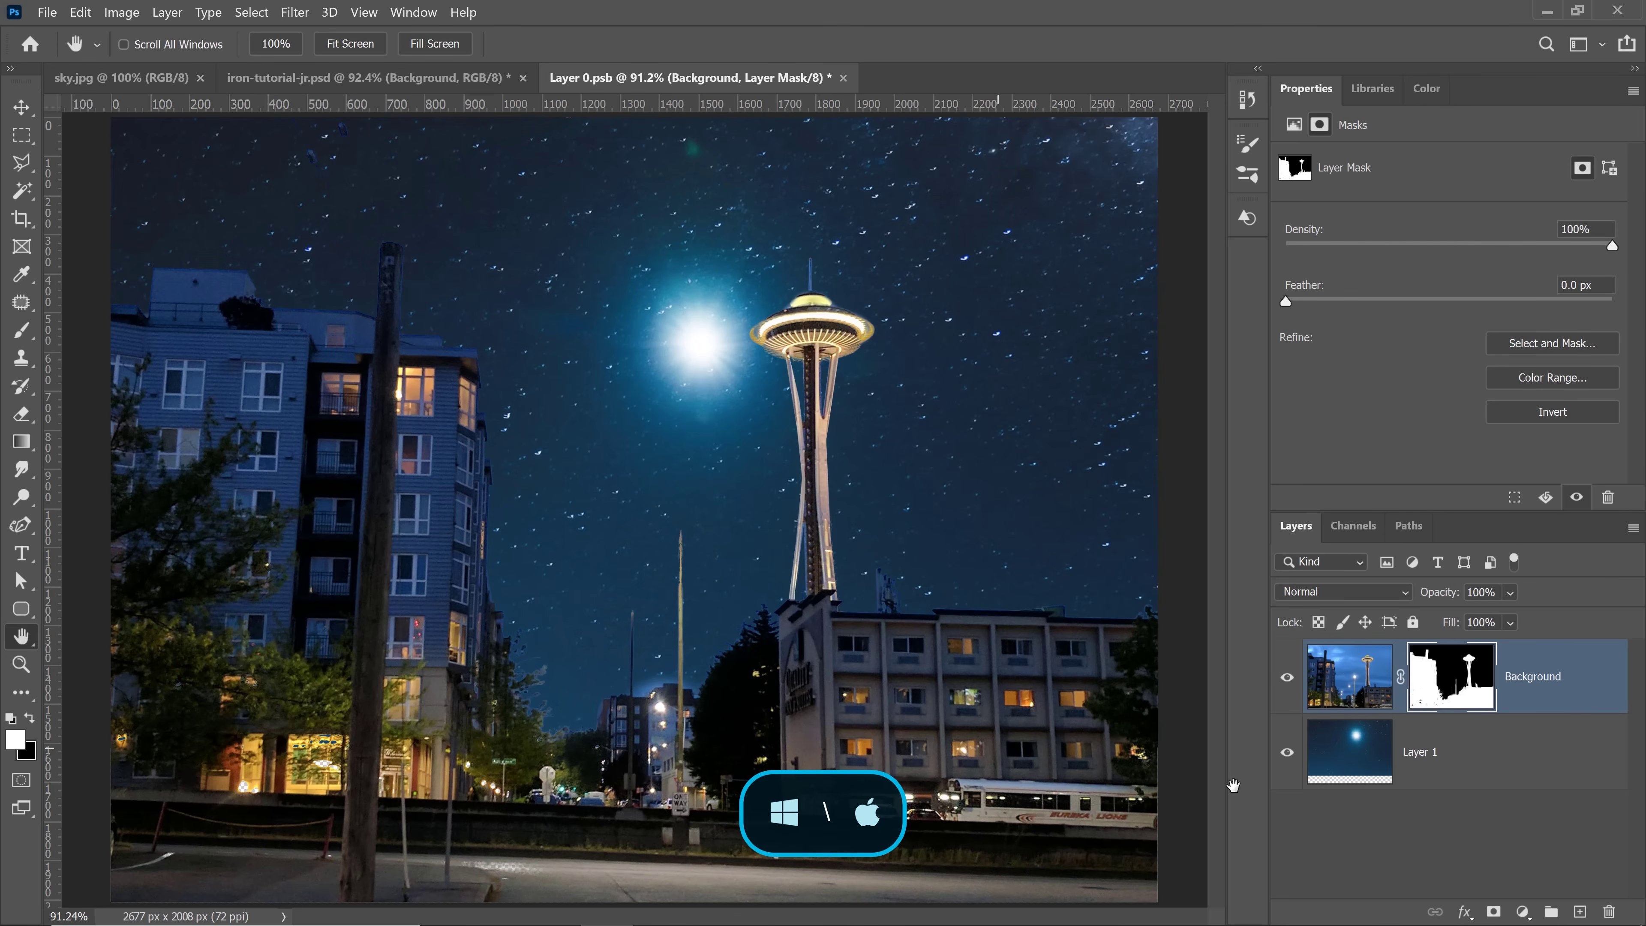
Step: Rename Layer 1 as Sky and add a Hue/Saturation adjustment layer above it
left_click(1477, 757)
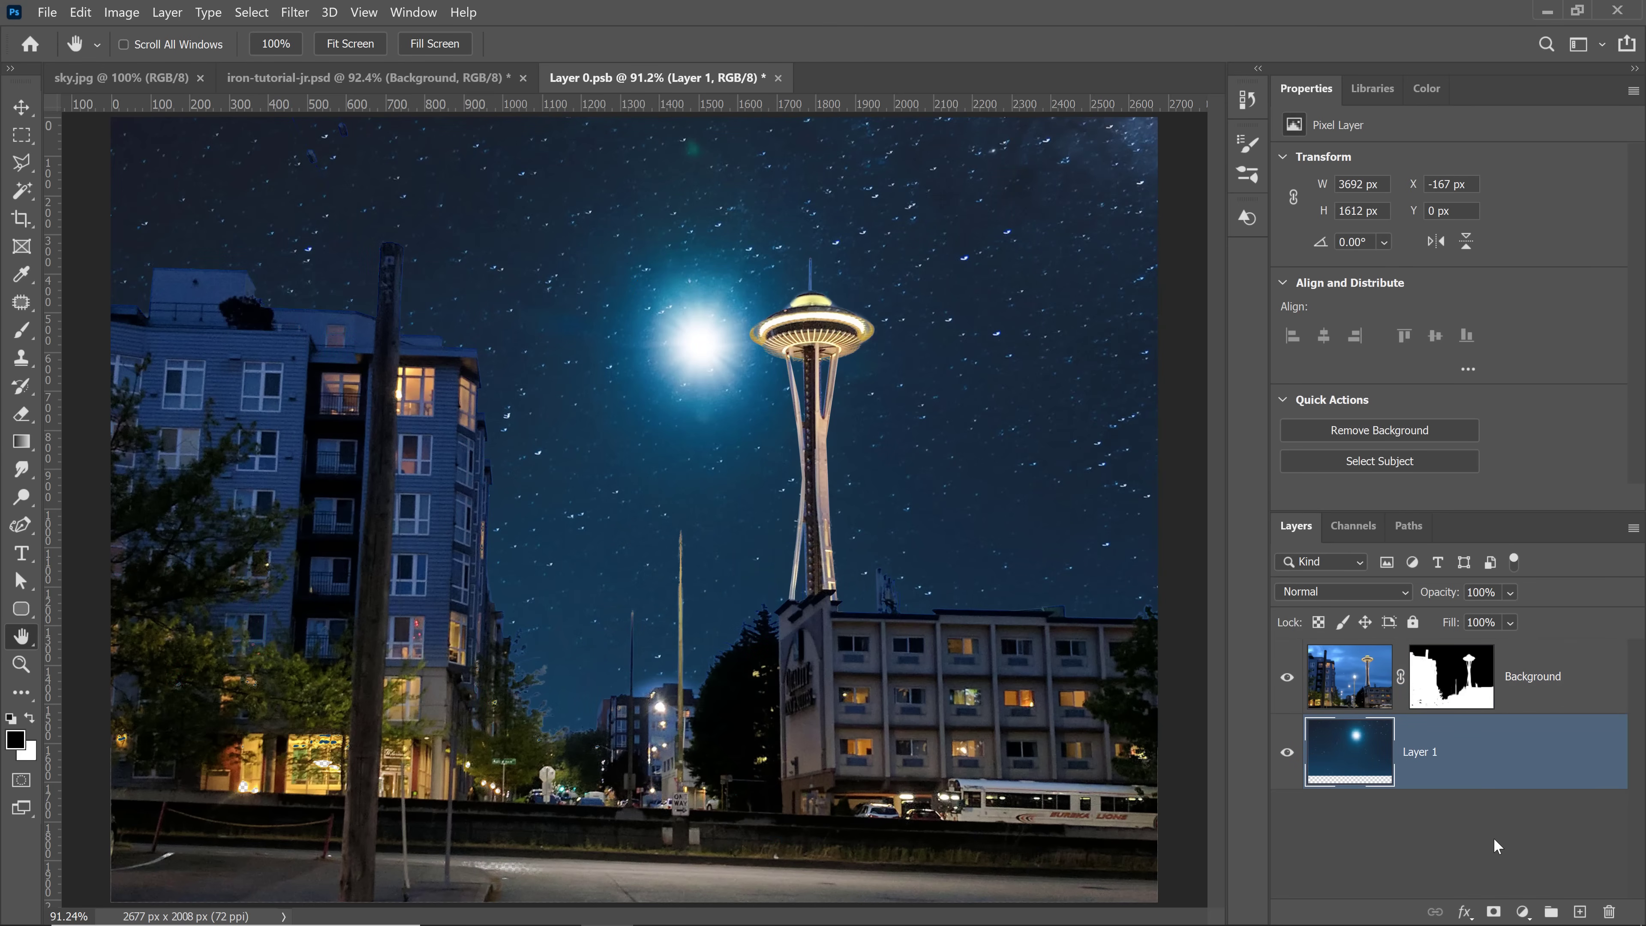
double_click(1424, 755)
type("Sky")
key("Return")
left_click(1523, 912)
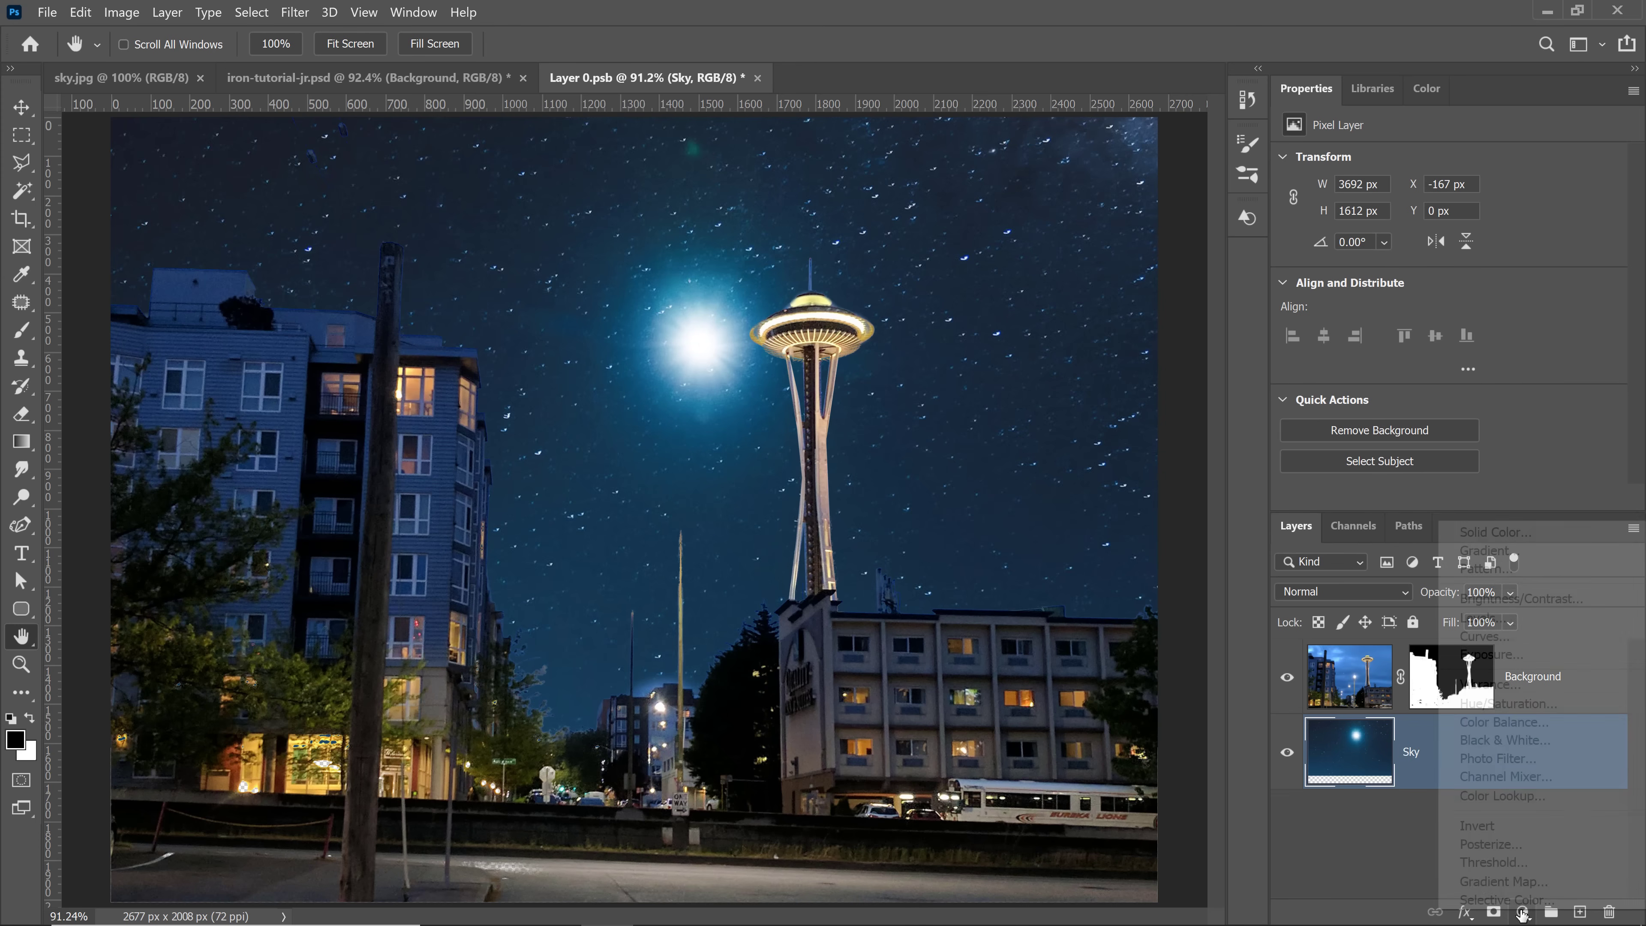
left_click(1562, 711)
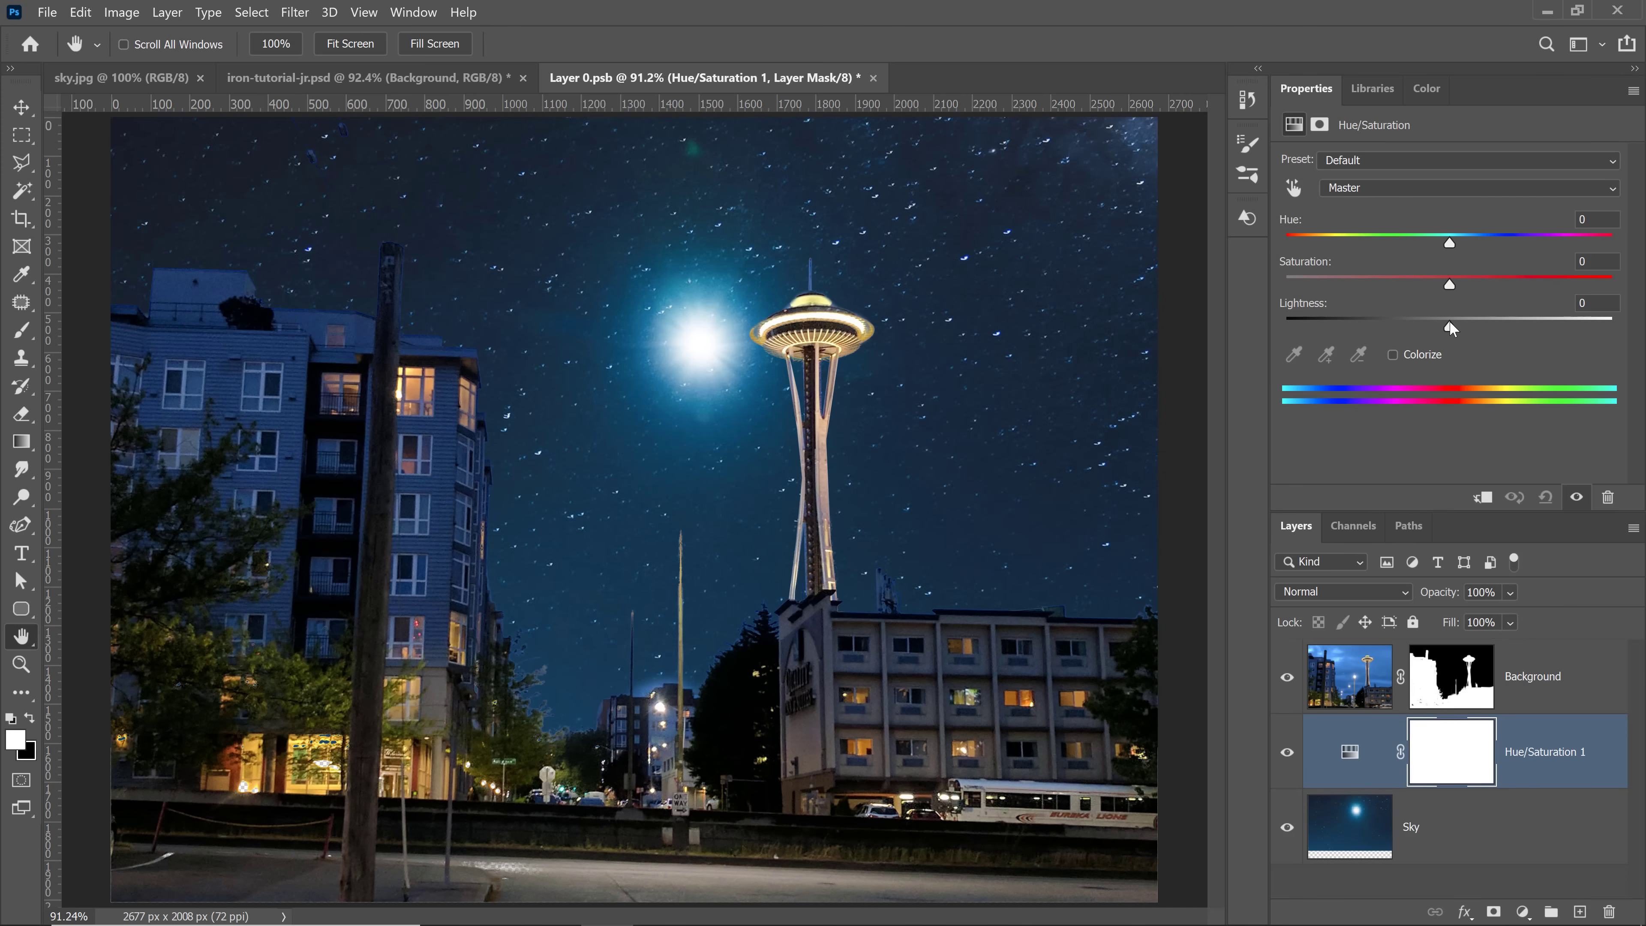
Step: Set the sky's Hue/Saturation adjustment to hue +8, saturation +20 and lightness +6
left_click_drag(1450, 328, 1461, 251)
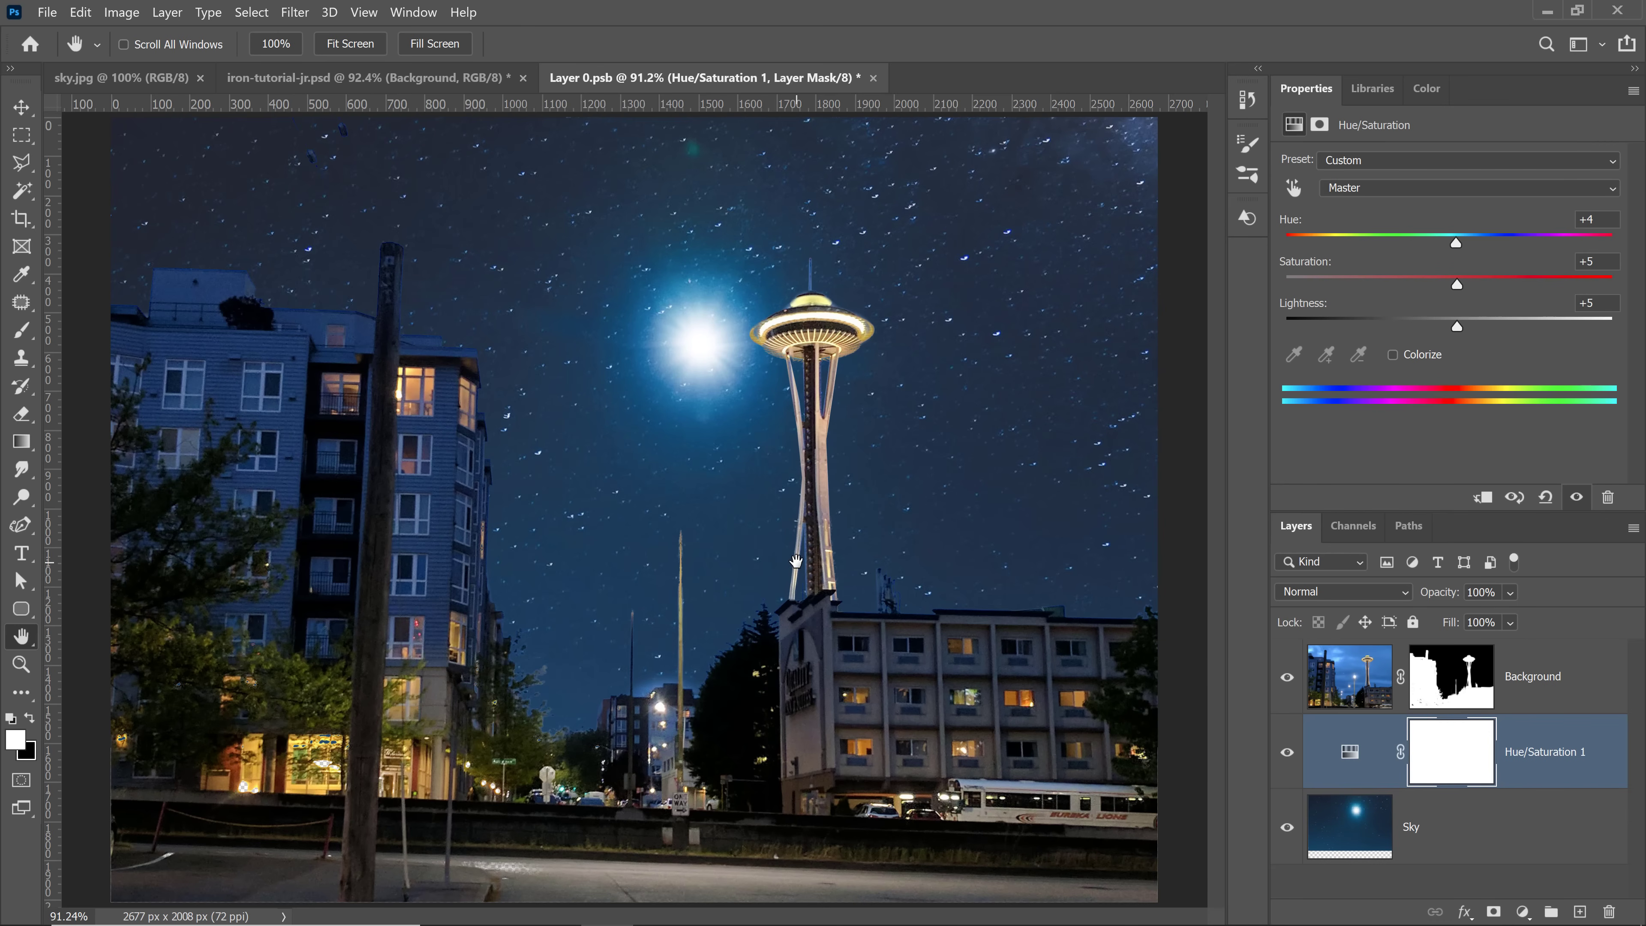
left_click_drag(792, 562, 848, 599)
left_click(842, 706)
left_click(840, 706)
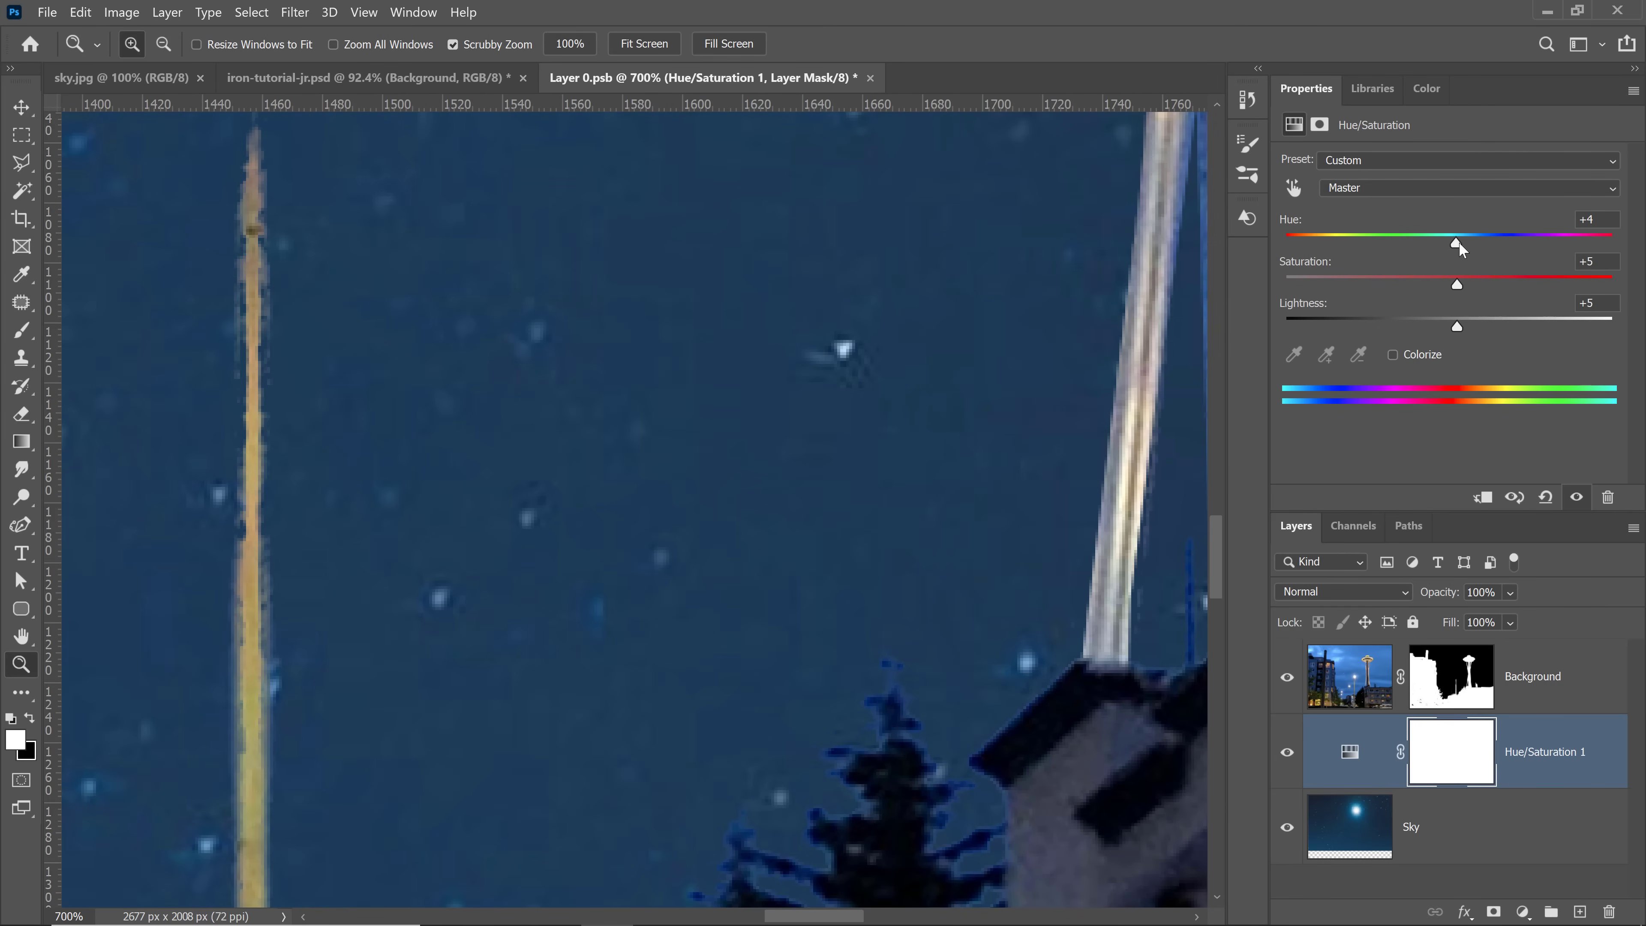
left_click_drag(1461, 249, 1461, 247)
left_click_drag(1460, 332, 1457, 284)
double_click(21, 638)
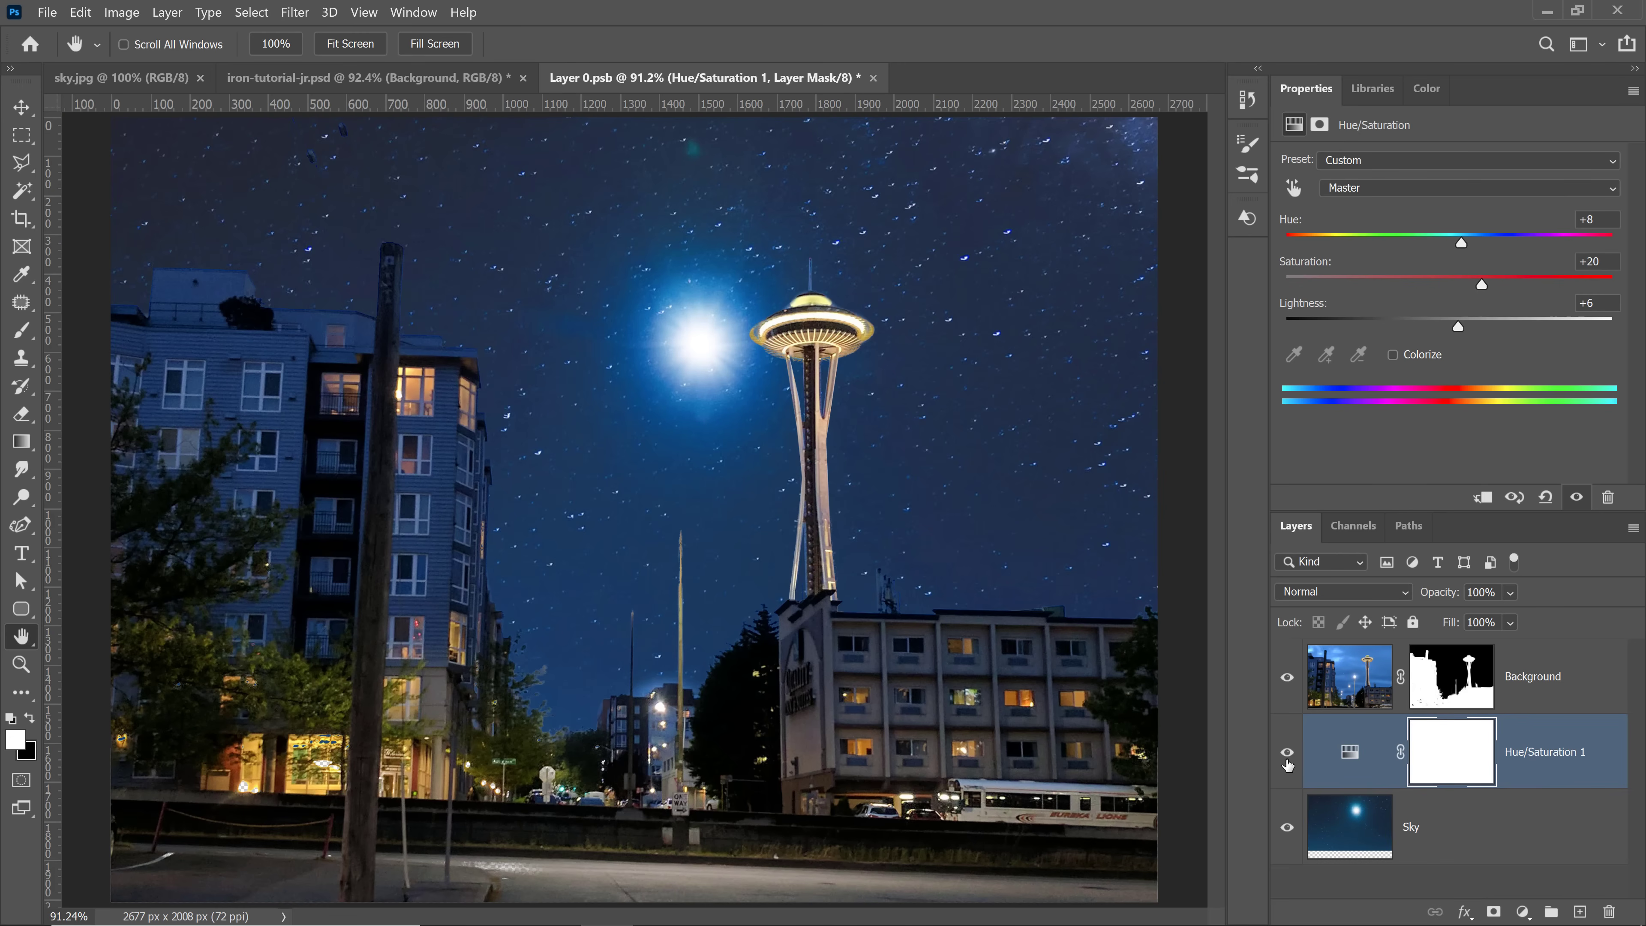
Step: Compare the sky with and without the adjustment, save the background smart object and return to iron-tutorial-jr.psd
left_click(1287, 758)
left_click(1288, 758)
key("ctrl+s")
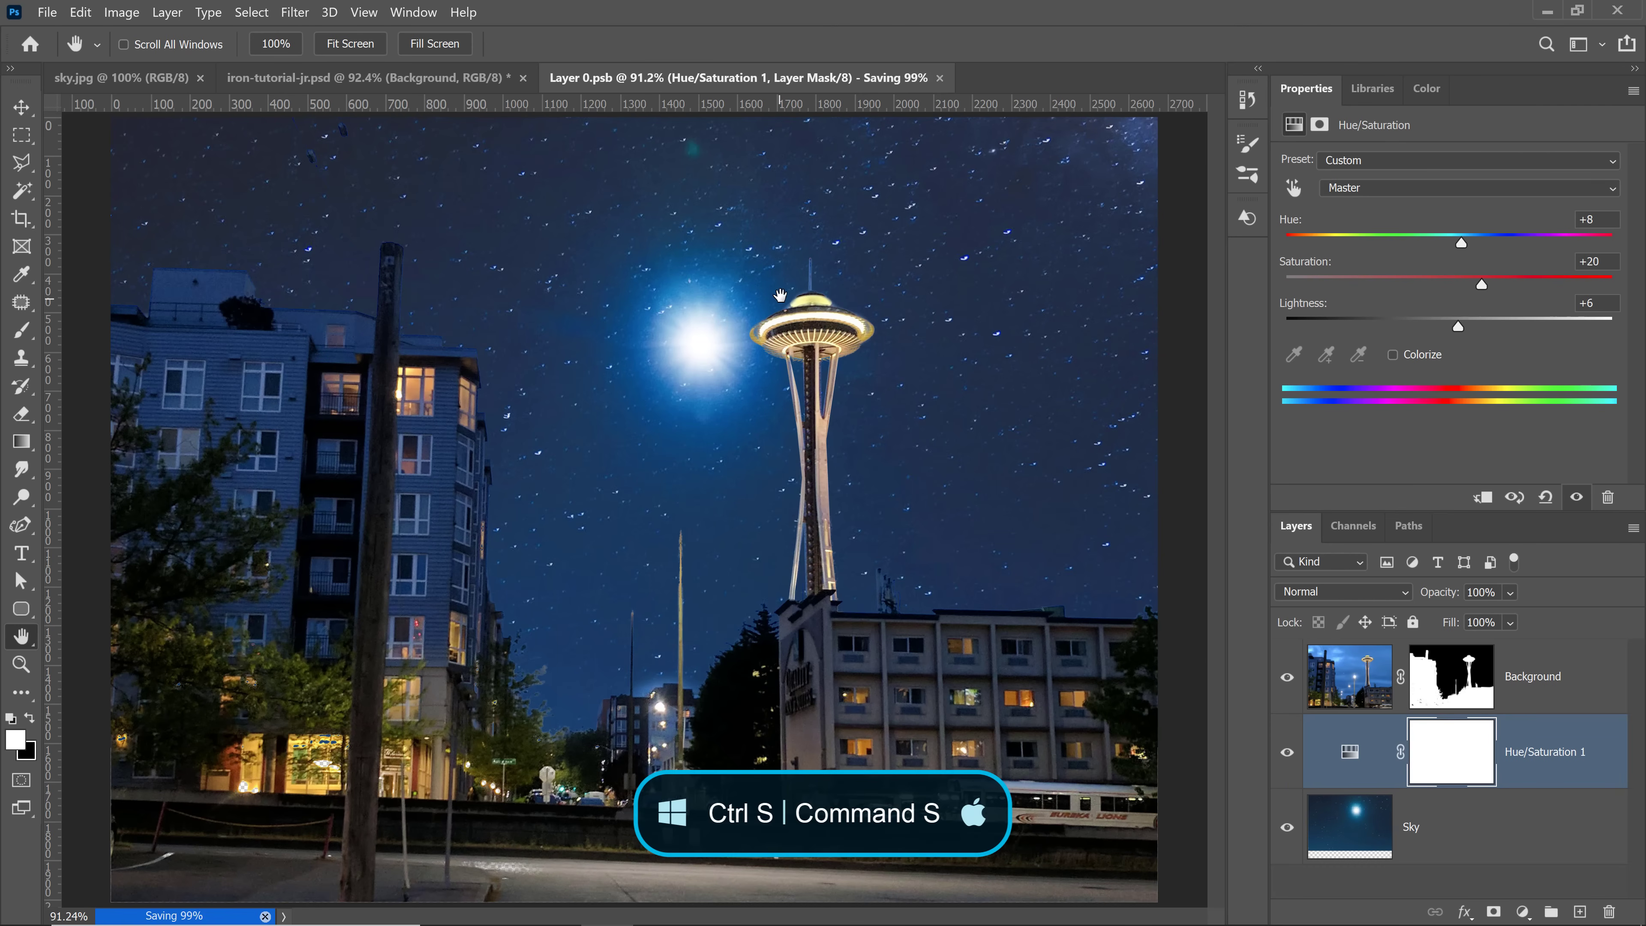
left_click(337, 79)
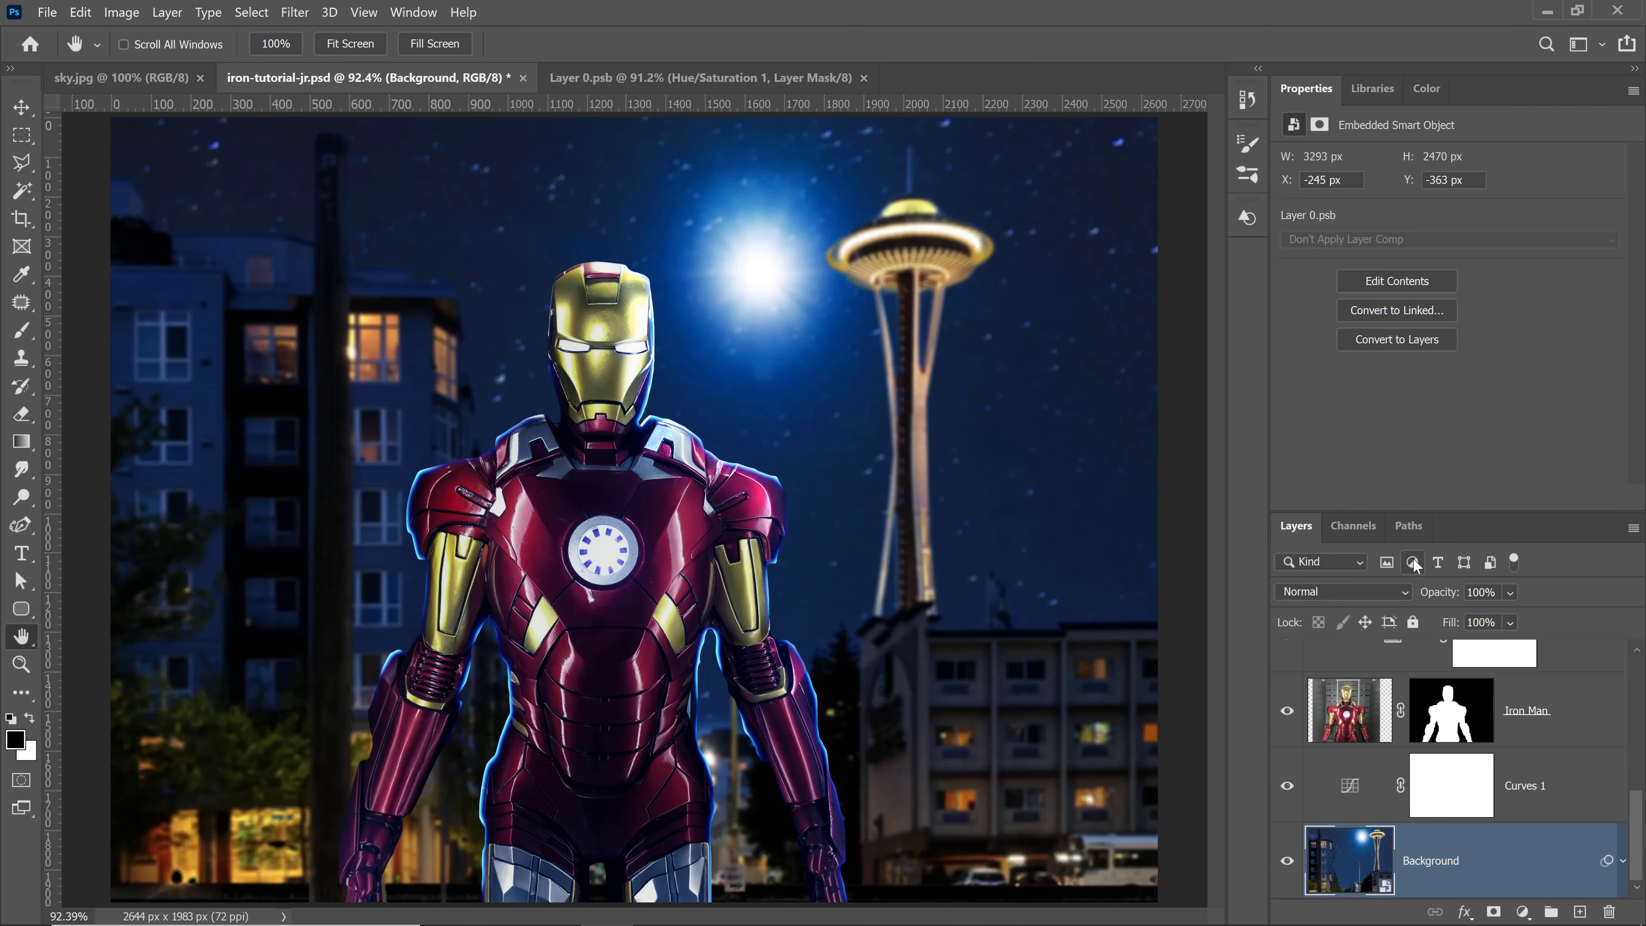
Step: Make the Camera Raw smart object Layer 1 visible and rename it Final
scroll(1339, 777, "up", 3)
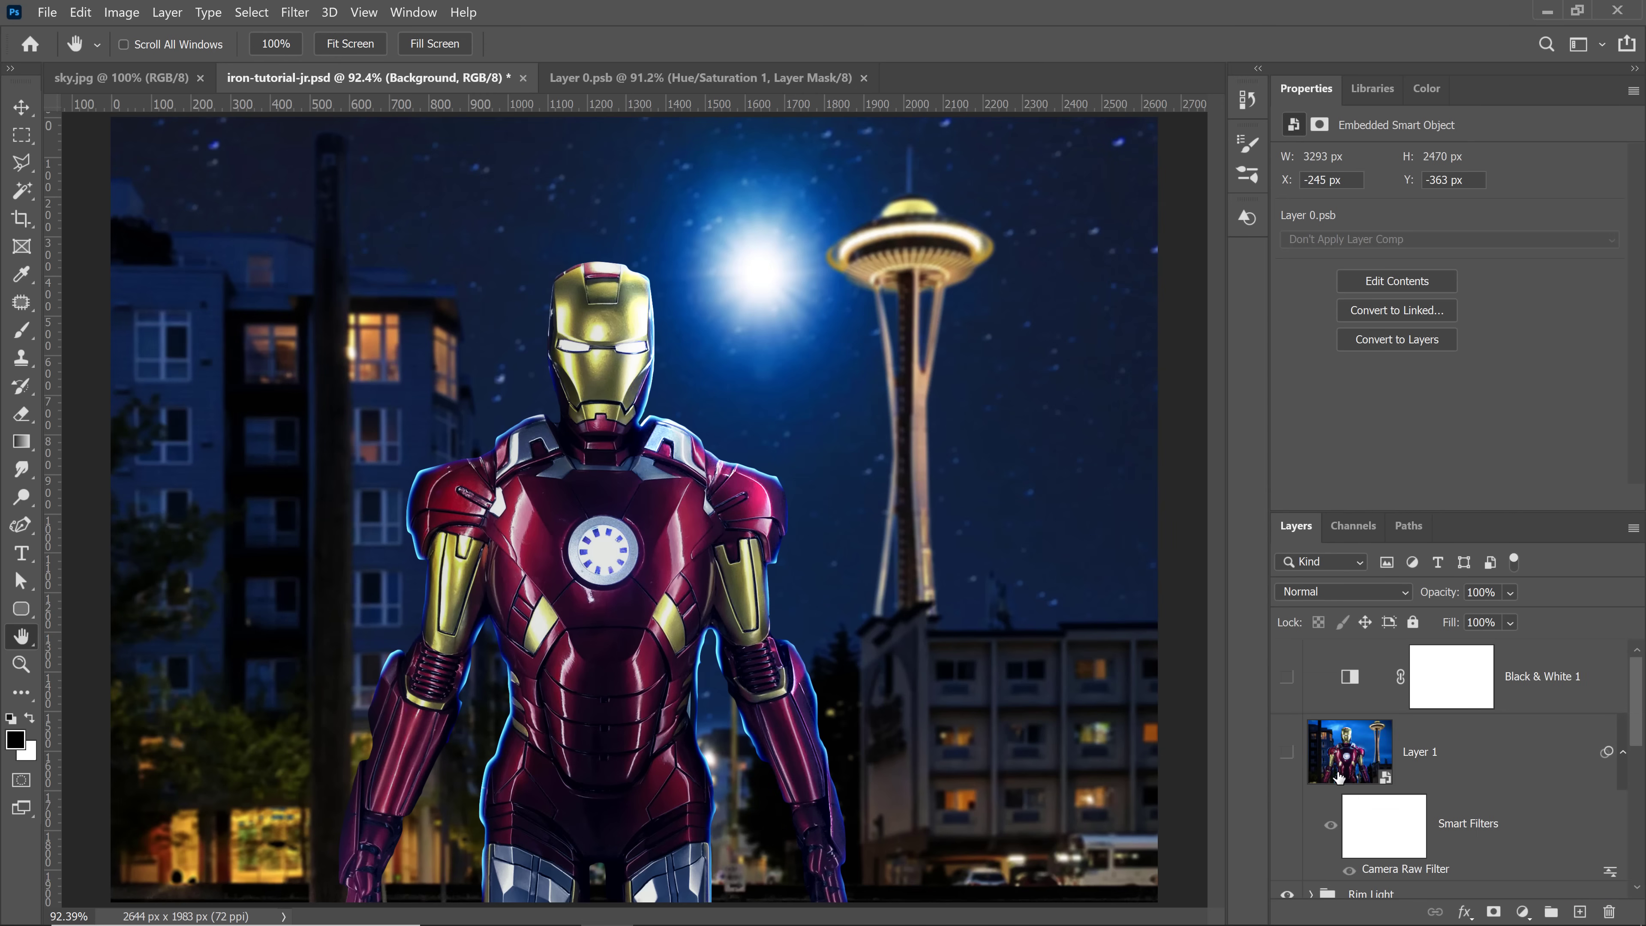
left_click(1287, 753)
double_click(1419, 751)
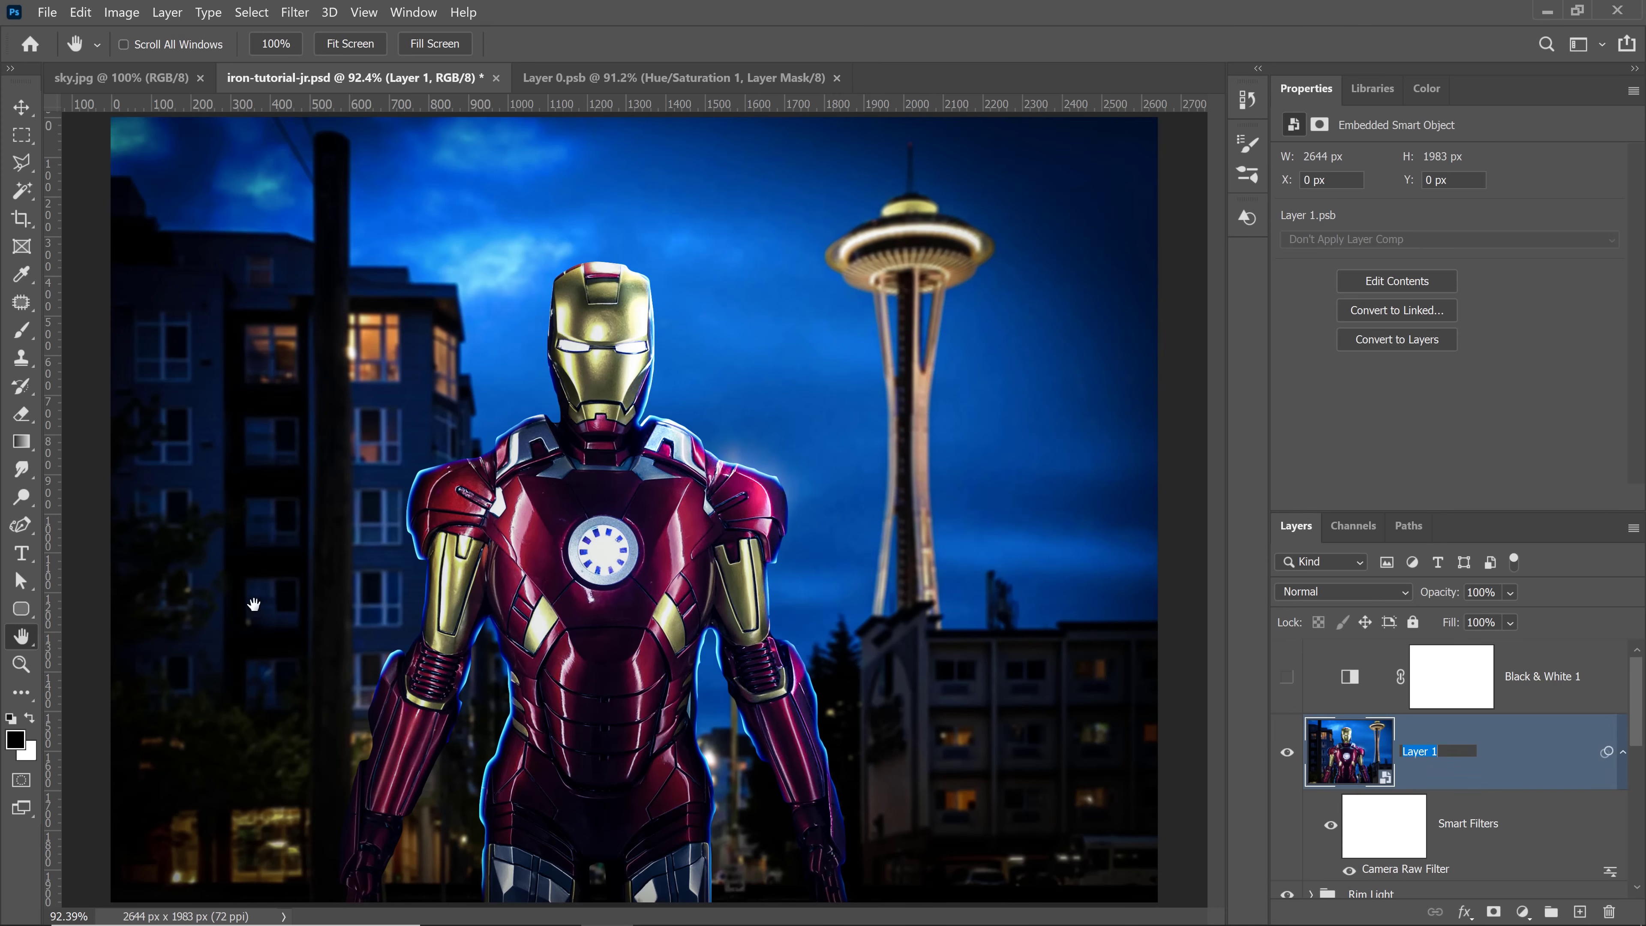
type("Final")
key("Return")
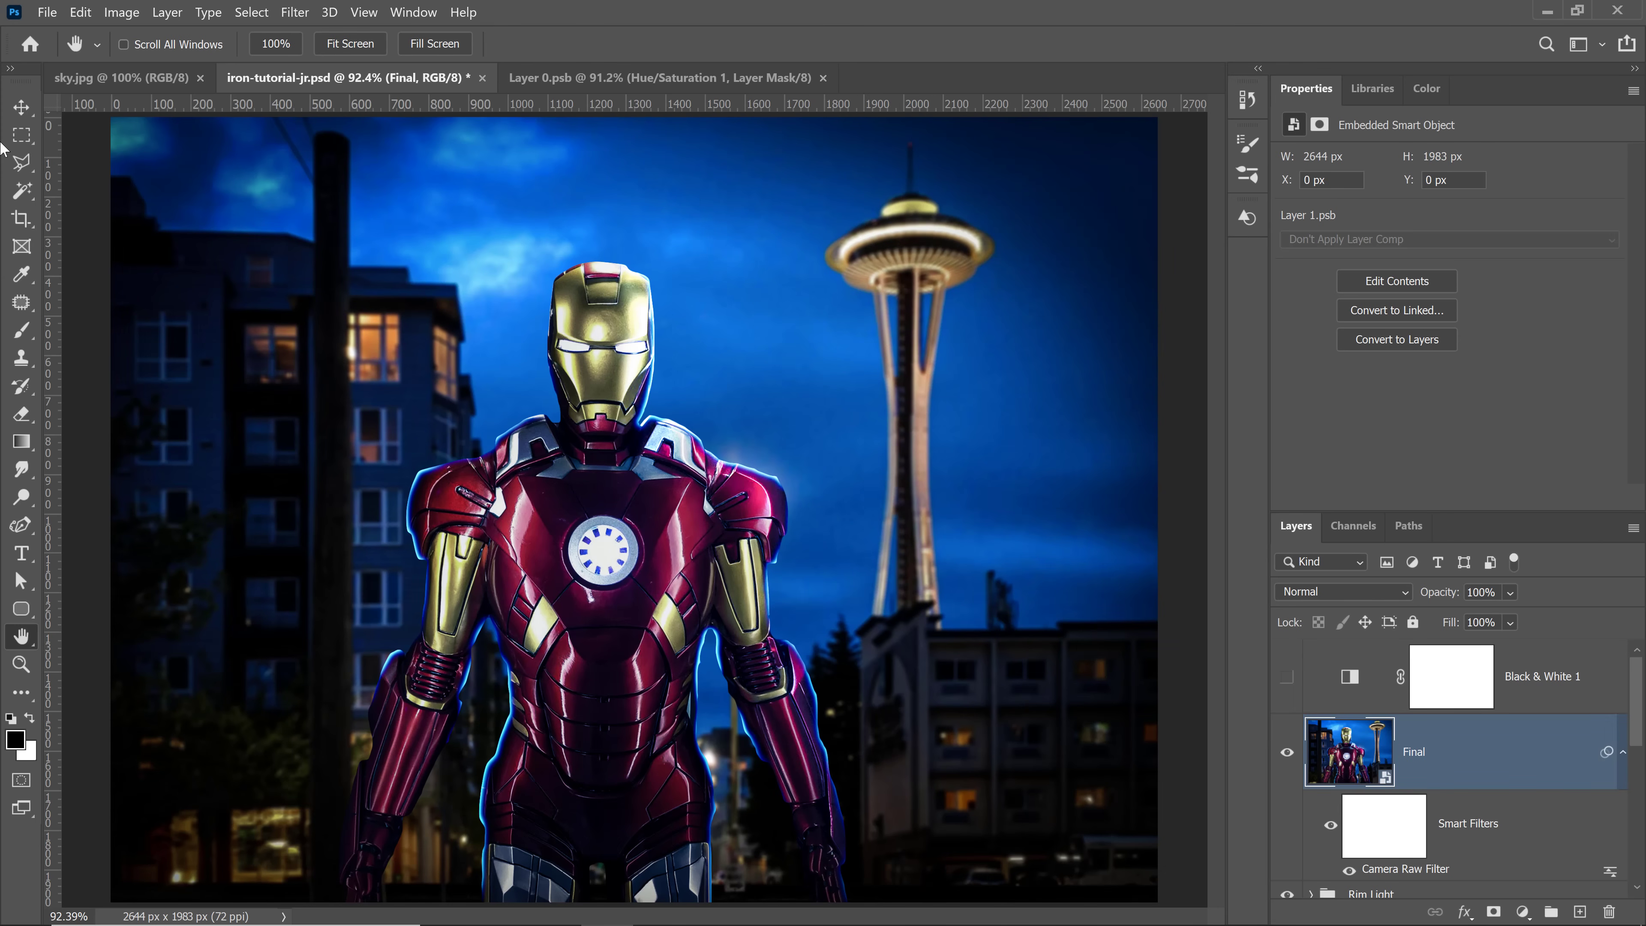
Step: Hide the Final layer, copy the whole canvas merged, and show Final again
left_click(1287, 753)
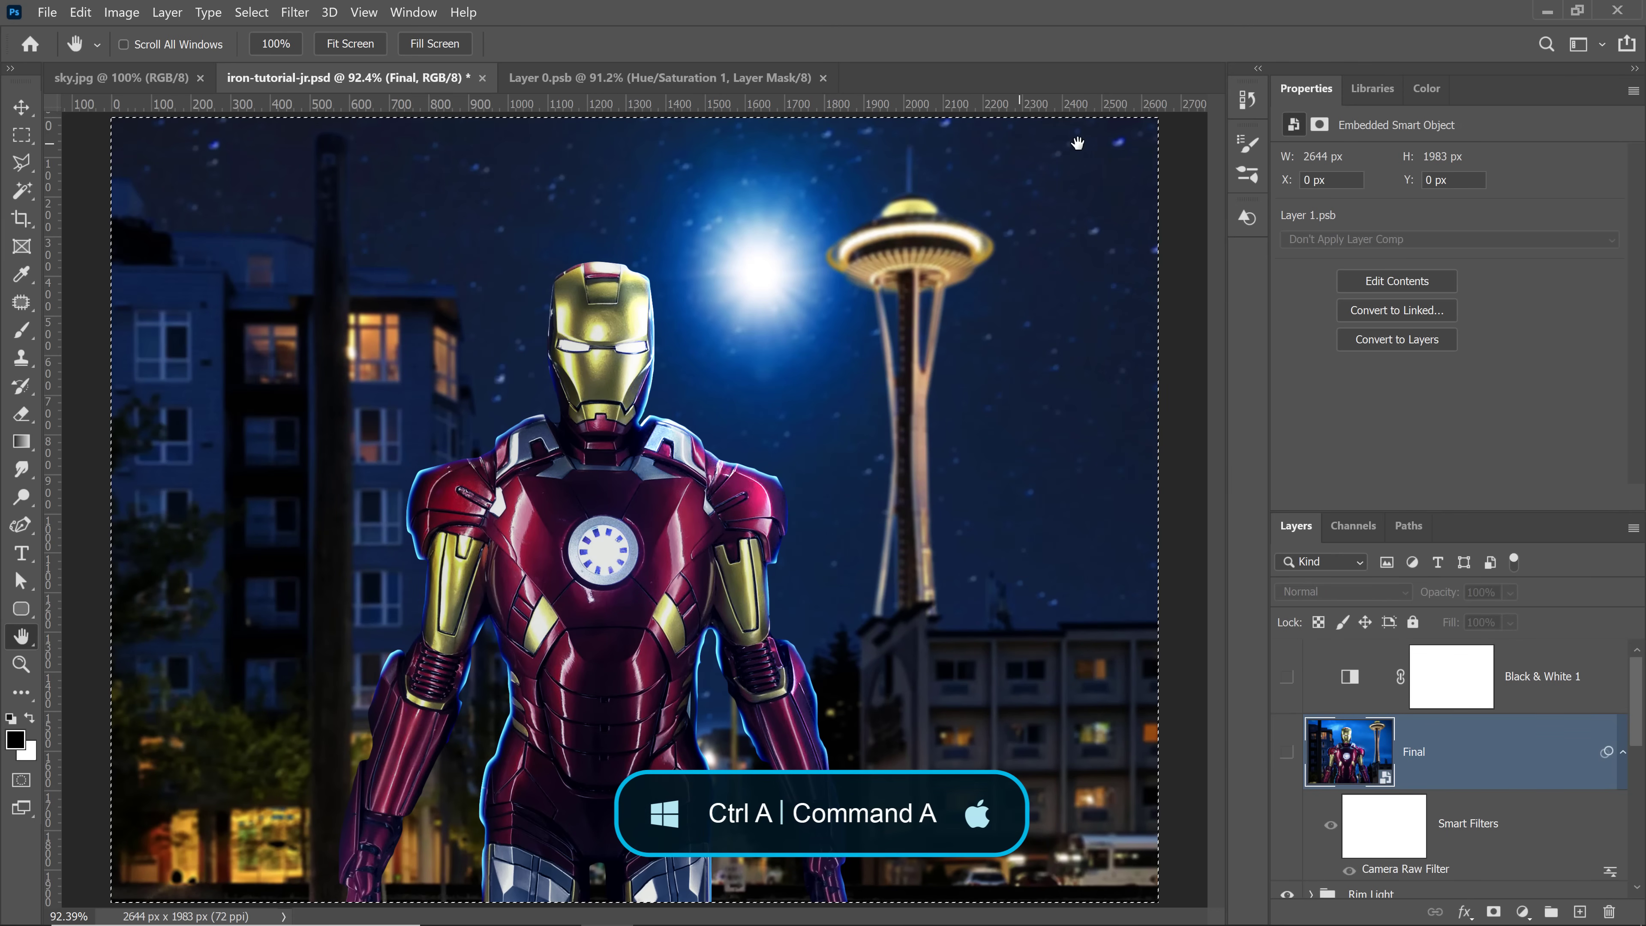
left_click(85, 13)
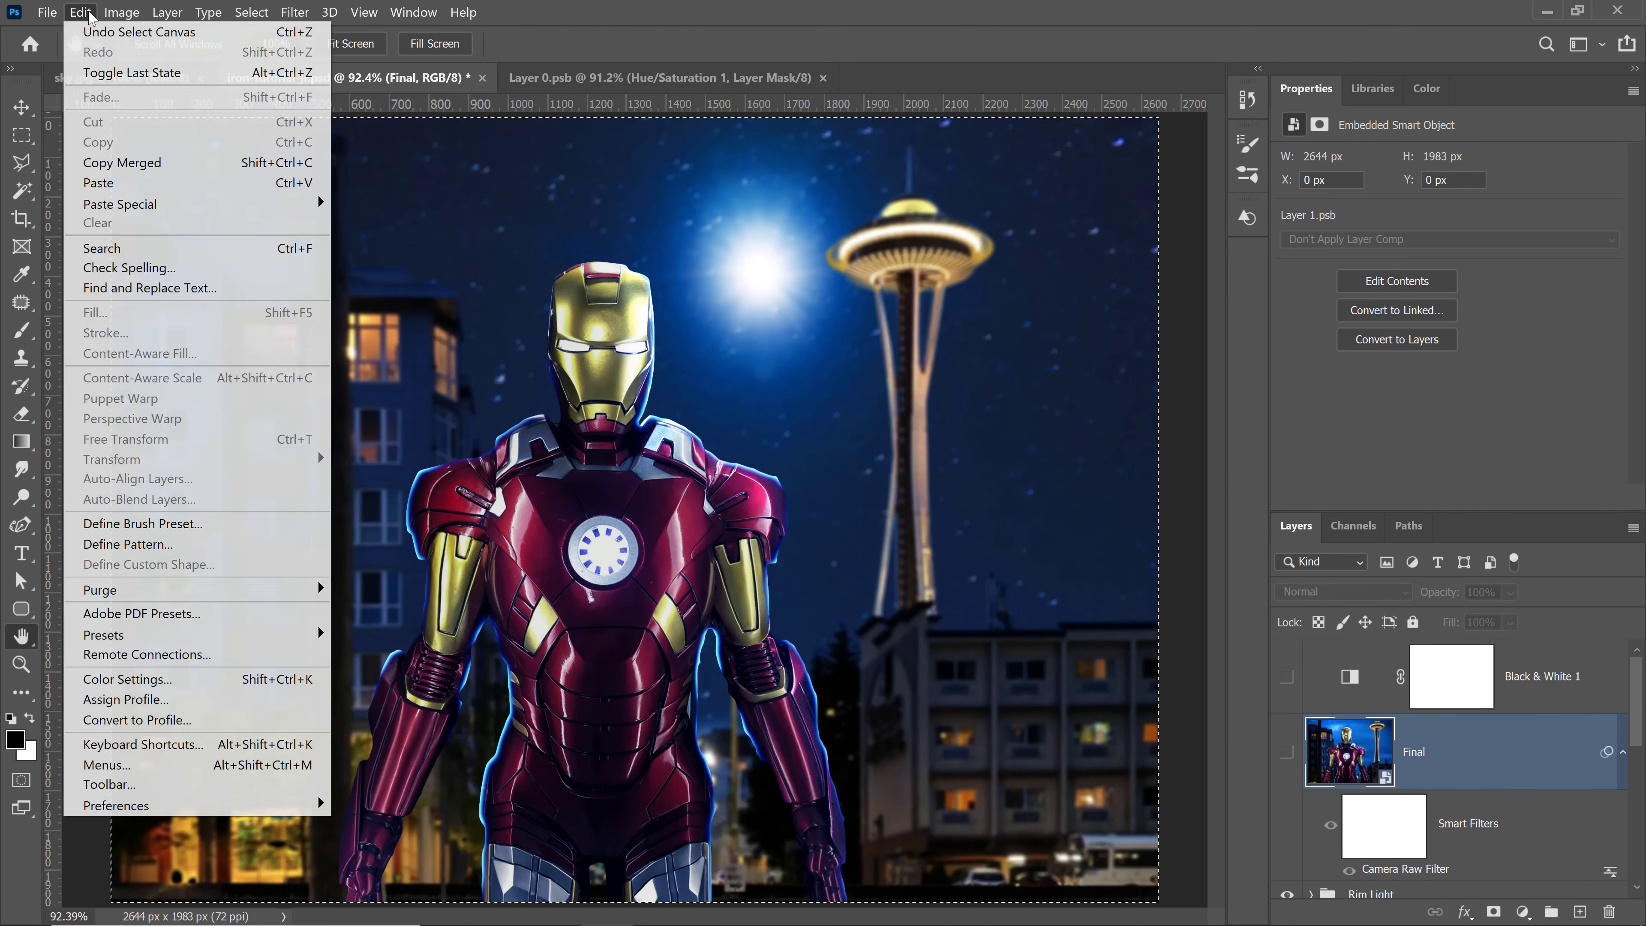
left_click(312, 162)
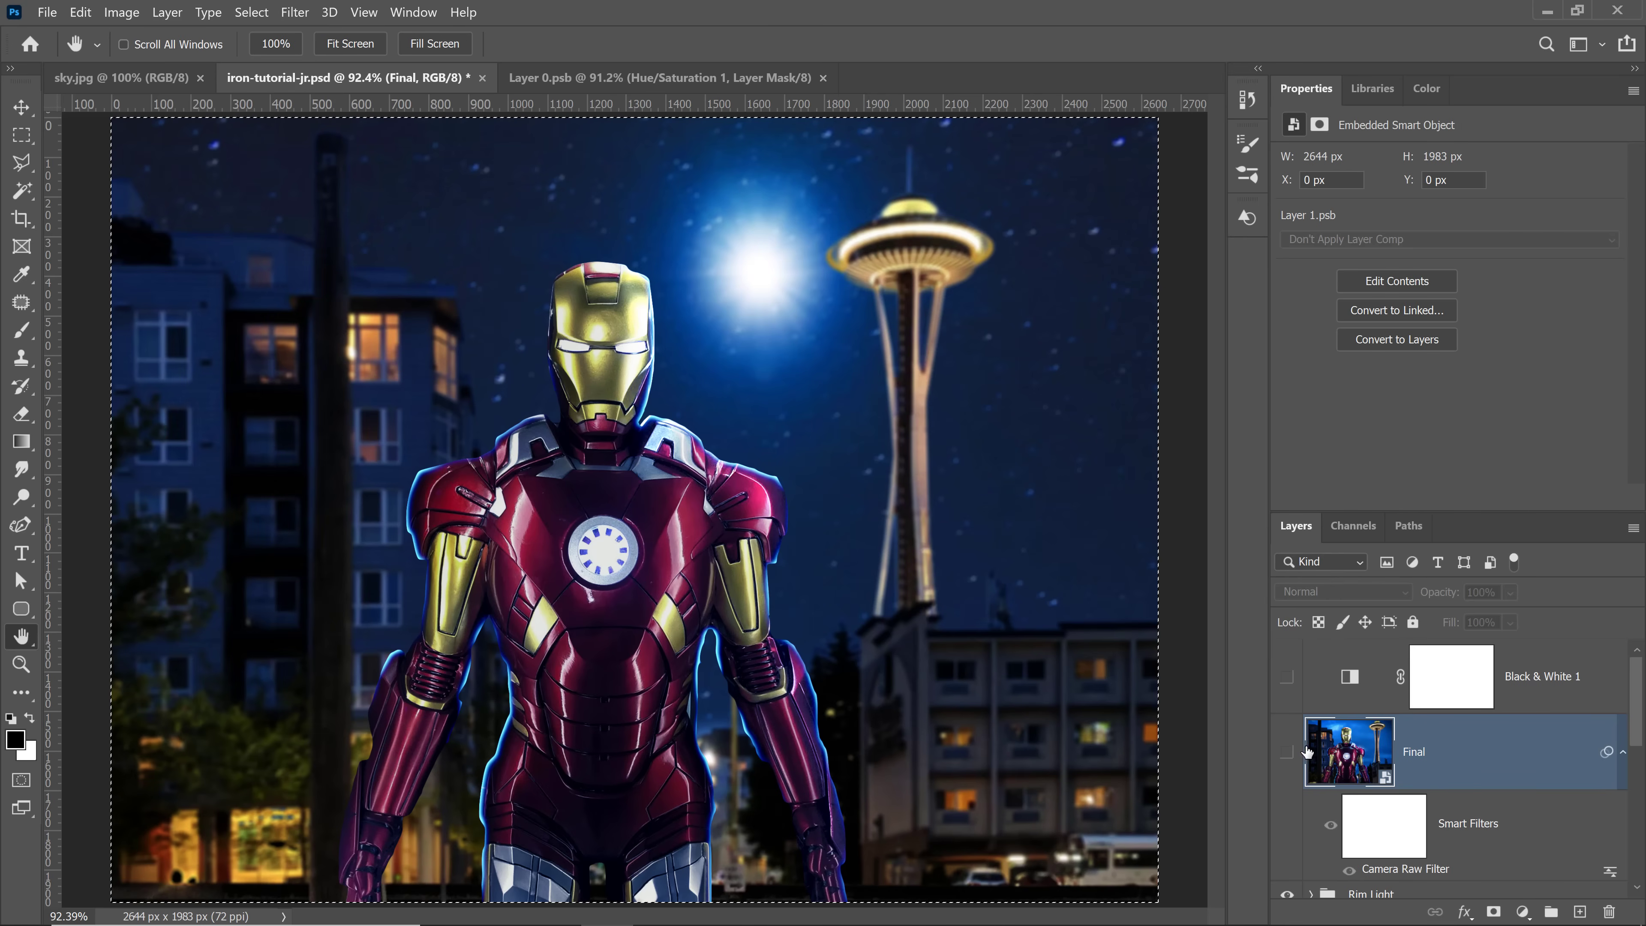
left_click(1286, 753)
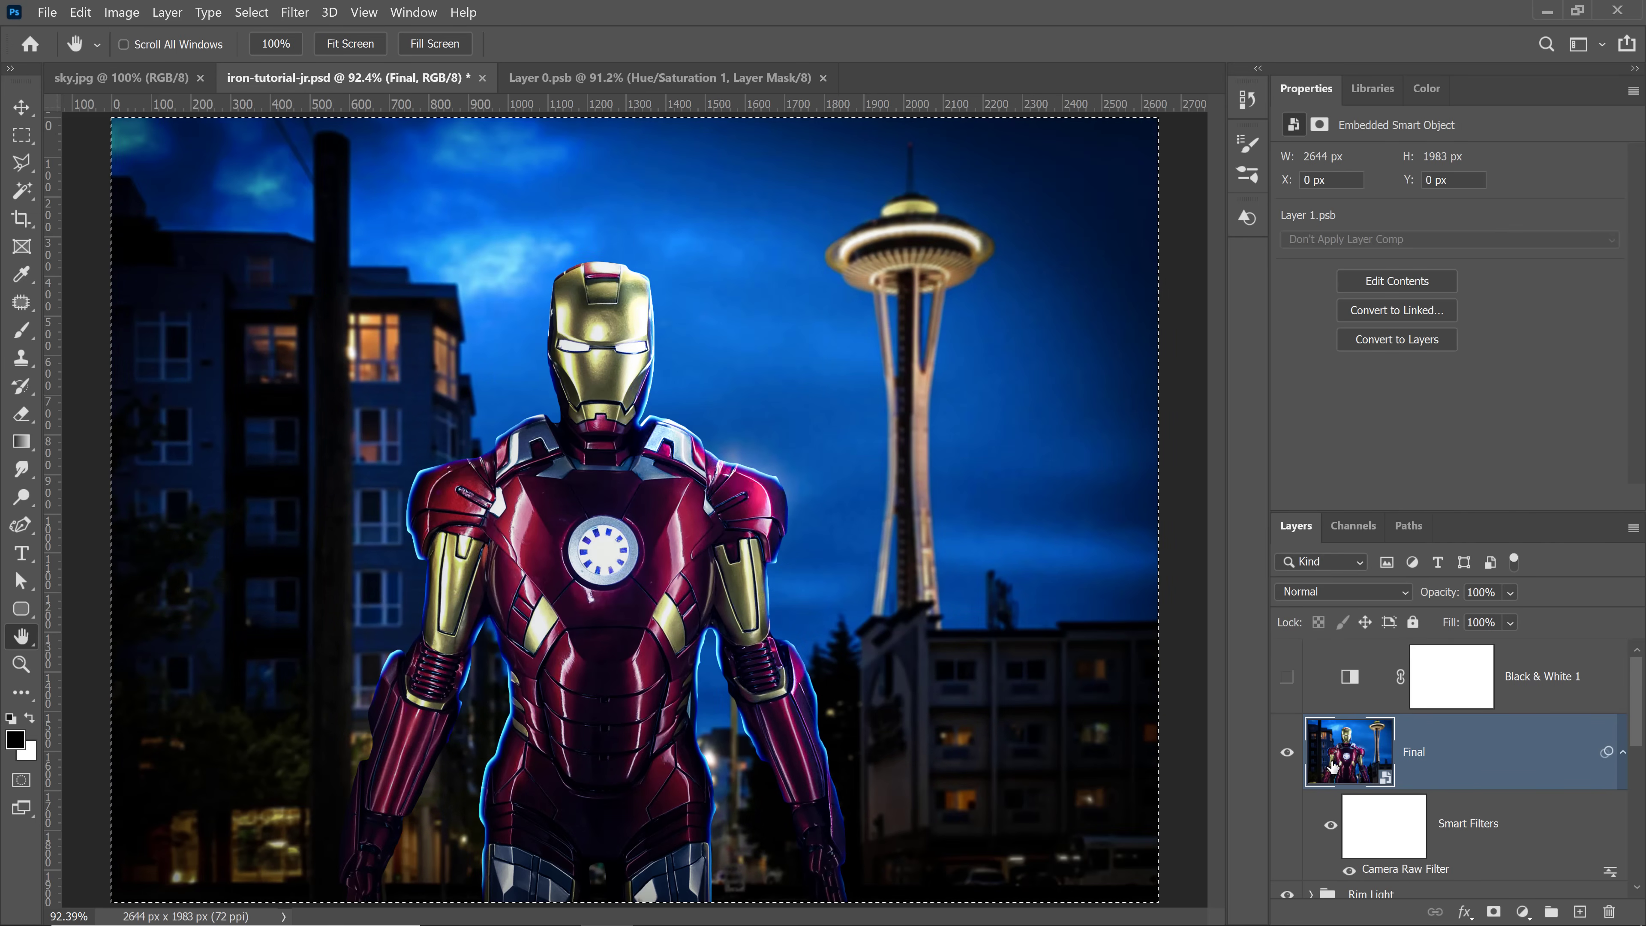
Step: Open the Final smart object's contents, paste the merged copy above Layer 1 and compare the two versions
double_click(1332, 766)
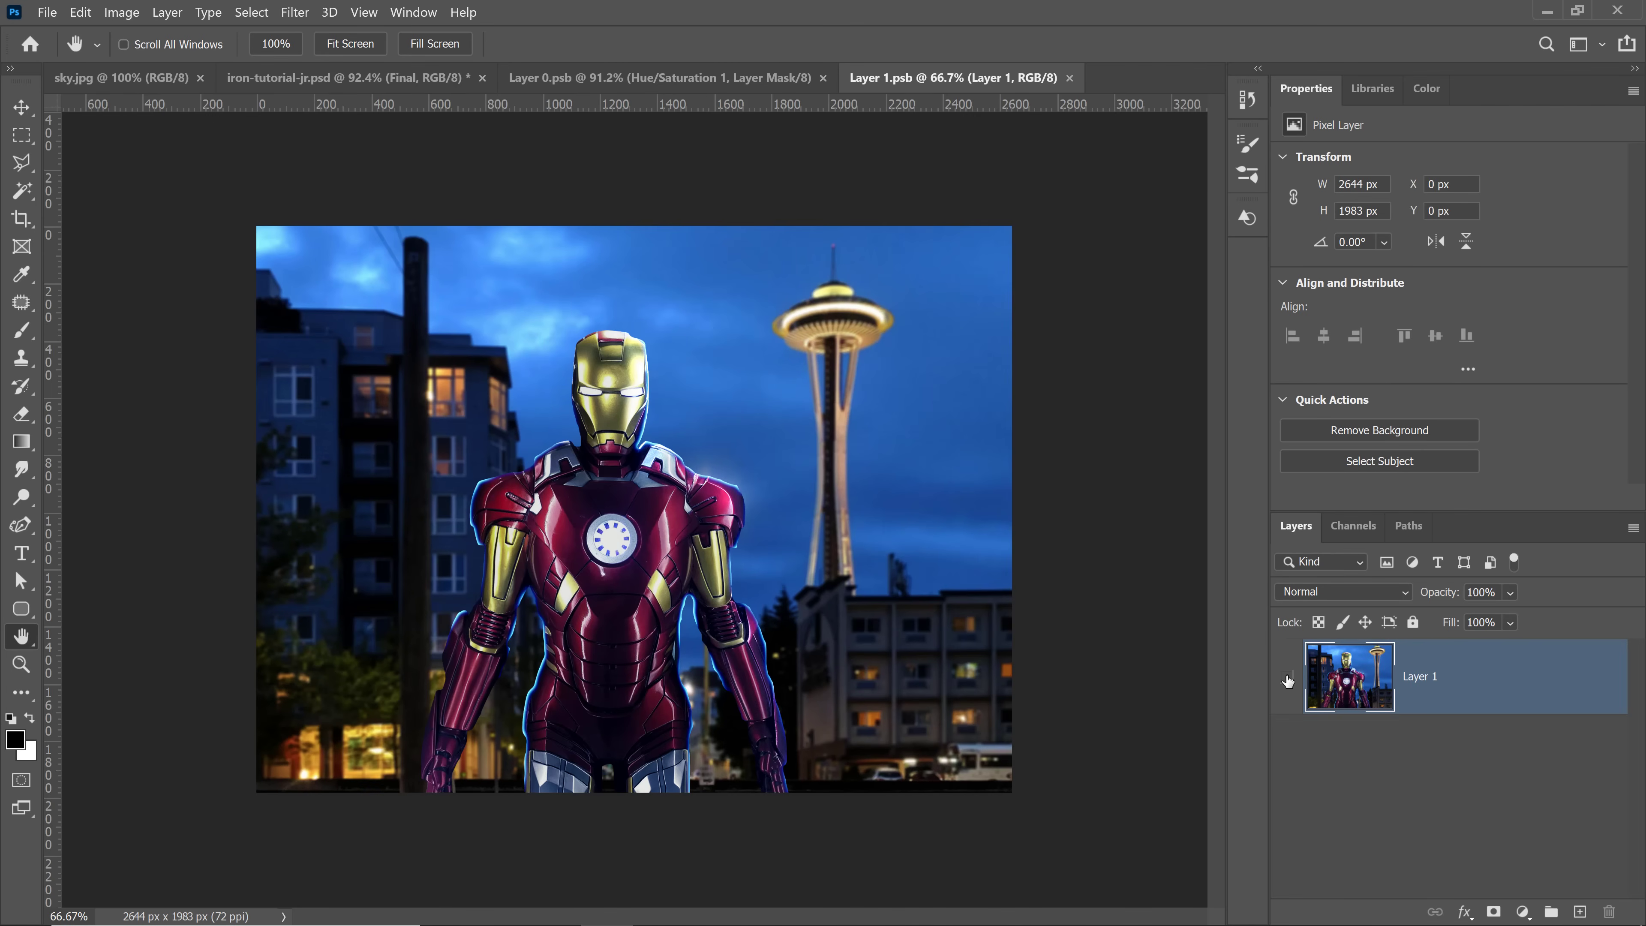
left_click(1288, 678)
left_click(1288, 678)
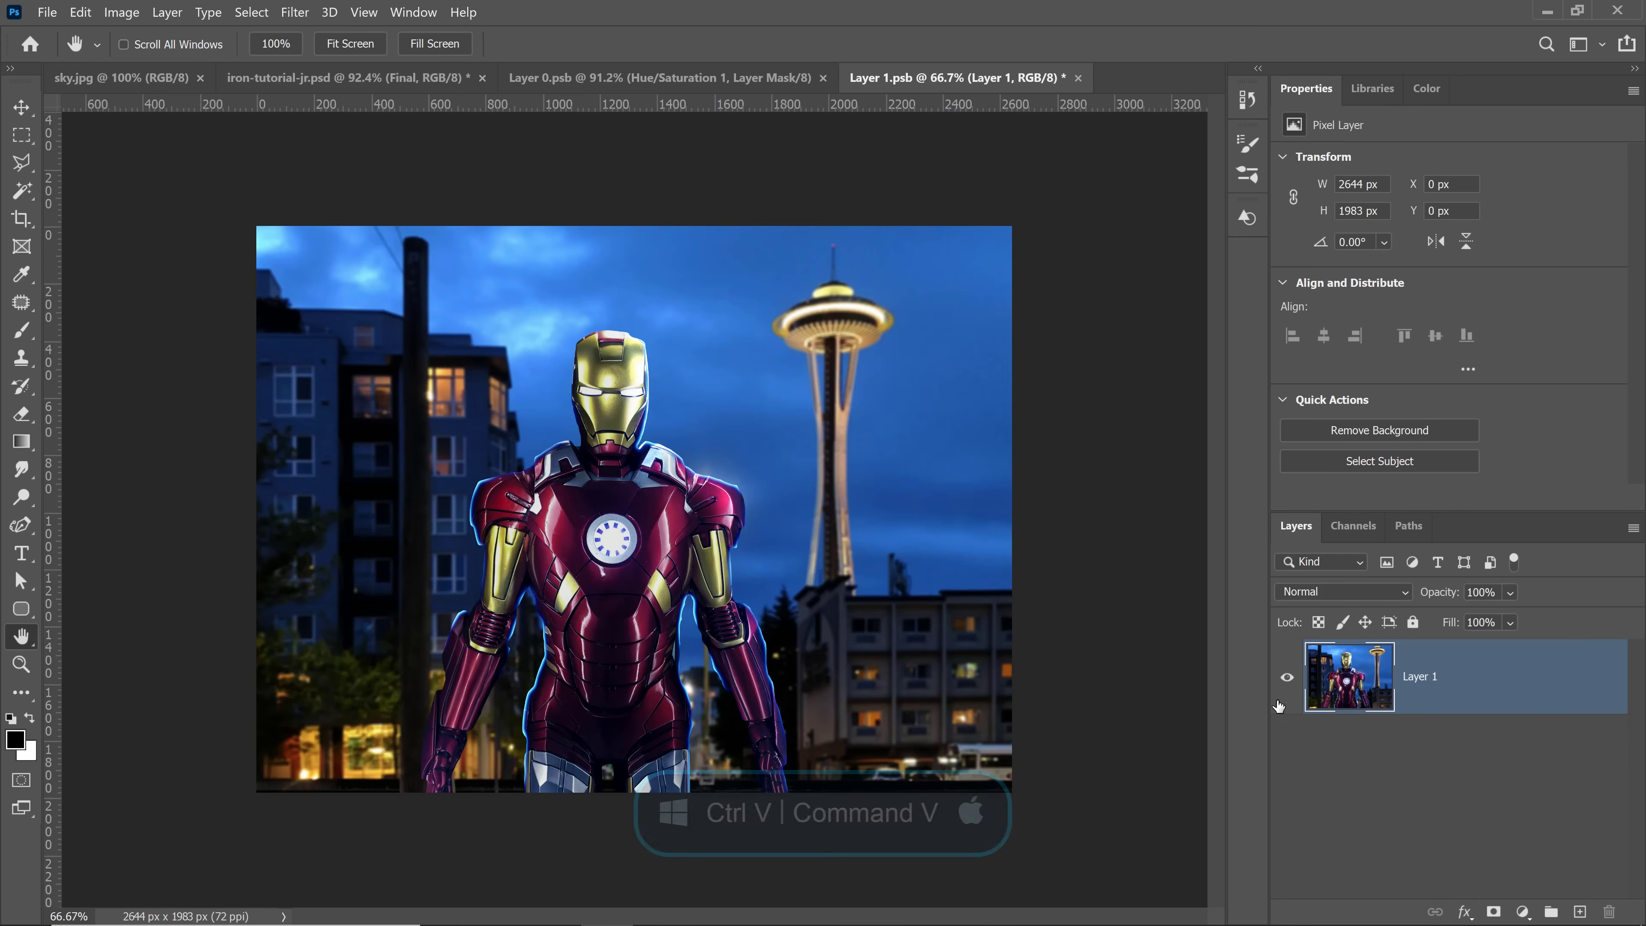
key("ctrl+v")
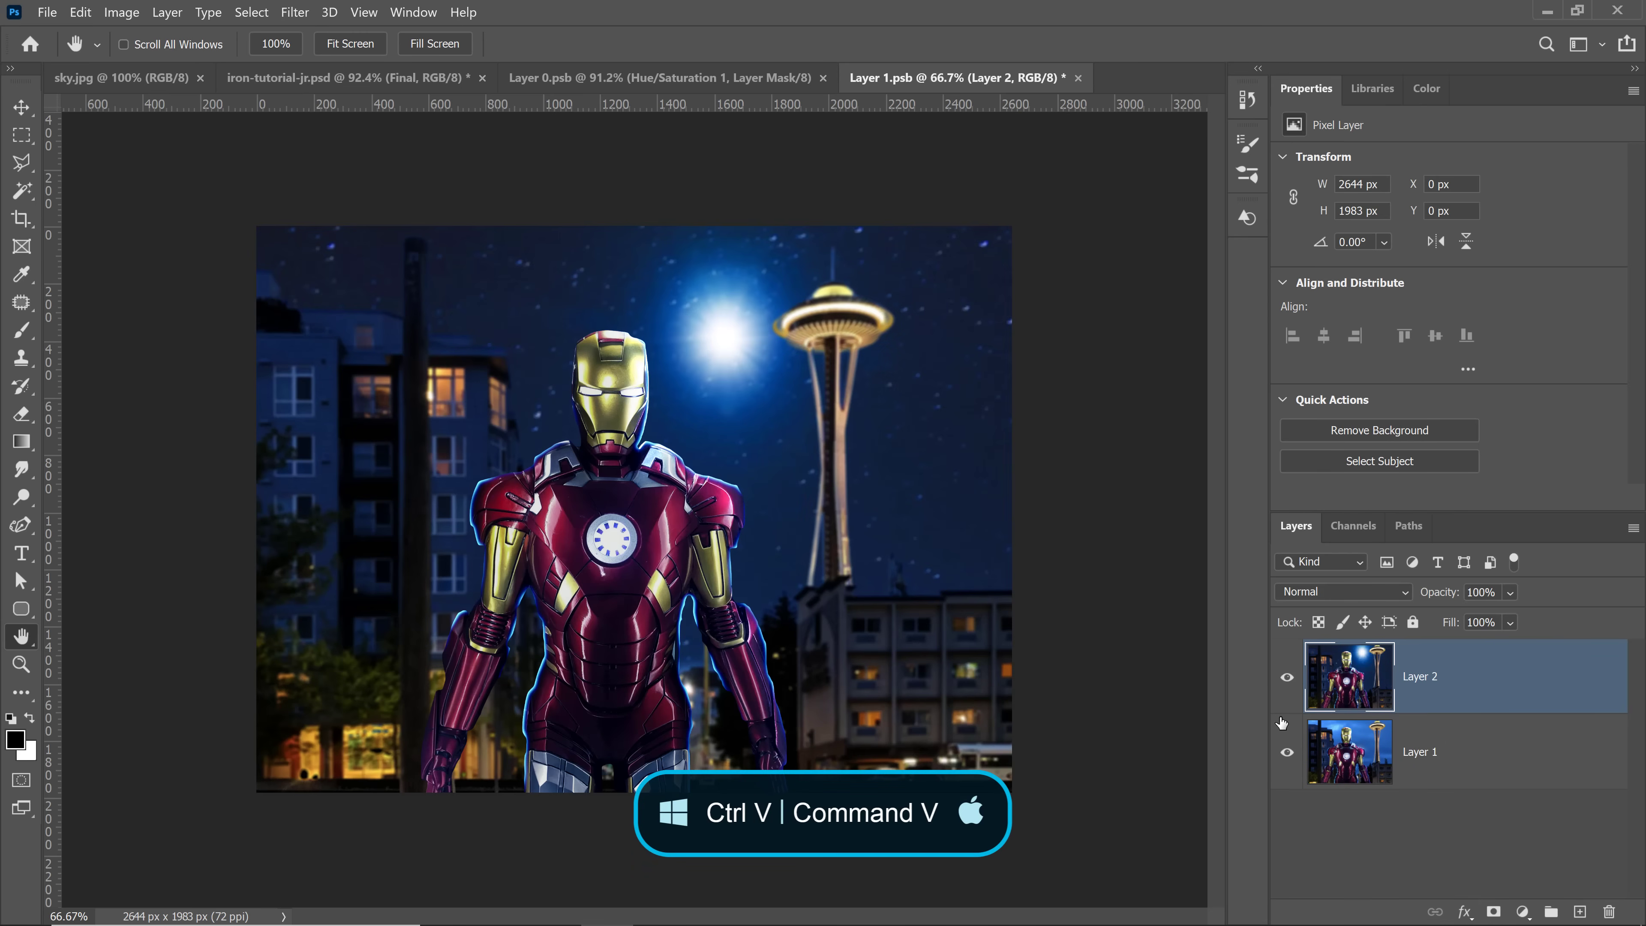
left_click(1289, 695)
left_click(1288, 695)
left_click(1288, 696)
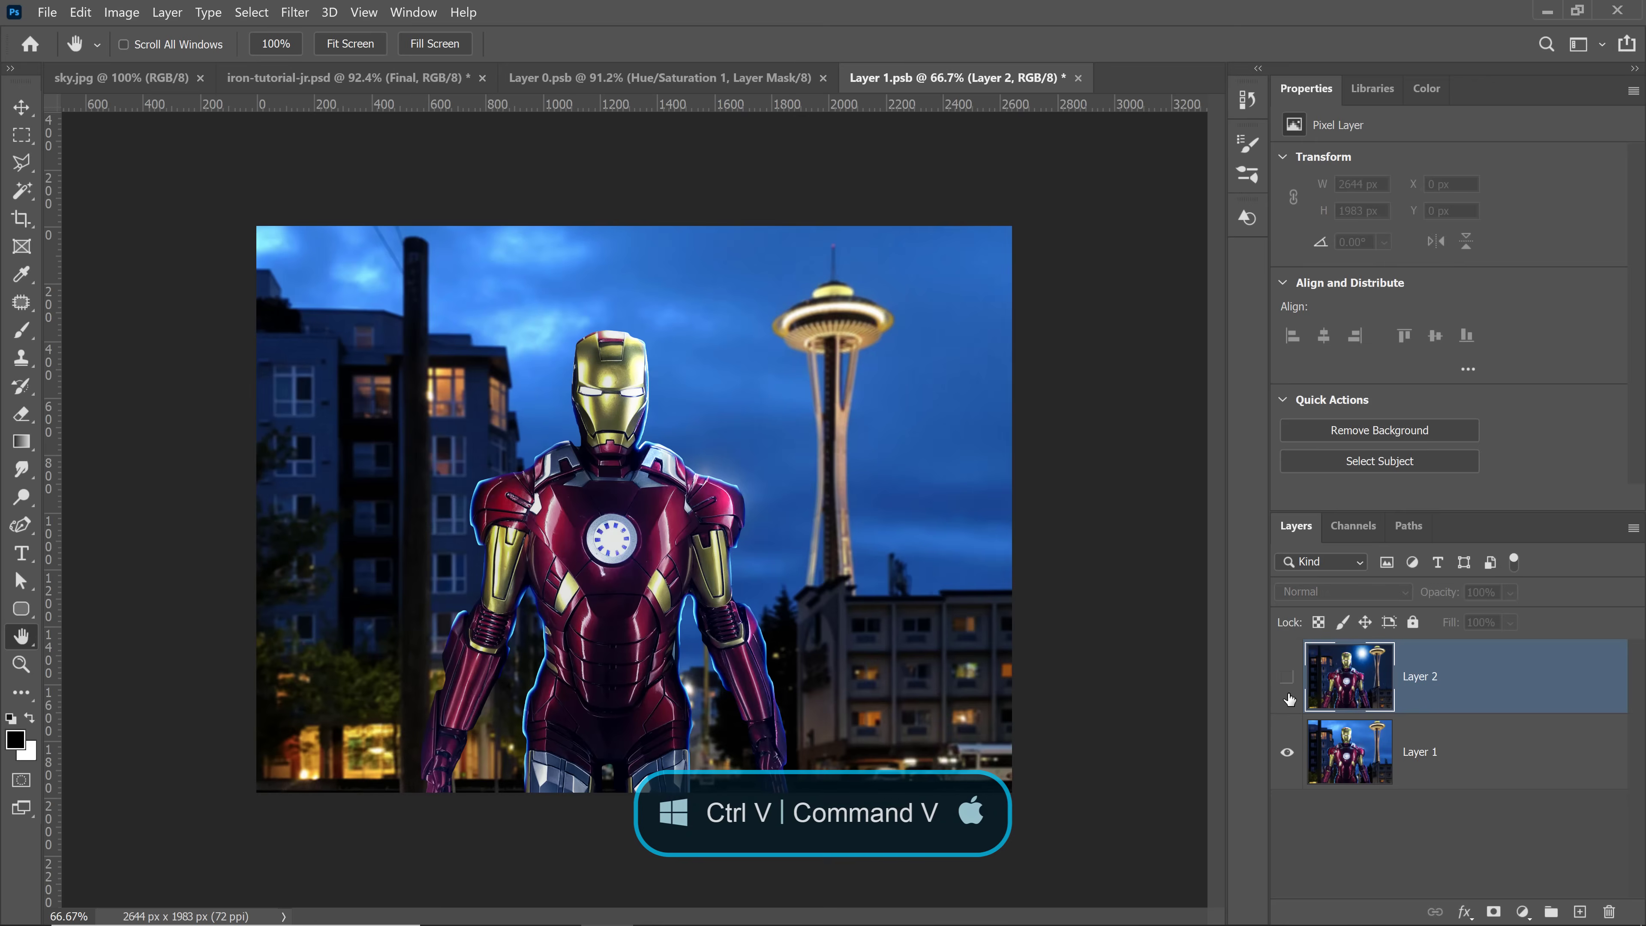
left_click(1288, 696)
left_click(1288, 698)
left_click(1289, 697)
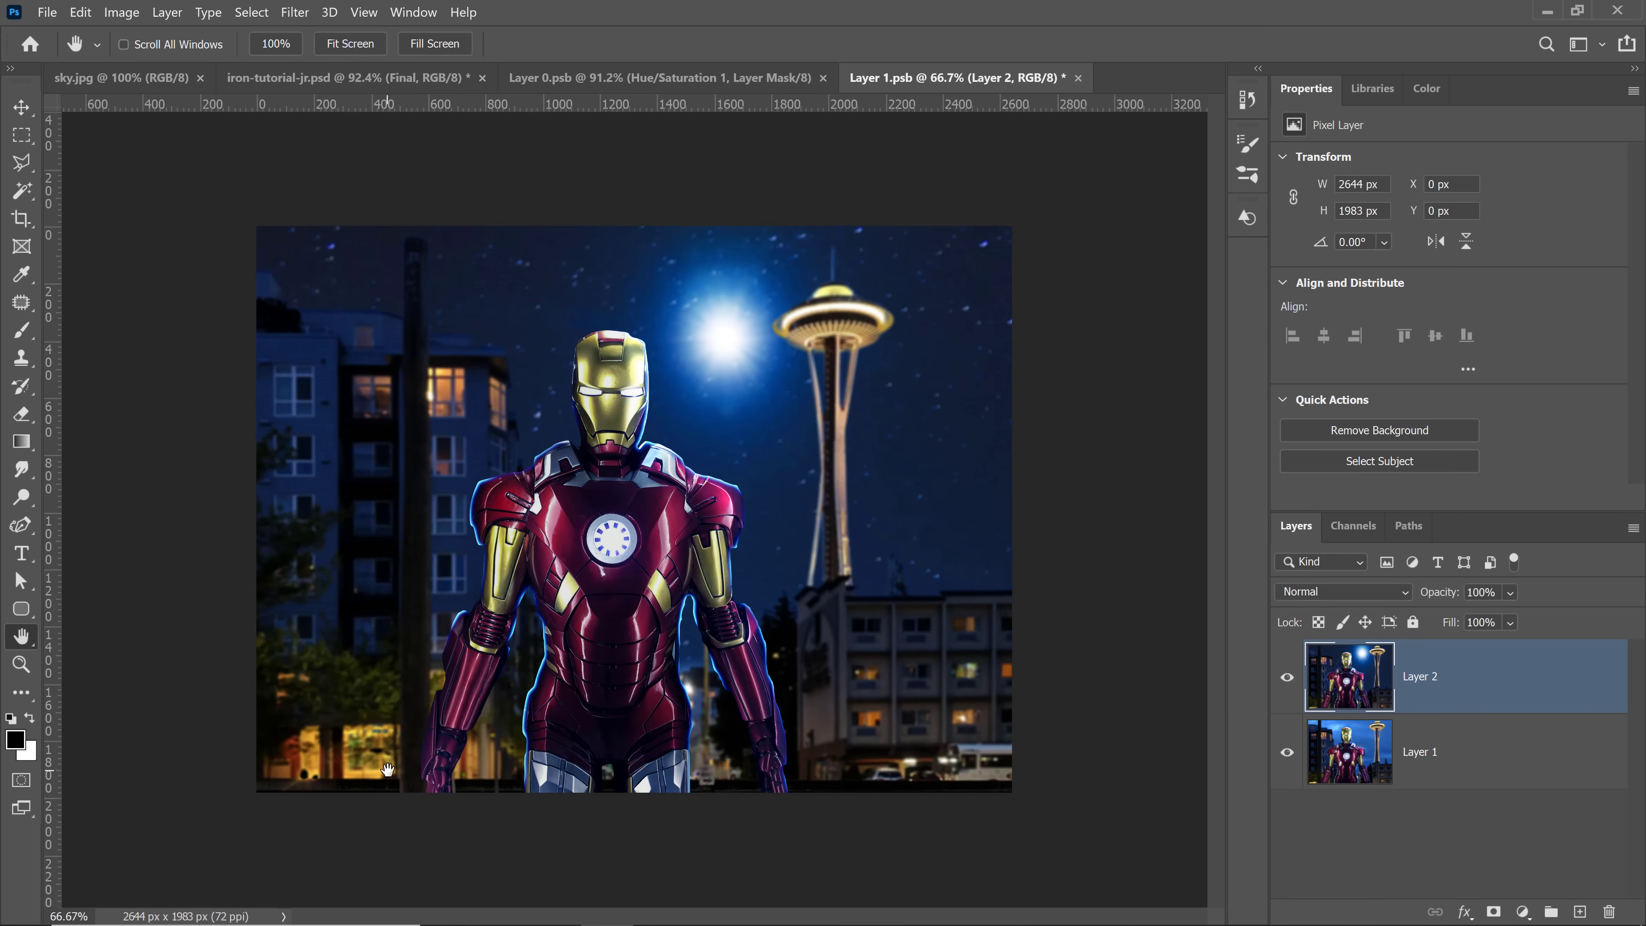
Step: Add a layer mask to Layer 2 and paint black with a 70-pixel brush along the image's bottom-left edge, checking against Layer 1
left_click(22, 330)
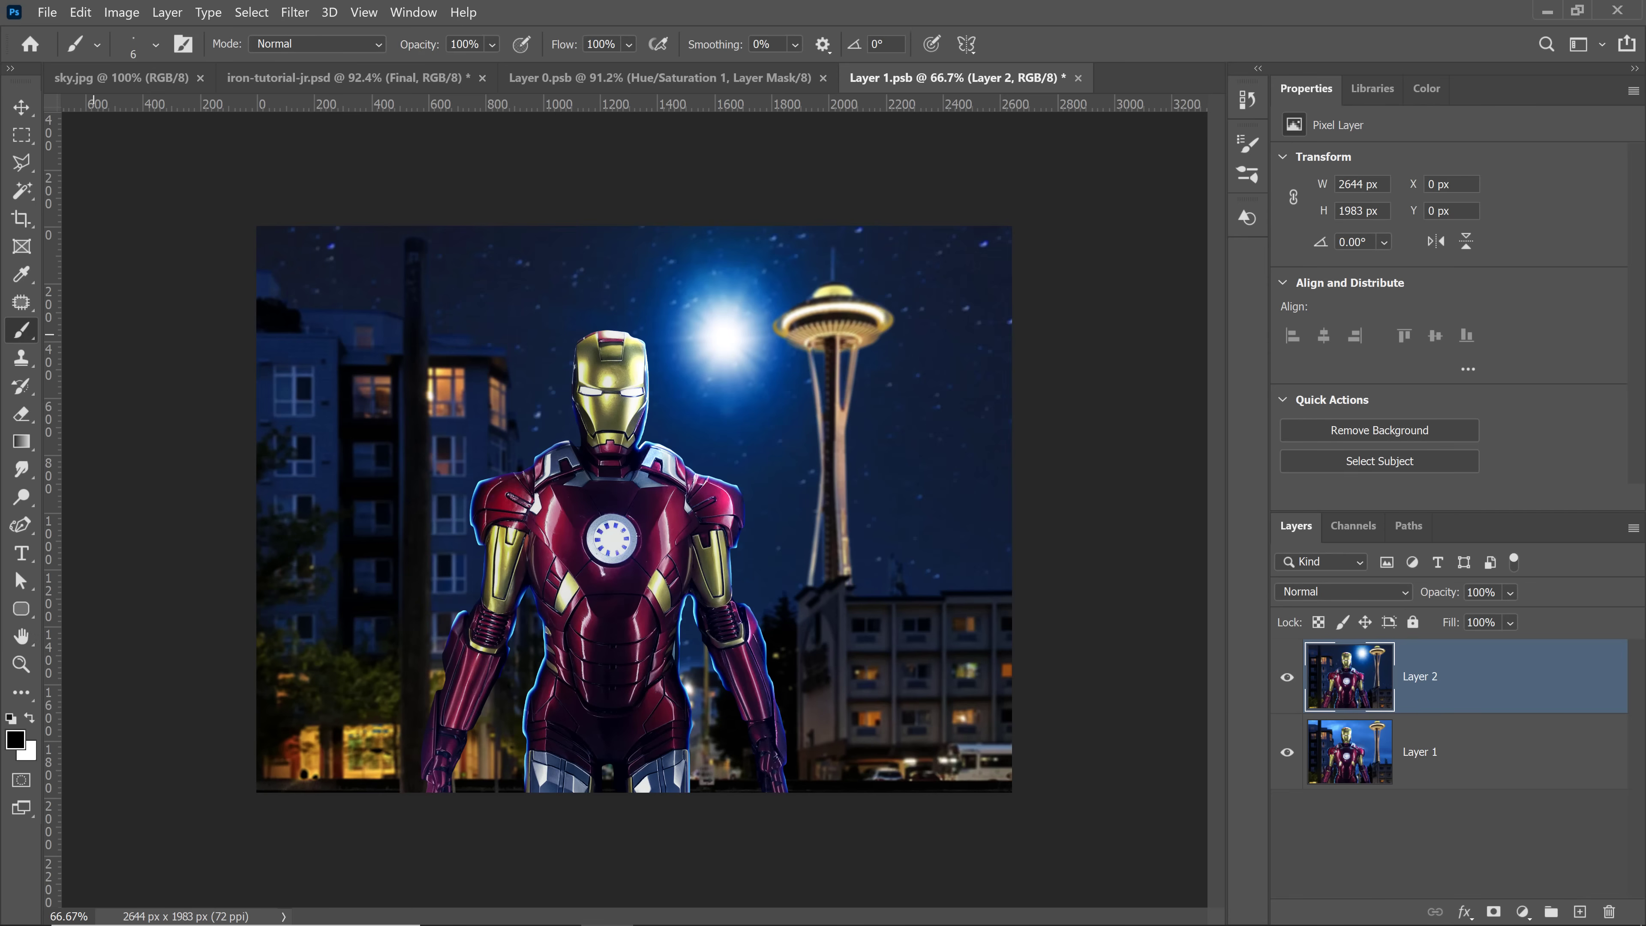
left_click(1494, 912)
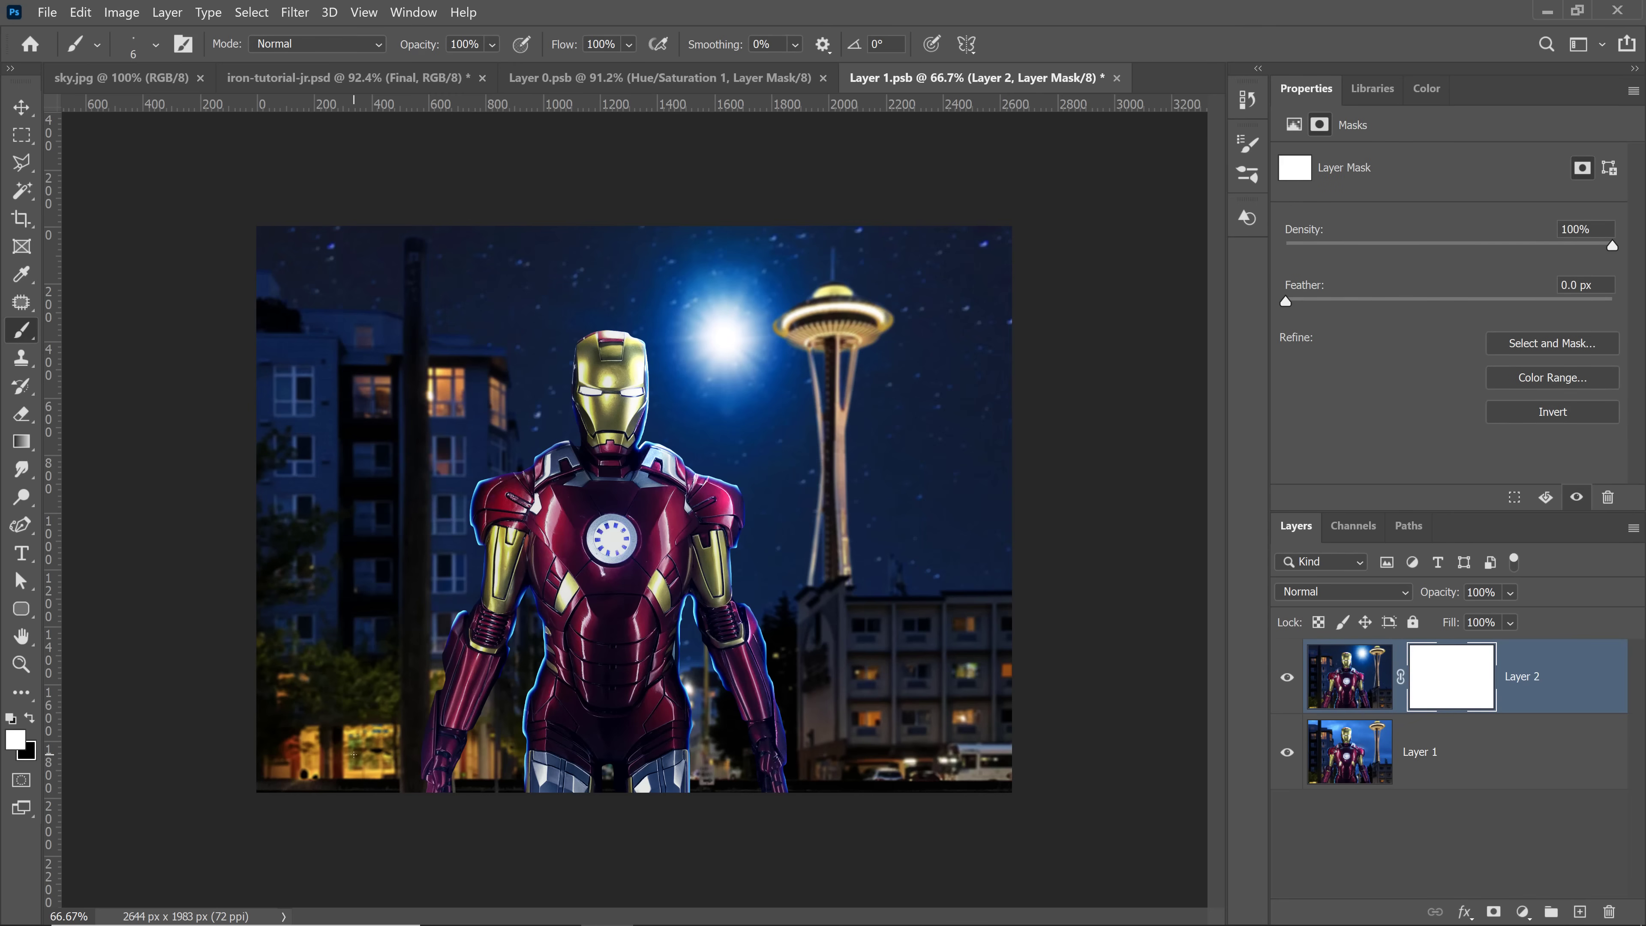
key("bracketright")
key("bracketright")
key("bracketright")
key("bracketright")
key("bracketright")
key("bracketright")
key("bracketright")
key("bracketright")
key("bracketright")
key("bracketright")
left_click(31, 720)
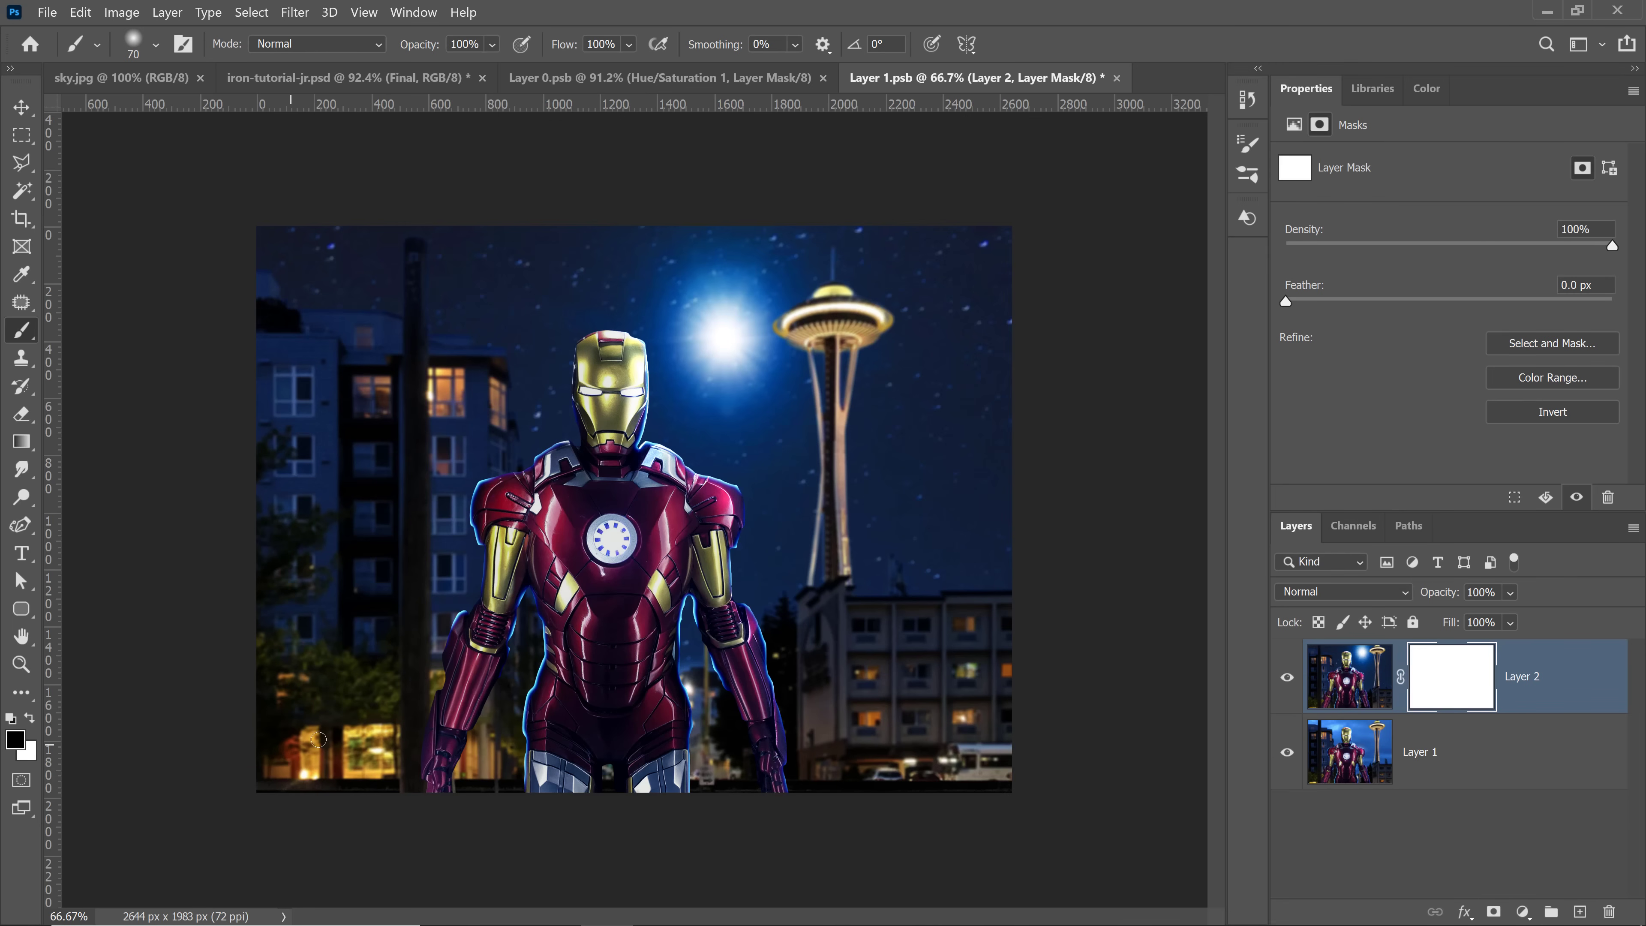
left_click(1287, 677)
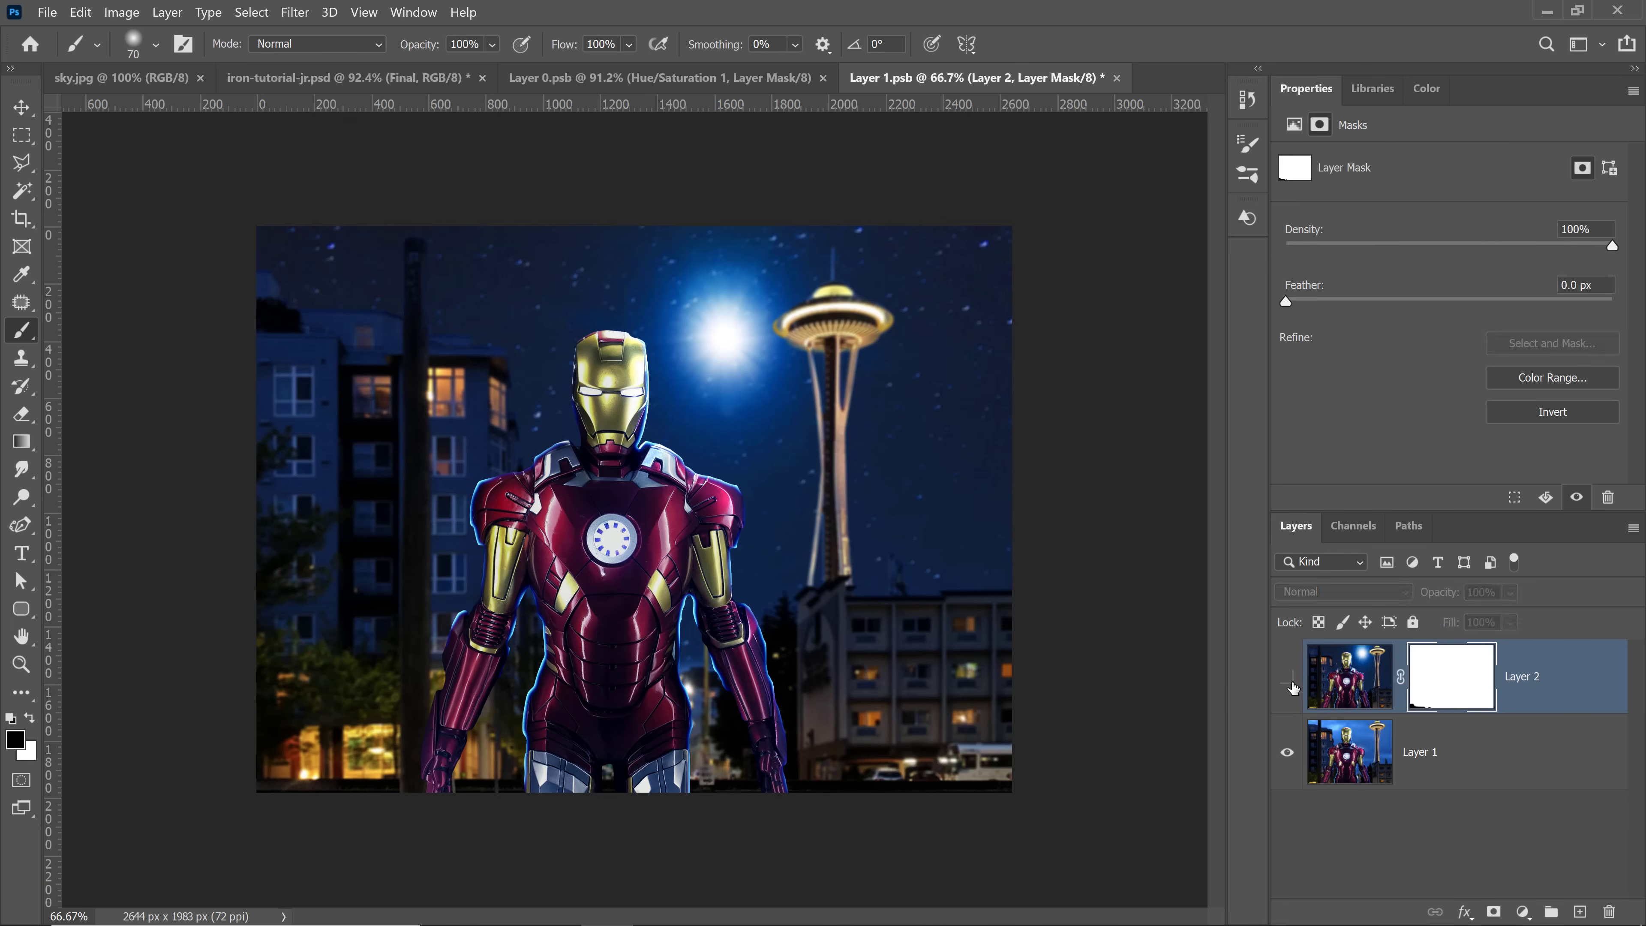
left_click(1287, 677)
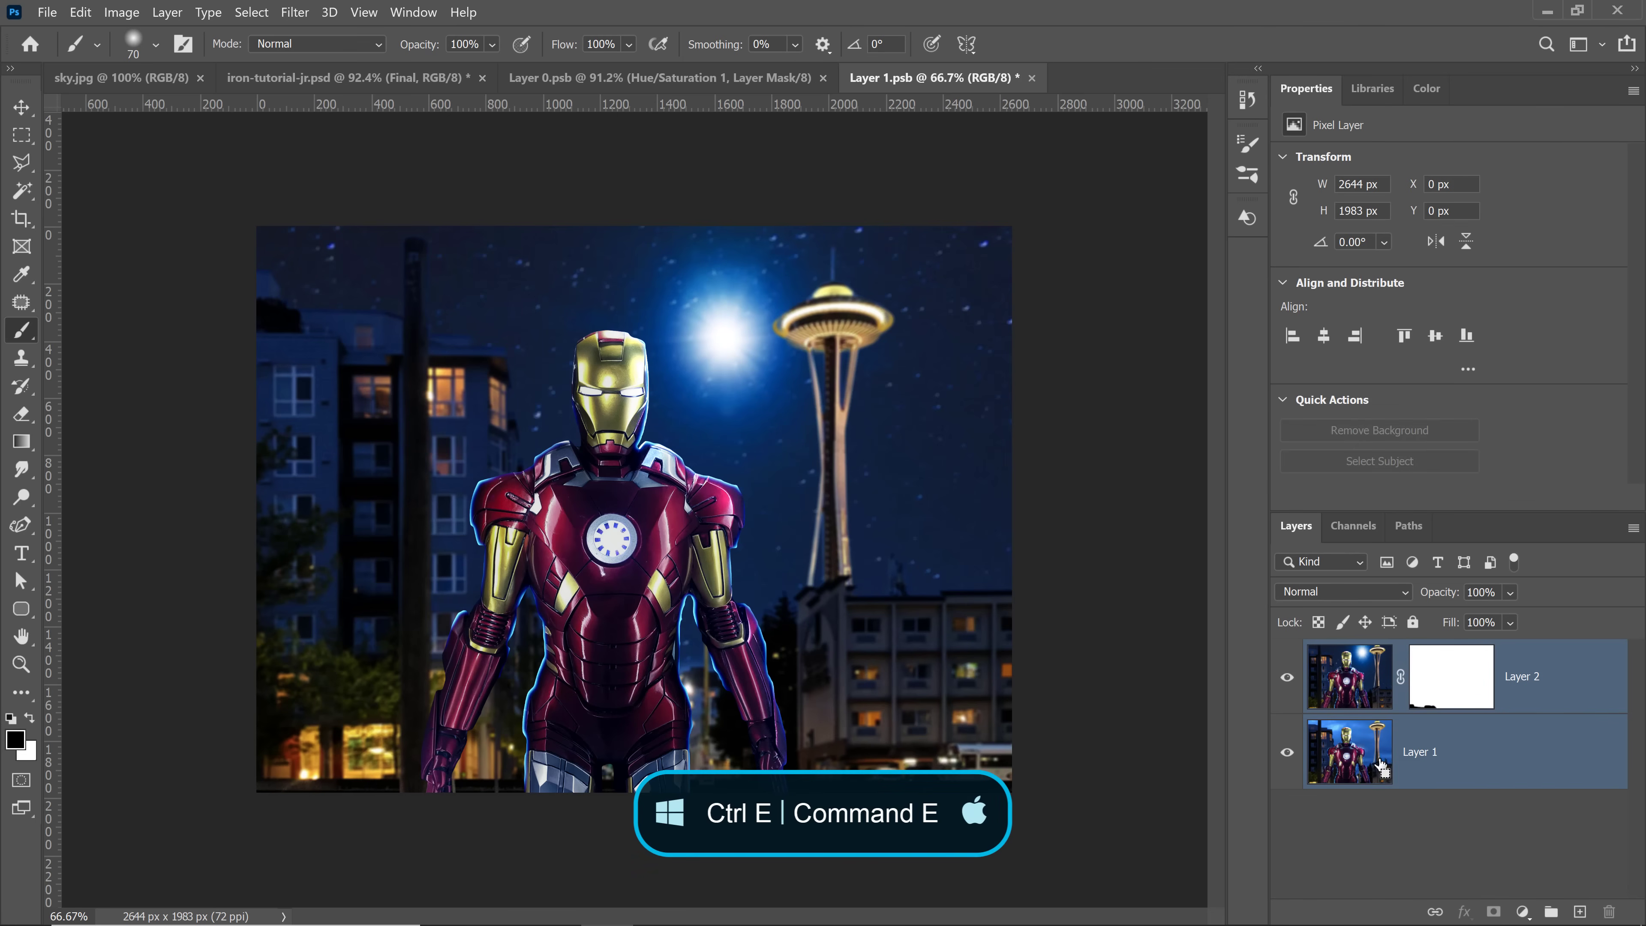
Step: Merge Layer 2 with Layer 1, then save and close the Final smart object's contents
left_click(1376, 773, "ctrl")
key("ctrl+e")
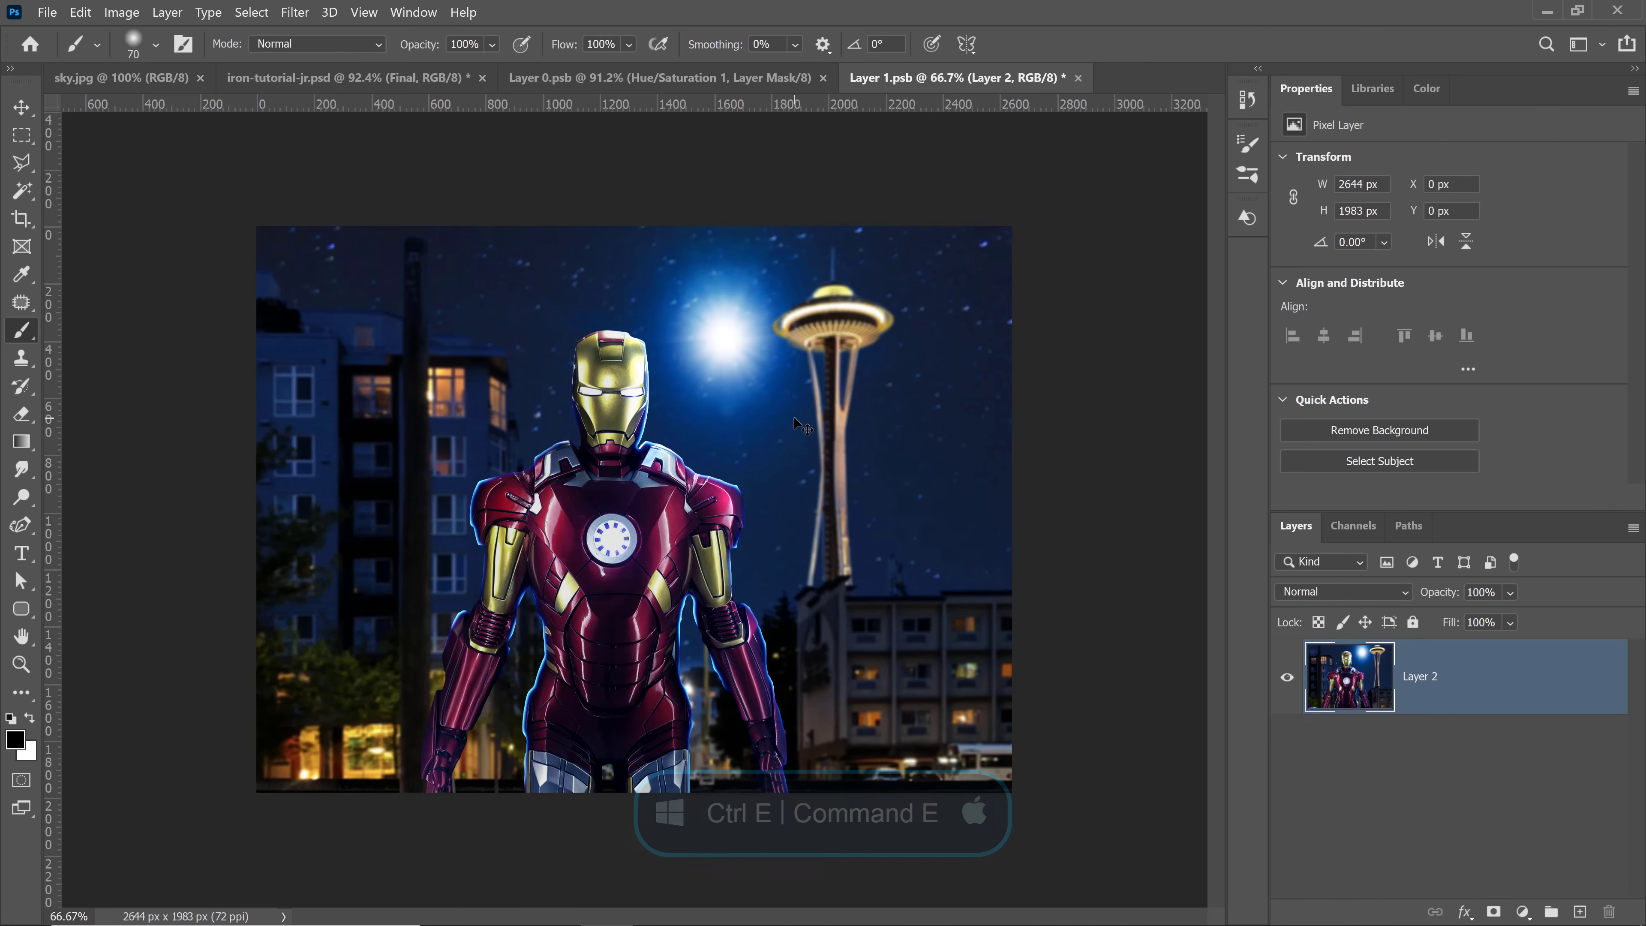
key("ctrl+s")
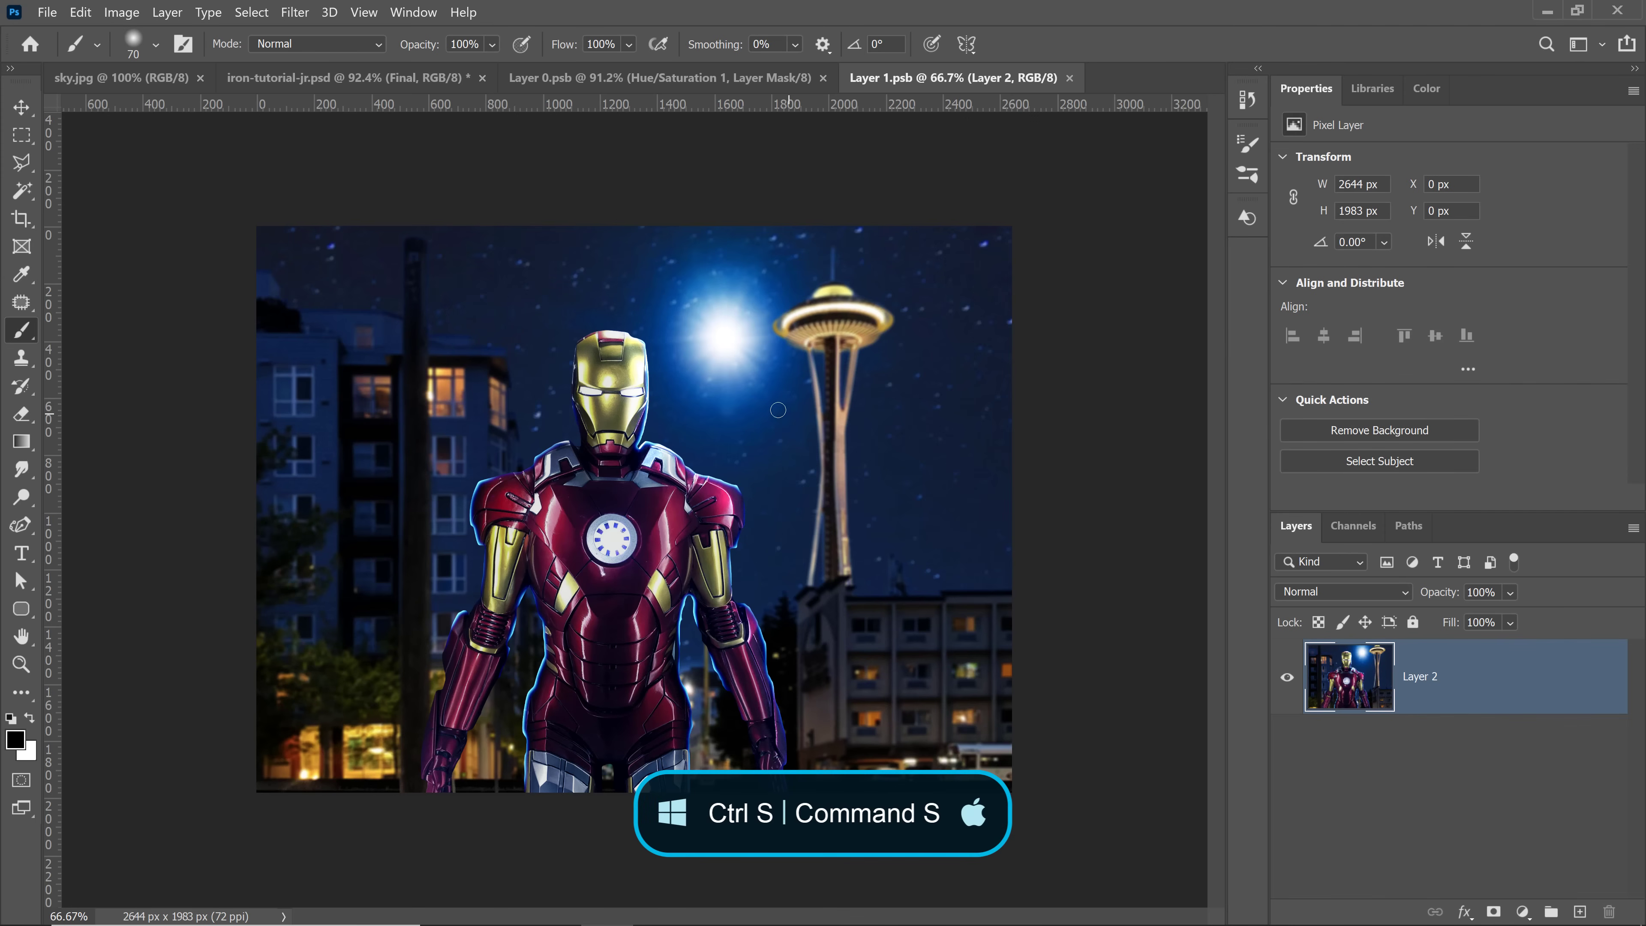
left_click(1070, 78)
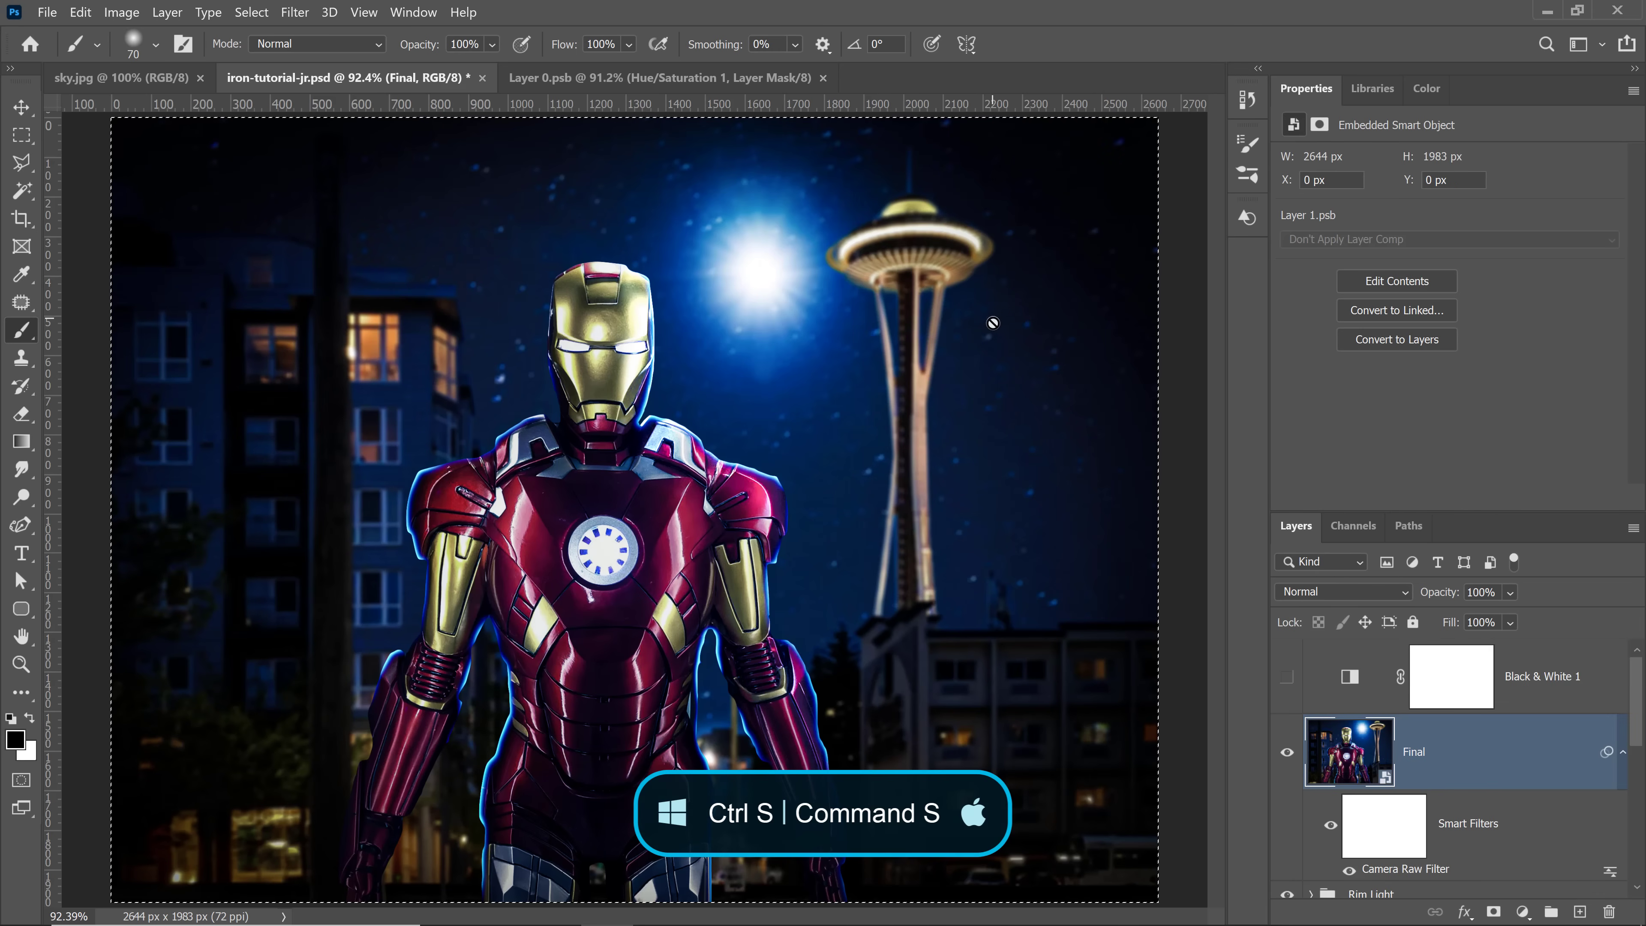